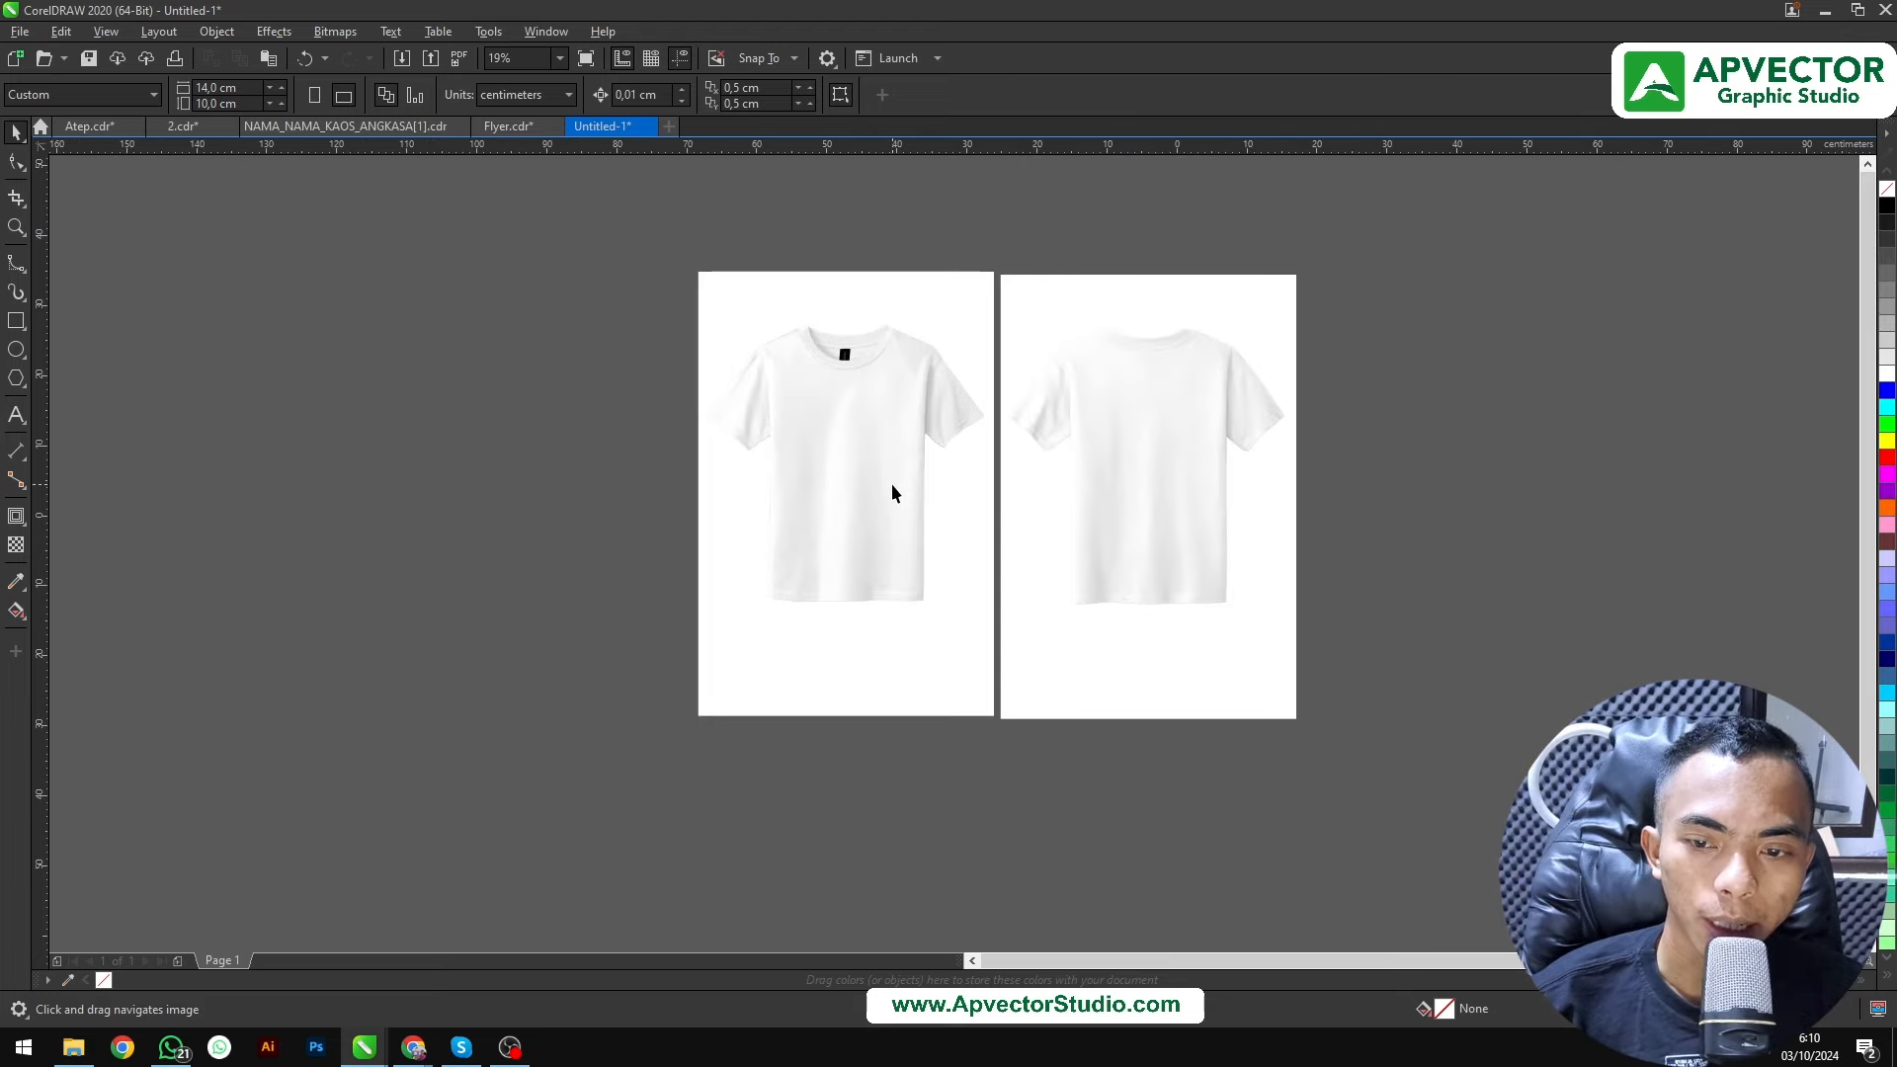
Move the back-view shirt photo clear of the page's right side and bring the front-view photo closer to its left side
{"action": "left_click", "coordinate": [893, 489]}
{"action": "left_click", "coordinate": [1234, 544]}
{"action": "left_click", "coordinate": [1421, 546]}
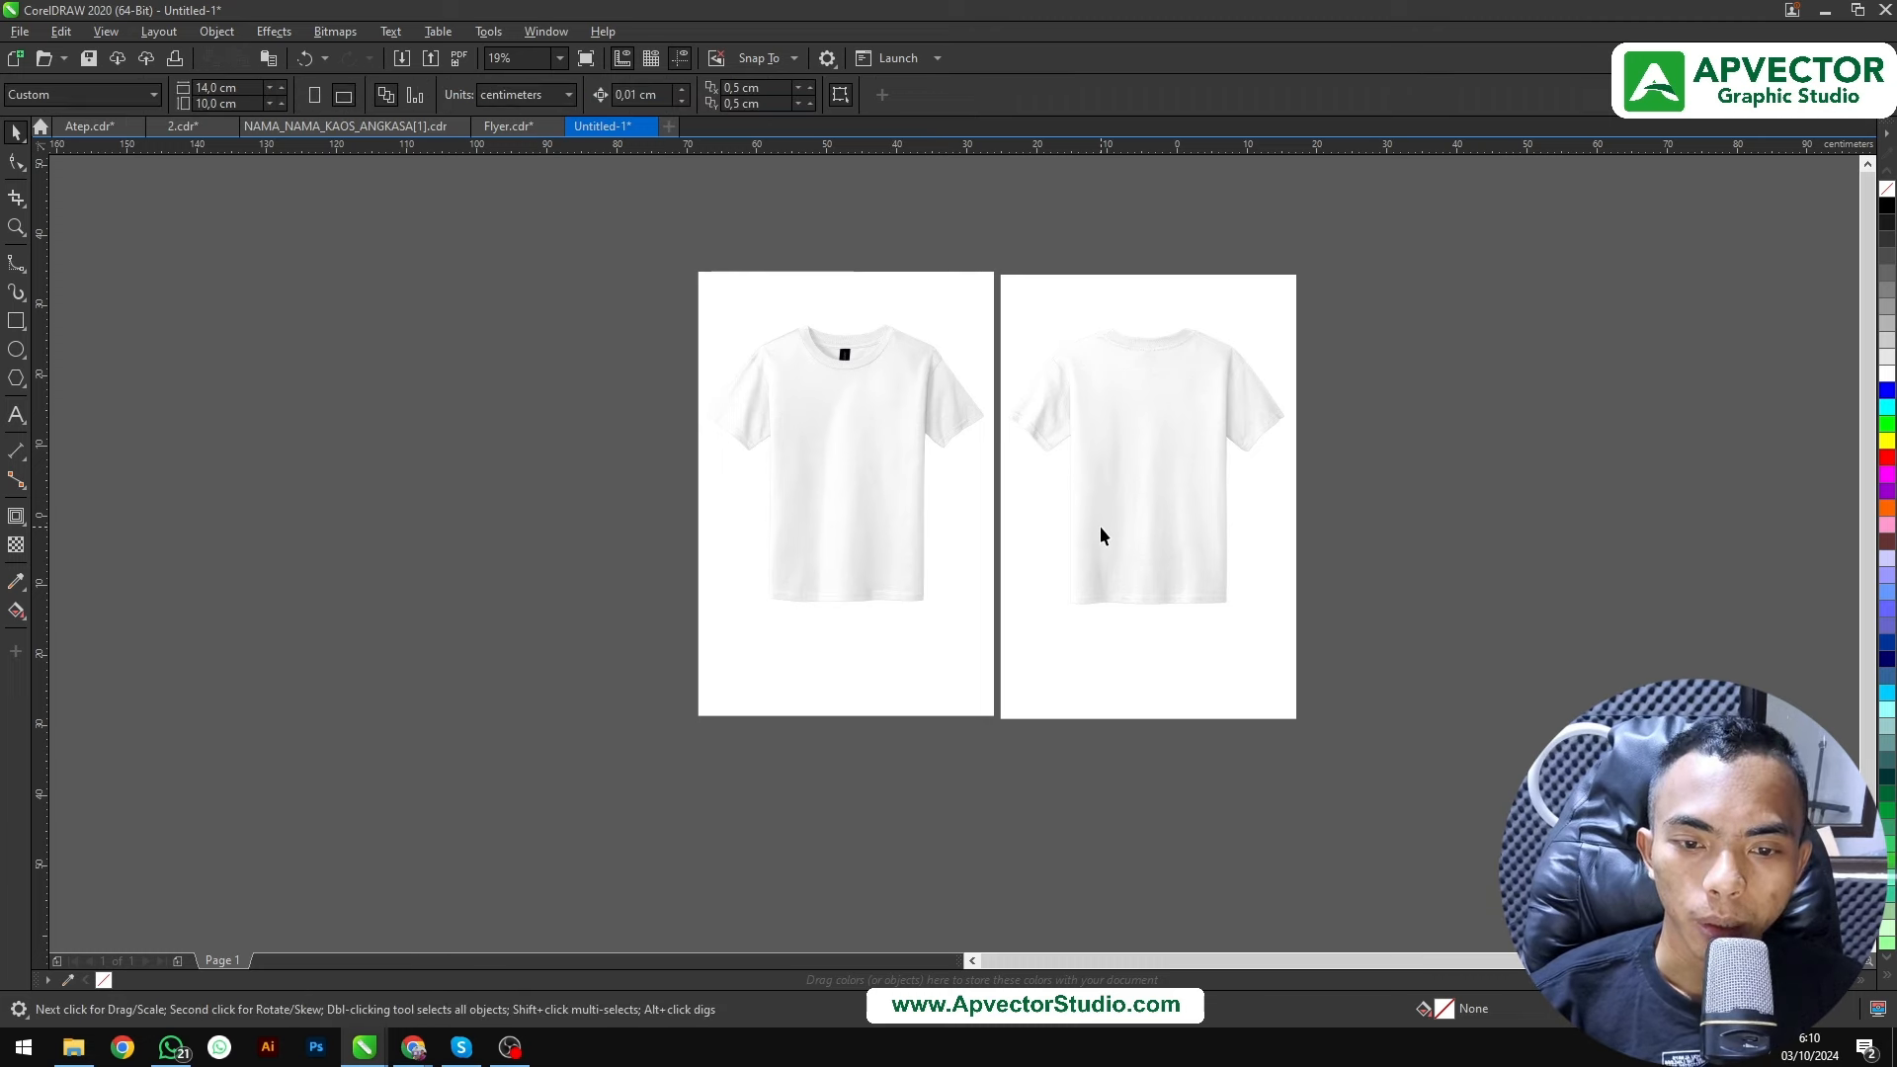
{"action": "left_click_drag", "start_coordinate": [1101, 528], "coordinate": [1456, 530]}
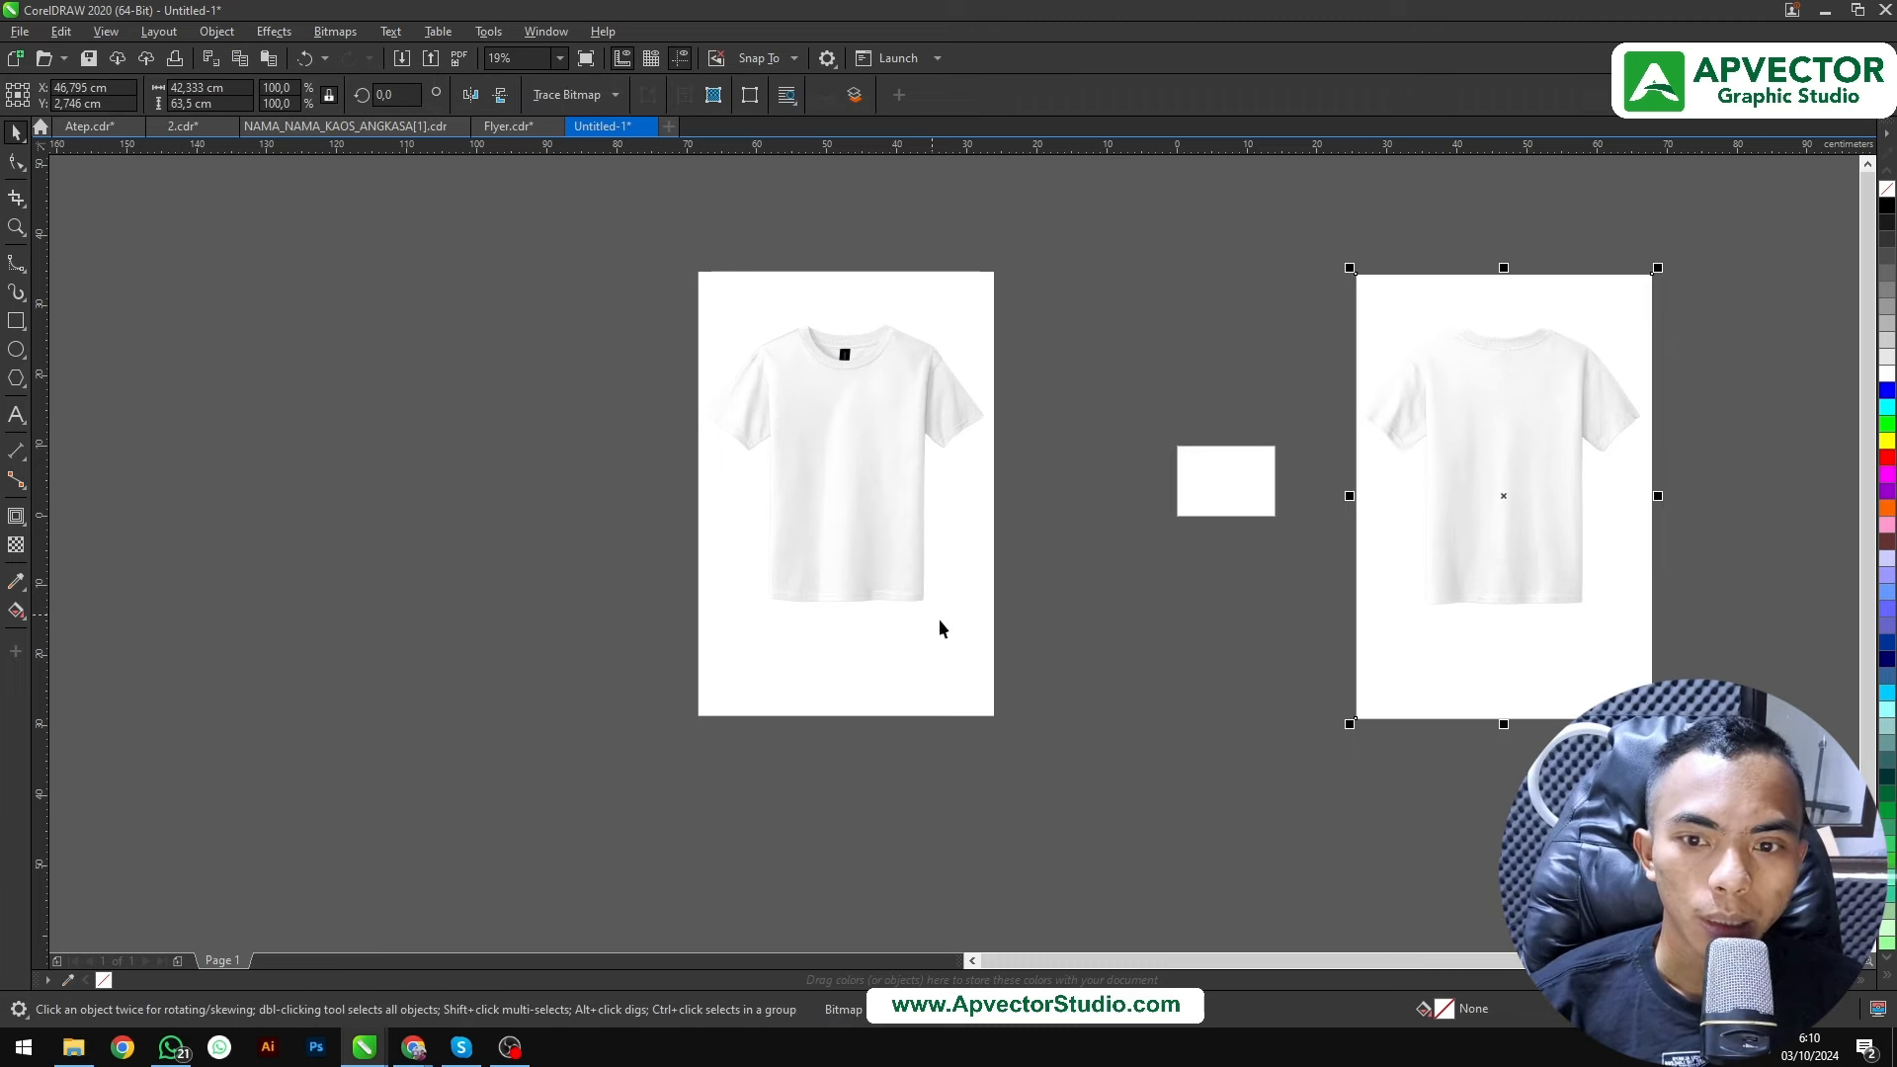
{"action": "left_click", "coordinate": [1055, 667]}
{"action": "scroll", "coordinate": [889, 564], "scroll_direction": "up", "scroll_amount": 1}
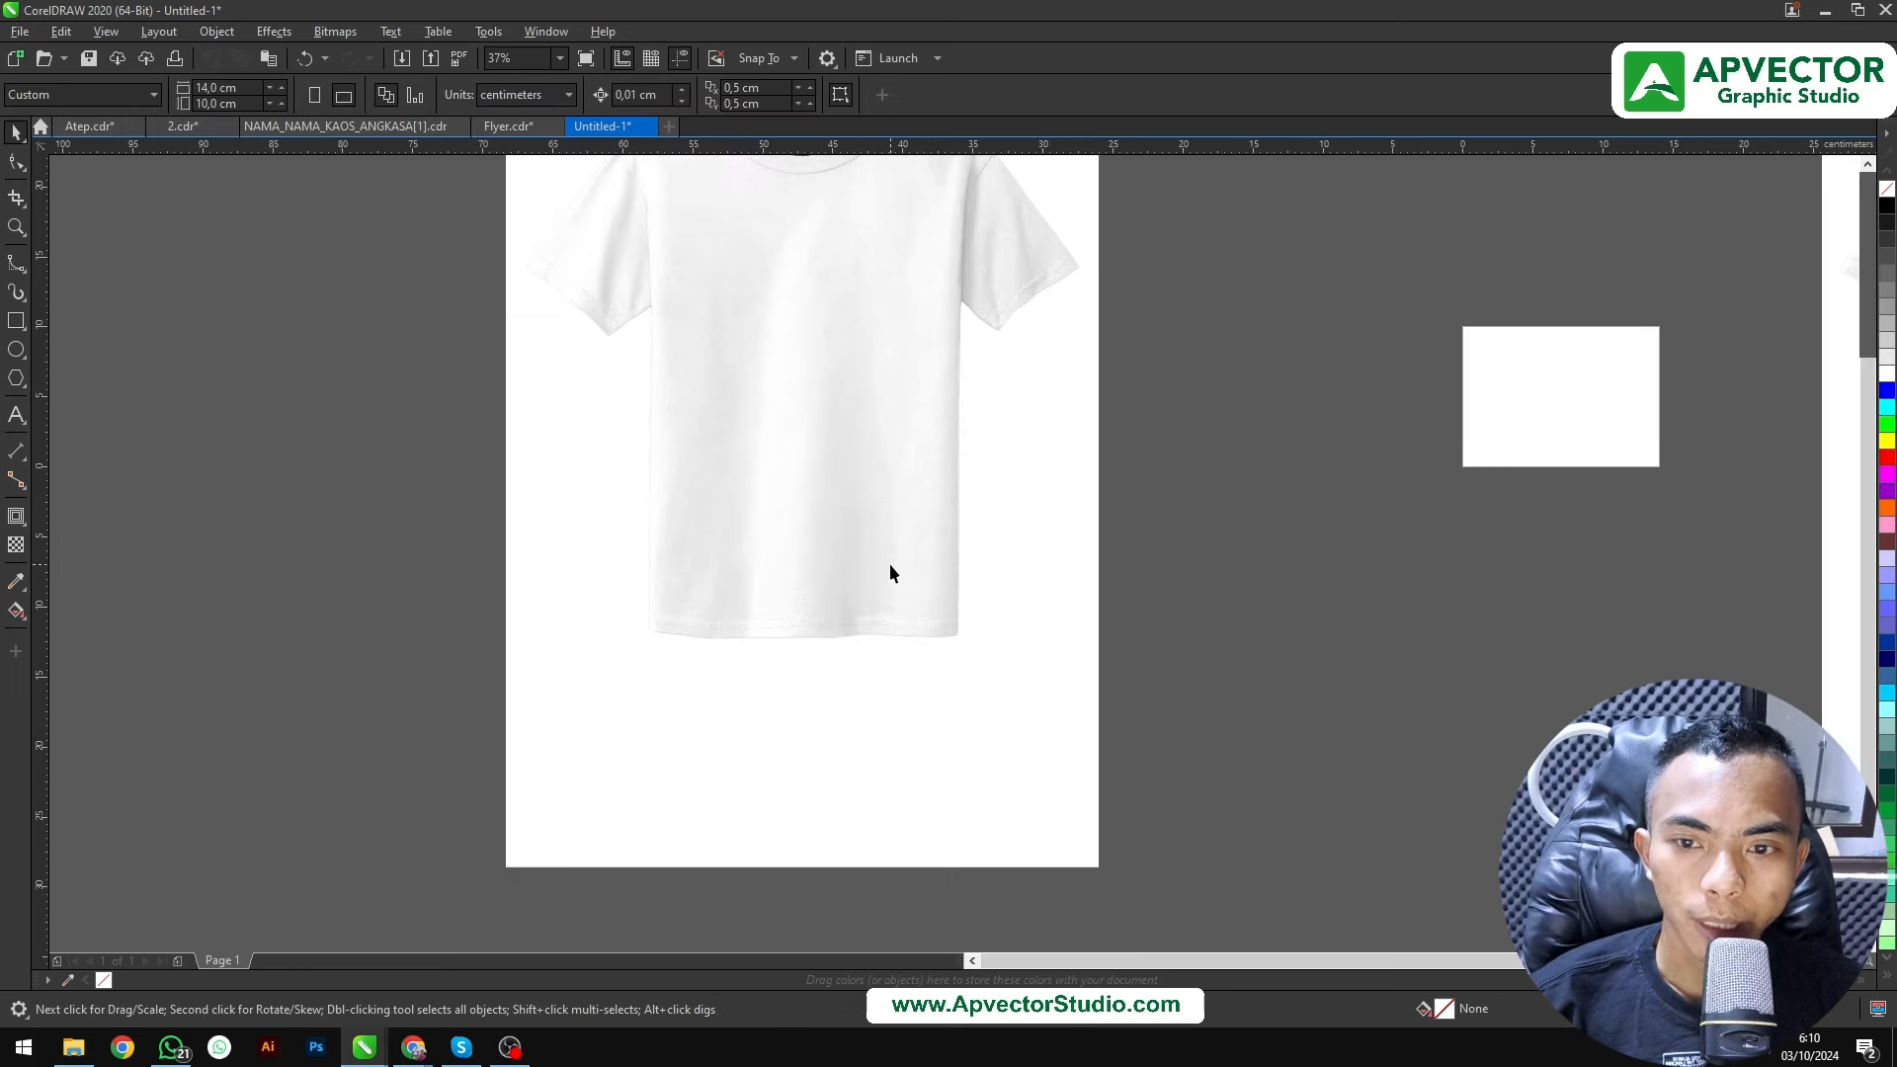
{"action": "scroll", "coordinate": [889, 563], "scroll_direction": "down", "scroll_amount": 1}
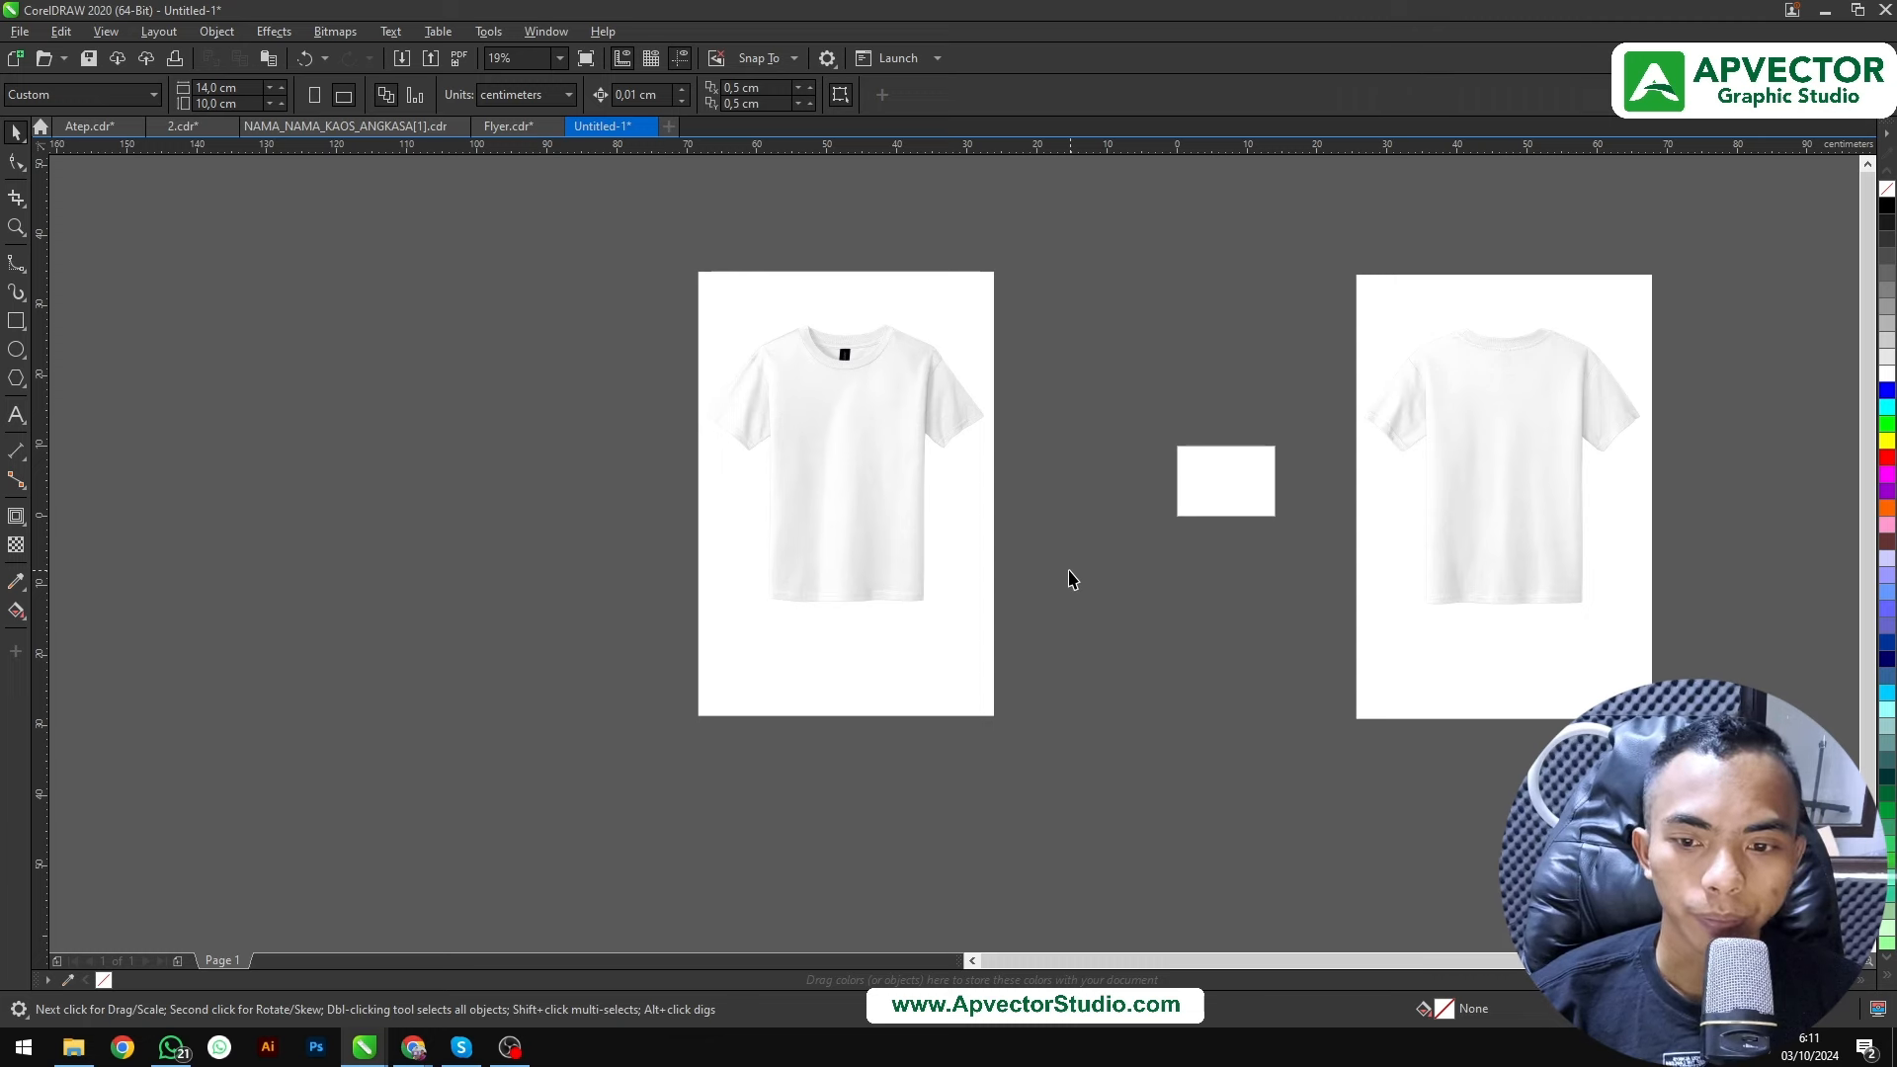
{"action": "left_click_drag", "start_coordinate": [923, 537], "coordinate": [1032, 539]}
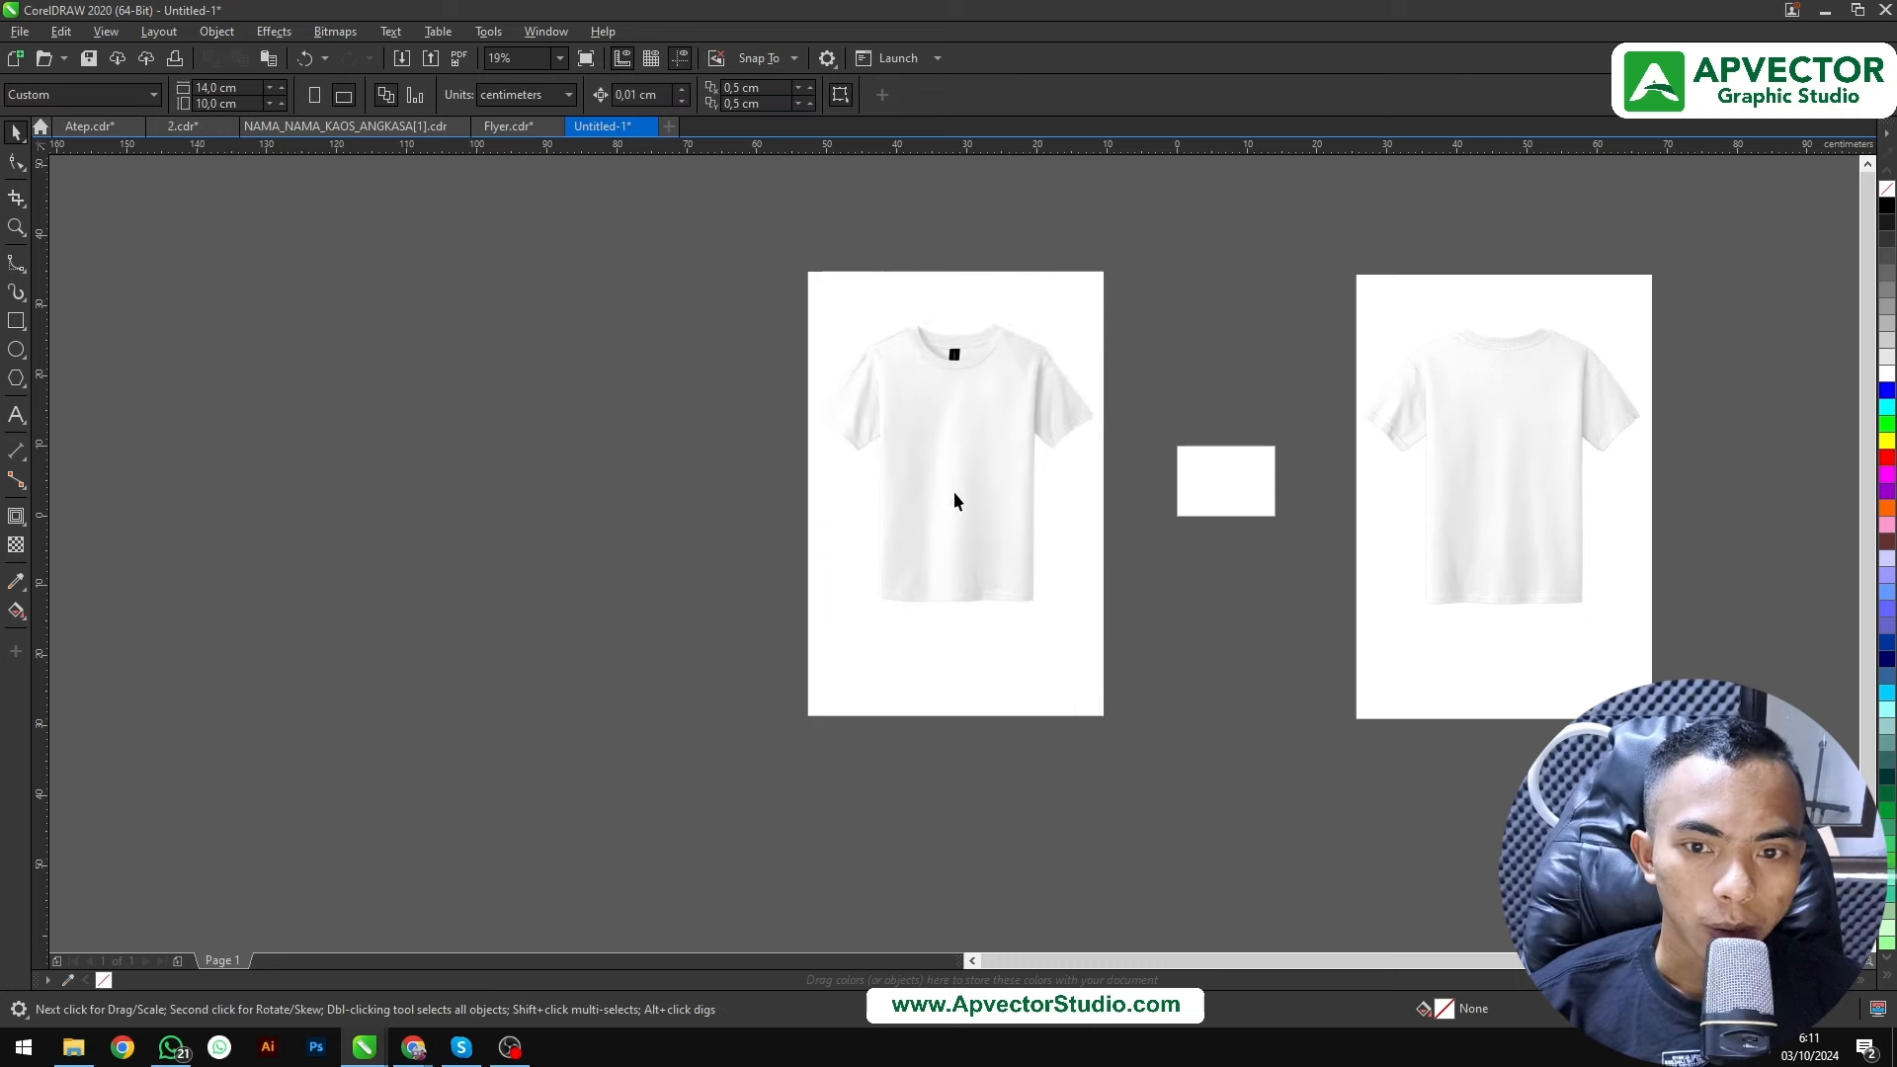
Examine the front-view shirt photo's neckline and outline up close
{"action": "scroll", "coordinate": [891, 395], "scroll_direction": "up", "scroll_amount": 3}
{"action": "left_click", "coordinate": [892, 395]}
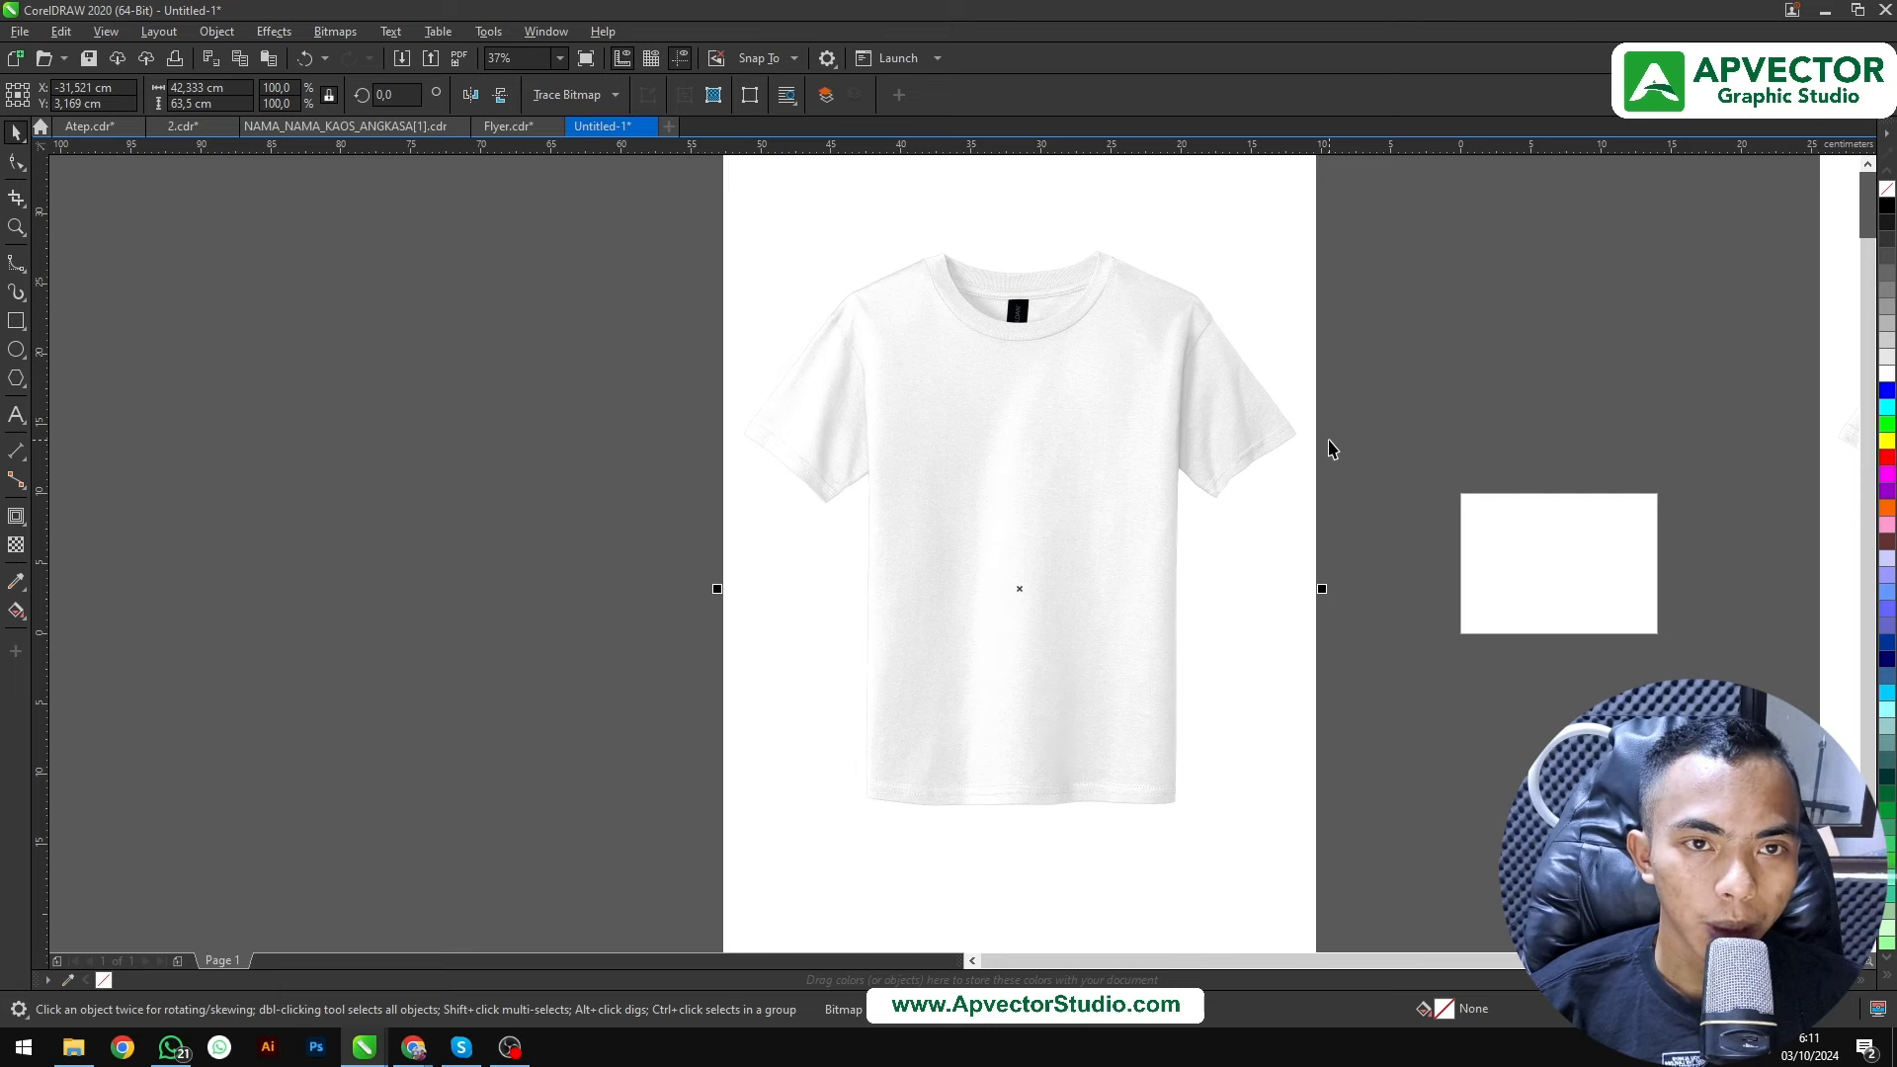
{"action": "left_click", "coordinate": [1364, 413]}
{"action": "scroll", "coordinate": [1136, 431], "scroll_direction": "down", "scroll_amount": 6}
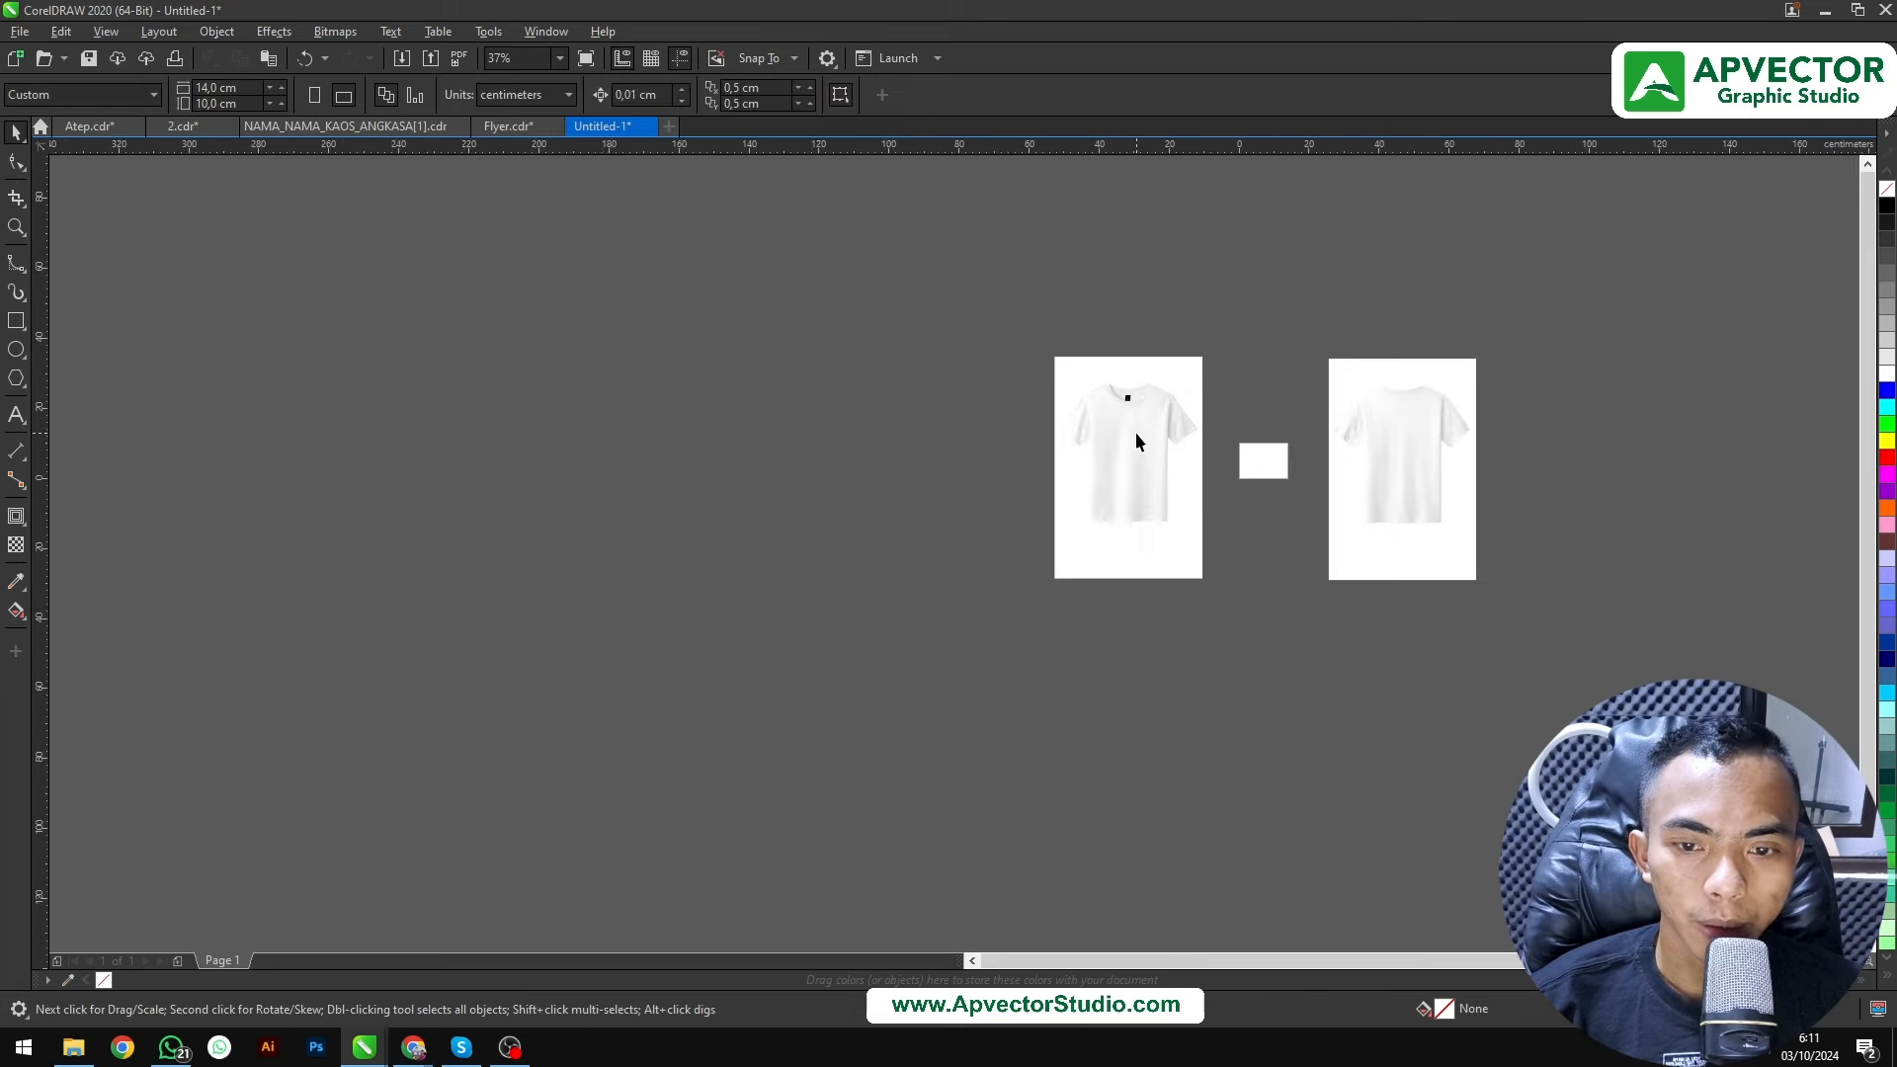
{"action": "scroll", "coordinate": [1136, 430], "scroll_direction": "up", "scroll_amount": 6}
{"action": "left_click", "coordinate": [1097, 299]}
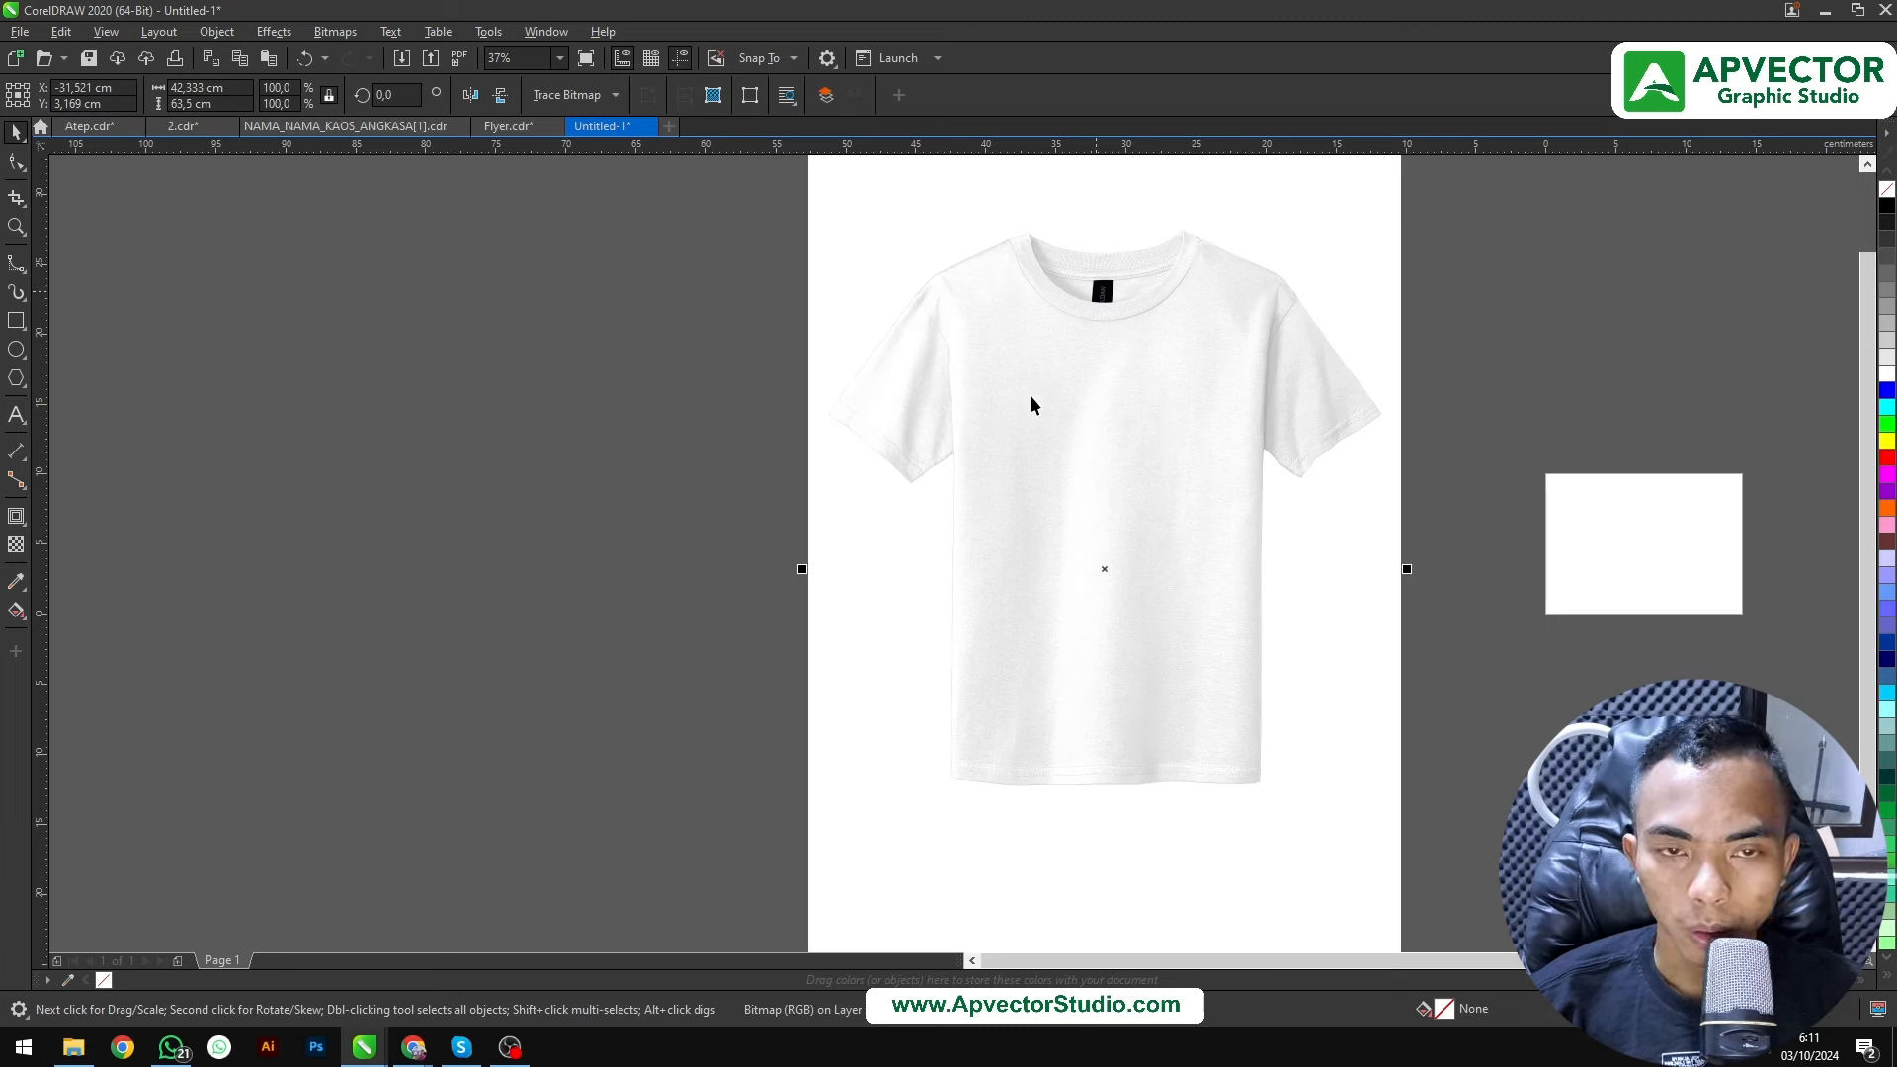
{"action": "left_click", "coordinate": [1457, 373]}
{"action": "scroll", "coordinate": [1457, 373], "scroll_direction": "down", "scroll_amount": 5}
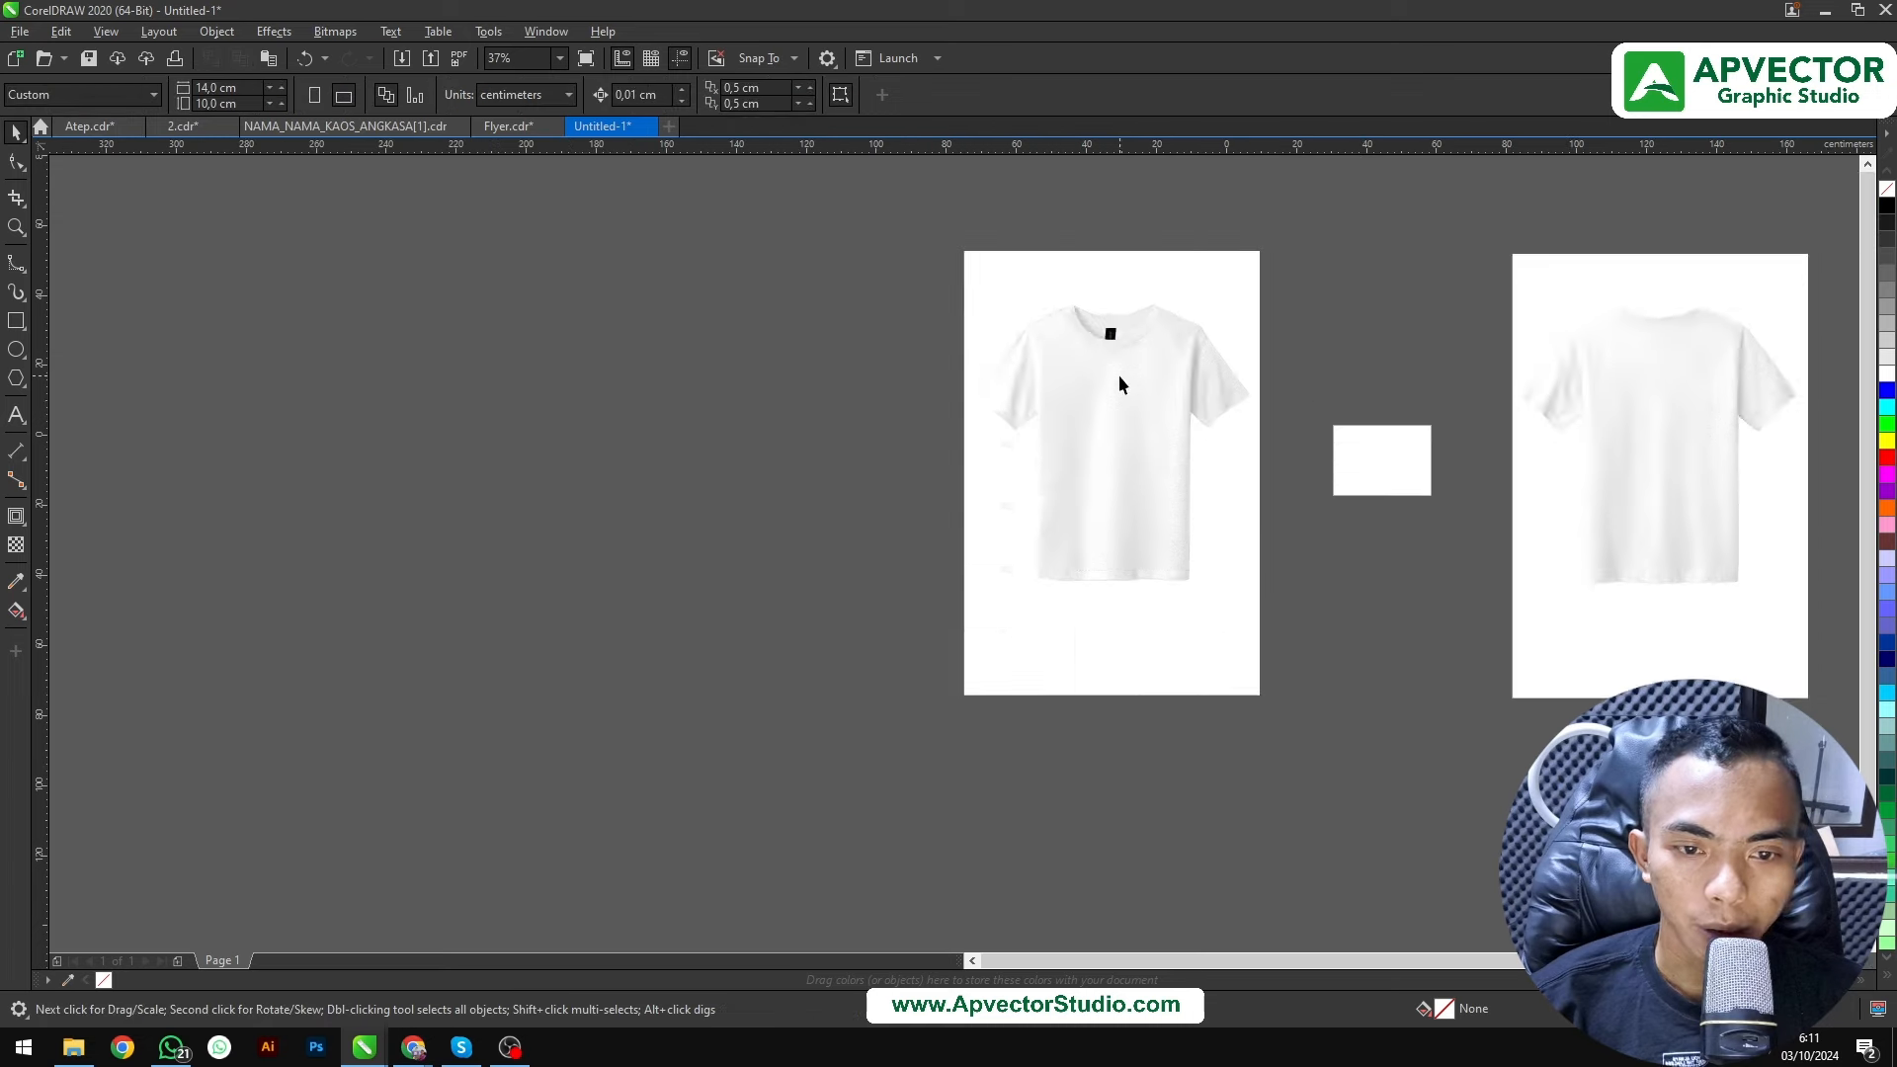
Scale both shirt photos down to 45.9% and position them on either side of the page
{"action": "left_click_drag", "start_coordinate": [1660, 680], "coordinate": [1660, 680]}
{"action": "left_click_drag", "start_coordinate": [1473, 541], "coordinate": [1358, 484]}
{"action": "left_click", "coordinate": [1302, 569]}
{"action": "scroll", "coordinate": [1181, 429], "scroll_direction": "up", "scroll_amount": 2}
{"action": "left_click_drag", "start_coordinate": [1140, 394], "coordinate": [1064, 406]}
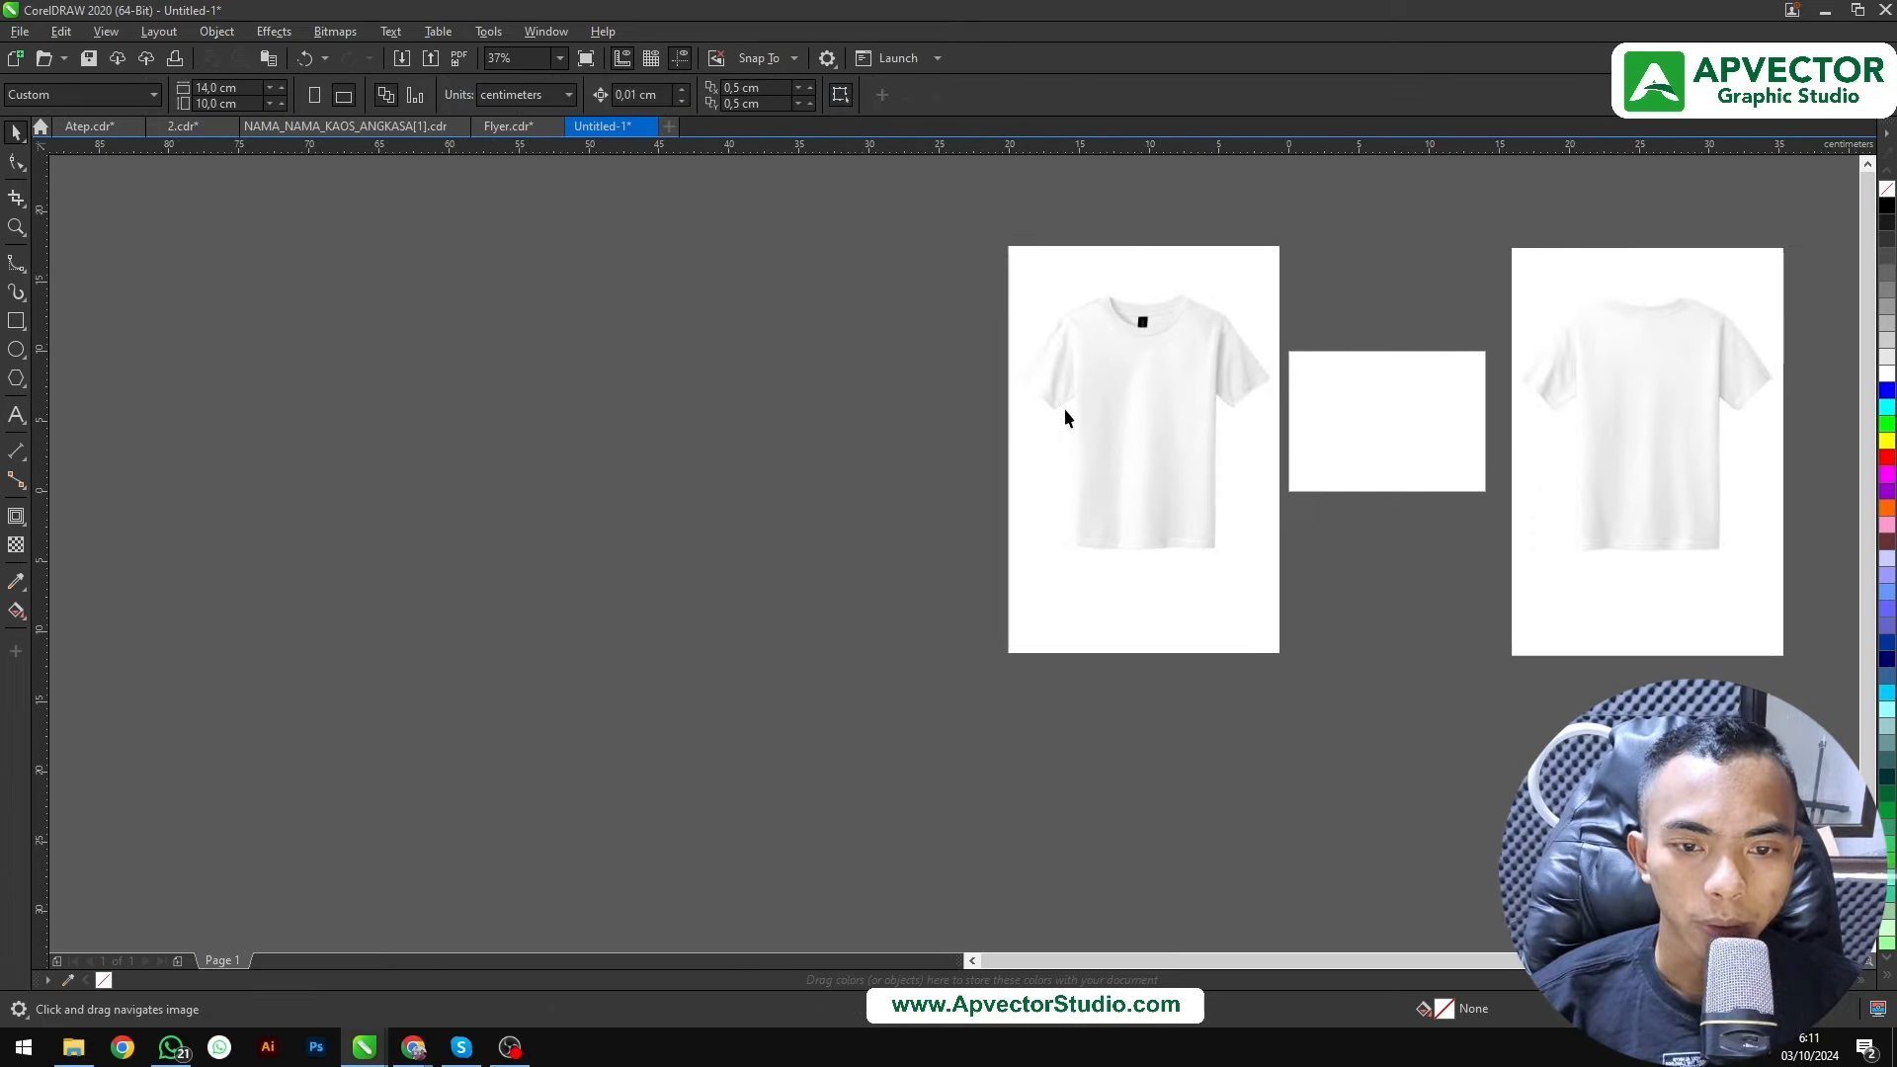
Shift the front-view shirt photo farther left of the page and lock it in place
{"action": "scroll", "coordinate": [1062, 406], "scroll_direction": "up", "scroll_amount": 1}
{"action": "left_click_drag", "start_coordinate": [1249, 380], "coordinate": [1018, 384]}
{"action": "scroll", "coordinate": [1112, 381], "scroll_direction": "down", "scroll_amount": 1}
{"action": "scroll", "coordinate": [1110, 385], "scroll_direction": "up", "scroll_amount": 1}
{"action": "right_click", "coordinate": [1019, 336]}
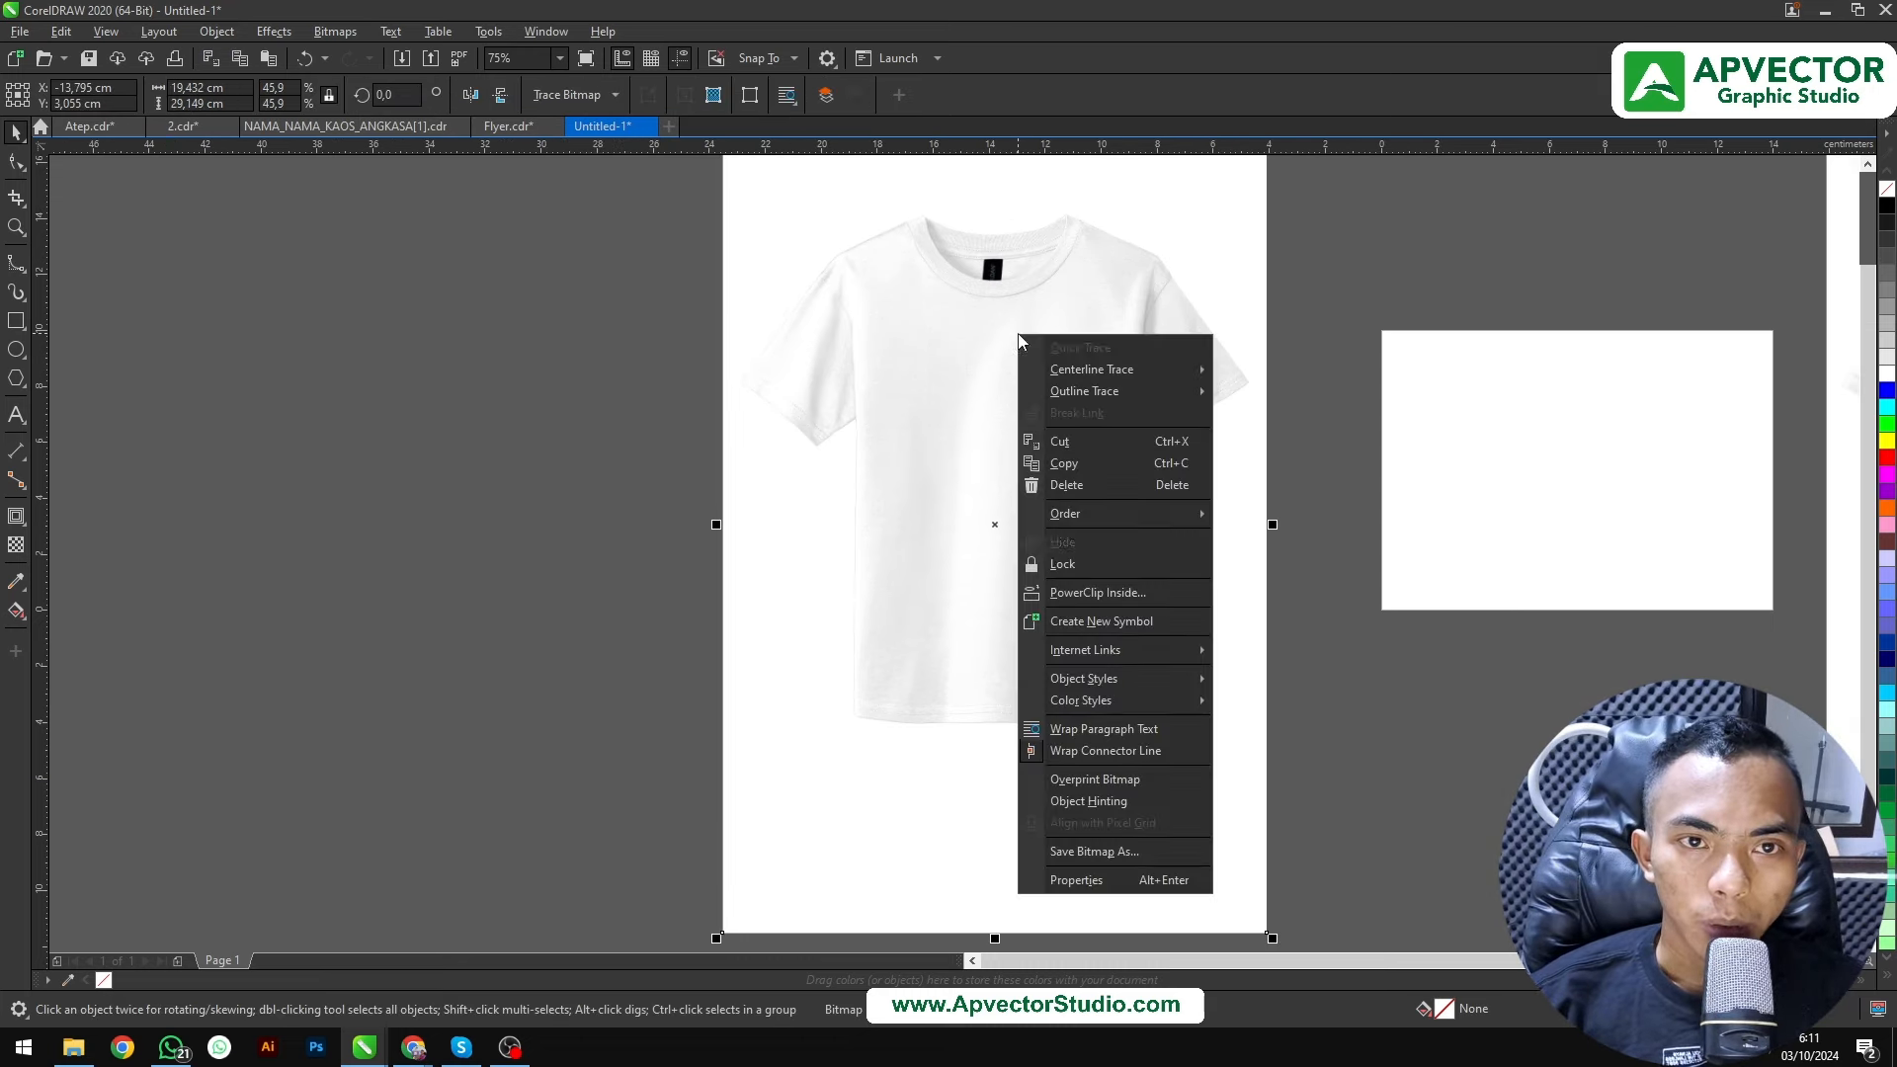
{"action": "left_click", "coordinate": [1098, 561]}
Start a B-Spline outline of the front-view shirt, tracing the upper edge of the back collar from left to right
{"action": "scroll", "coordinate": [1211, 563], "scroll_direction": "down", "scroll_amount": 2}
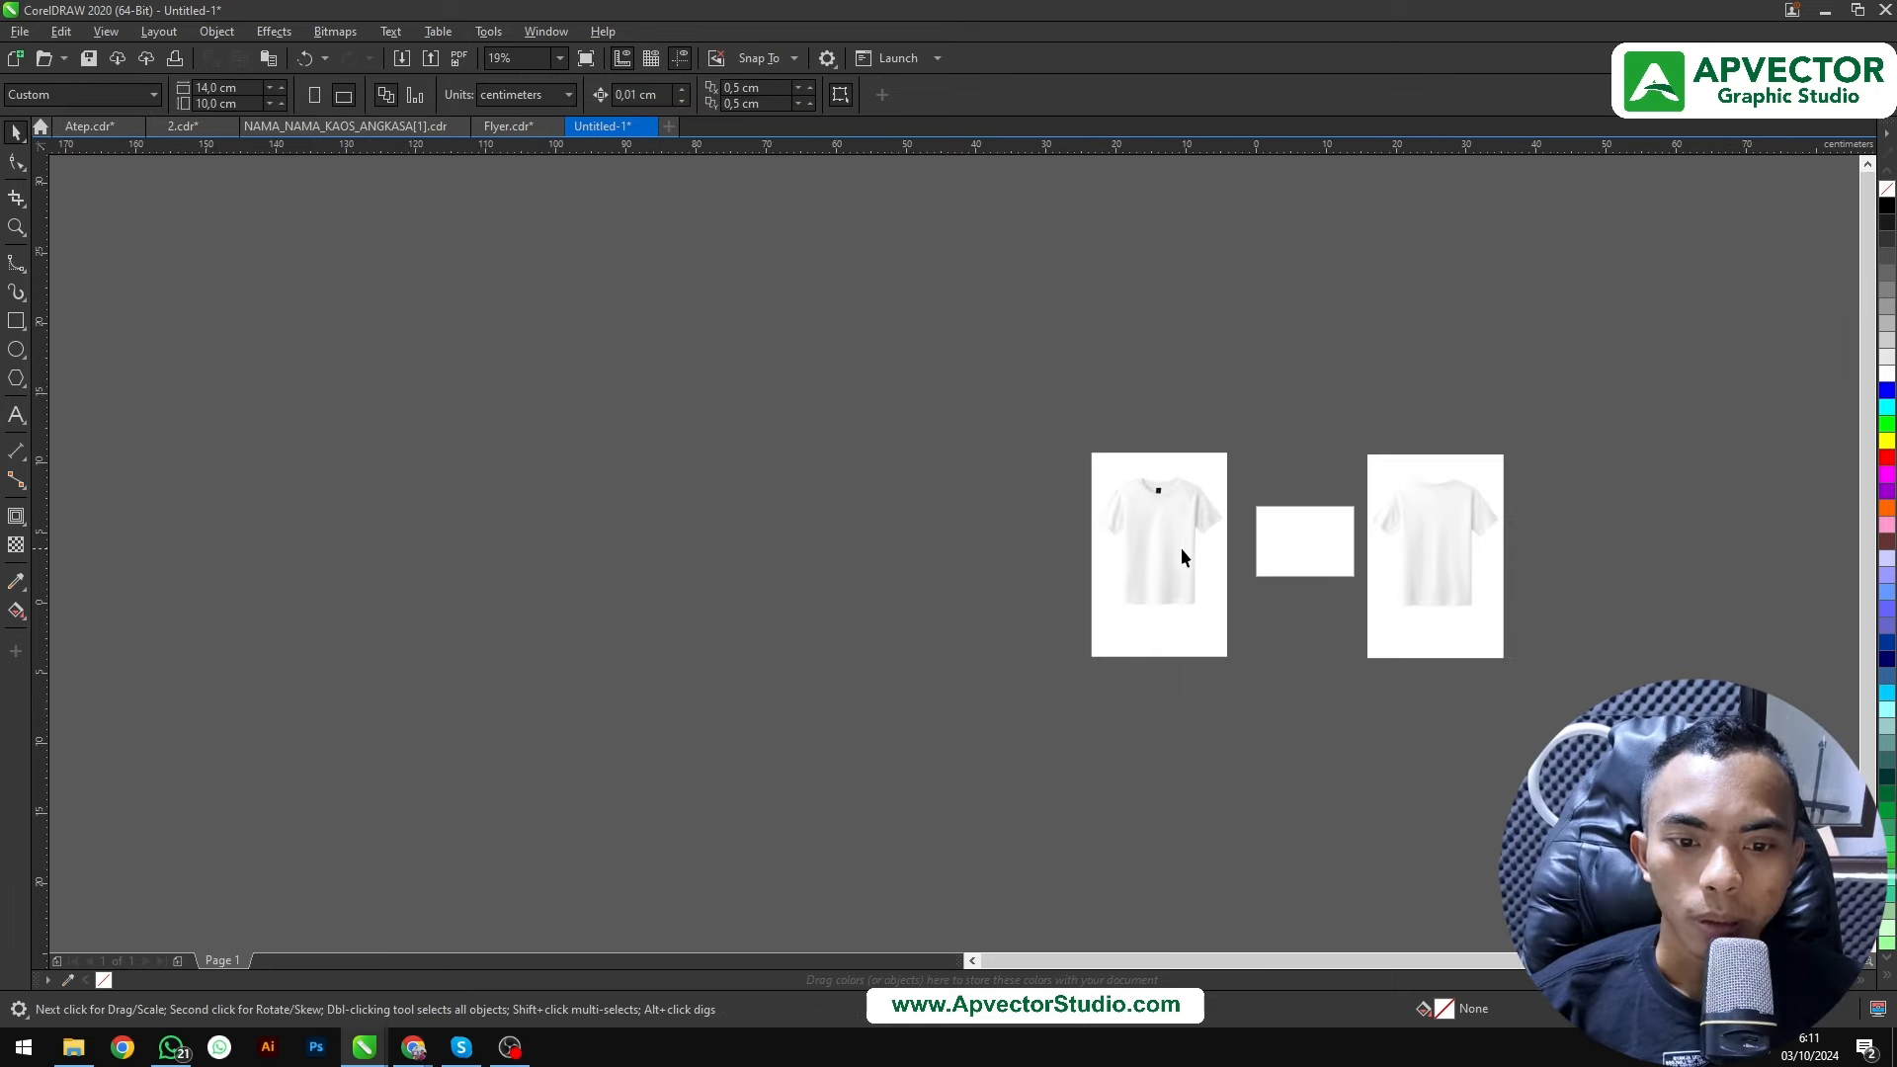
{"action": "scroll", "coordinate": [1181, 548], "scroll_direction": "up", "scroll_amount": 2}
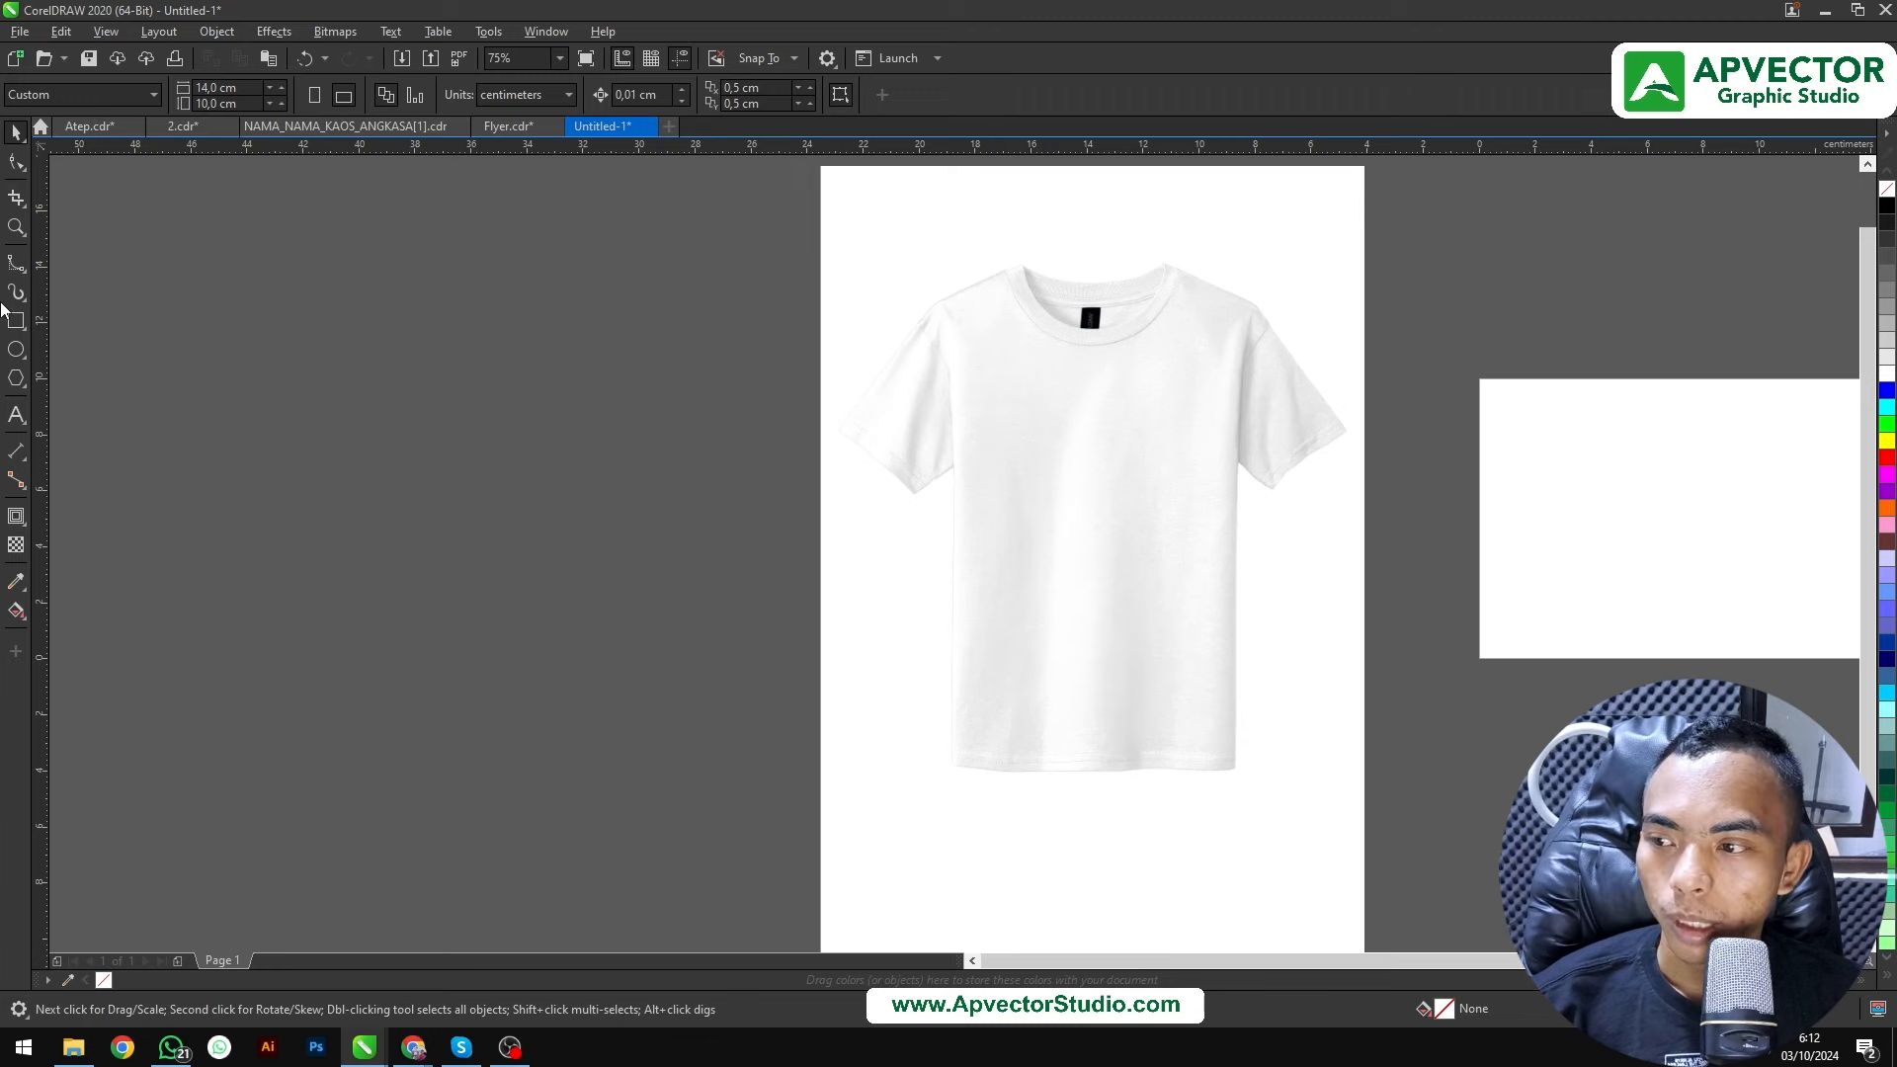
{"action": "left_click", "coordinate": [12, 265]}
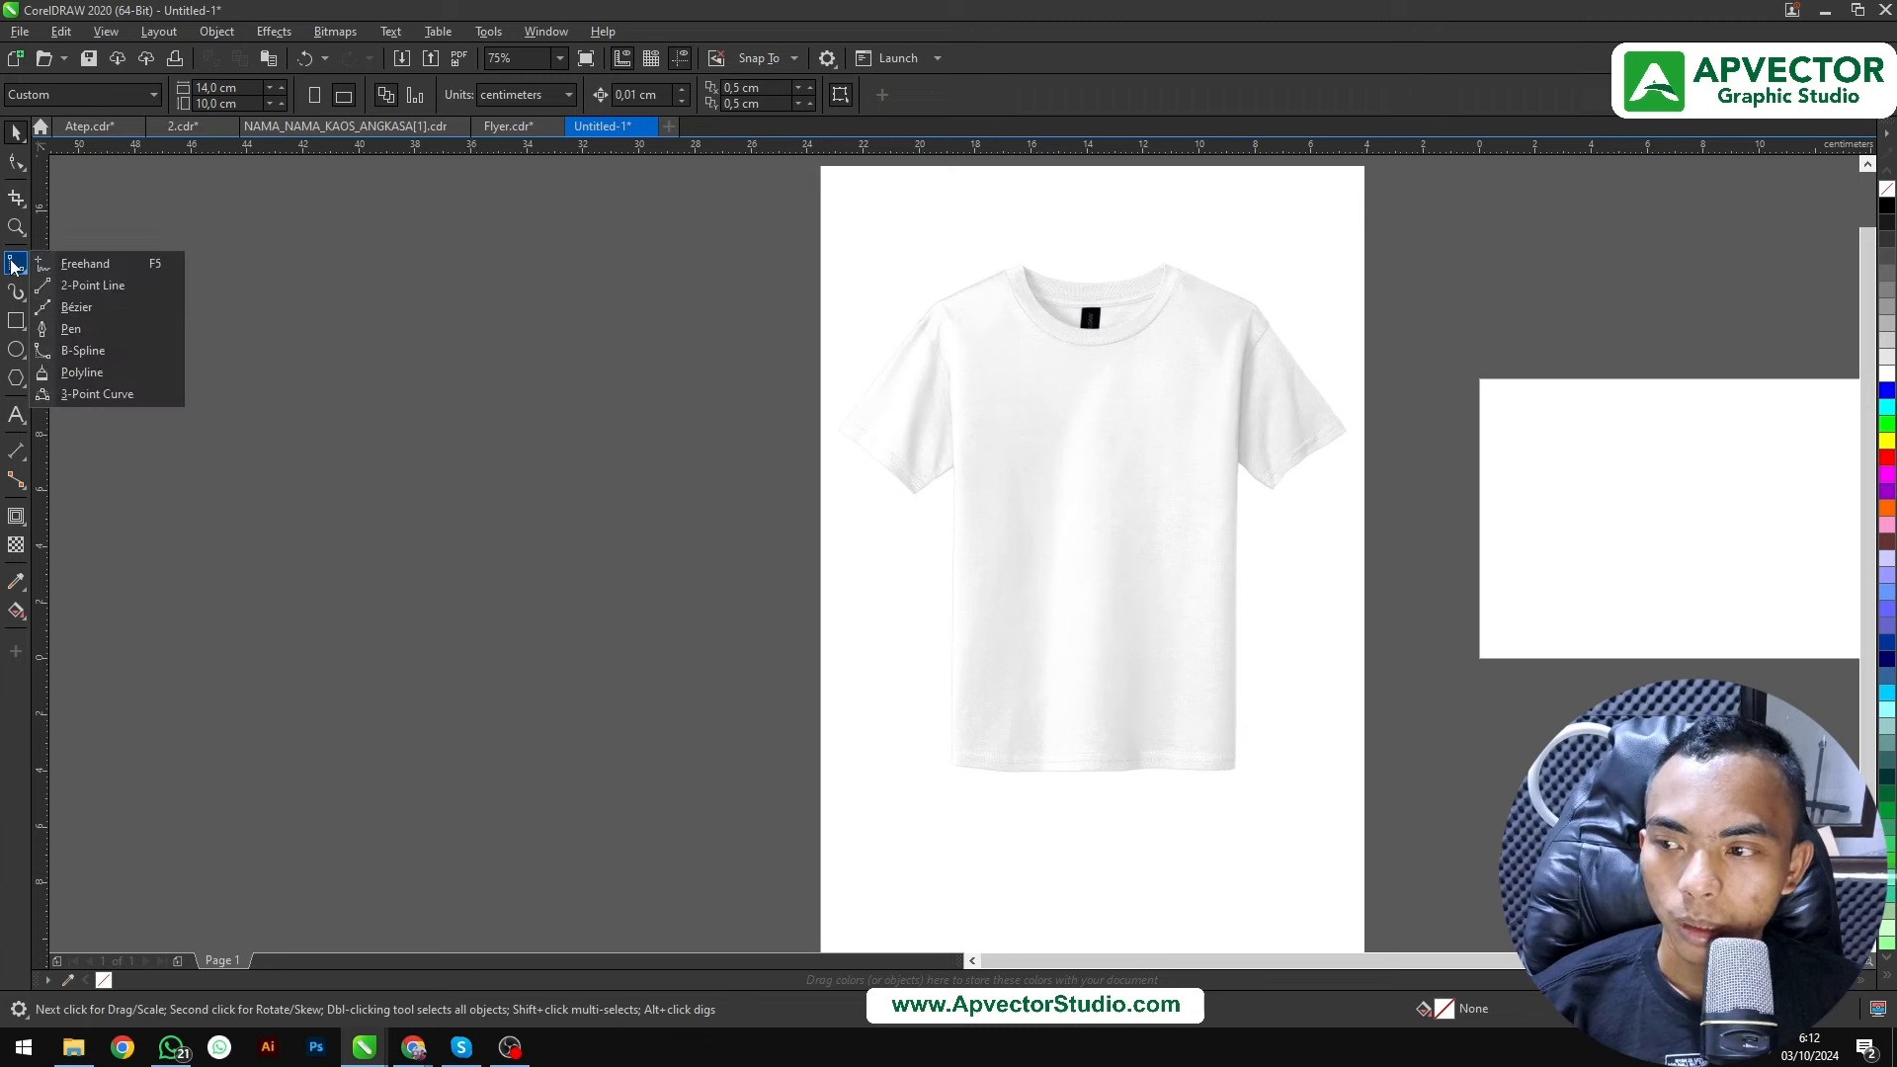
{"action": "left_click", "coordinate": [126, 352]}
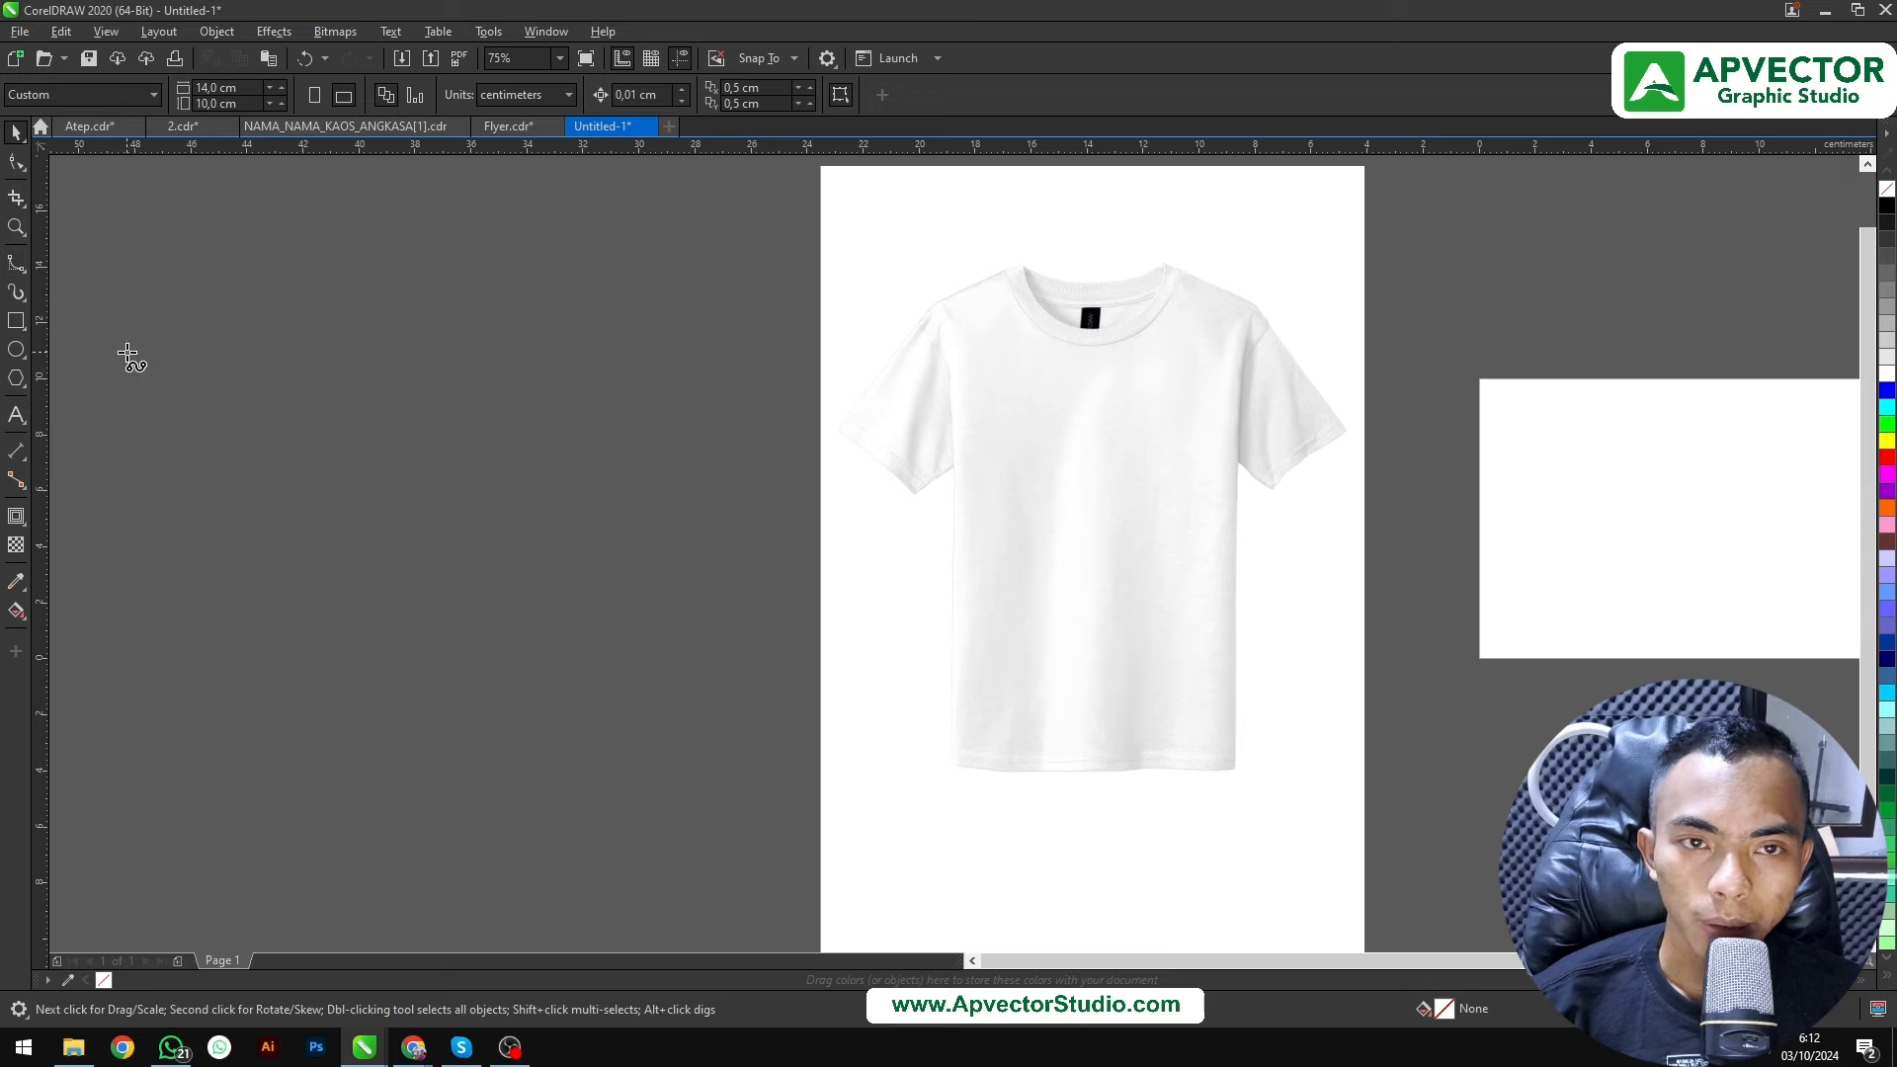
{"action": "scroll", "coordinate": [1026, 288], "scroll_direction": "up", "scroll_amount": 5}
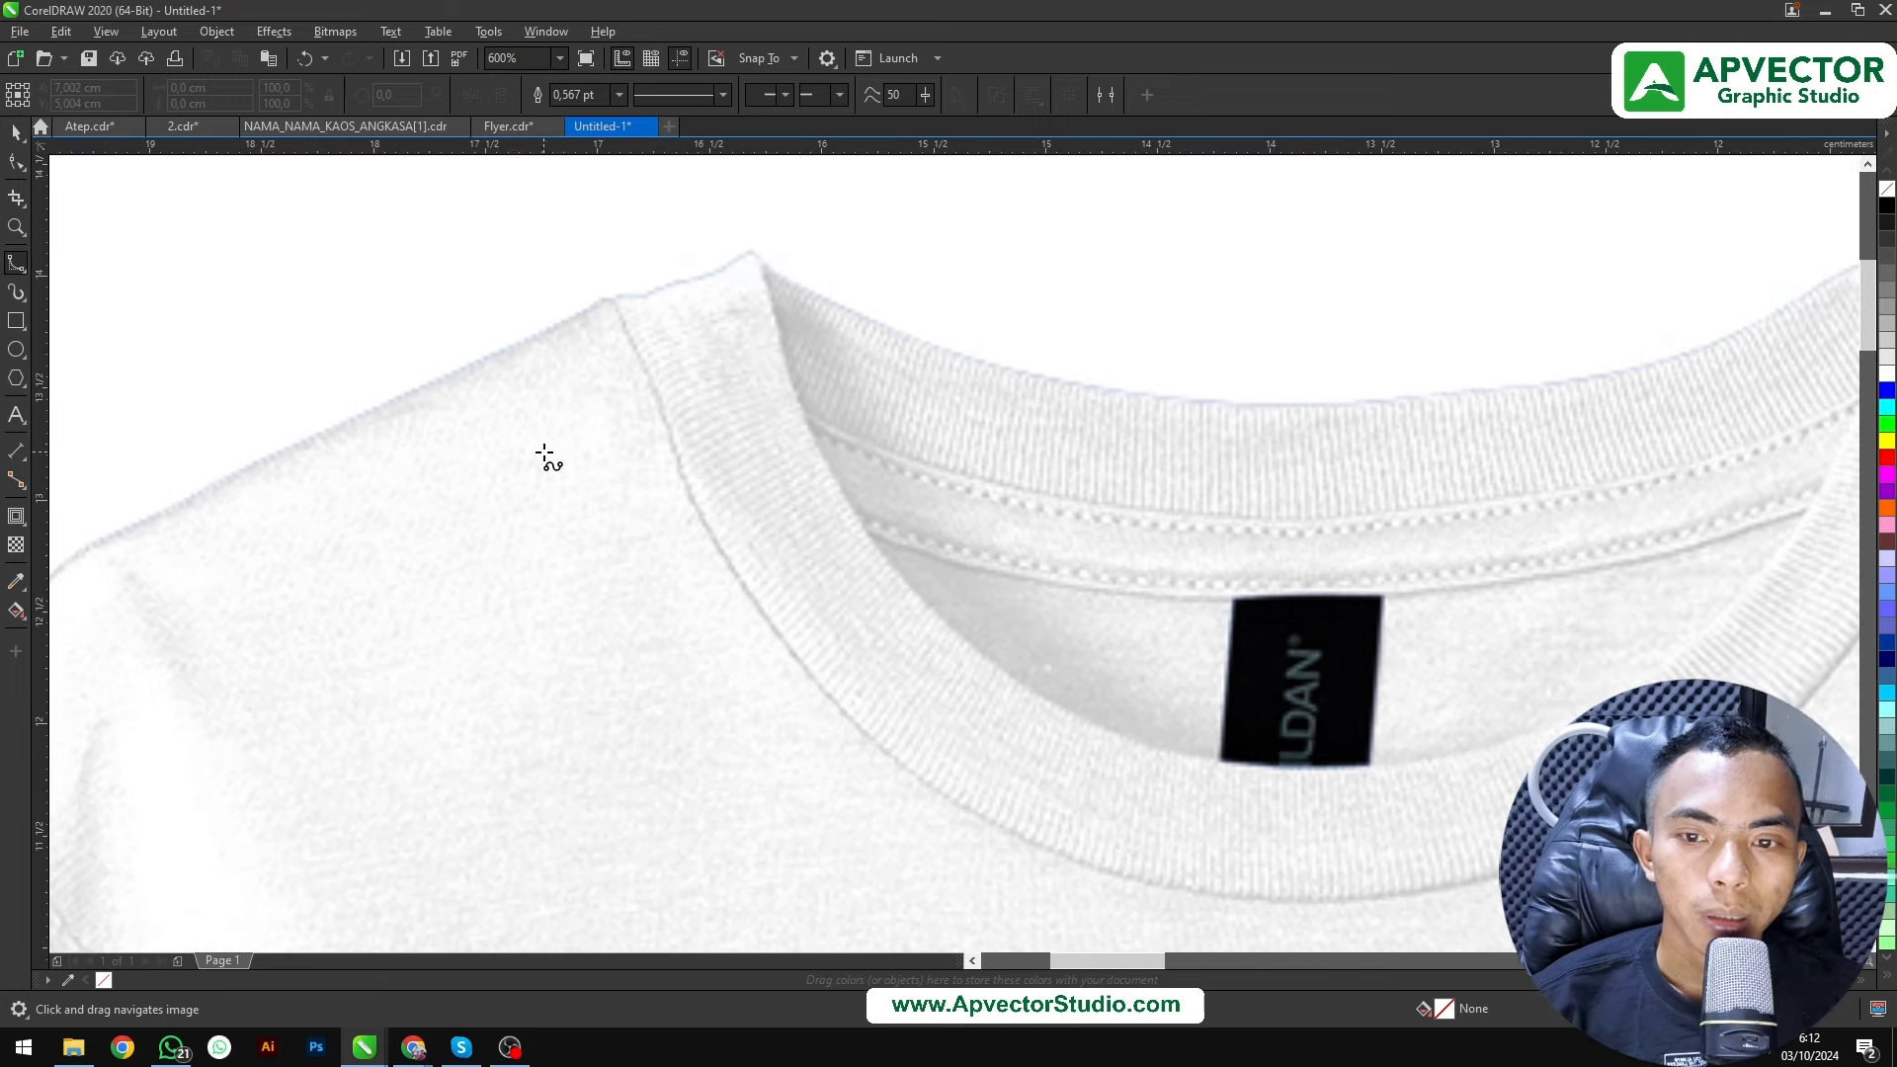
{"action": "scroll", "coordinate": [648, 368], "scroll_direction": "up", "scroll_amount": 2}
{"action": "left_click", "coordinate": [568, 311]}
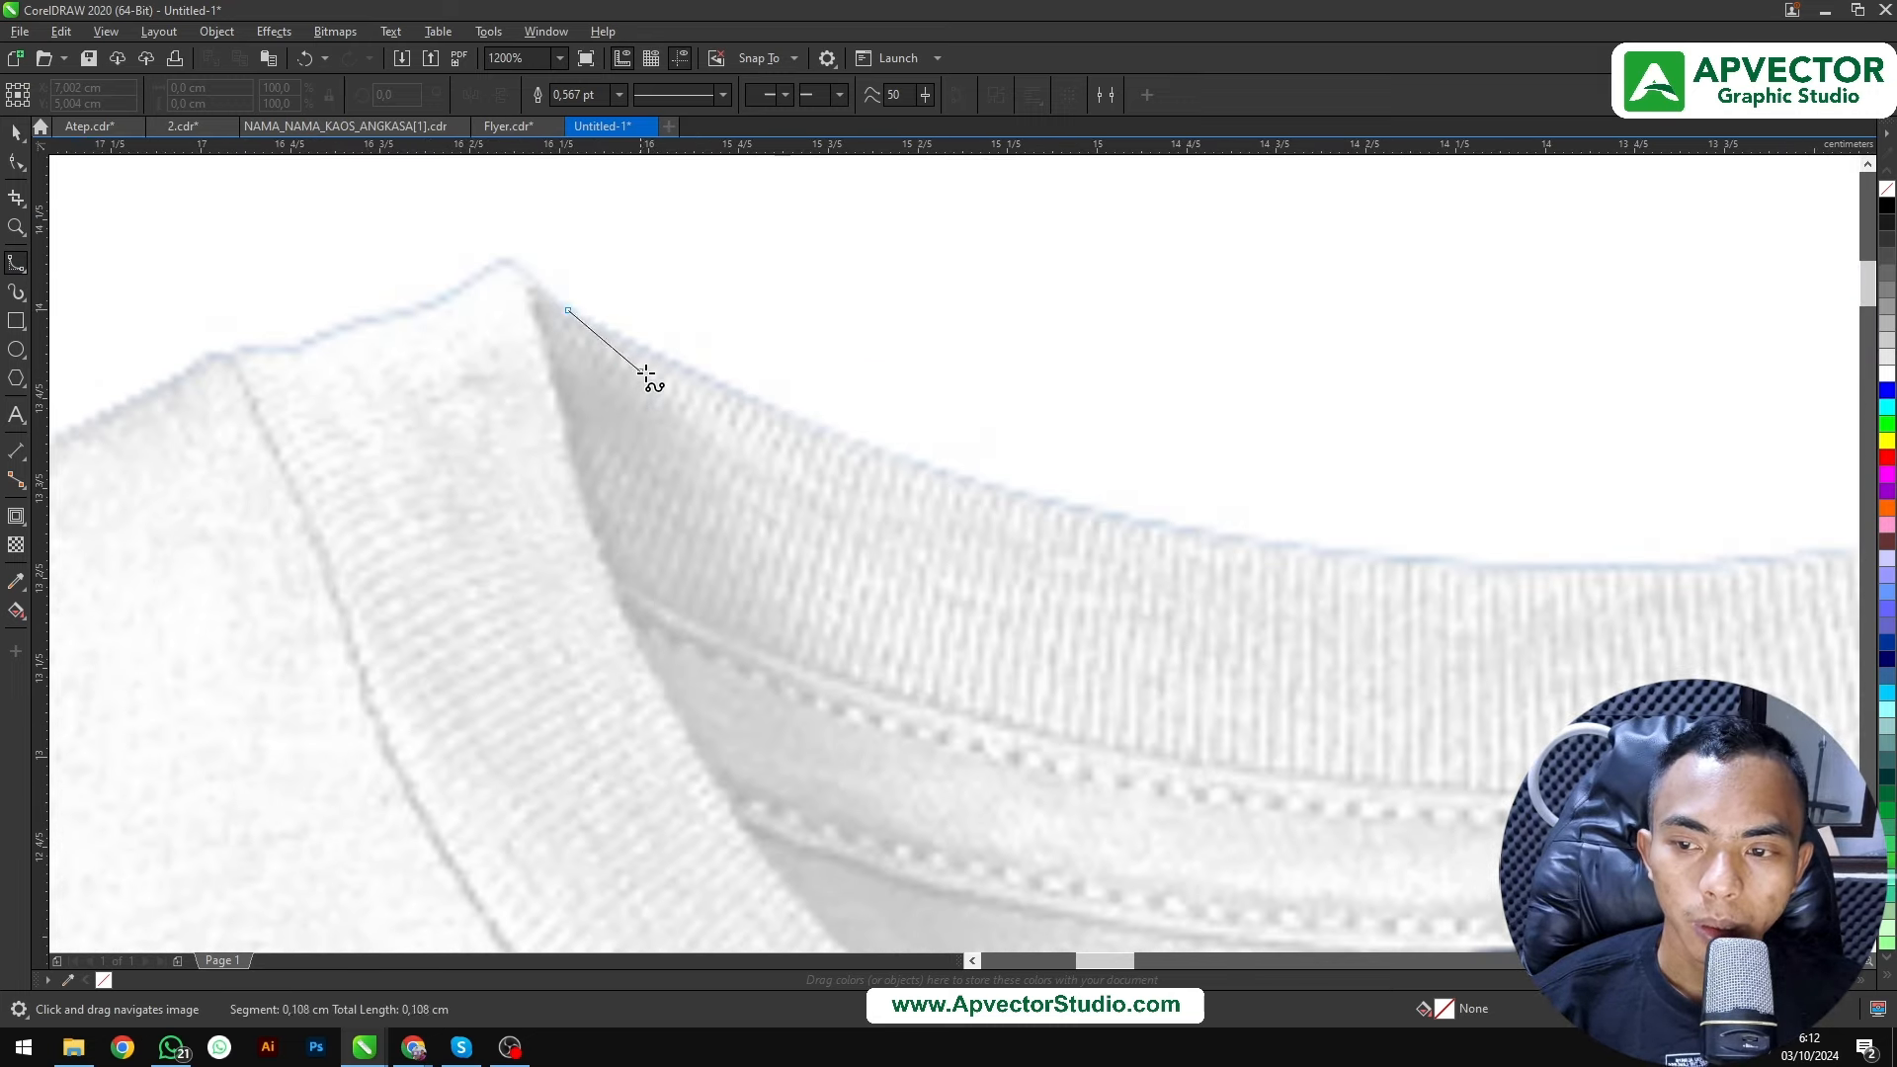
{"action": "left_click", "coordinate": [734, 398]}
{"action": "left_click_drag", "start_coordinate": [1148, 535], "coordinate": [478, 300]}
{"action": "left_click", "coordinate": [478, 300]}
{"action": "left_click", "coordinate": [942, 358]}
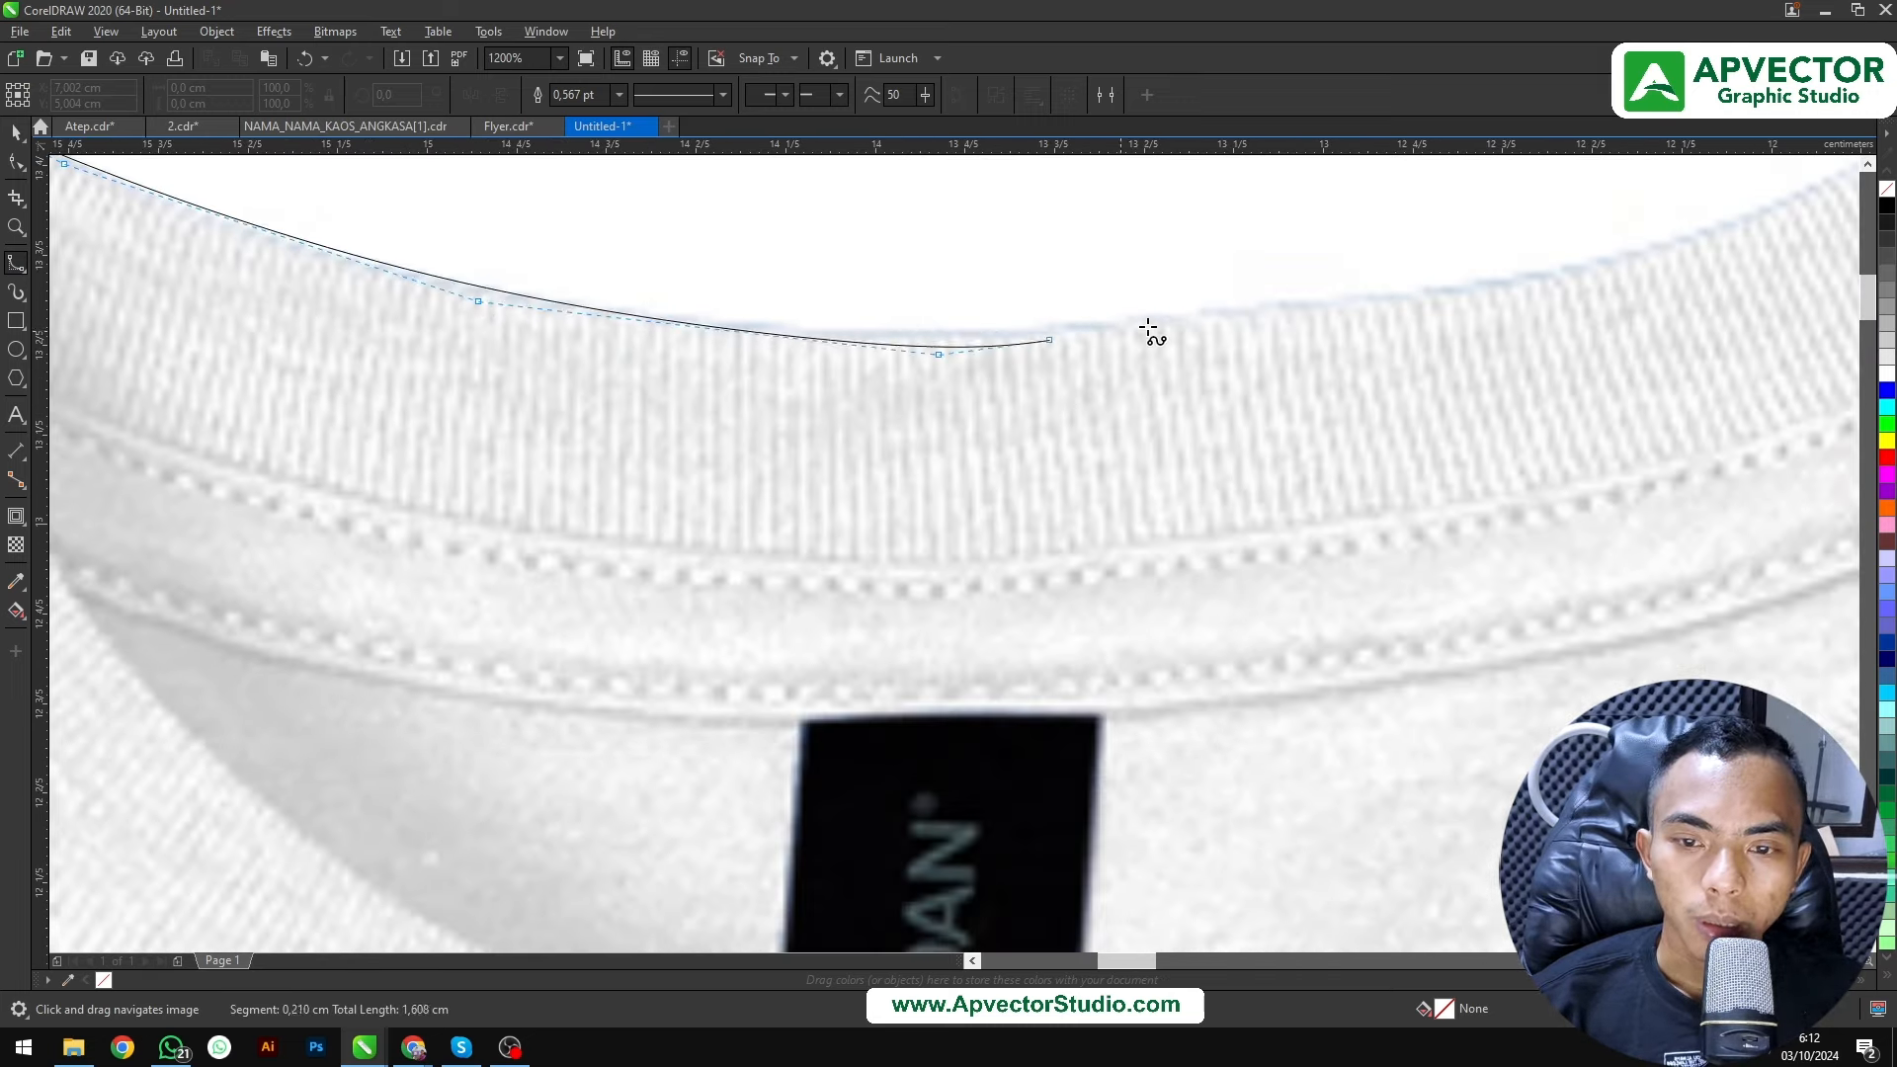
{"action": "left_click_drag", "start_coordinate": [1315, 319], "coordinate": [676, 450]}
{"action": "left_click", "coordinate": [674, 450]}
{"action": "left_click", "coordinate": [1104, 368]}
{"action": "left_click_drag", "start_coordinate": [1279, 272], "coordinate": [763, 559]}
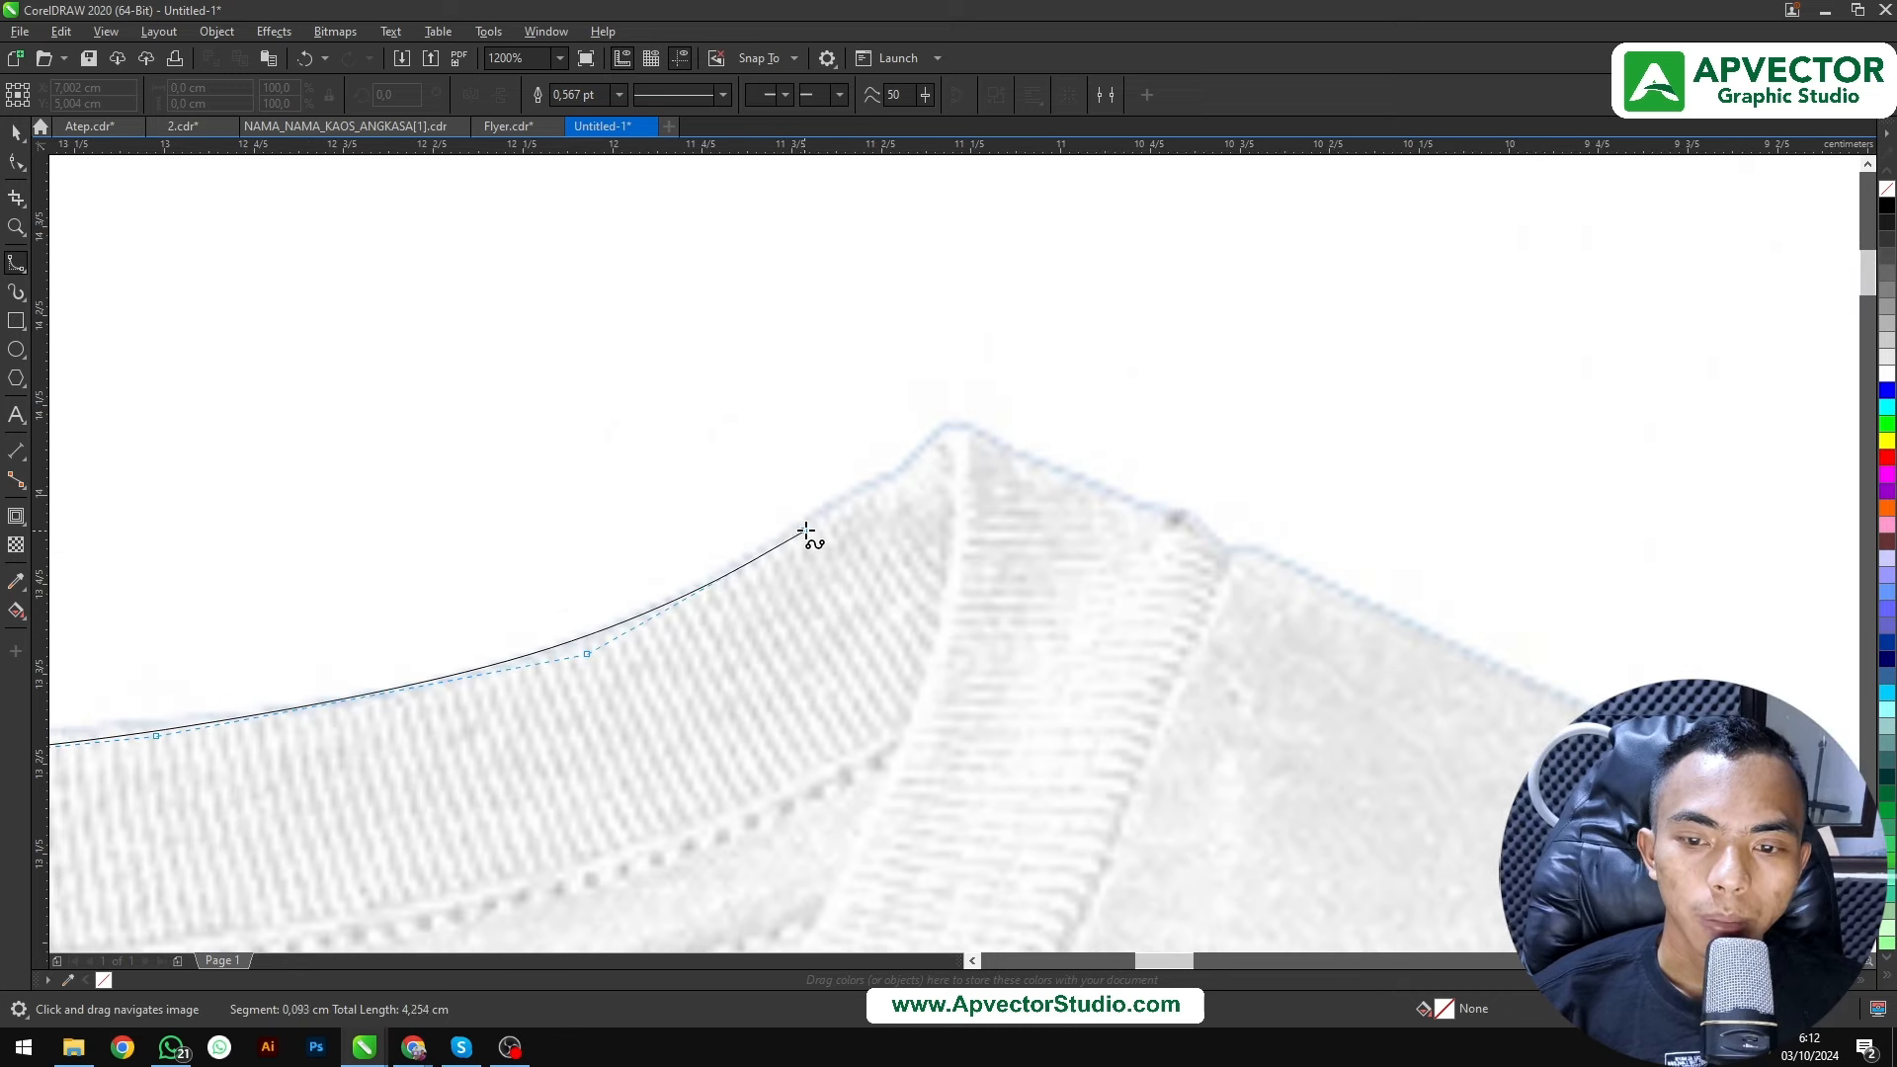
Continue the B-Spline outline over the collar's right-hand peak and down to the start of the shoulder
{"action": "left_click", "coordinate": [804, 530]}
{"action": "left_click", "coordinate": [909, 472]}
{"action": "left_click", "coordinate": [922, 449]}
{"action": "left_click", "coordinate": [943, 431]}
{"action": "left_click", "coordinate": [970, 442]}
{"action": "left_click", "coordinate": [1148, 511]}
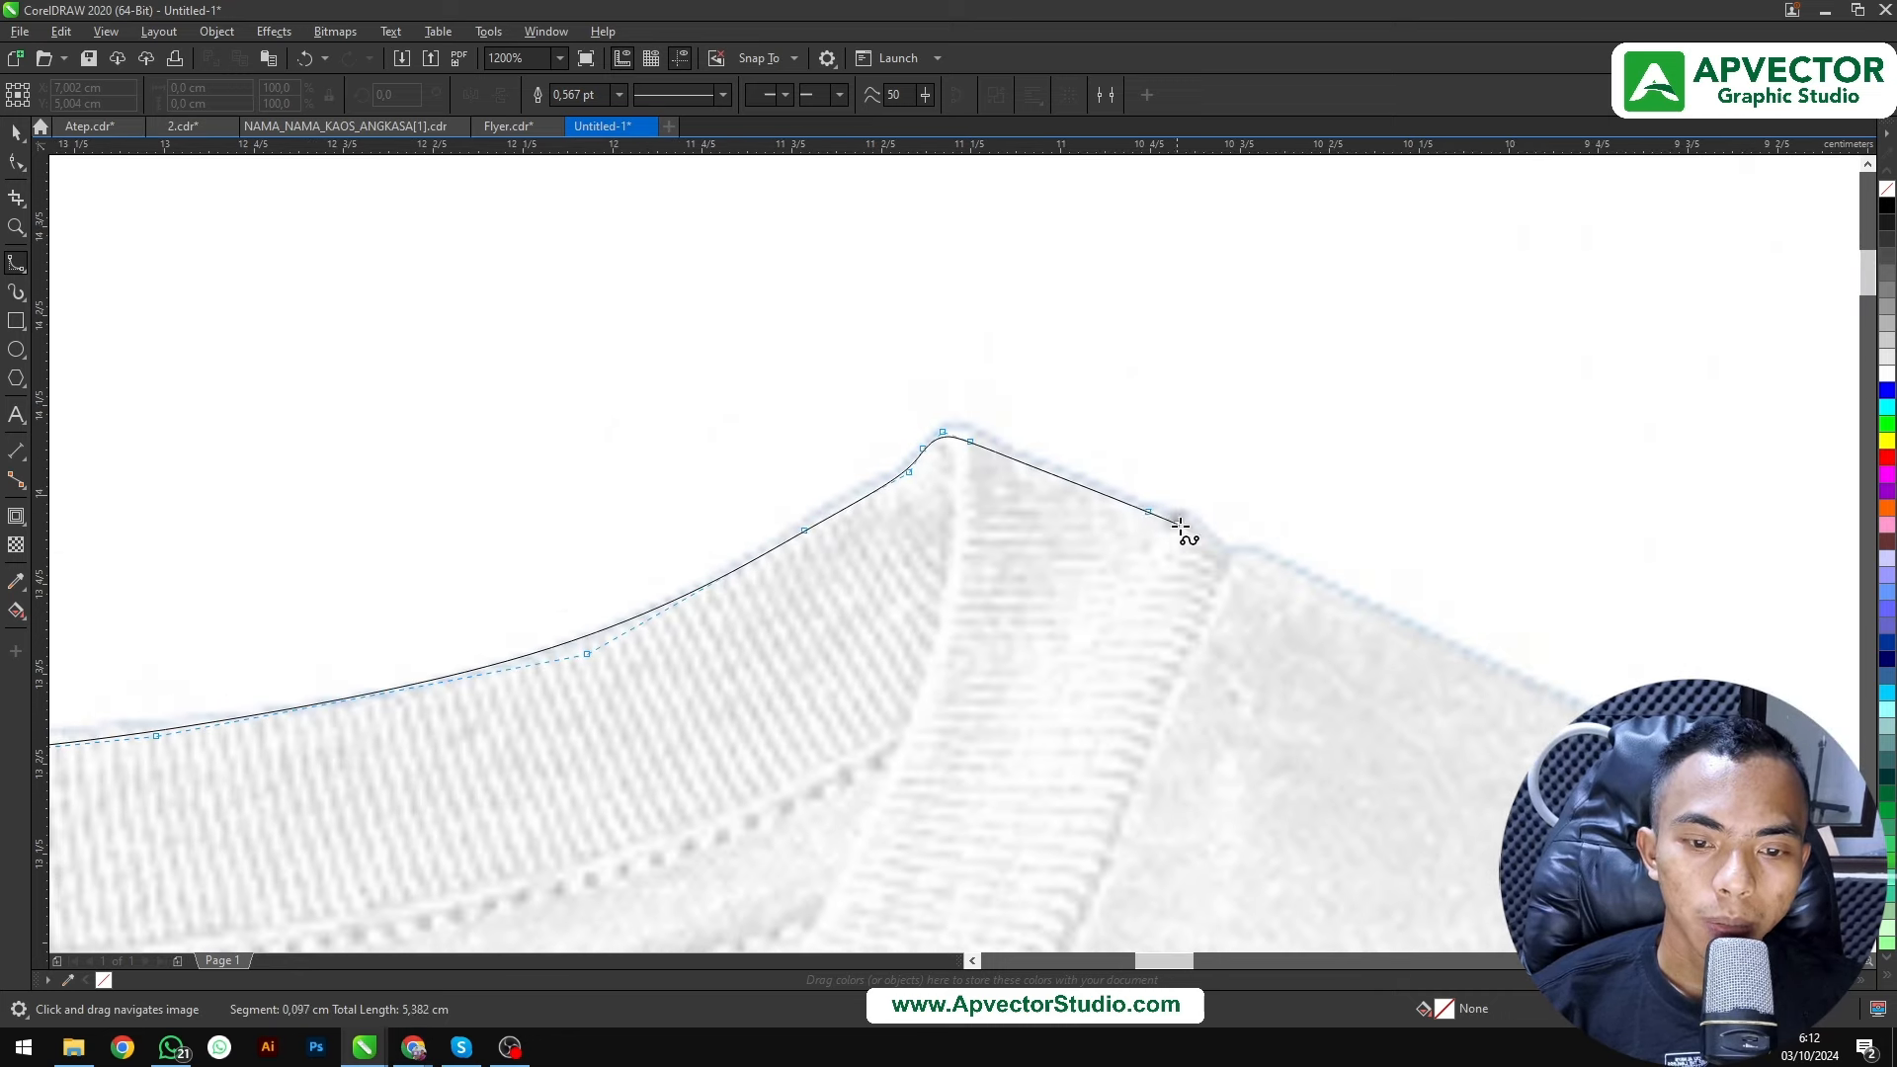
{"action": "left_click", "coordinate": [1214, 544]}
{"action": "left_click", "coordinate": [1249, 560]}
Trace the right-hand shoulder slope and its rounded corner down to the sleeve seam with the B-Spline outline
{"action": "left_click_drag", "start_coordinate": [1300, 584], "coordinate": [450, 333]}
{"action": "scroll", "coordinate": [447, 331], "scroll_direction": "down", "scroll_amount": 1}
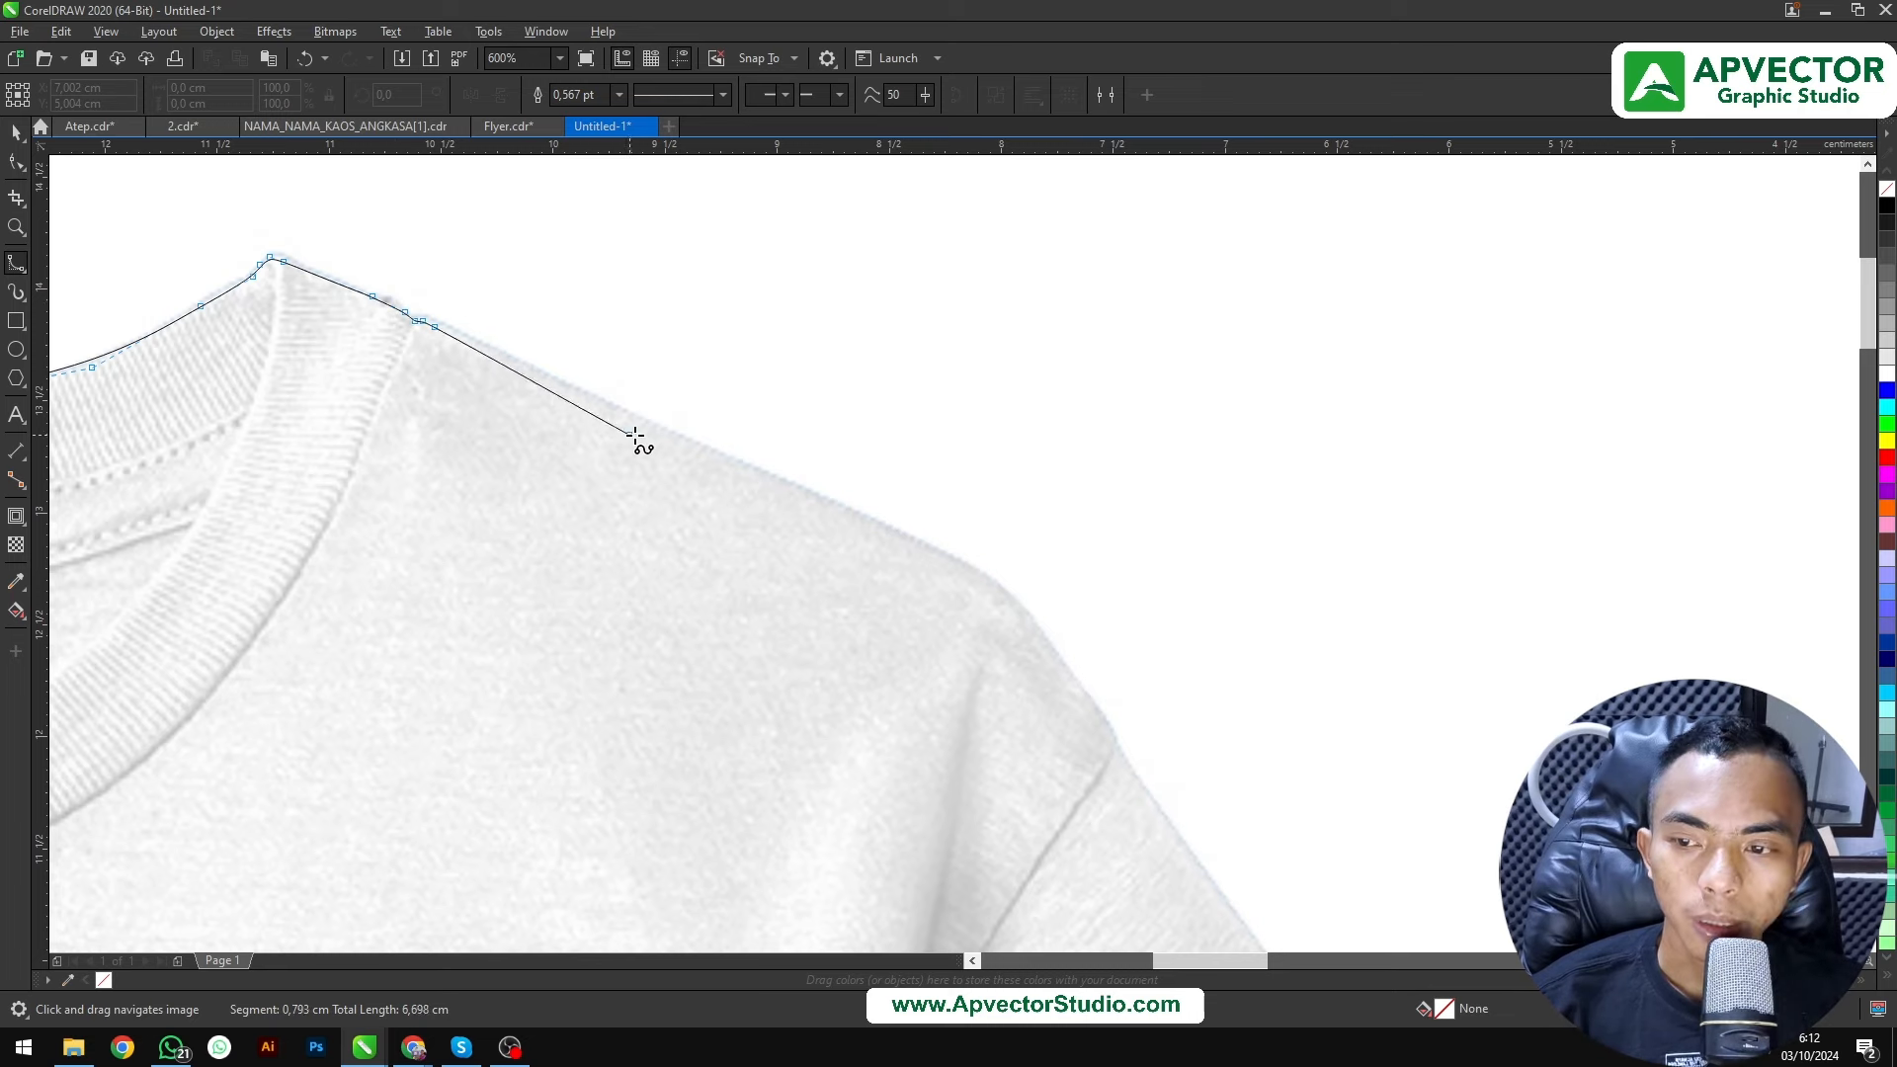
{"action": "left_click", "coordinate": [668, 437]}
{"action": "scroll", "coordinate": [781, 494], "scroll_direction": "up", "scroll_amount": 1}
{"action": "left_click", "coordinate": [792, 369]}
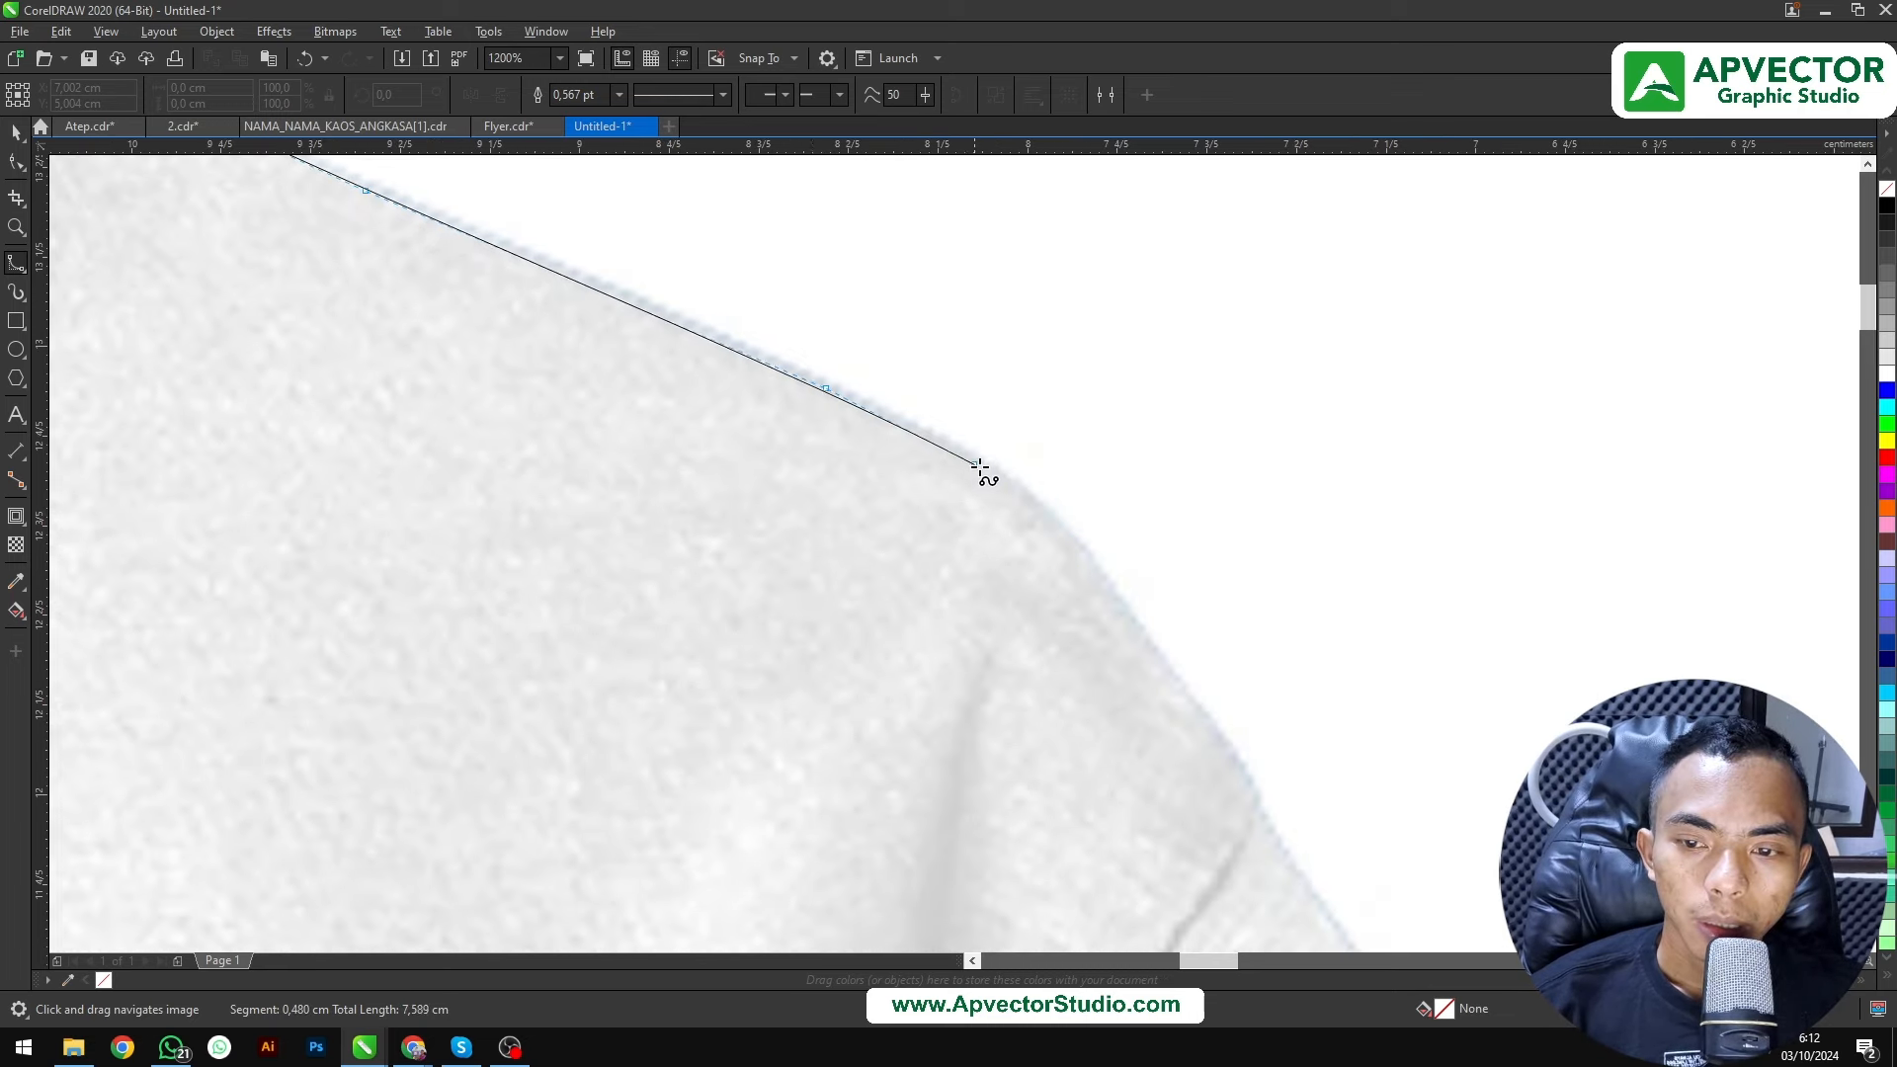
{"action": "left_click", "coordinate": [1006, 476]}
{"action": "left_click", "coordinate": [1040, 511]}
{"action": "left_click_drag", "start_coordinate": [1064, 544], "coordinate": [794, 255]}
{"action": "left_click", "coordinate": [945, 459]}
{"action": "left_click", "coordinate": [996, 531]}
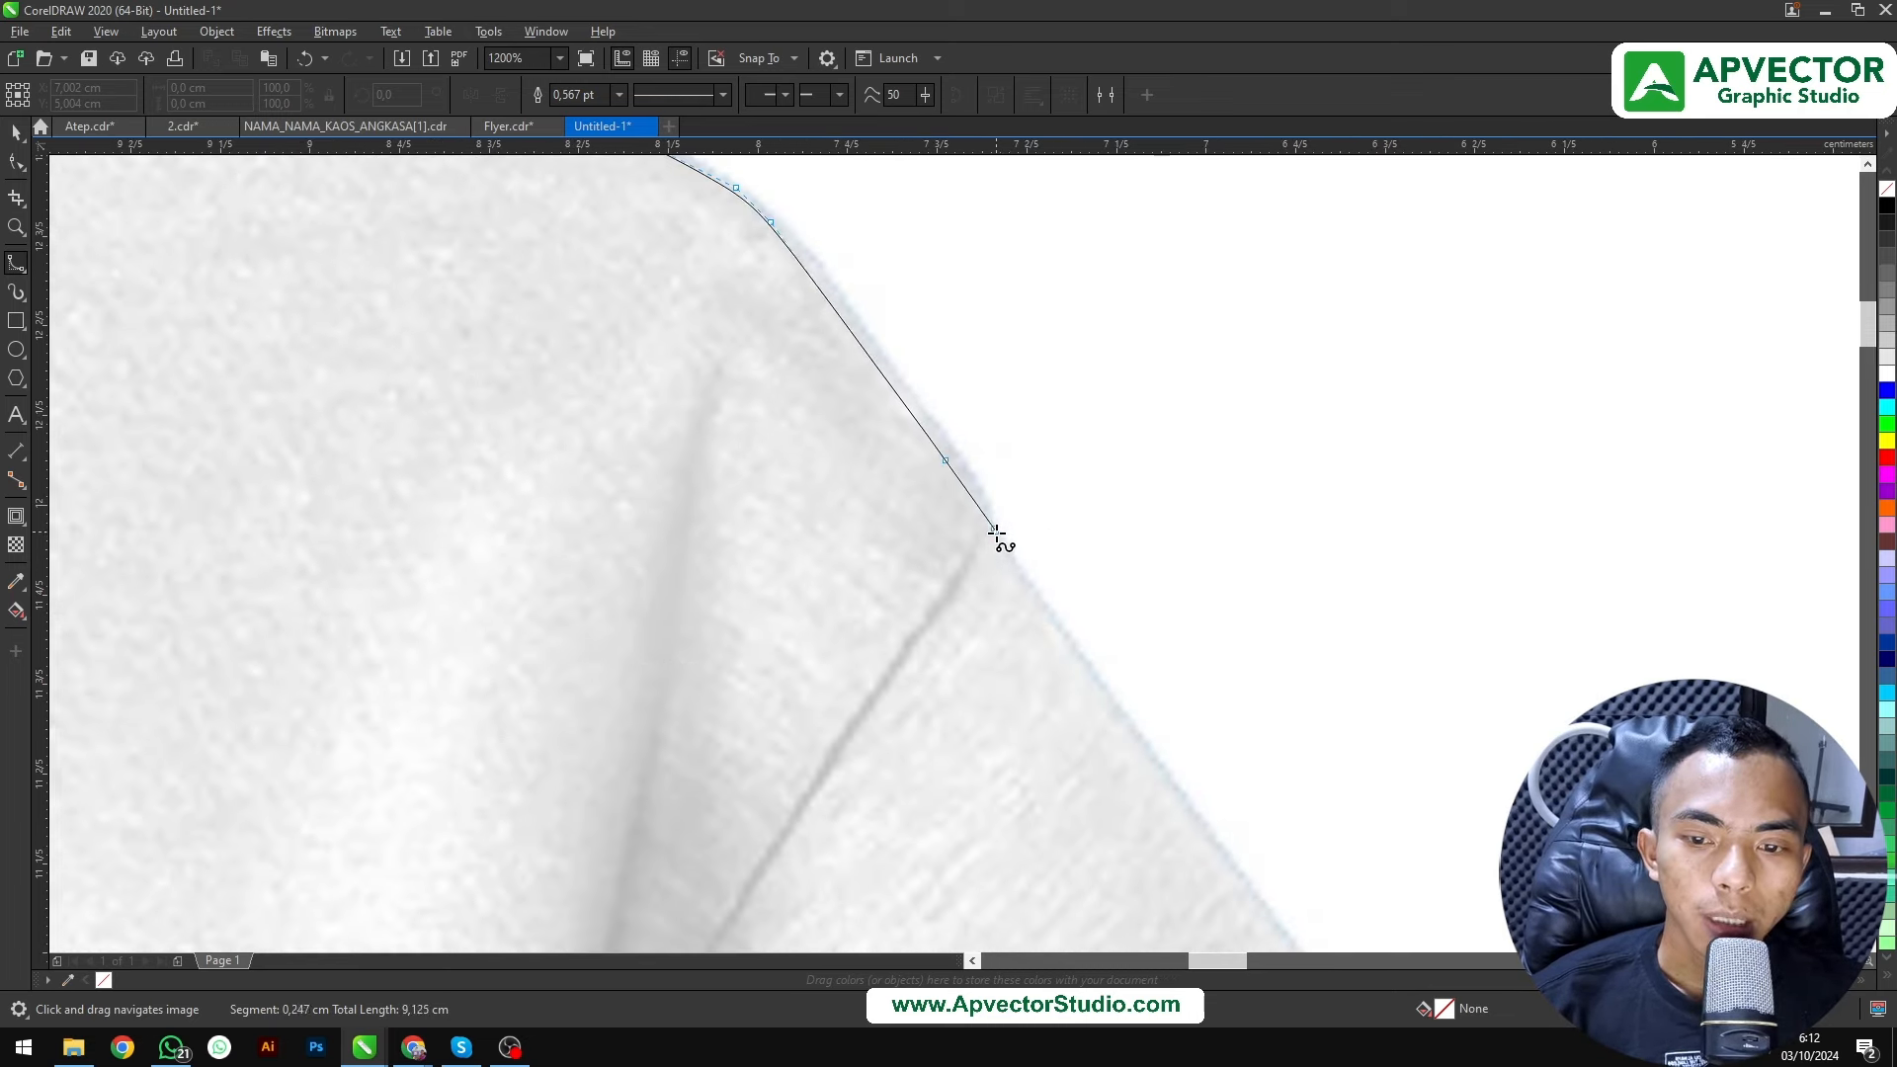
{"action": "left_click", "coordinate": [1004, 574]}
Extend the B-Spline outline along the right-hand sleeve's outer edge and around the outer corner of its hem
{"action": "left_click_drag", "start_coordinate": [1059, 670], "coordinate": [976, 448]}
{"action": "scroll", "coordinate": [976, 447], "scroll_direction": "down", "scroll_amount": 2}
{"action": "scroll", "coordinate": [1095, 625], "scroll_direction": "up", "scroll_amount": 1}
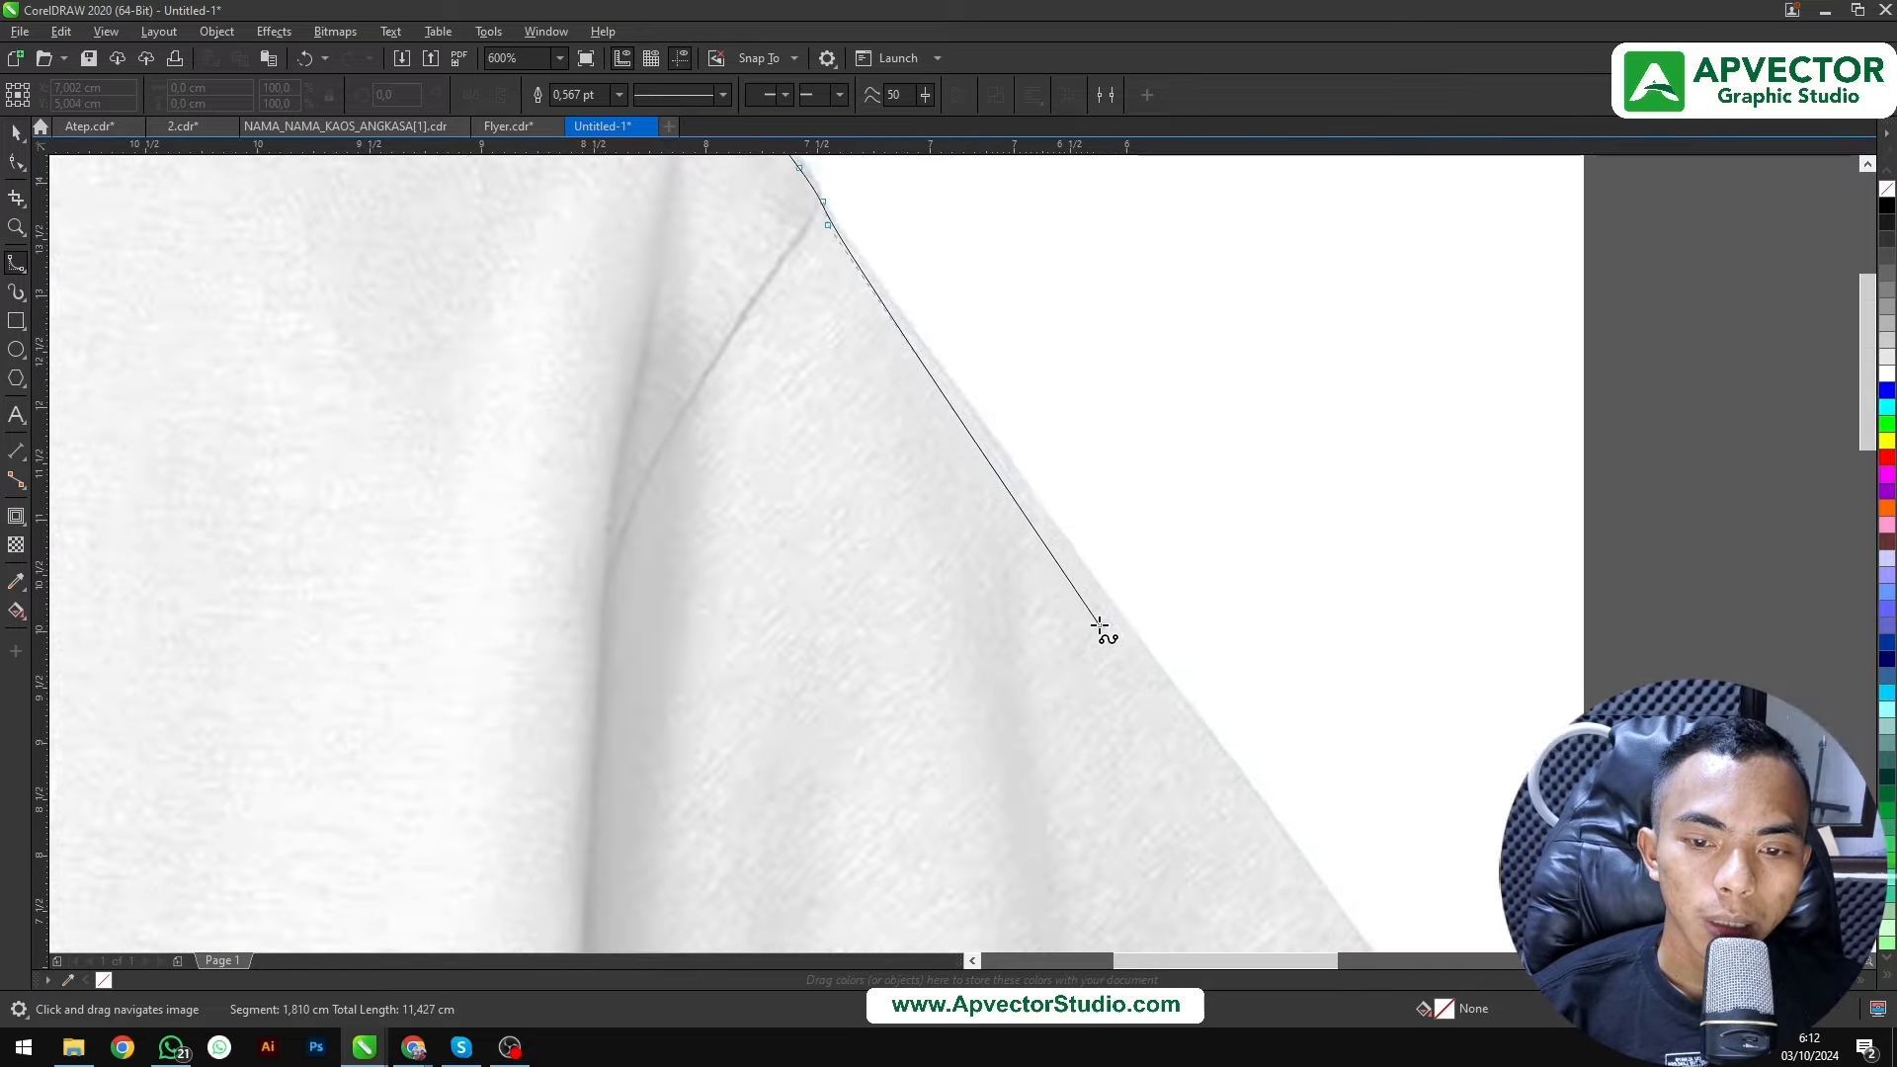
{"action": "scroll", "coordinate": [359, 500], "scroll_direction": "down", "scroll_amount": 2}
{"action": "scroll", "coordinate": [702, 541], "scroll_direction": "up", "scroll_amount": 2}
{"action": "scroll", "coordinate": [769, 490], "scroll_direction": "down", "scroll_amount": 2}
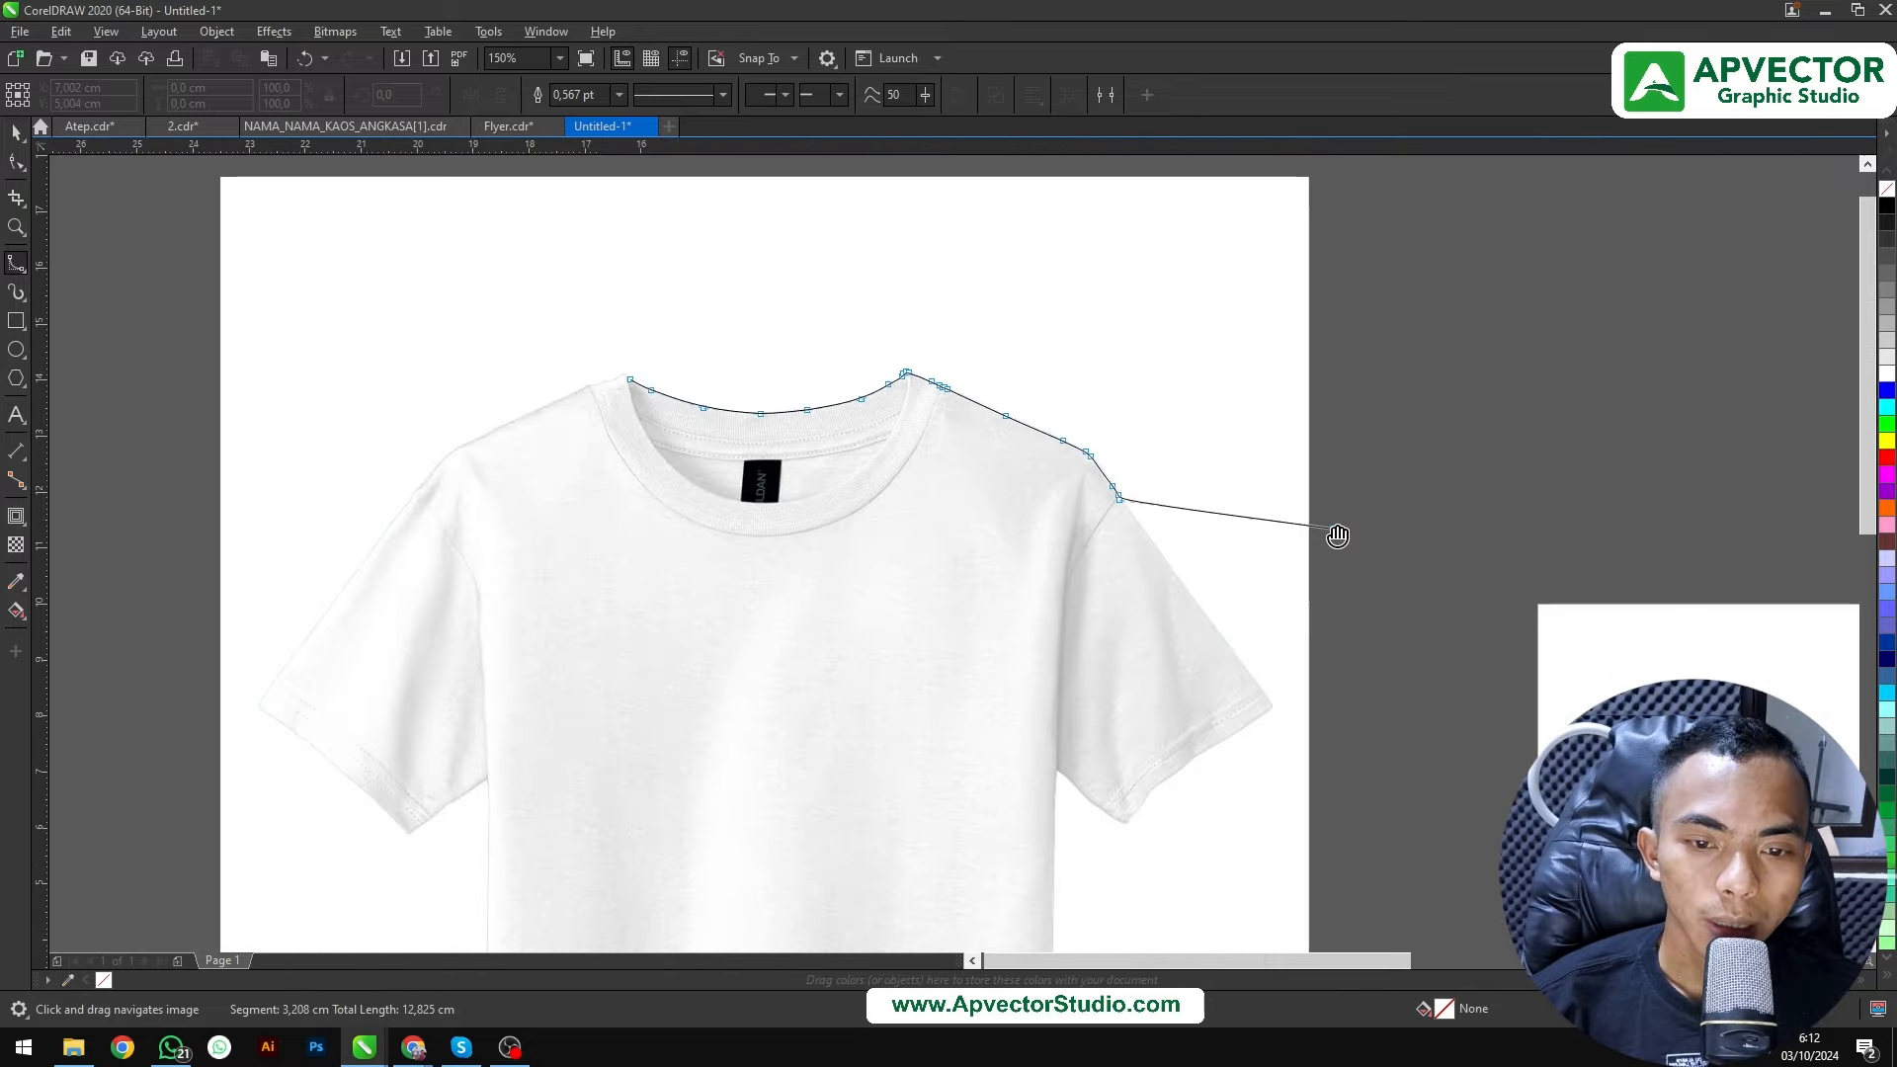
{"action": "scroll", "coordinate": [1143, 508], "scroll_direction": "up", "scroll_amount": 2}
{"action": "left_click_drag", "start_coordinate": [1237, 696], "coordinate": [946, 256]}
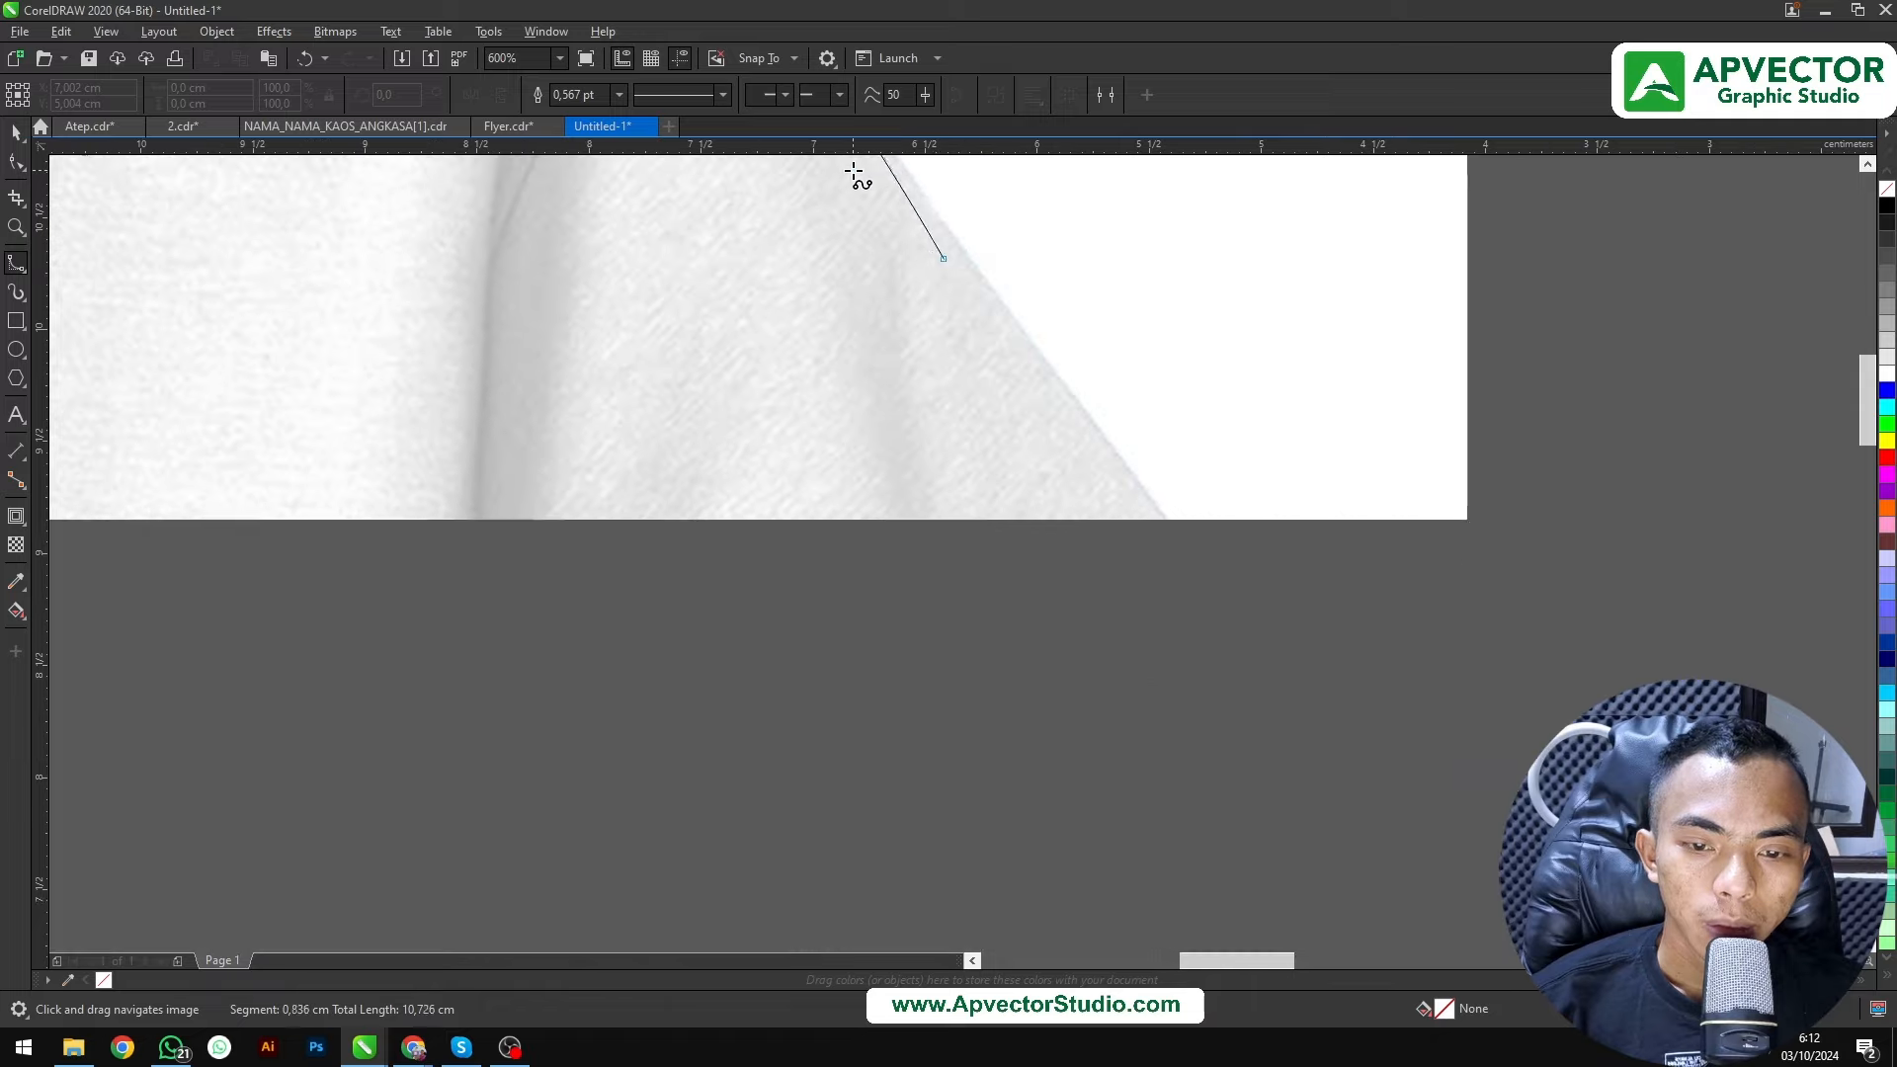
{"action": "left_click_drag", "start_coordinate": [1211, 584], "coordinate": [979, 269]}
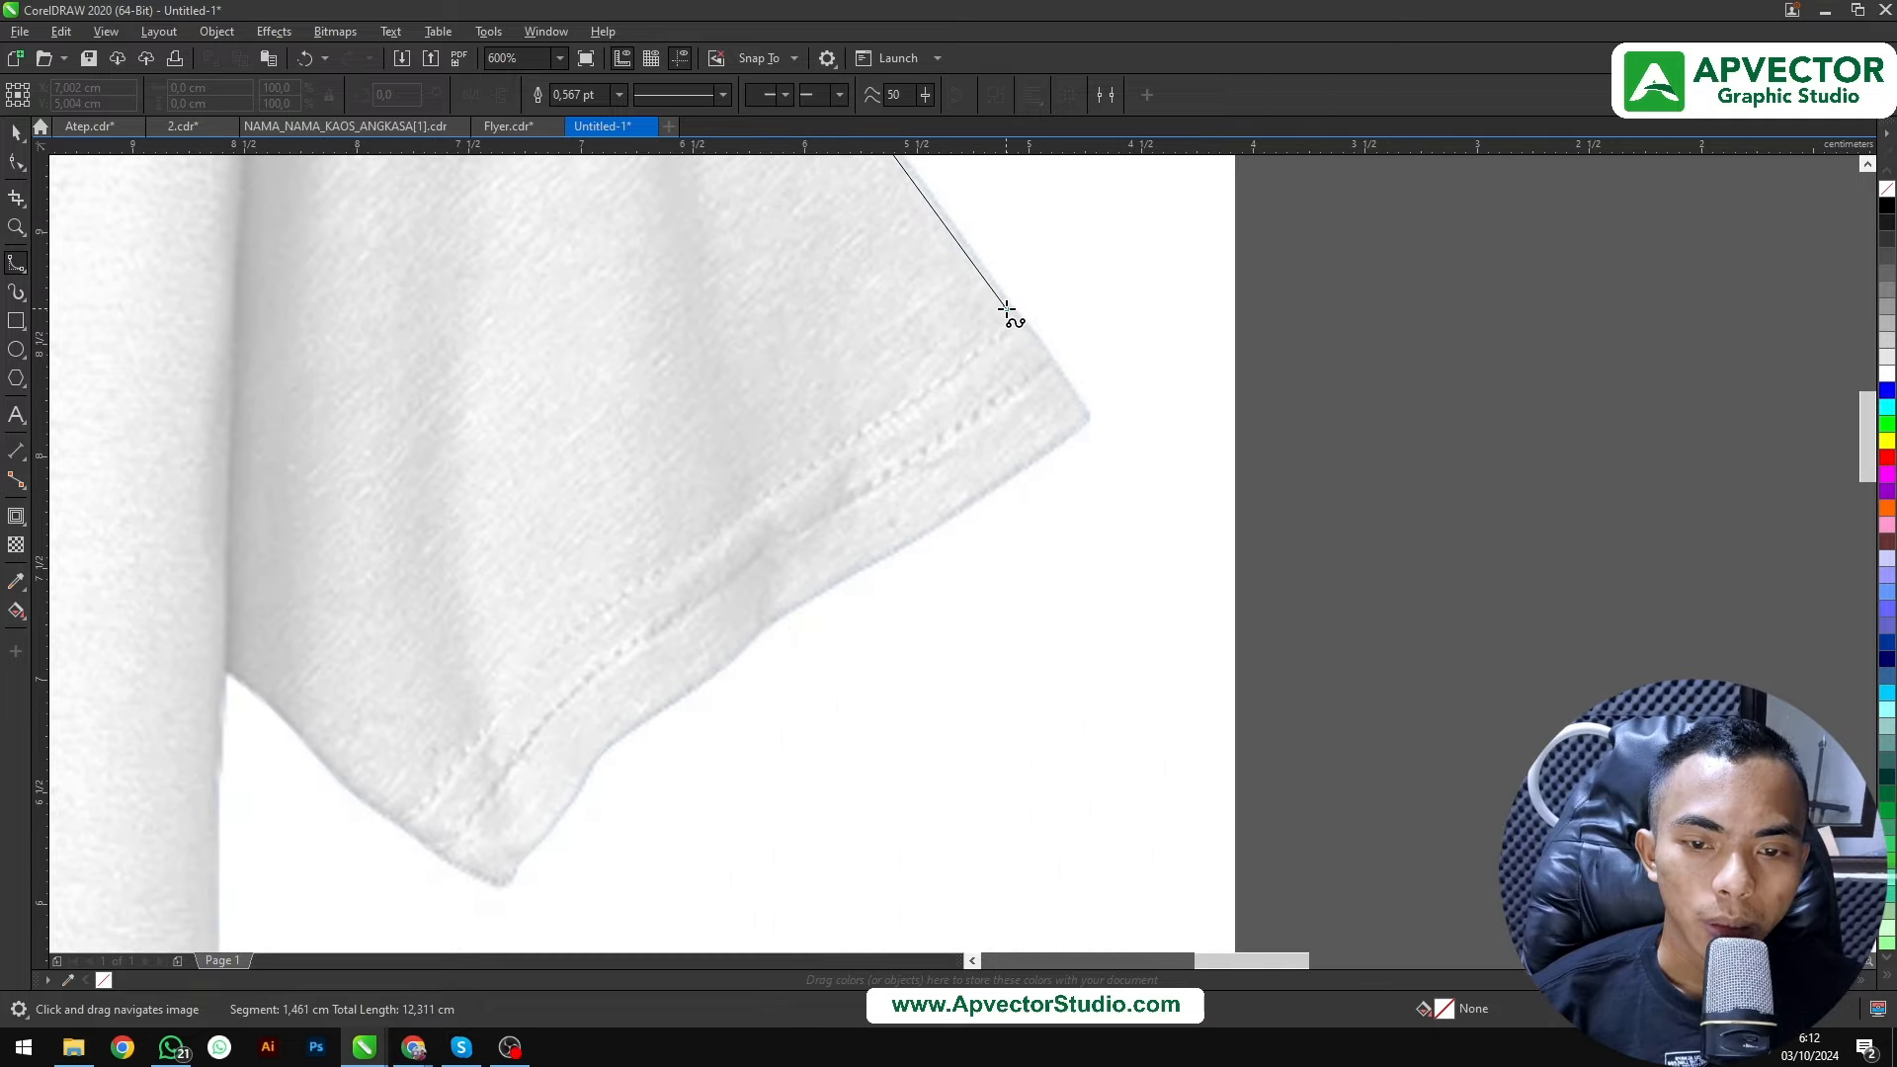
{"action": "scroll", "coordinate": [1080, 413], "scroll_direction": "up", "scroll_amount": 1}
{"action": "left_click", "coordinate": [1090, 420]}
{"action": "left_click", "coordinate": [1080, 439]}
Follow the wavy hem edge of the right-hand sleeve inward with the B-Spline outline
{"action": "left_click_drag", "start_coordinate": [904, 531], "coordinate": [1065, 293]}
{"action": "scroll", "coordinate": [1071, 277], "scroll_direction": "down", "scroll_amount": 1}
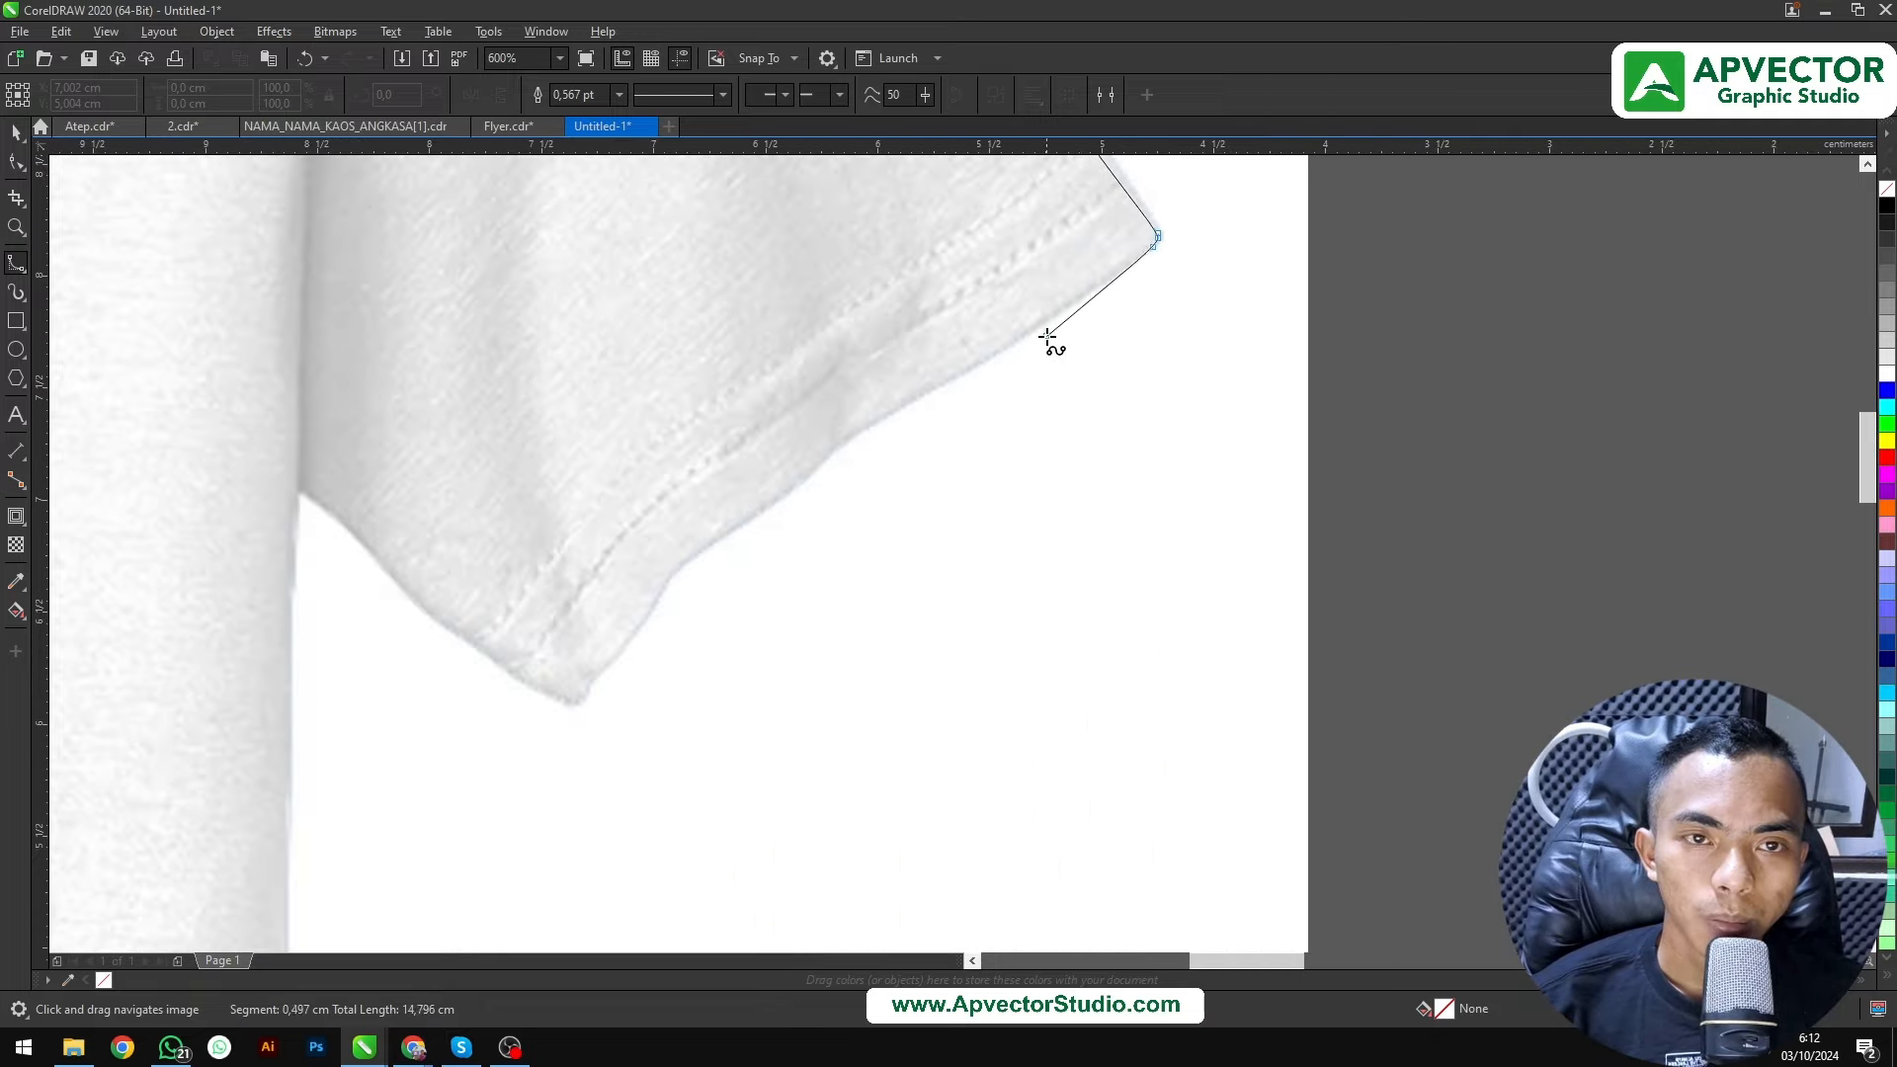
{"action": "scroll", "coordinate": [1042, 335], "scroll_direction": "up", "scroll_amount": 1}
{"action": "left_click", "coordinate": [976, 340]}
{"action": "left_click_drag", "start_coordinate": [582, 518], "coordinate": [893, 333]}
{"action": "left_click", "coordinate": [976, 334]}
{"action": "left_click", "coordinate": [909, 380]}
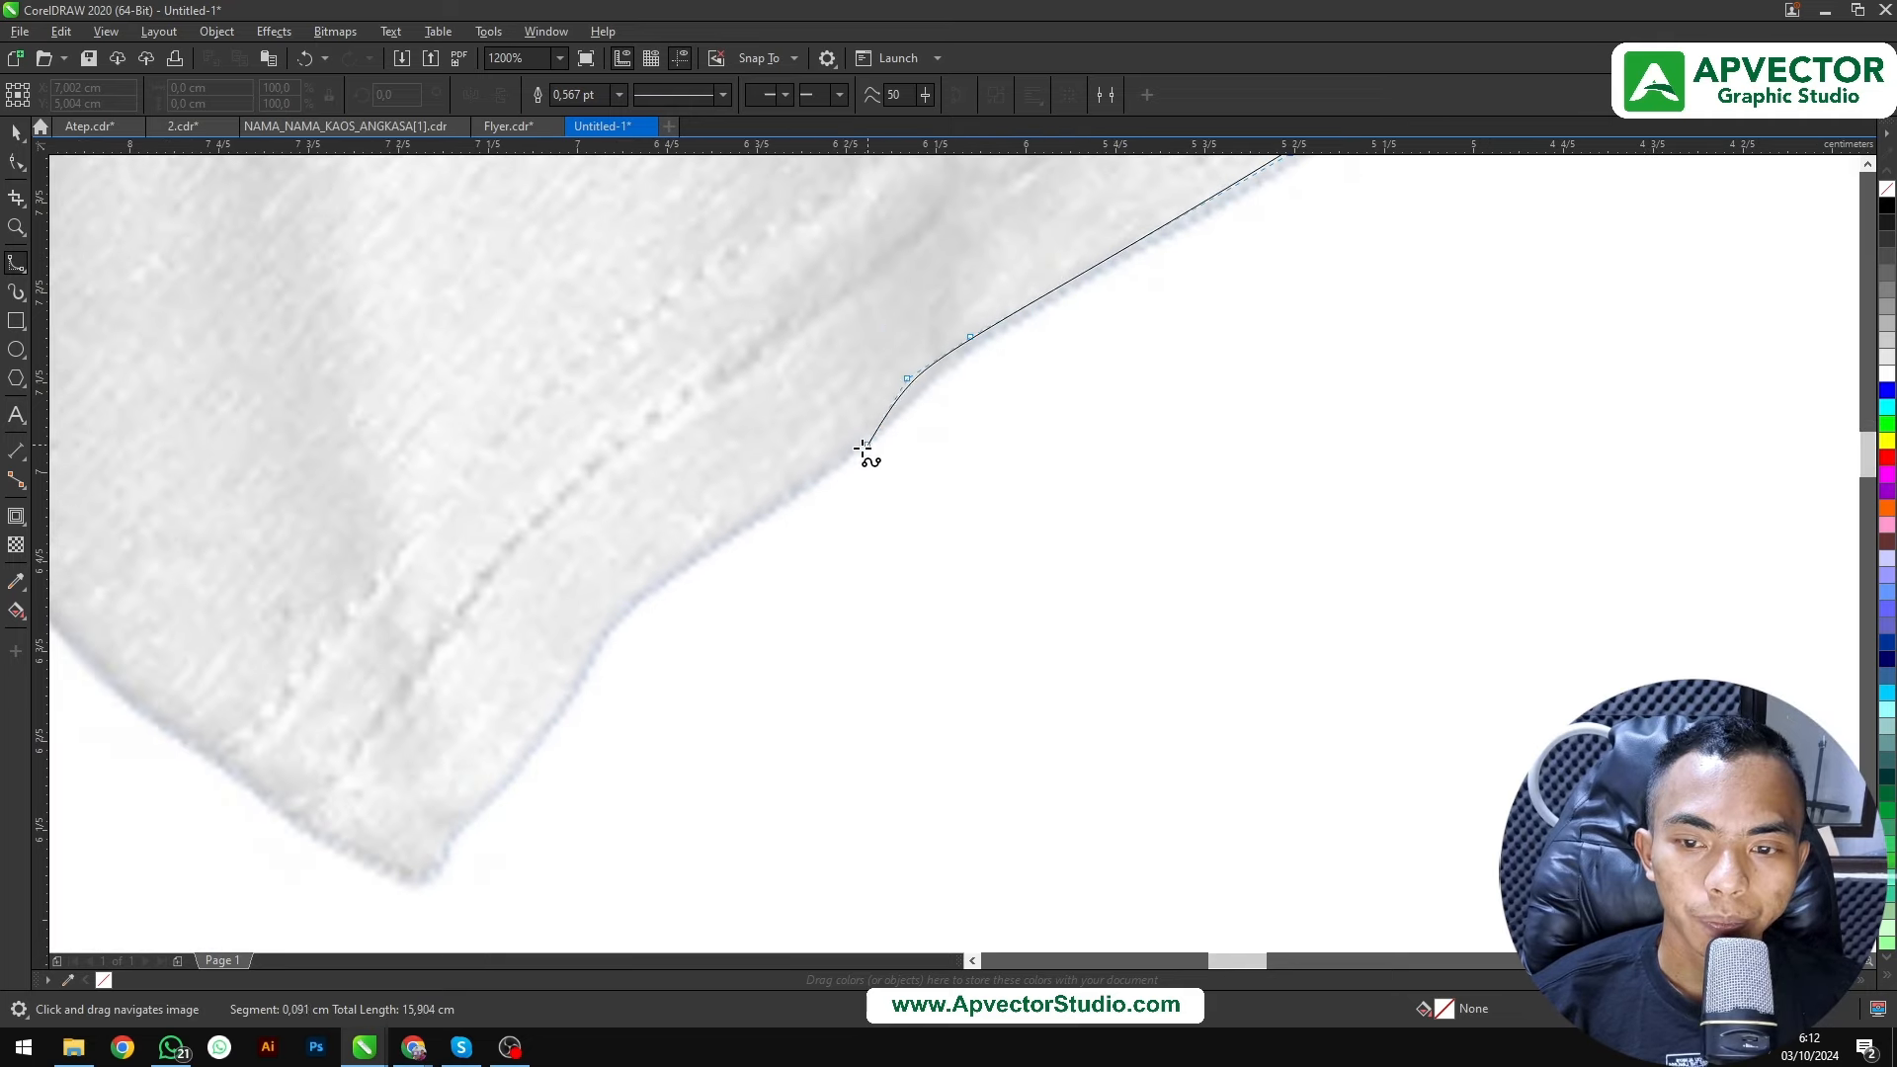
{"action": "left_click", "coordinate": [826, 467]}
{"action": "left_click", "coordinate": [682, 535]}
{"action": "left_click", "coordinate": [632, 570]}
Finish tracing the sleeve hem and carry the B-Spline outline around its lower inner corner
{"action": "left_click_drag", "start_coordinate": [611, 635], "coordinate": [1026, 293]}
{"action": "left_click", "coordinate": [989, 370]}
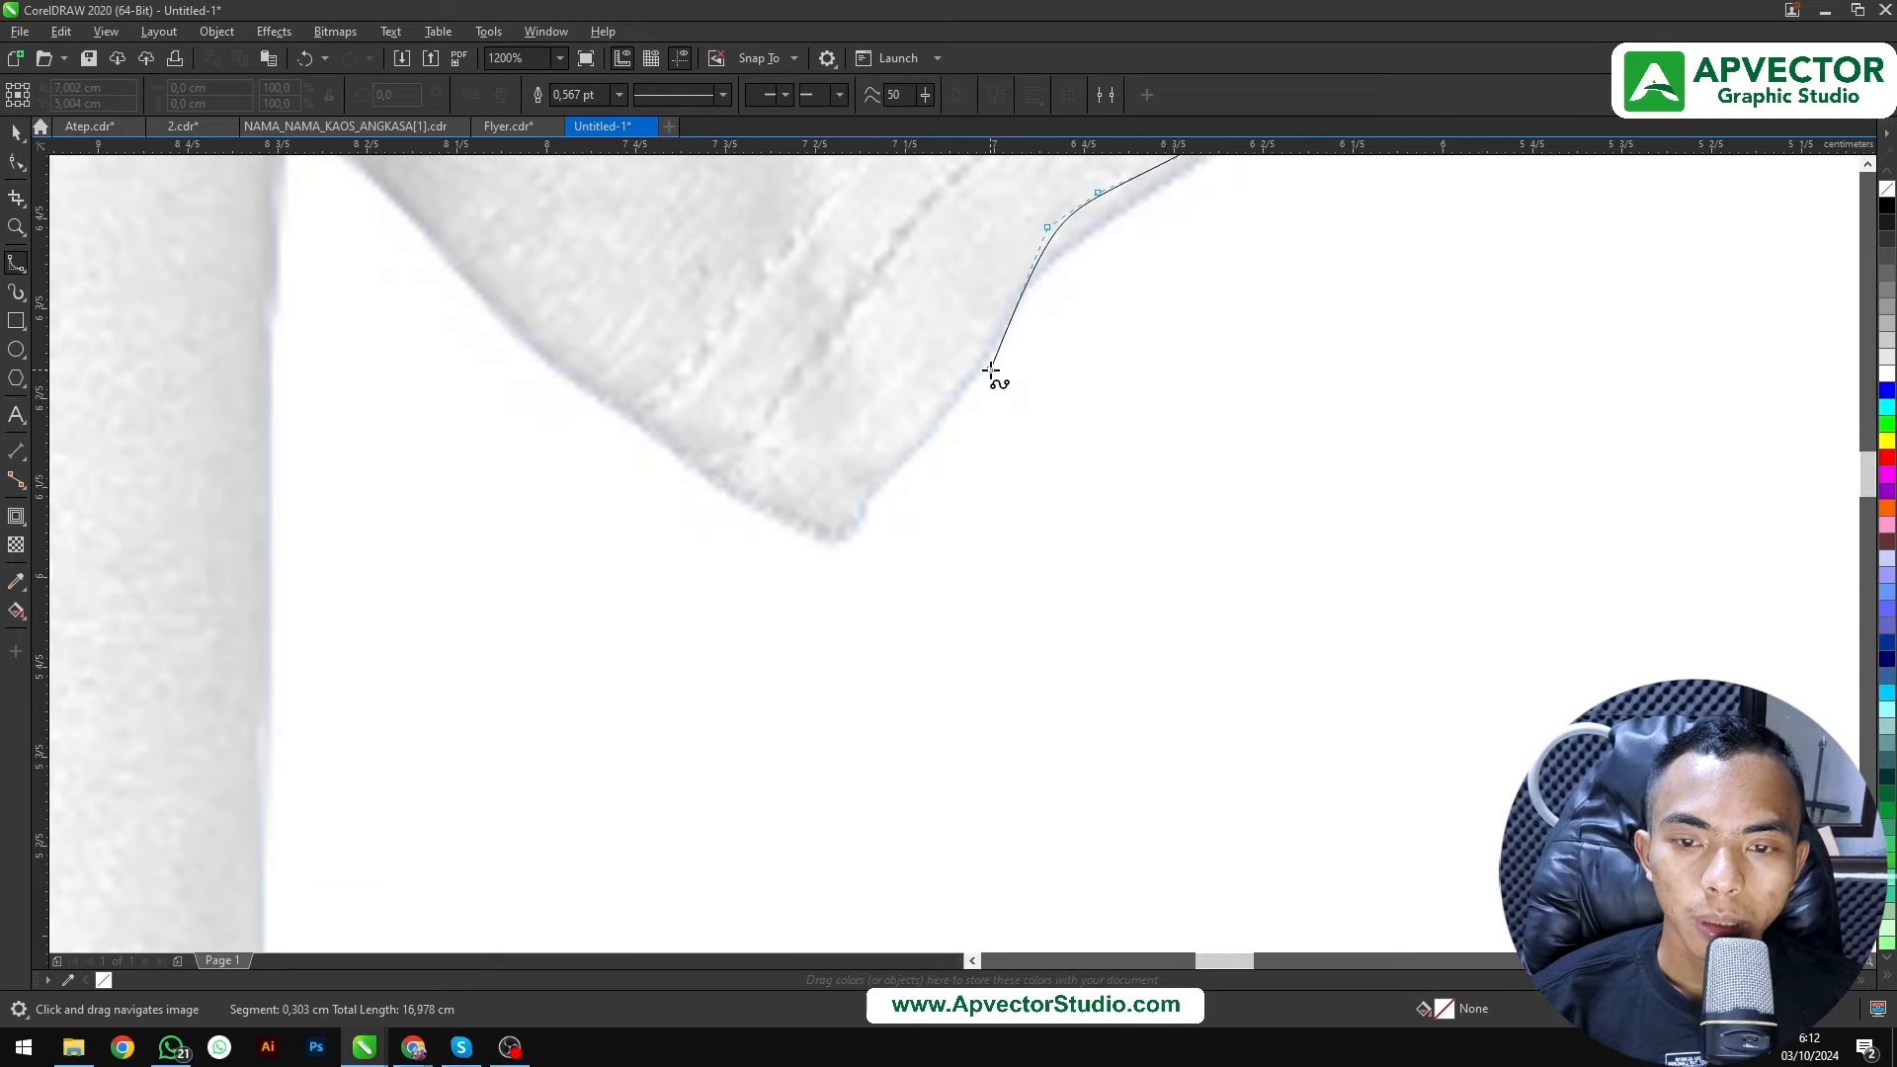
{"action": "left_click", "coordinate": [858, 483]}
{"action": "left_click", "coordinate": [849, 516]}
{"action": "left_click", "coordinate": [807, 542]}
{"action": "left_click", "coordinate": [800, 537]}
Trace the underside of the right-hand sleeve up to the armpit and turn the B-Spline outline around it
{"action": "left_click_drag", "start_coordinate": [637, 403], "coordinate": [954, 531]}
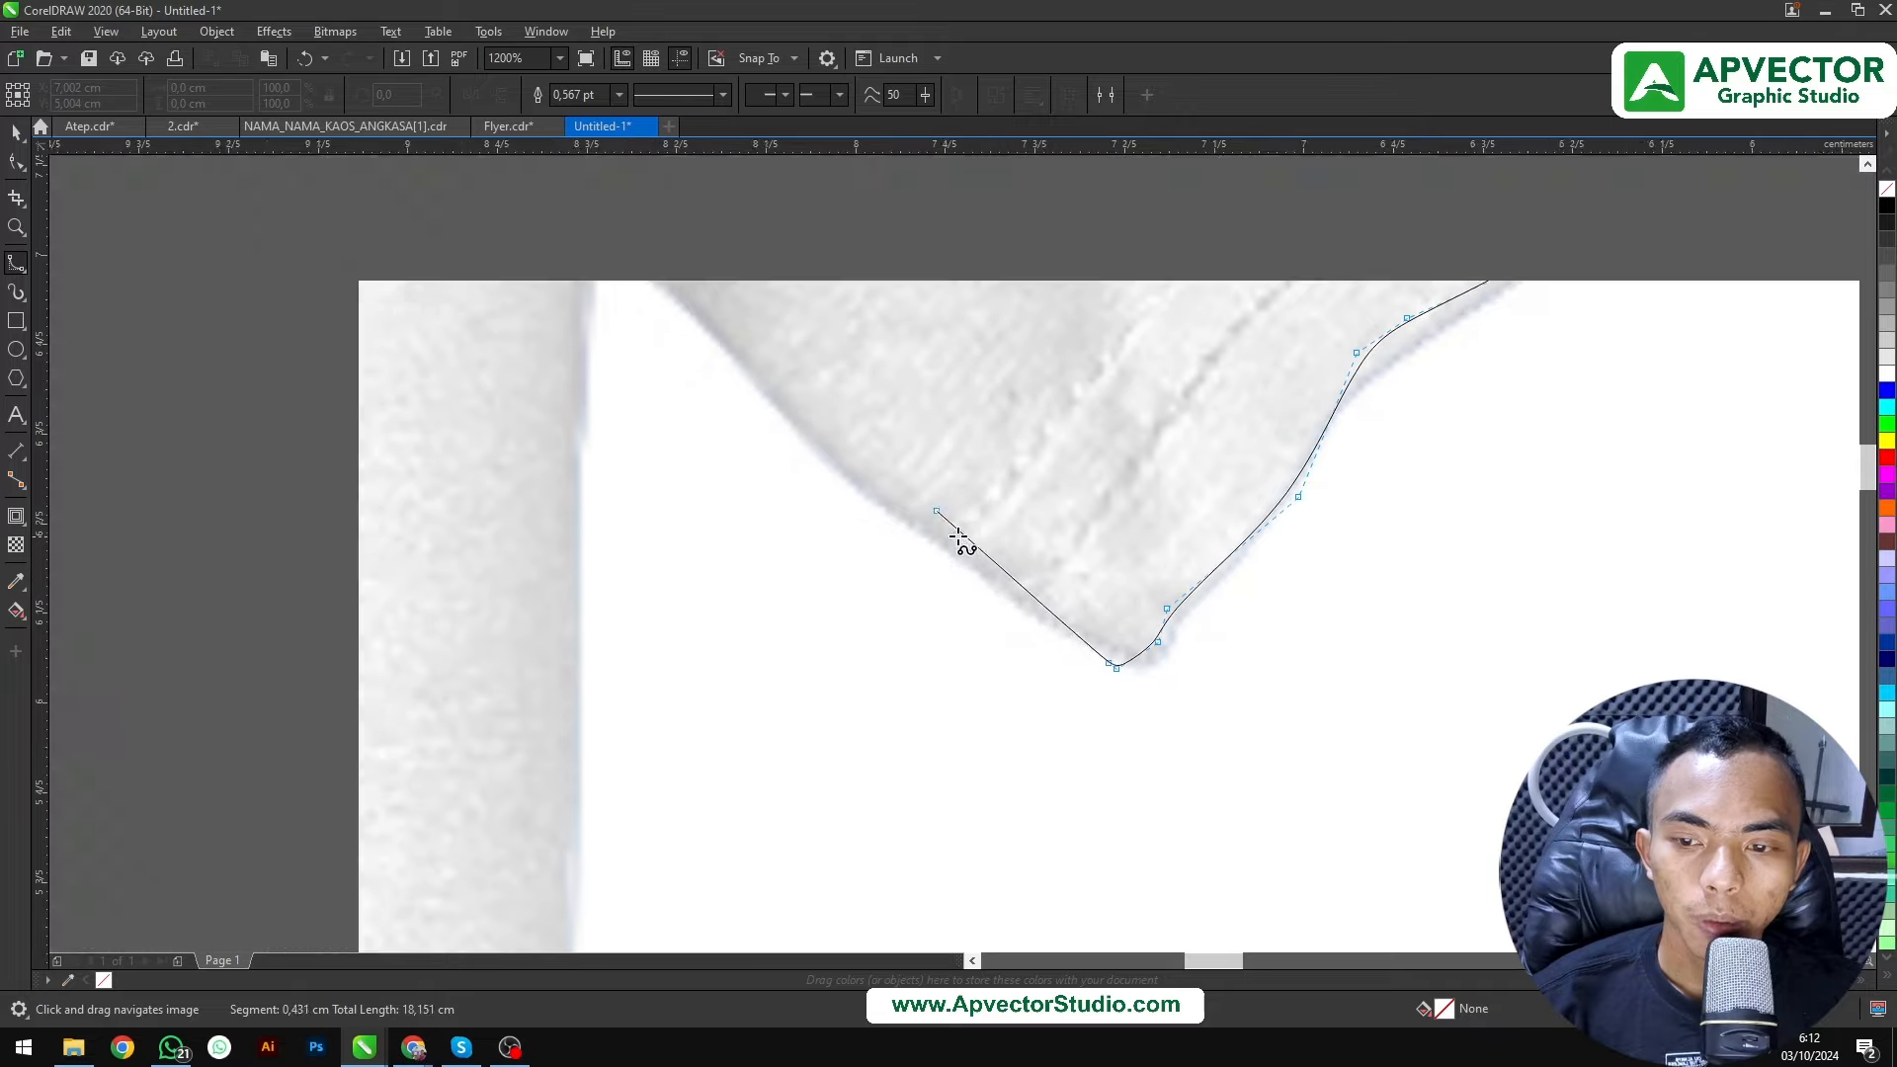
{"action": "left_click", "coordinate": [895, 499]}
{"action": "left_click_drag", "start_coordinate": [800, 435], "coordinate": [1124, 649]}
{"action": "left_click", "coordinate": [1093, 599]}
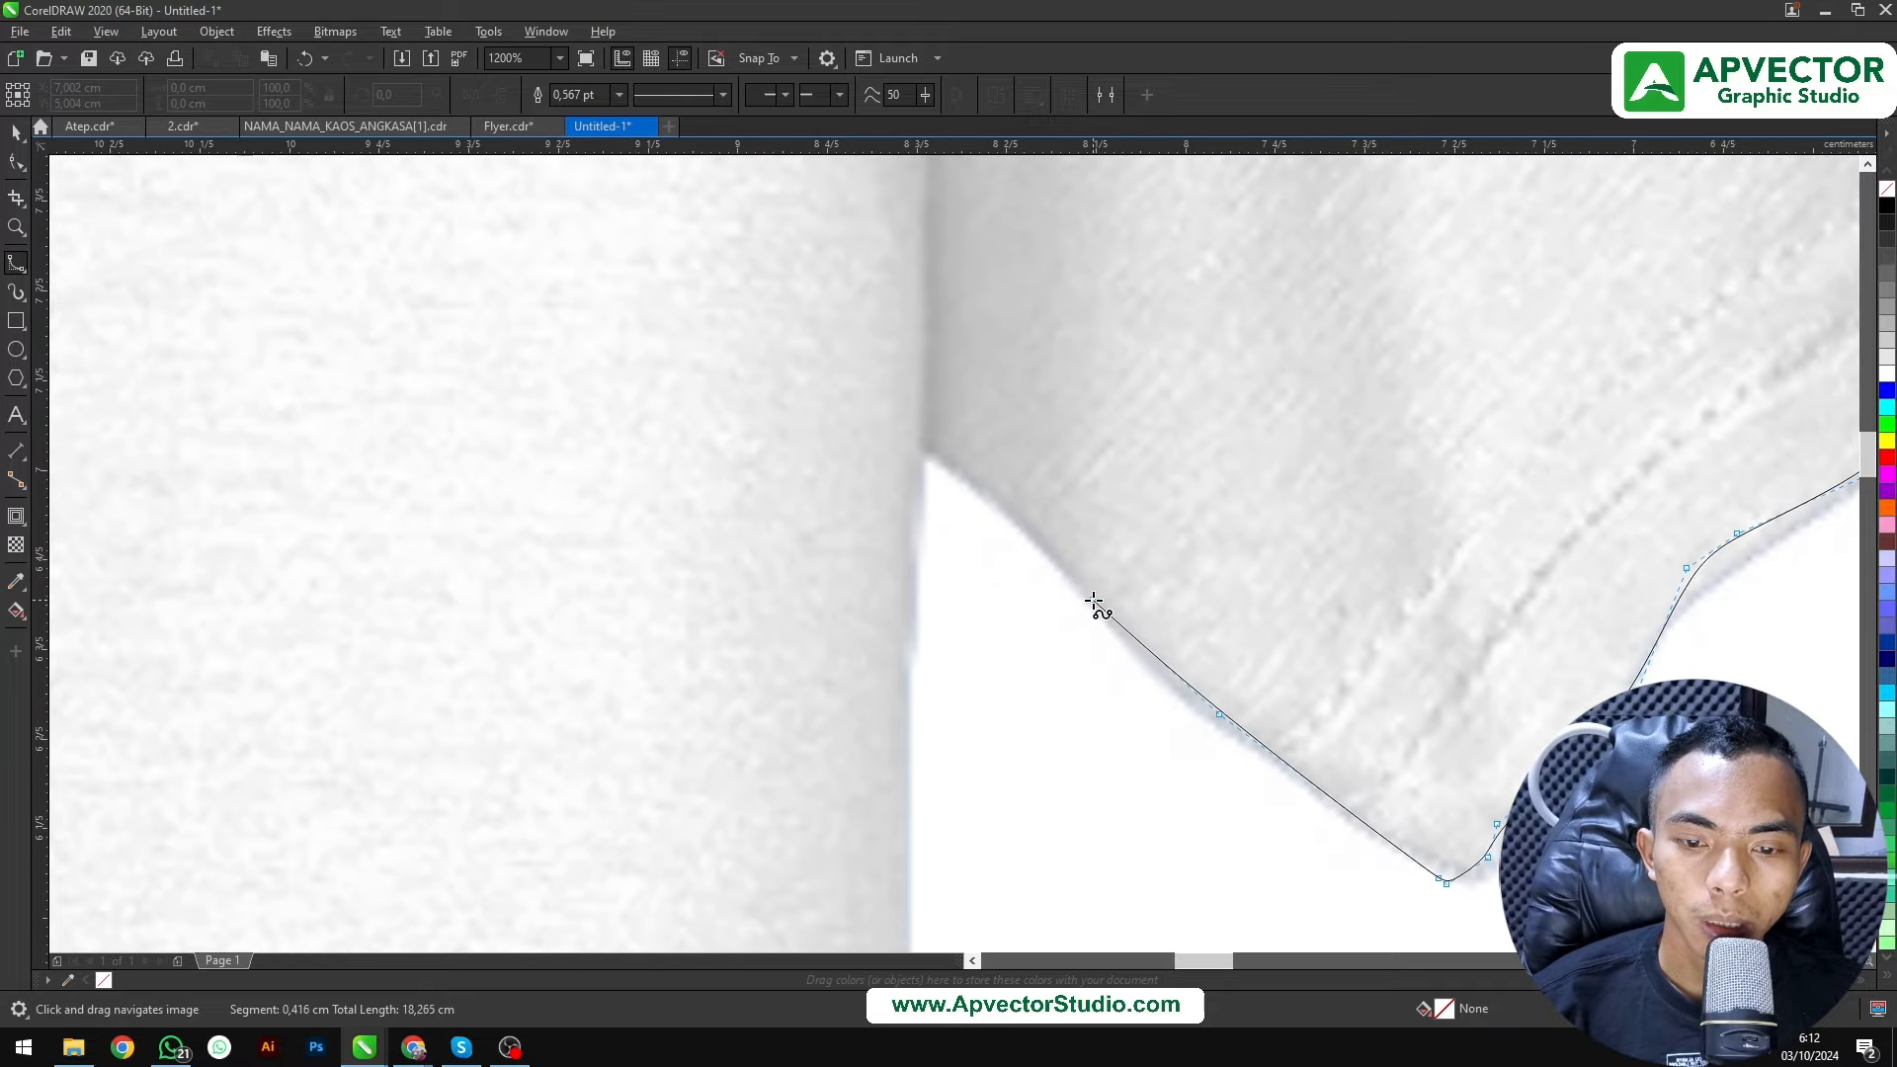
{"action": "scroll", "coordinate": [1037, 509], "scroll_direction": "up", "scroll_amount": 2}
{"action": "left_click", "coordinate": [1015, 493]}
{"action": "left_click", "coordinate": [821, 364]}
{"action": "left_click", "coordinate": [797, 353]}
{"action": "left_click", "coordinate": [790, 373]}
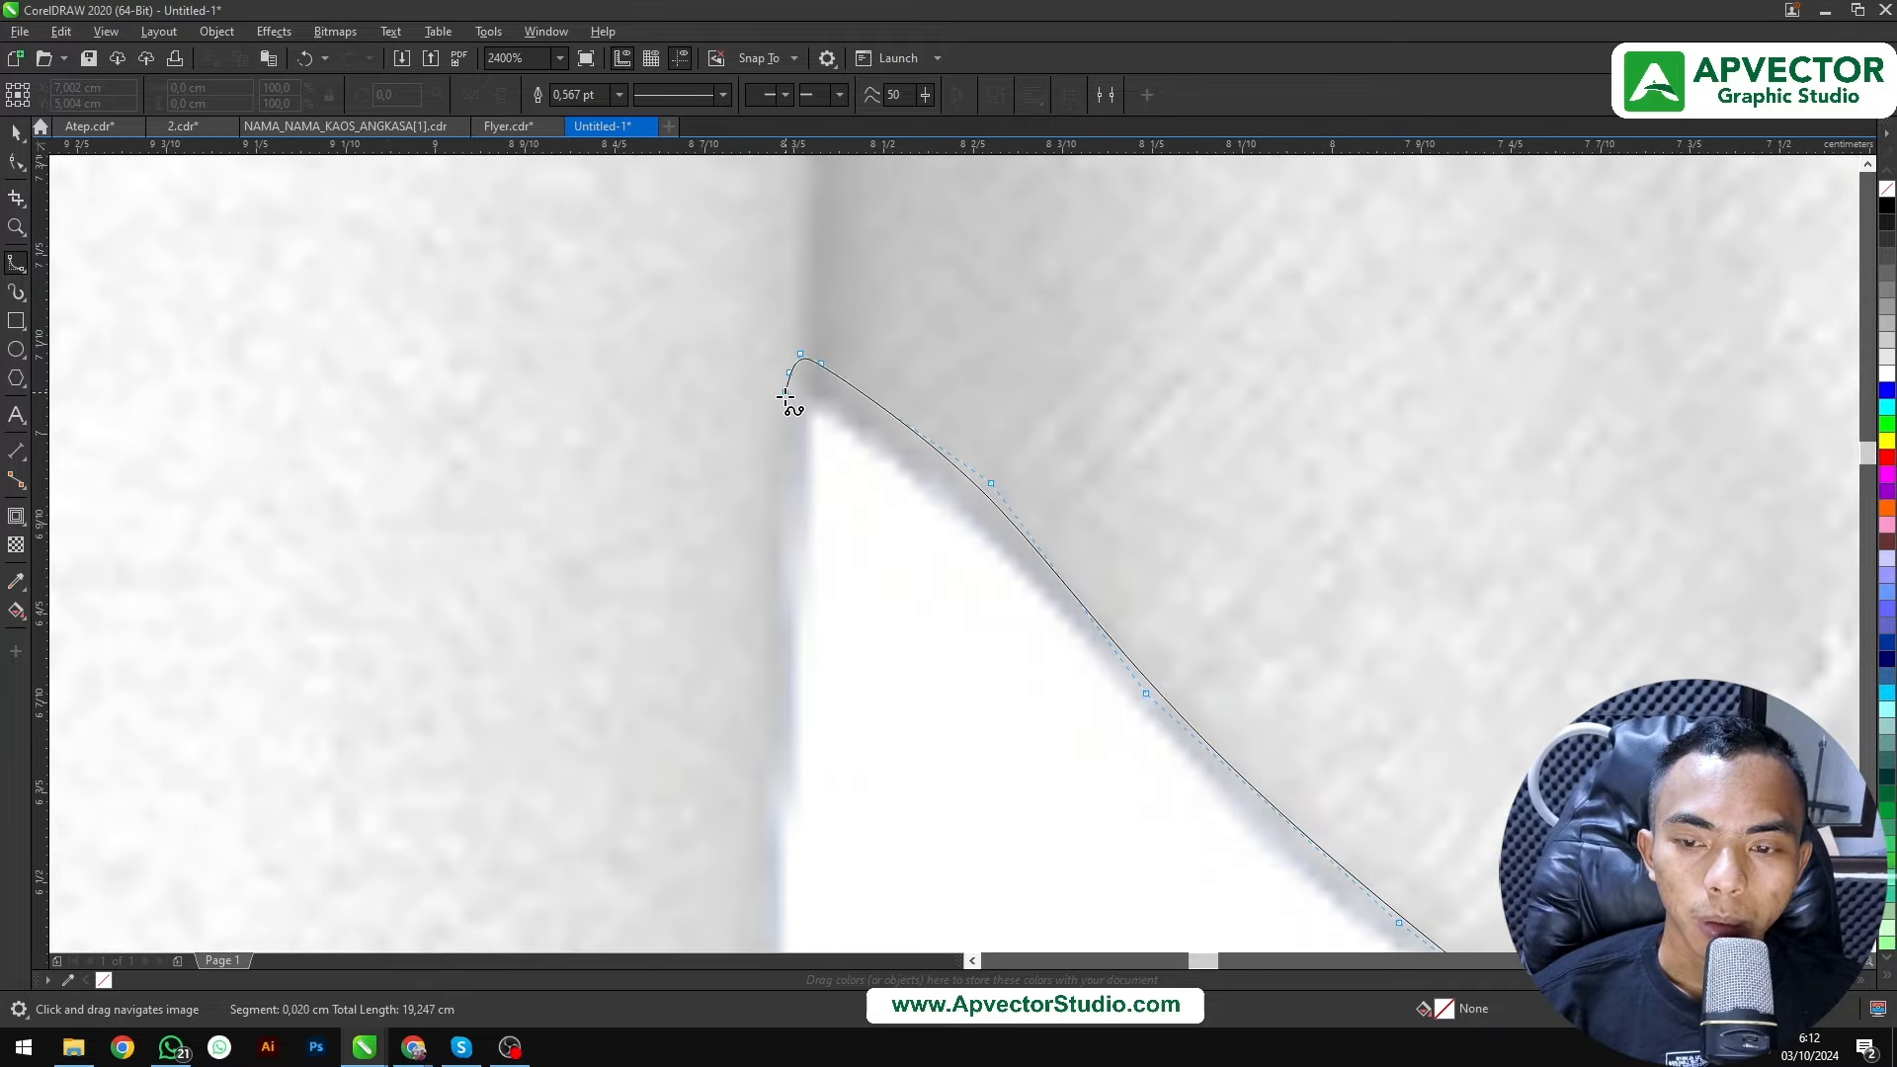
Trace the right-hand side edge of the shirt body from the armpit down past the sleeve's lower tip with the B-Spline outline
{"action": "left_click_drag", "start_coordinate": [833, 462], "coordinate": [958, 288]}
{"action": "scroll", "coordinate": [957, 287], "scroll_direction": "down", "scroll_amount": 2}
{"action": "left_click", "coordinate": [938, 405]}
{"action": "left_click", "coordinate": [937, 432]}
{"action": "left_click_drag", "start_coordinate": [939, 596], "coordinate": [988, 415]}
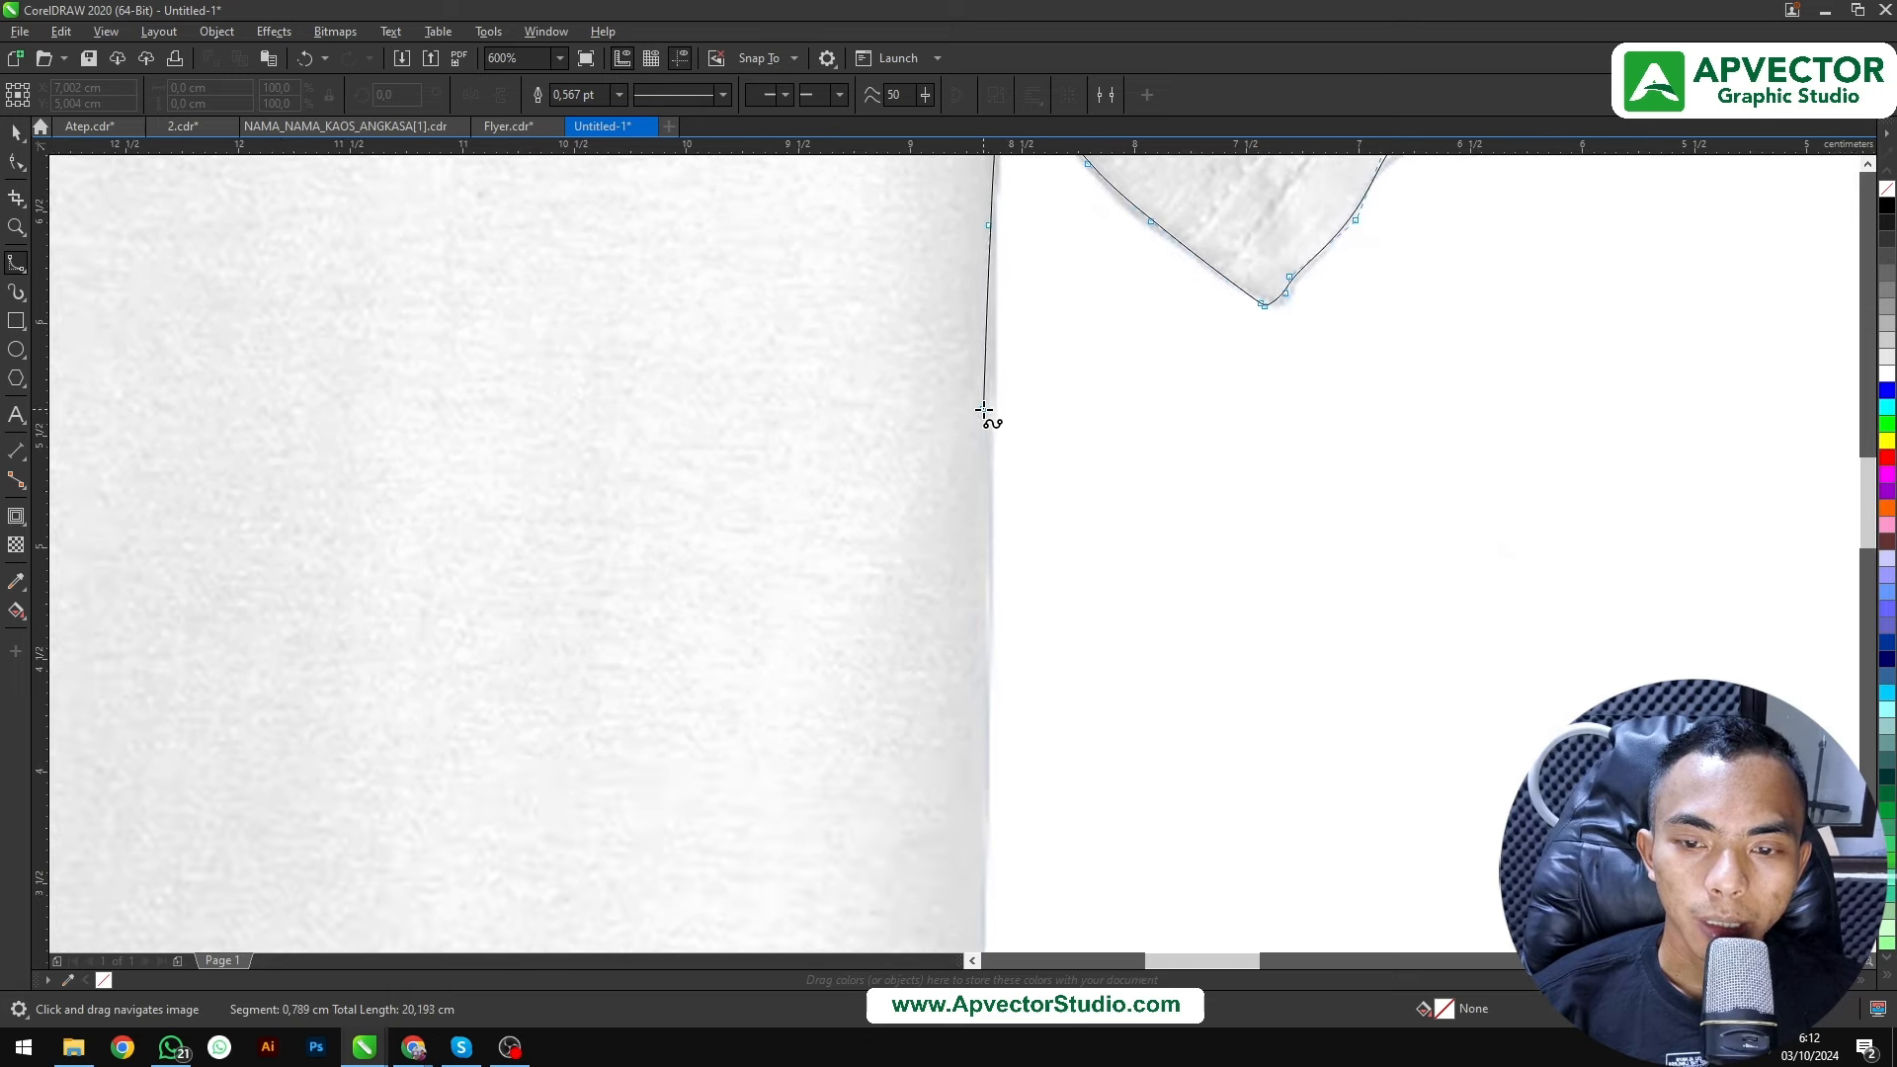
{"action": "scroll", "coordinate": [988, 415], "scroll_direction": "down", "scroll_amount": 1}
{"action": "scroll", "coordinate": [990, 488], "scroll_direction": "up", "scroll_amount": 1}
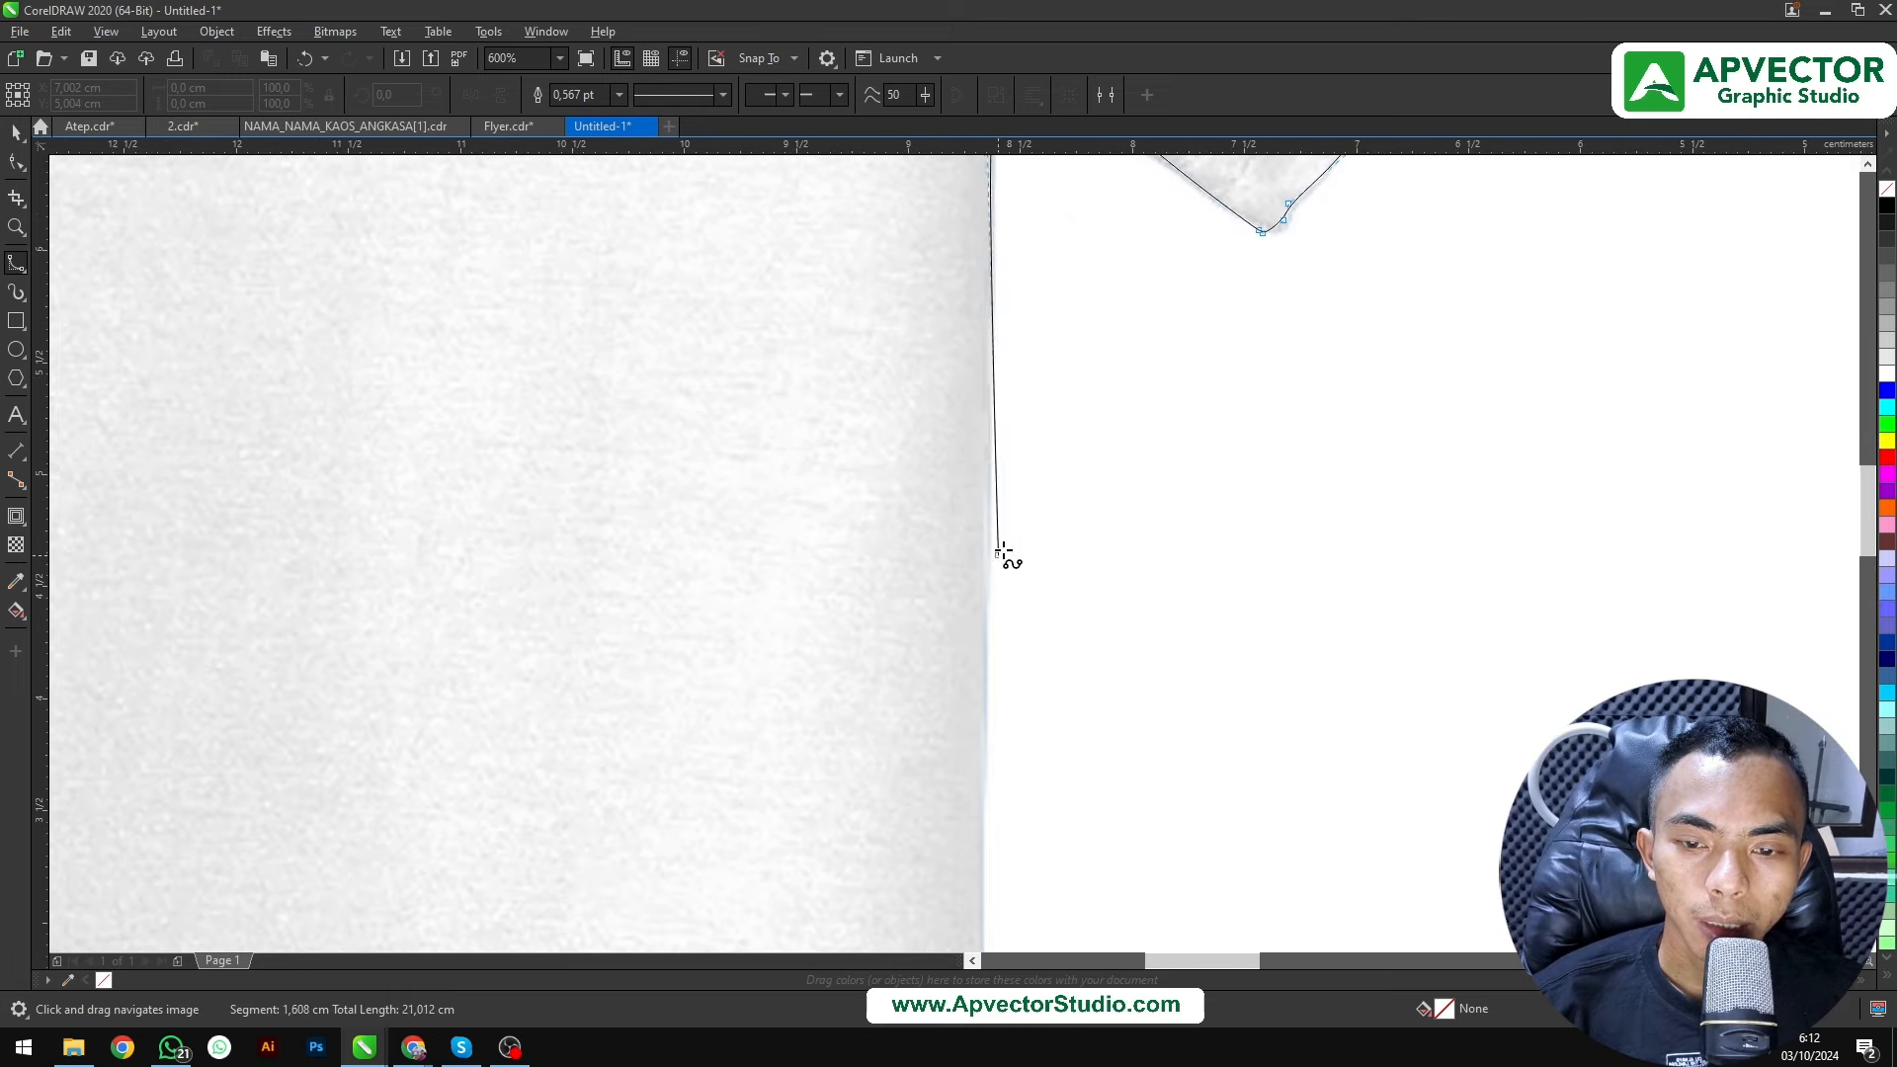
{"action": "left_click_drag", "start_coordinate": [984, 602], "coordinate": [987, 427]}
{"action": "left_click", "coordinate": [986, 429]}
{"action": "left_click_drag", "start_coordinate": [959, 492], "coordinate": [975, 342]}
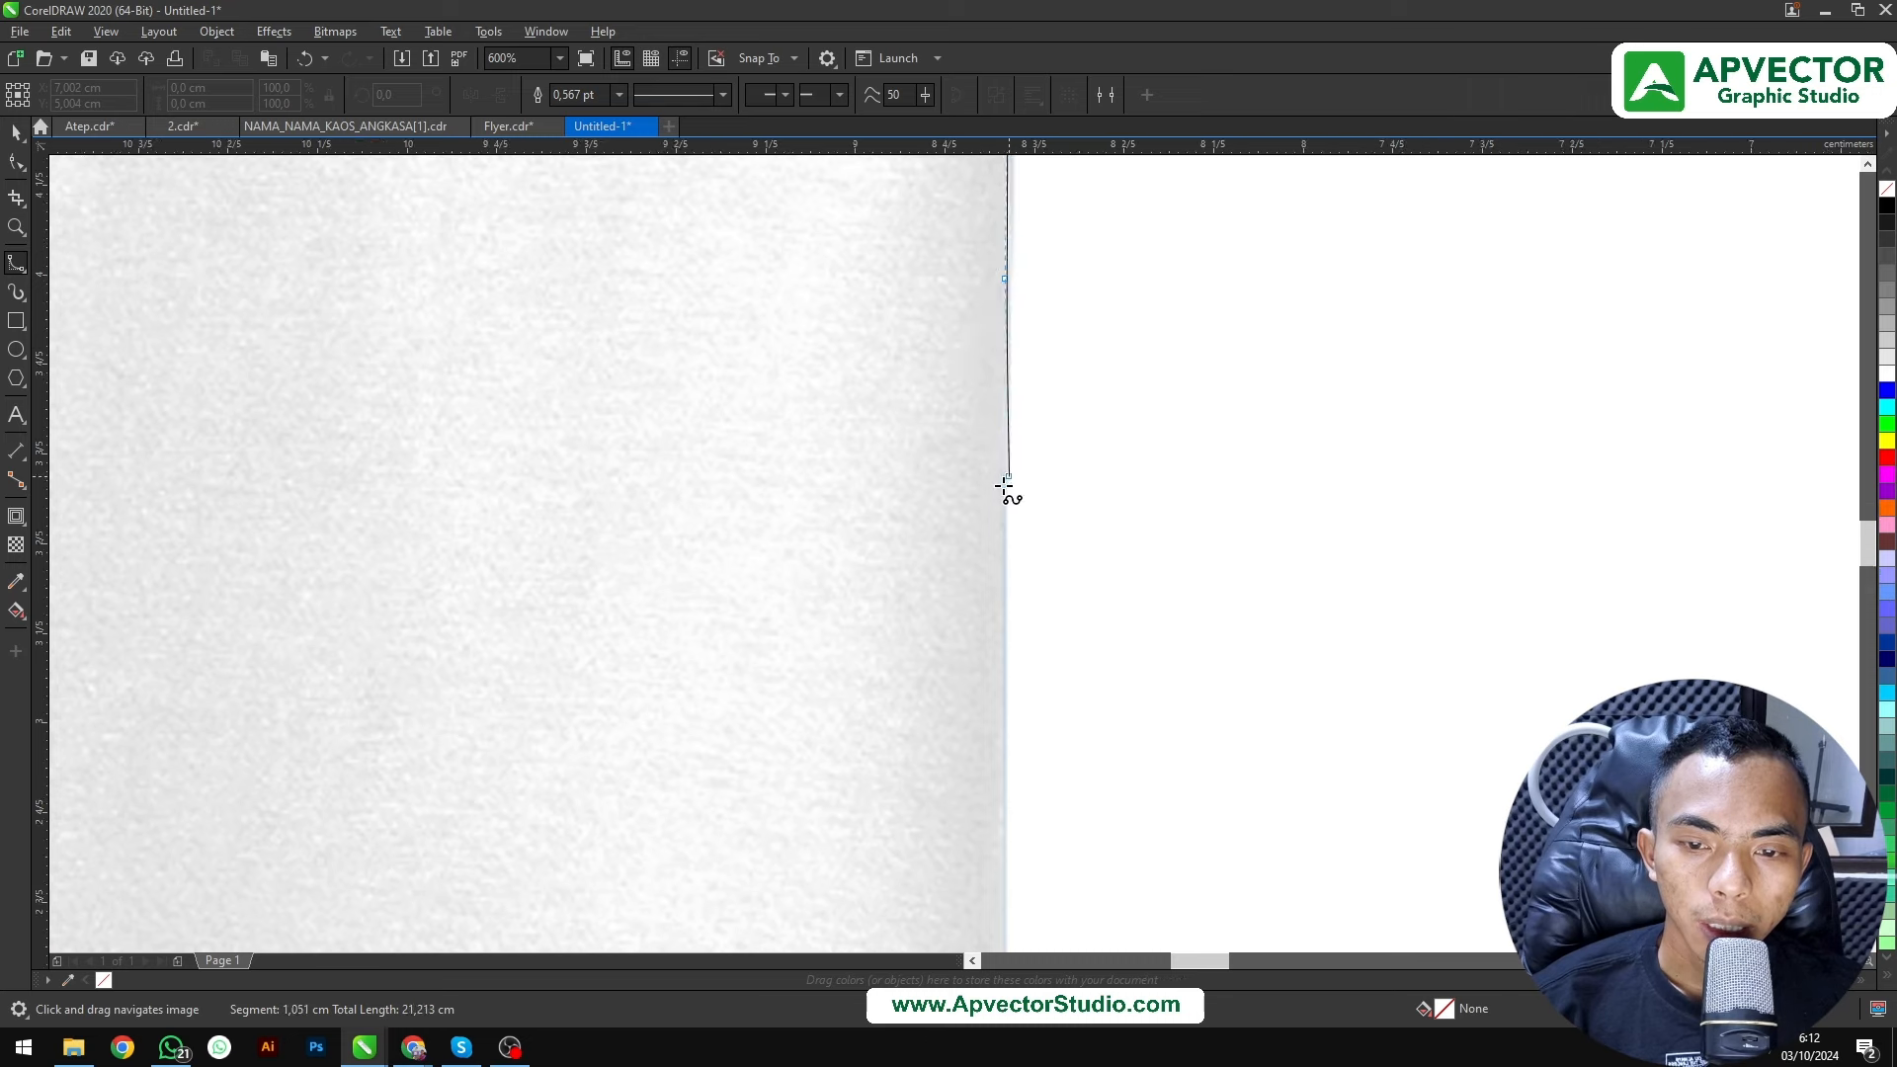
Carry the B-Spline outline down the upper middle of the body's right-hand side edge, keeping it just inside the fabric
{"action": "scroll", "coordinate": [988, 516], "scroll_direction": "up", "scroll_amount": 2}
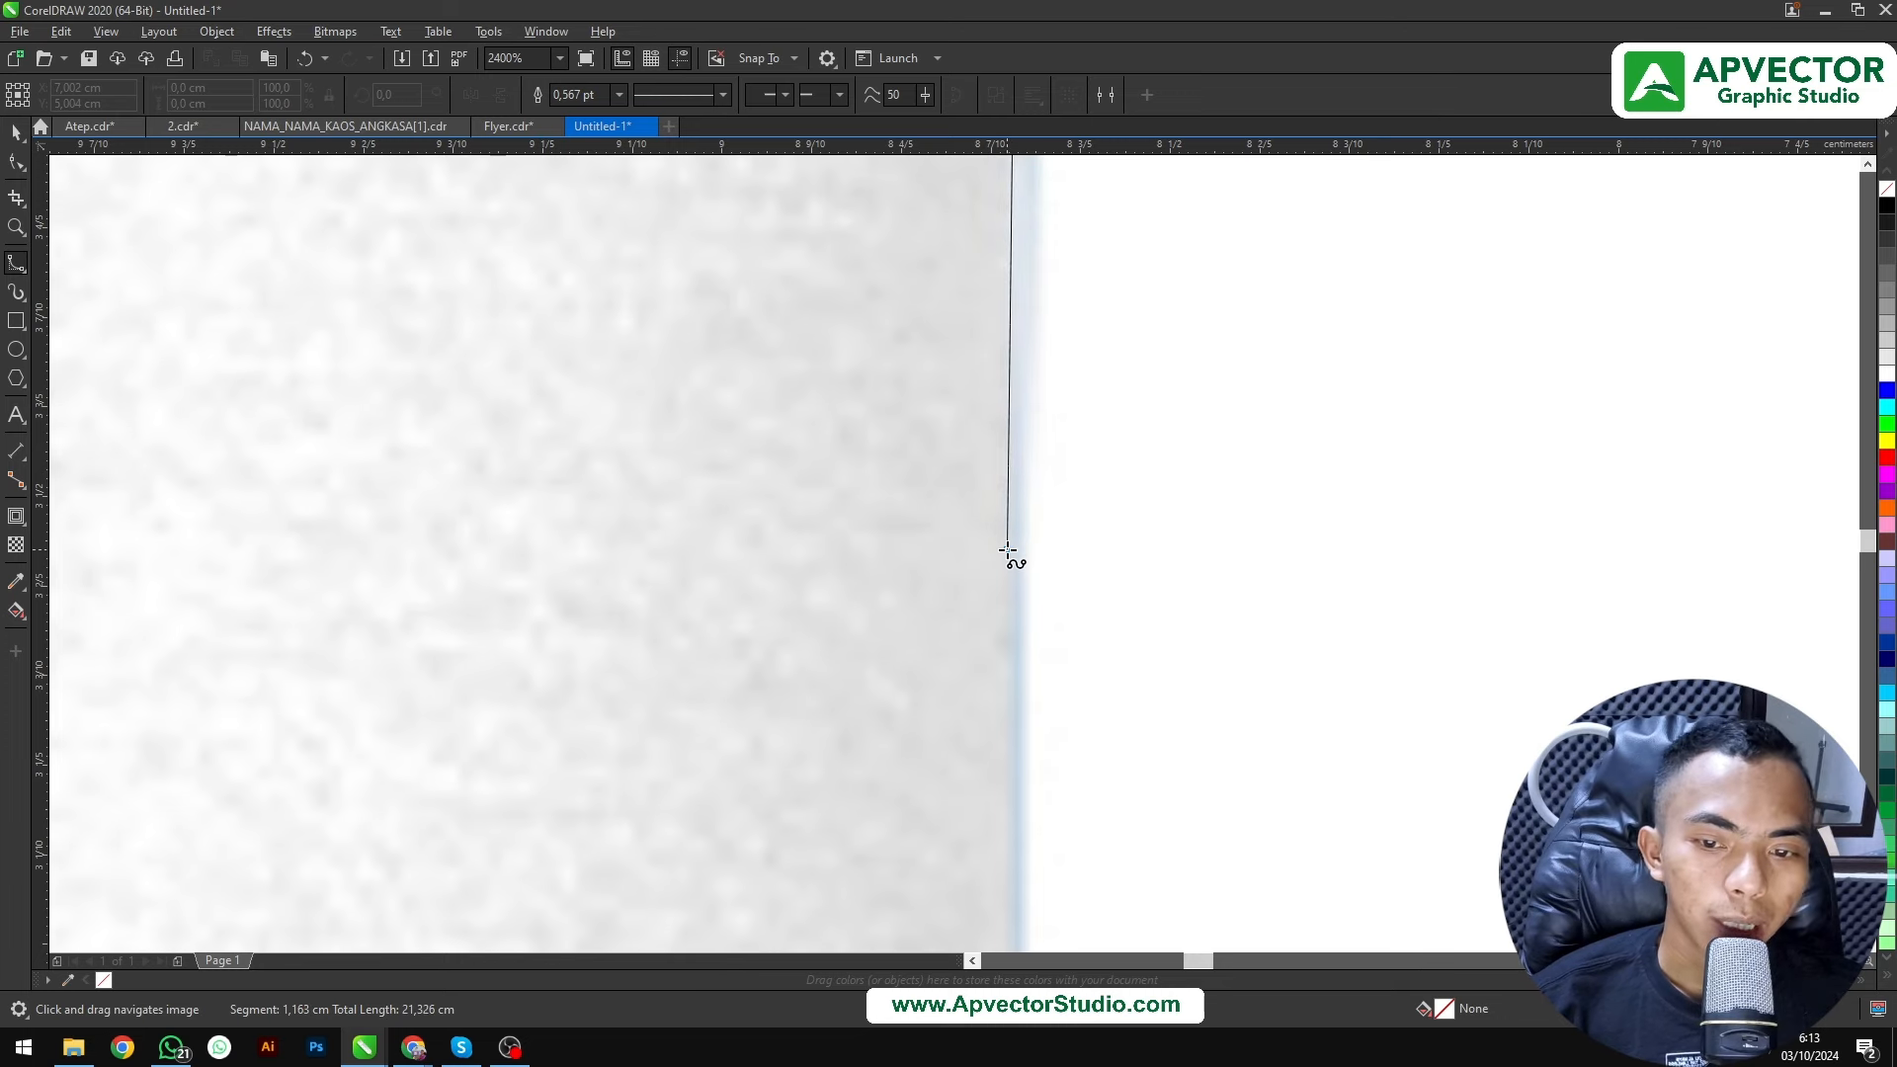
{"action": "left_click", "coordinate": [1008, 549]}
{"action": "left_click_drag", "start_coordinate": [1010, 622], "coordinate": [1030, 396]}
{"action": "scroll", "coordinate": [1031, 395], "scroll_direction": "down", "scroll_amount": 2}
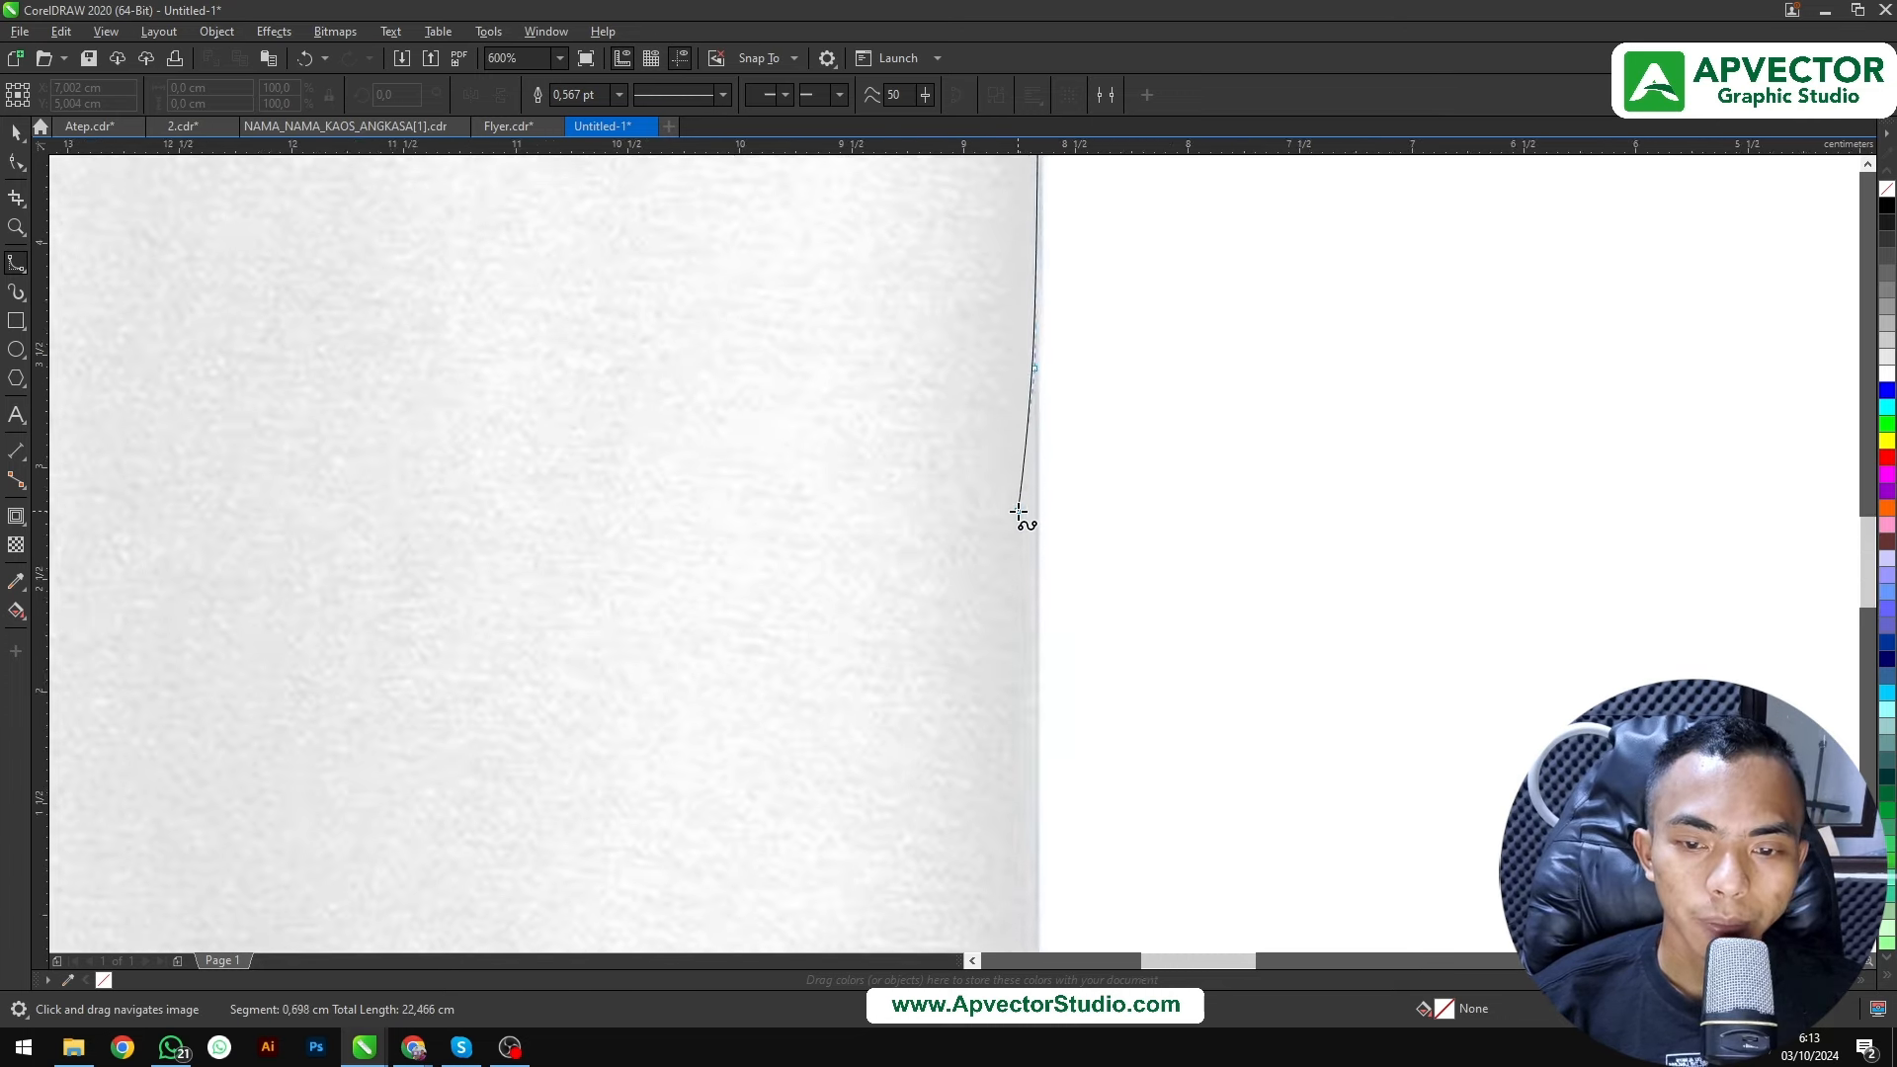
{"action": "scroll", "coordinate": [1017, 512], "scroll_direction": "up", "scroll_amount": 1}
{"action": "left_click", "coordinate": [1048, 574]}
{"action": "left_click_drag", "start_coordinate": [1036, 690], "coordinate": [1071, 420]}
{"action": "scroll", "coordinate": [1071, 420], "scroll_direction": "down", "scroll_amount": 1}
{"action": "scroll", "coordinate": [1078, 557], "scroll_direction": "up", "scroll_amount": 2}
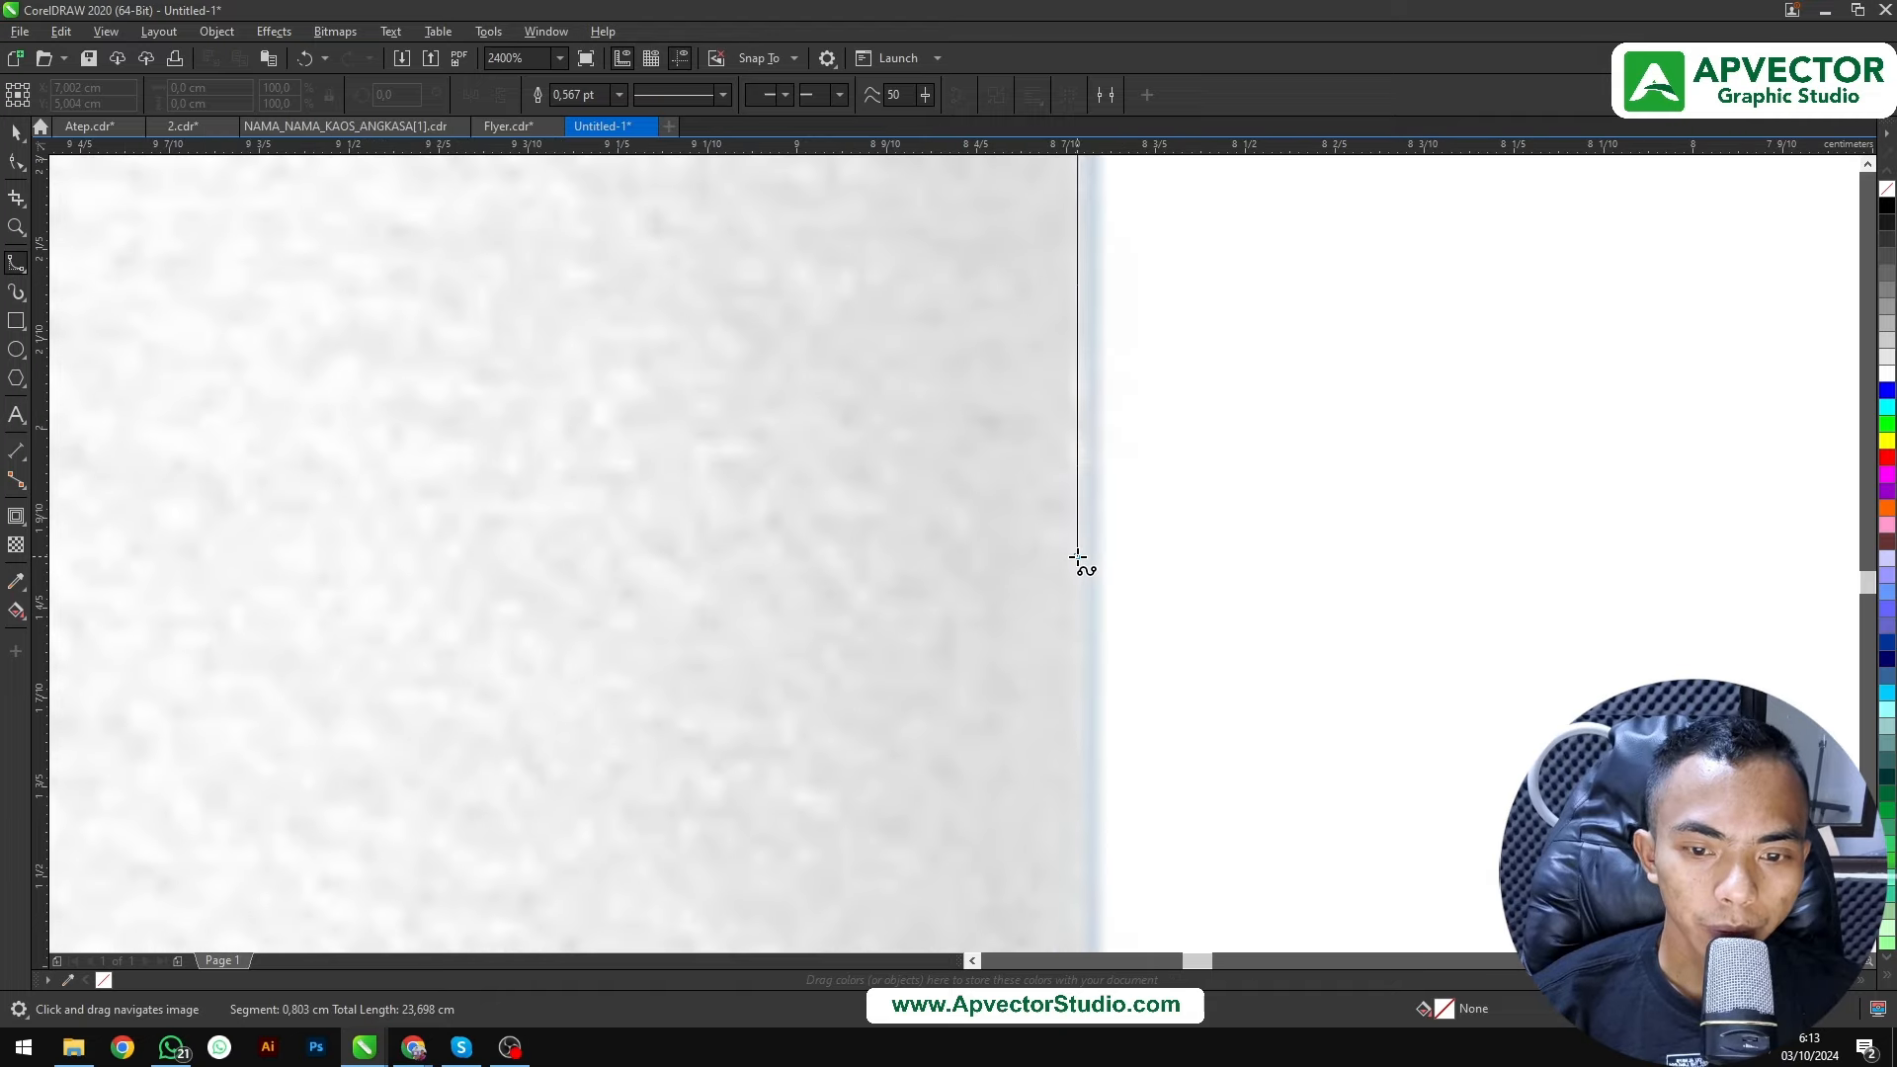
Extend the B-Spline outline along the lower middle of the shirt body's right-hand side edge
{"action": "left_click", "coordinate": [1078, 558]}
{"action": "left_click_drag", "start_coordinate": [1072, 632], "coordinate": [1139, 366]}
{"action": "scroll", "coordinate": [1137, 366], "scroll_direction": "down", "scroll_amount": 1}
{"action": "left_click", "coordinate": [1147, 641]}
{"action": "left_click_drag", "start_coordinate": [1142, 724], "coordinate": [1152, 370]}
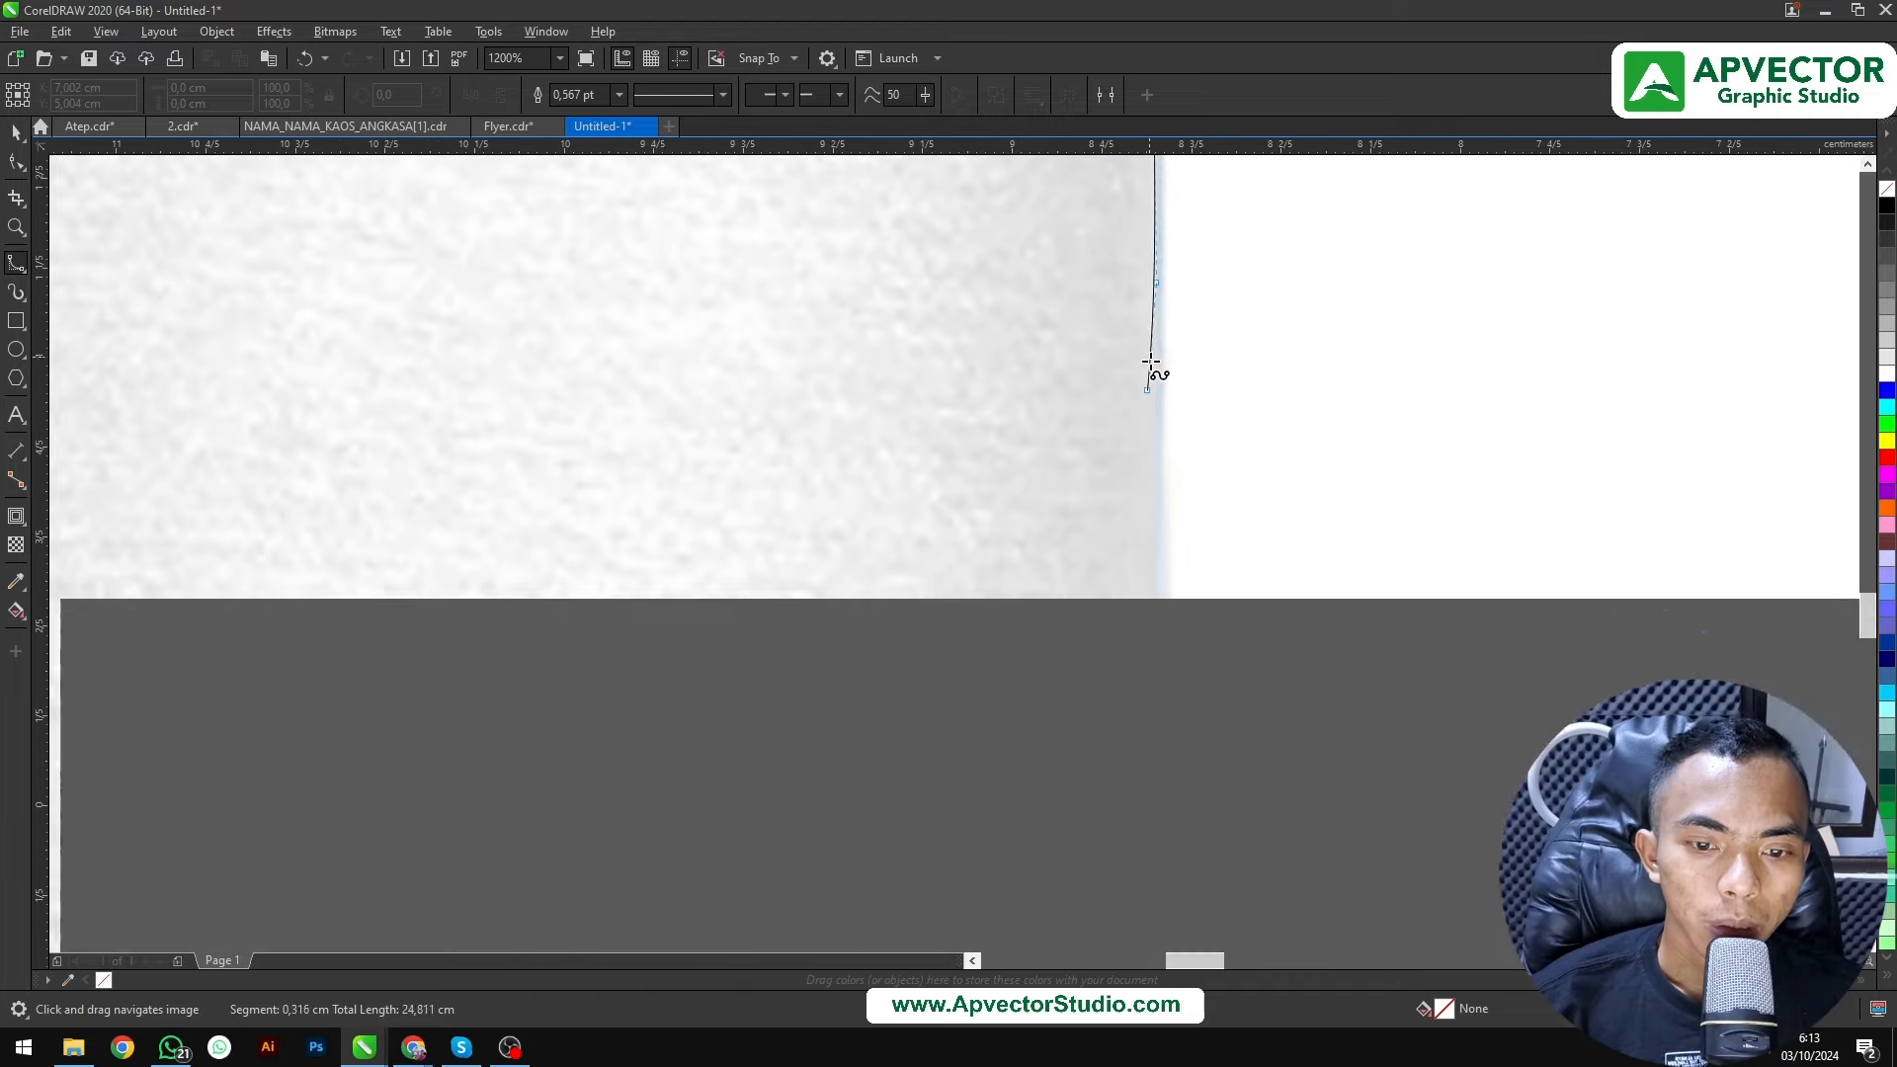
{"action": "left_click", "coordinate": [1154, 558]}
{"action": "left_click_drag", "start_coordinate": [1146, 732], "coordinate": [1170, 430]}
{"action": "left_click", "coordinate": [1173, 673]}
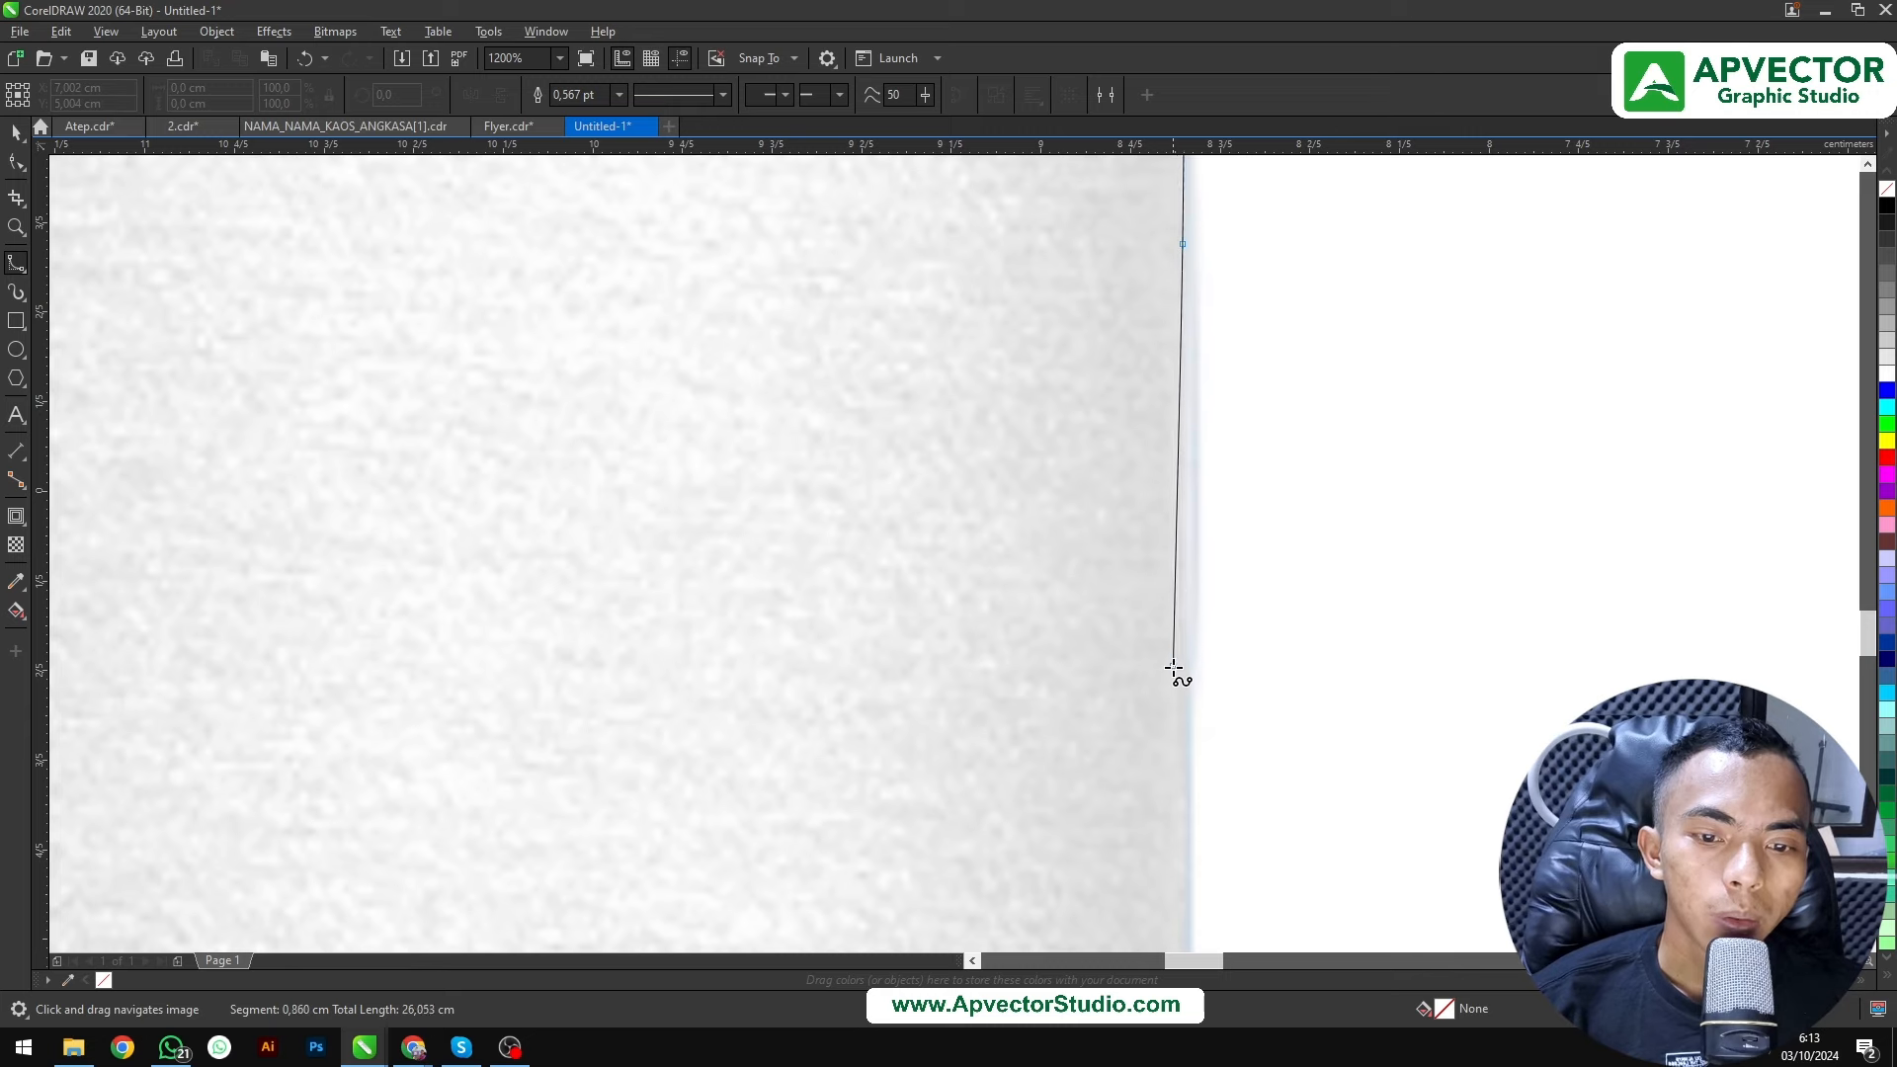
{"action": "left_click_drag", "start_coordinate": [1171, 756], "coordinate": [1188, 344]}
Follow the last stretch of the right-hand side edge down to the hem stitching with the B-Spline outline
{"action": "left_click", "coordinate": [1197, 510]}
{"action": "left_click_drag", "start_coordinate": [1186, 652], "coordinate": [1184, 355]}
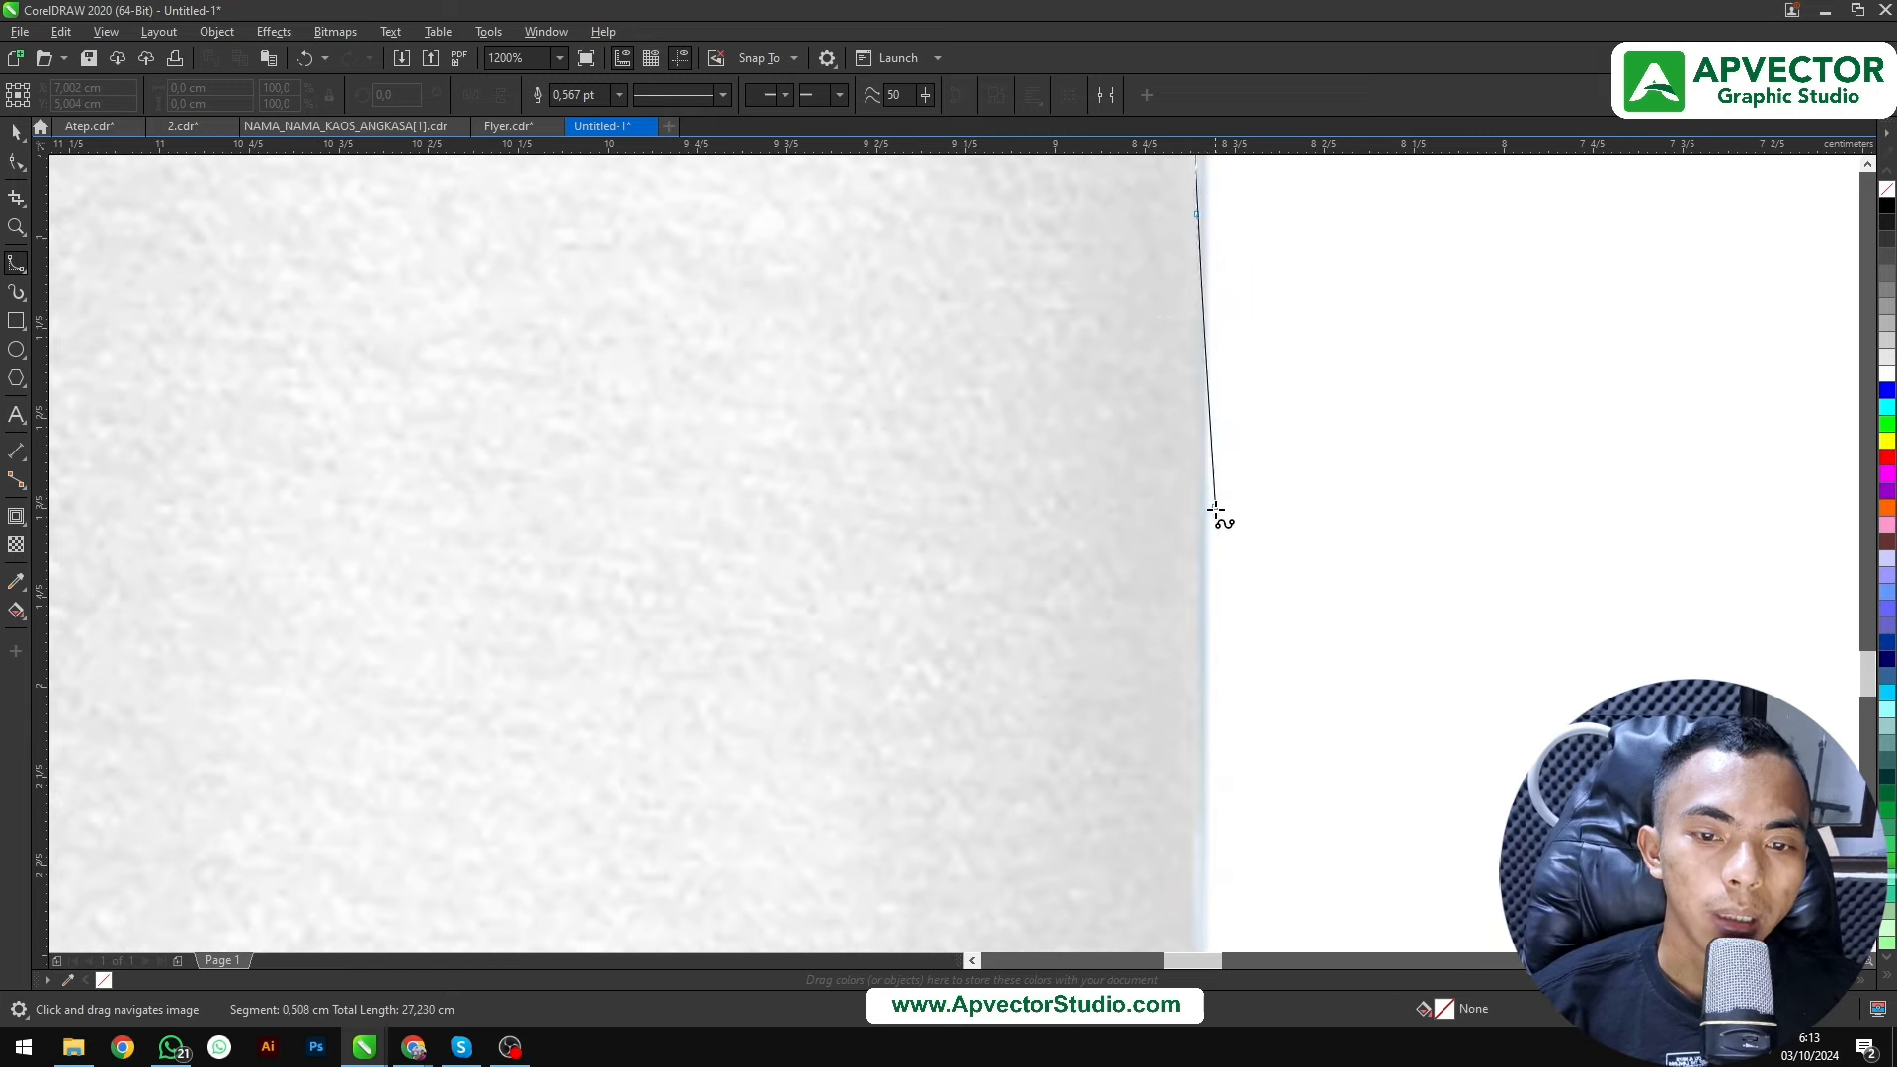
{"action": "left_click", "coordinate": [1194, 612]}
{"action": "left_click_drag", "start_coordinate": [1185, 732], "coordinate": [1189, 460]}
{"action": "scroll", "coordinate": [1188, 461], "scroll_direction": "down", "scroll_amount": 1}
{"action": "left_click", "coordinate": [1187, 595]}
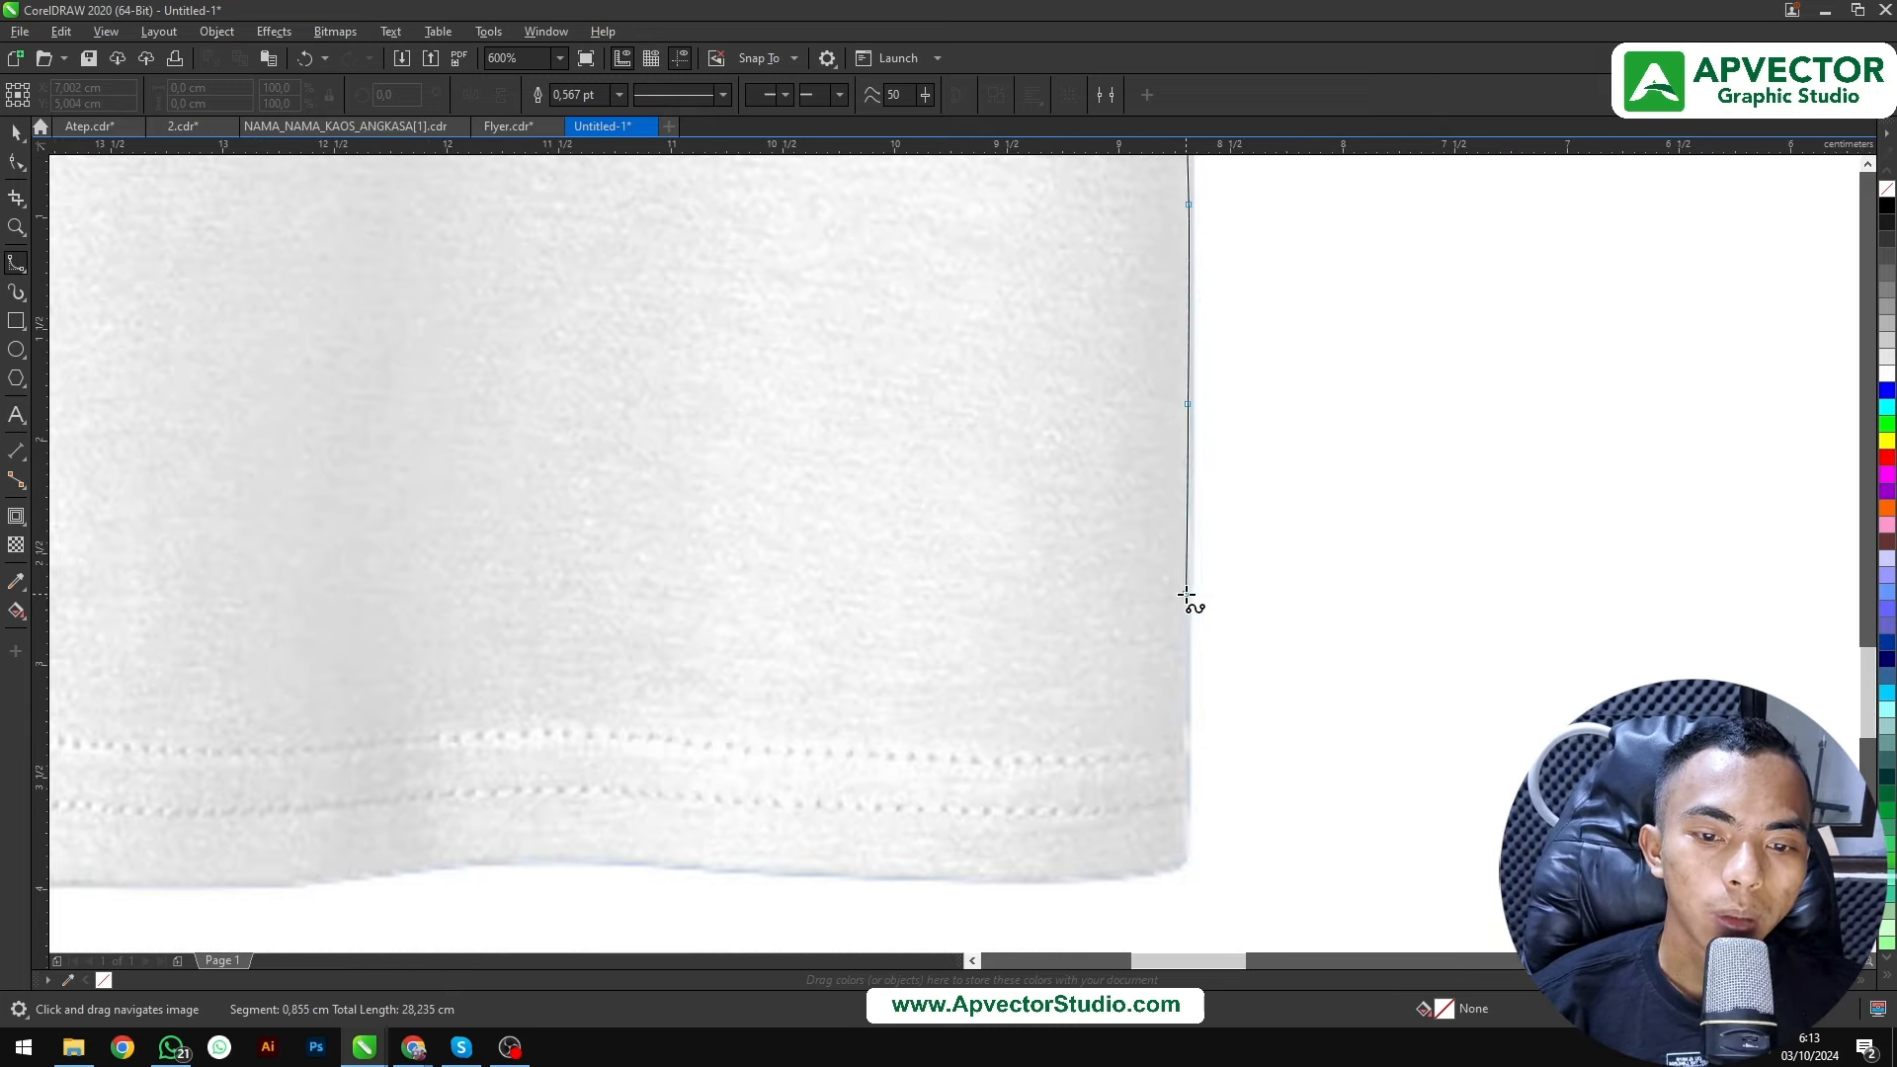
{"action": "left_click_drag", "start_coordinate": [1177, 637], "coordinate": [1176, 383]}
{"action": "scroll", "coordinate": [1186, 504], "scroll_direction": "up", "scroll_amount": 1}
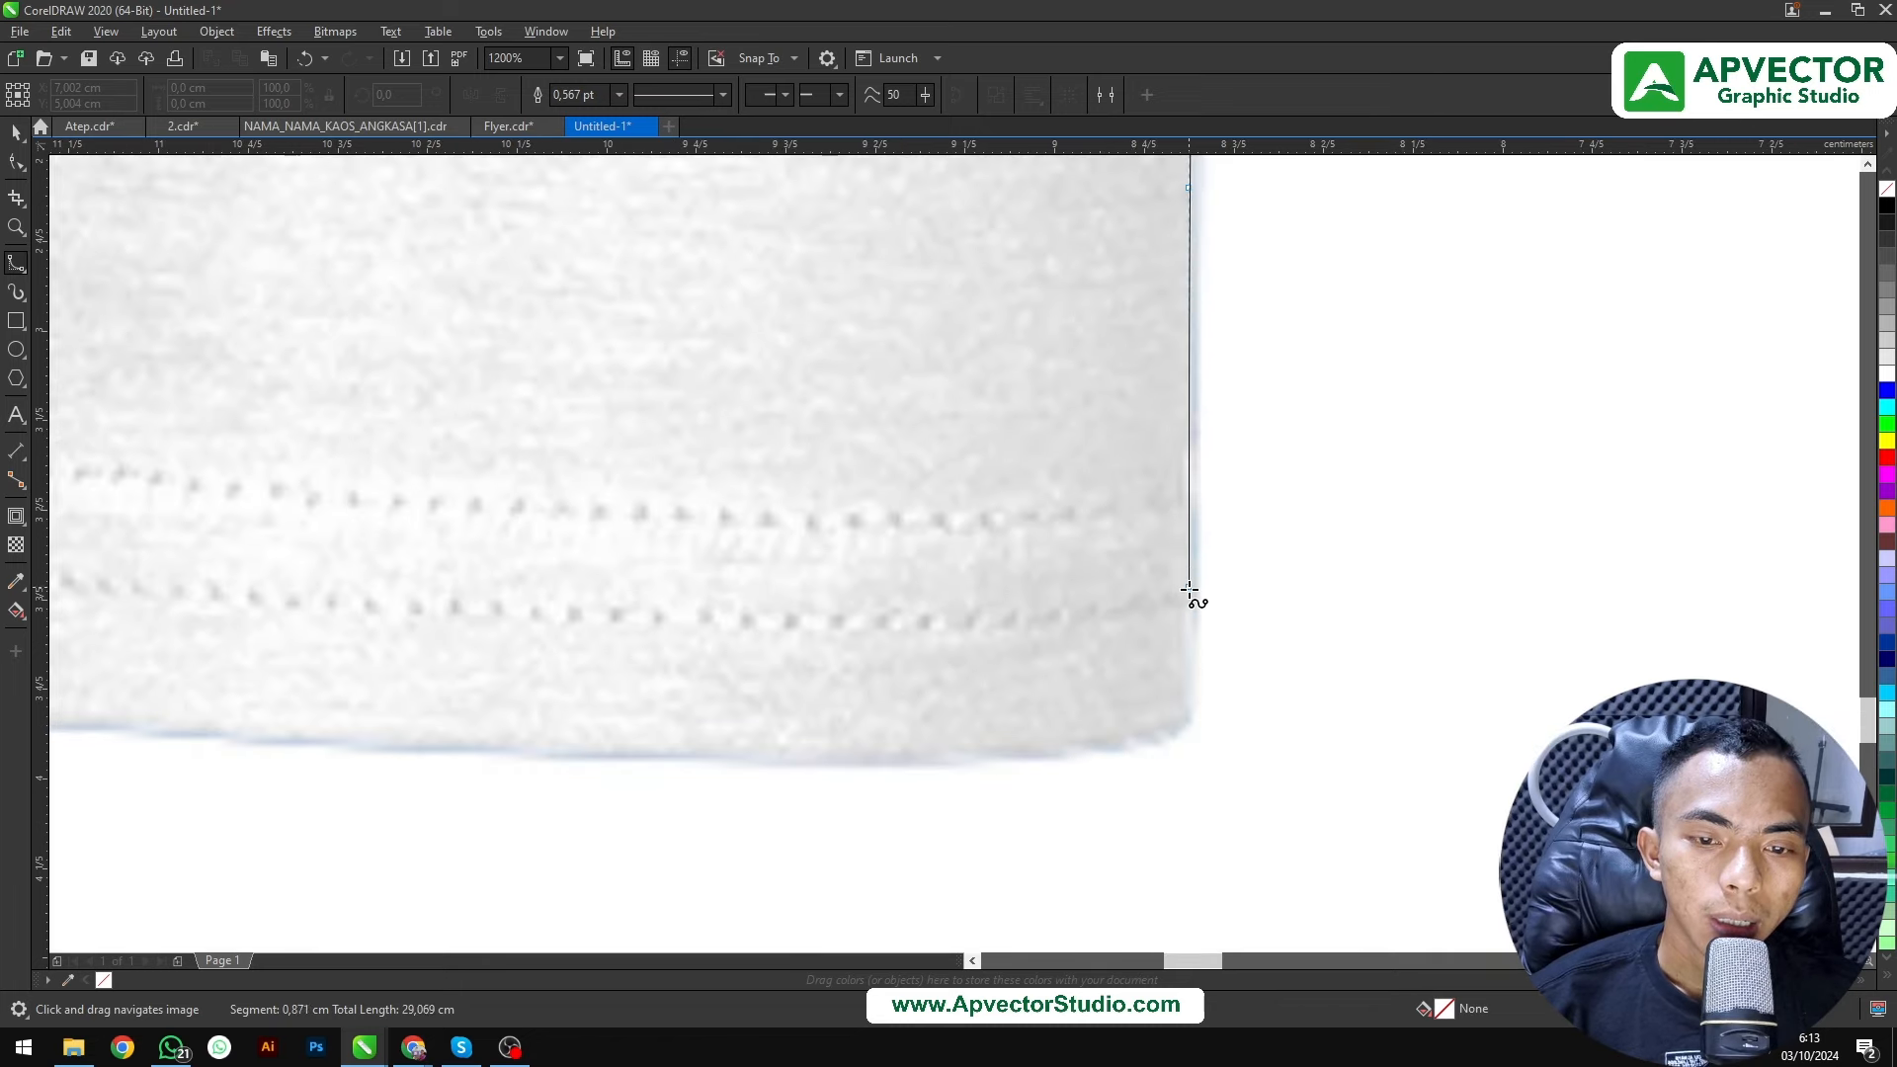
Turn the B-Spline outline around the body's lower right-hand corner and onto the bottom hem
{"action": "left_click", "coordinate": [1188, 601]}
{"action": "left_click", "coordinate": [1190, 683]}
{"action": "left_click", "coordinate": [1179, 723]}
{"action": "left_click", "coordinate": [1141, 737]}
{"action": "left_click", "coordinate": [882, 749]}
{"action": "left_click_drag", "start_coordinate": [759, 756], "coordinate": [1375, 525]}
{"action": "scroll", "coordinate": [1376, 526], "scroll_direction": "down", "scroll_amount": 1}
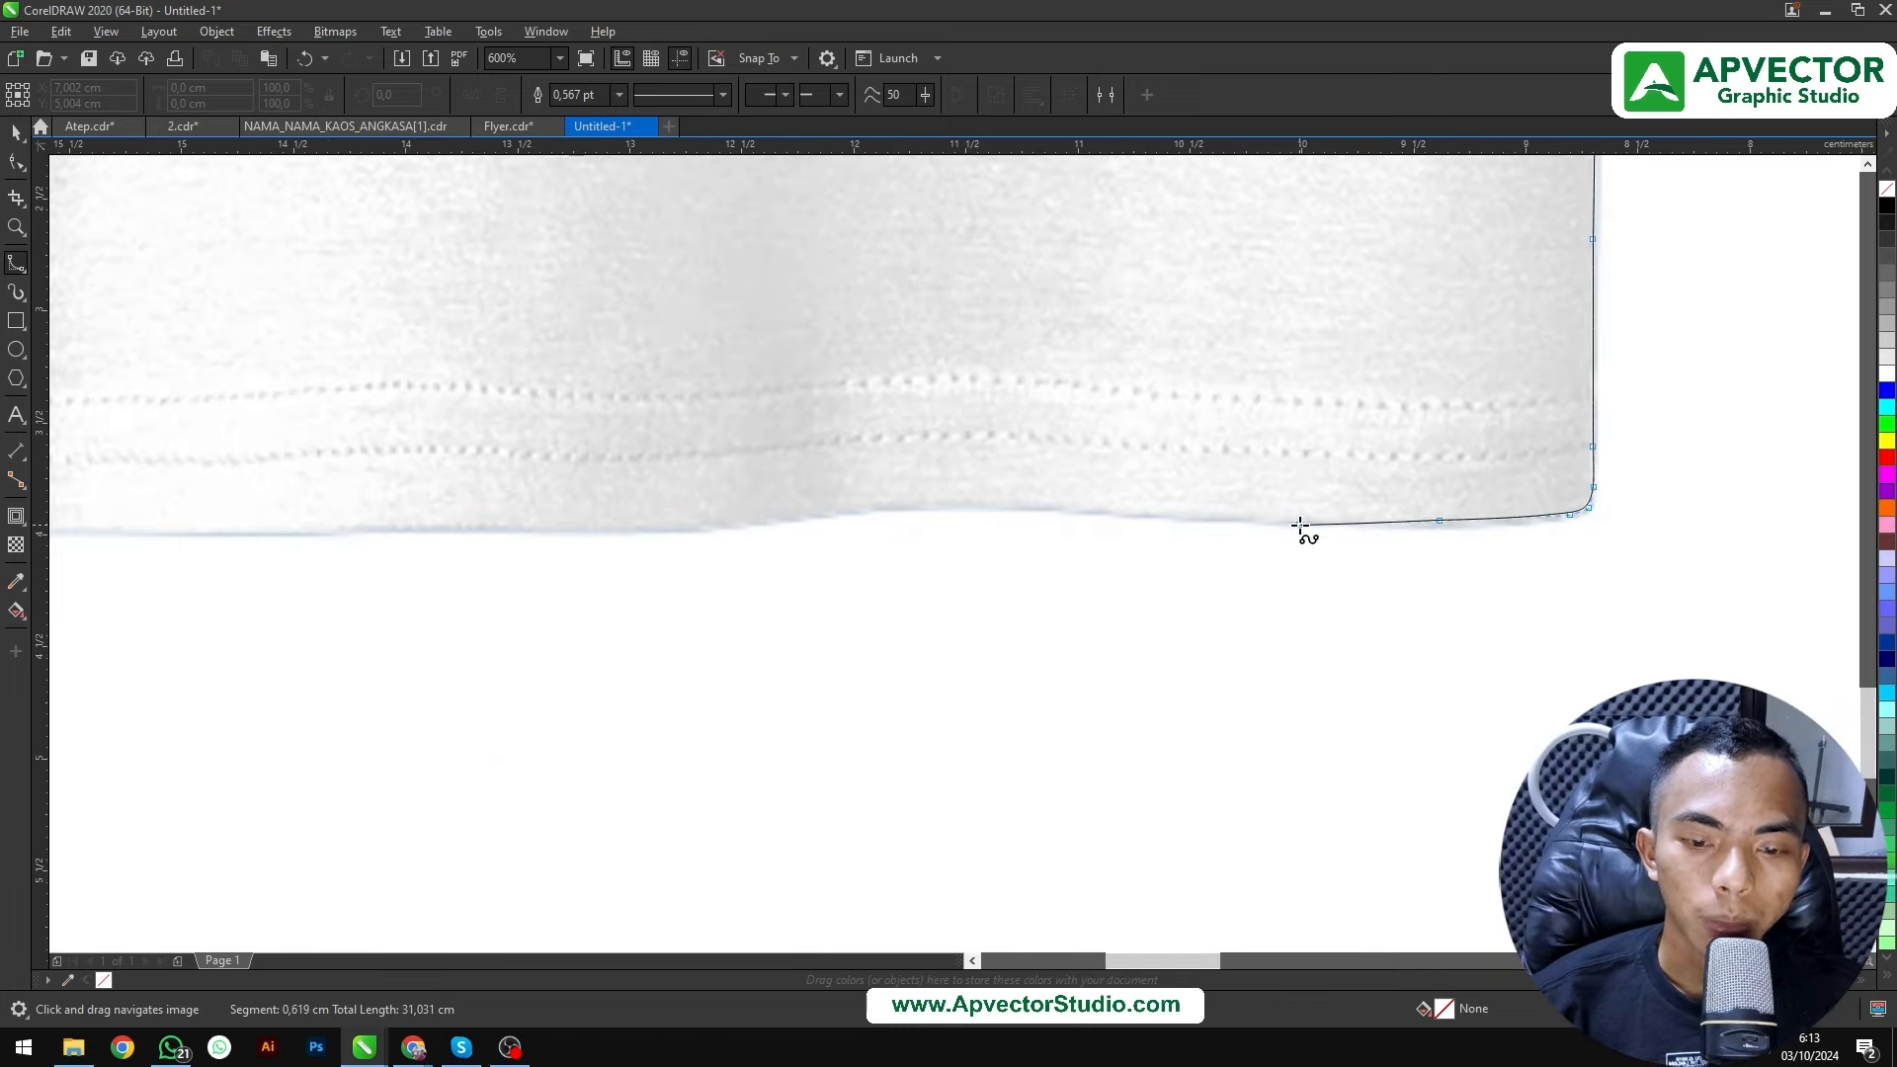
Trace the wavy bottom hem of the shirt toward the left with the B-Spline outline
{"action": "scroll", "coordinate": [1120, 526], "scroll_direction": "up", "scroll_amount": 1}
{"action": "left_click", "coordinate": [1114, 500]}
{"action": "left_click", "coordinate": [687, 465]}
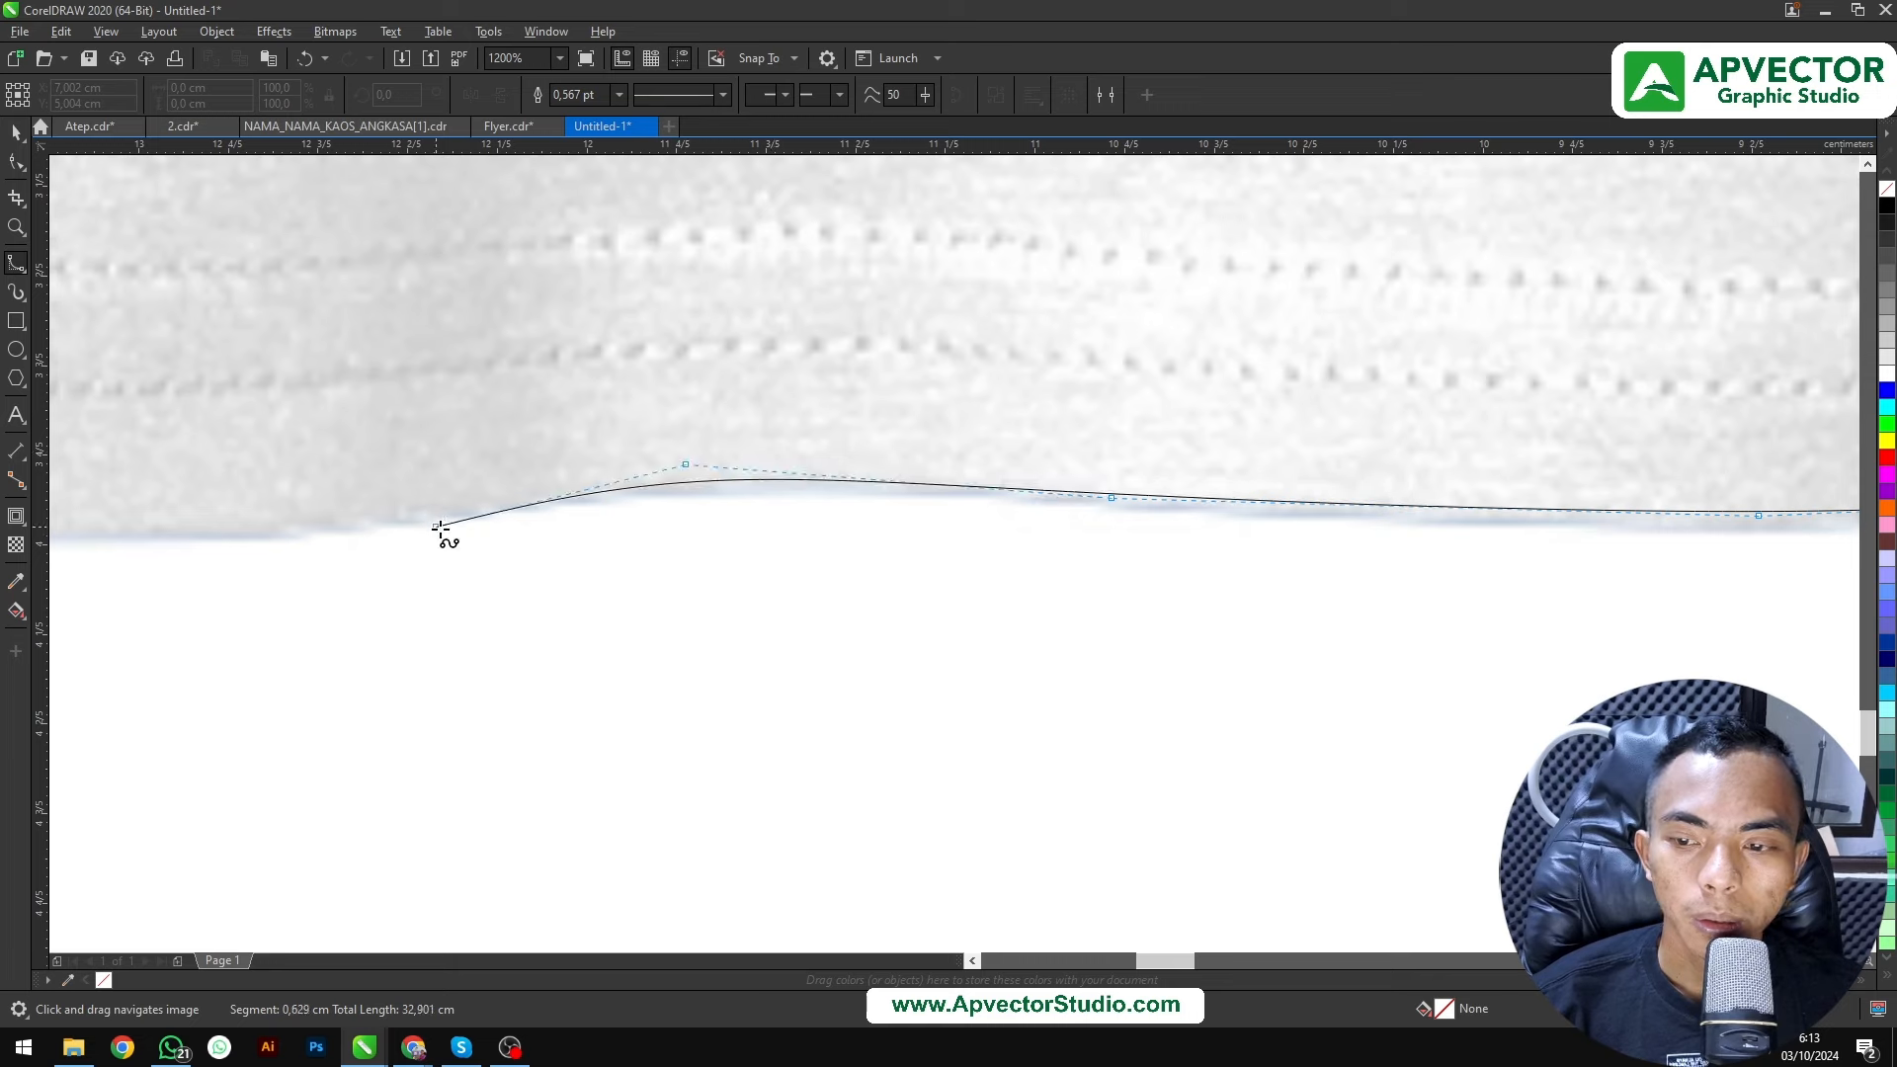
{"action": "left_click_drag", "start_coordinate": [441, 530], "coordinate": [1278, 502]}
{"action": "left_click", "coordinate": [1255, 480]}
{"action": "left_click_drag", "start_coordinate": [755, 515], "coordinate": [1220, 497]}
{"action": "left_click", "coordinate": [1178, 498]}
{"action": "left_click_drag", "start_coordinate": [759, 480], "coordinate": [1344, 501]}
{"action": "left_click", "coordinate": [1288, 496]}
{"action": "left_click_drag", "start_coordinate": [944, 487], "coordinate": [1747, 496]}
{"action": "left_click", "coordinate": [1446, 504]}
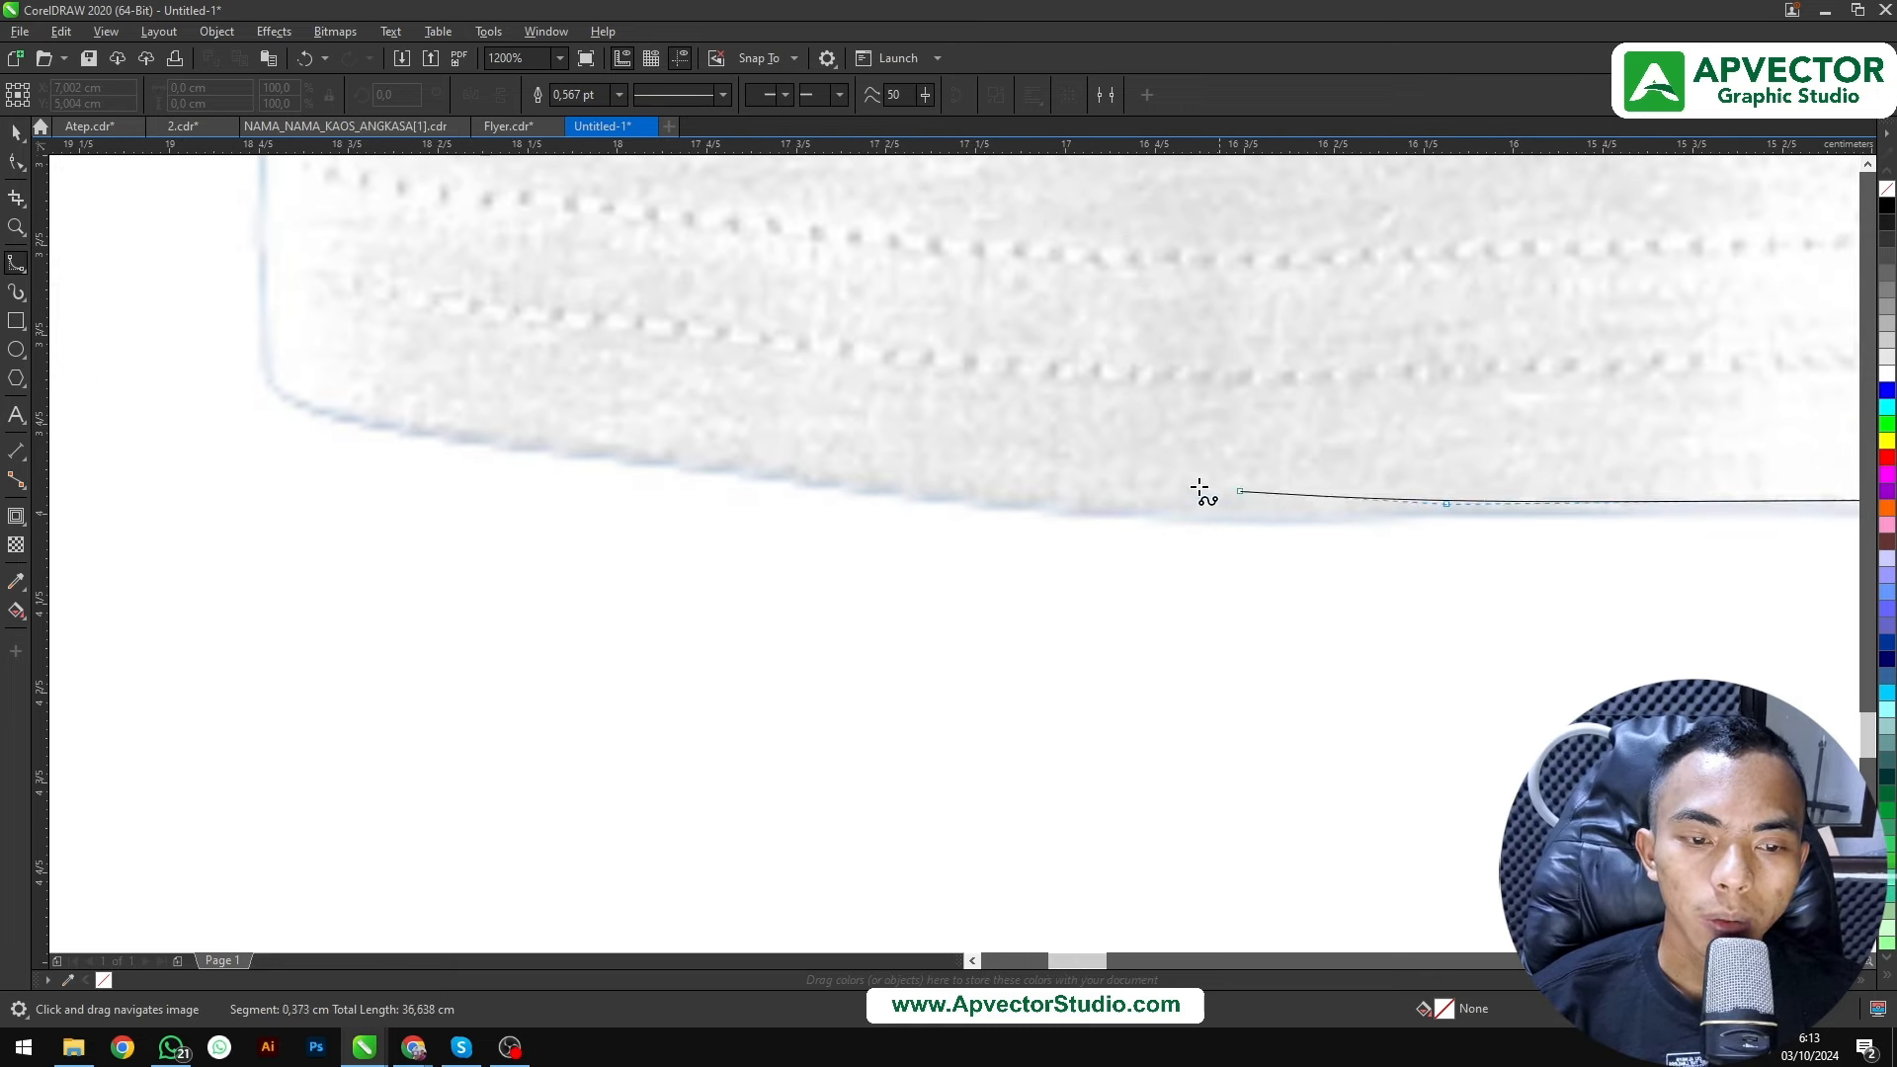
Finish tracing the bottom hem and round the body's lower left-hand corner into the side edge
{"action": "left_click", "coordinate": [972, 498]}
{"action": "left_click", "coordinate": [519, 431]}
{"action": "left_click_drag", "start_coordinate": [454, 432], "coordinate": [1298, 622]}
{"action": "left_click", "coordinate": [1165, 591]}
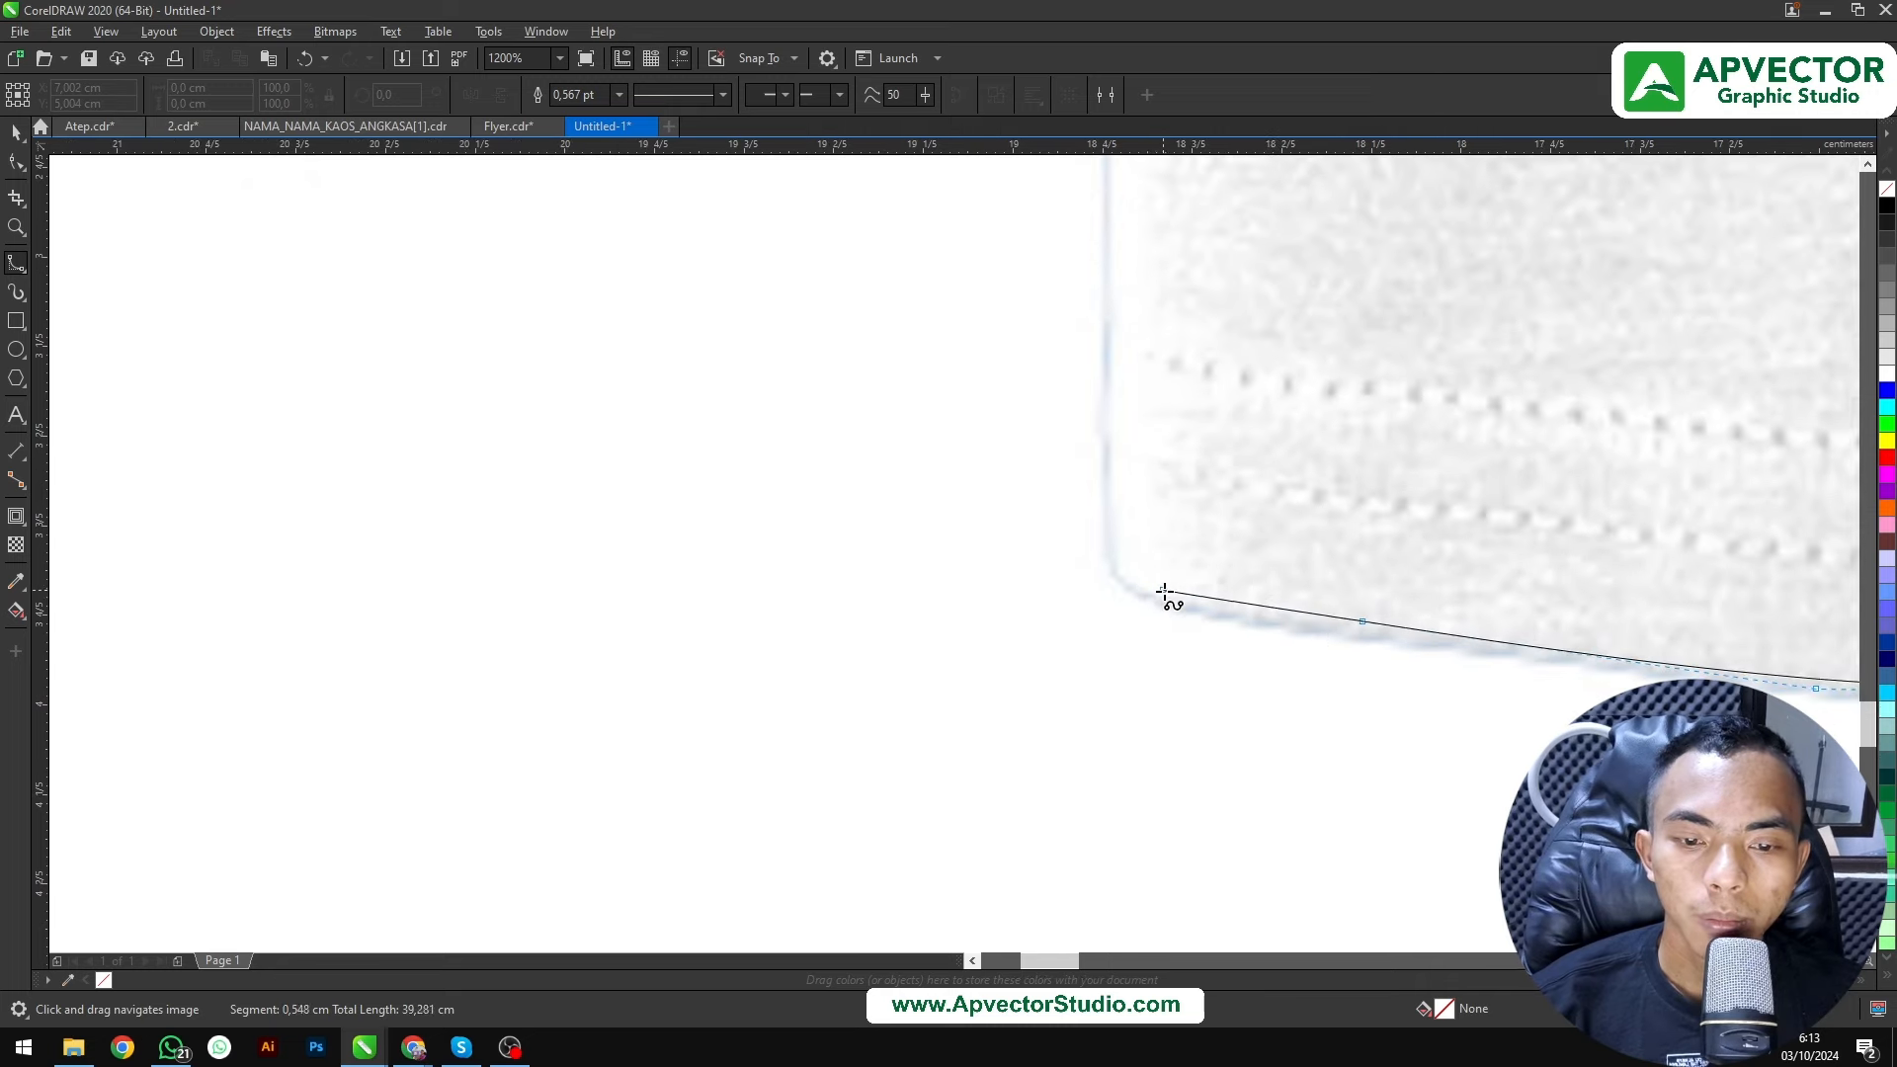
{"action": "left_click", "coordinate": [1138, 576]}
{"action": "left_click", "coordinate": [1119, 561]}
{"action": "scroll", "coordinate": [1118, 584], "scroll_direction": "down", "scroll_amount": 1}
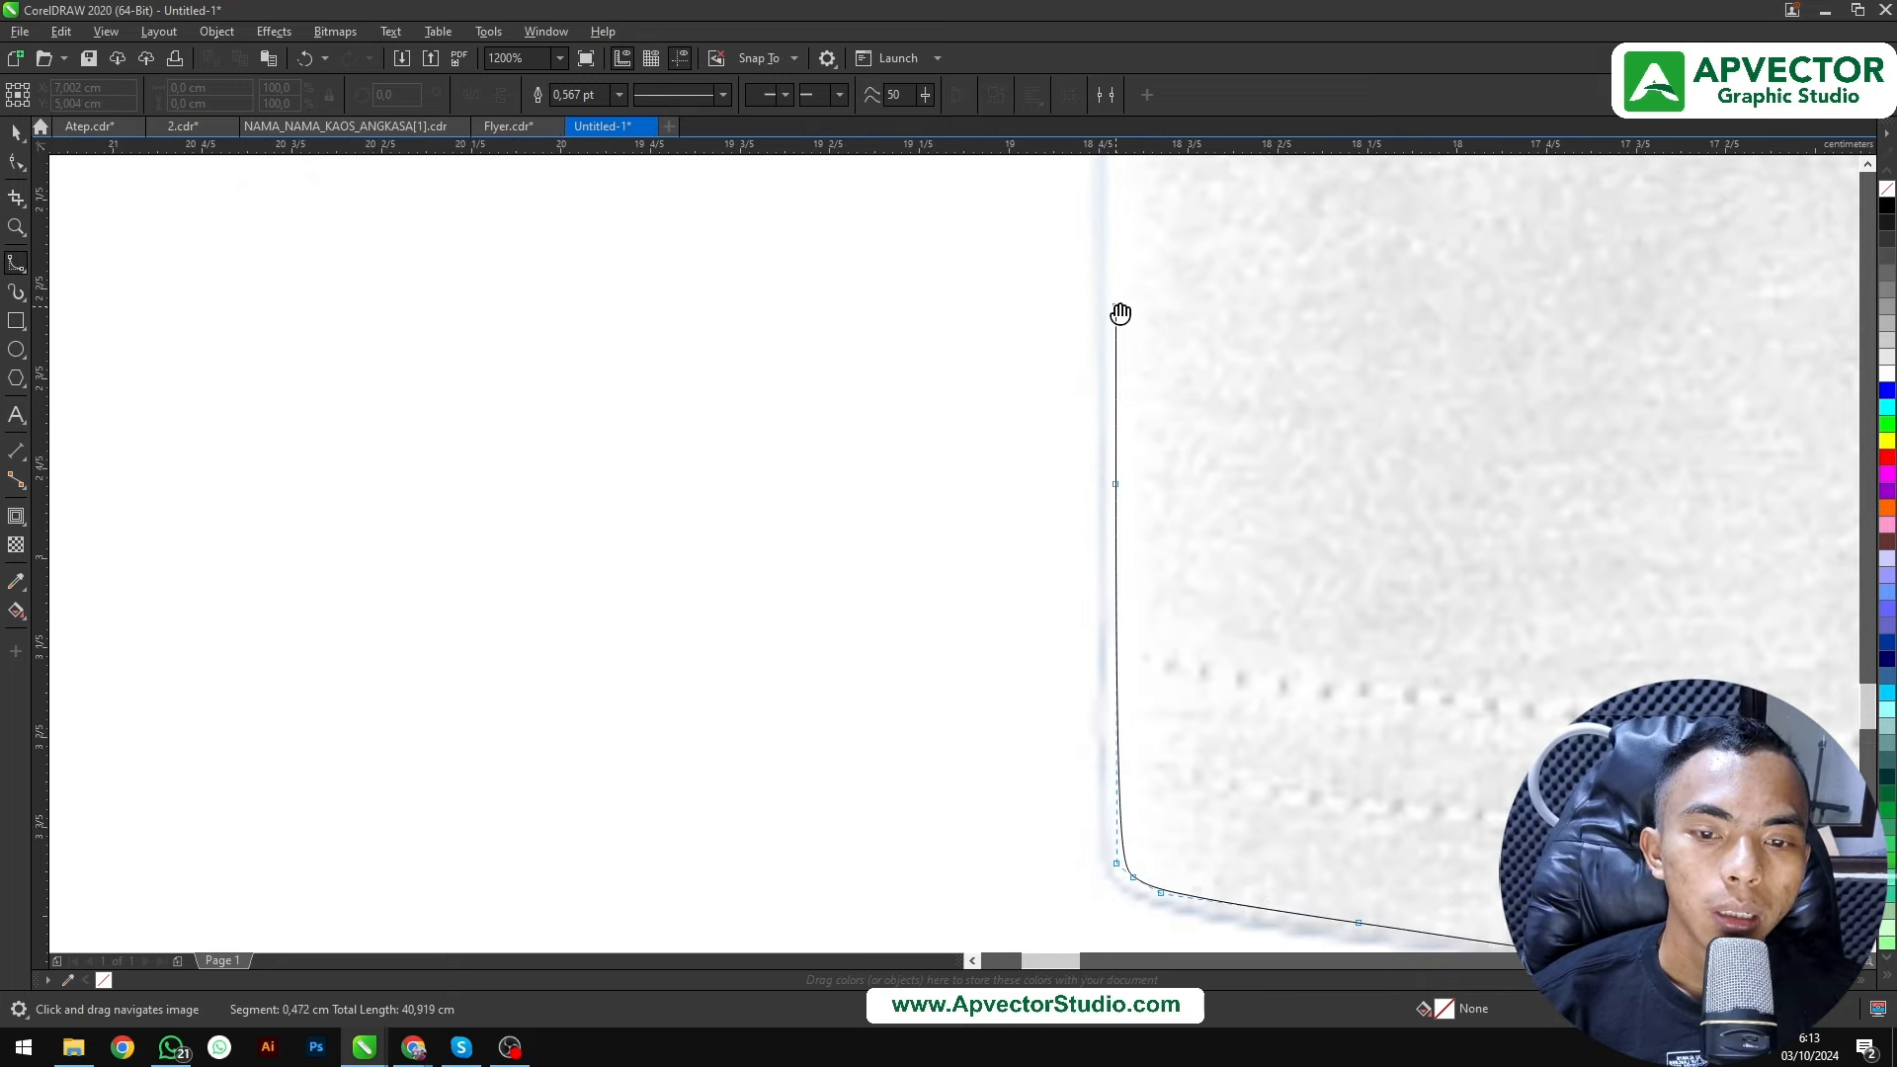
Bring the B-Spline outline up the left-hand side edge, around the armpit and onto the underside of the left-hand sleeve
{"action": "scroll", "coordinate": [1088, 487], "scroll_direction": "down", "scroll_amount": 2}
{"action": "scroll", "coordinate": [1098, 550], "scroll_direction": "up", "scroll_amount": 1}
{"action": "scroll", "coordinate": [1087, 464], "scroll_direction": "up", "scroll_amount": 1}
{"action": "left_click", "coordinate": [1143, 473]}
{"action": "left_click", "coordinate": [978, 598]}
{"action": "left_click", "coordinate": [845, 680]}
{"action": "left_click", "coordinate": [794, 704]}
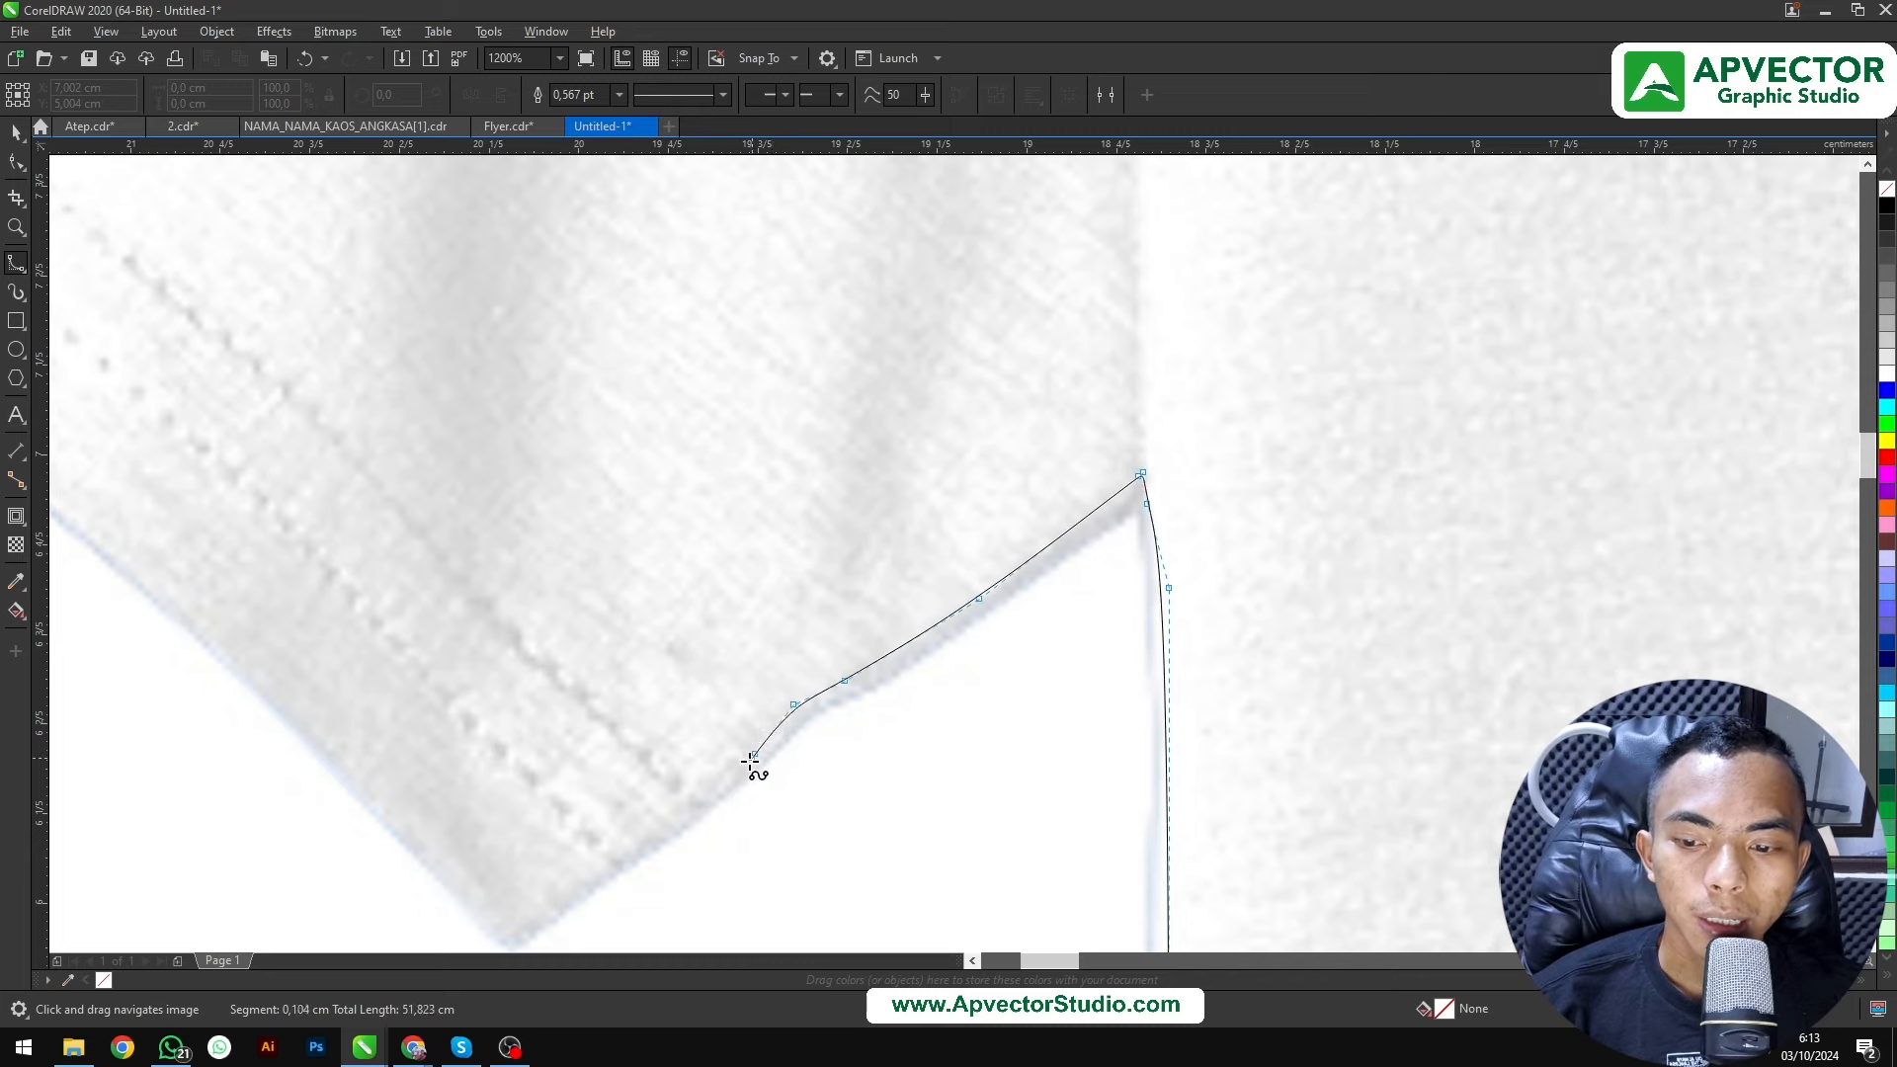
Continue the B-Spline outline along the left-hand sleeve's underside toward its lower inner corner
{"action": "left_click", "coordinate": [754, 755]}
{"action": "left_click_drag", "start_coordinate": [753, 779], "coordinate": [1185, 529]}
{"action": "left_click", "coordinate": [1002, 629]}
{"action": "left_click", "coordinate": [892, 704]}
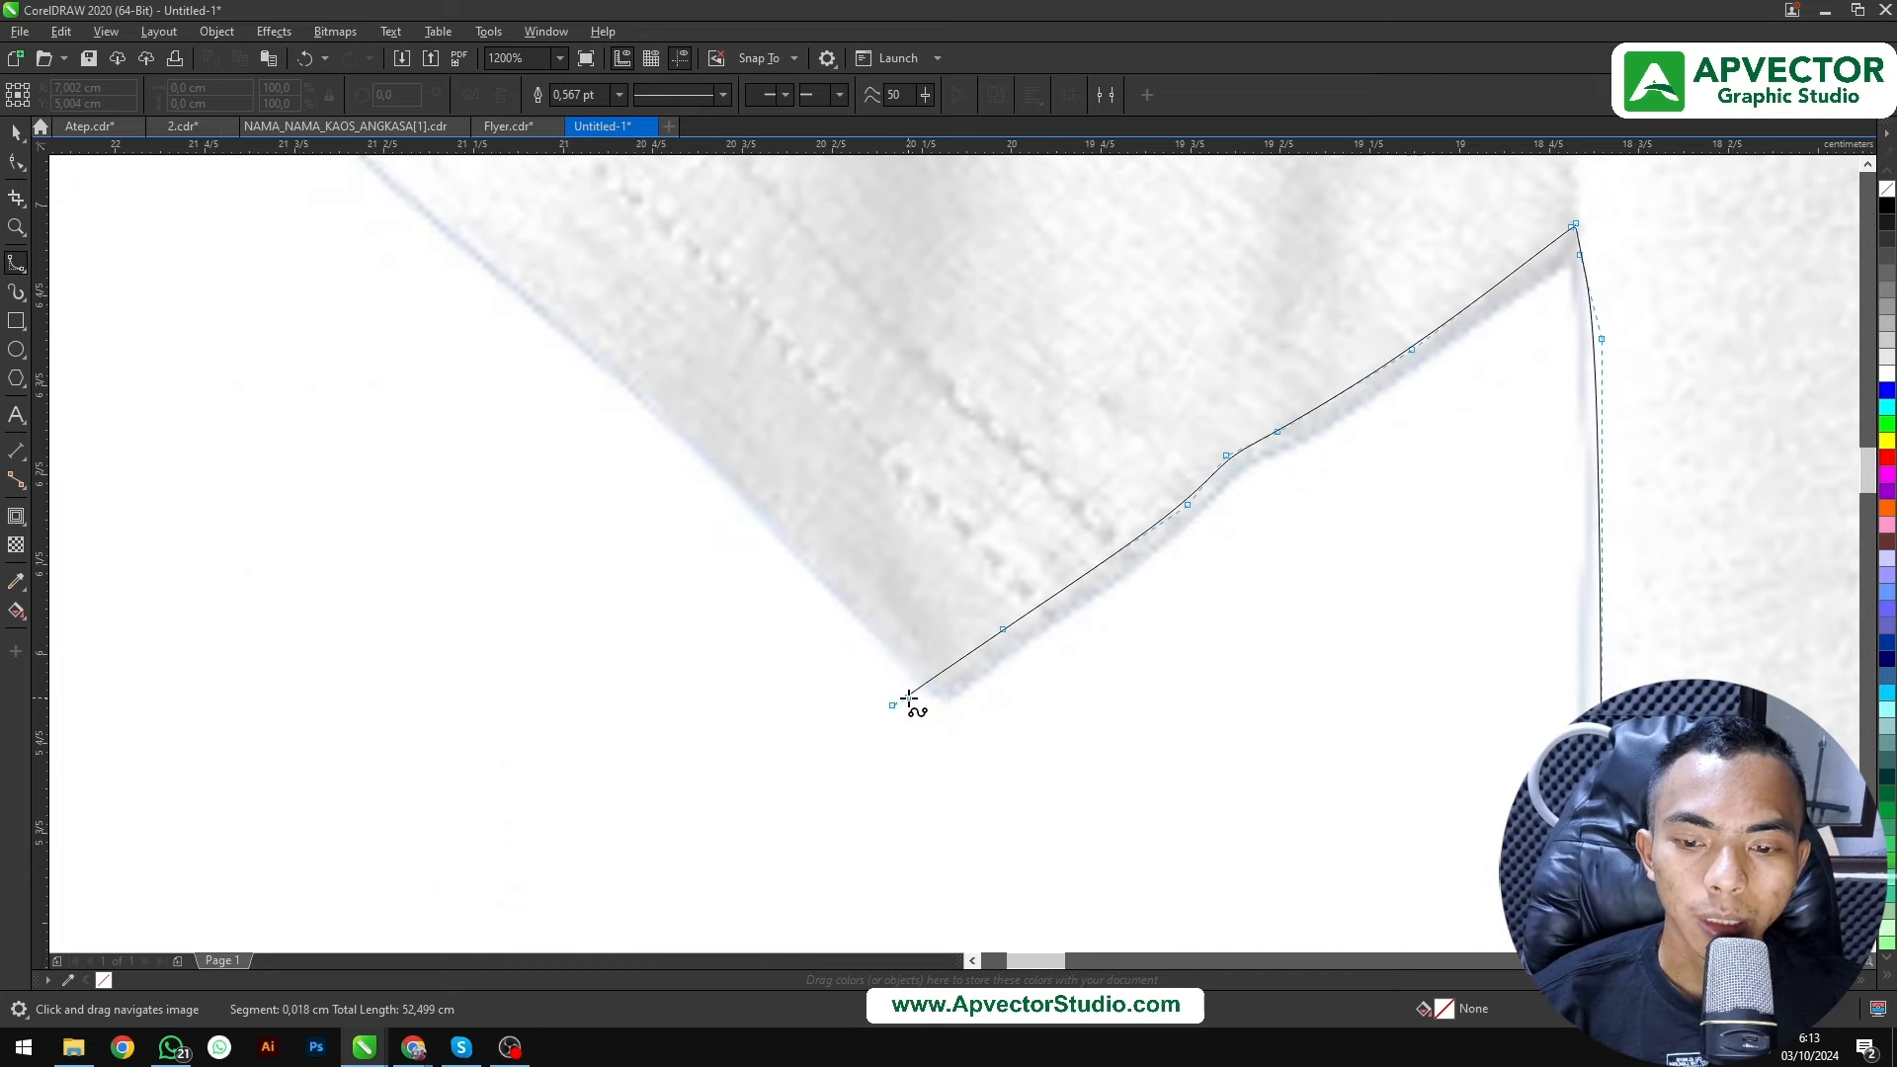
{"action": "key", "text": "ctrl+z"}
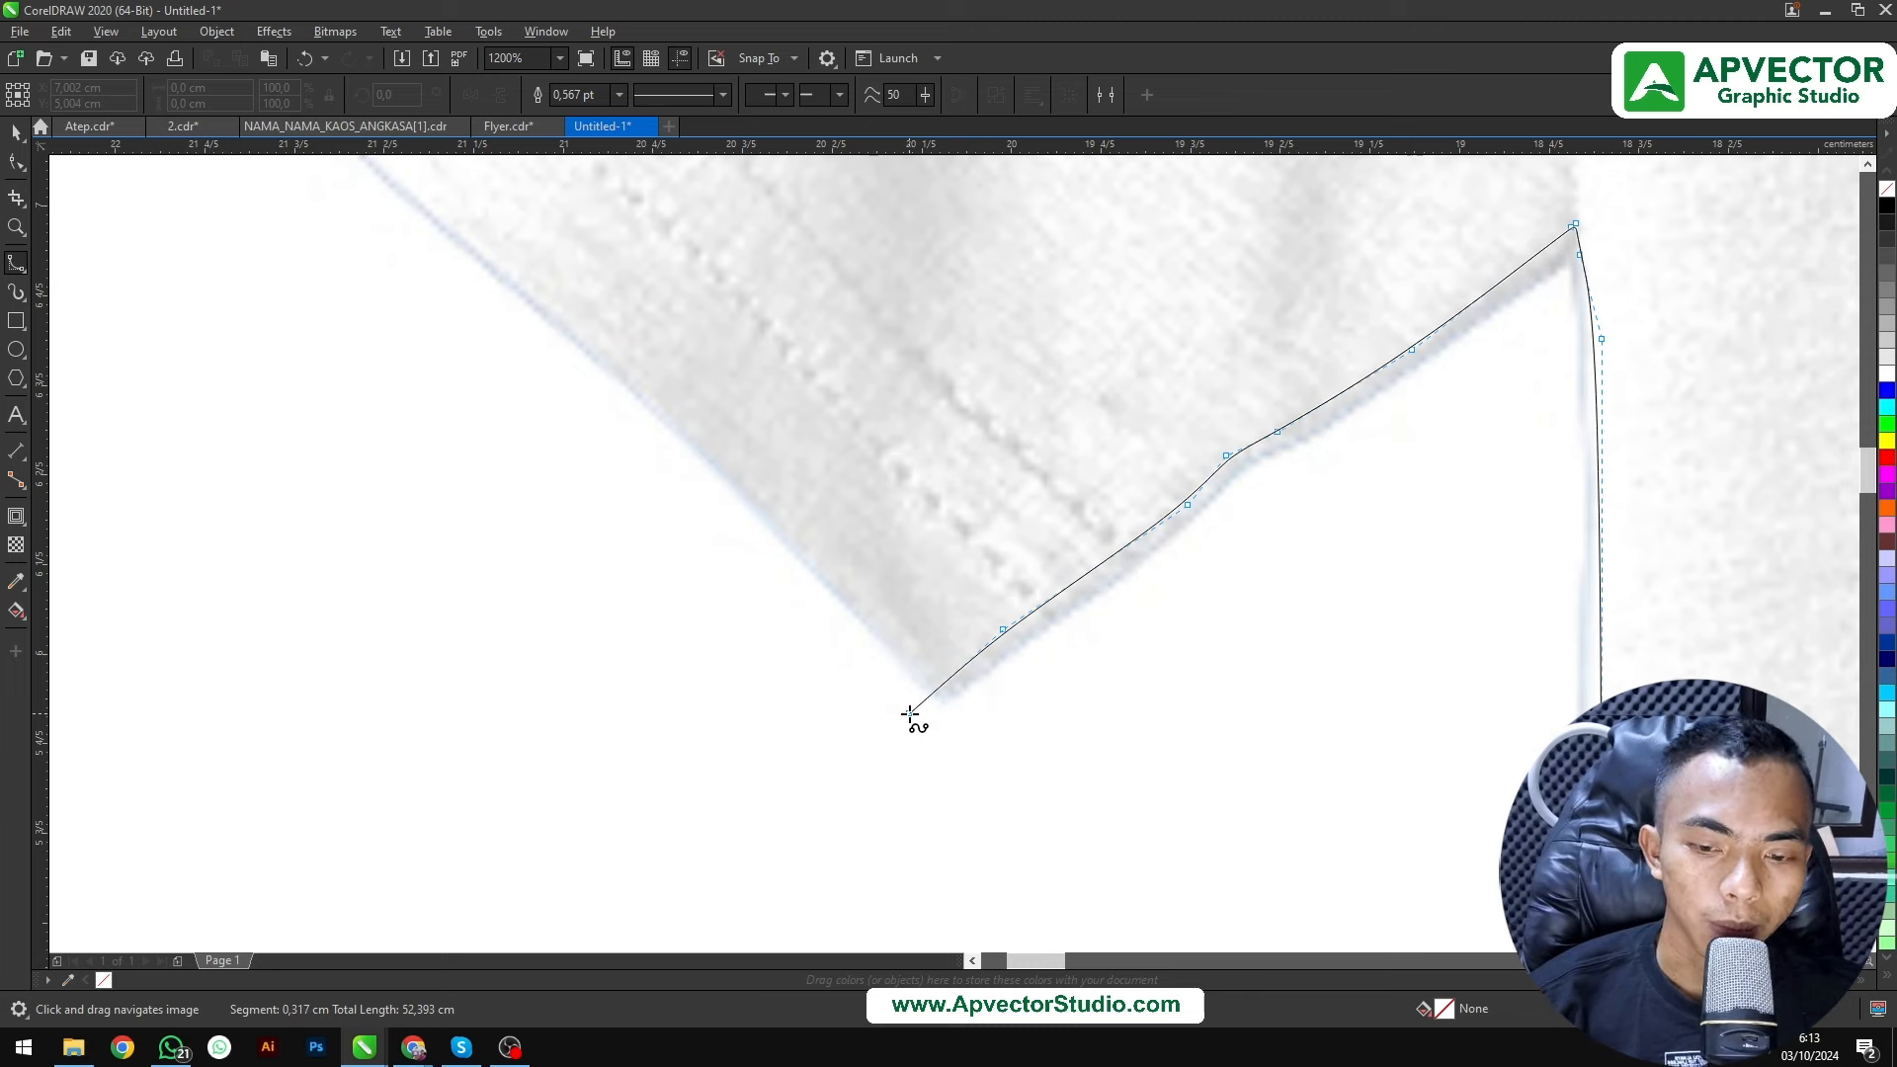
{"action": "left_click", "coordinate": [910, 713]}
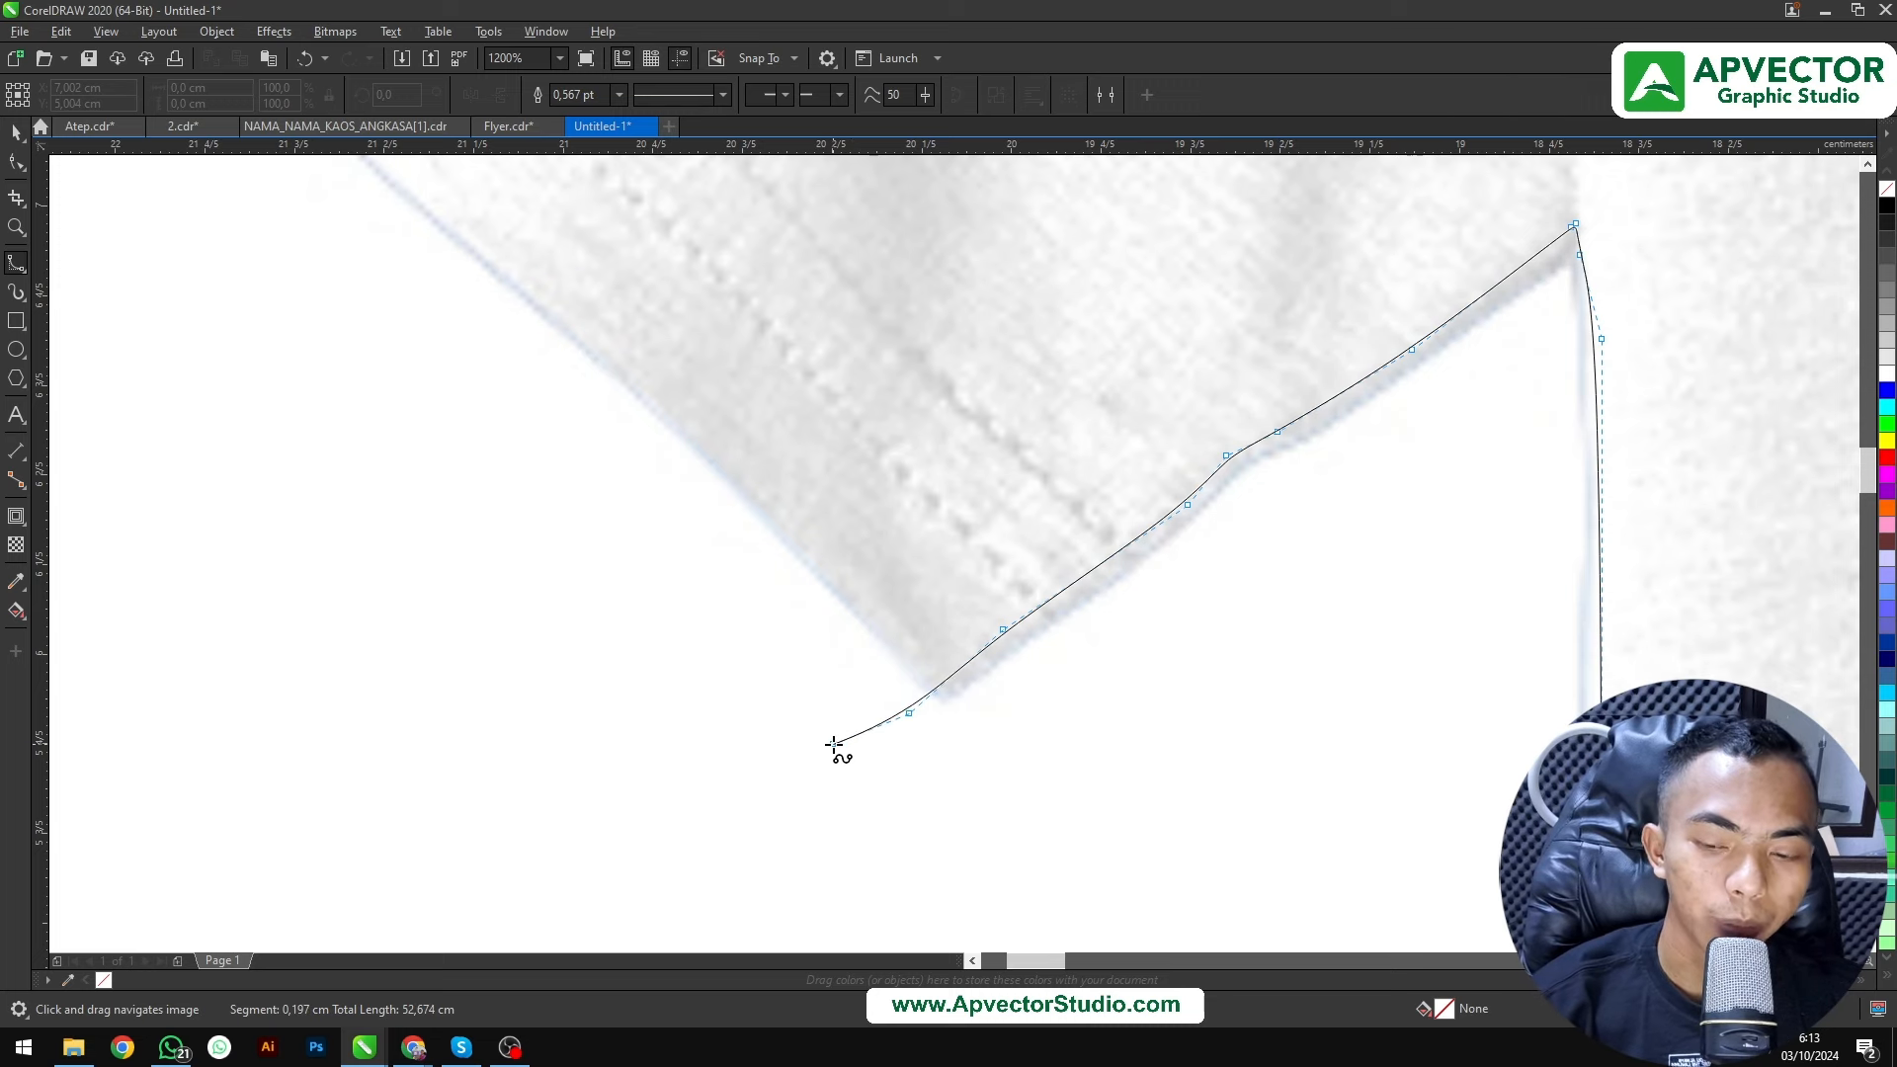
{"action": "scroll", "coordinate": [835, 744], "scroll_direction": "up", "scroll_amount": 2}
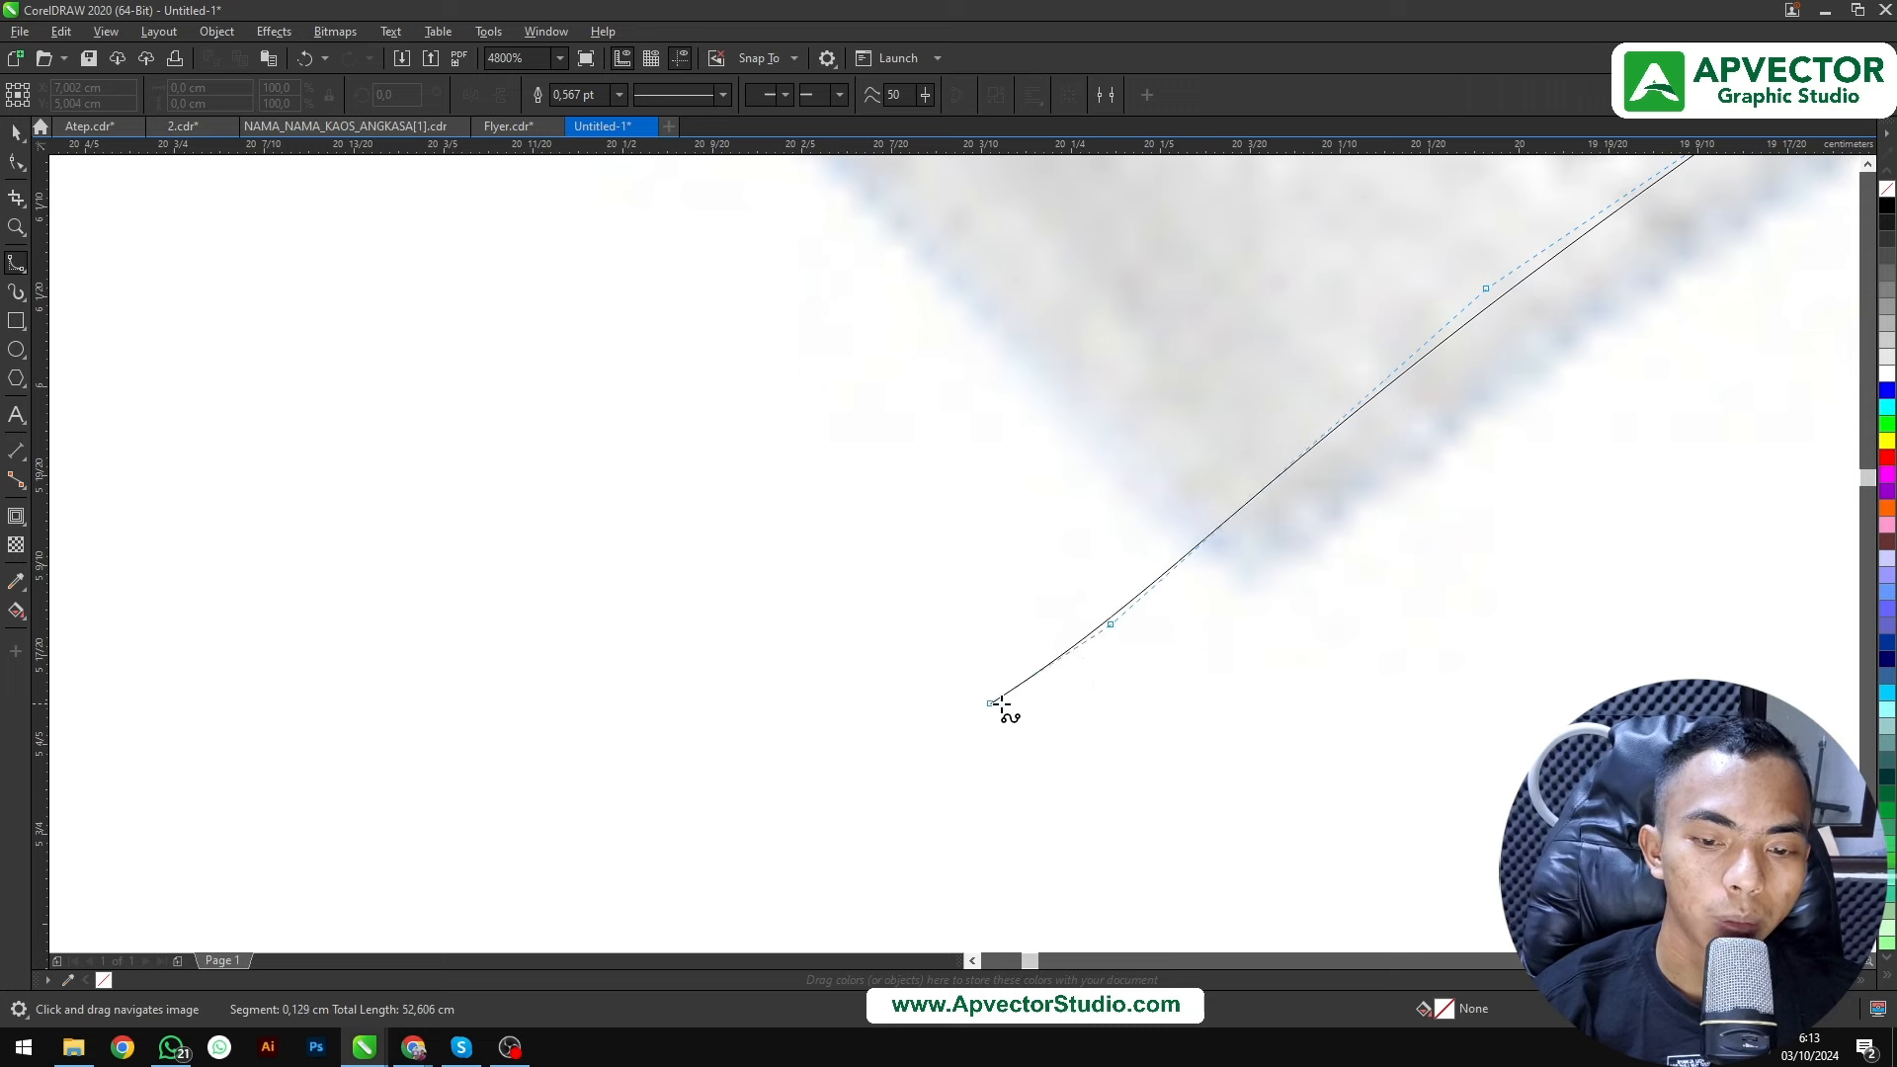
{"action": "key", "text": "ctrl+z"}
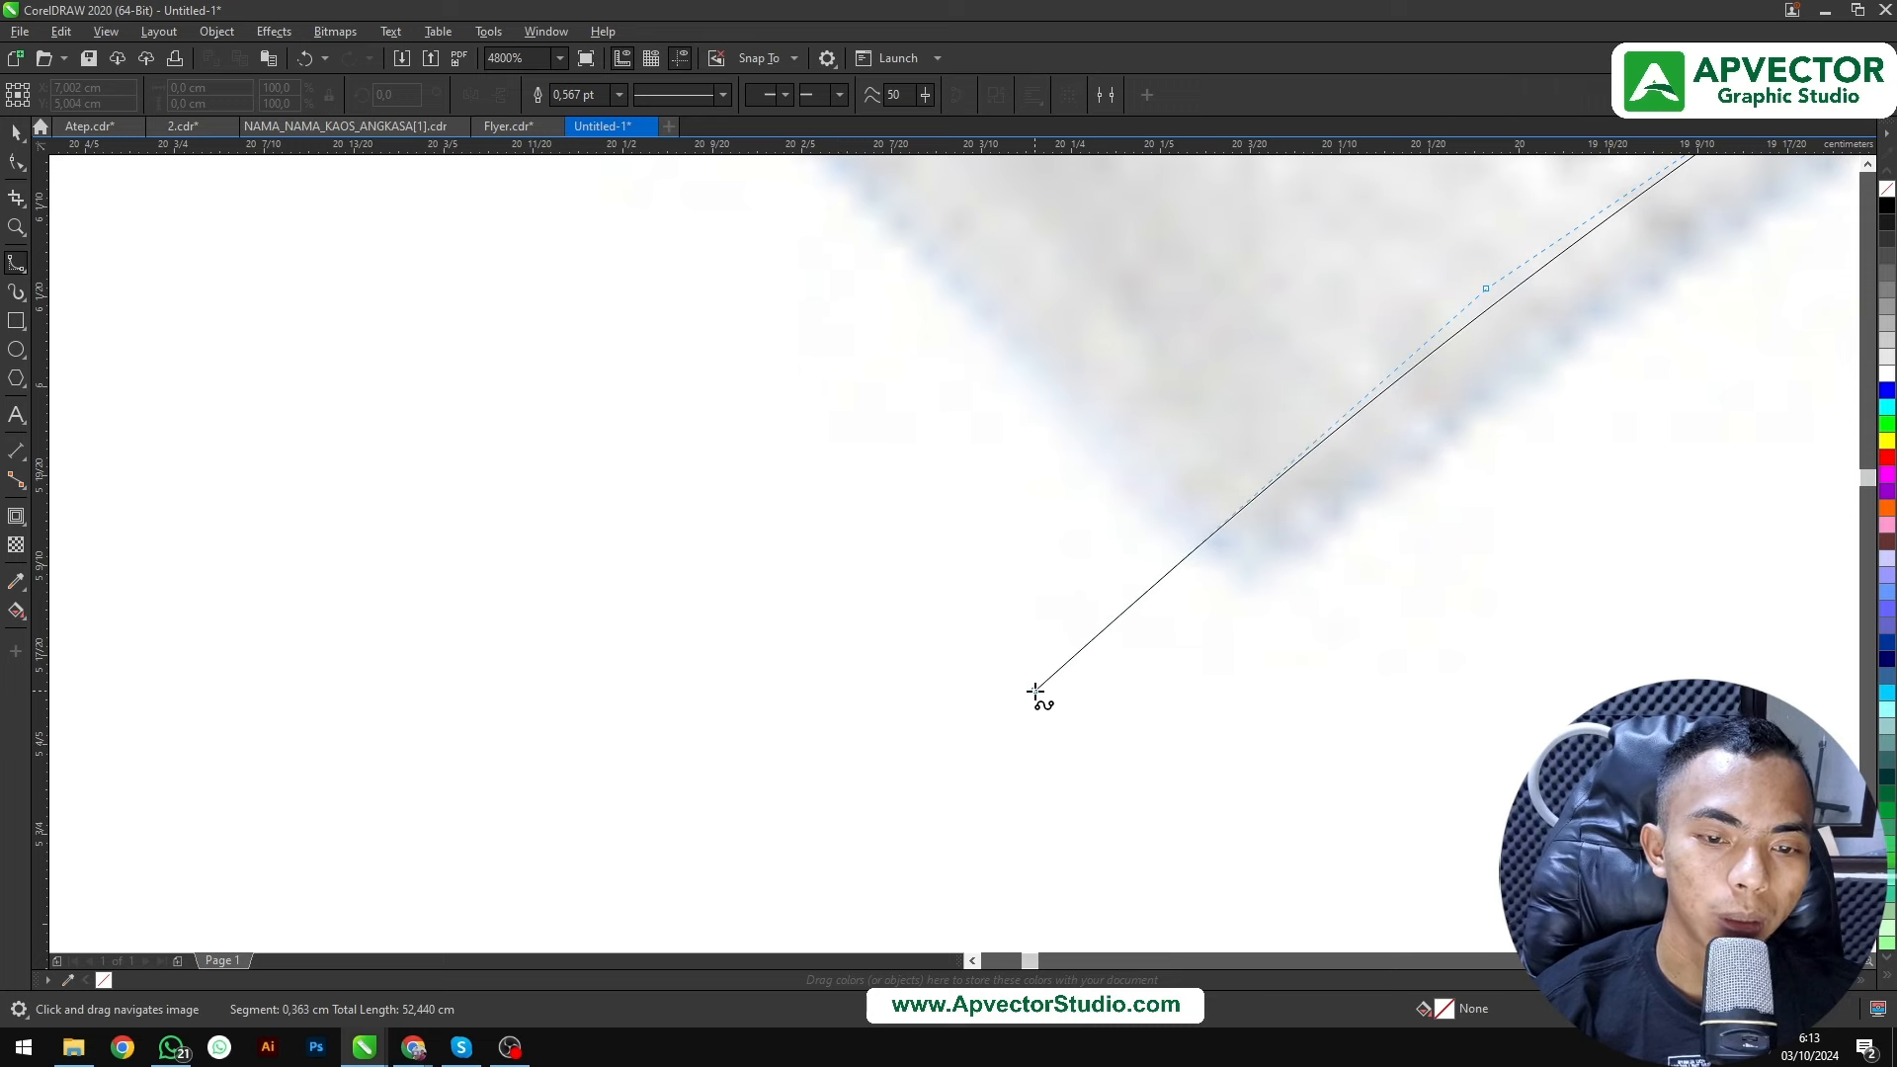
Place a control point on the left-hand sleeve's lower inner corner and trace the first part of its hem
{"action": "left_click", "coordinate": [1243, 561]}
{"action": "left_click_drag", "start_coordinate": [978, 322], "coordinate": [1164, 610]}
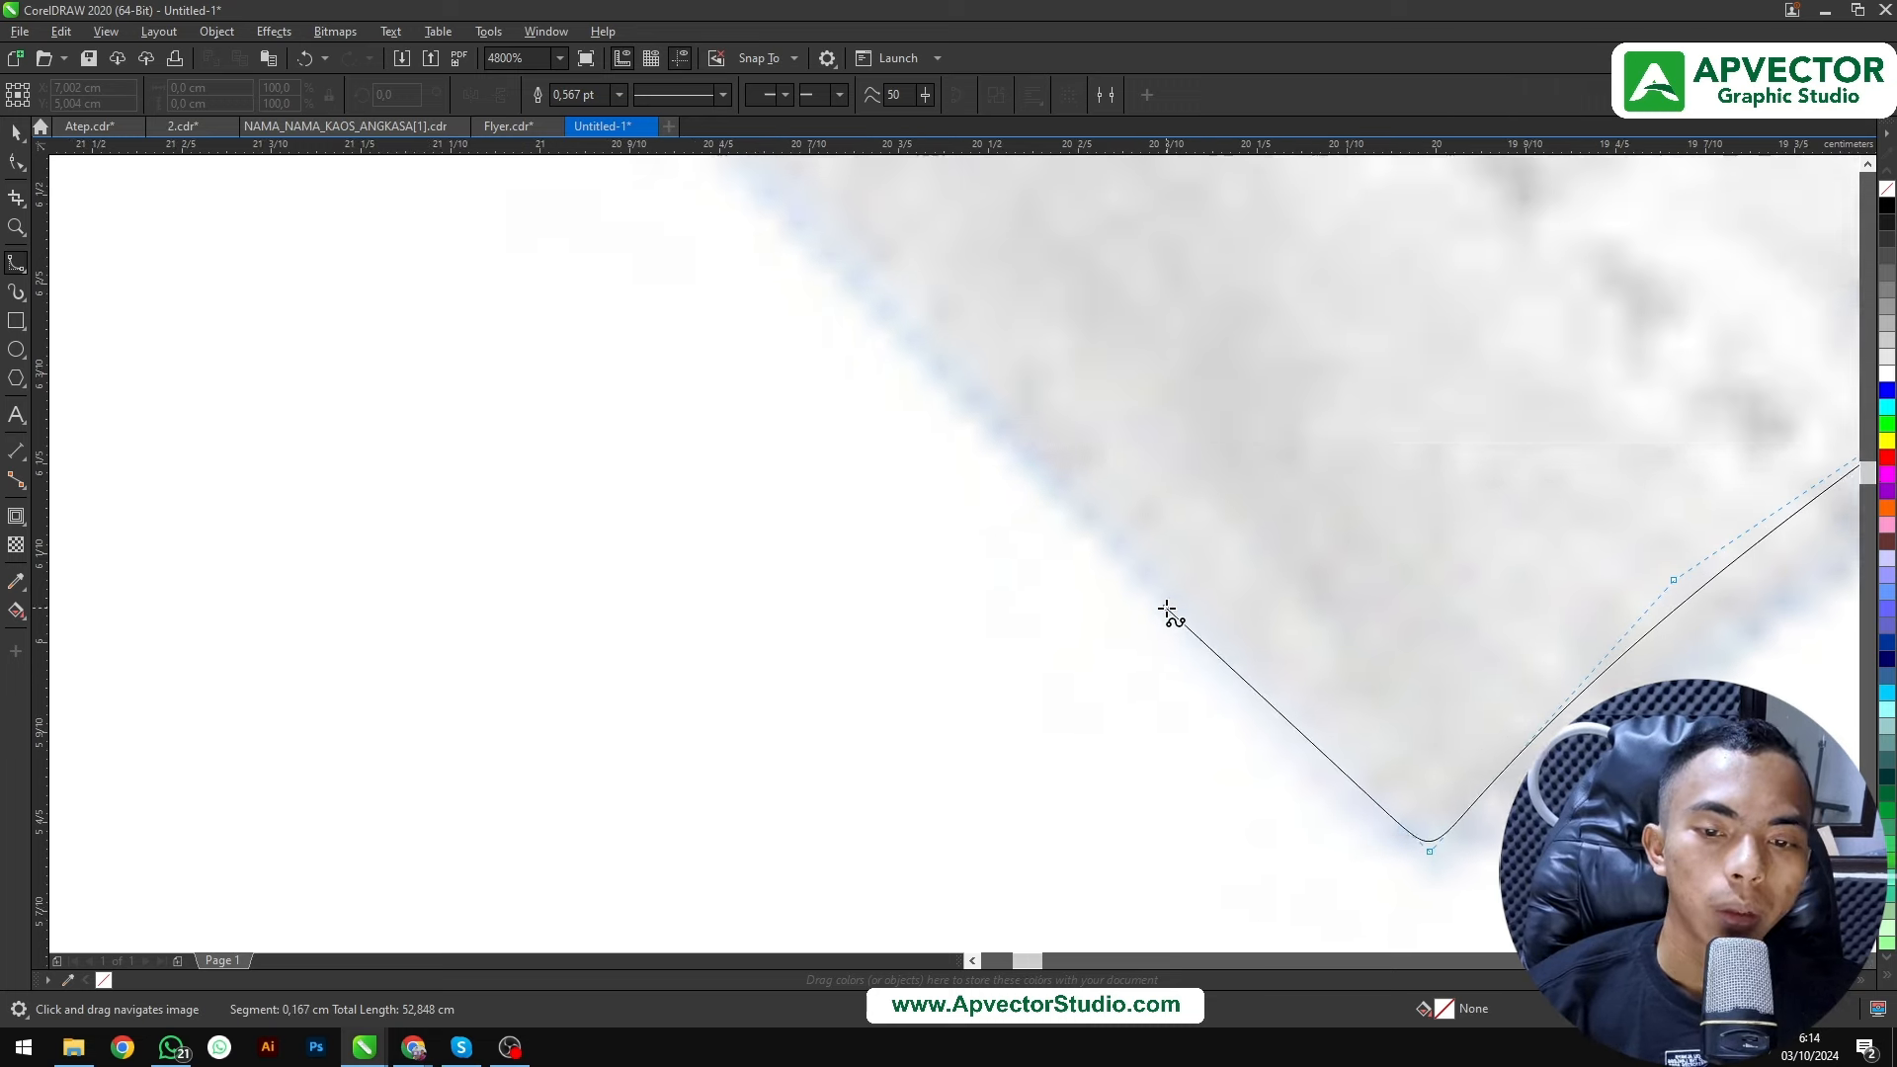
{"action": "scroll", "coordinate": [1164, 608], "scroll_direction": "down", "scroll_amount": 1}
{"action": "left_click_drag", "start_coordinate": [822, 194], "coordinate": [1192, 728]}
{"action": "left_click", "coordinate": [1061, 618]}
{"action": "left_click_drag", "start_coordinate": [870, 472], "coordinate": [1150, 725]}
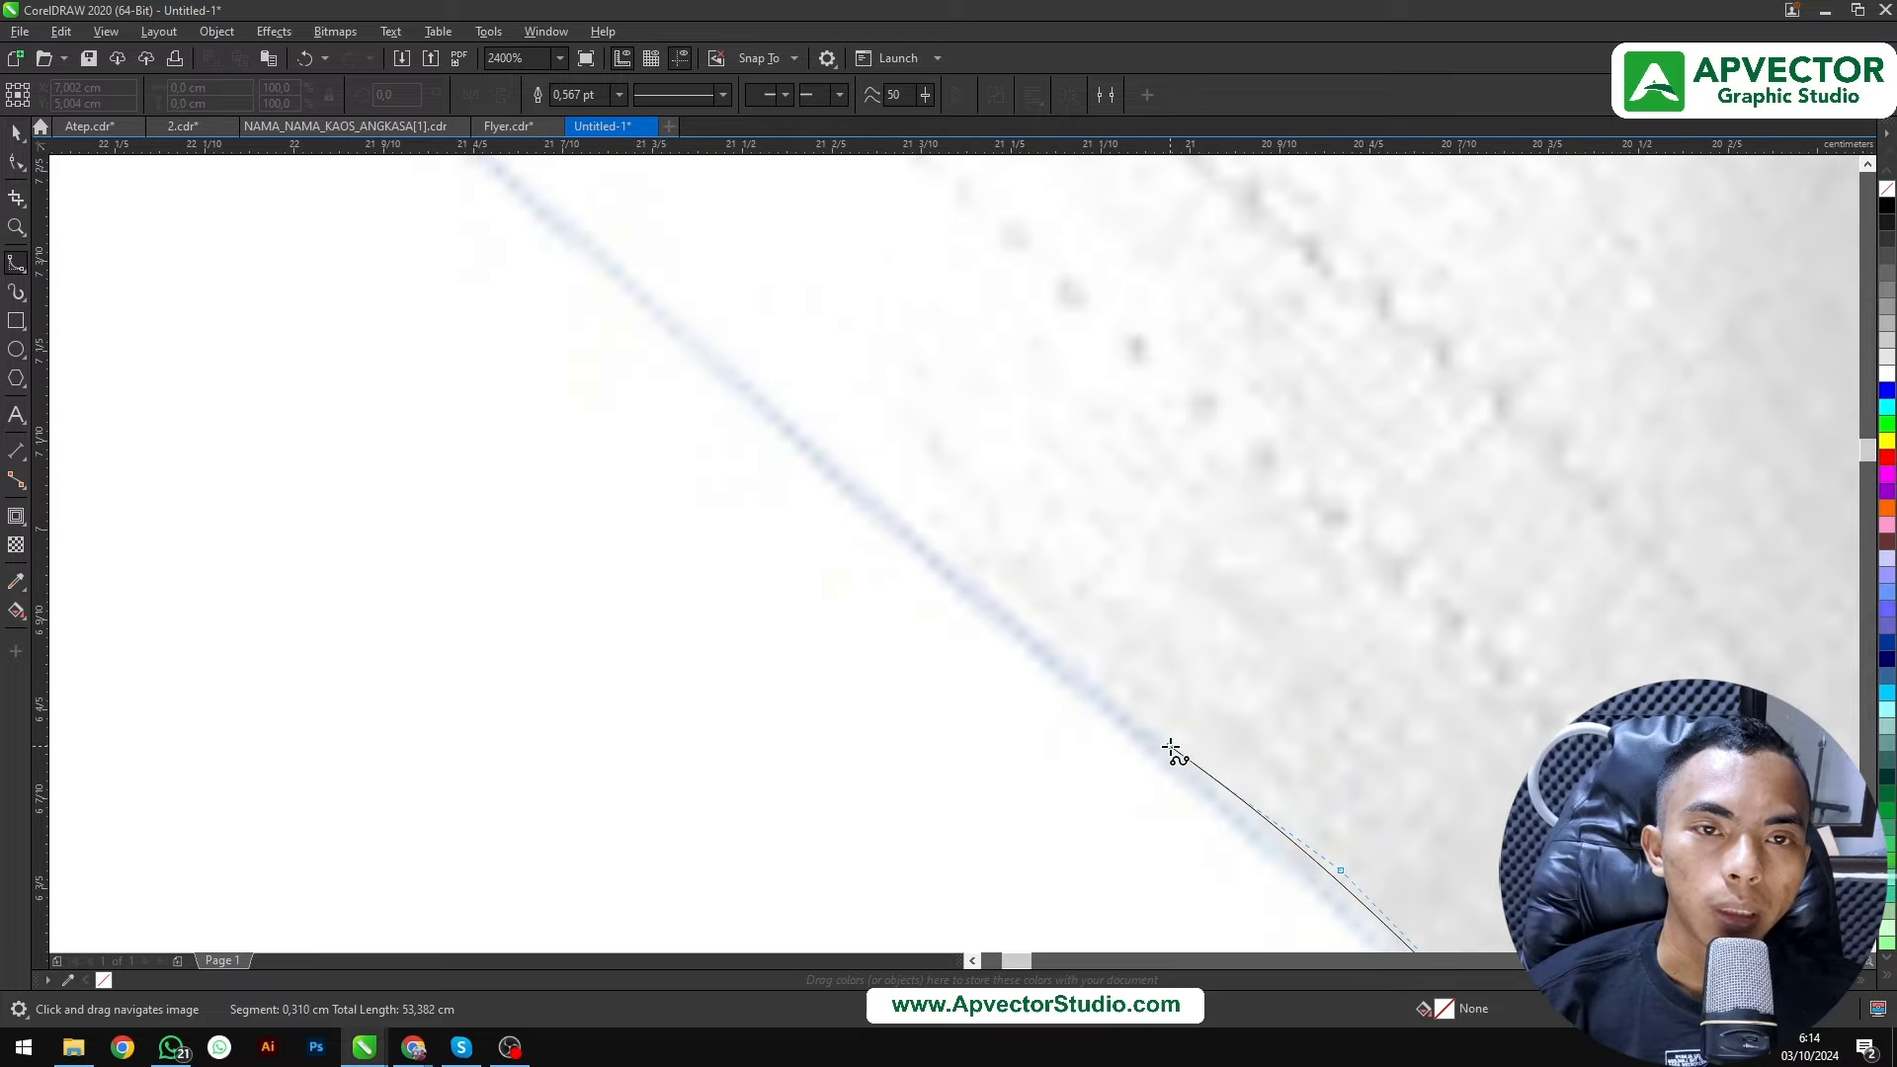
Follow the rest of the left-hand sleeve hem outward to its outer corner with the B-Spline outline
{"action": "left_click", "coordinate": [710, 345]}
{"action": "left_click_drag", "start_coordinate": [699, 339], "coordinate": [1017, 682]}
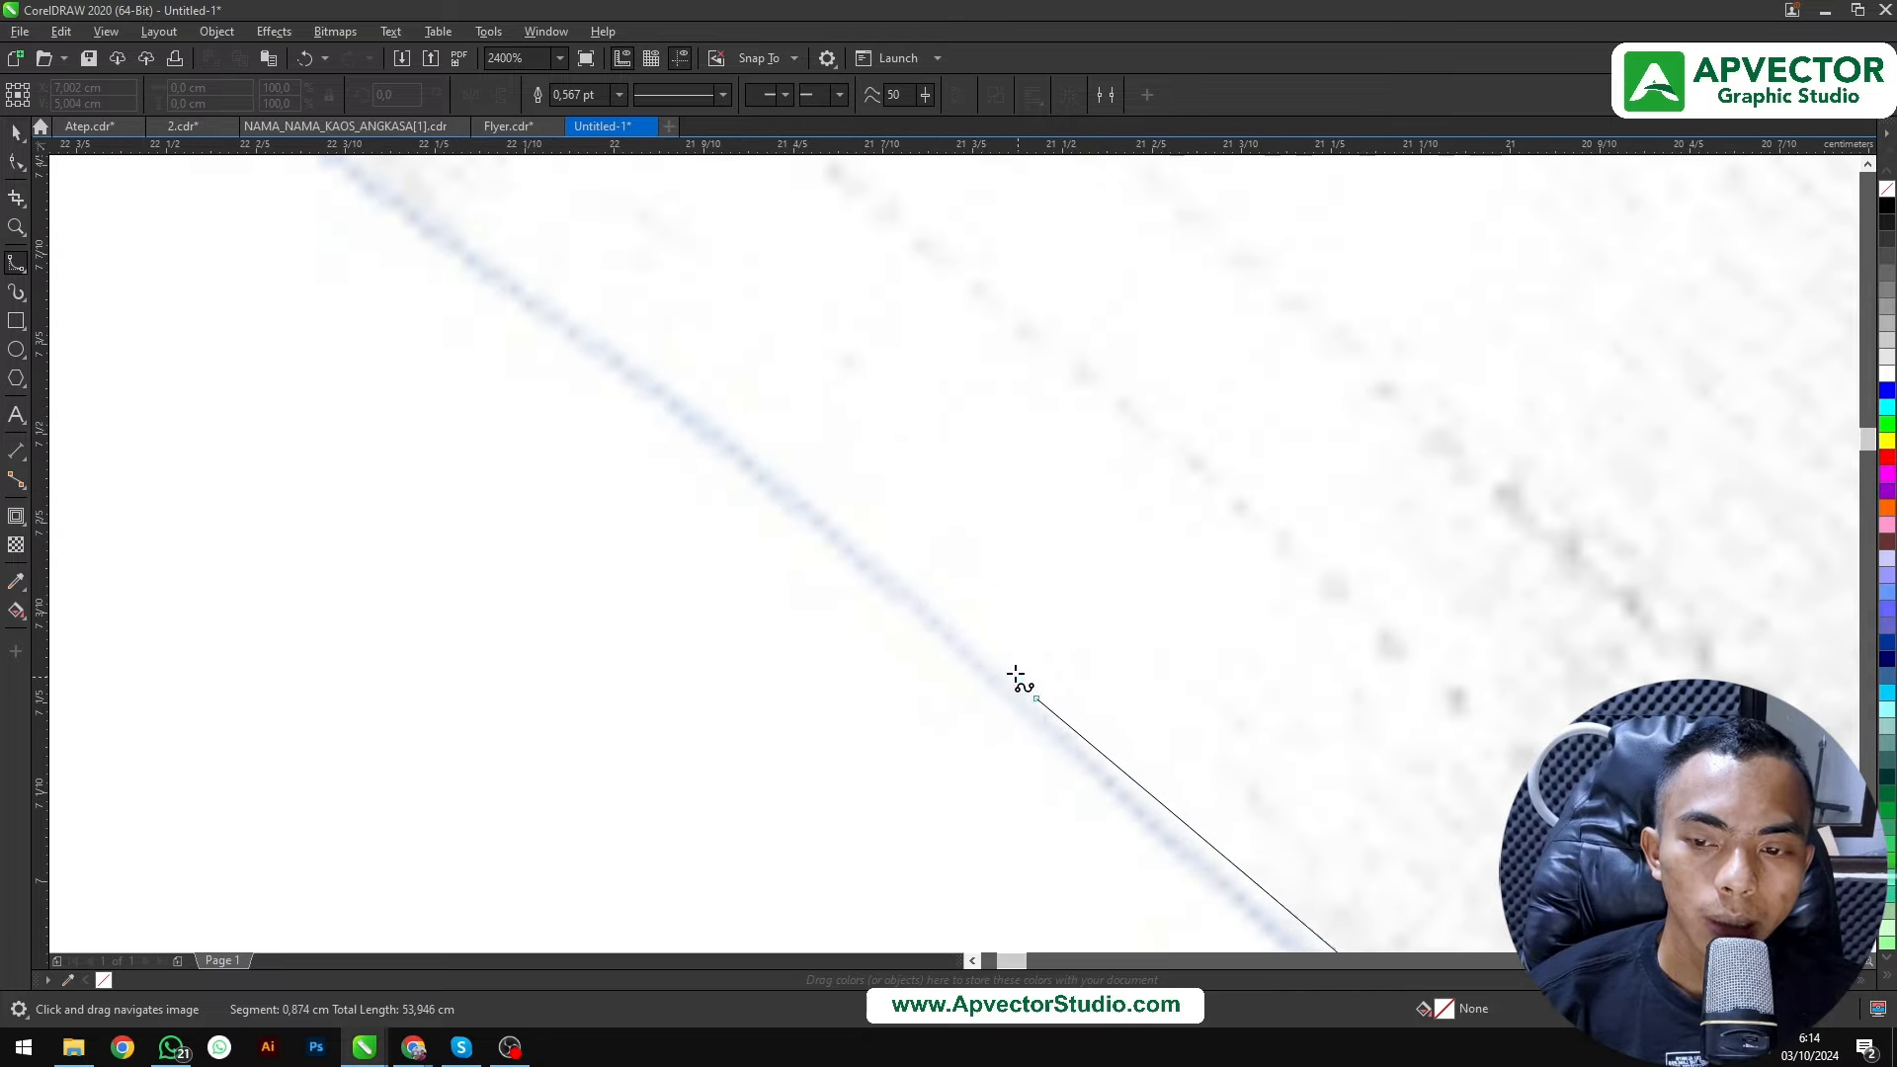
{"action": "left_click_drag", "start_coordinate": [752, 432], "coordinate": [1248, 888]}
{"action": "scroll", "coordinate": [1064, 770], "scroll_direction": "up", "scroll_amount": 1}
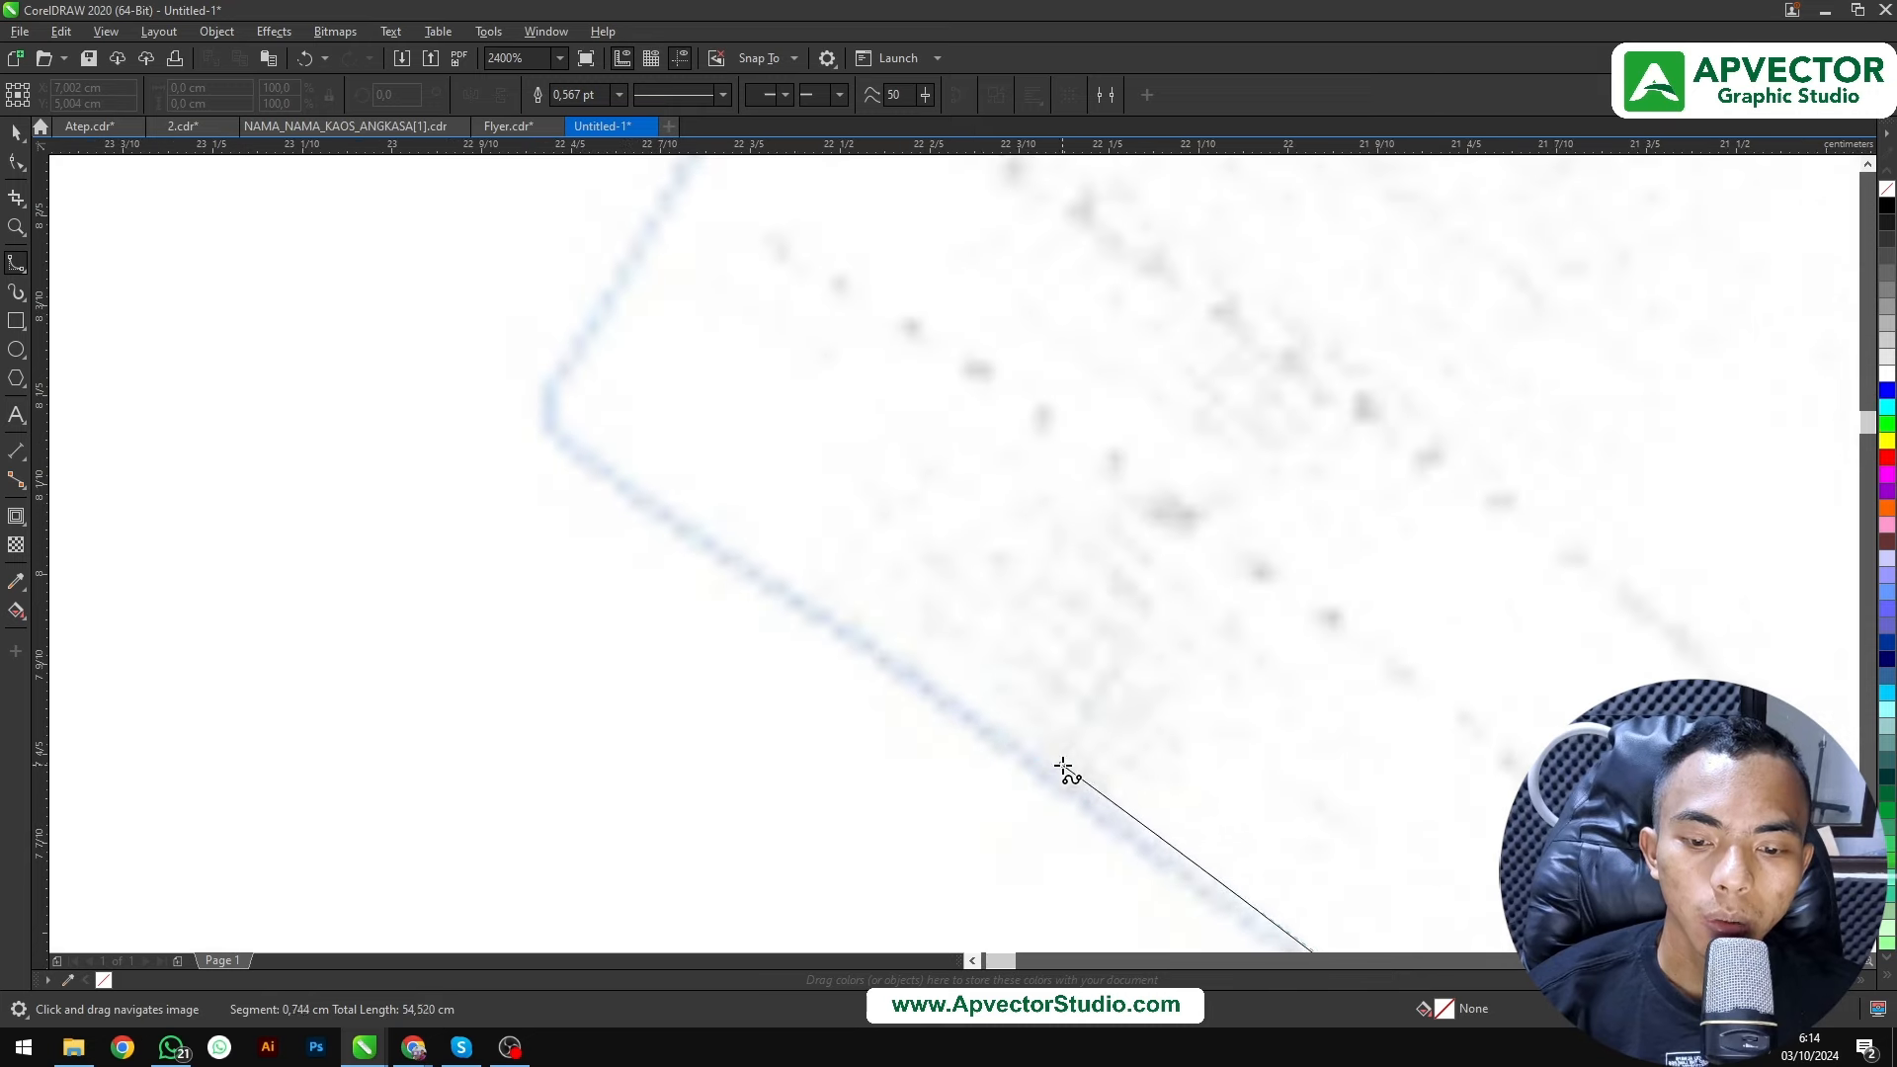
{"action": "left_click", "coordinate": [1034, 757]}
{"action": "left_click", "coordinate": [662, 506]}
{"action": "left_click_drag", "start_coordinate": [617, 464], "coordinate": [841, 754]}
Round the outer corner of the left-hand sleeve's hem with closely spaced B-Spline control points
{"action": "scroll", "coordinate": [803, 741], "scroll_direction": "up", "scroll_amount": 1}
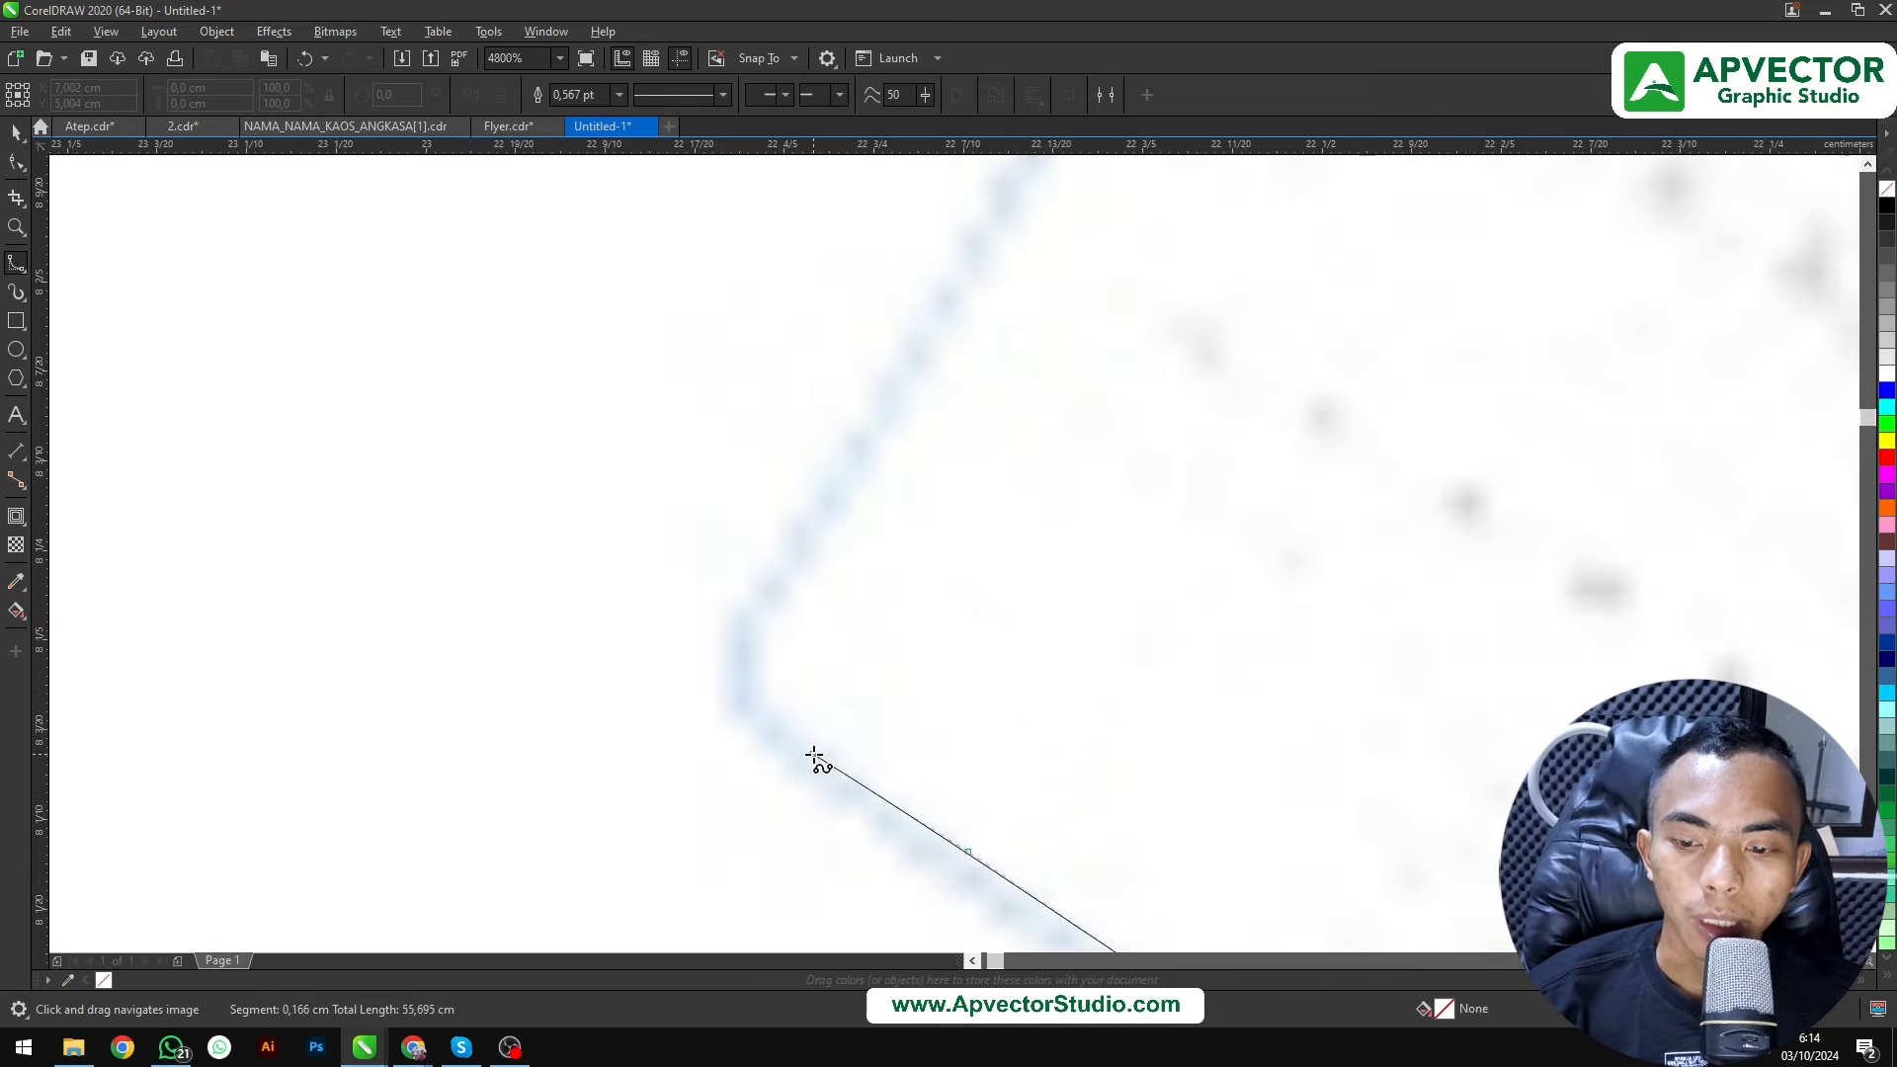
{"action": "left_click", "coordinate": [789, 729]}
{"action": "left_click", "coordinate": [769, 648]}
{"action": "left_click_drag", "start_coordinate": [846, 474], "coordinate": [728, 856]}
{"action": "scroll", "coordinate": [728, 856], "scroll_direction": "down", "scroll_amount": 2}
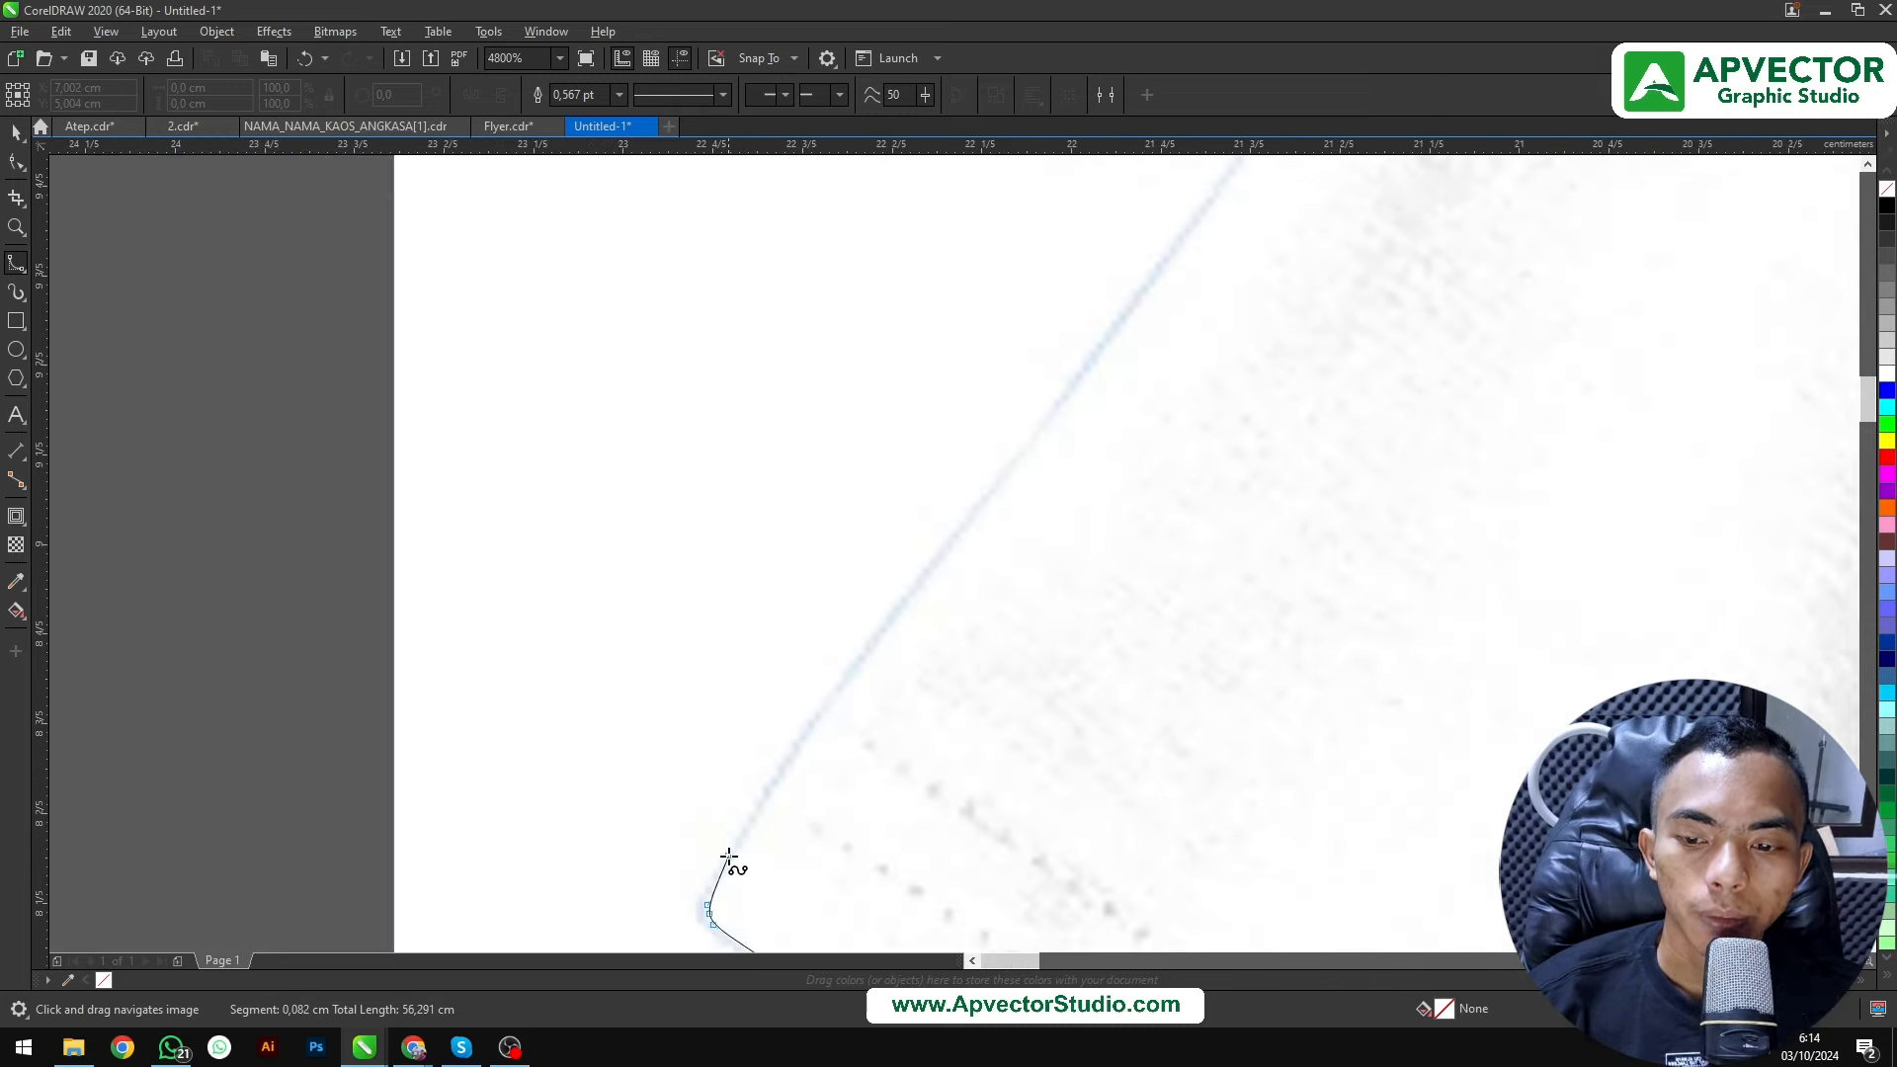
Trace the outer edge of the left-hand sleeve upward toward the shoulder seam with the B-Spline outline
{"action": "left_click", "coordinate": [775, 770]}
{"action": "left_click_drag", "start_coordinate": [1039, 477], "coordinate": [685, 924]}
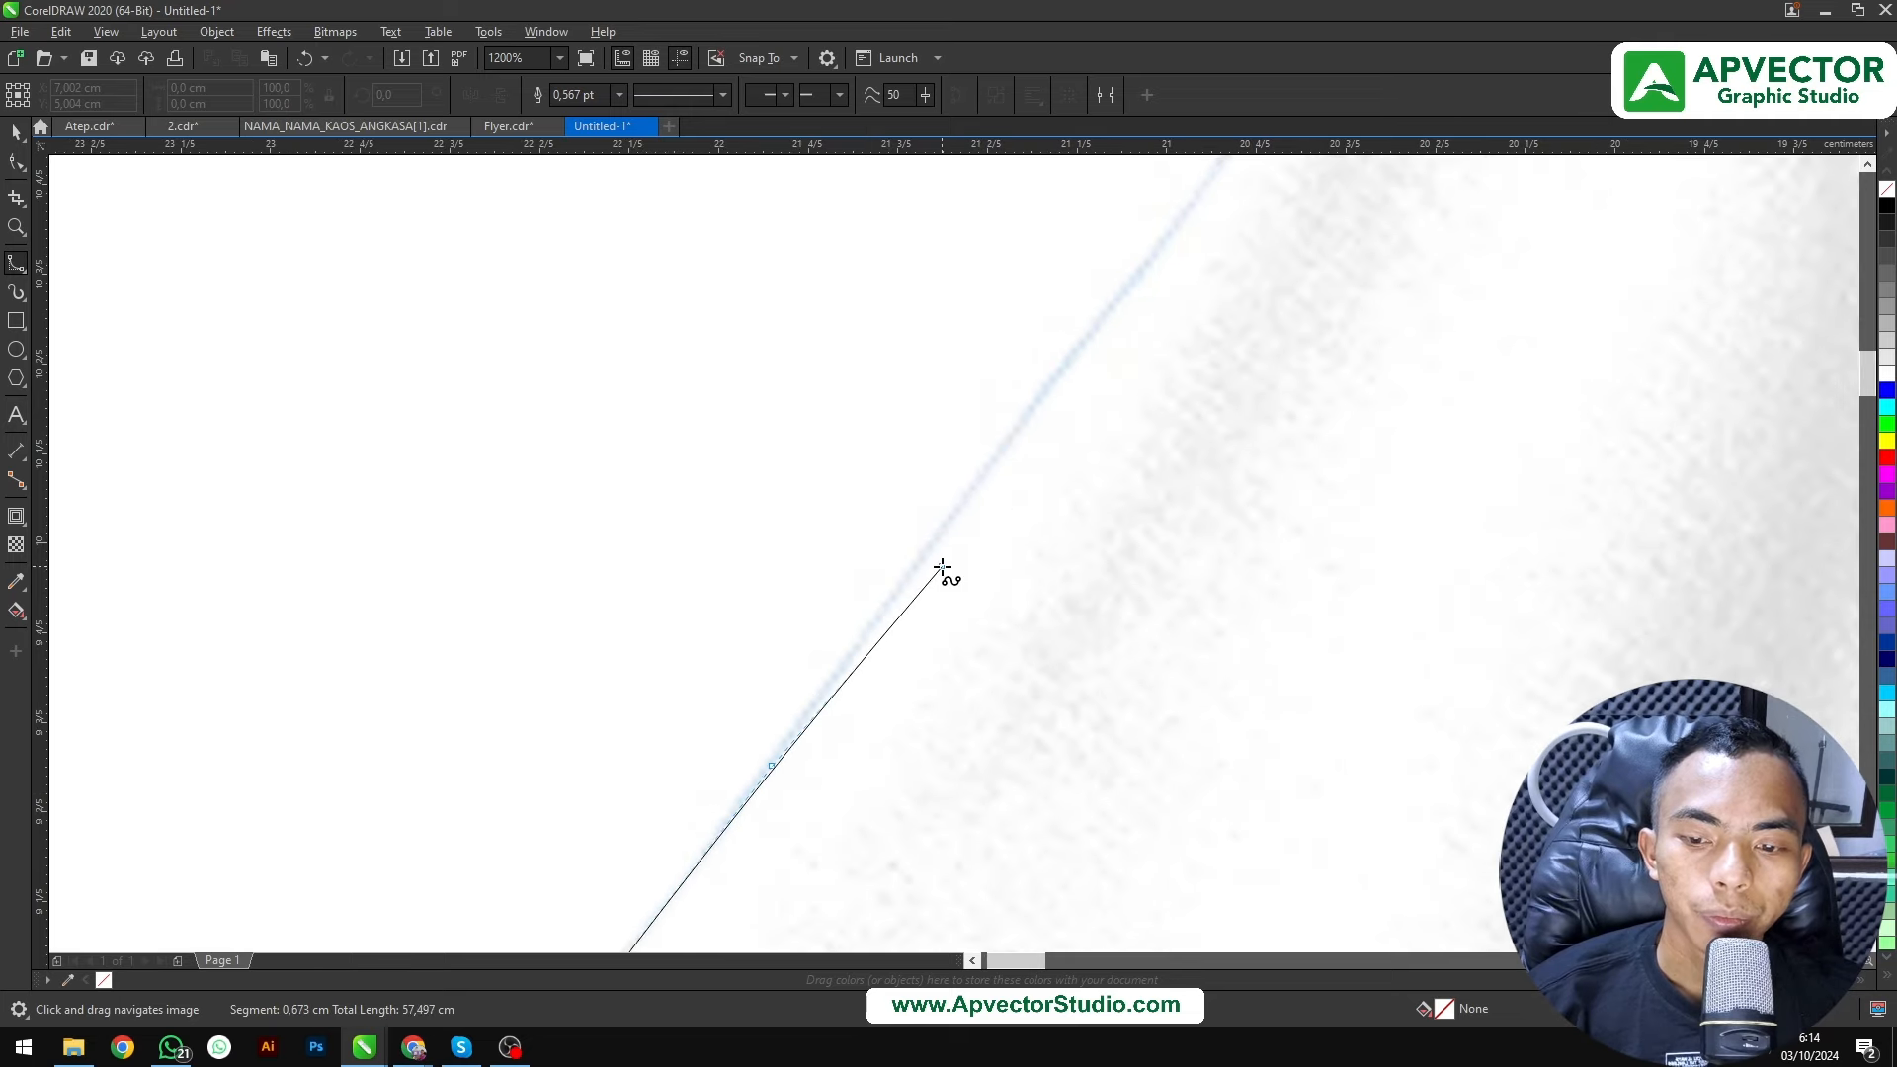
{"action": "left_click_drag", "start_coordinate": [965, 542], "coordinate": [703, 762]}
{"action": "left_click_drag", "start_coordinate": [853, 538], "coordinate": [762, 715]}
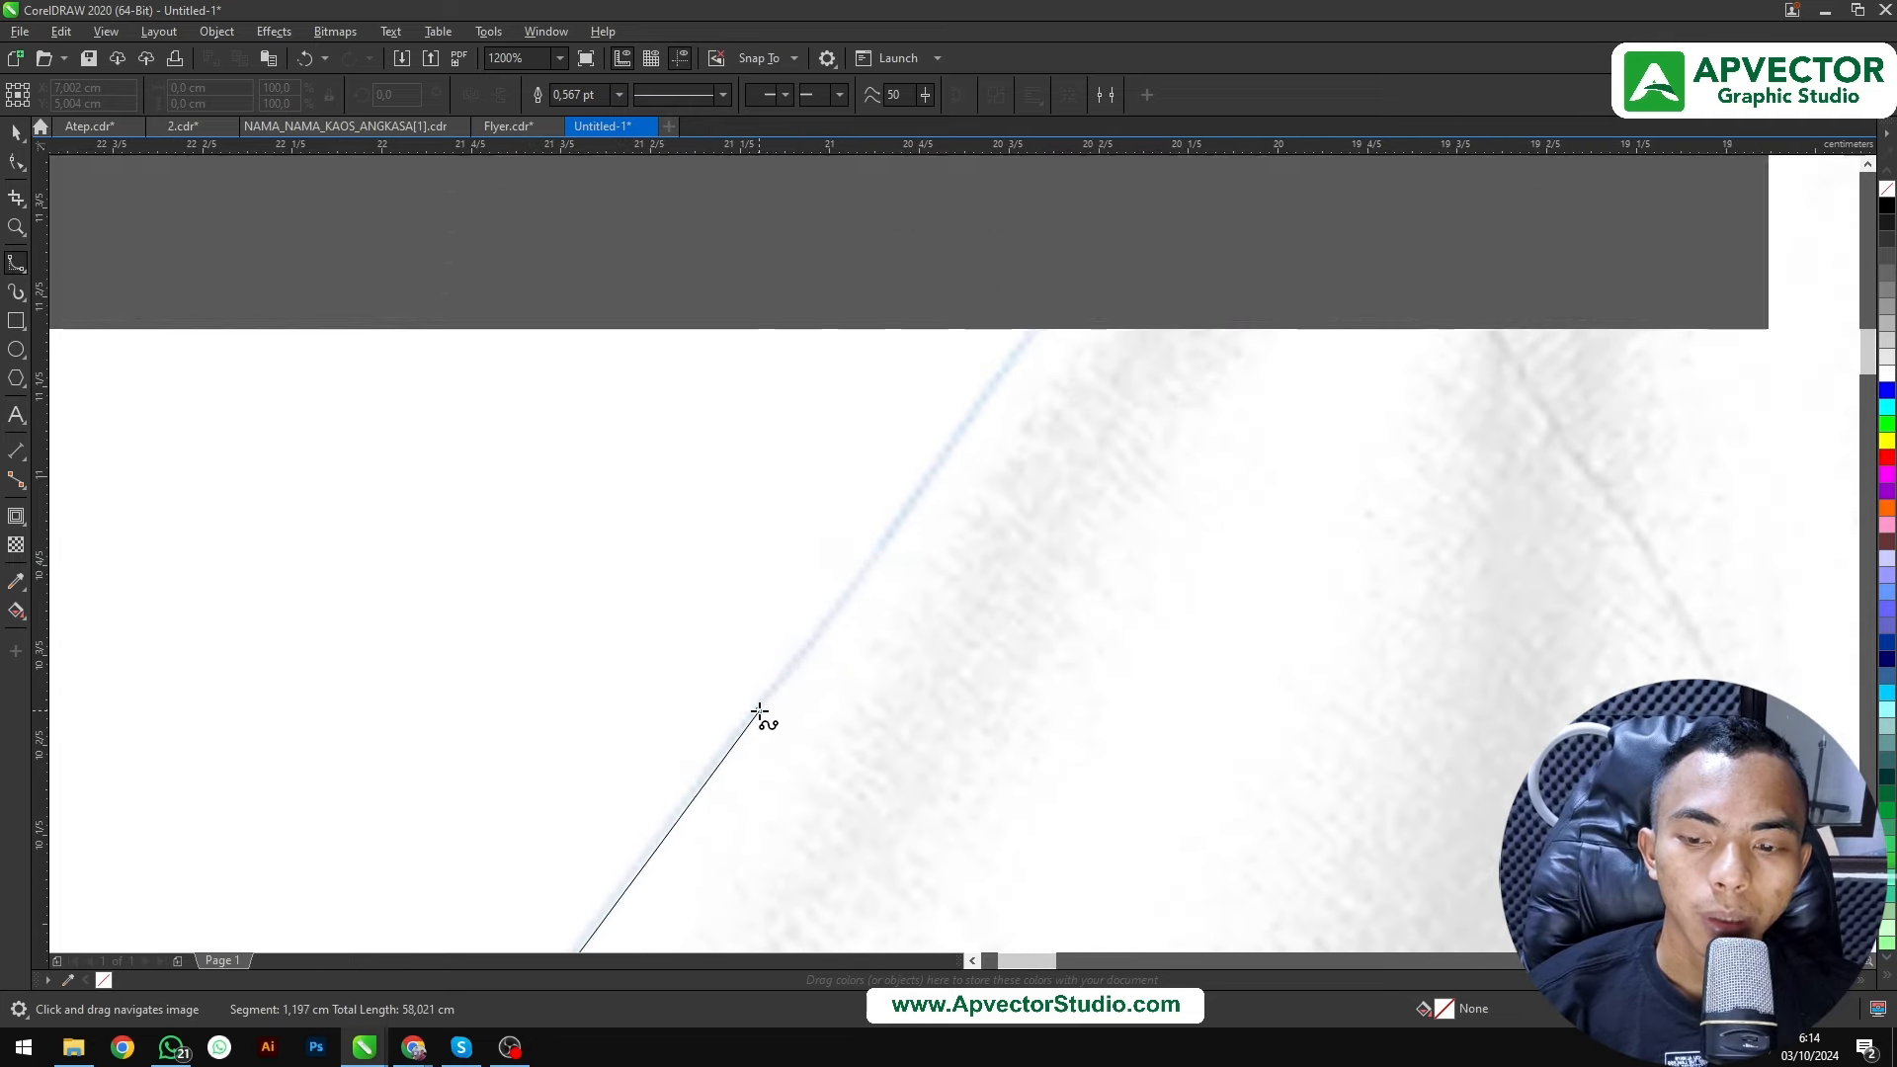
{"action": "left_click", "coordinate": [850, 613]}
{"action": "left_click_drag", "start_coordinate": [1006, 369], "coordinate": [877, 604]}
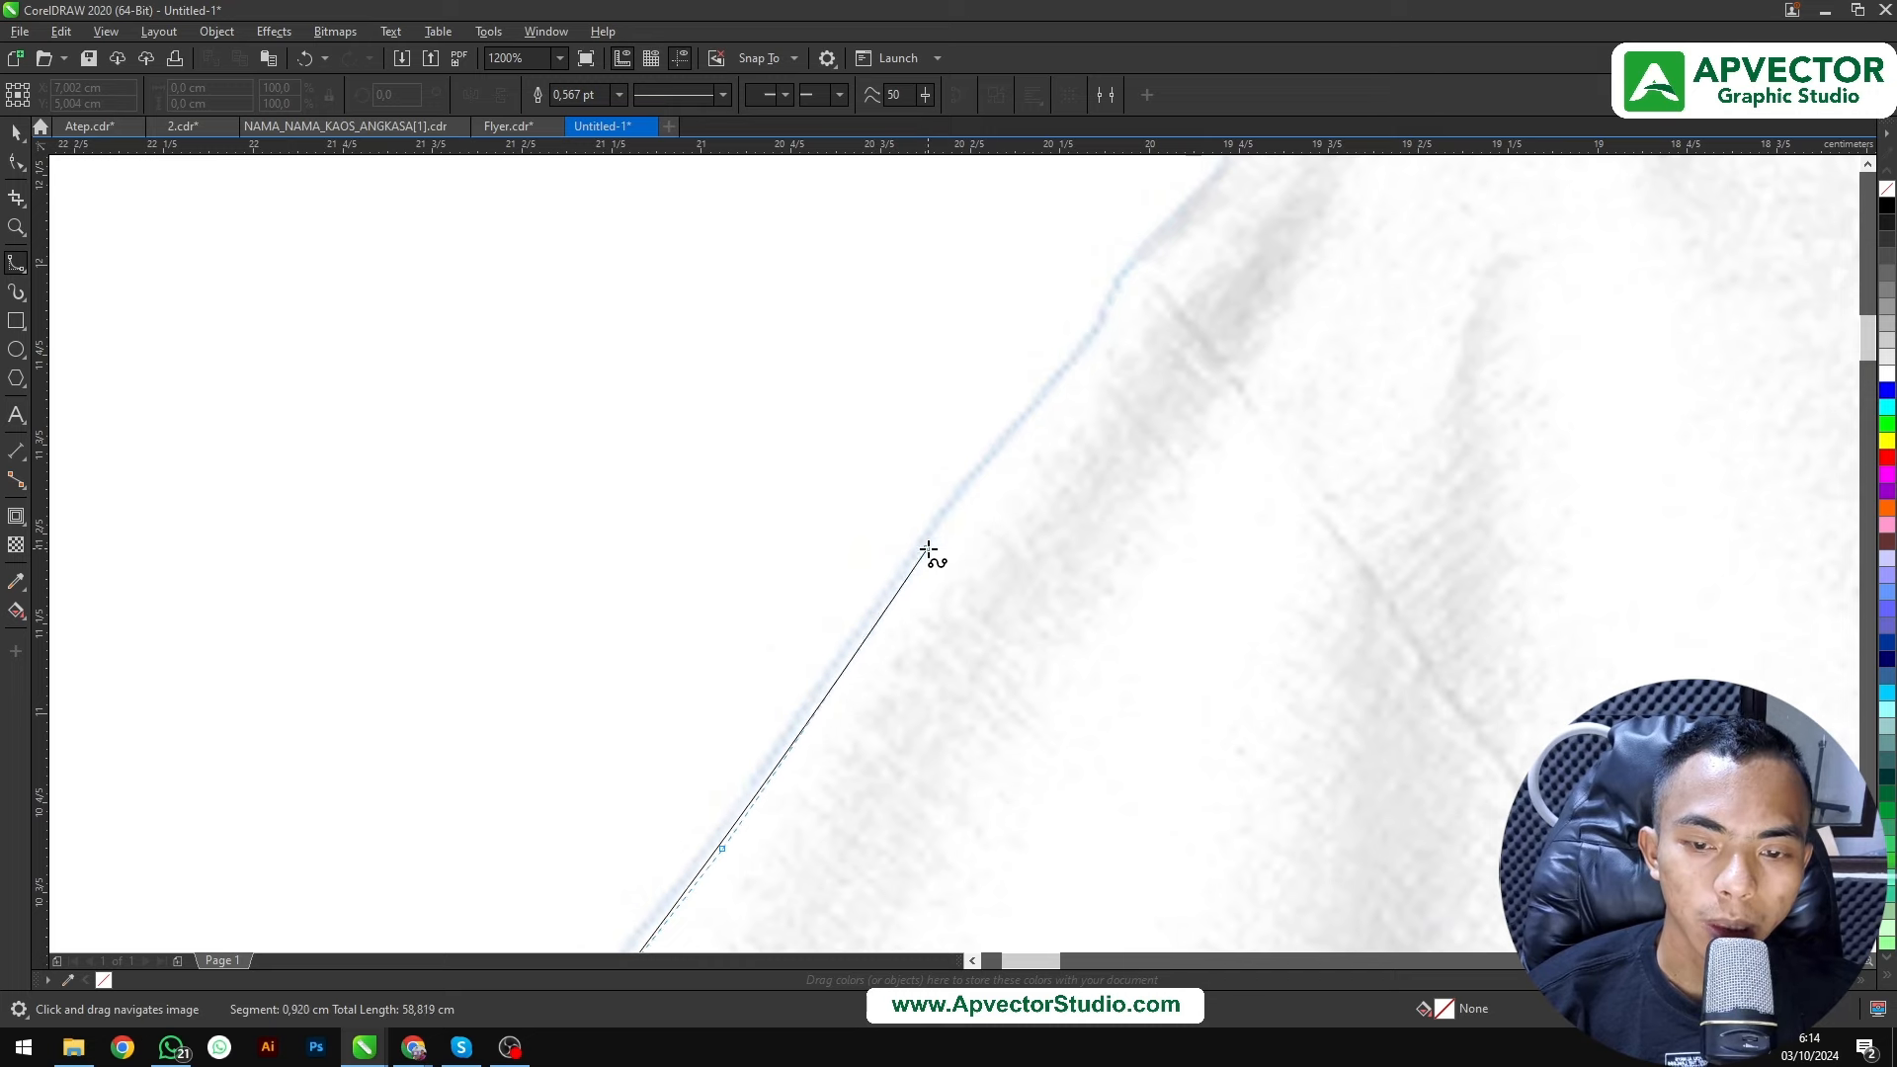
Follow the small notch at the left-hand shoulder seam and continue the B-Spline outline above it
{"action": "scroll", "coordinate": [889, 606], "scroll_direction": "up", "scroll_amount": 1}
{"action": "left_click", "coordinate": [962, 549]}
{"action": "left_click", "coordinate": [1006, 491]}
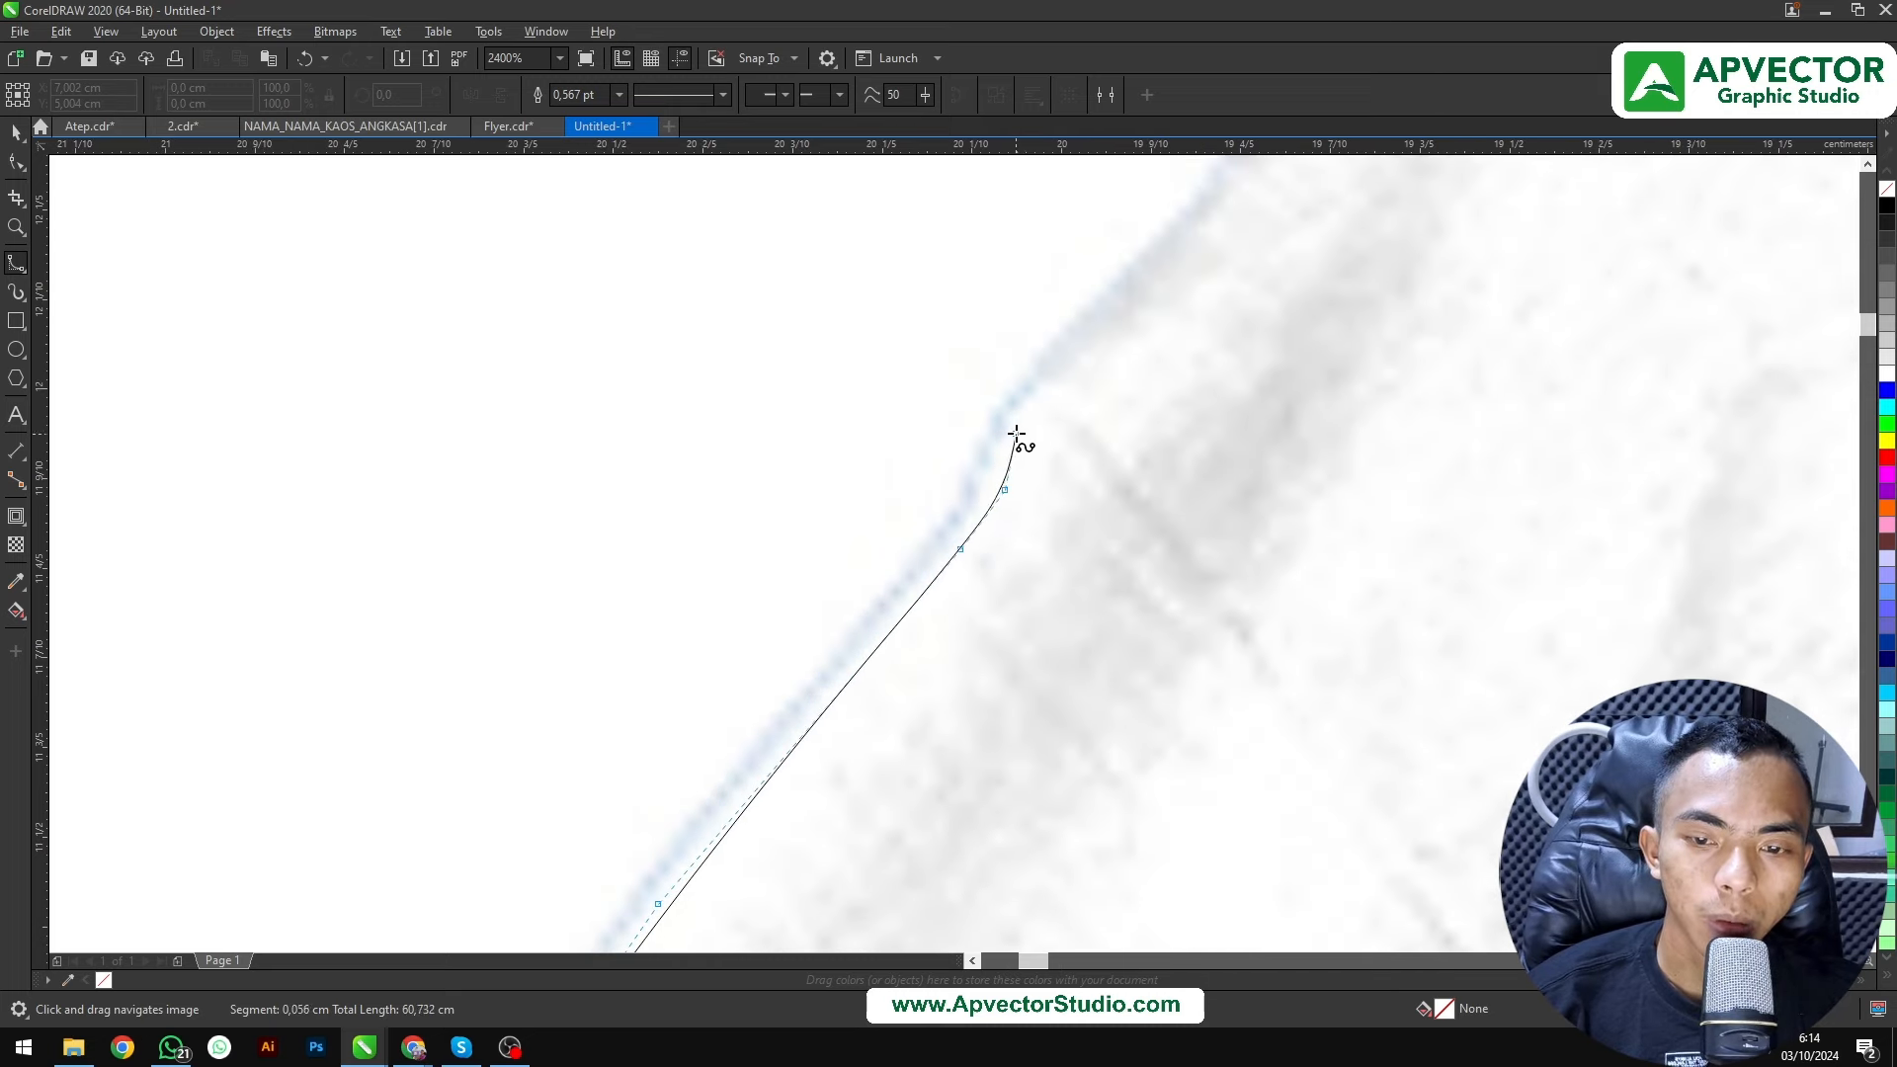
{"action": "left_click", "coordinate": [1031, 412]}
{"action": "left_click_drag", "start_coordinate": [1130, 356], "coordinate": [982, 494]}
{"action": "left_click_drag", "start_coordinate": [1120, 283], "coordinate": [935, 483]}
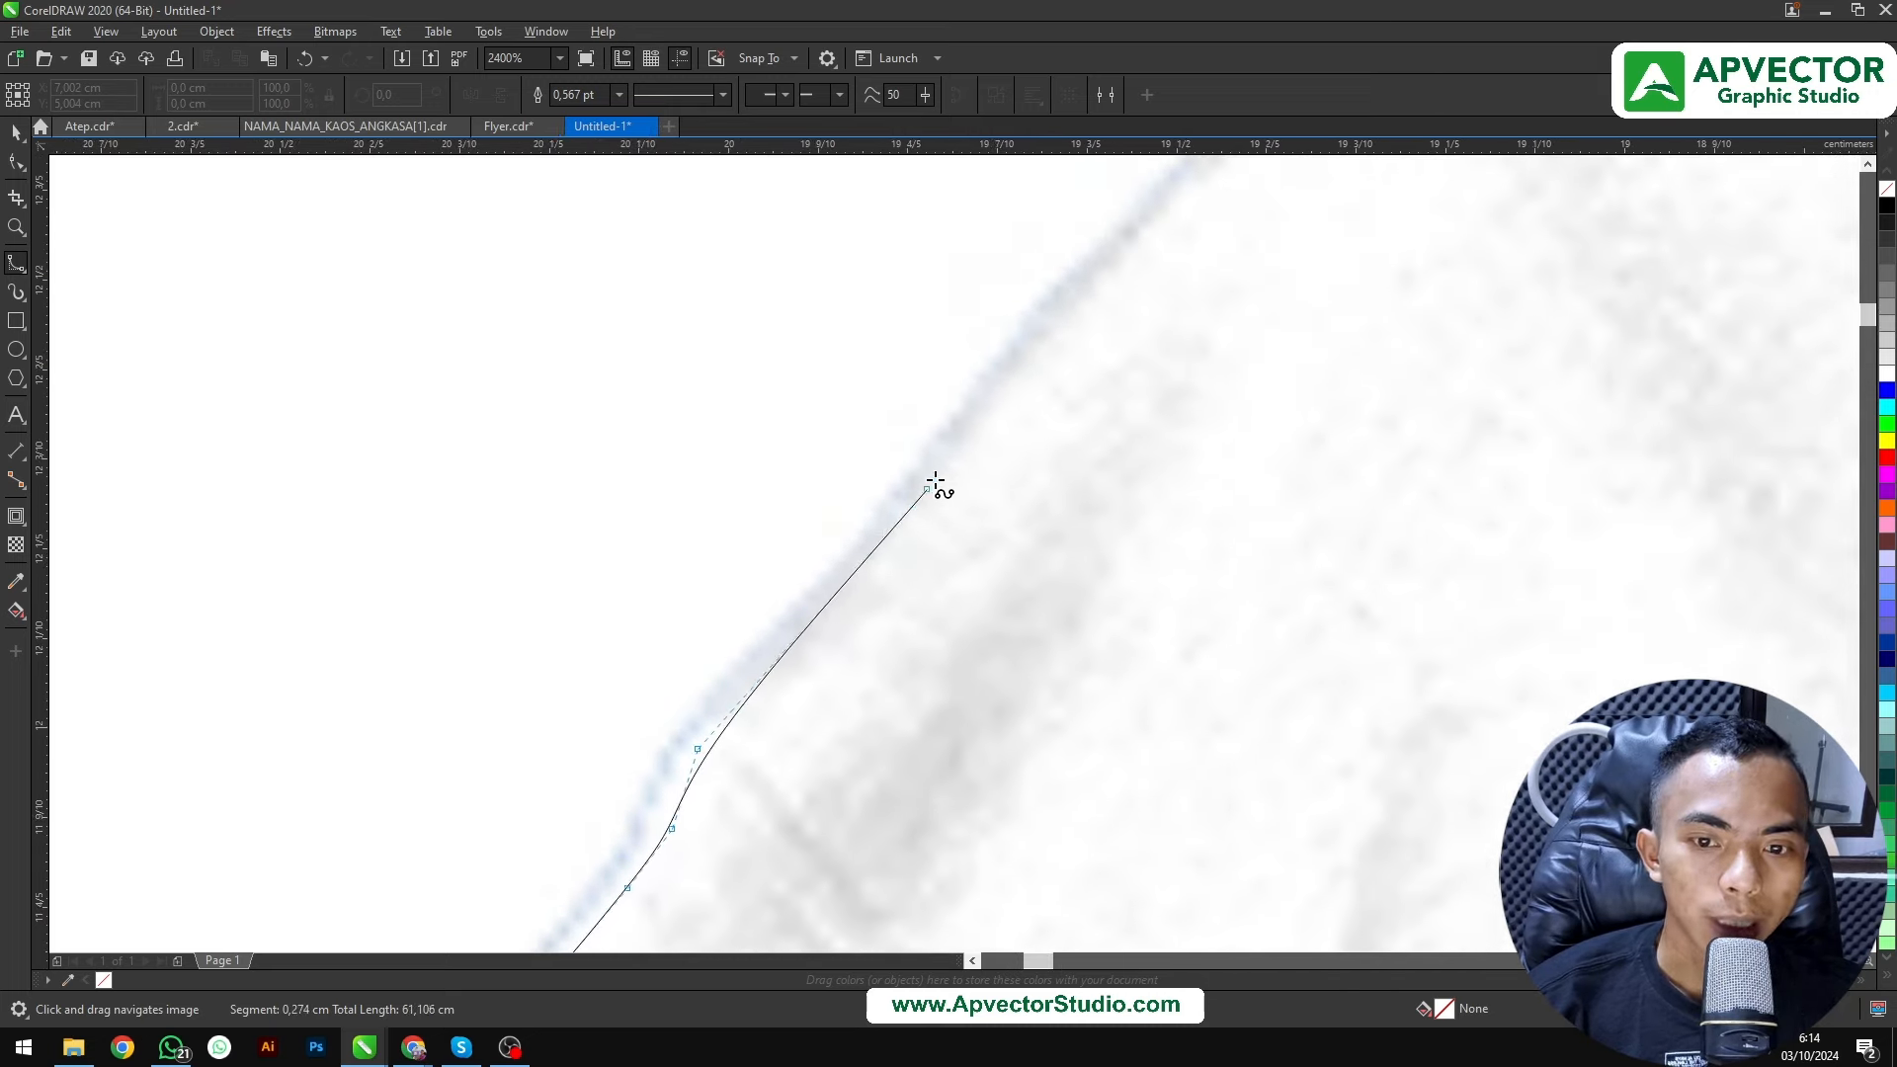
{"action": "left_click", "coordinate": [962, 439]}
Trace the left-hand shoulder slope from above the sleeve seam to the collar's edge with the B-Spline outline
{"action": "left_click_drag", "start_coordinate": [1168, 241], "coordinate": [753, 624]}
{"action": "scroll", "coordinate": [755, 623], "scroll_direction": "down", "scroll_amount": 2}
{"action": "scroll", "coordinate": [808, 574], "scroll_direction": "up", "scroll_amount": 2}
{"action": "left_click", "coordinate": [809, 572]}
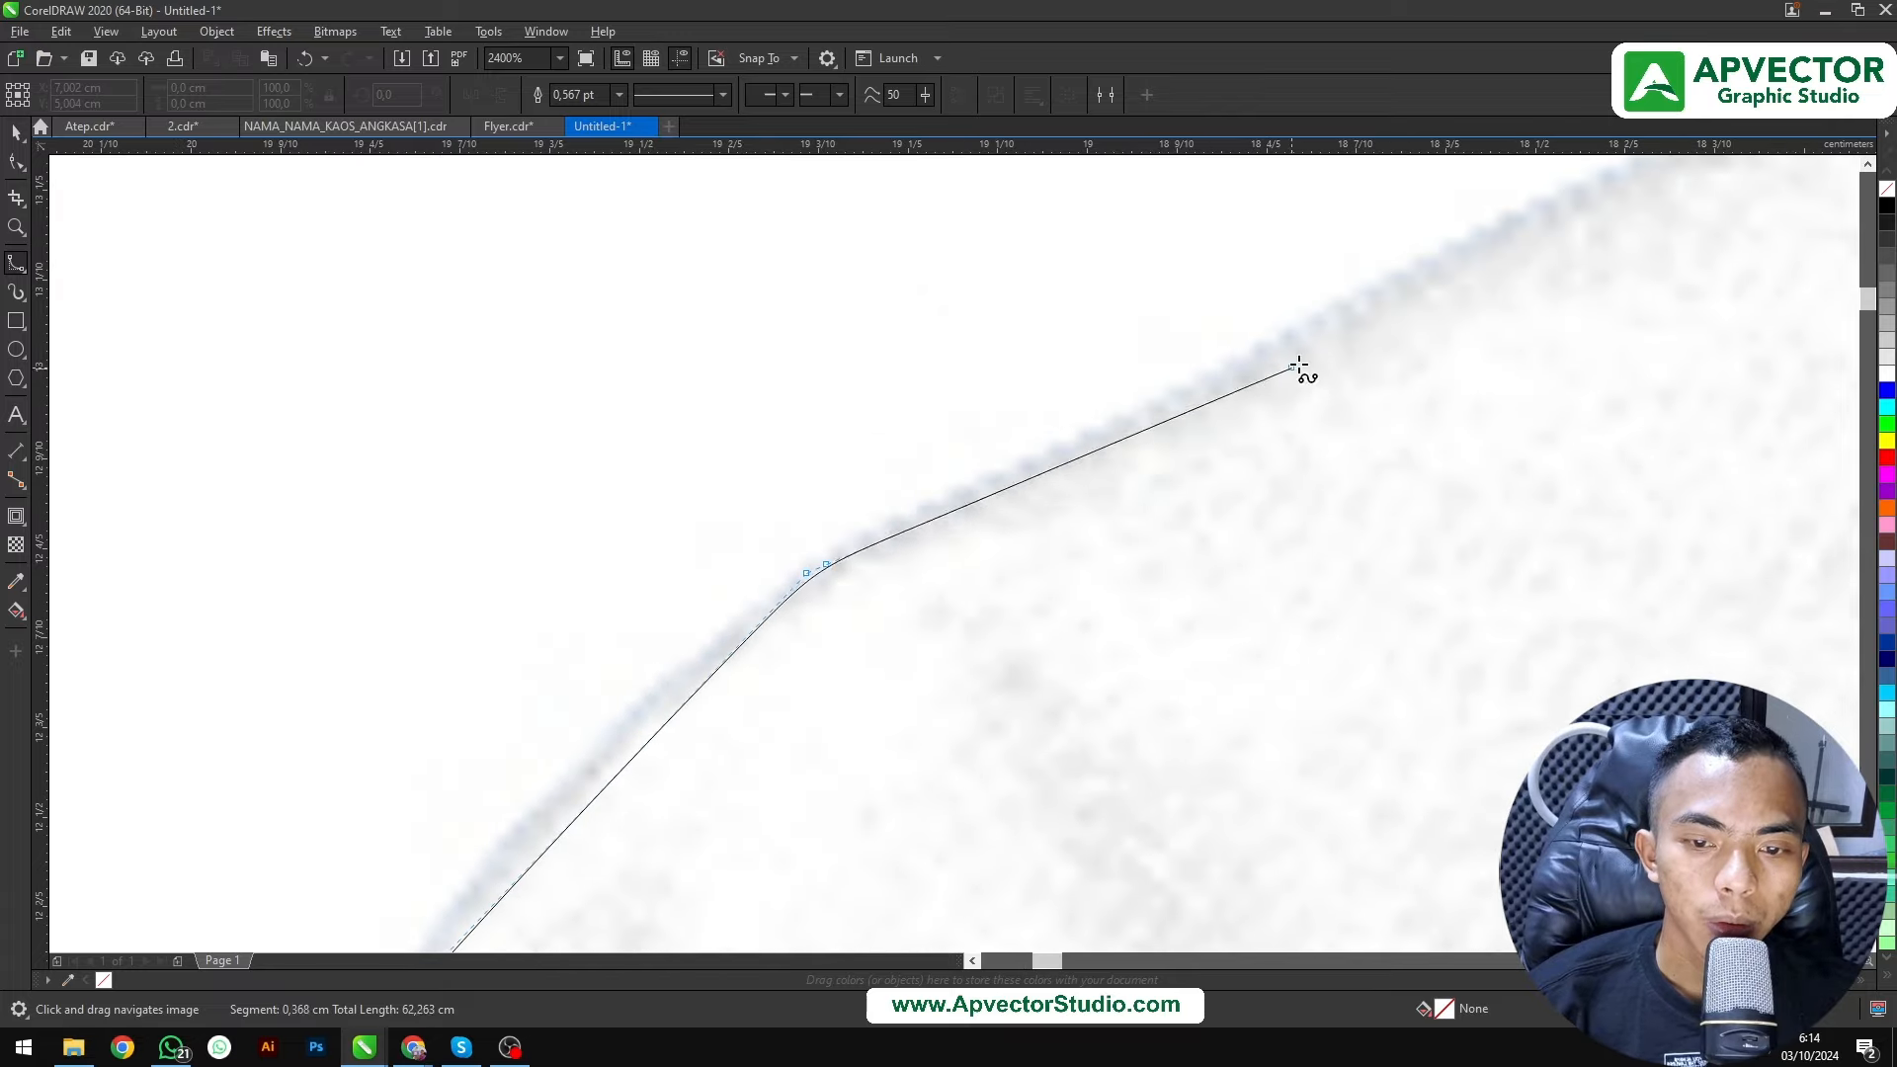
{"action": "left_click_drag", "start_coordinate": [1374, 331], "coordinate": [512, 665]}
{"action": "left_click", "coordinate": [1096, 388]}
{"action": "left_click_drag", "start_coordinate": [1362, 279], "coordinate": [409, 653]}
{"action": "scroll", "coordinate": [410, 652], "scroll_direction": "down", "scroll_amount": 1}
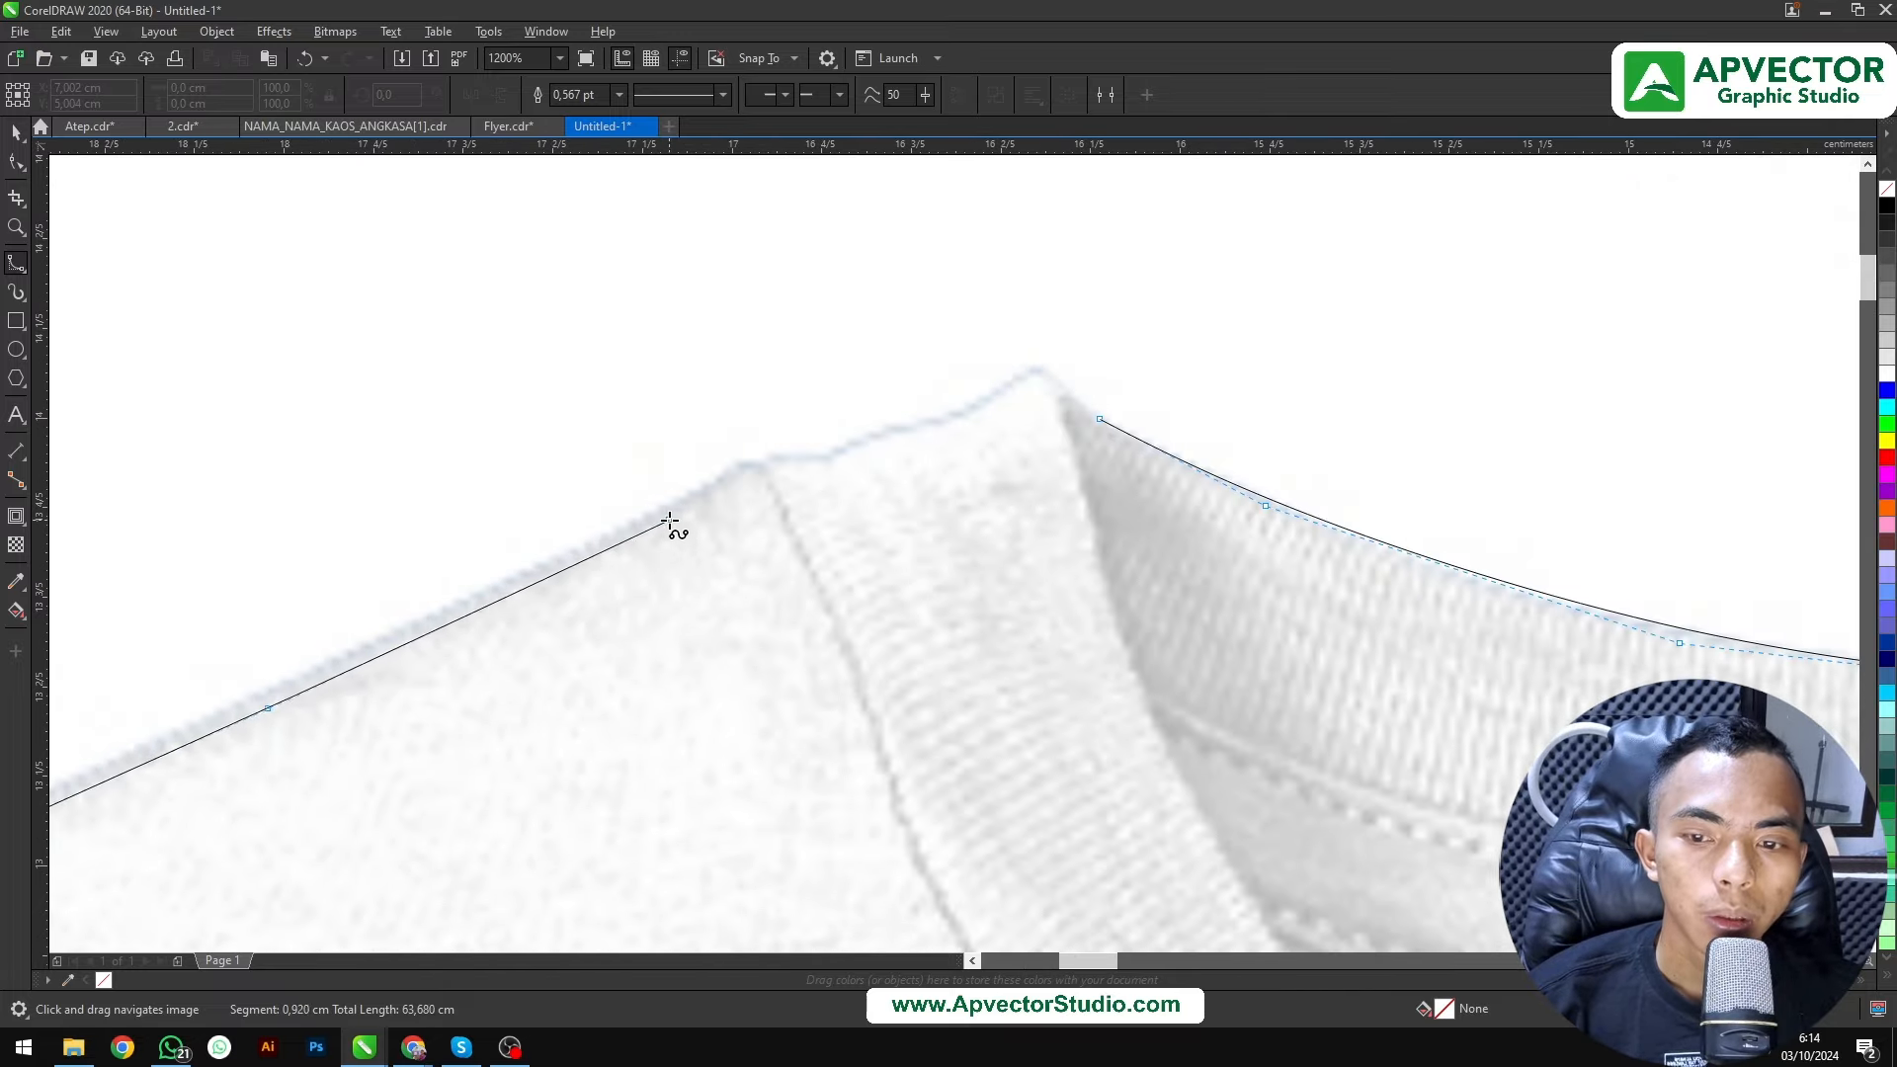
{"action": "left_click", "coordinate": [697, 497]}
Follow the collar band's top edge over its peak and close the B-Spline outline at its starting point on the neckline
{"action": "left_click", "coordinate": [761, 464]}
{"action": "left_click", "coordinate": [799, 476]}
{"action": "left_click", "coordinate": [915, 441]}
{"action": "left_click", "coordinate": [986, 426]}
{"action": "left_click", "coordinate": [1030, 384]}
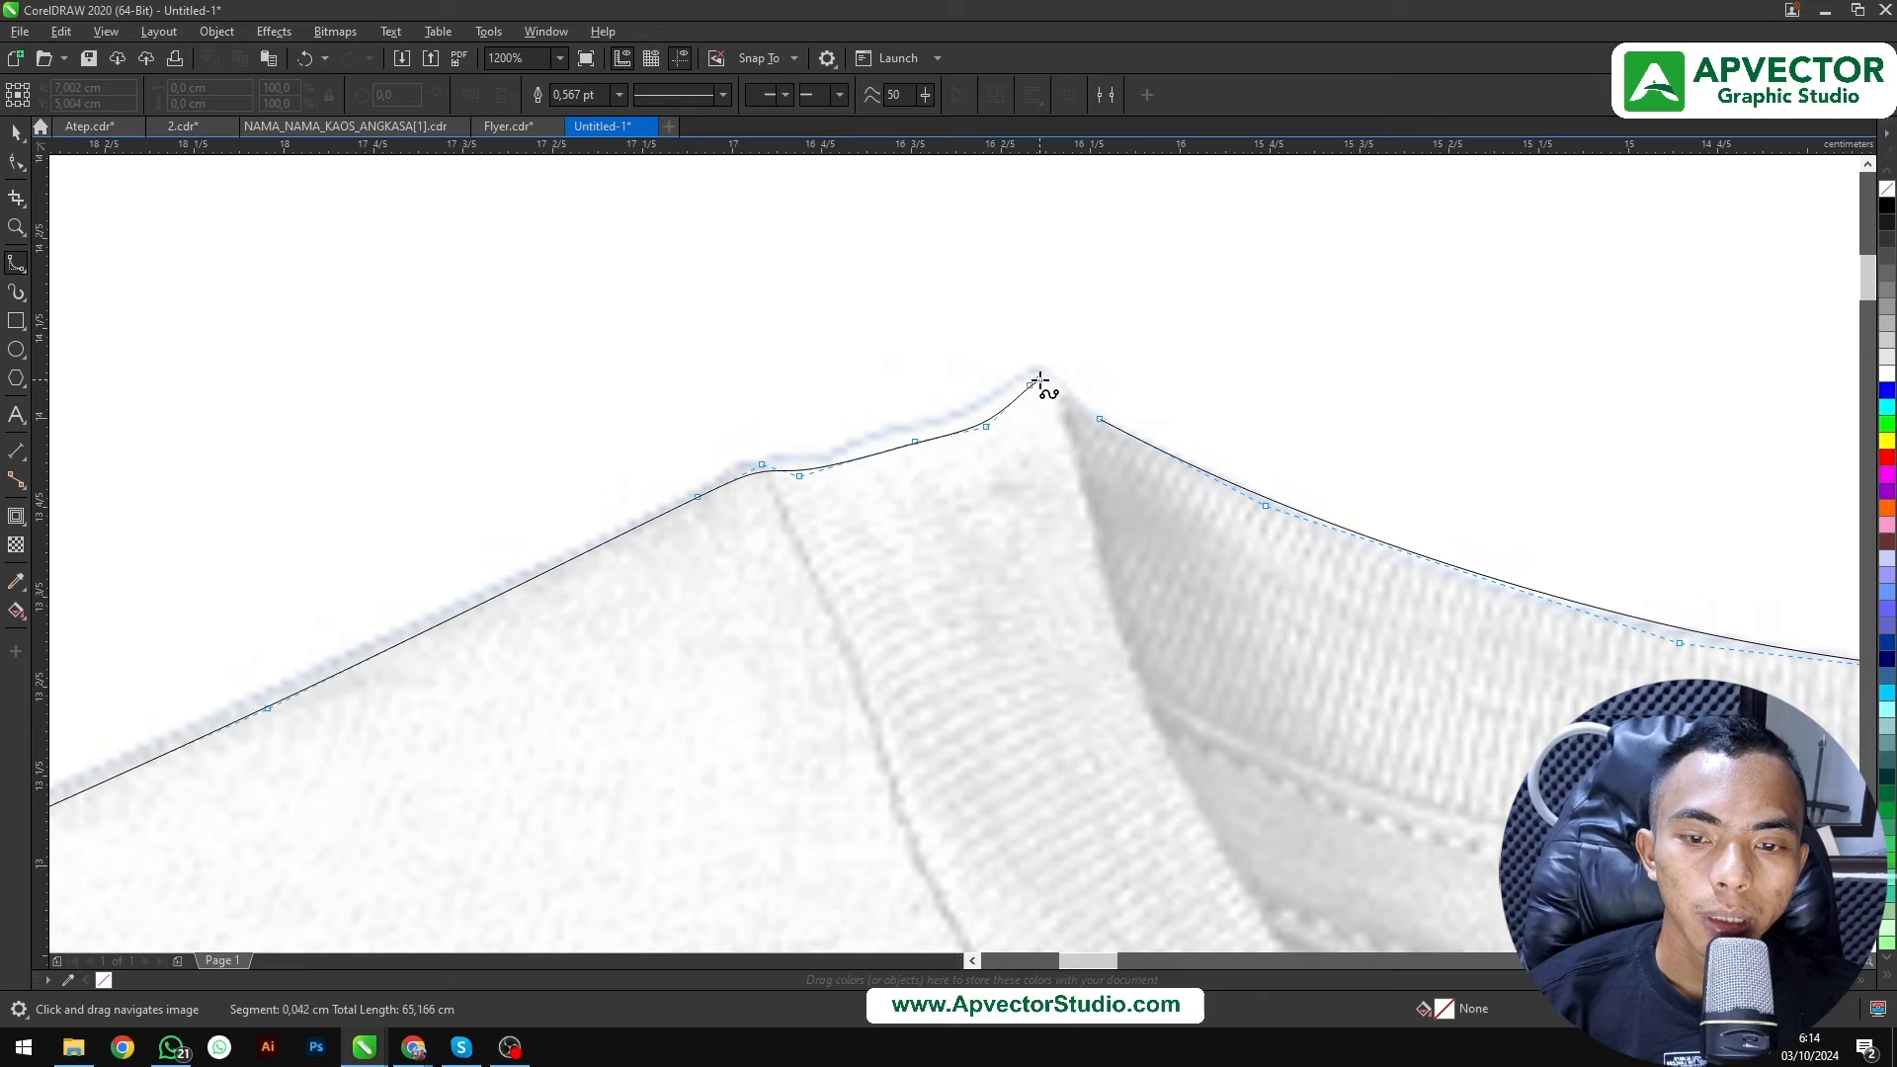
{"action": "left_click", "coordinate": [1042, 379]}
{"action": "left_click", "coordinate": [1052, 391]}
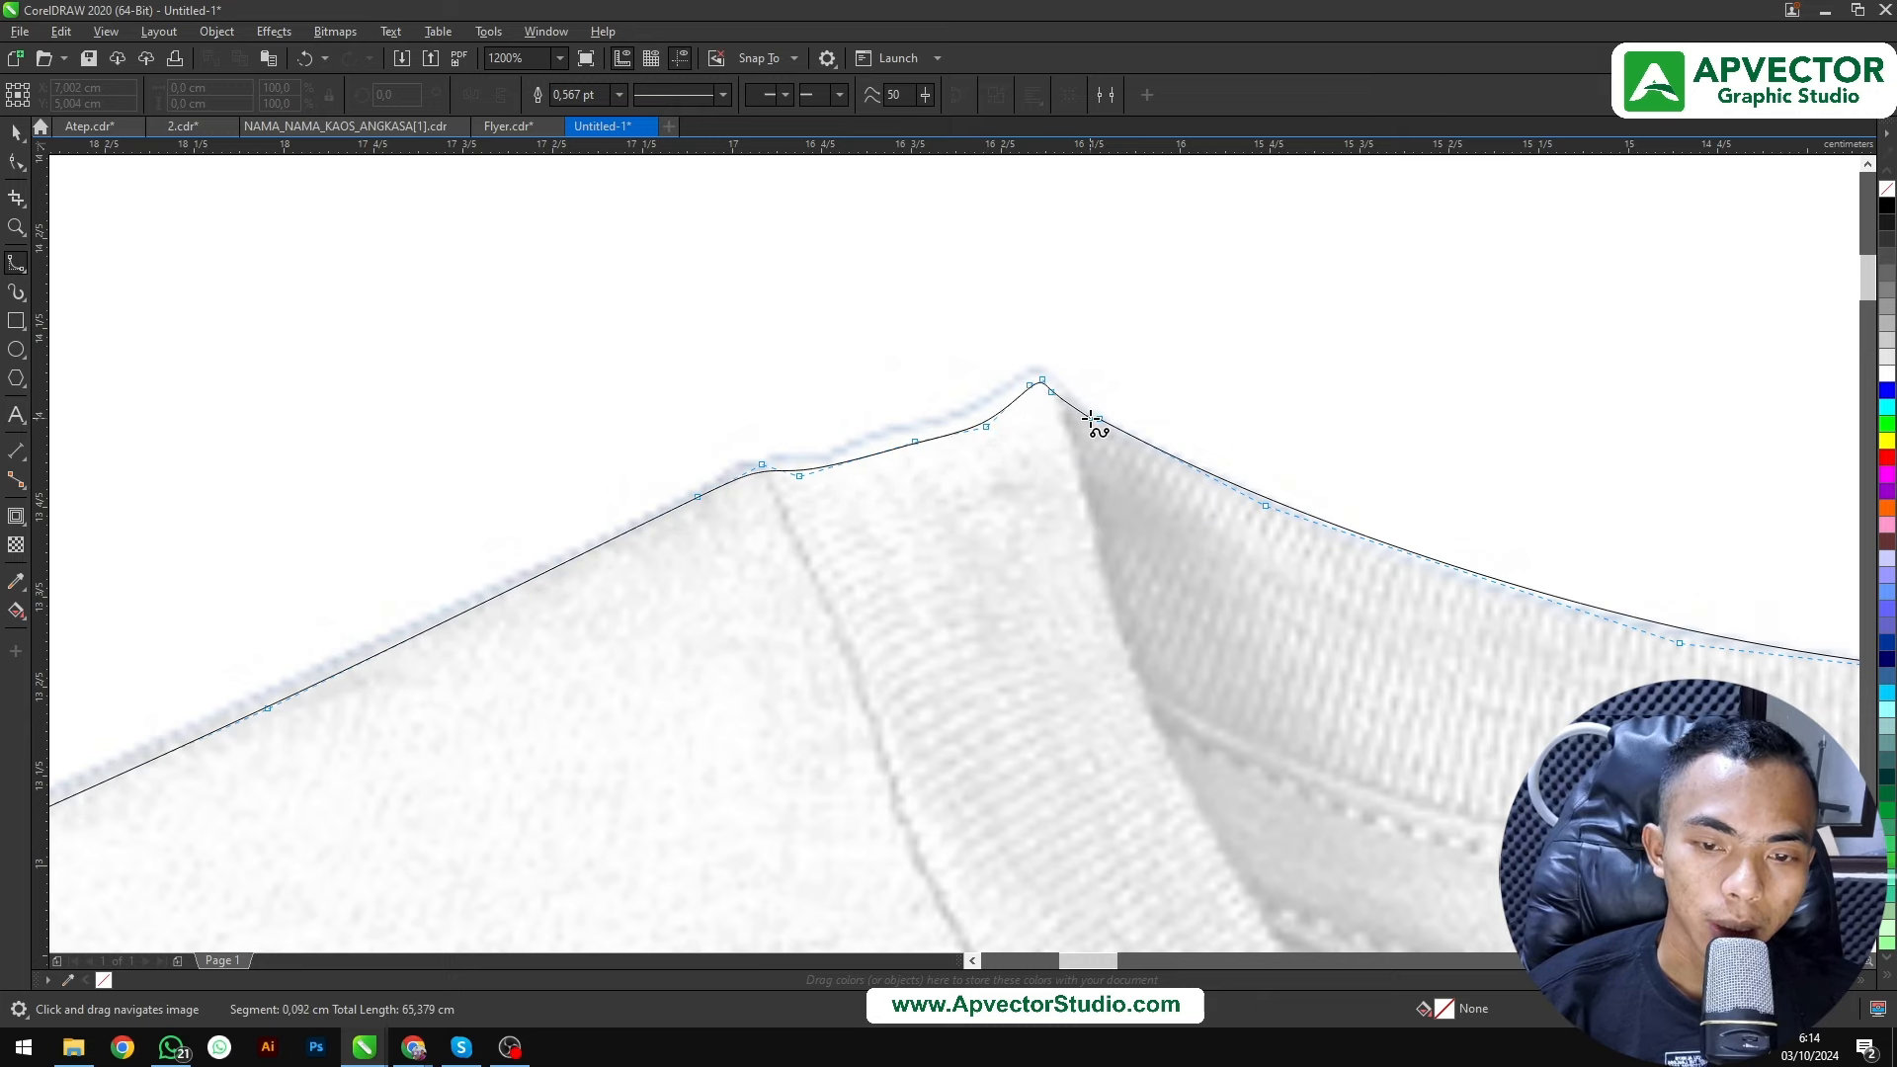
{"action": "left_click", "coordinate": [1096, 419]}
{"action": "scroll", "coordinate": [1062, 405], "scroll_direction": "down", "scroll_amount": 4}
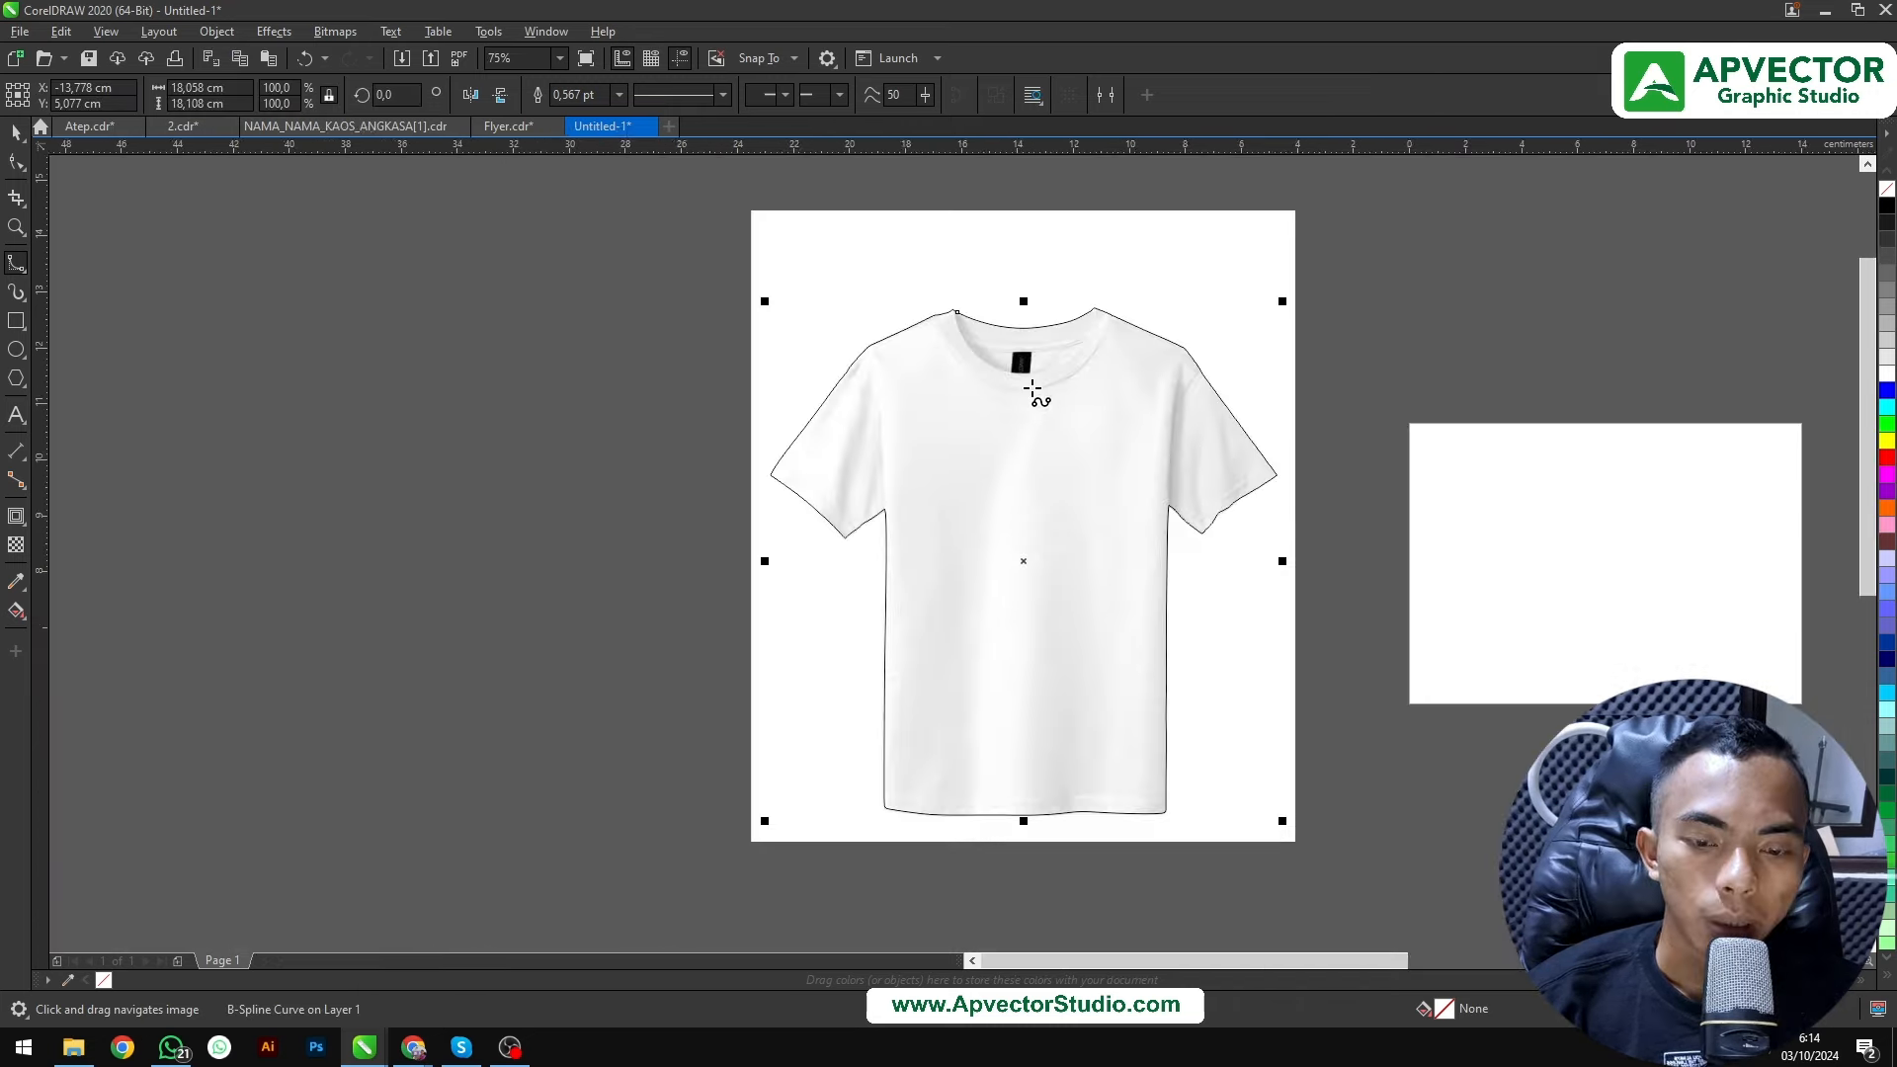
{"action": "scroll", "coordinate": [1033, 389], "scroll_direction": "up", "scroll_amount": 1}
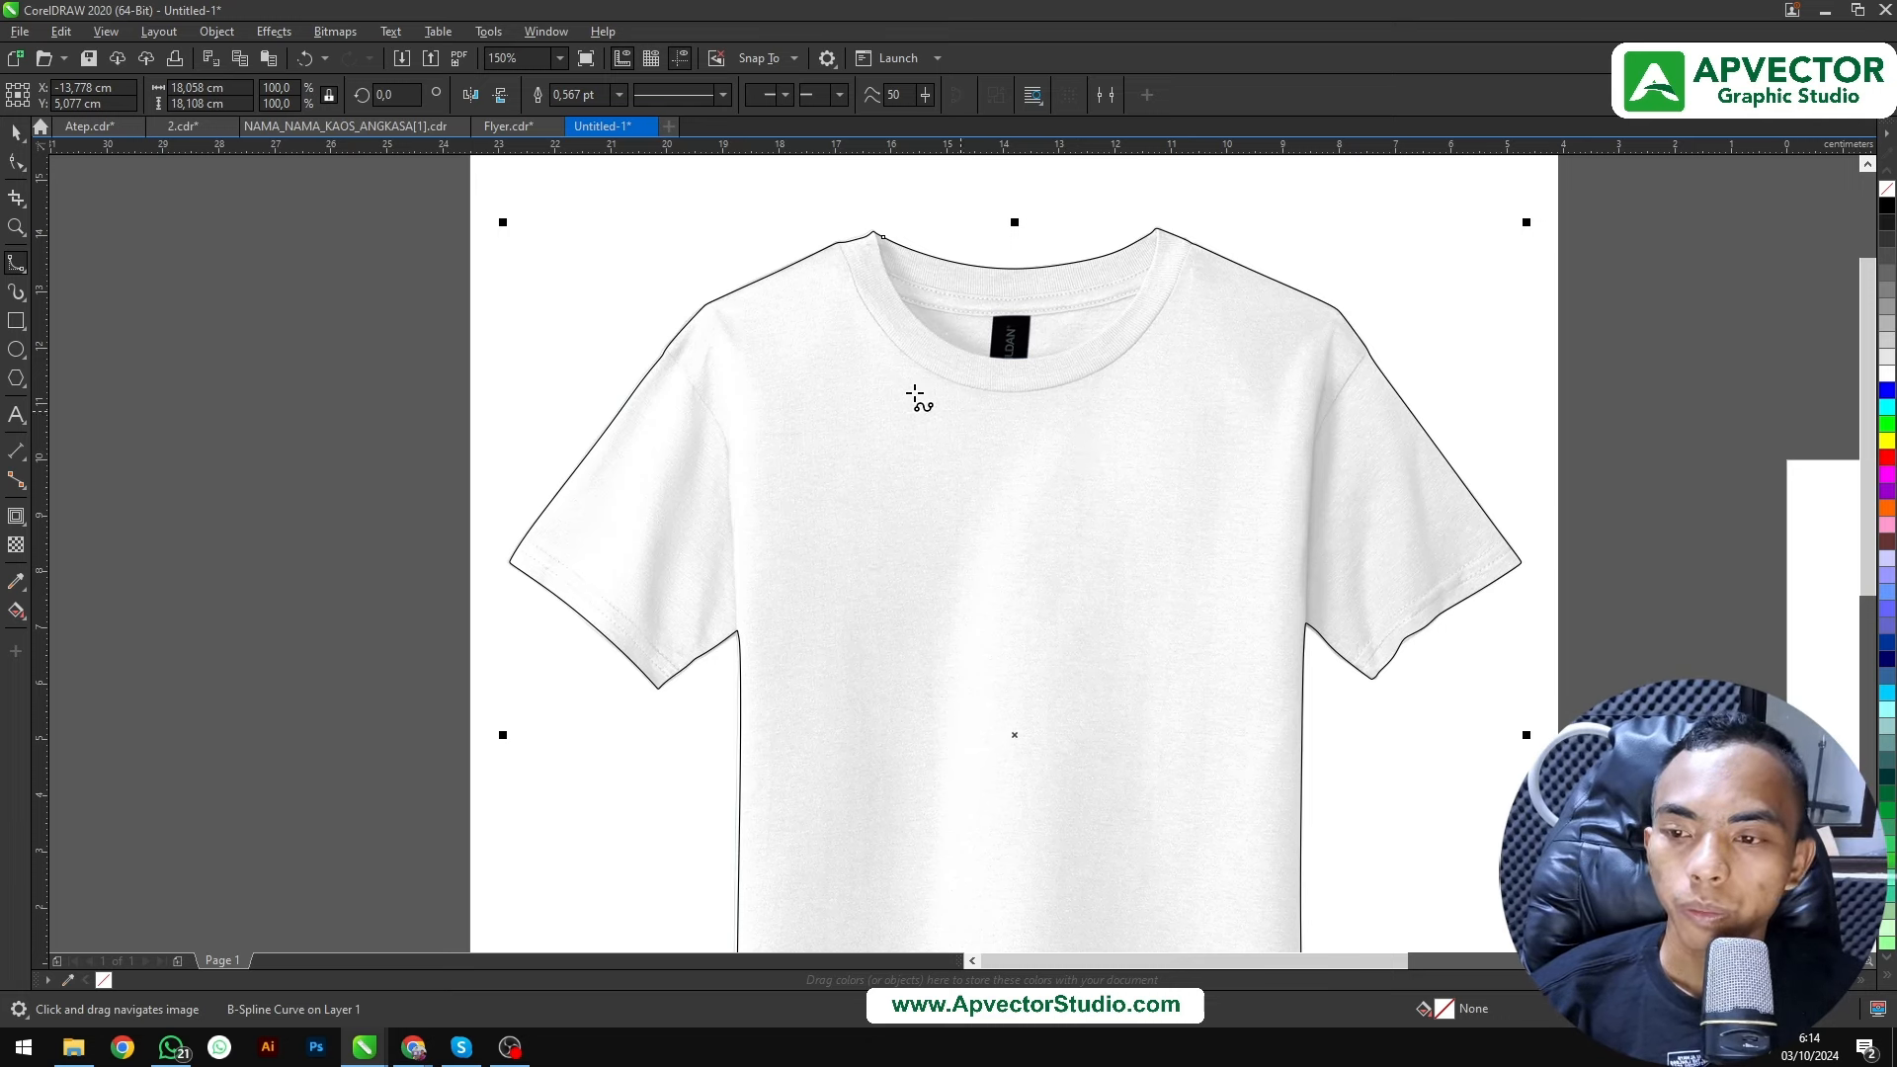
Unlock the front shirt photo behind the finished outline and clear the selection
{"action": "left_click", "coordinate": [17, 133]}
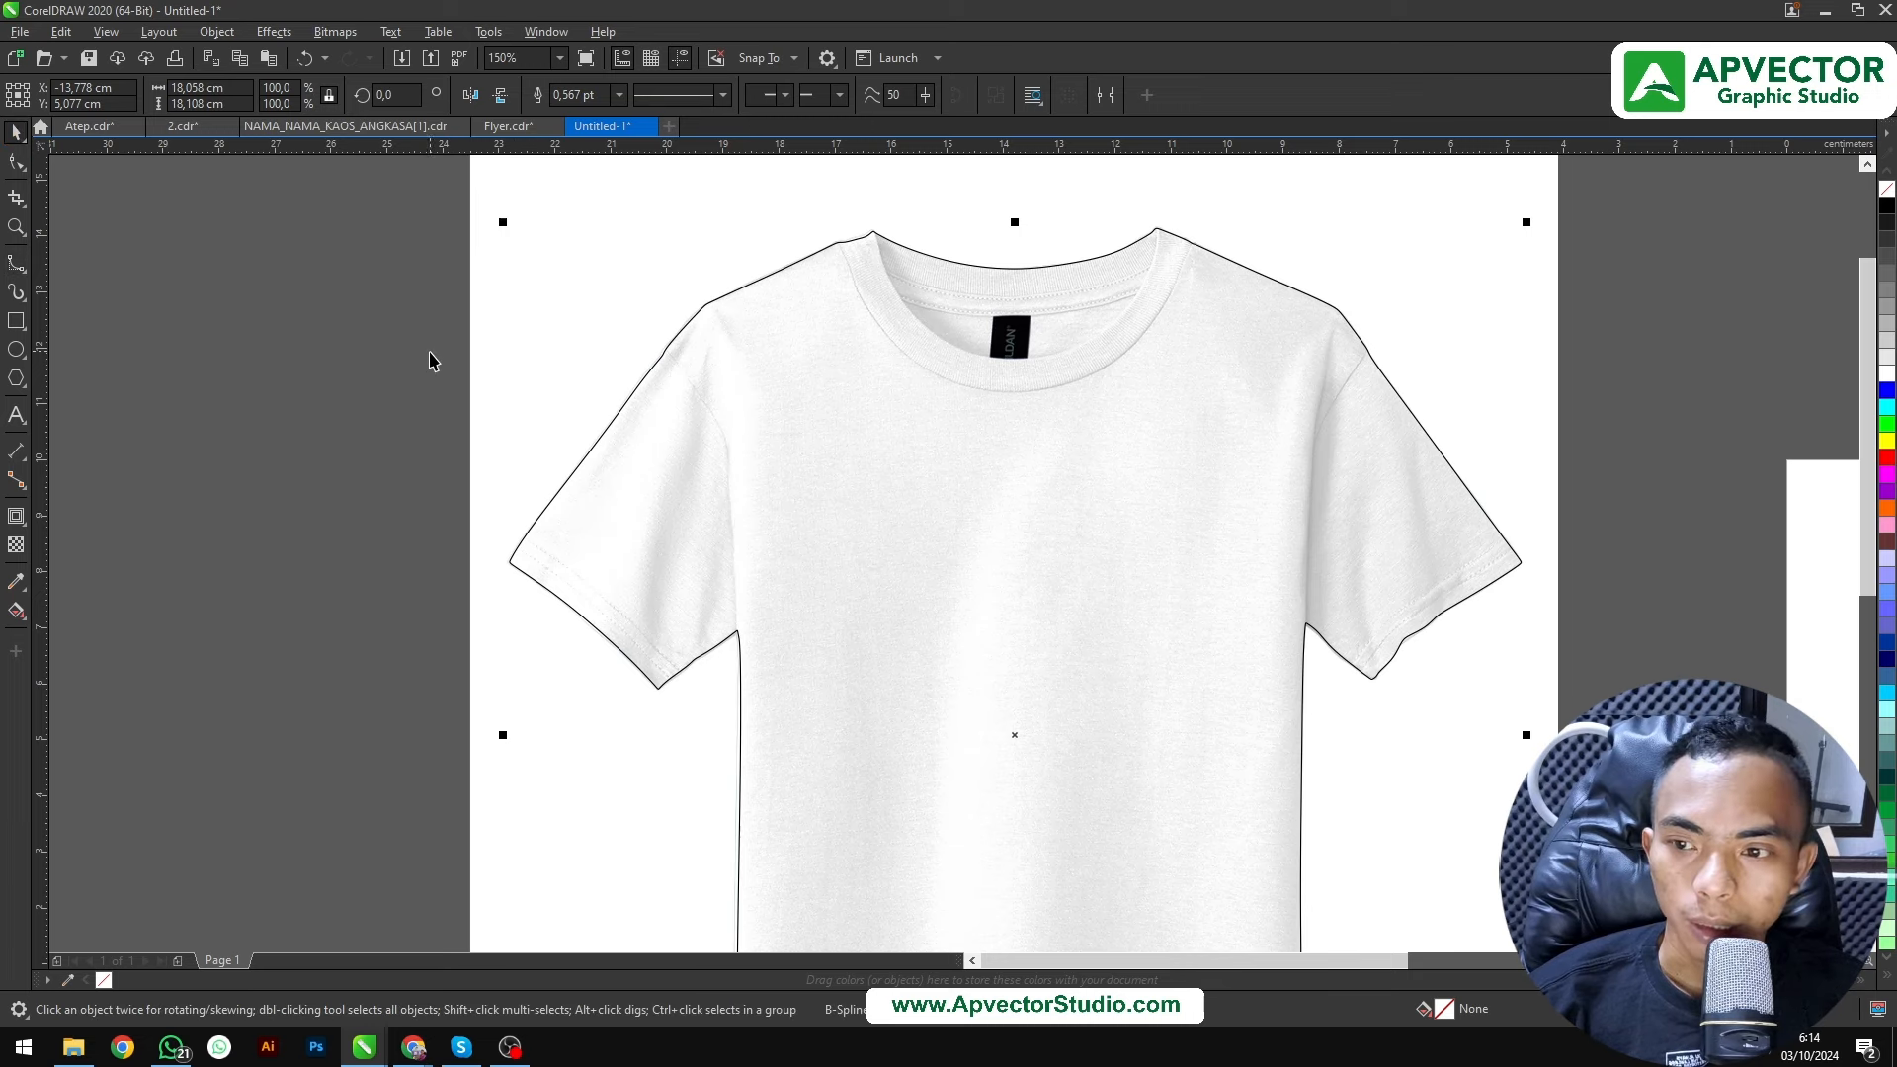
{"action": "scroll", "coordinate": [963, 341], "scroll_direction": "down", "scroll_amount": 1}
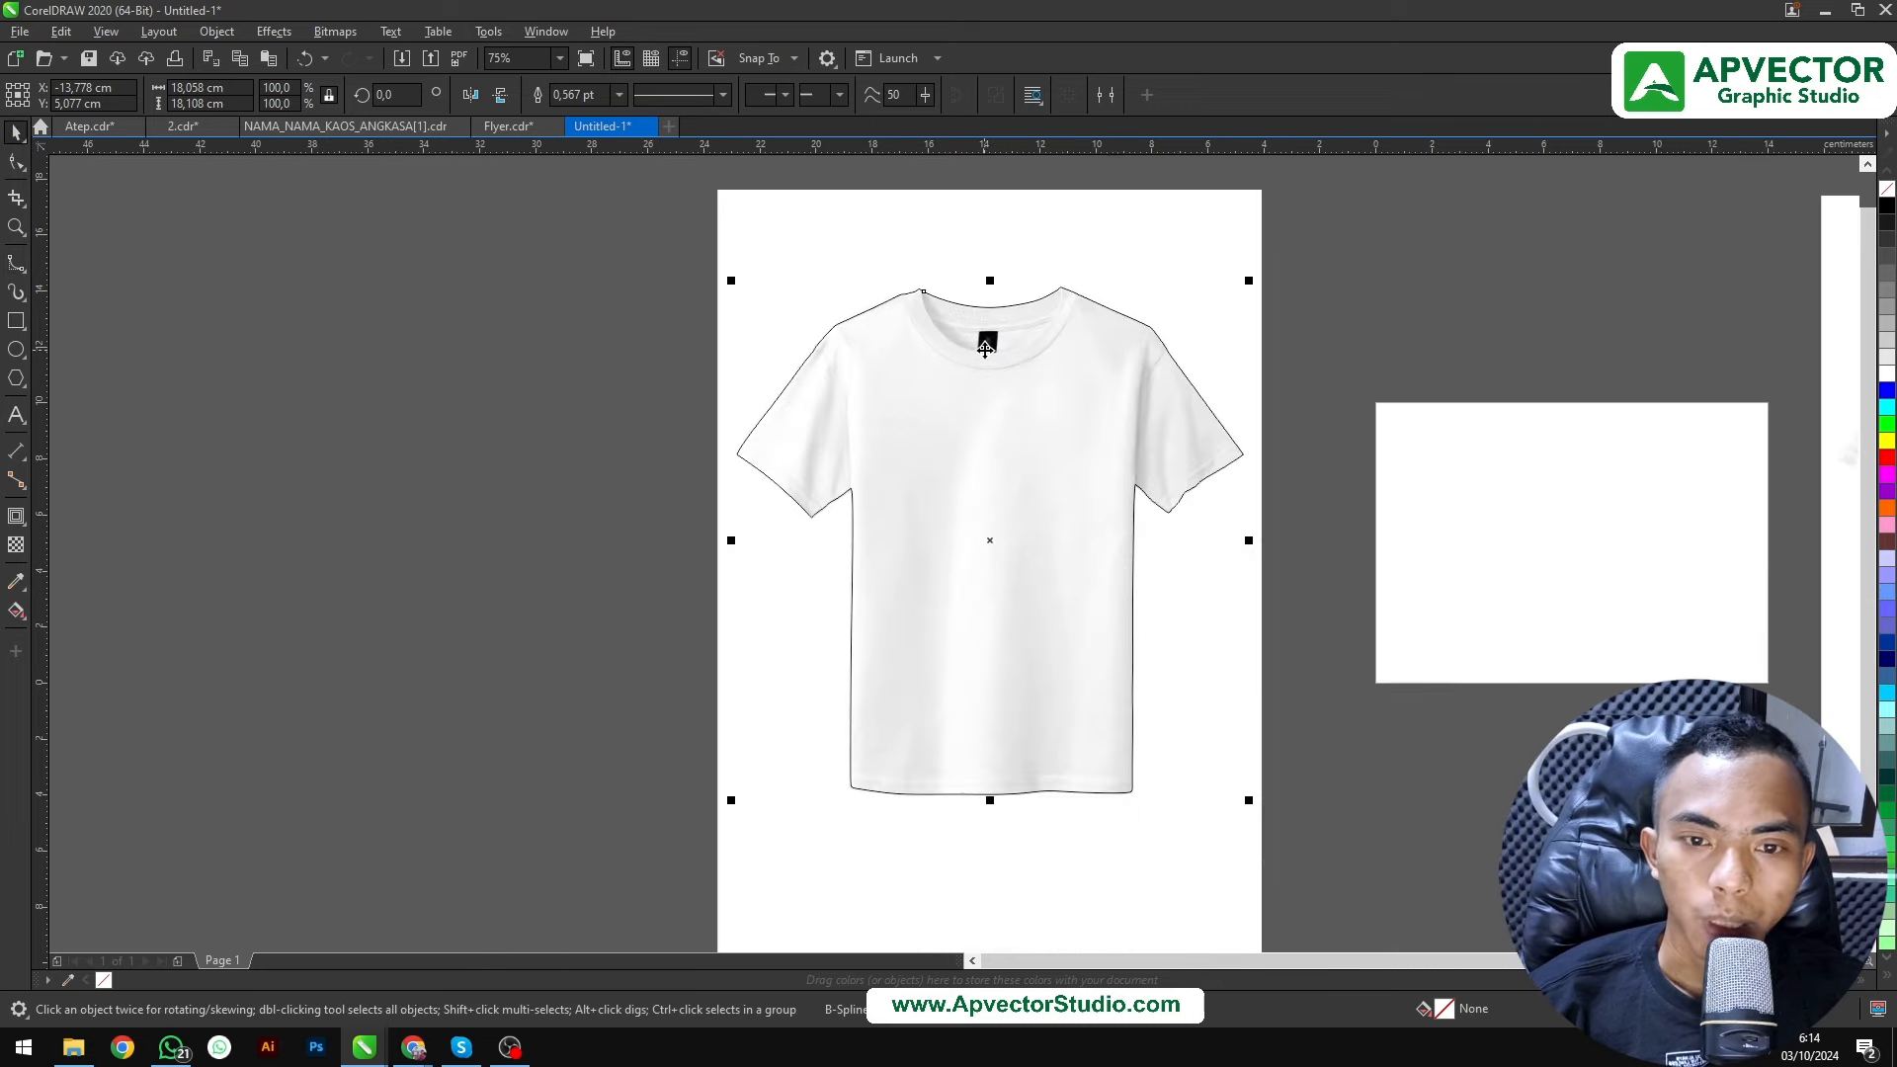
{"action": "left_click", "coordinate": [1297, 363]}
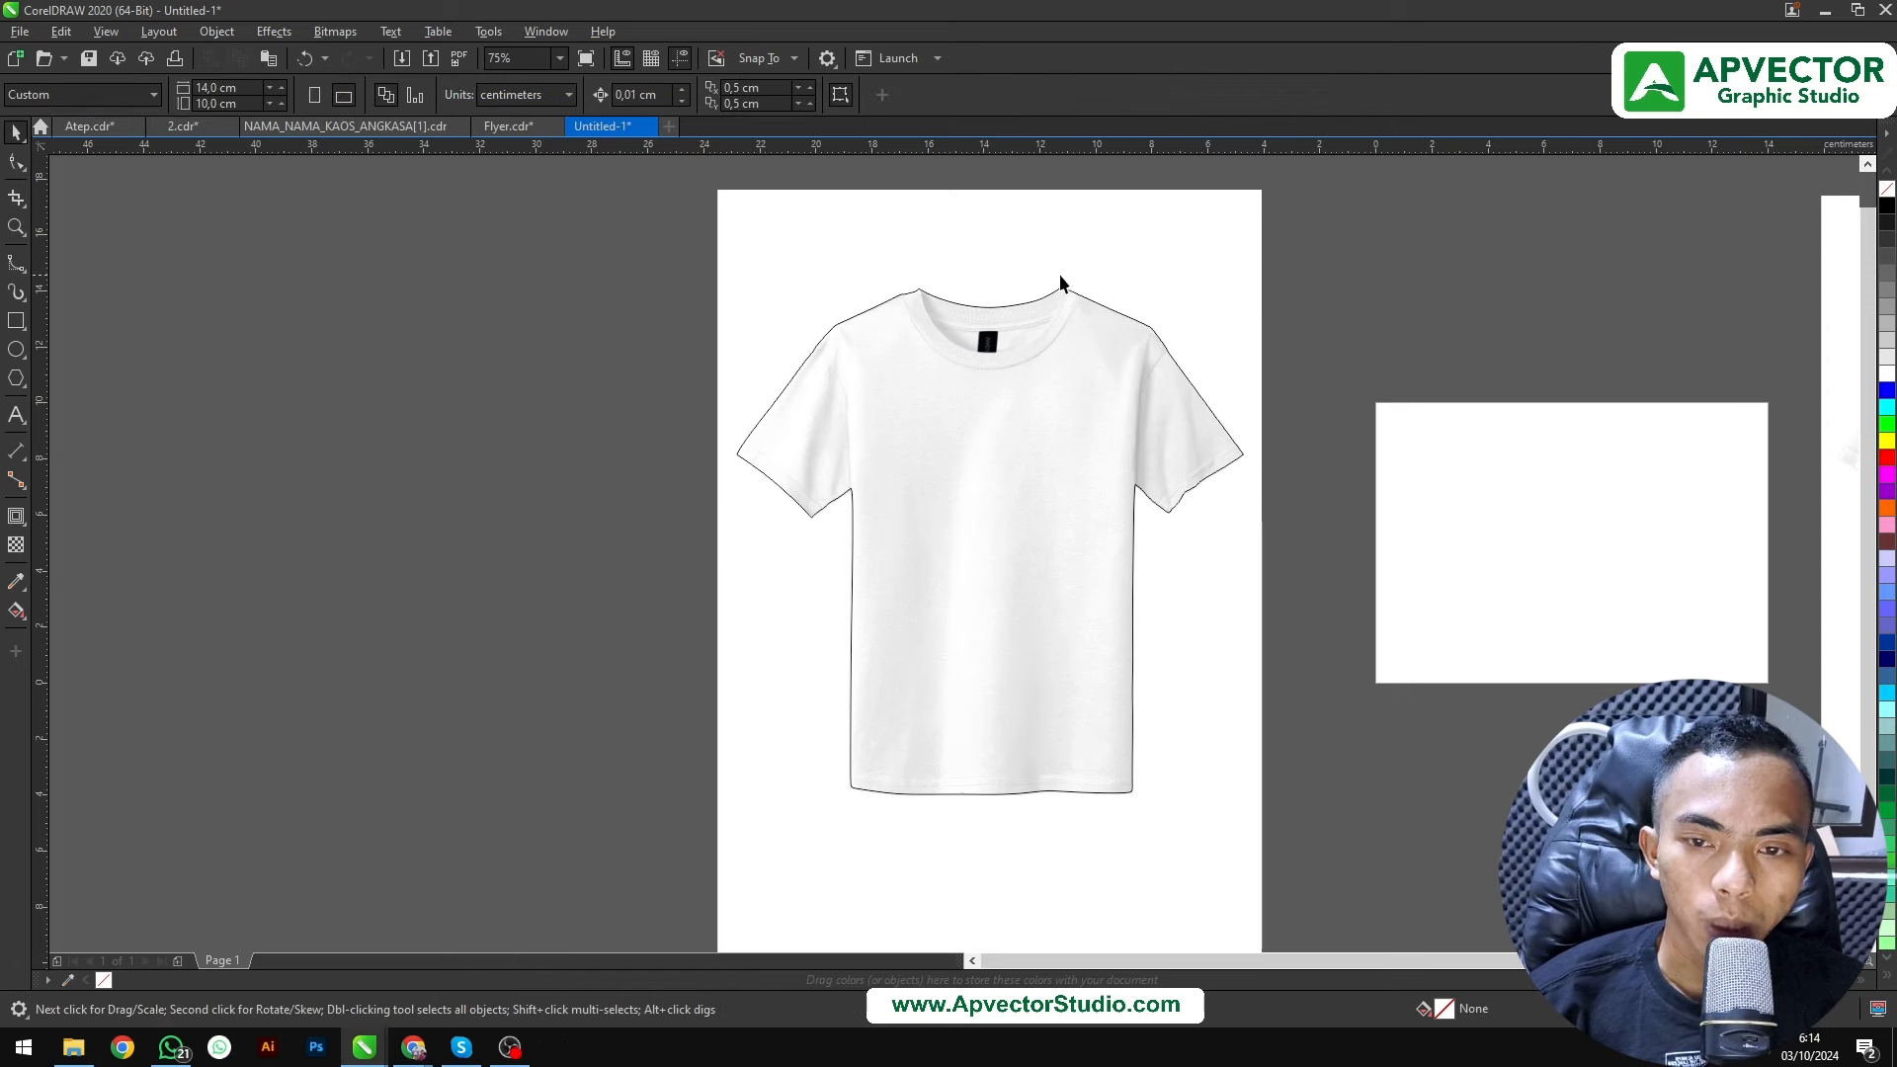
{"action": "right_click", "coordinate": [814, 239]}
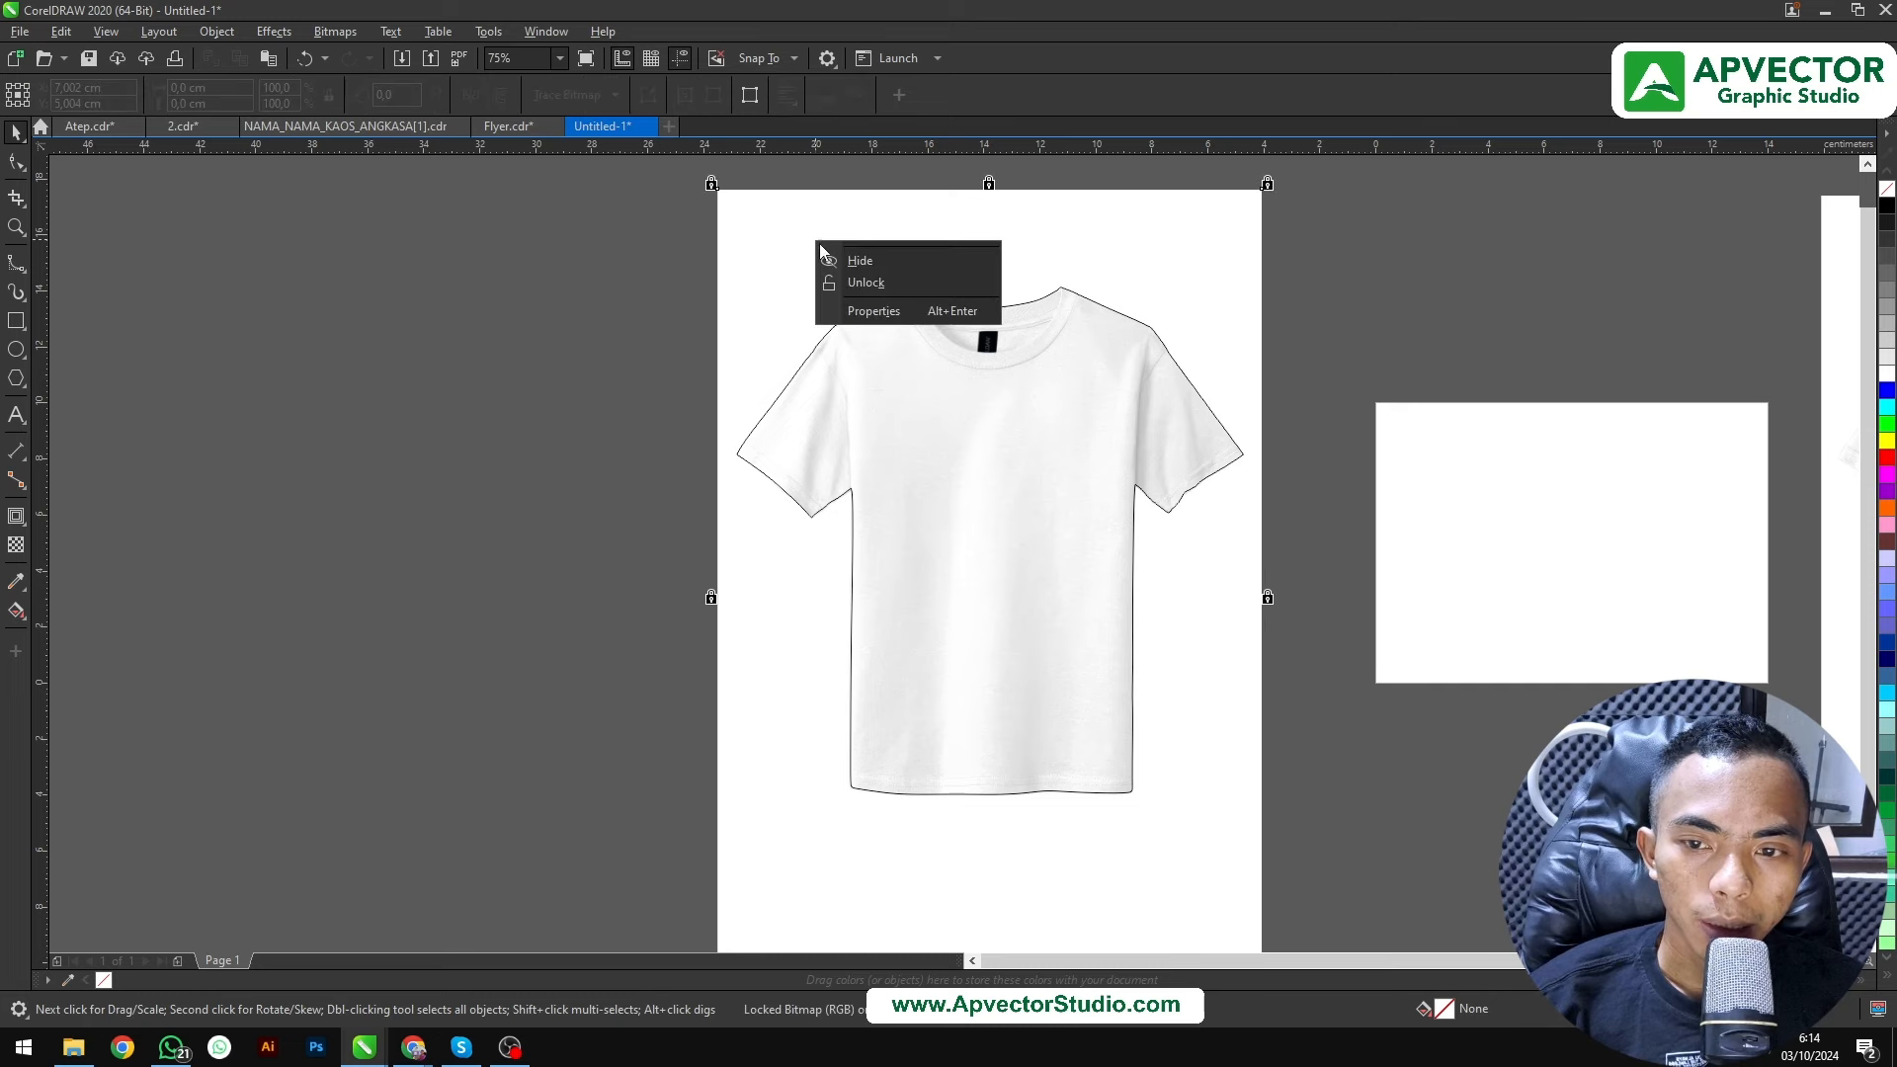
{"action": "left_click", "coordinate": [873, 283]}
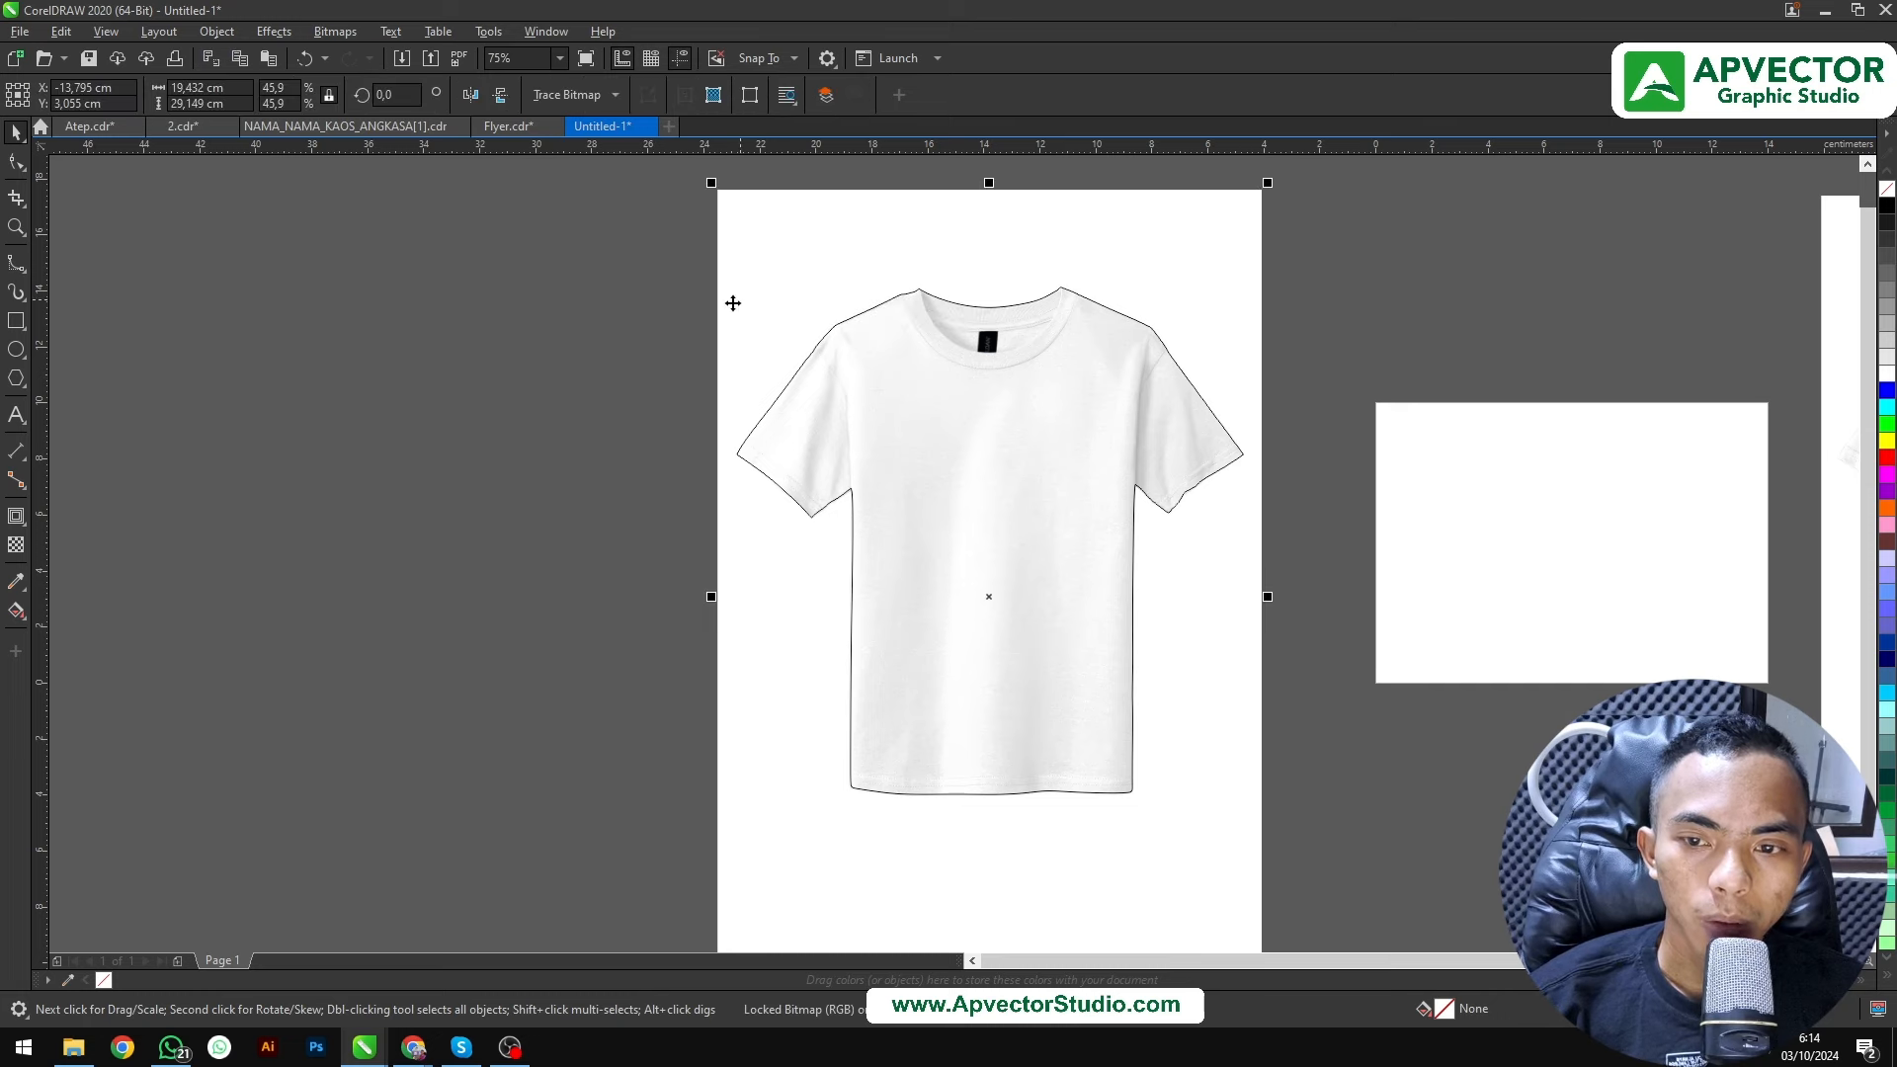
{"action": "left_click", "coordinate": [662, 328]}
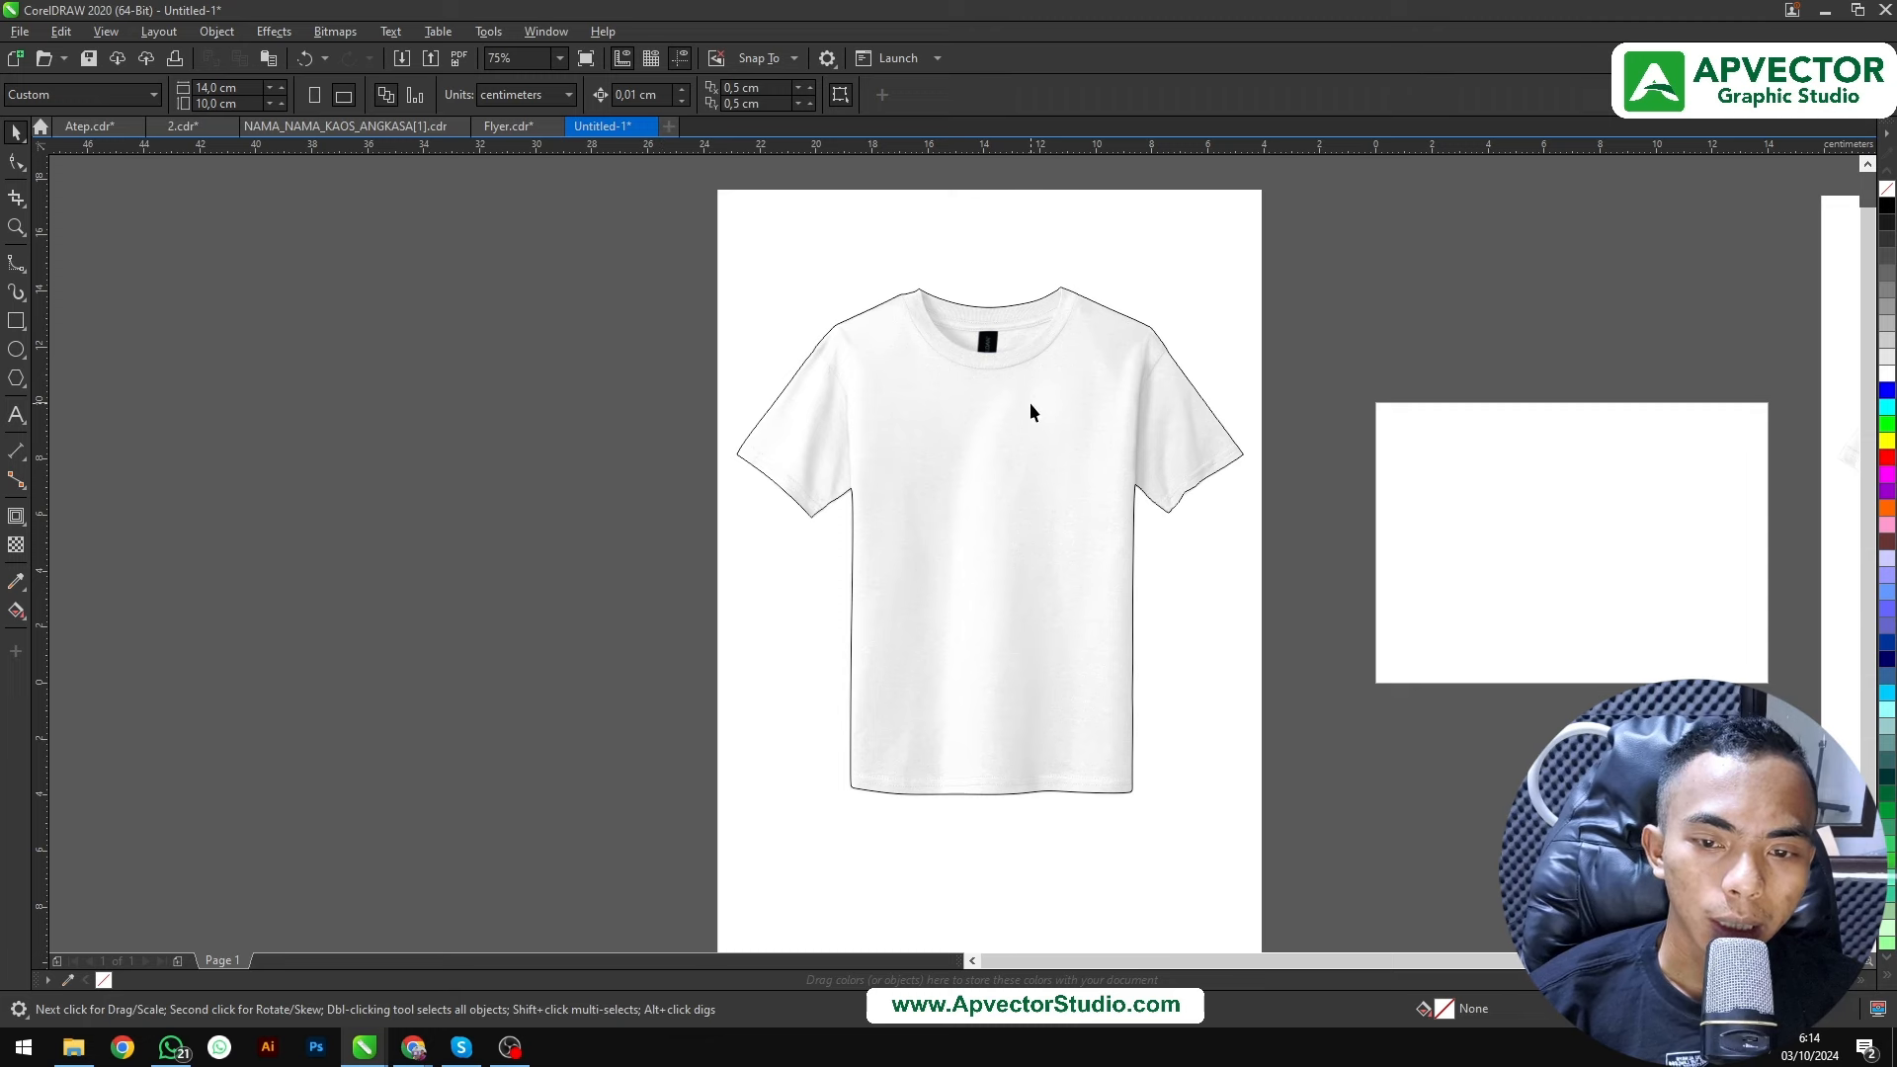
Try moving the traced outline off the front shirt photo, undo the move, and inspect the outline's control points
{"action": "left_click_drag", "start_coordinate": [991, 410], "coordinate": [1283, 382]}
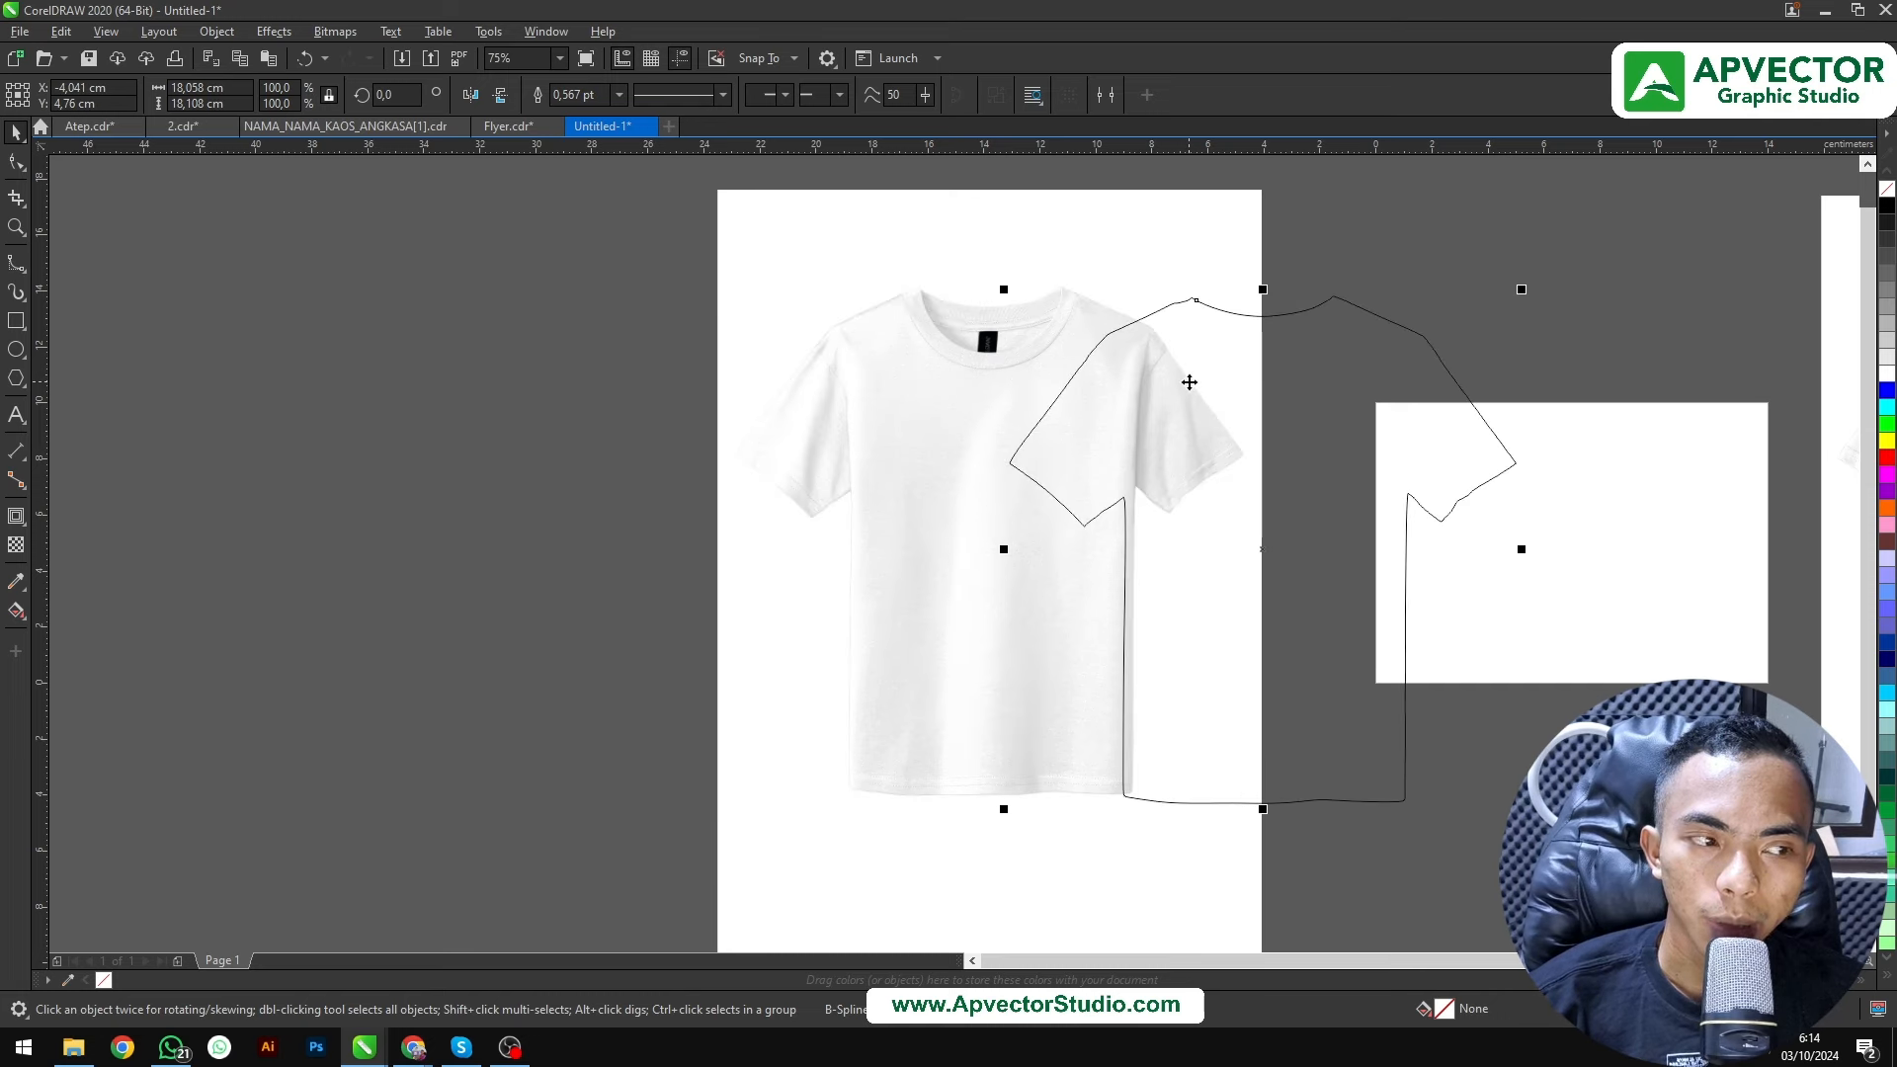
{"action": "key", "text": "ctrl+z"}
{"action": "key", "text": "ctrl+z"}
{"action": "key", "text": "F10"}
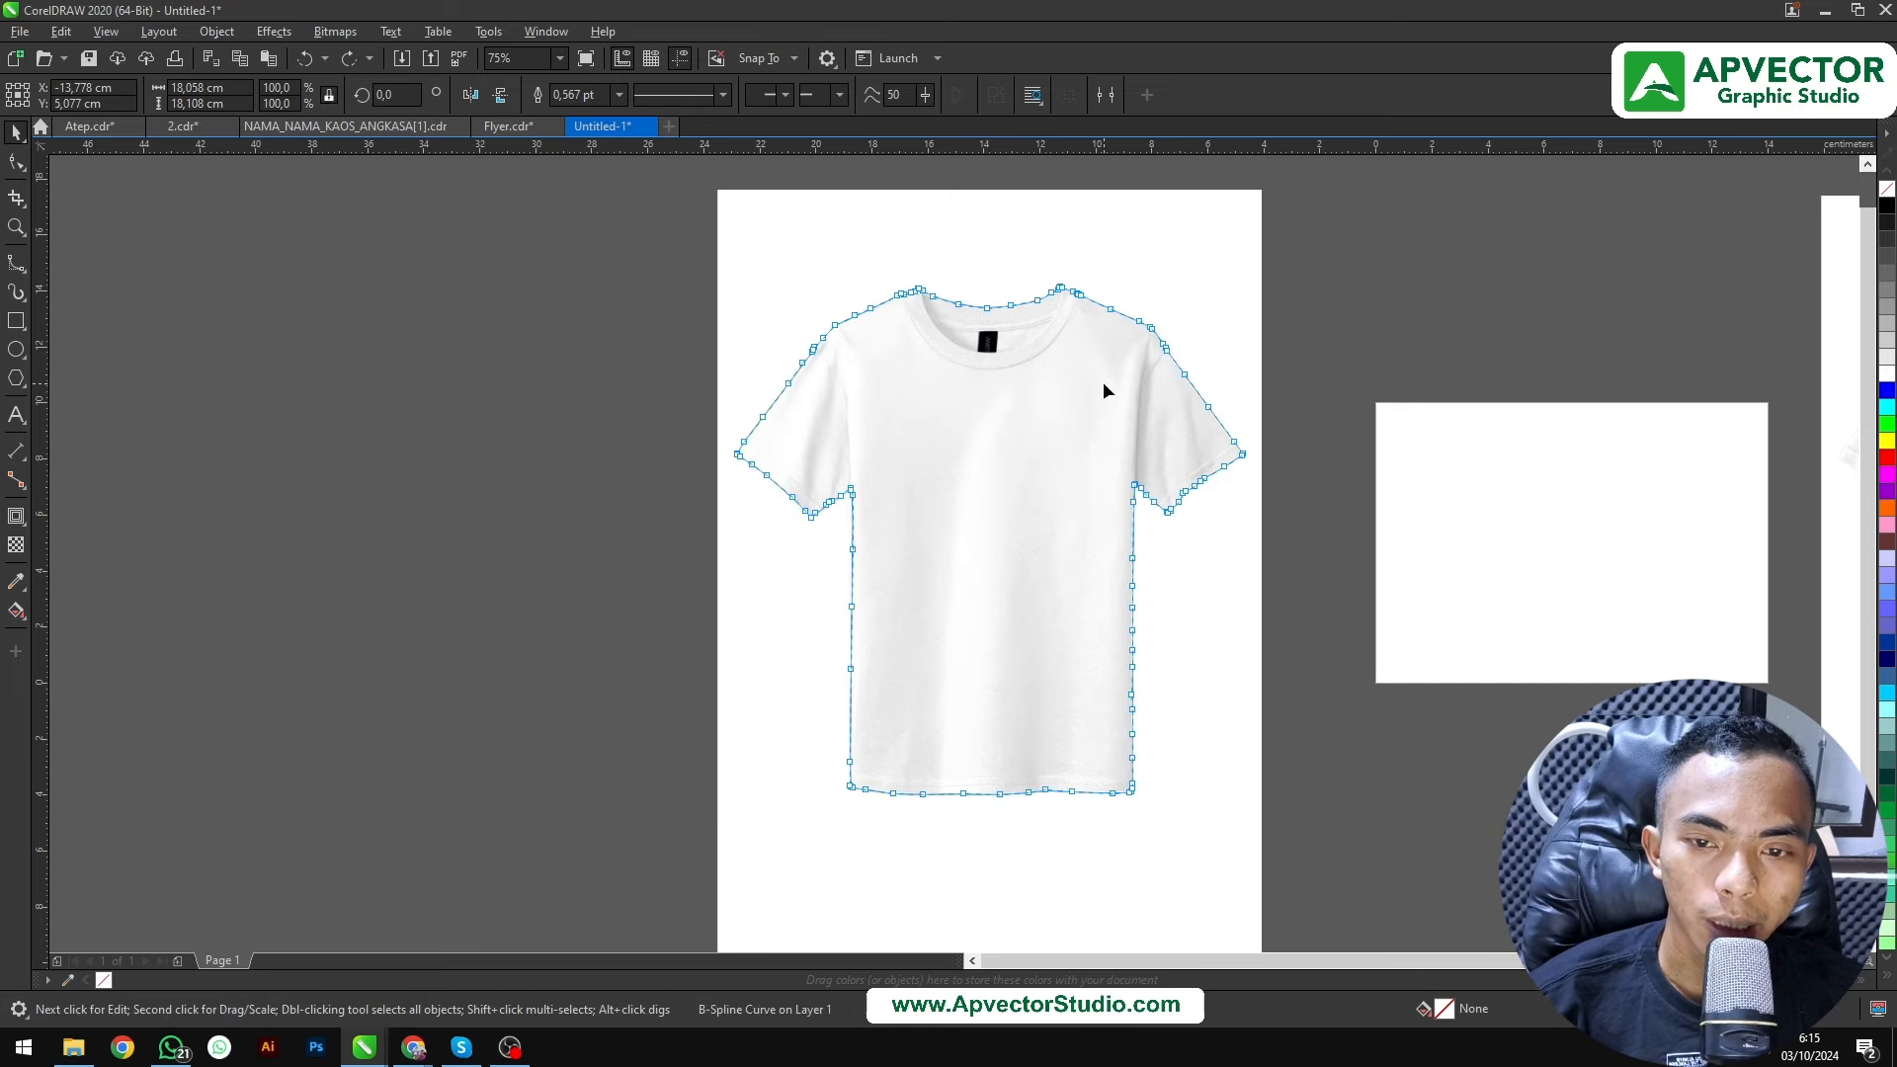
{"action": "key", "text": "space"}
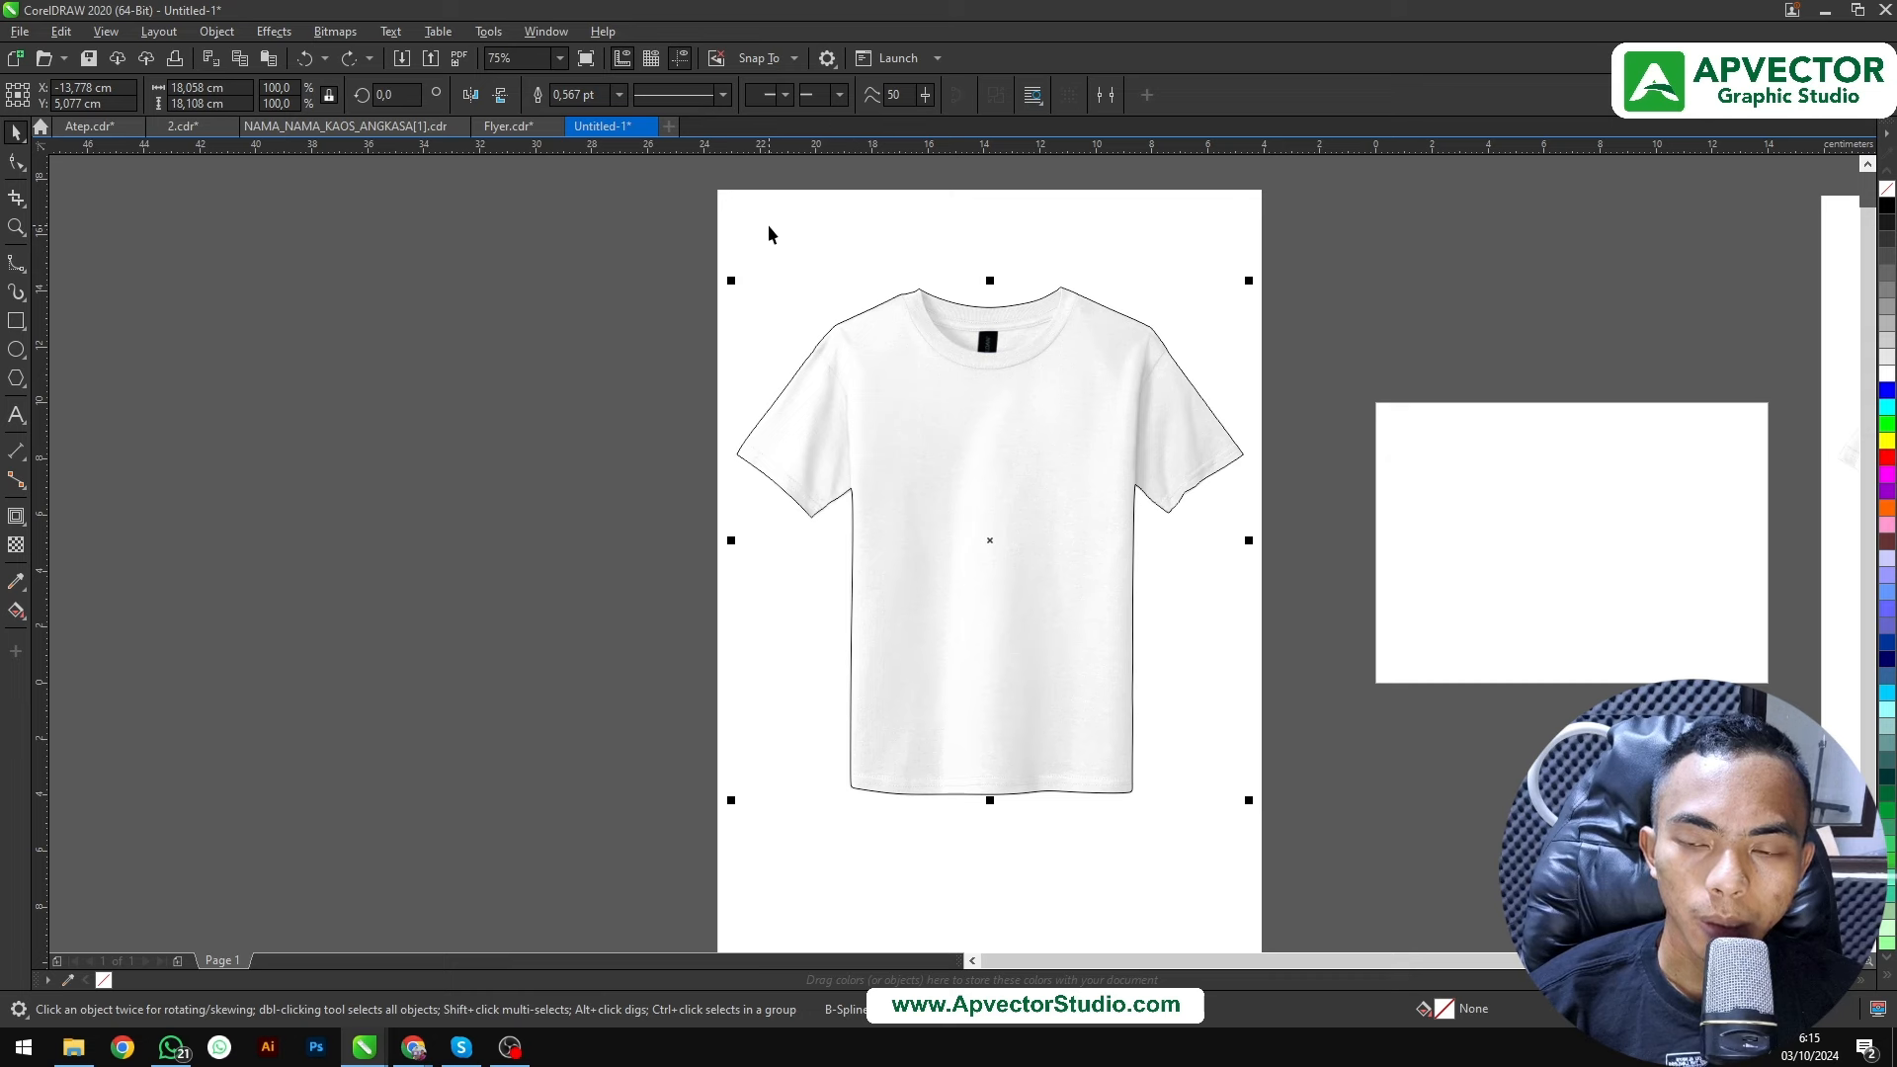
Intersect the traced outline with the front shirt photo and move the original photo about 19.3 cm left of the cut-out
{"action": "left_click", "coordinate": [833, 259], "text": "shift"}
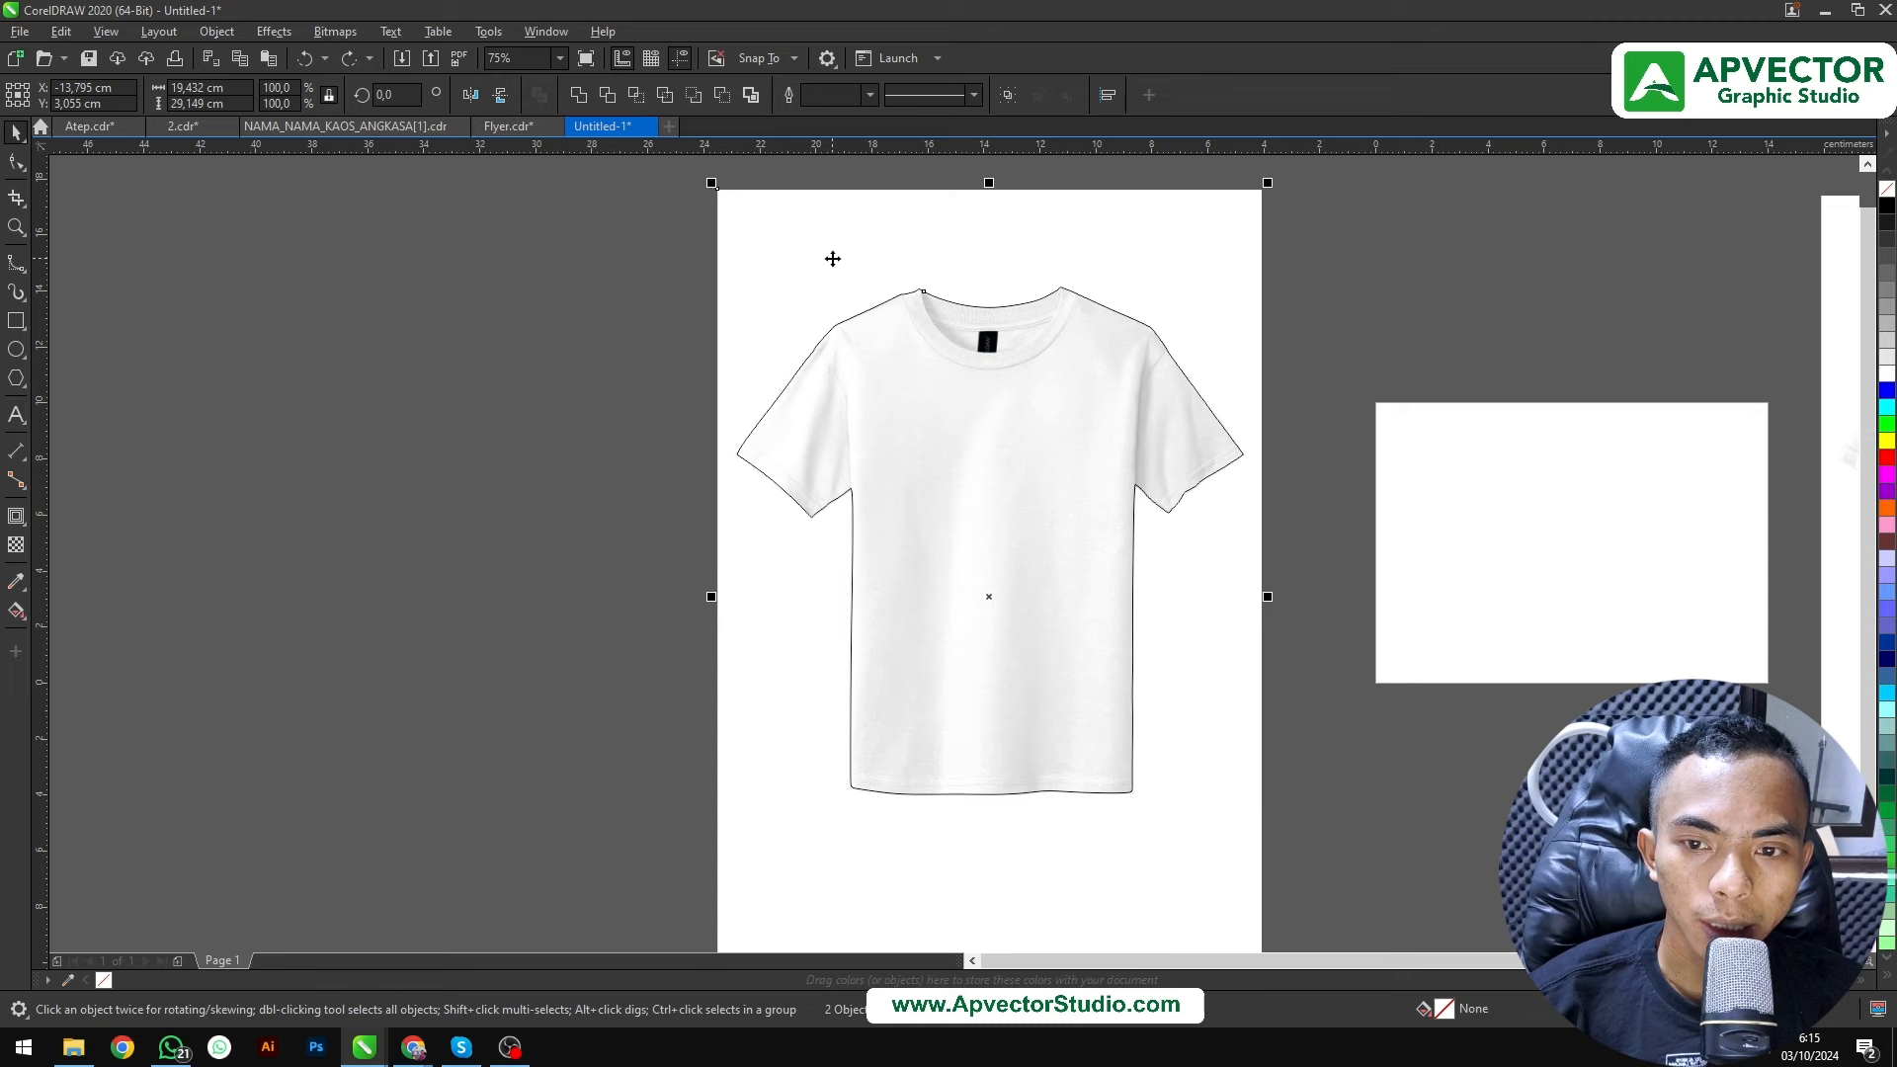
{"action": "left_click", "coordinate": [638, 96]}
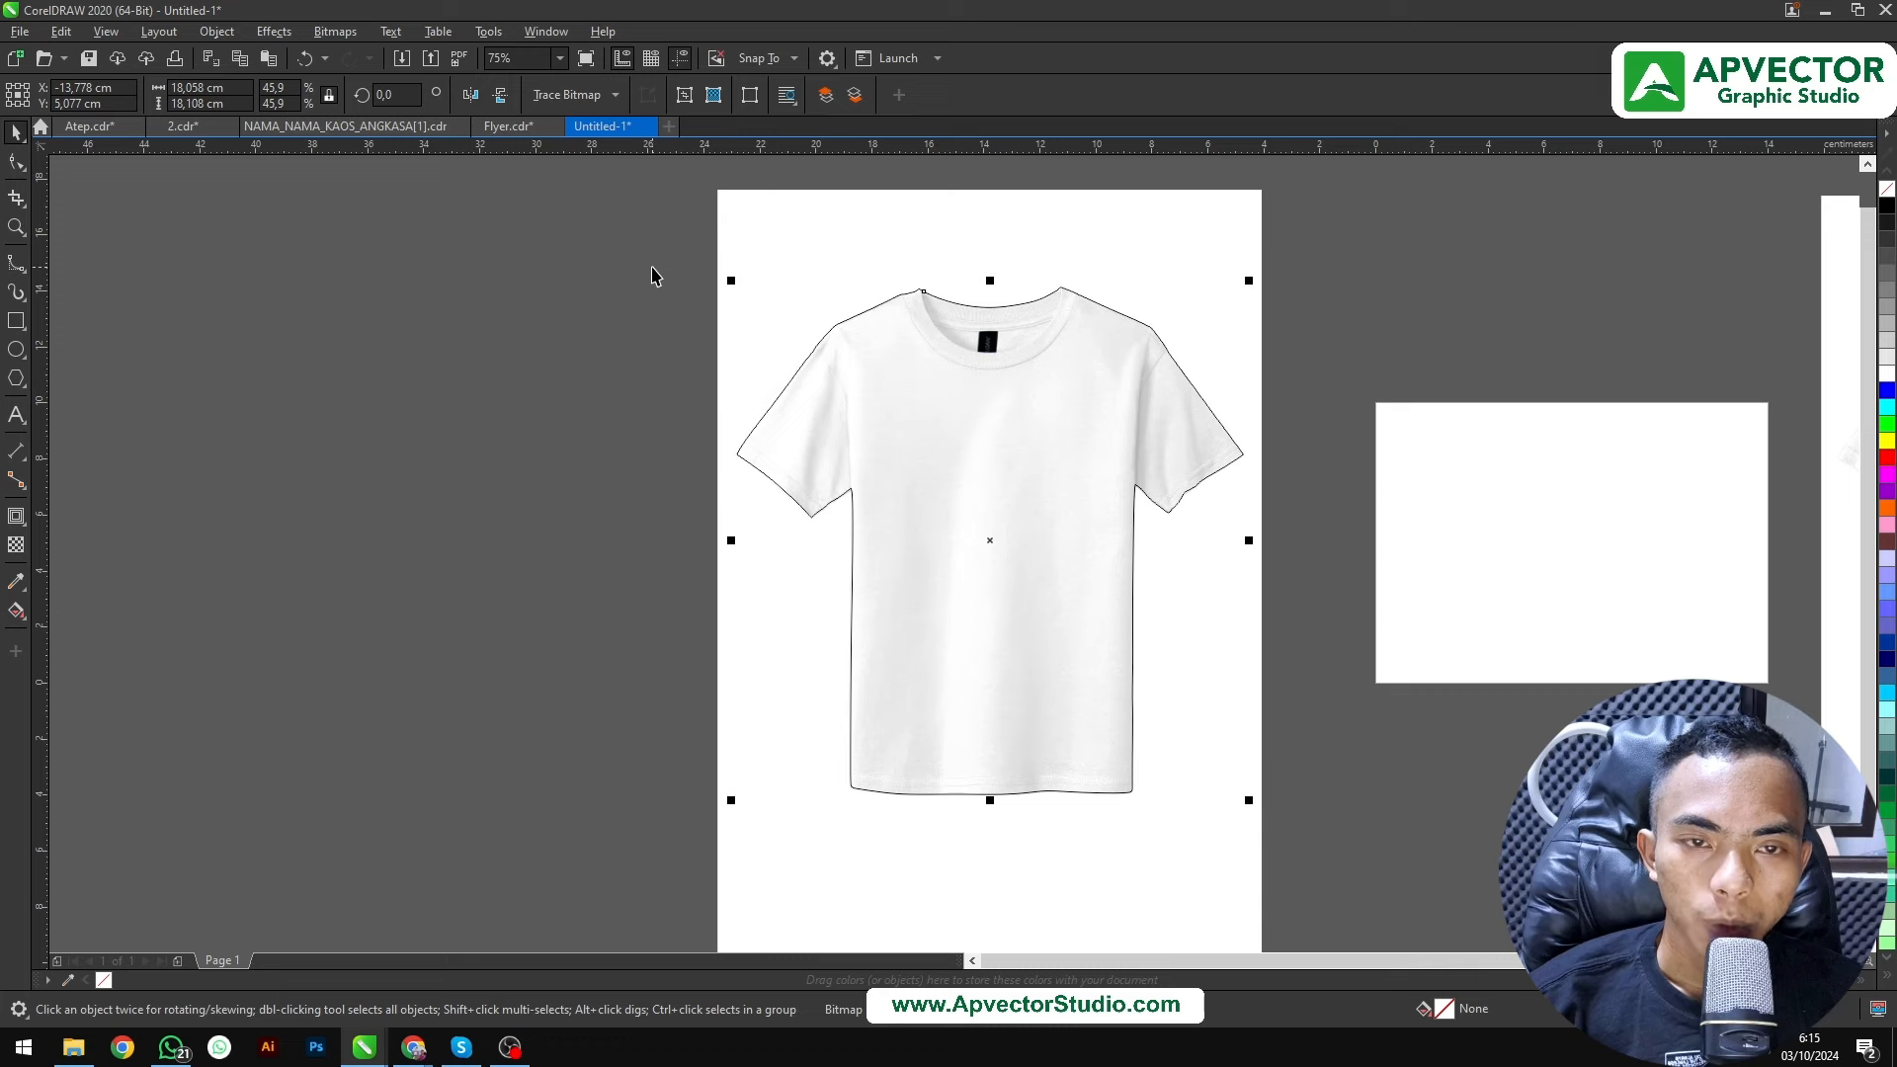
{"action": "left_click_drag", "start_coordinate": [898, 239], "coordinate": [381, 275]}
{"action": "scroll", "coordinate": [678, 254], "scroll_direction": "down", "scroll_amount": 2}
{"action": "scroll", "coordinate": [755, 300], "scroll_direction": "up", "scroll_amount": 2}
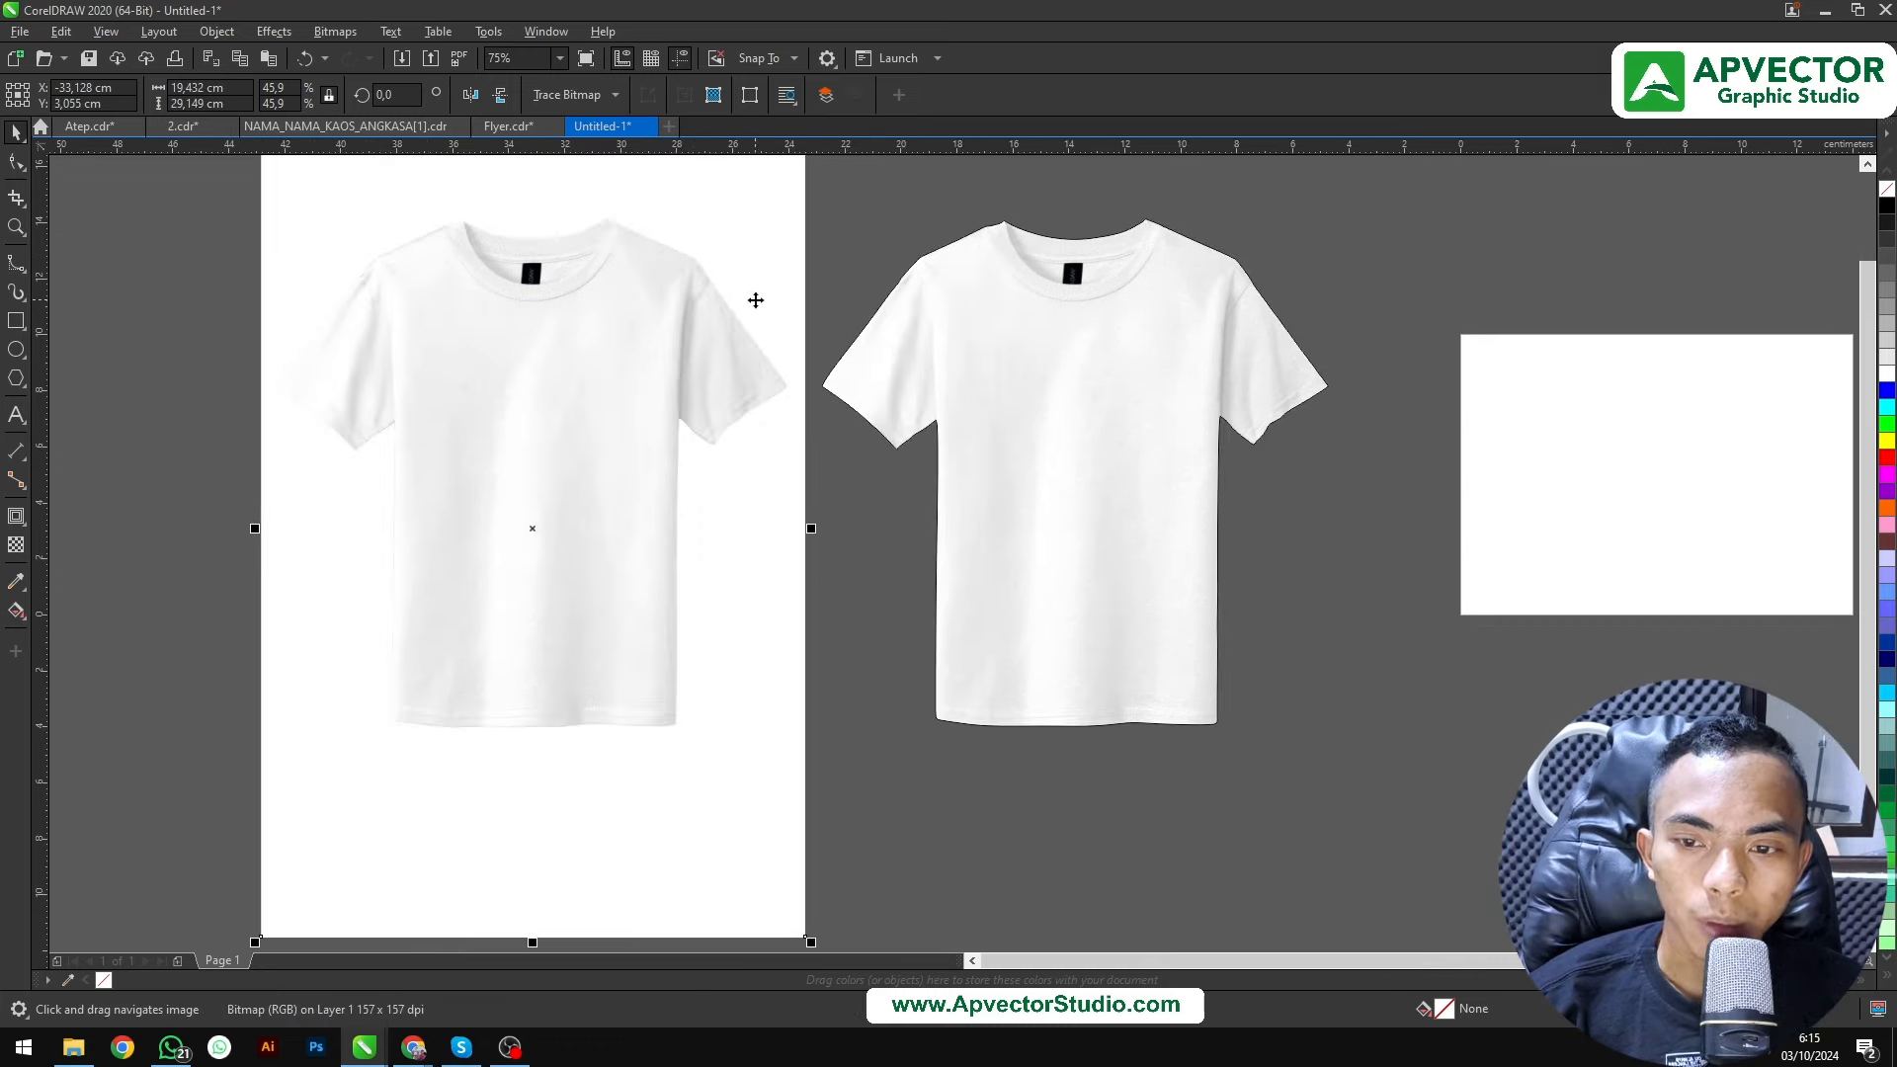
Try pulling the traced outline and the cut-out shirt bitmap apart, and undo the moves
{"action": "left_click_drag", "start_coordinate": [926, 335], "coordinate": [830, 361]}
{"action": "key", "text": "ctrl+z"}
{"action": "left_click", "coordinate": [885, 354]}
{"action": "key", "text": "ctrl+z"}
{"action": "left_click_drag", "start_coordinate": [950, 348], "coordinate": [841, 337]}
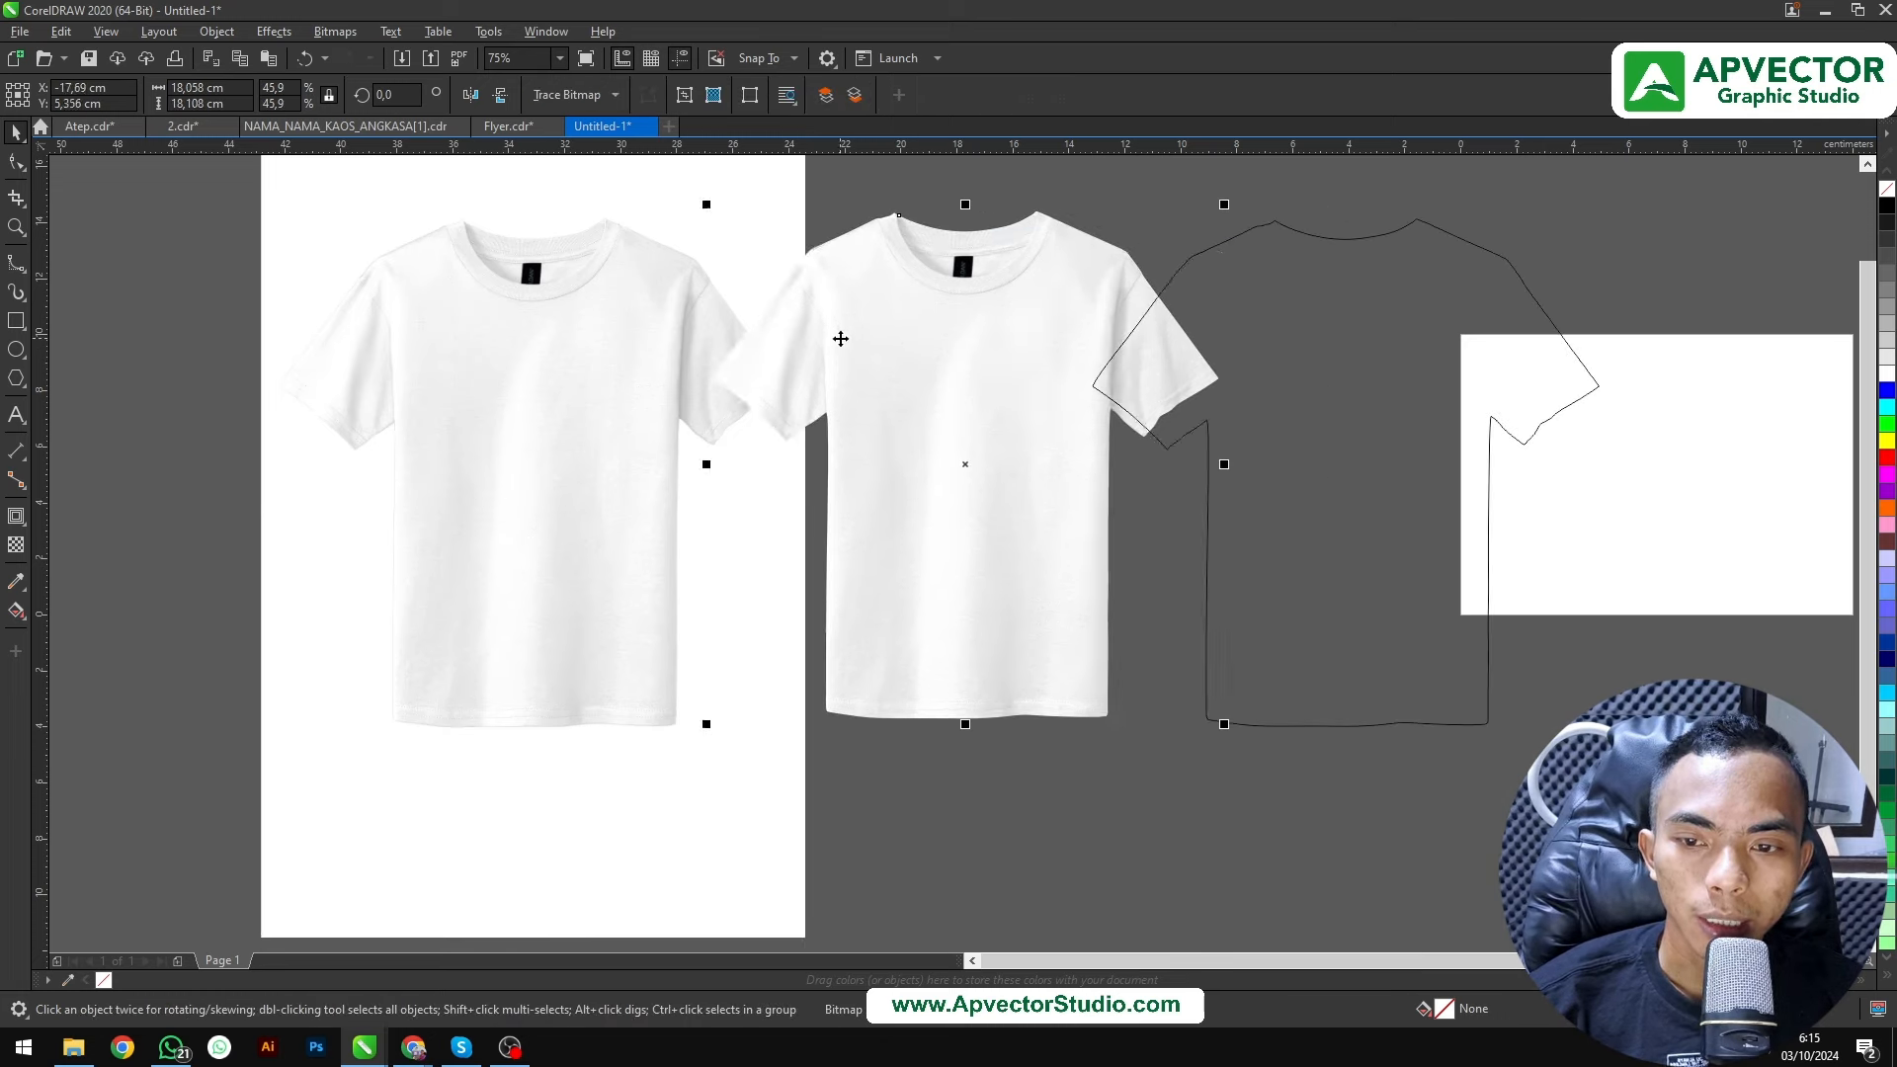
{"action": "key", "text": "ctrl+z"}
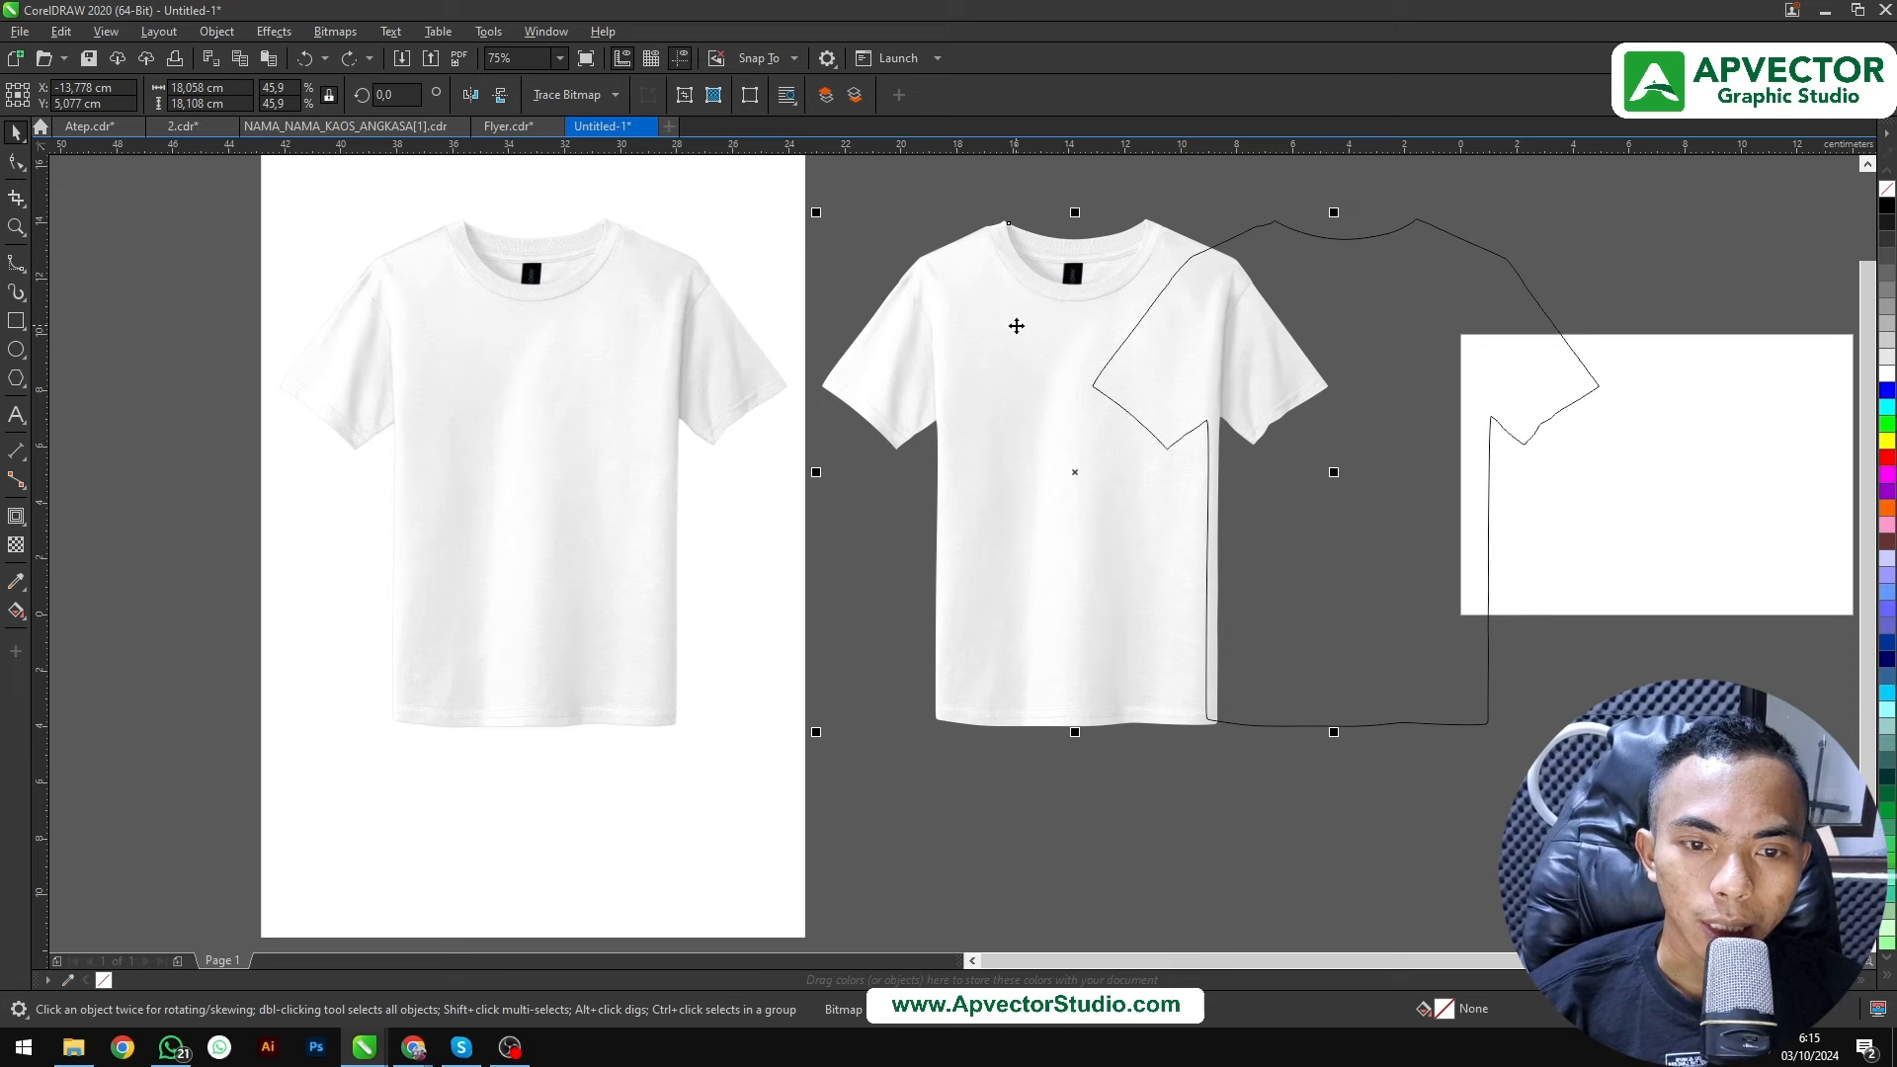
{"action": "key", "text": "ctrl+z"}
Try sliding the traced outline sideways off the cut-out shirt, and undo the move
{"action": "left_click", "coordinate": [1312, 320]}
{"action": "left_click_drag", "start_coordinate": [1093, 337], "coordinate": [1328, 337]}
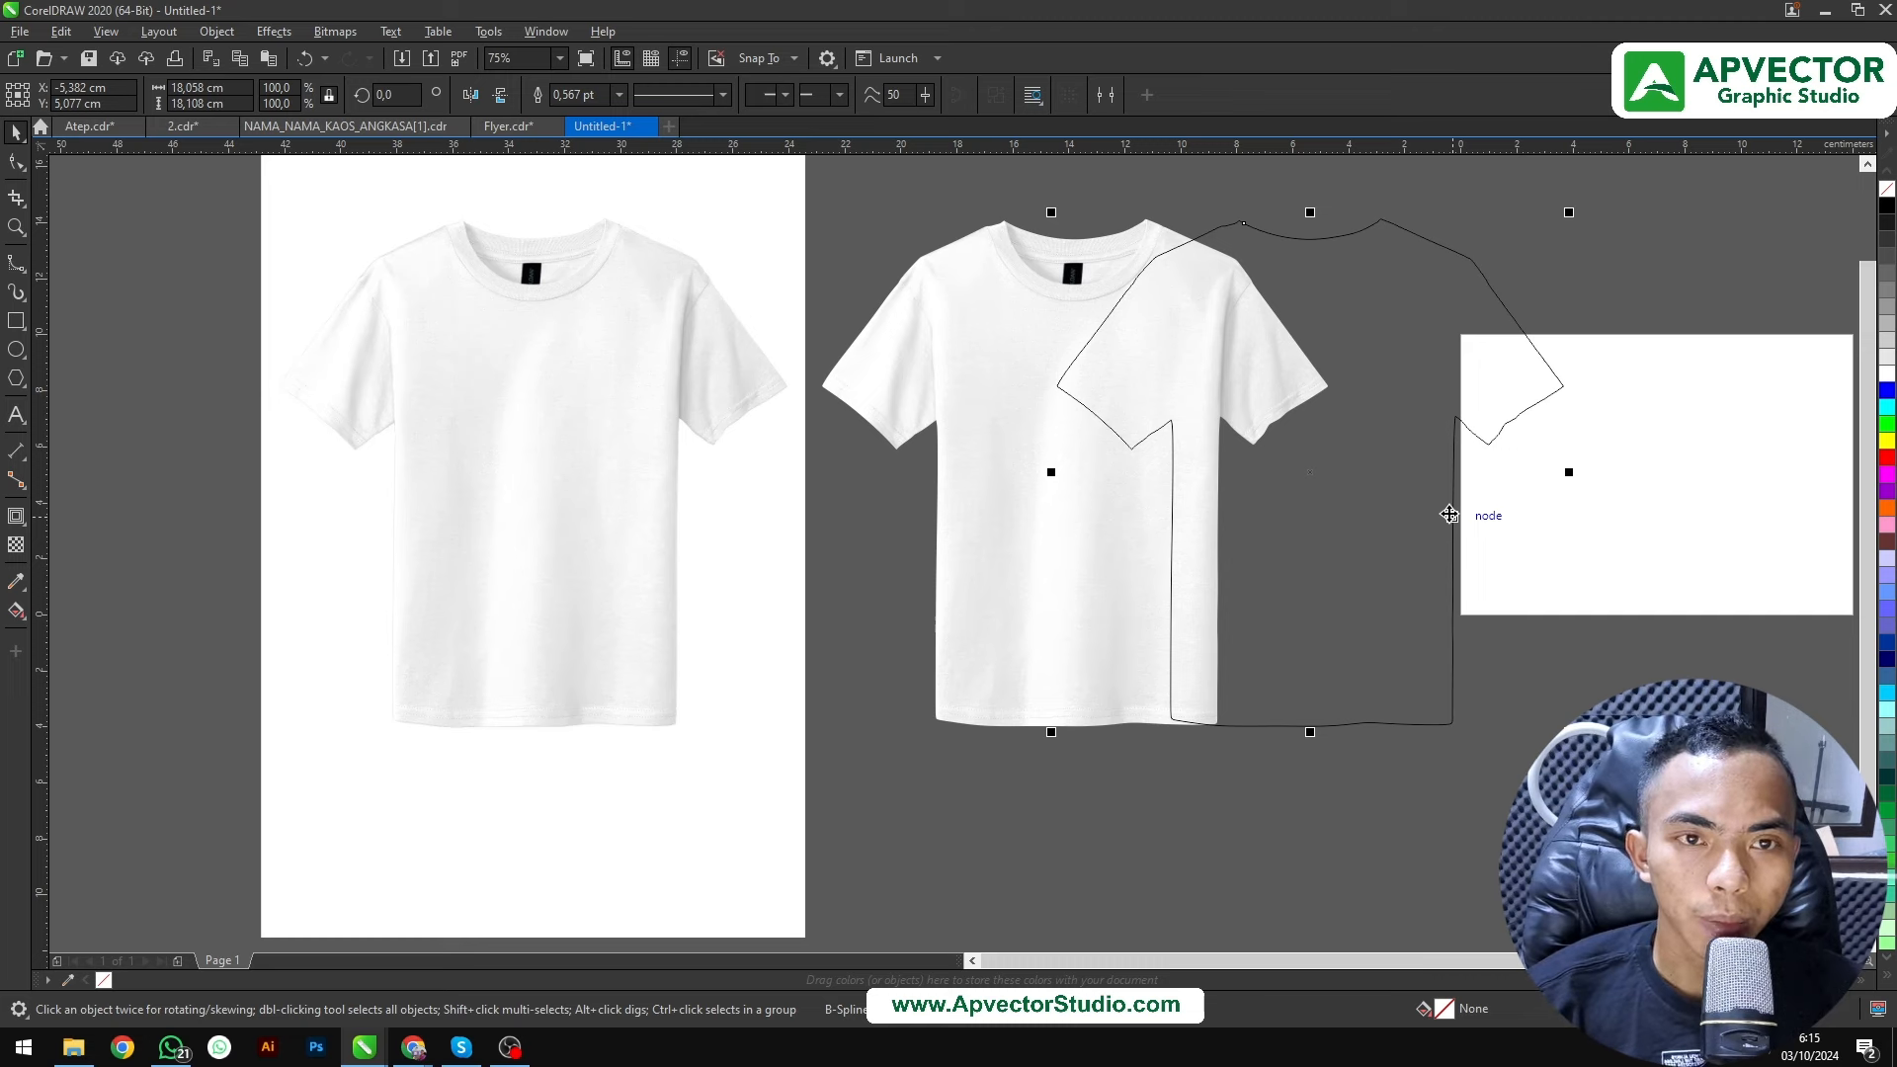
{"action": "key", "text": "ctrl+z"}
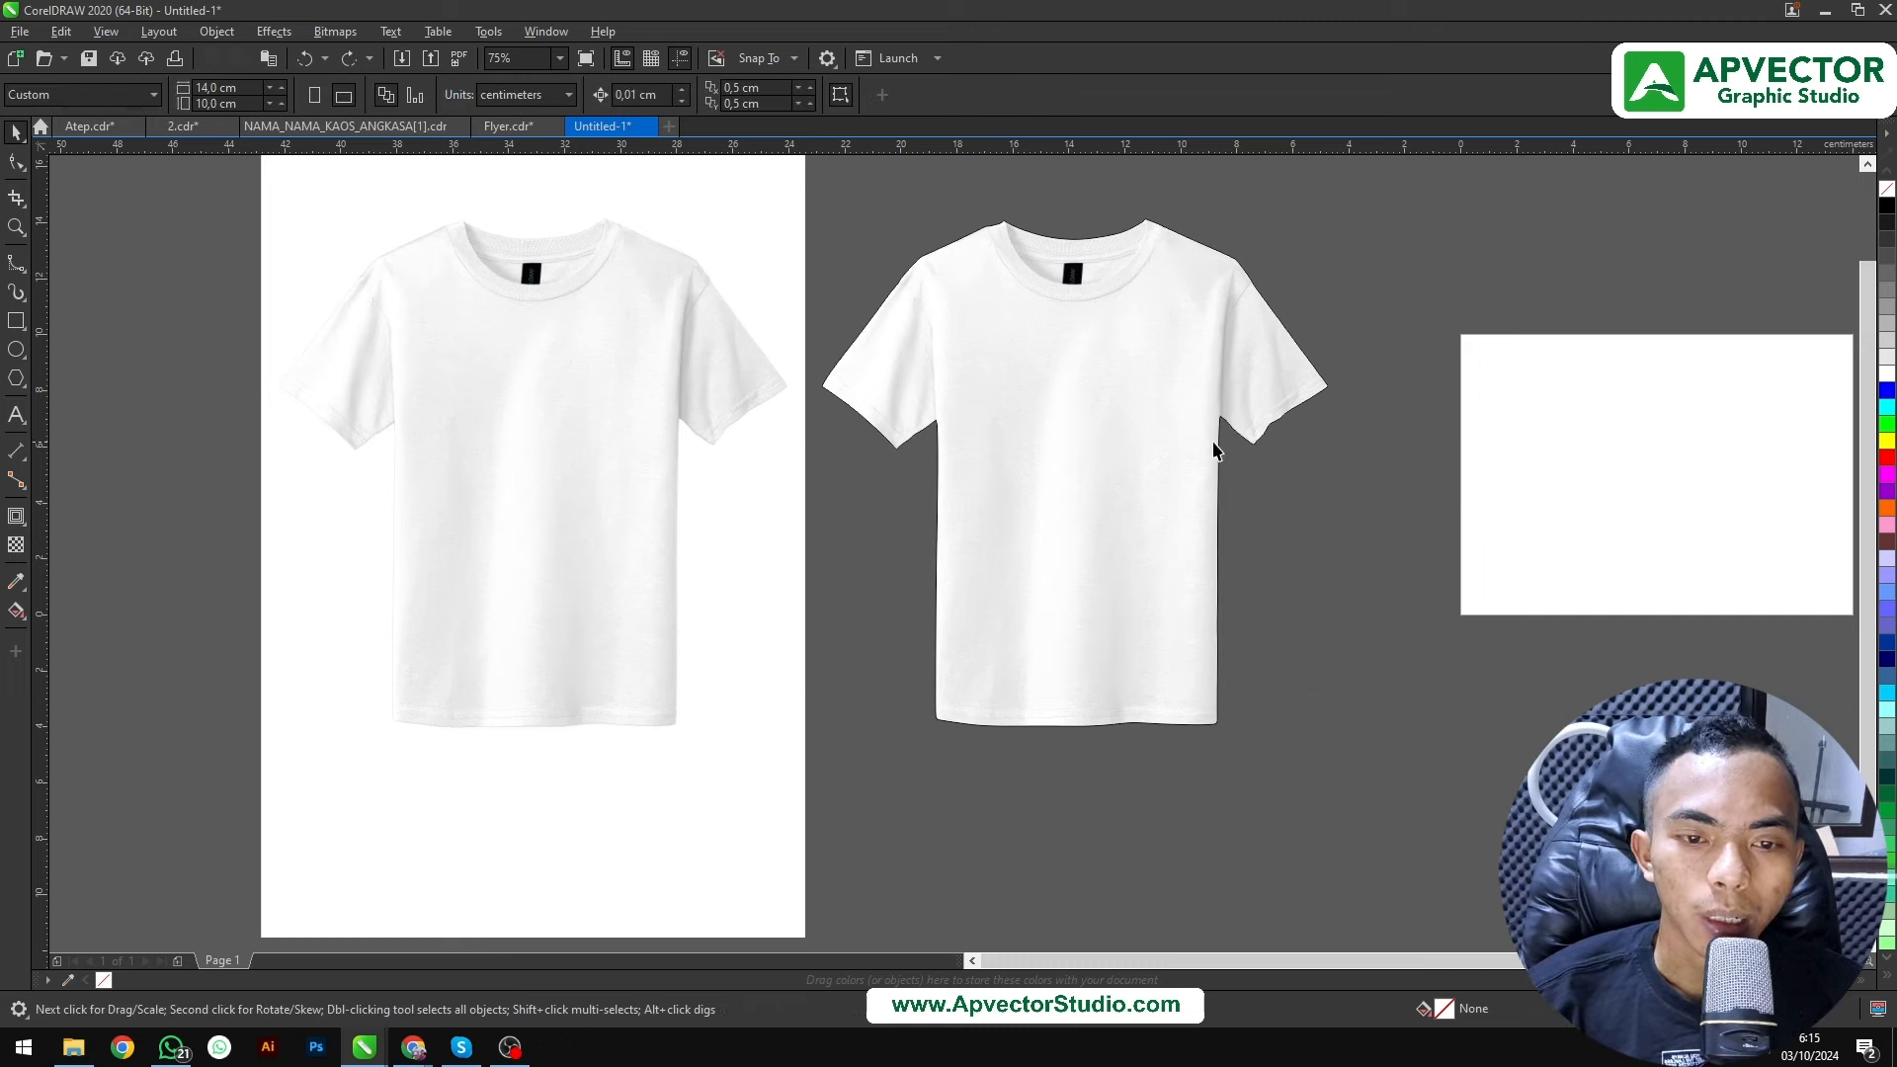
{"action": "left_click", "coordinate": [1202, 399]}
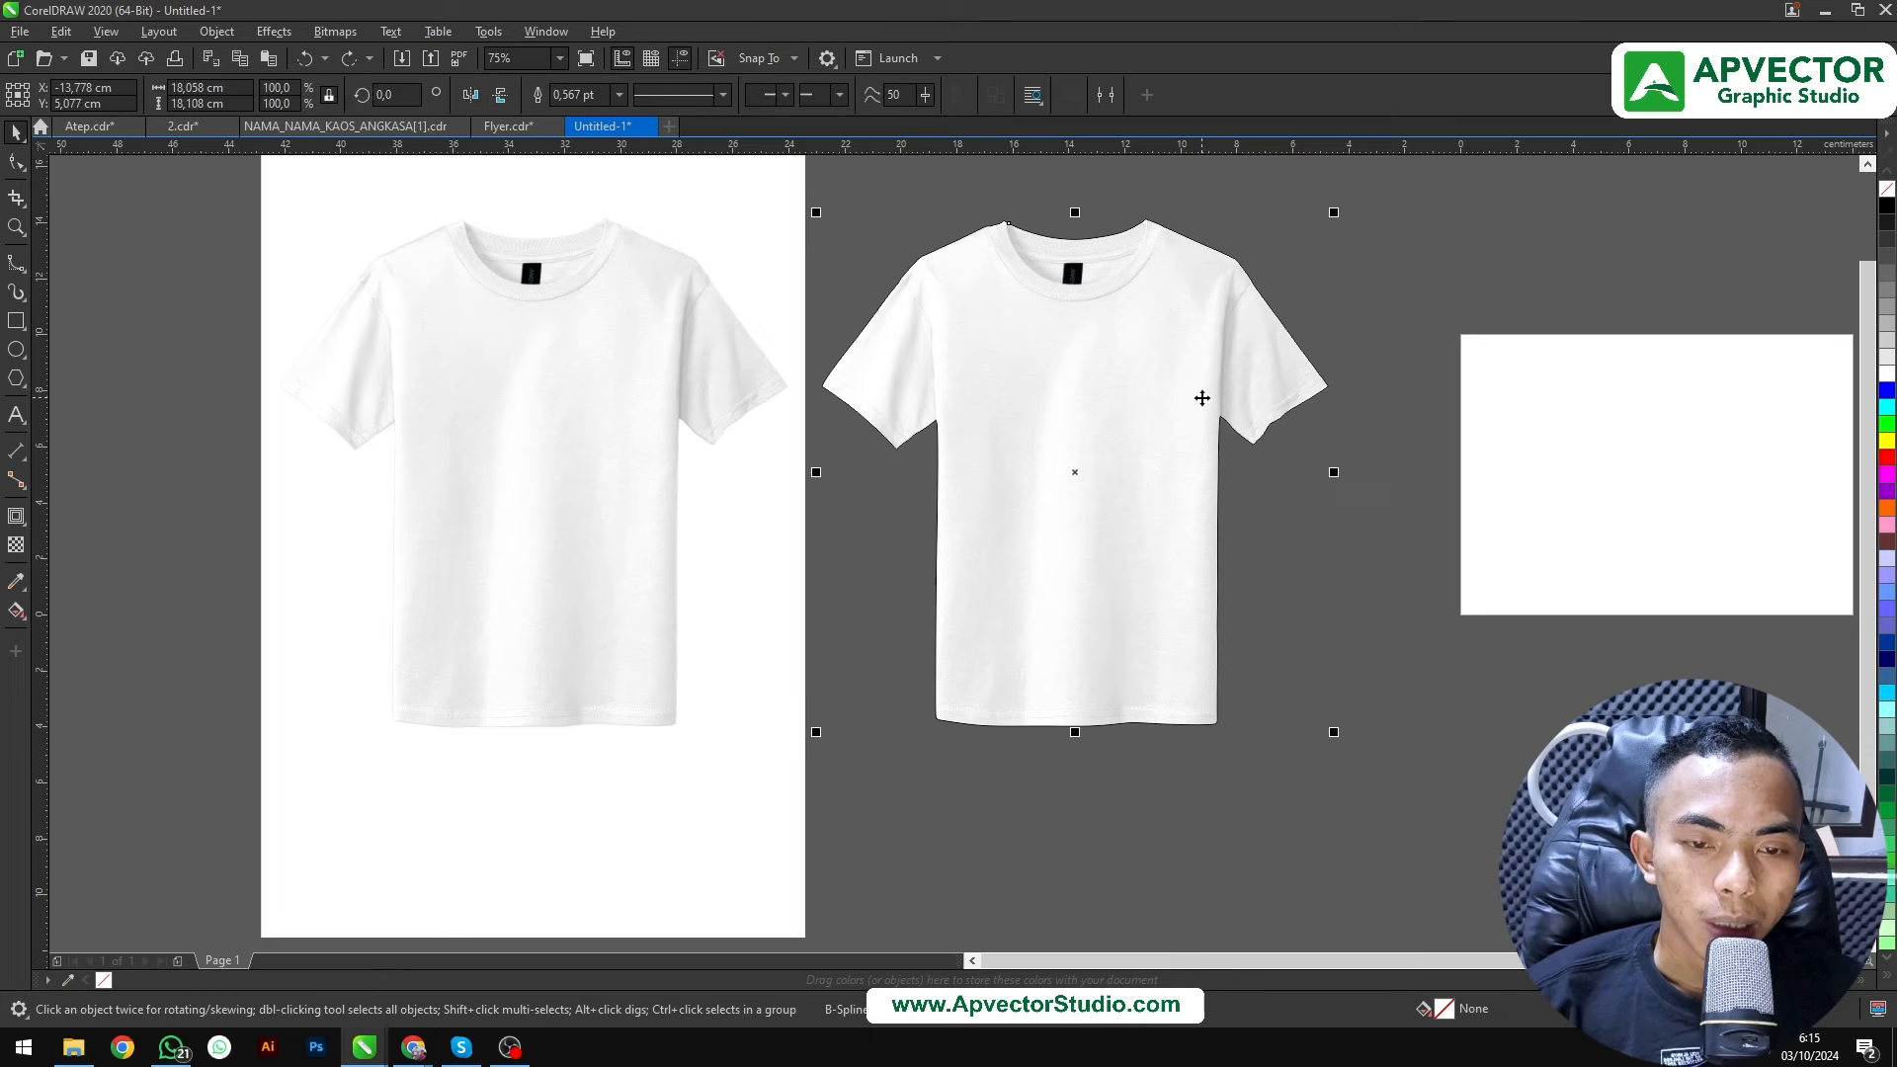
{"action": "key", "text": "ctrl+shift+z"}
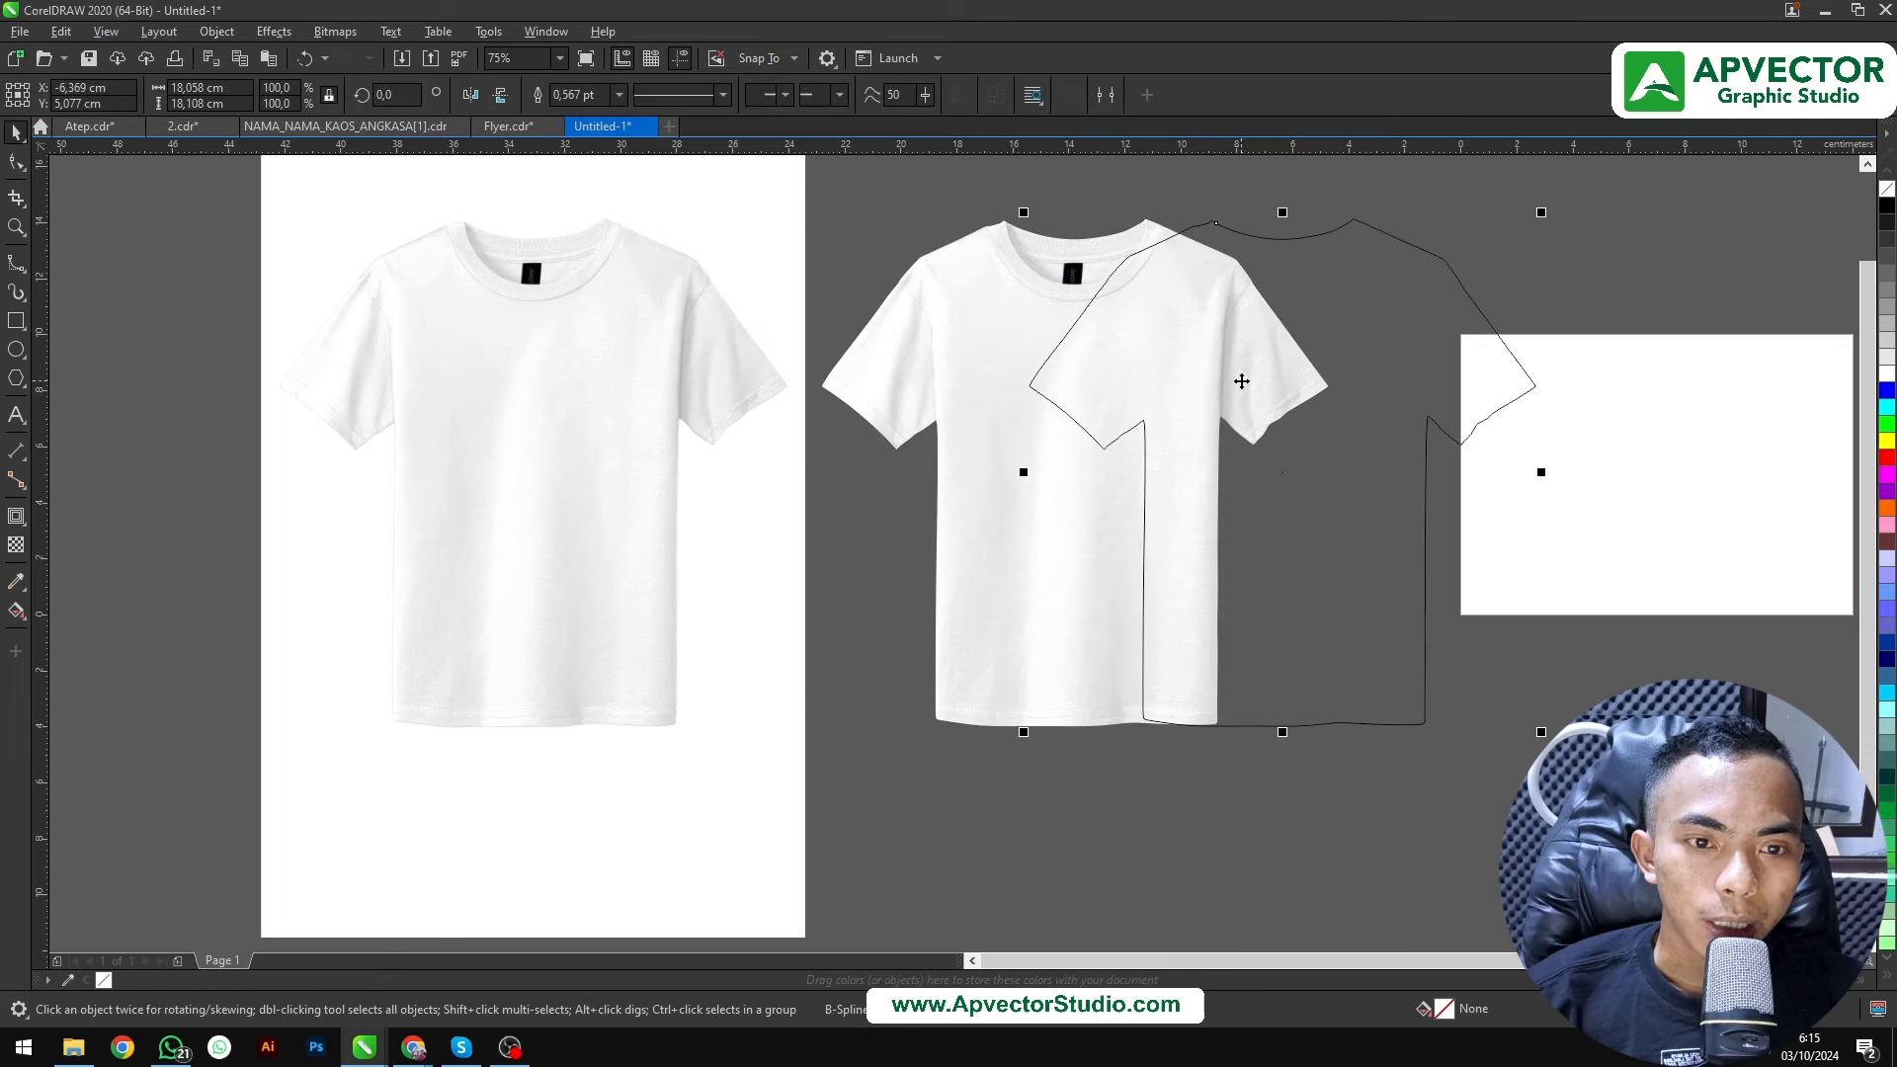
{"action": "key", "text": "ctrl+z"}
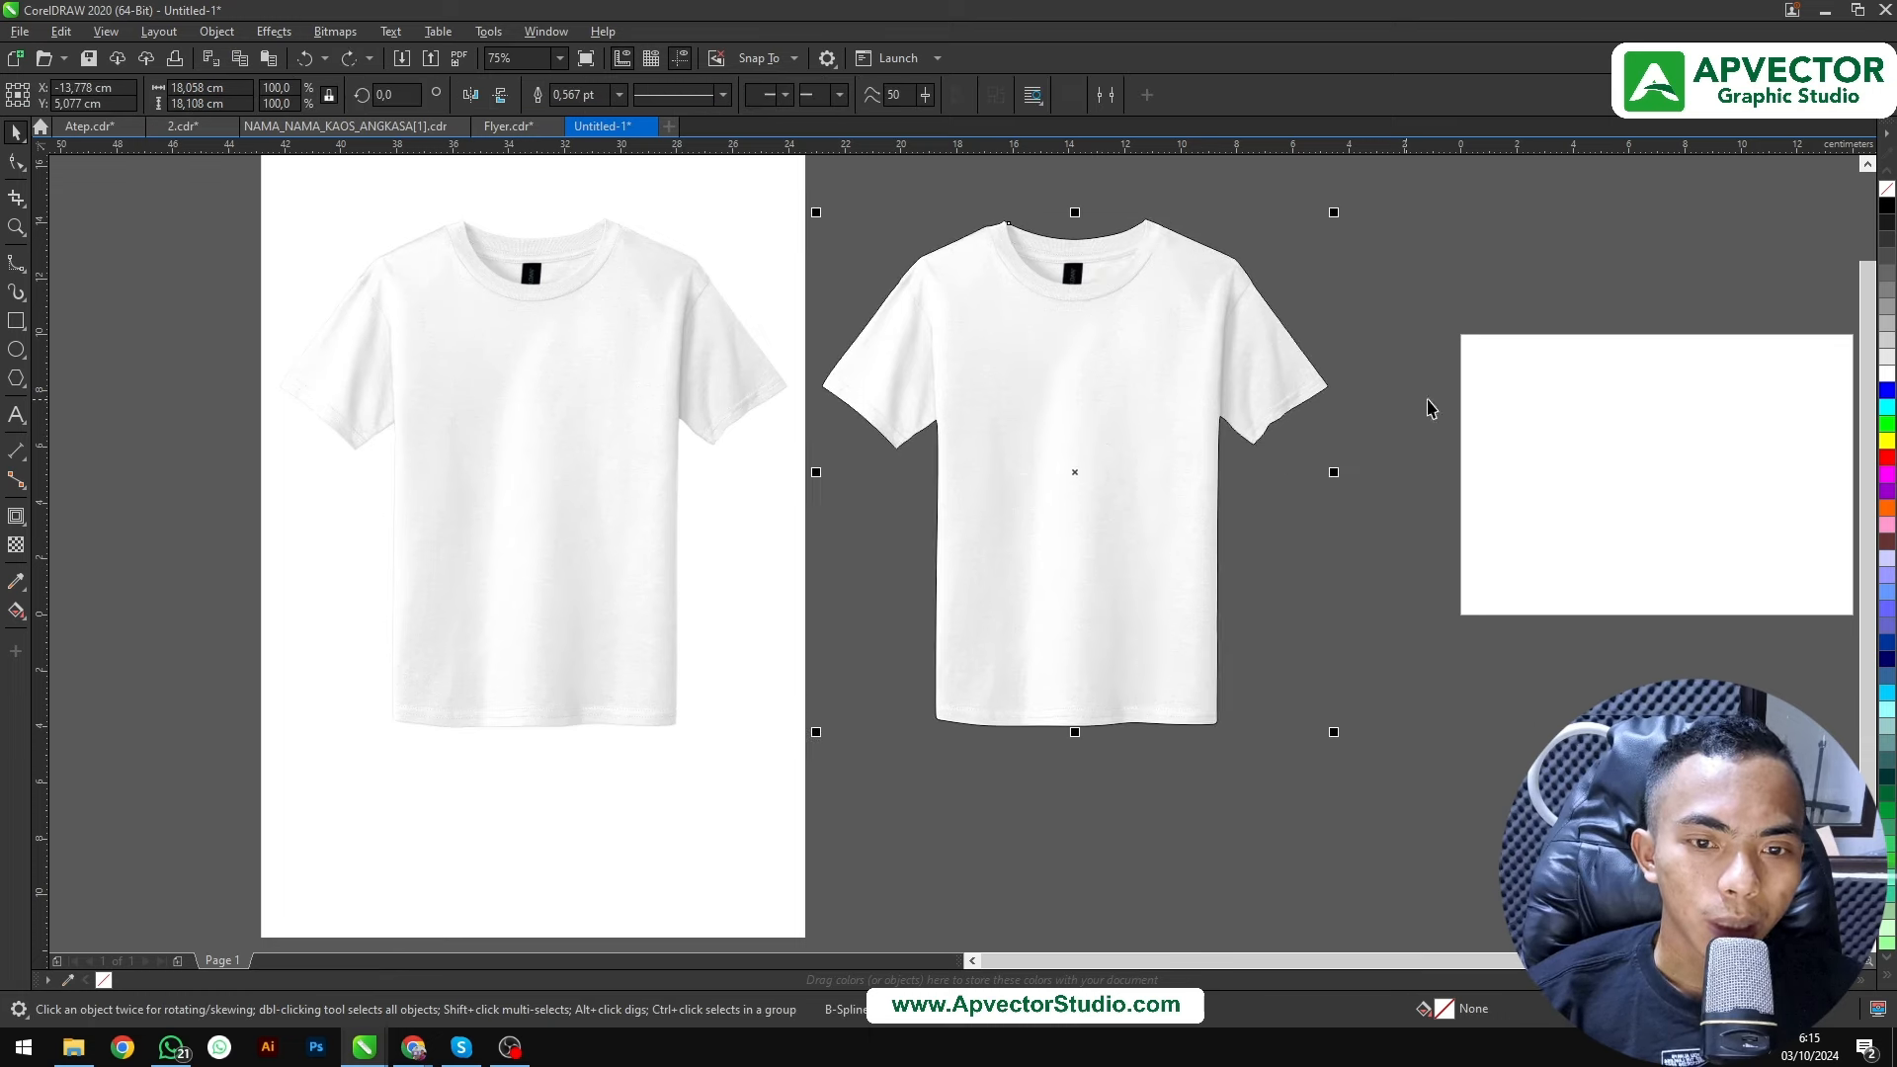
Fill the traced shirt shape with red (R:255 G:0 B:0) and remove its outline stroke
{"action": "left_click", "coordinate": [1886, 458]}
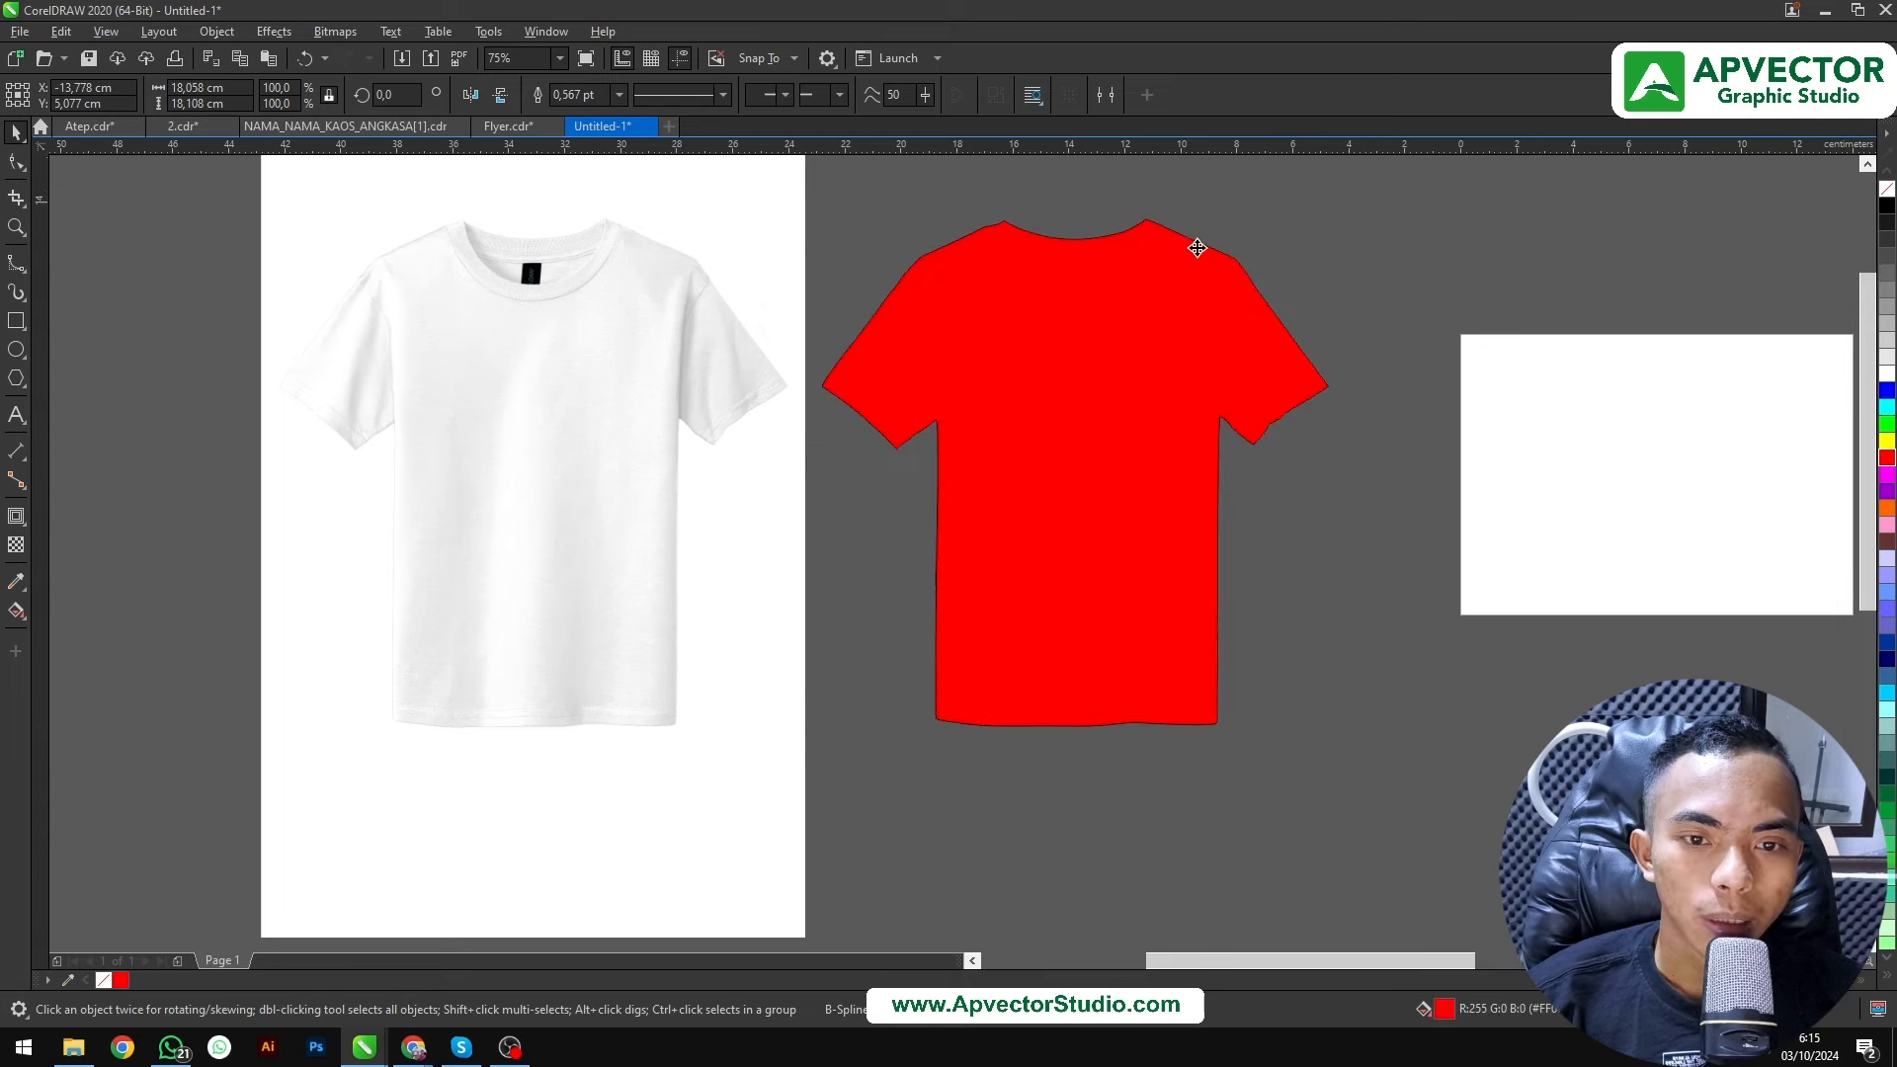
{"action": "scroll", "coordinate": [1198, 245], "scroll_direction": "up", "scroll_amount": 8}
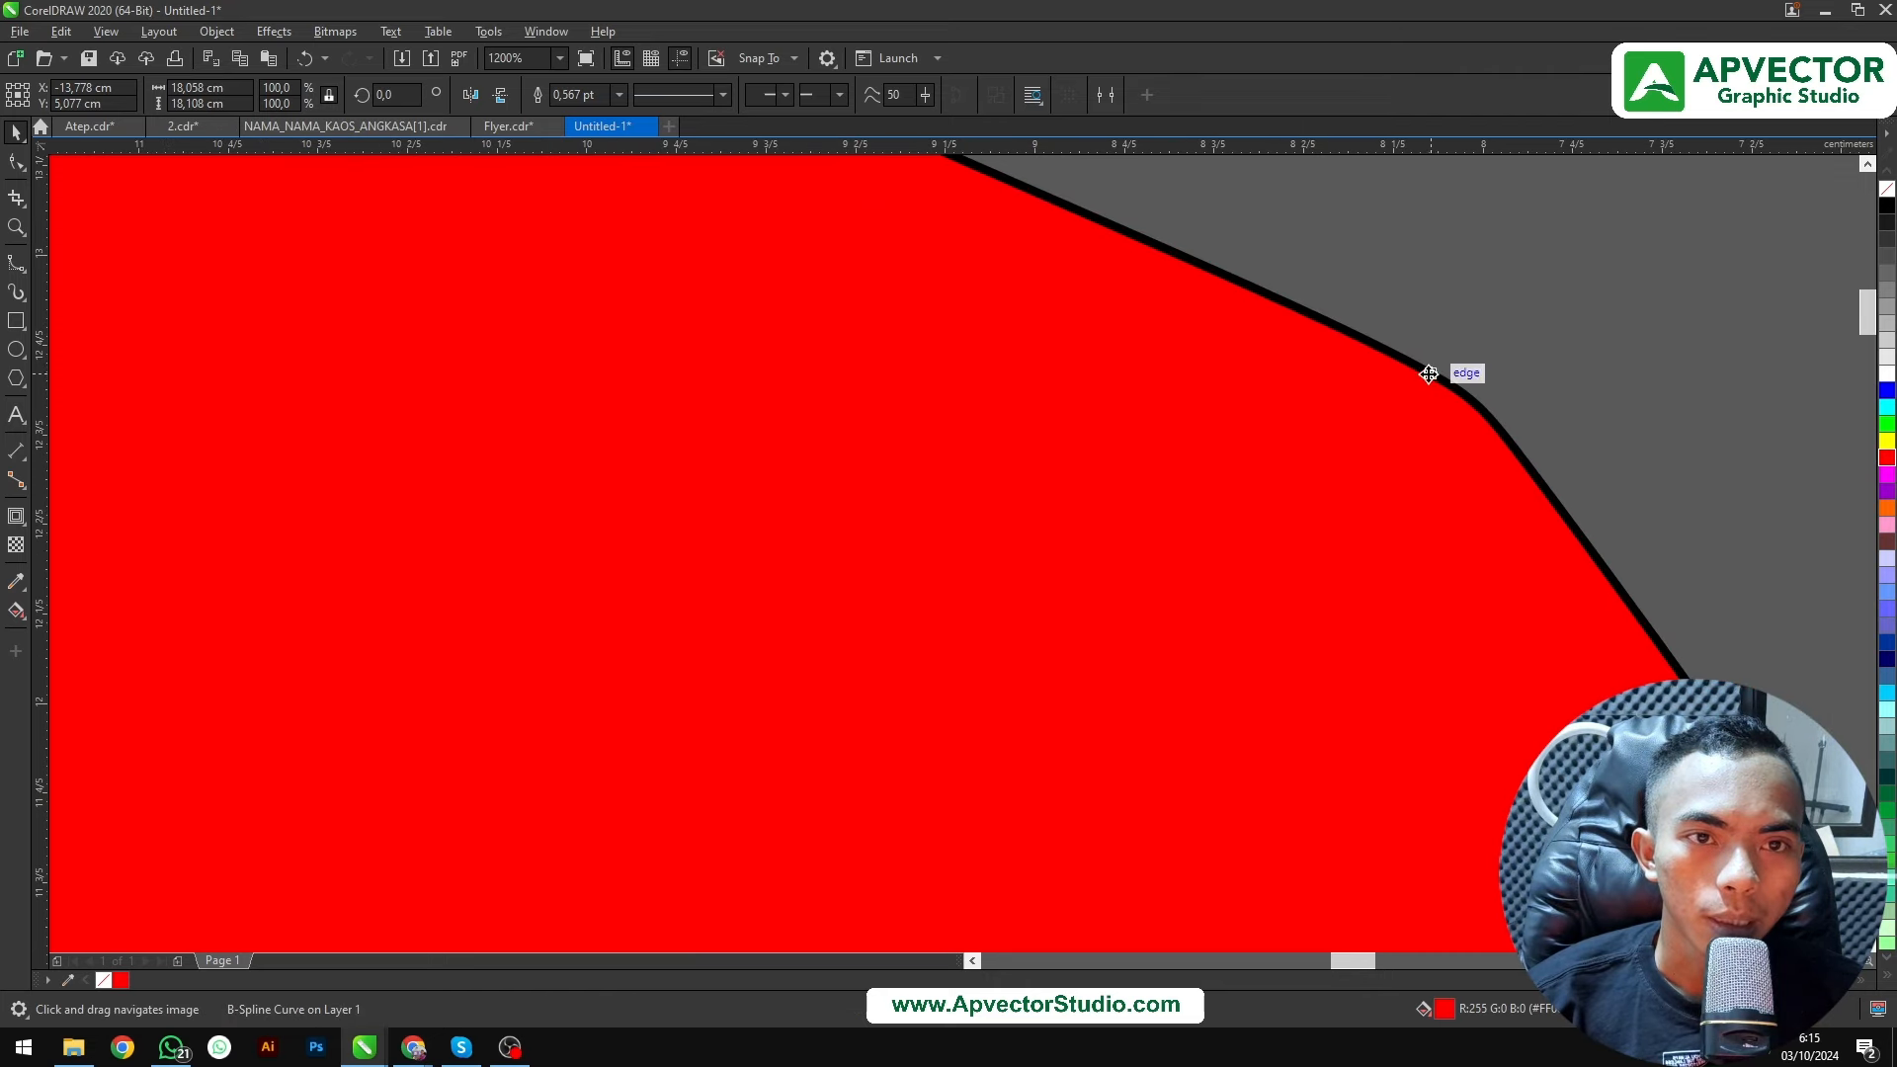
{"action": "right_click", "coordinate": [1888, 191]}
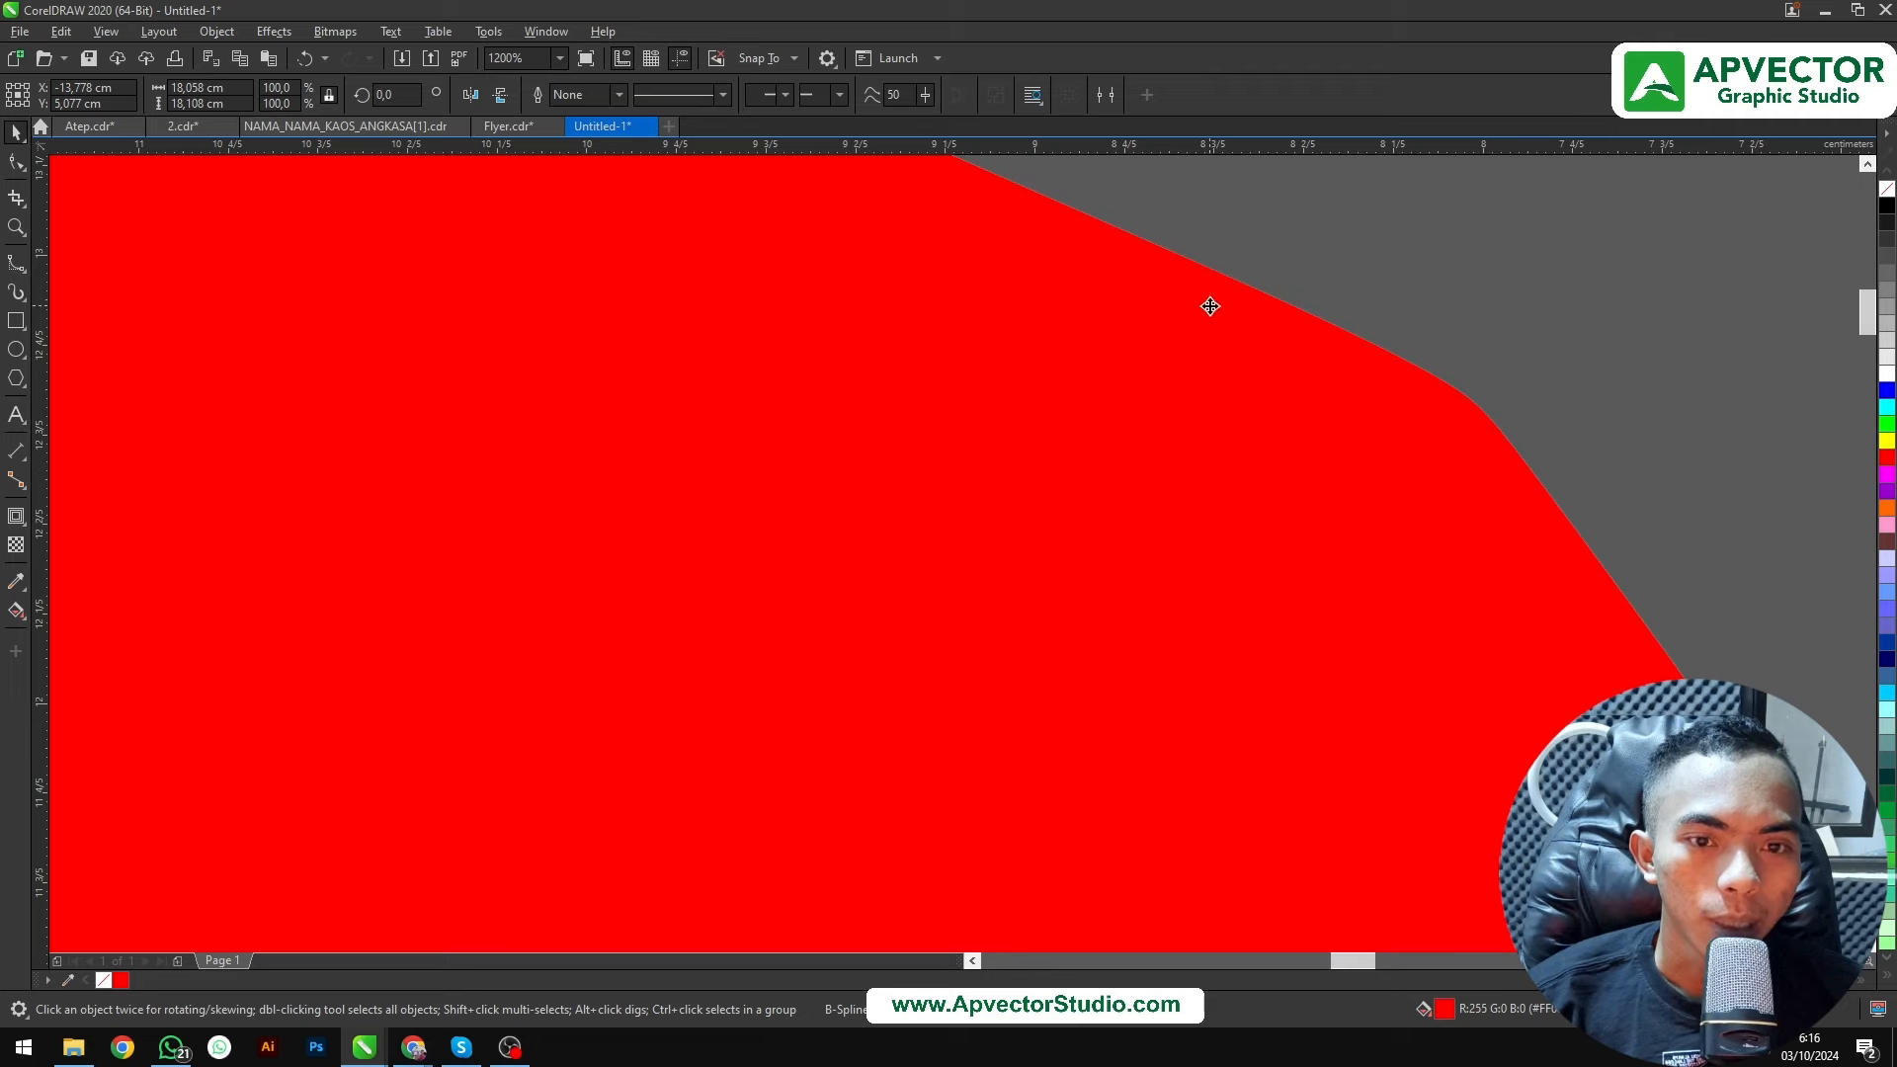
{"action": "scroll", "coordinate": [1397, 402], "scroll_direction": "down", "scroll_amount": 3}
{"action": "left_click", "coordinate": [1452, 355]}
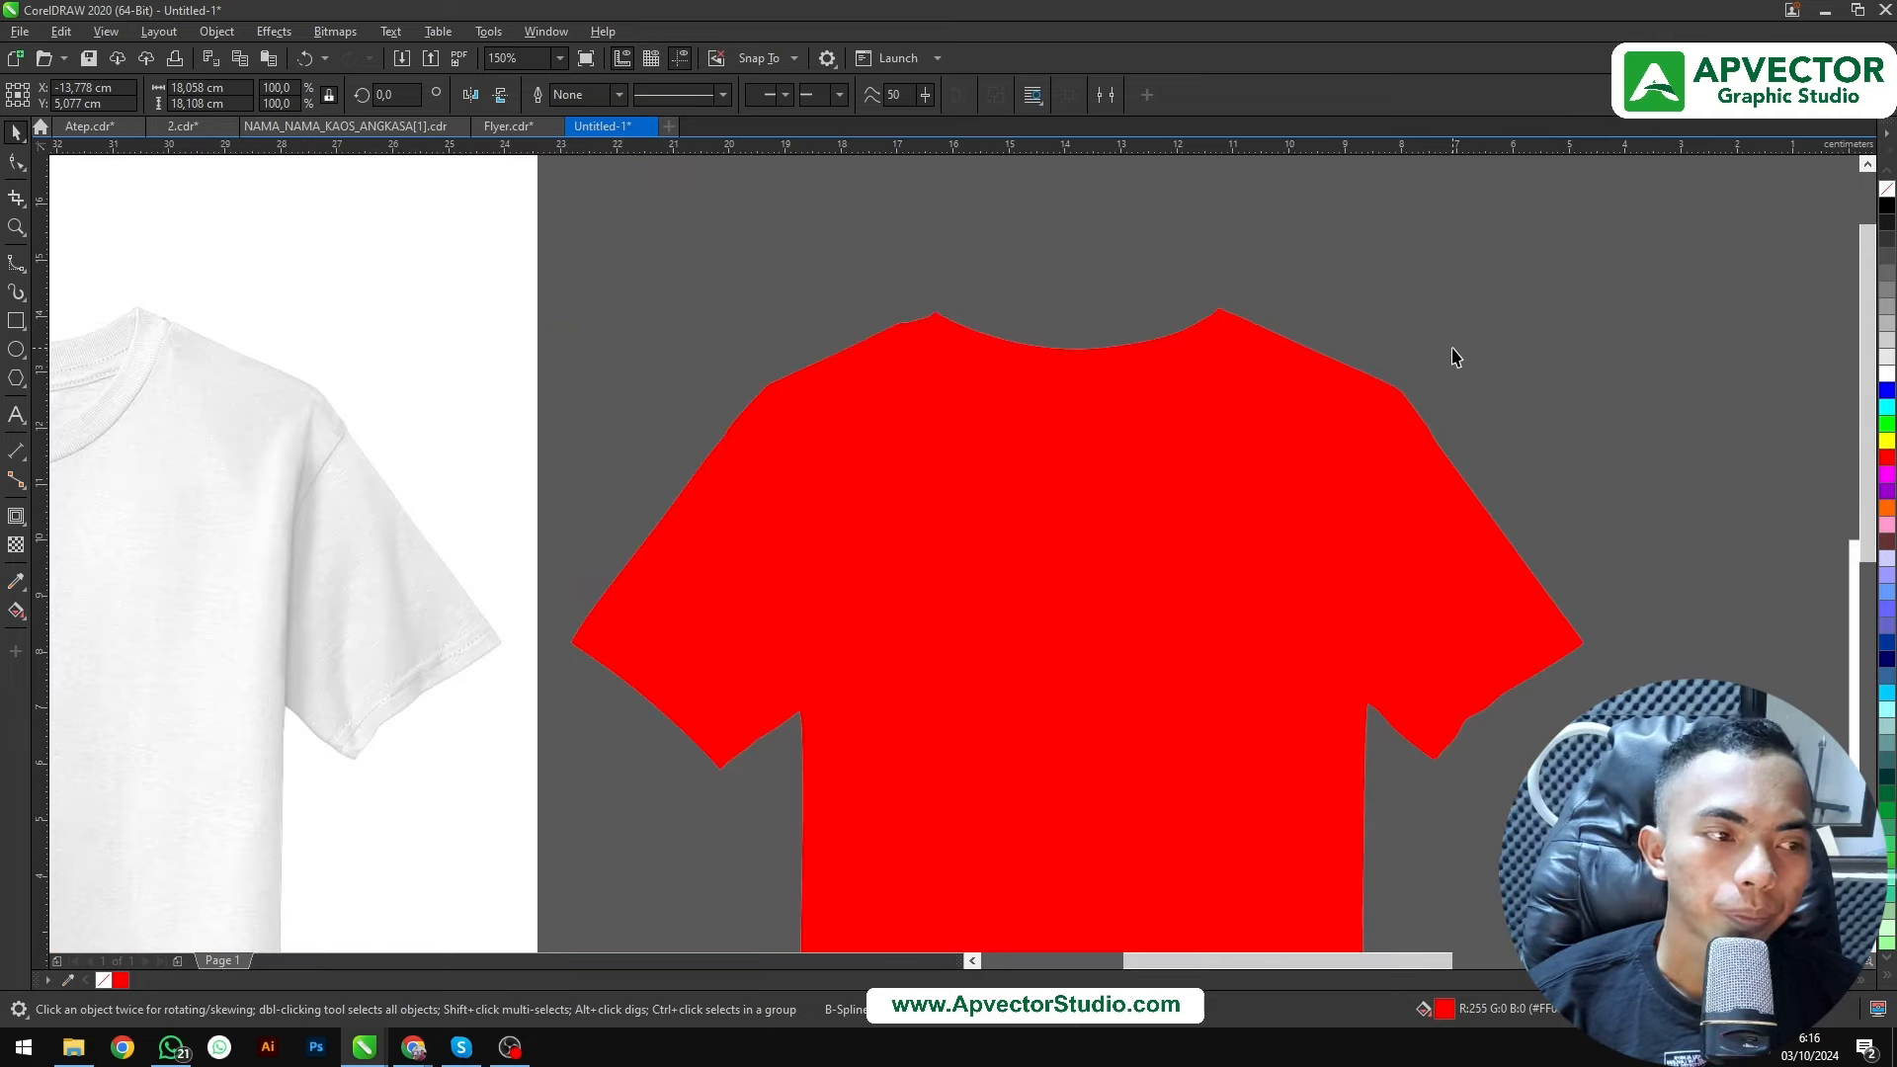
Send the red shirt shape to the back of the page, behind the cut-out shirt bitmap
{"action": "scroll", "coordinate": [1312, 445], "scroll_direction": "down", "scroll_amount": 2}
{"action": "scroll", "coordinate": [1347, 458], "scroll_direction": "up", "scroll_amount": 1}
{"action": "scroll", "coordinate": [1229, 455], "scroll_direction": "up", "scroll_amount": 1}
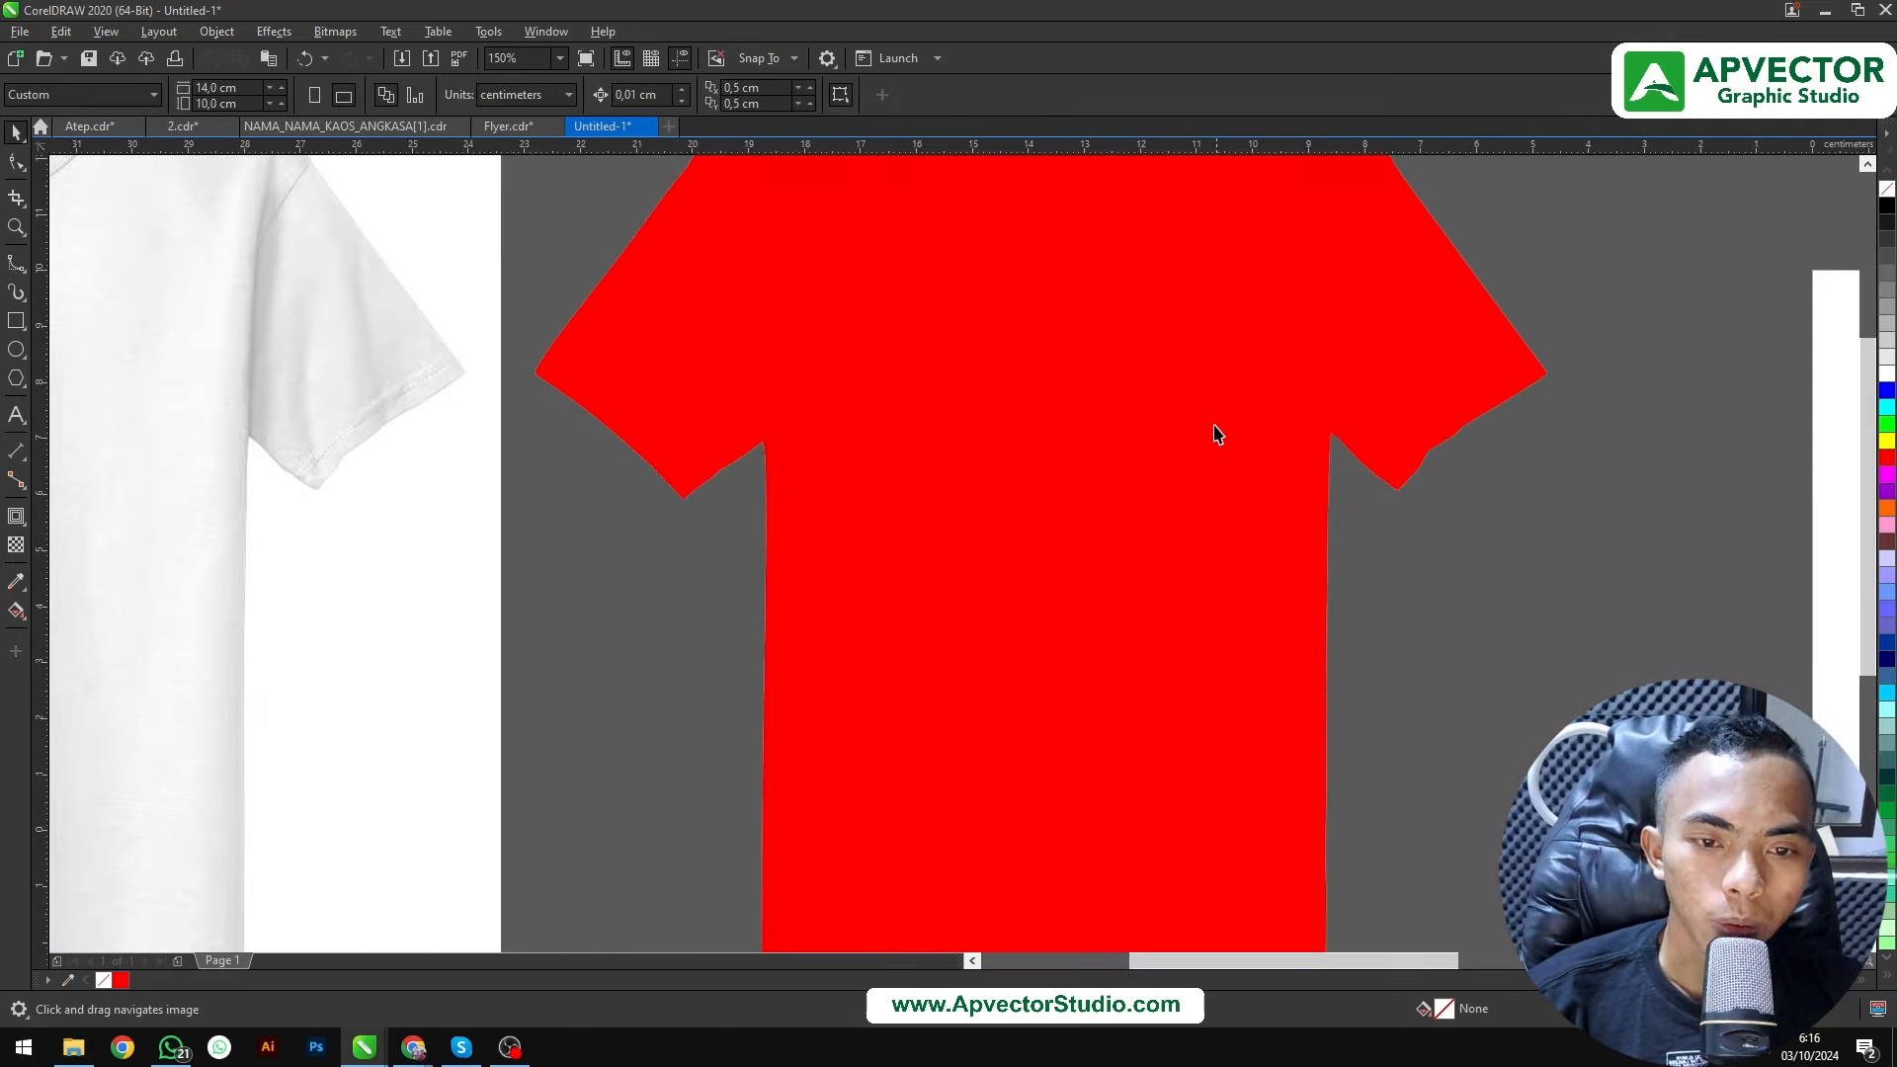
{"action": "scroll", "coordinate": [1161, 430], "scroll_direction": "down", "scroll_amount": 1}
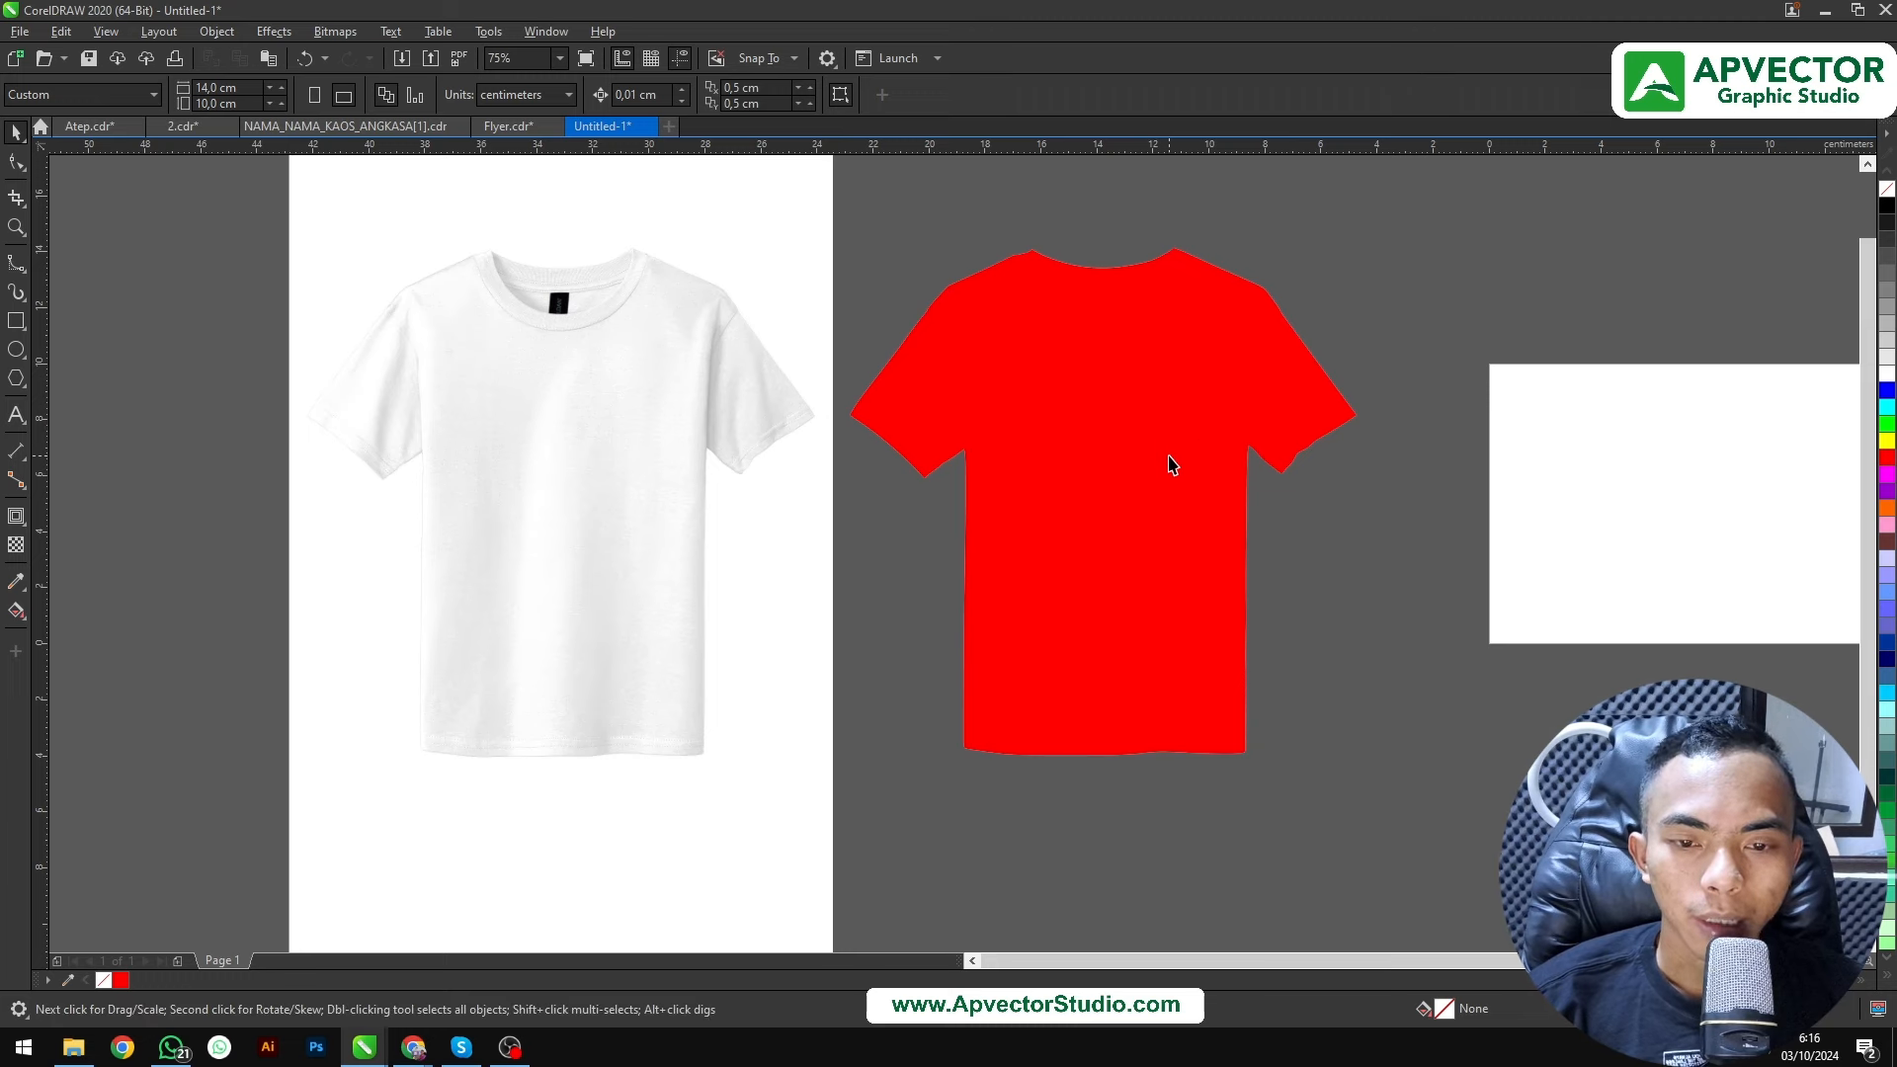
{"action": "left_click", "coordinate": [1123, 431]}
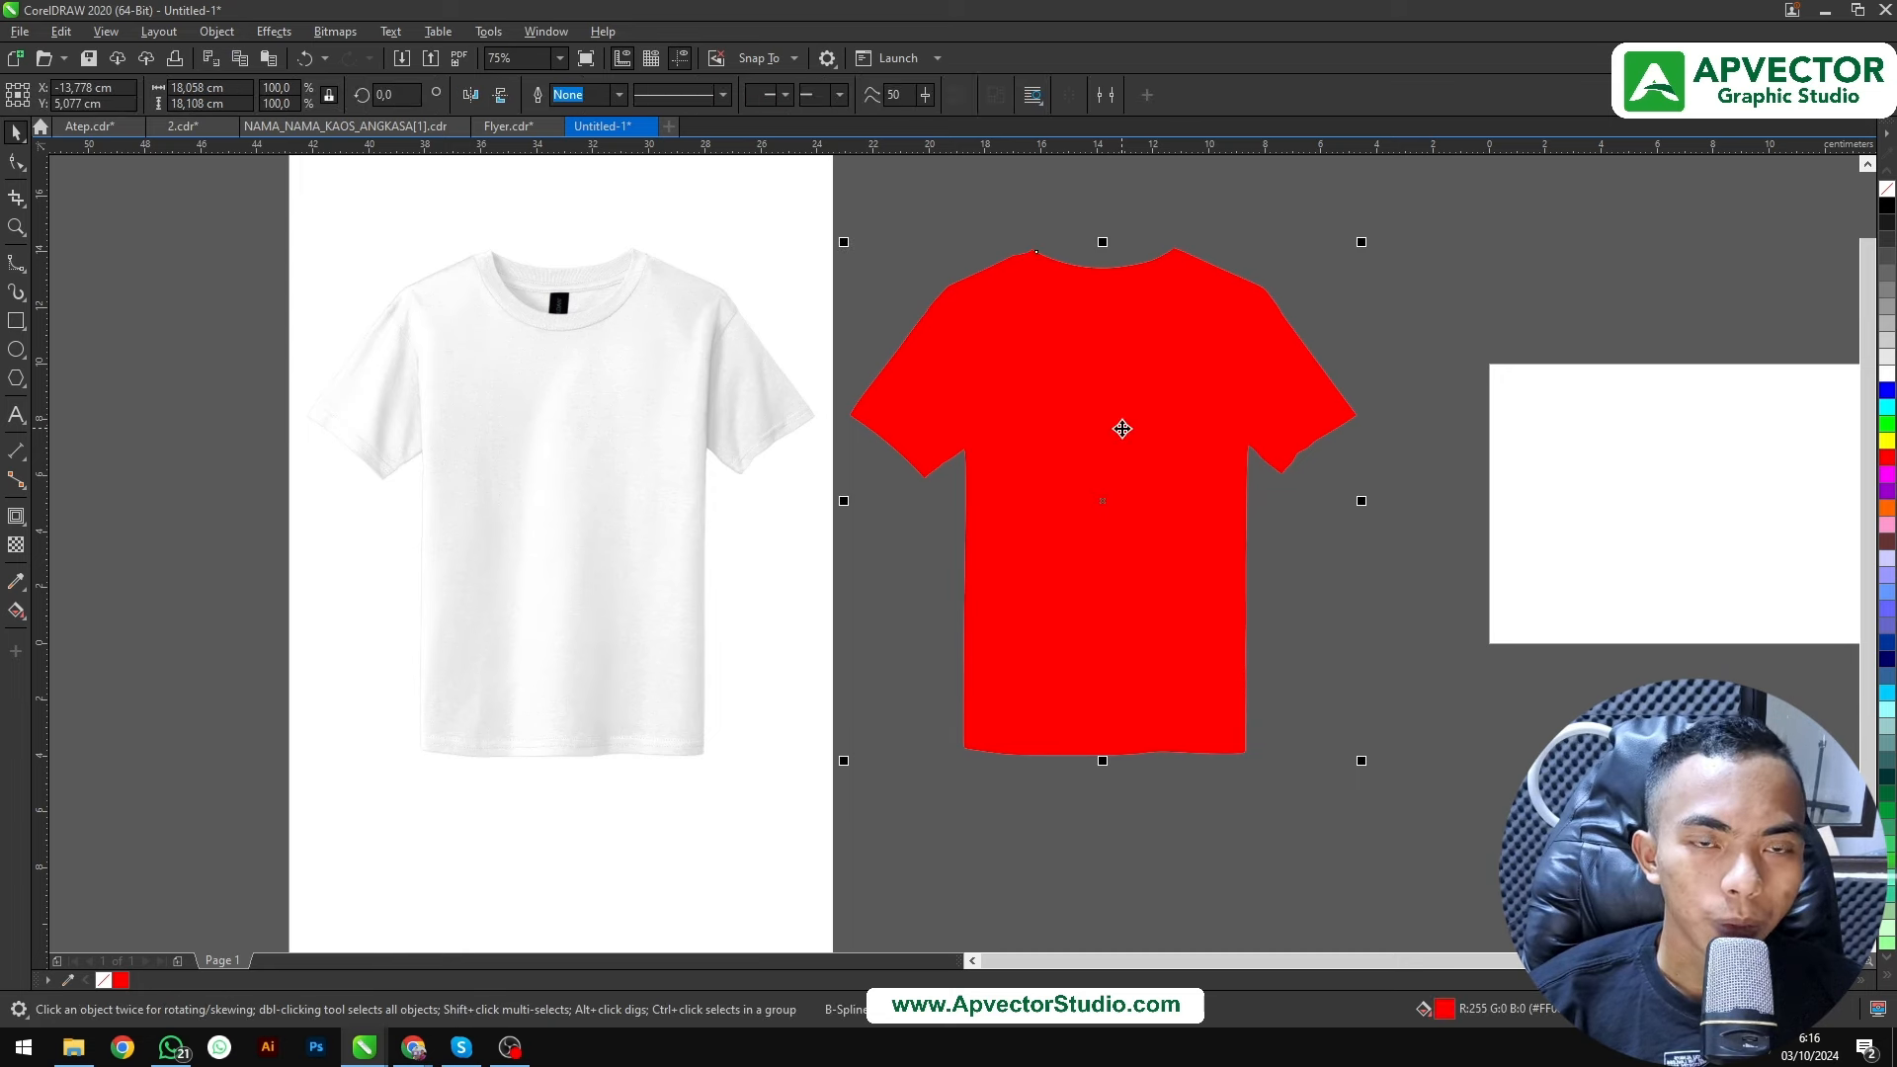
{"action": "scroll", "coordinate": [1109, 424], "scroll_direction": "up", "scroll_amount": 2}
{"action": "scroll", "coordinate": [1107, 413], "scroll_direction": "down", "scroll_amount": 2}
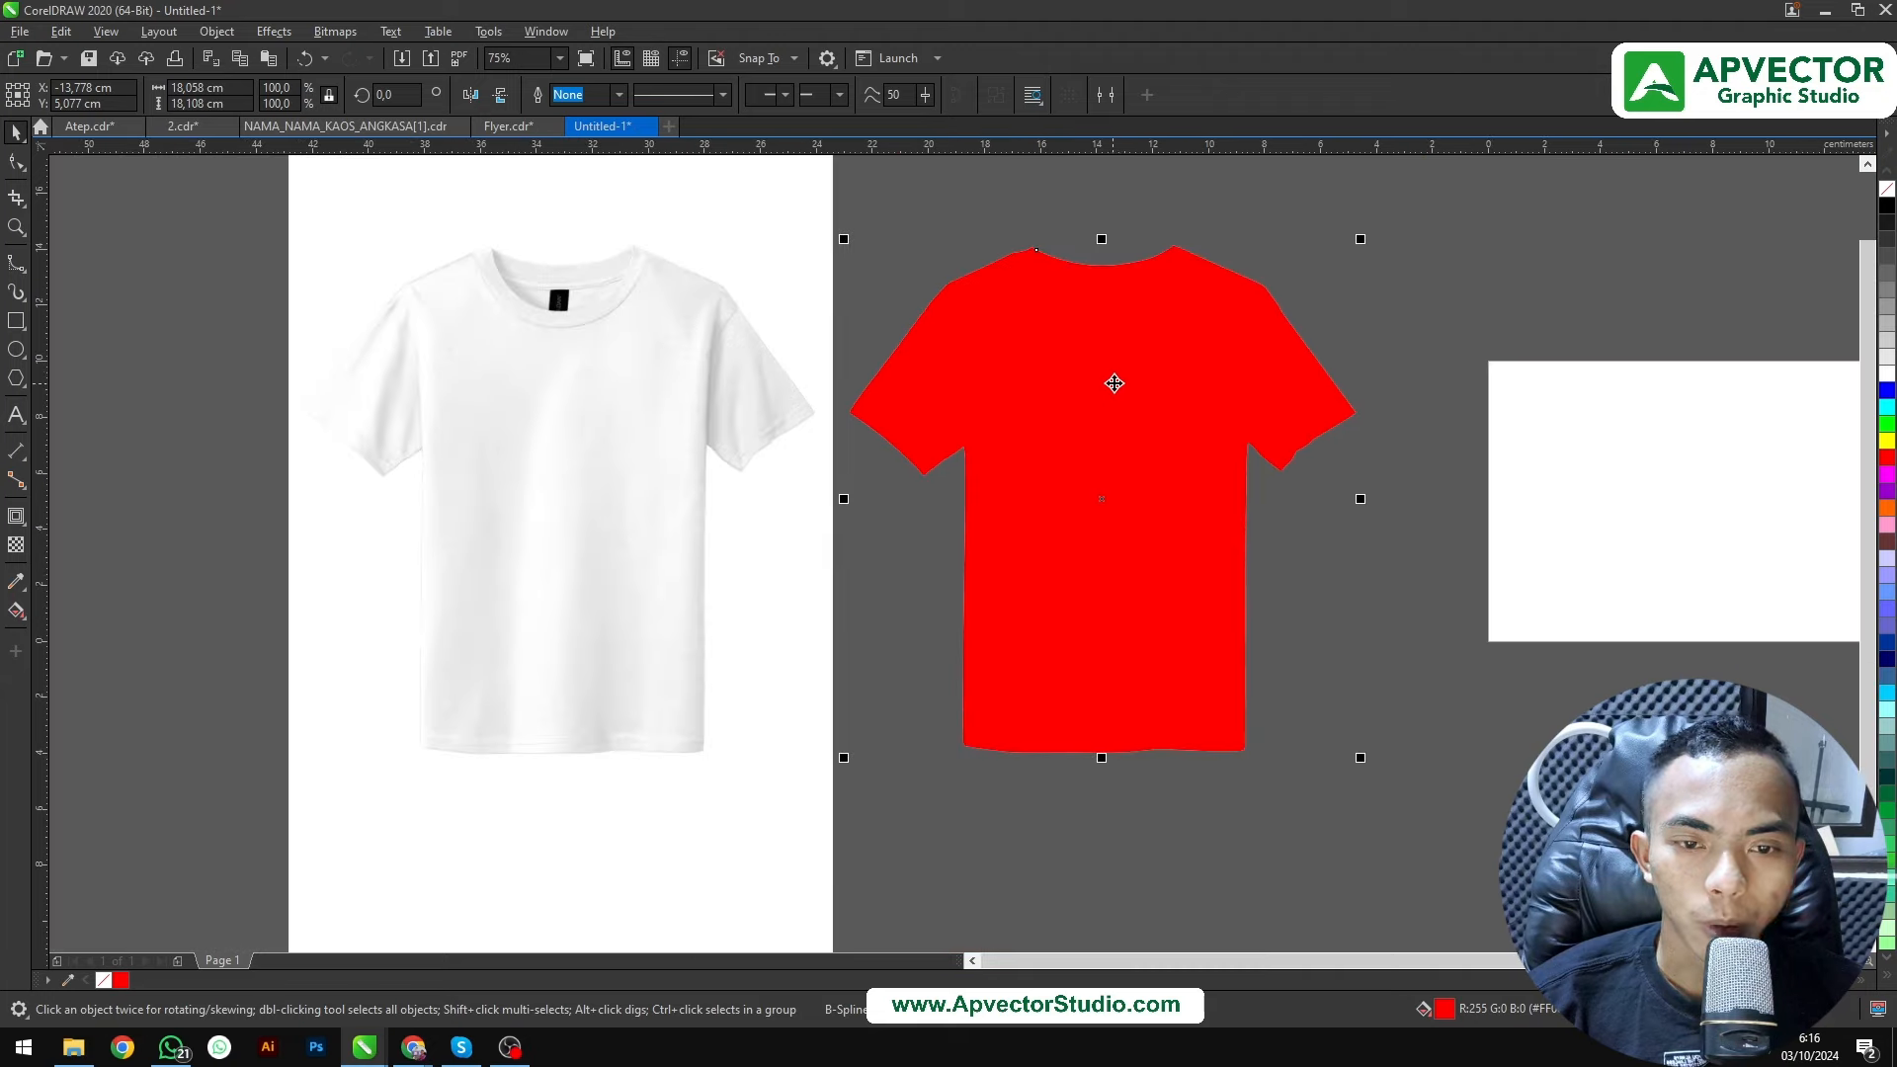
{"action": "scroll", "coordinate": [1115, 383], "scroll_direction": "up", "scroll_amount": 2}
{"action": "right_click", "coordinate": [1116, 365]}
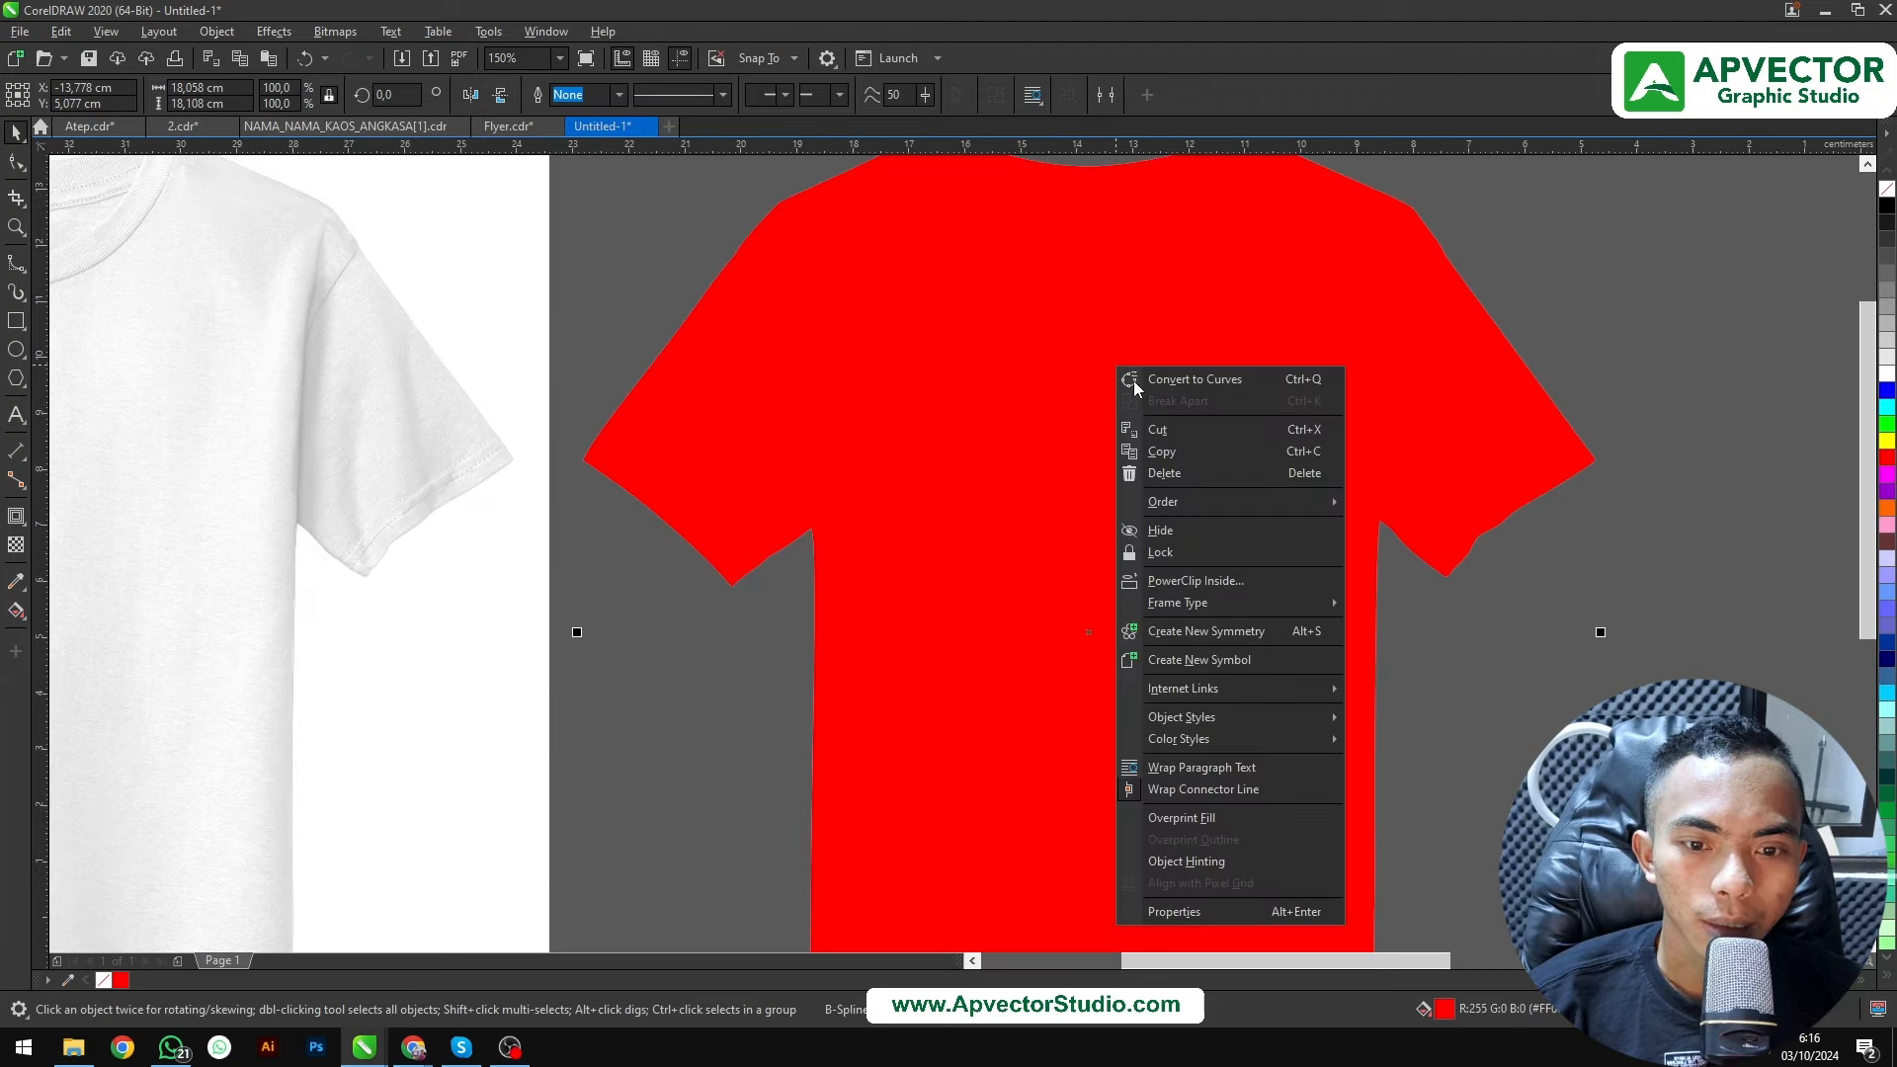
{"action": "mouse_move", "coordinate": [1223, 501]}
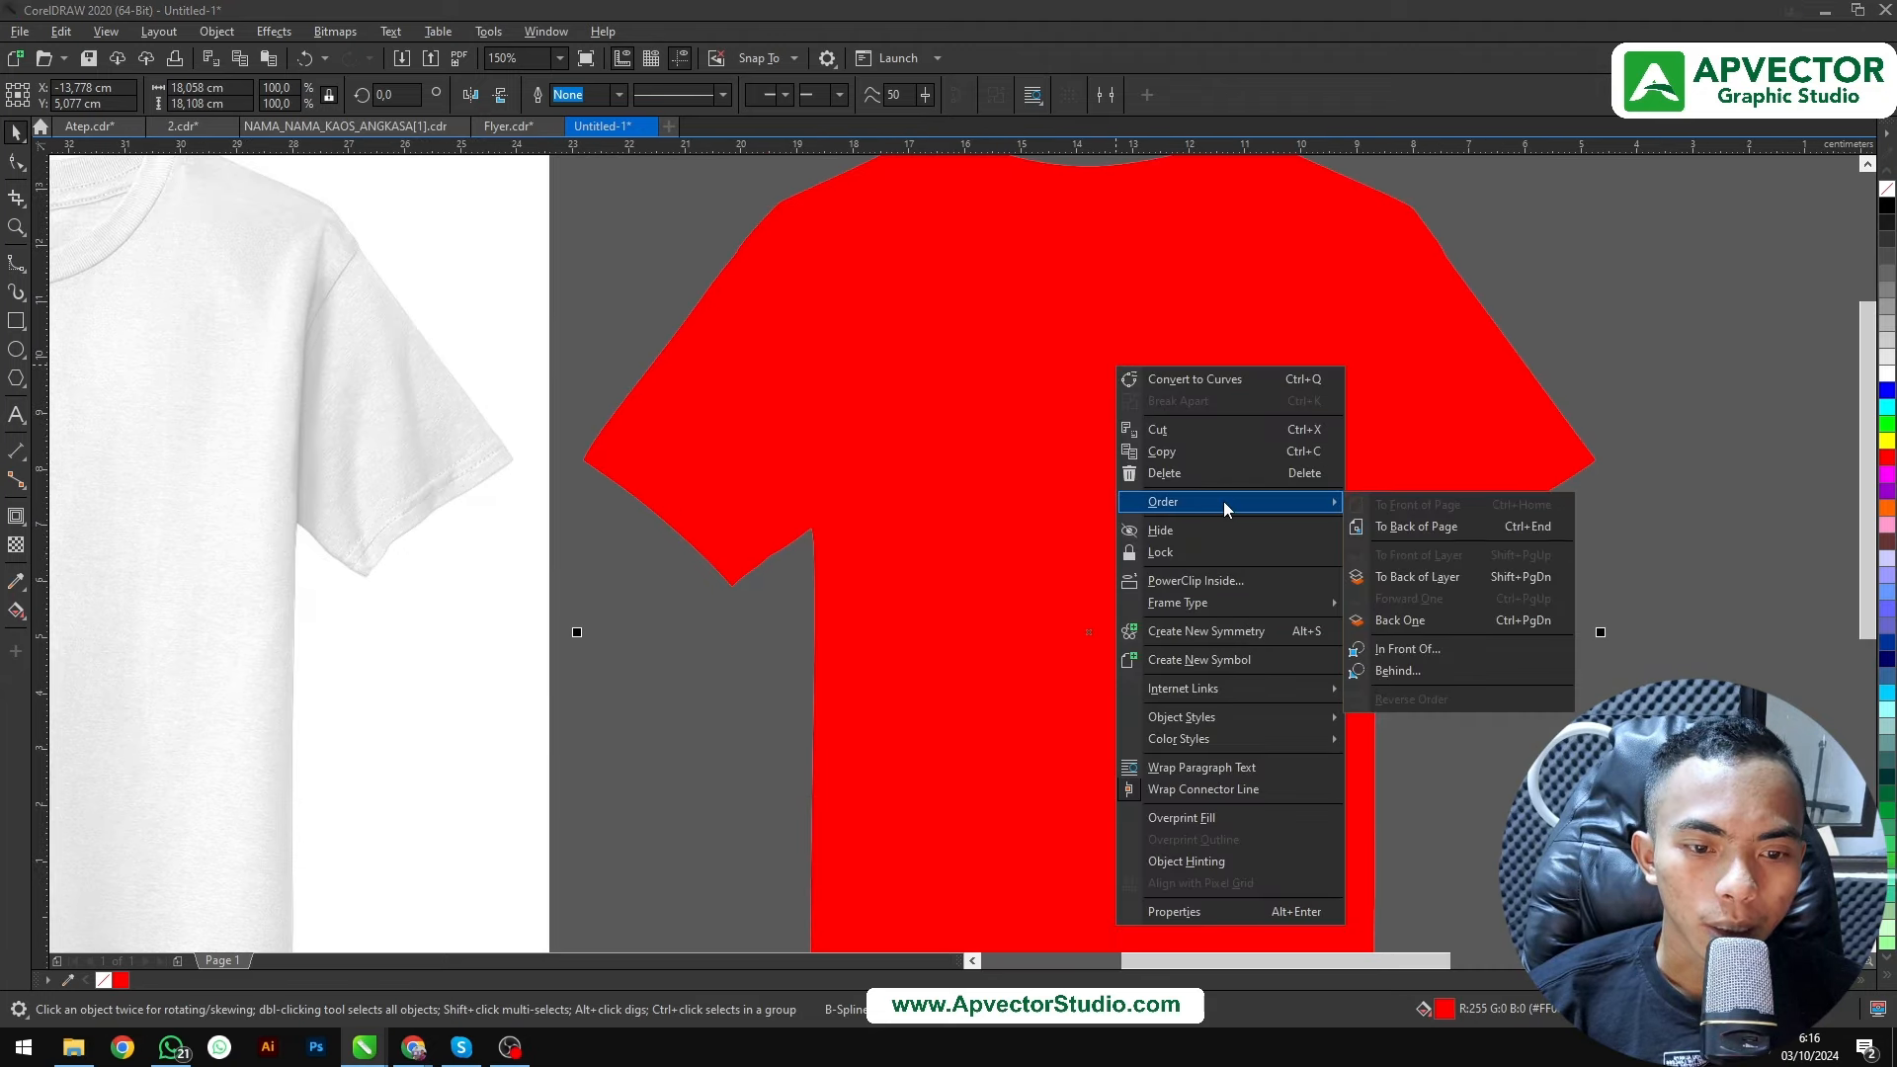
{"action": "left_click", "coordinate": [1437, 534]}
{"action": "scroll", "coordinate": [1201, 468], "scroll_direction": "down", "scroll_amount": 2}
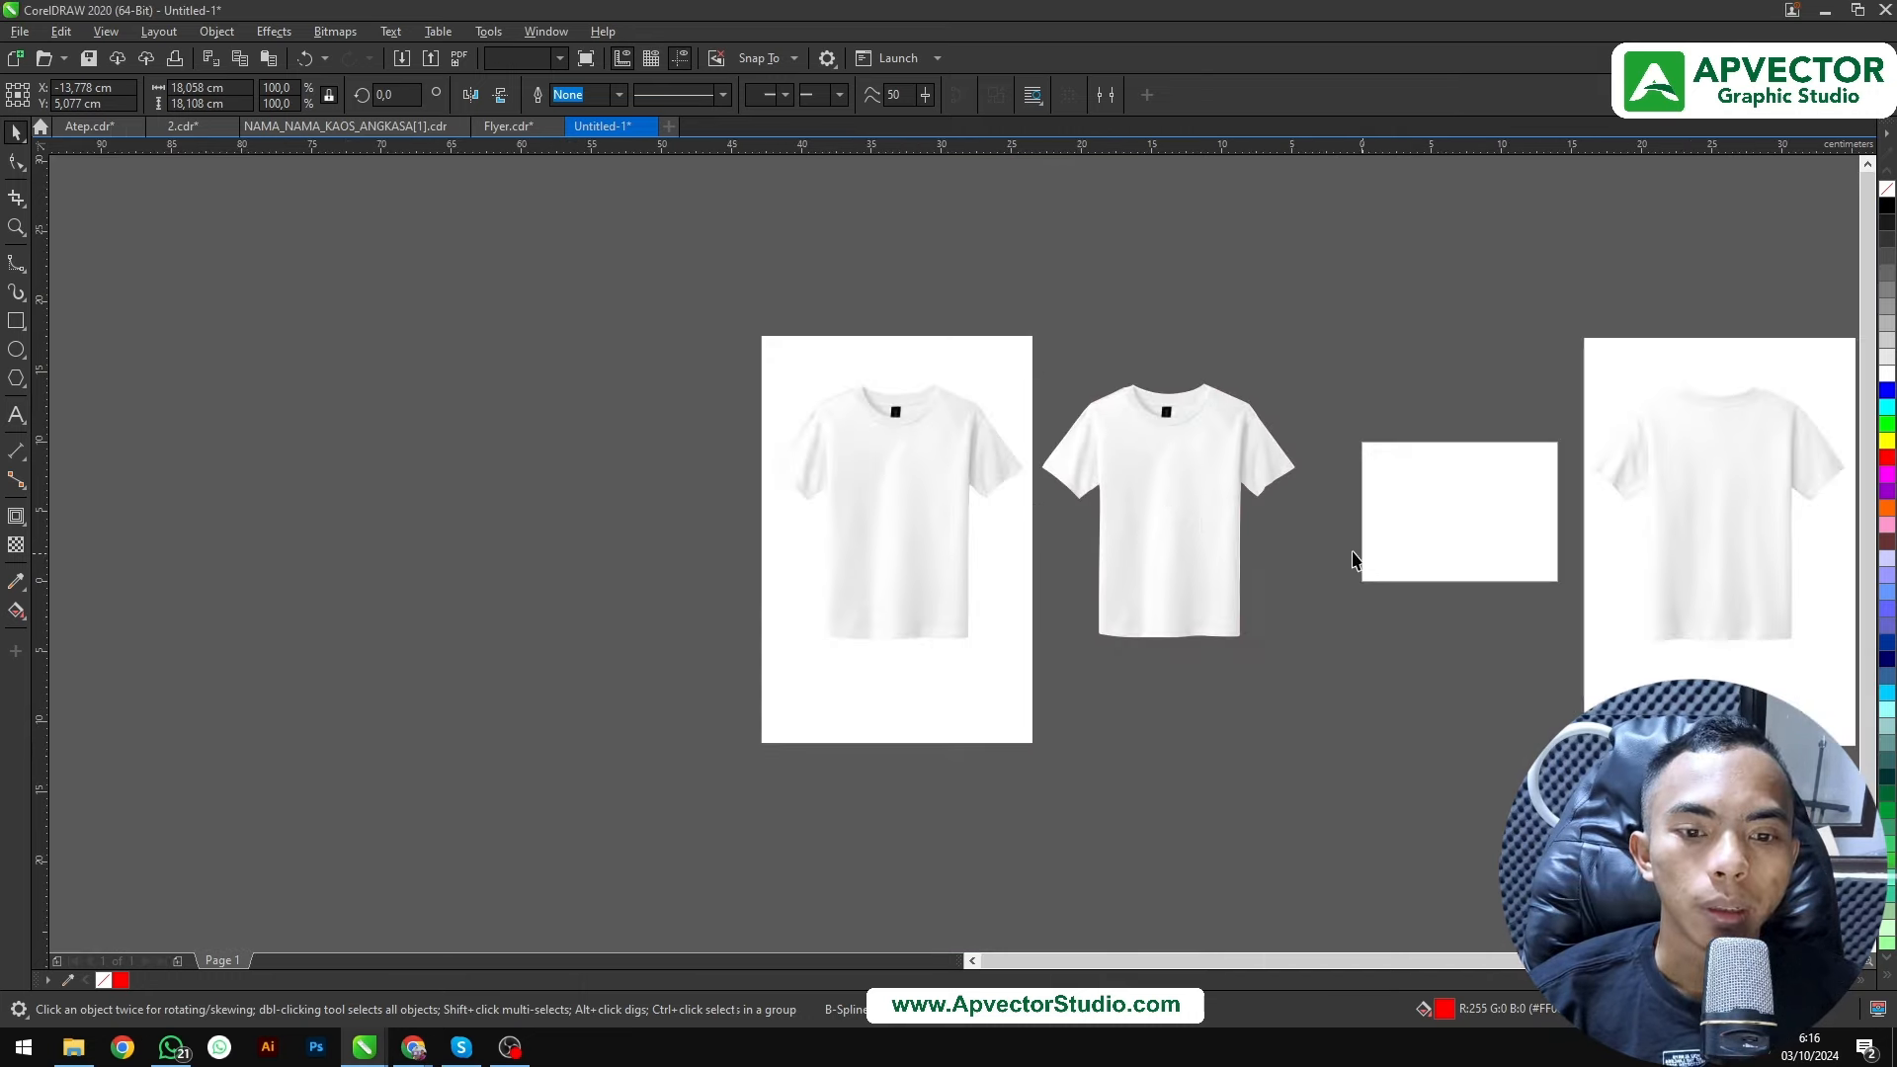
{"action": "left_click", "coordinate": [1354, 554]}
Try nudging the cut-out shirt bitmap off the red shape, and undo the move
{"action": "scroll", "coordinate": [1203, 511], "scroll_direction": "up", "scroll_amount": 1}
{"action": "left_click_drag", "start_coordinate": [1259, 512], "coordinate": [1292, 470]}
{"action": "key", "text": "ctrl+z"}
{"action": "left_click_drag", "start_coordinate": [994, 450], "coordinate": [1002, 473]}
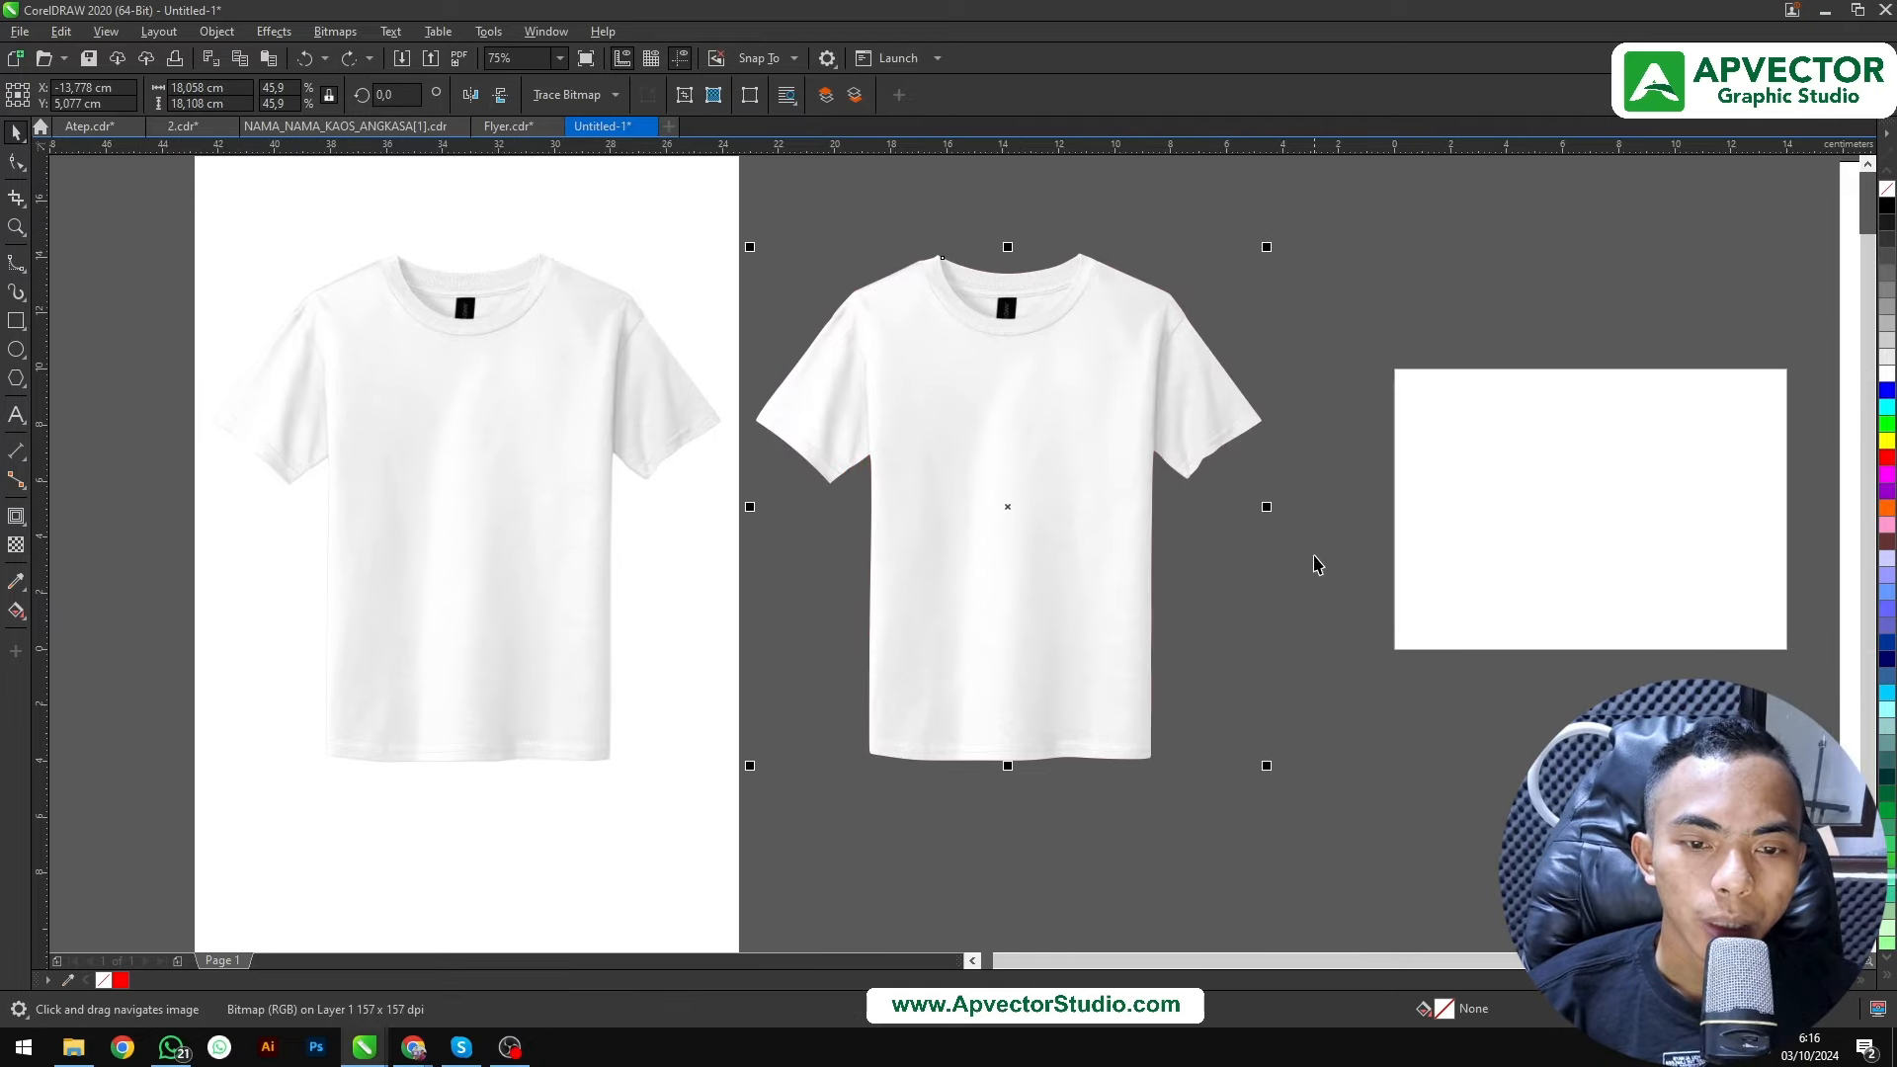
{"action": "left_click", "coordinate": [1317, 564]}
Move the original front shirt photo about 15.5 cm farther left of the cut-out shirt
{"action": "scroll", "coordinate": [576, 499], "scroll_direction": "down", "scroll_amount": 1}
{"action": "left_click_drag", "start_coordinate": [576, 499], "coordinate": [358, 498]}
{"action": "left_click", "coordinate": [620, 652]}
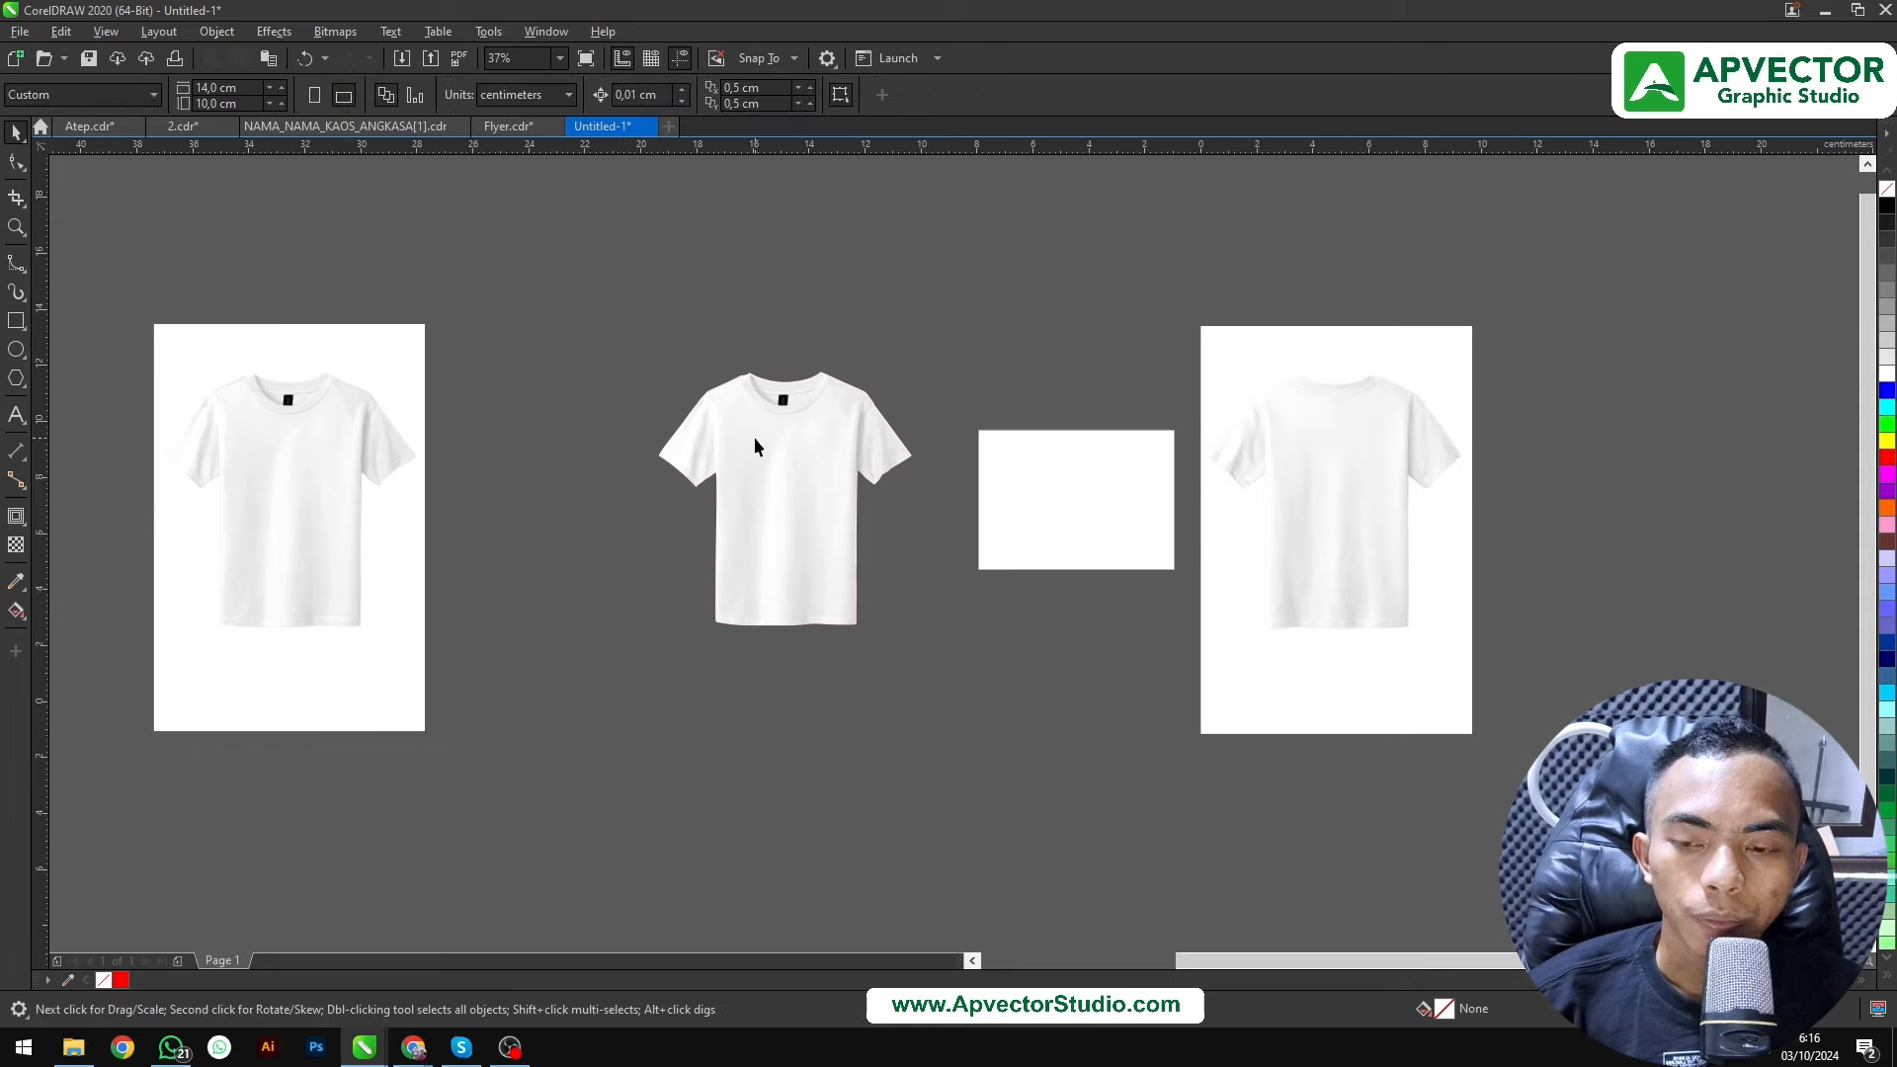
Try sliding the cut-out shirt bitmap sideways to uncover the red shape behind it, and undo the move
{"action": "scroll", "coordinate": [755, 437], "scroll_direction": "up", "scroll_amount": 1}
{"action": "left_click_drag", "start_coordinate": [807, 466], "coordinate": [1079, 462]}
{"action": "key", "text": "ctrl+z"}
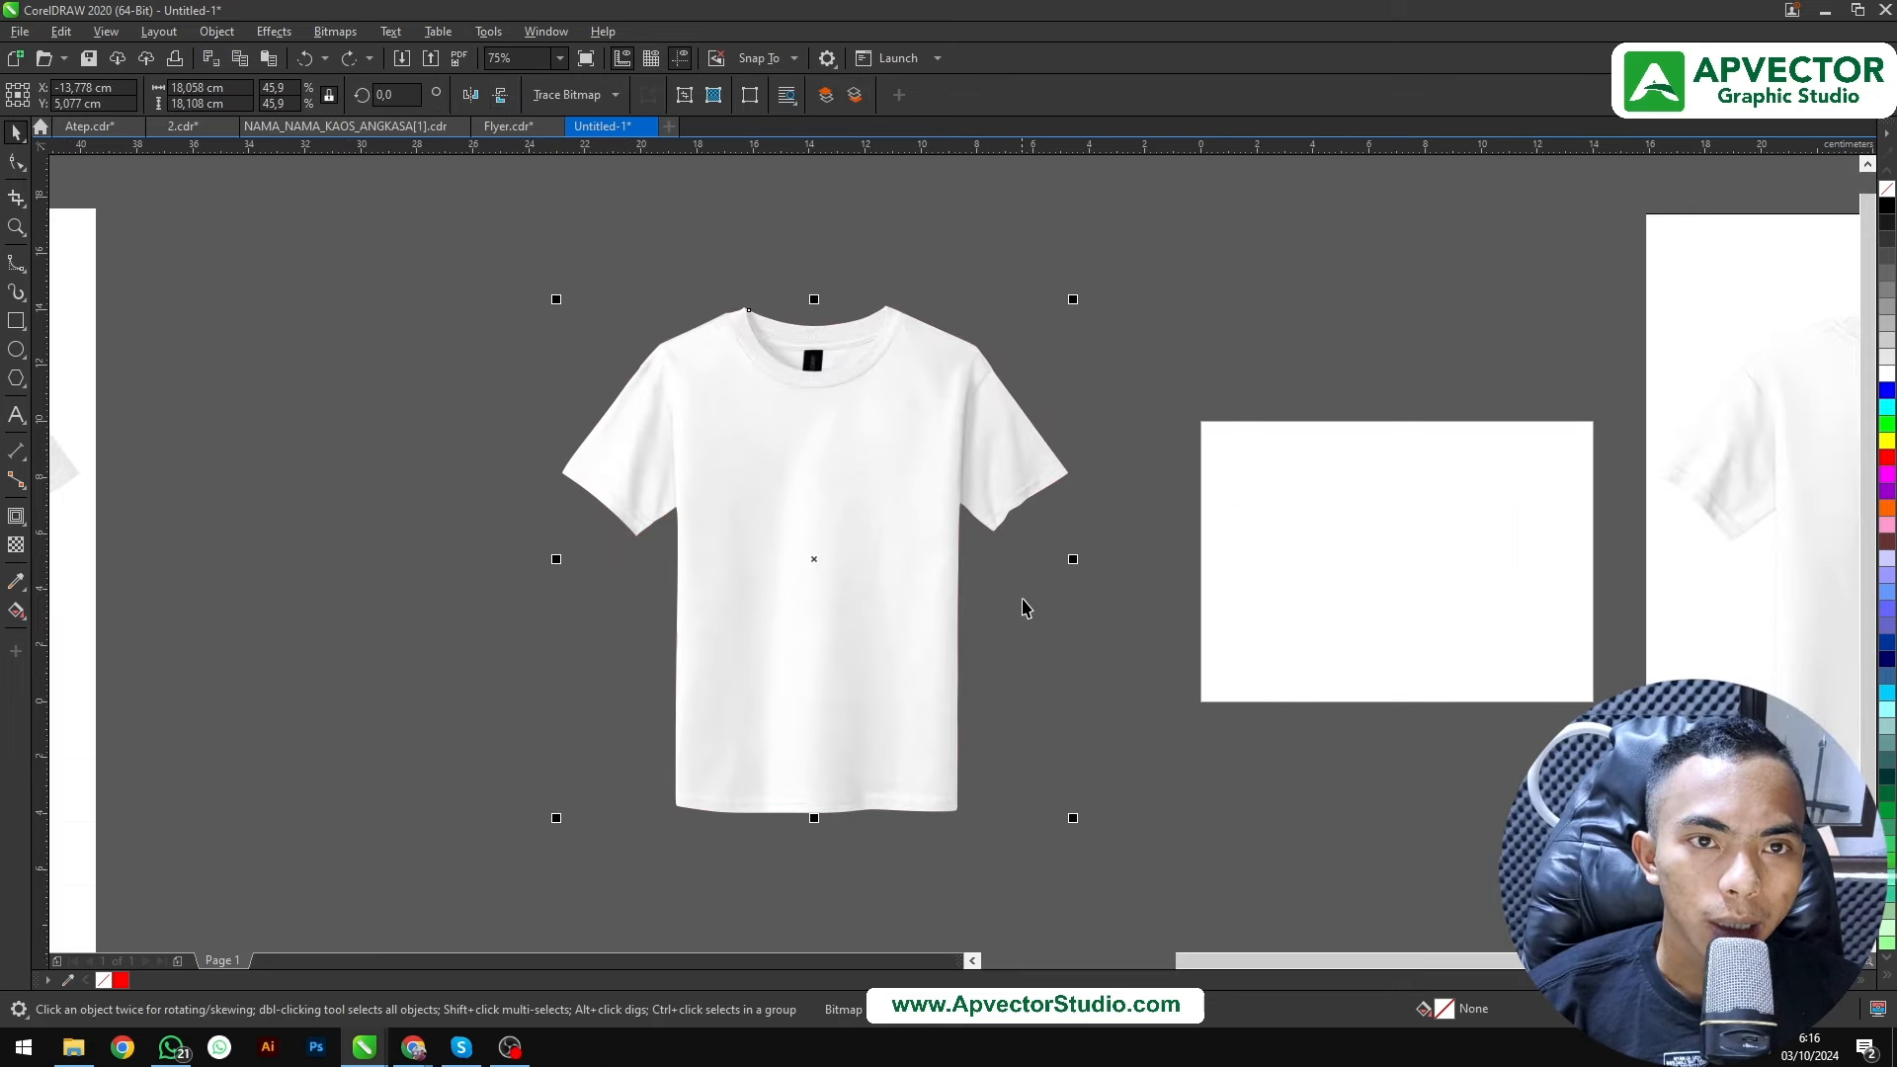
{"action": "left_click", "coordinate": [1036, 634]}
{"action": "left_click_drag", "start_coordinate": [880, 577], "coordinate": [926, 550]}
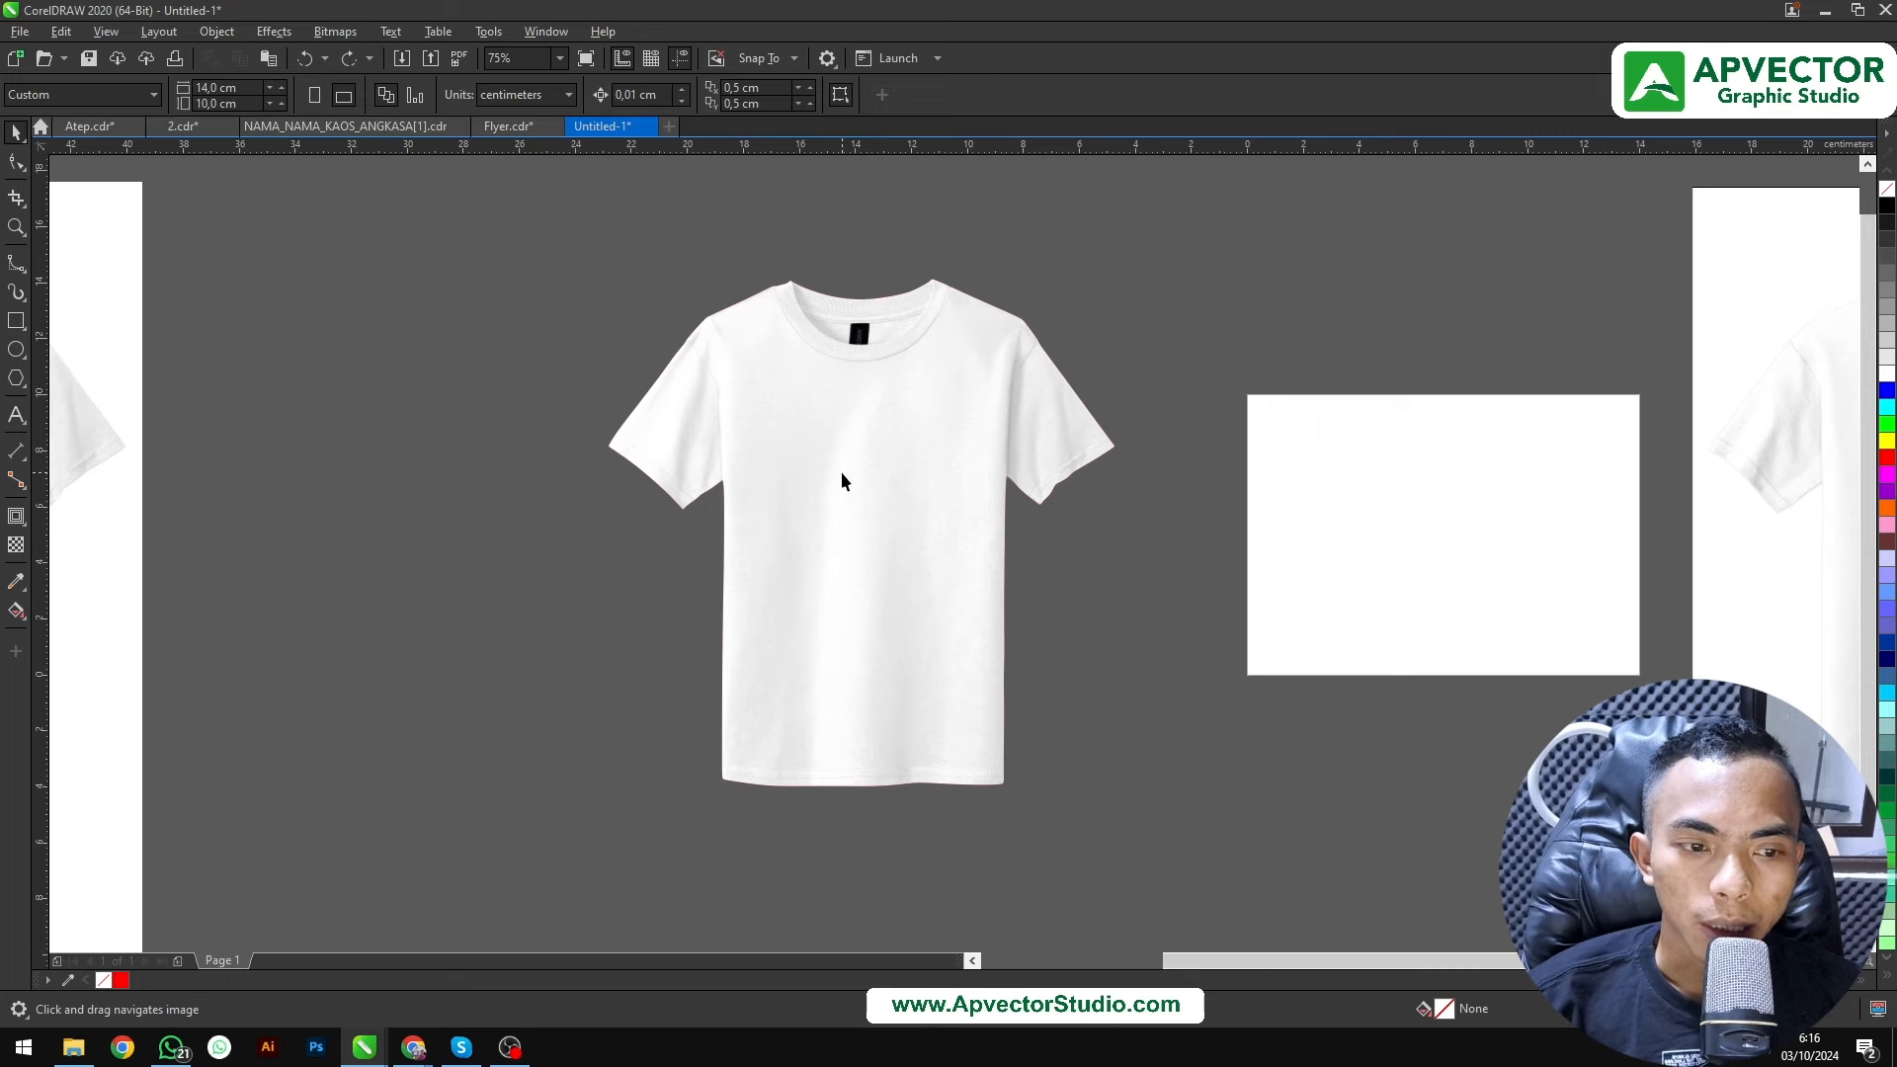
Move the cut-out shirt and red shape together above the photos, to about X -34.3 cm, Y 35.8 cm
{"action": "scroll", "coordinate": [842, 474], "scroll_direction": "down", "scroll_amount": 1}
{"action": "left_click_drag", "start_coordinate": [719, 334], "coordinate": [1093, 719]}
{"action": "left_click_drag", "start_coordinate": [942, 507], "coordinate": [782, 226]}
{"action": "left_click_drag", "start_coordinate": [800, 278], "coordinate": [840, 393]}
{"action": "scroll", "coordinate": [840, 393], "scroll_direction": "up", "scroll_amount": 1}
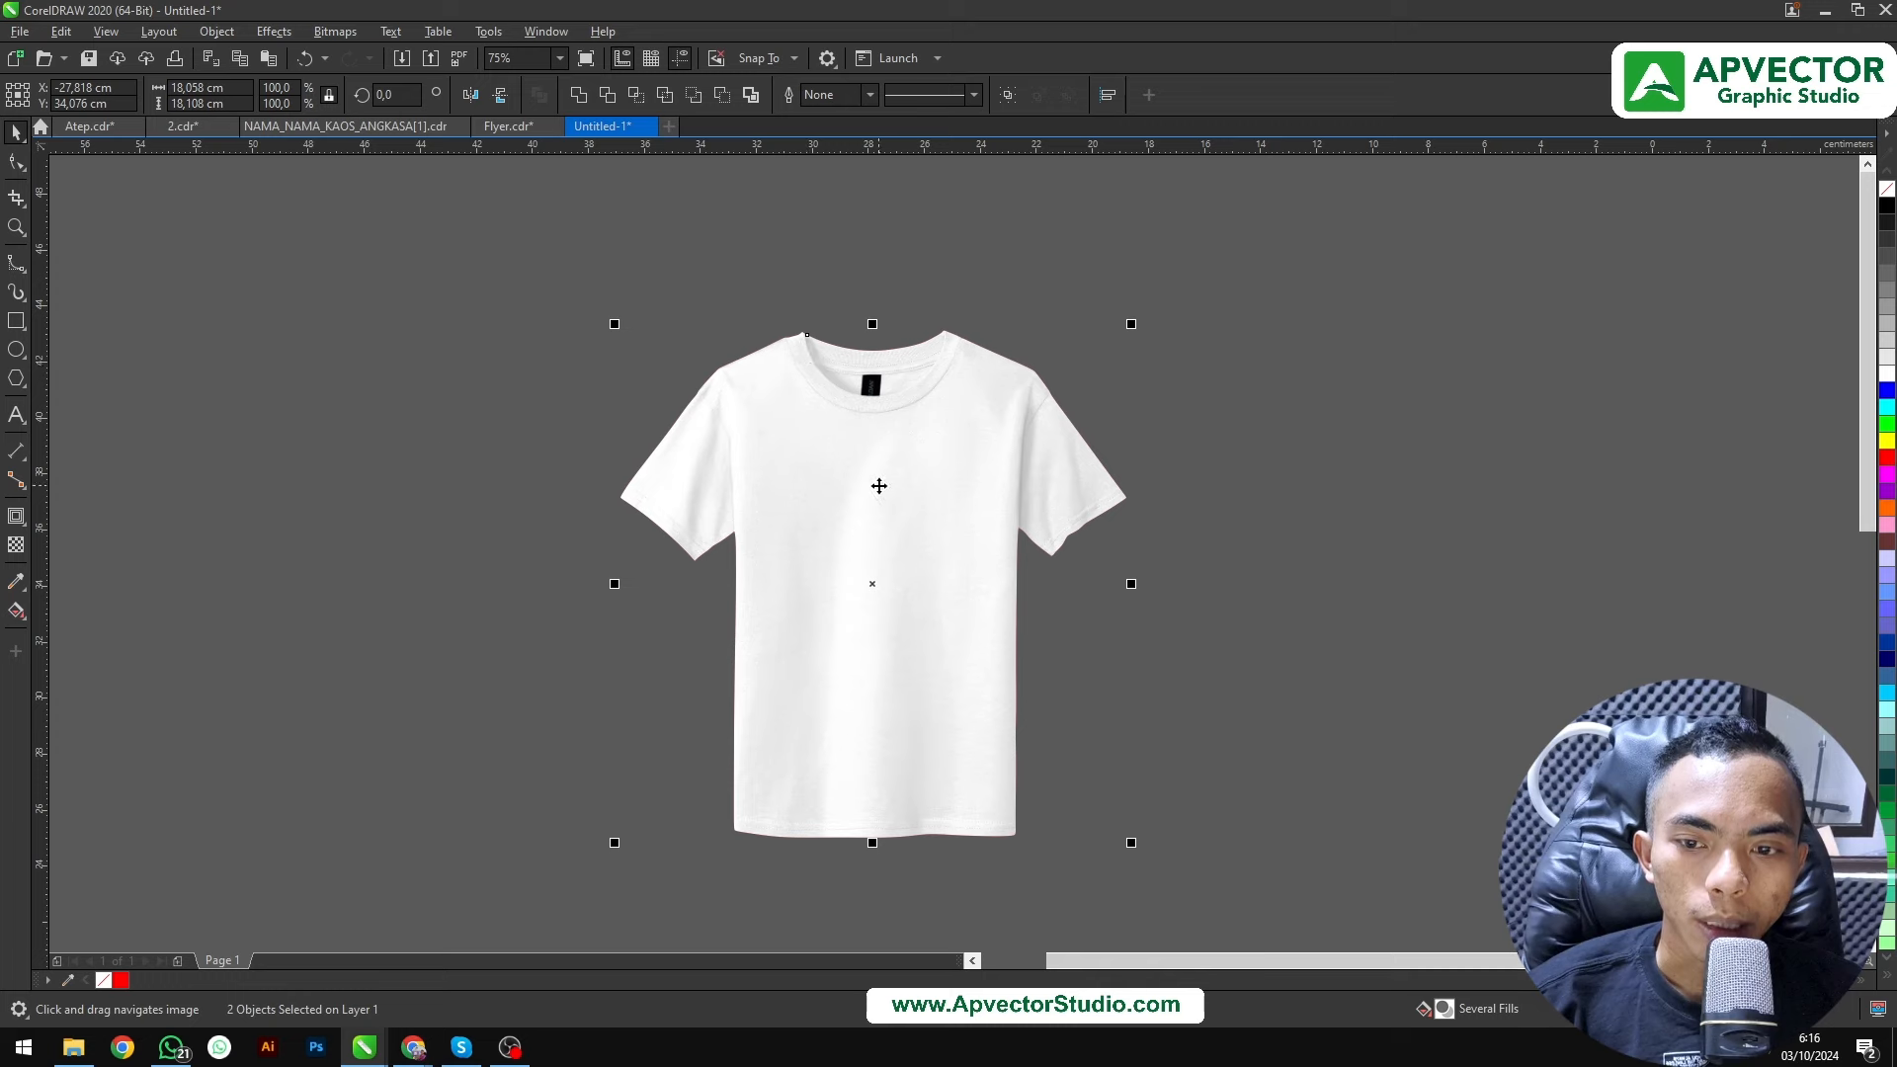
{"action": "left_click_drag", "start_coordinate": [879, 486], "coordinate": [698, 436]}
{"action": "key", "text": "Escape"}
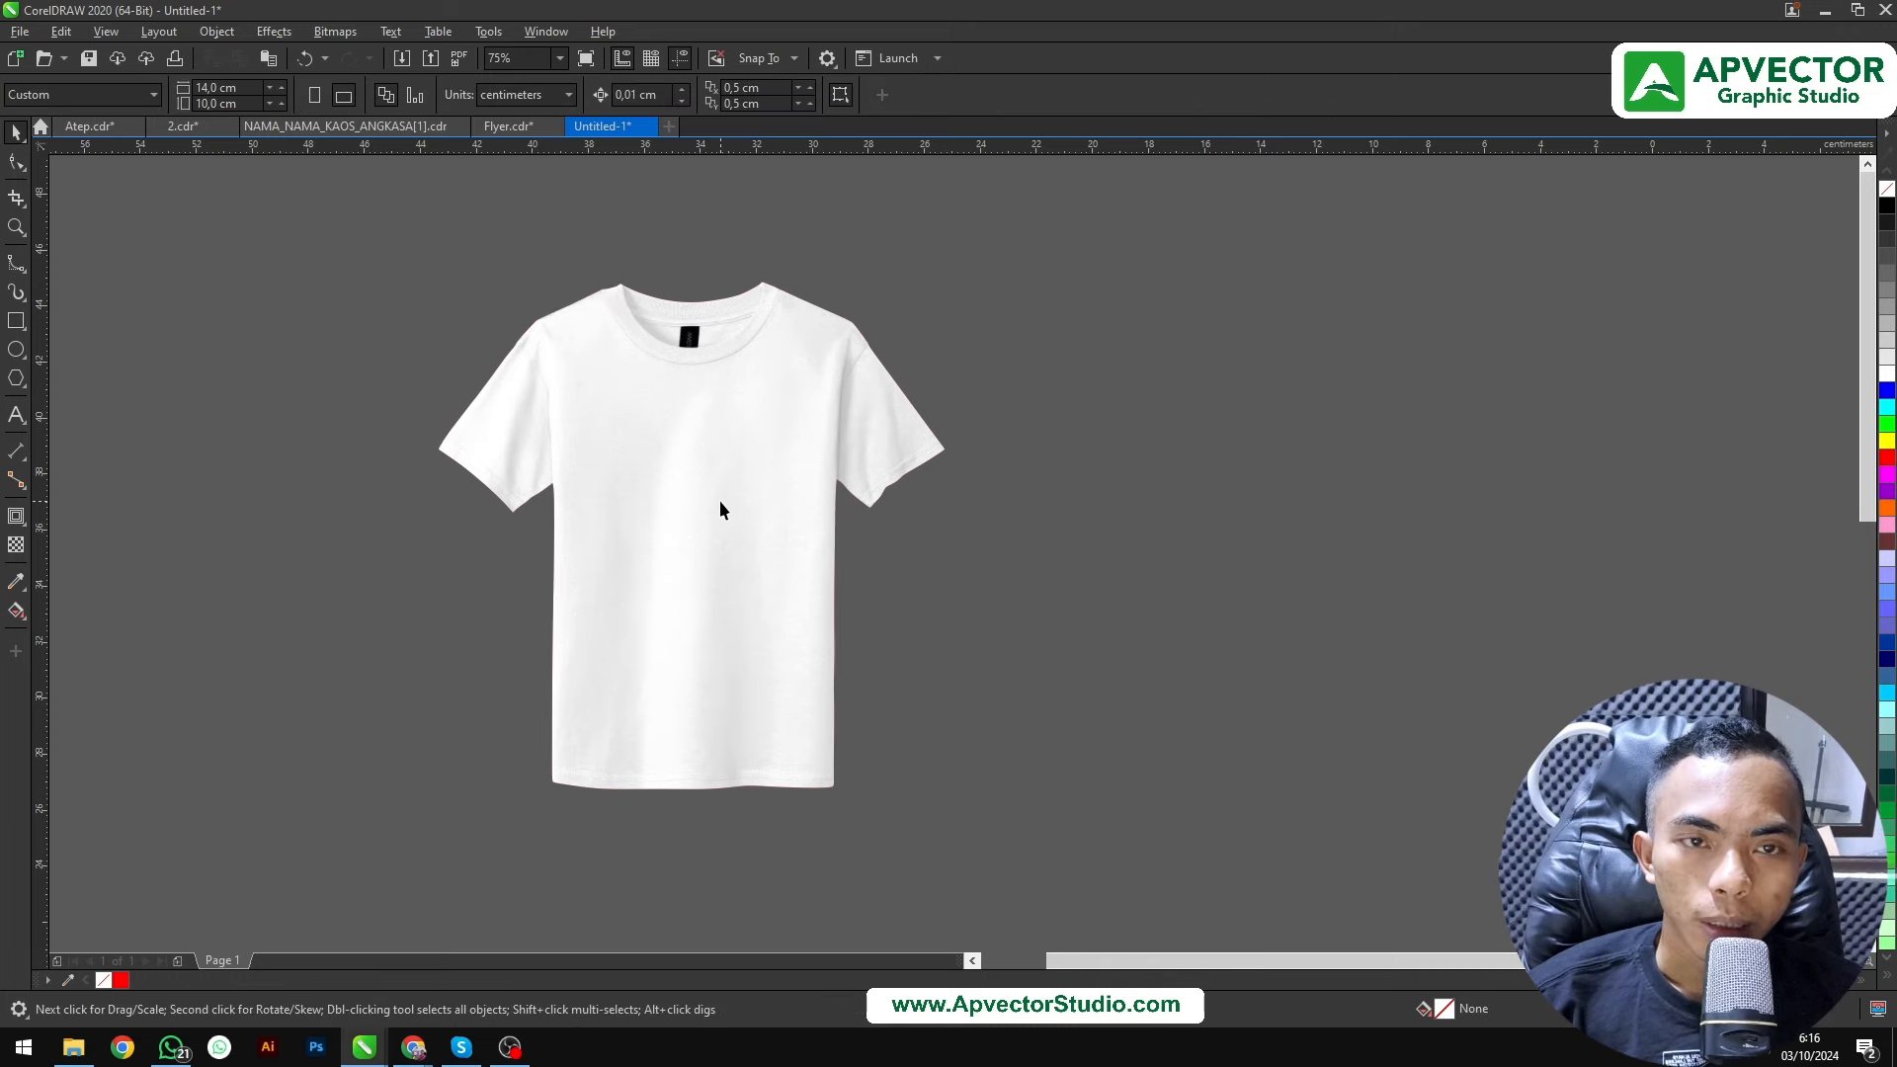
Place four copies of the cut-out shirt bitmap side by side in a row to the right of the original cut-out
{"action": "left_click_drag", "start_coordinate": [720, 510], "coordinate": [1225, 494]}
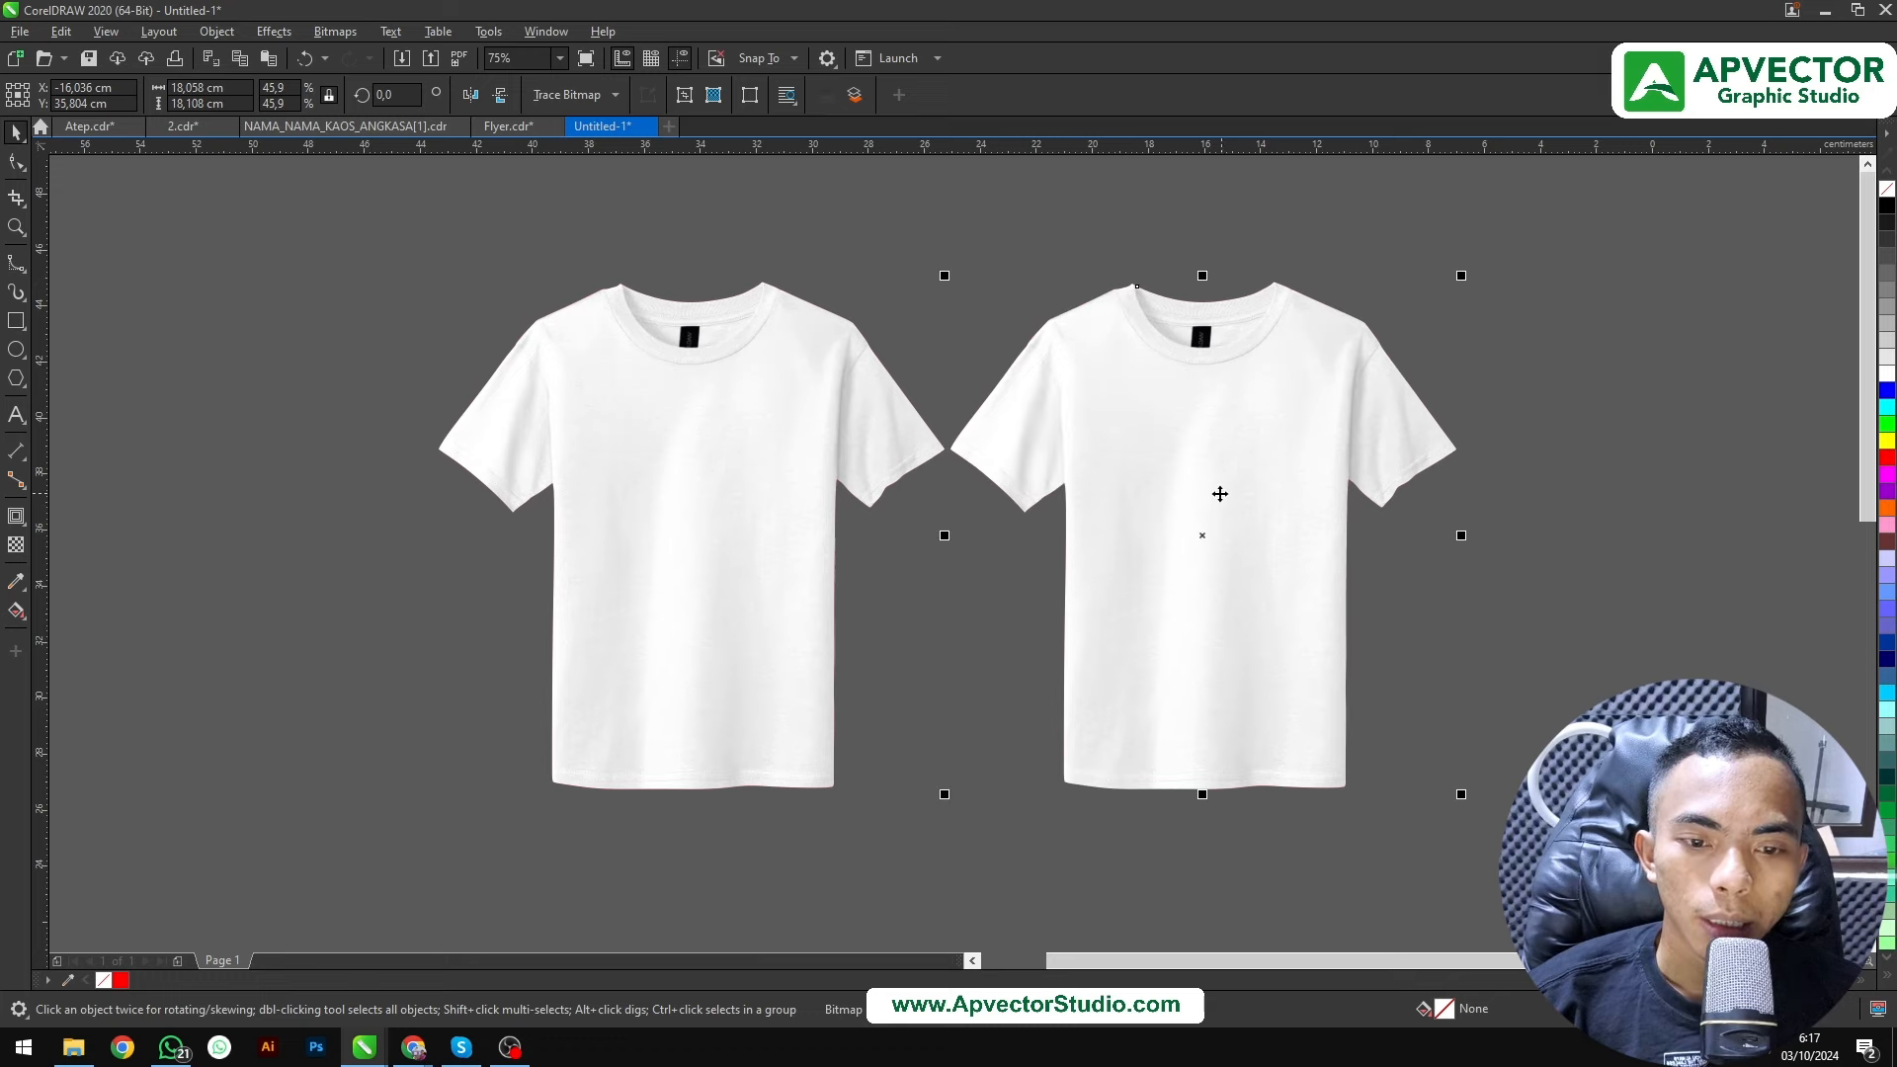
{"action": "scroll", "coordinate": [1093, 487], "scroll_direction": "down", "scroll_amount": 1}
{"action": "scroll", "coordinate": [1132, 476], "scroll_direction": "up", "scroll_amount": 1}
{"action": "left_click_drag", "start_coordinate": [1011, 480], "coordinate": [1531, 488]}
{"action": "scroll", "coordinate": [1511, 483], "scroll_direction": "right", "scroll_amount": 3}
{"action": "left_click_drag", "start_coordinate": [943, 471], "coordinate": [1455, 486]}
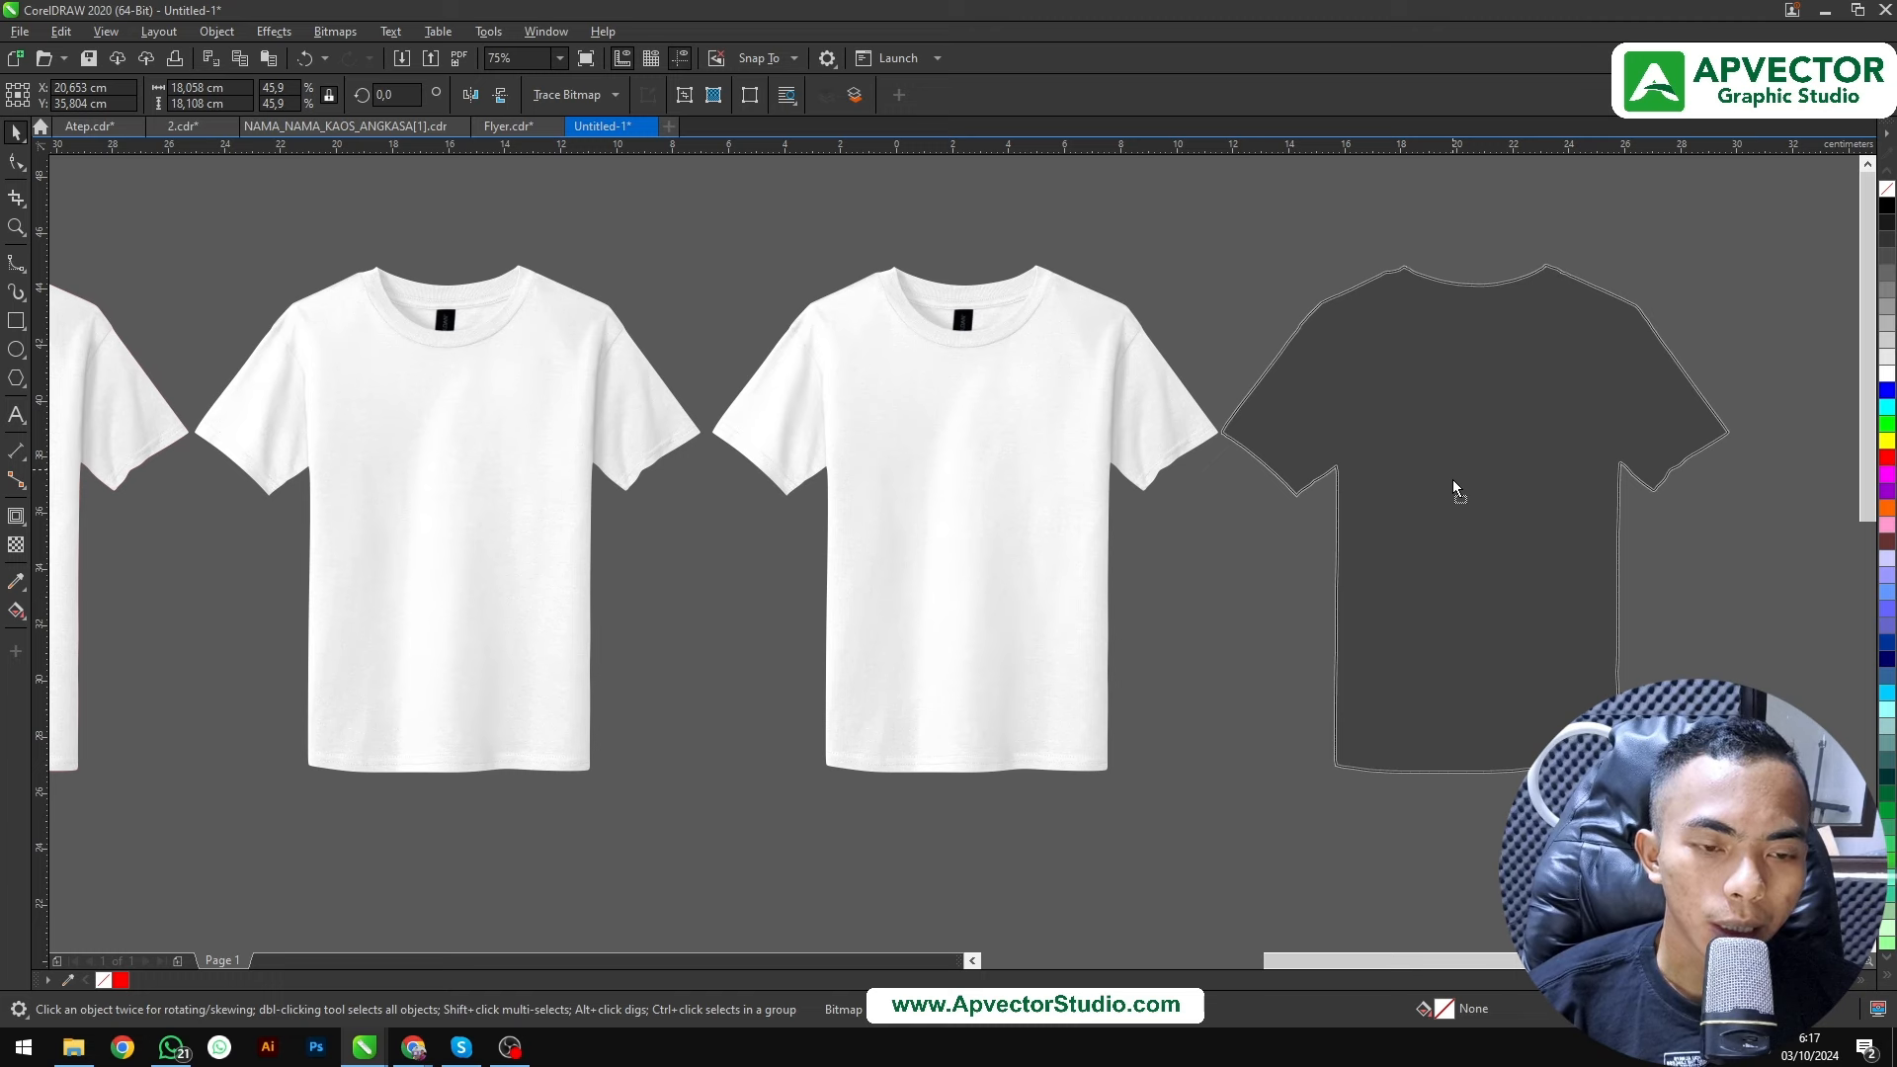
{"action": "left_click_drag", "start_coordinate": [1453, 484], "coordinate": [1454, 485]}
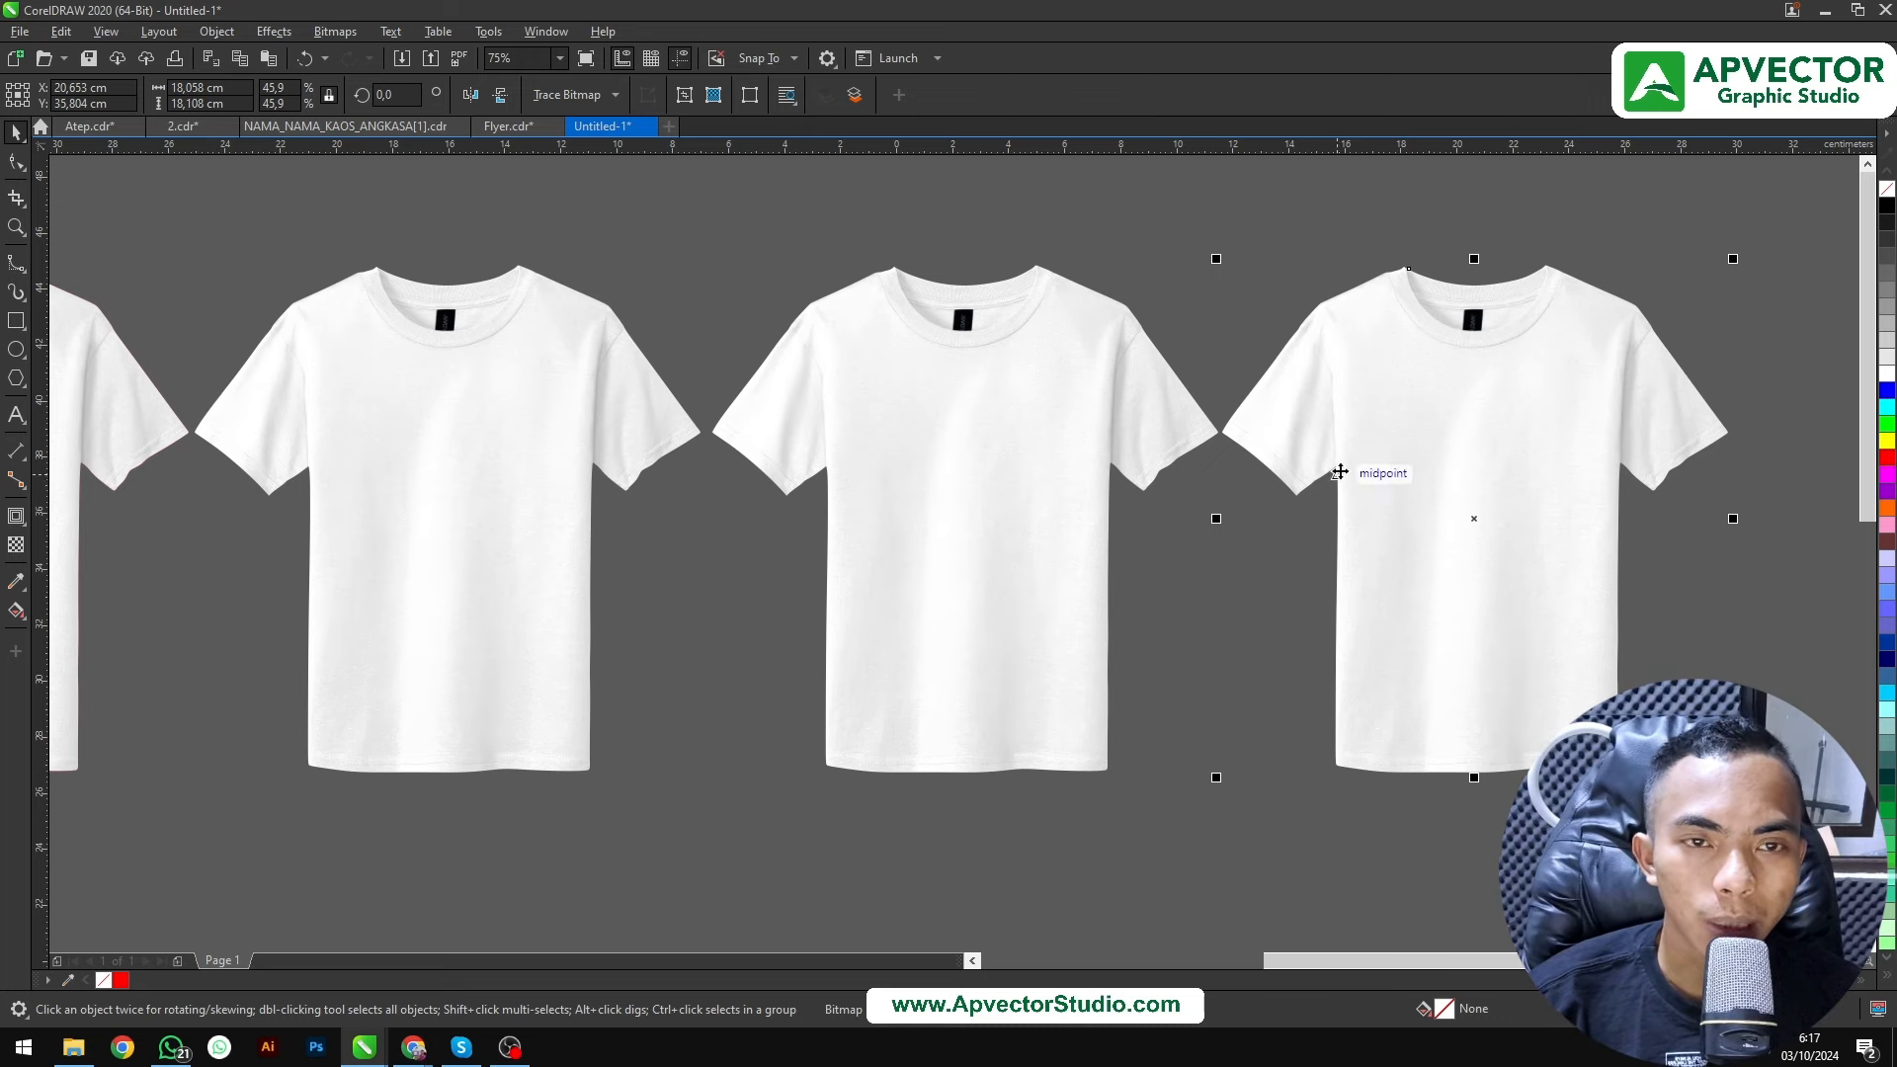
{"action": "scroll", "coordinate": [1356, 473], "scroll_direction": "down", "scroll_amount": 1}
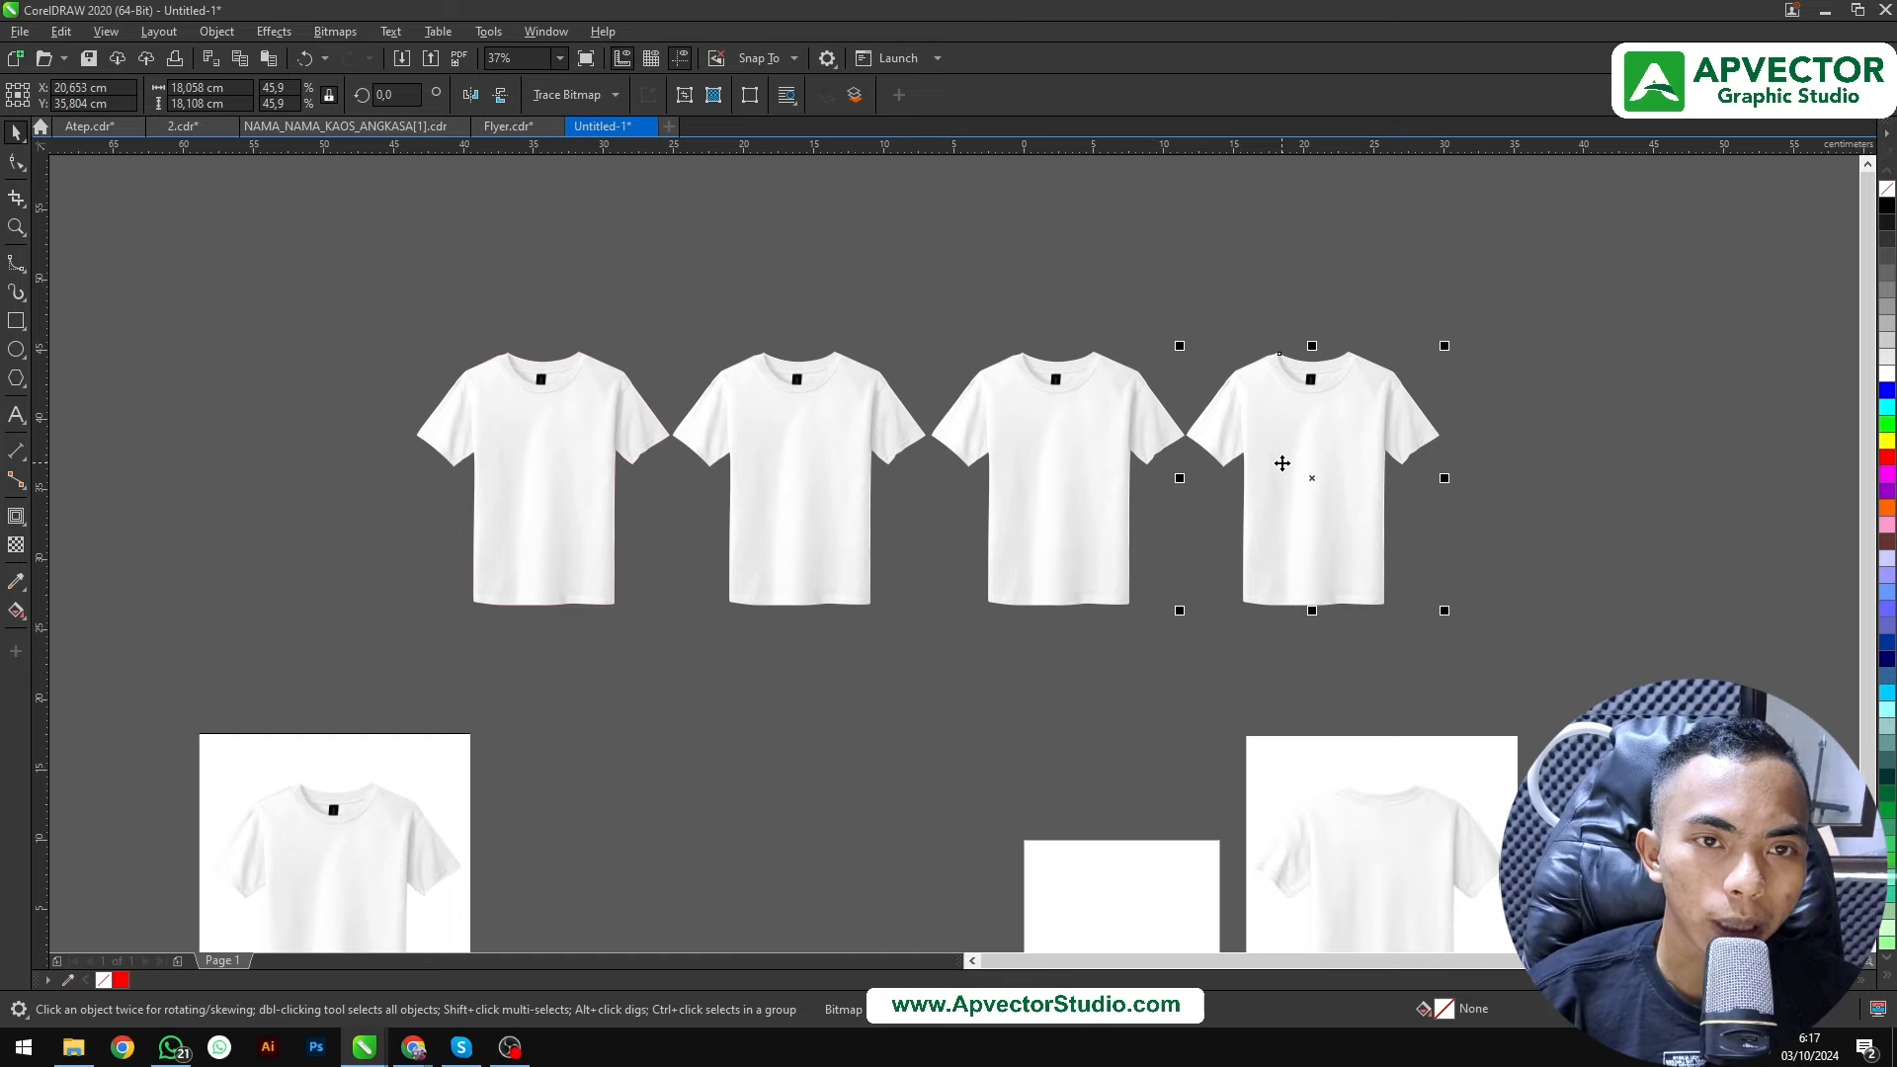
{"action": "key", "text": "ctrl+d"}
{"action": "scroll", "coordinate": [1255, 466], "scroll_direction": "right", "scroll_amount": 1}
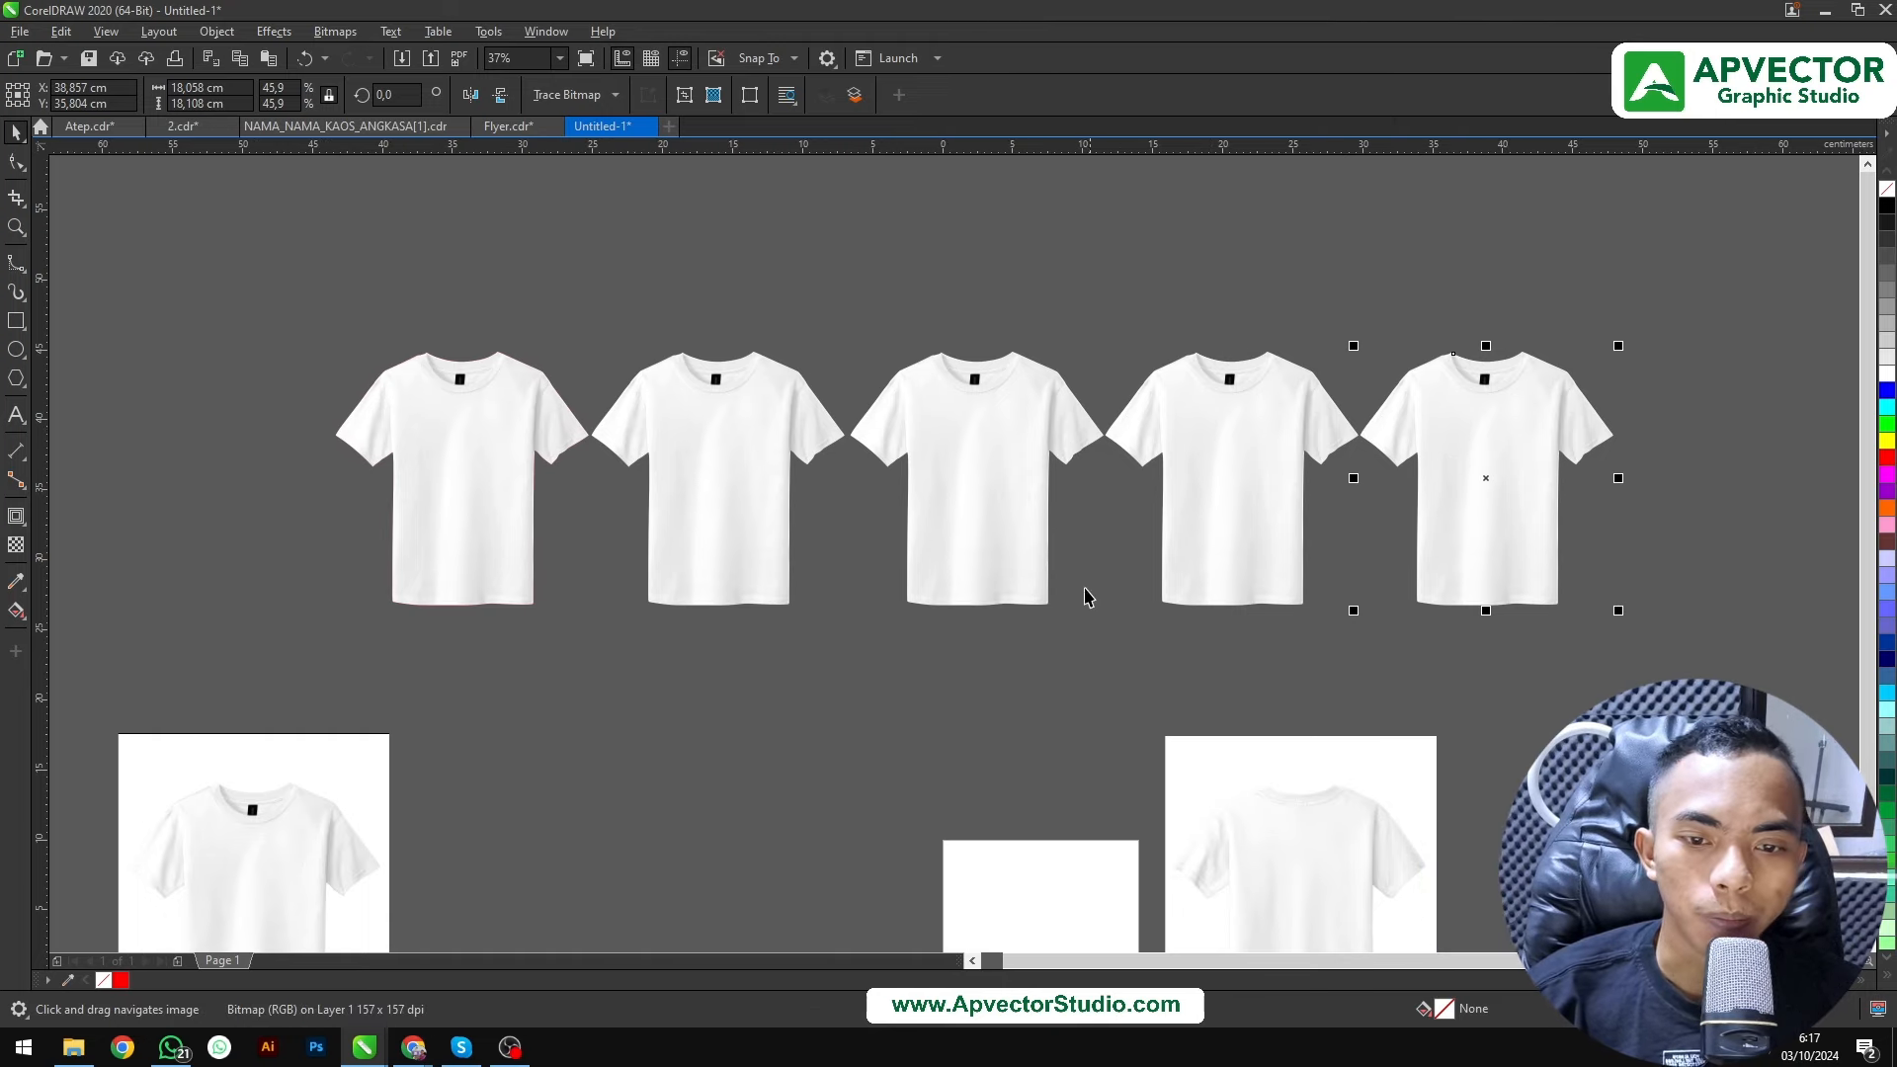
{"action": "left_click_drag", "start_coordinate": [808, 658], "coordinate": [867, 641]}
{"action": "left_click_drag", "start_coordinate": [781, 630], "coordinate": [1820, 307]}
{"action": "left_click", "coordinate": [886, 621]}
{"action": "left_click_drag", "start_coordinate": [730, 526], "coordinate": [788, 538]}
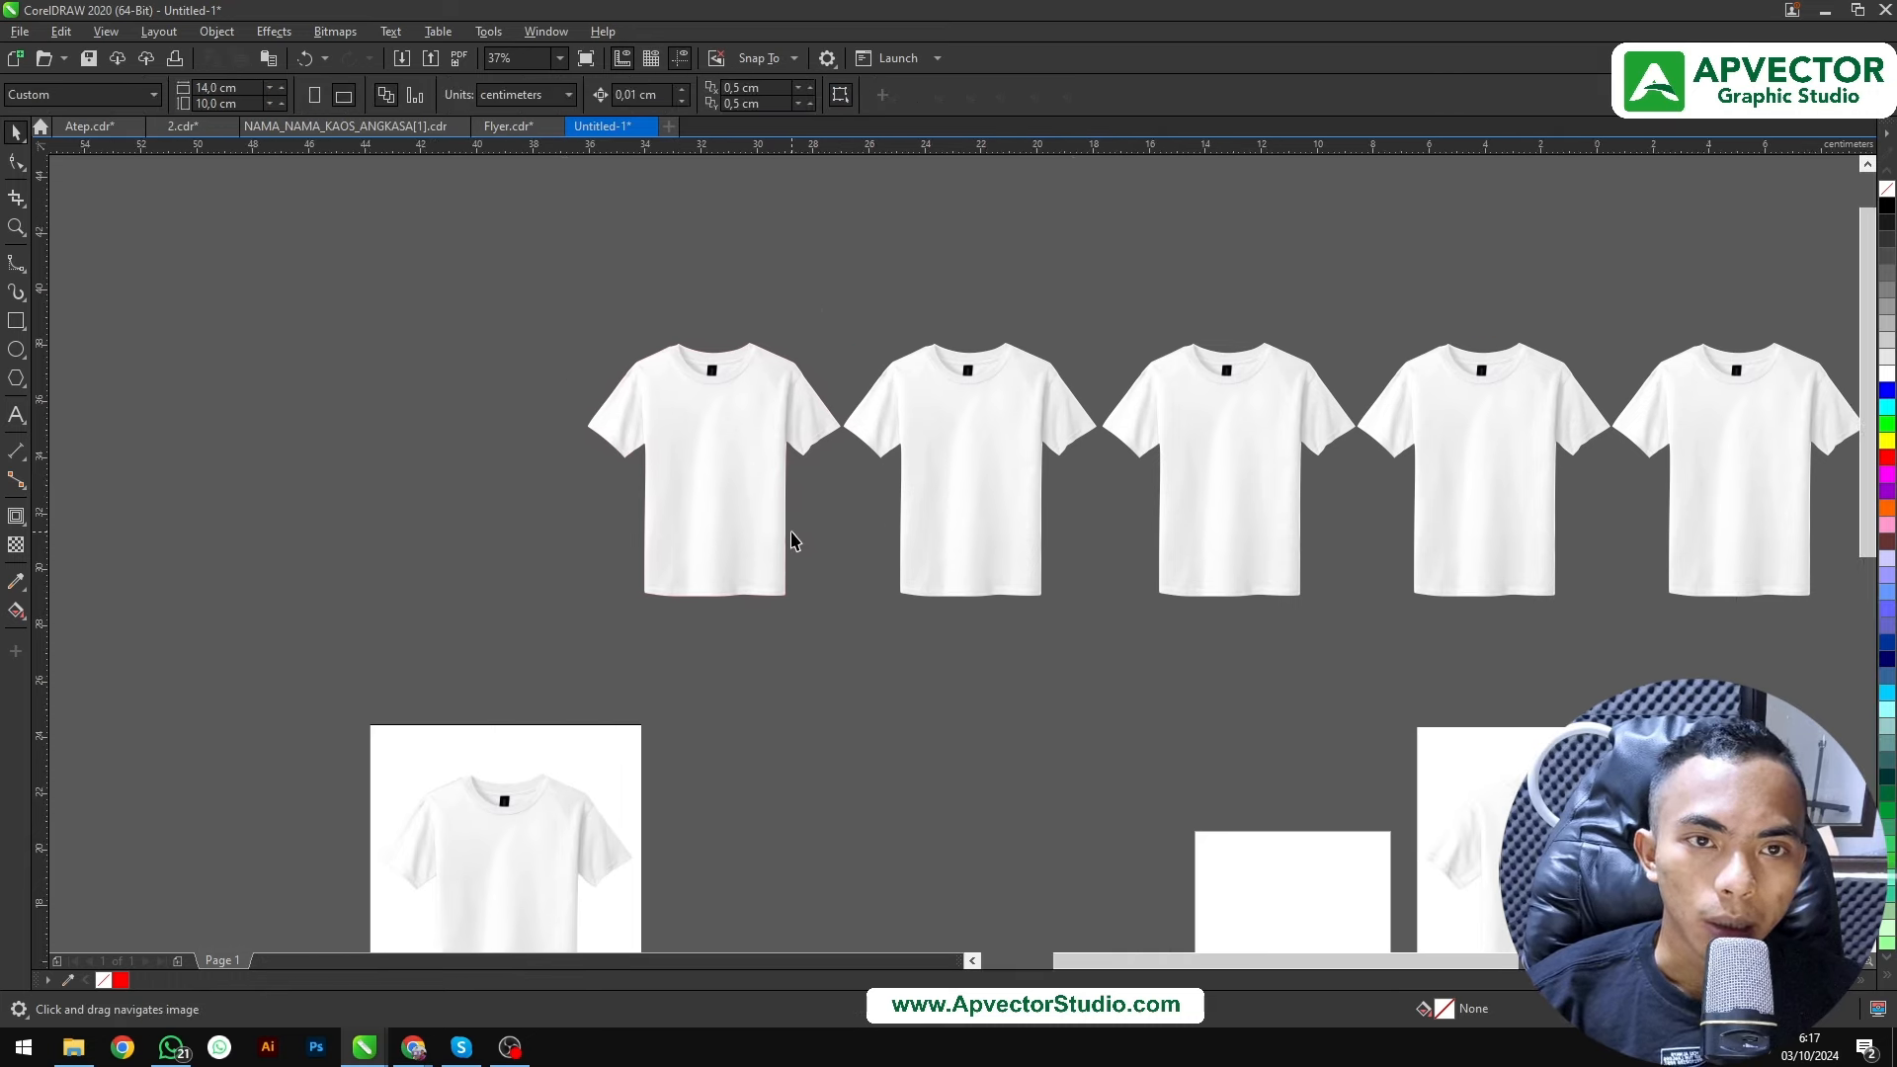
{"action": "scroll", "coordinate": [771, 523], "scroll_direction": "up", "scroll_amount": 4}
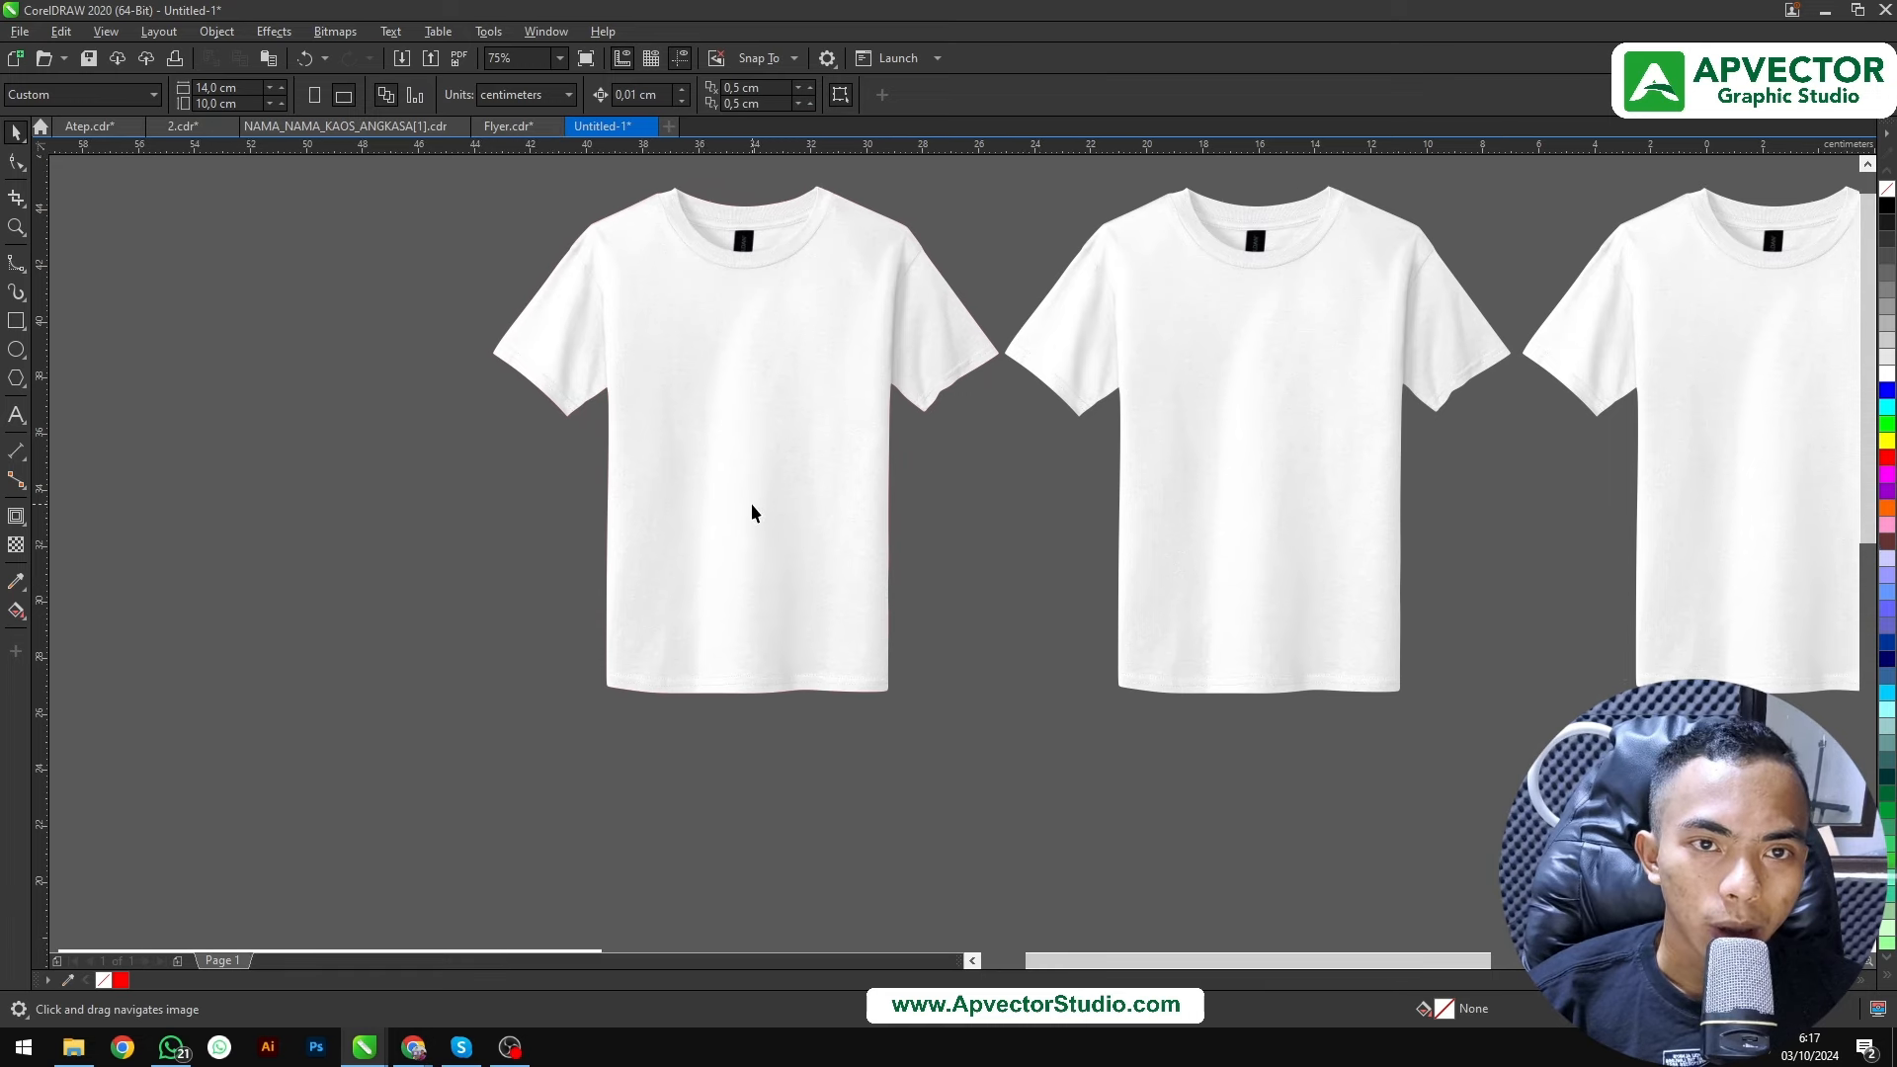
{"action": "scroll", "coordinate": [751, 501], "scroll_direction": "down", "scroll_amount": 4}
{"action": "scroll", "coordinate": [743, 488], "scroll_direction": "up", "scroll_amount": 4}
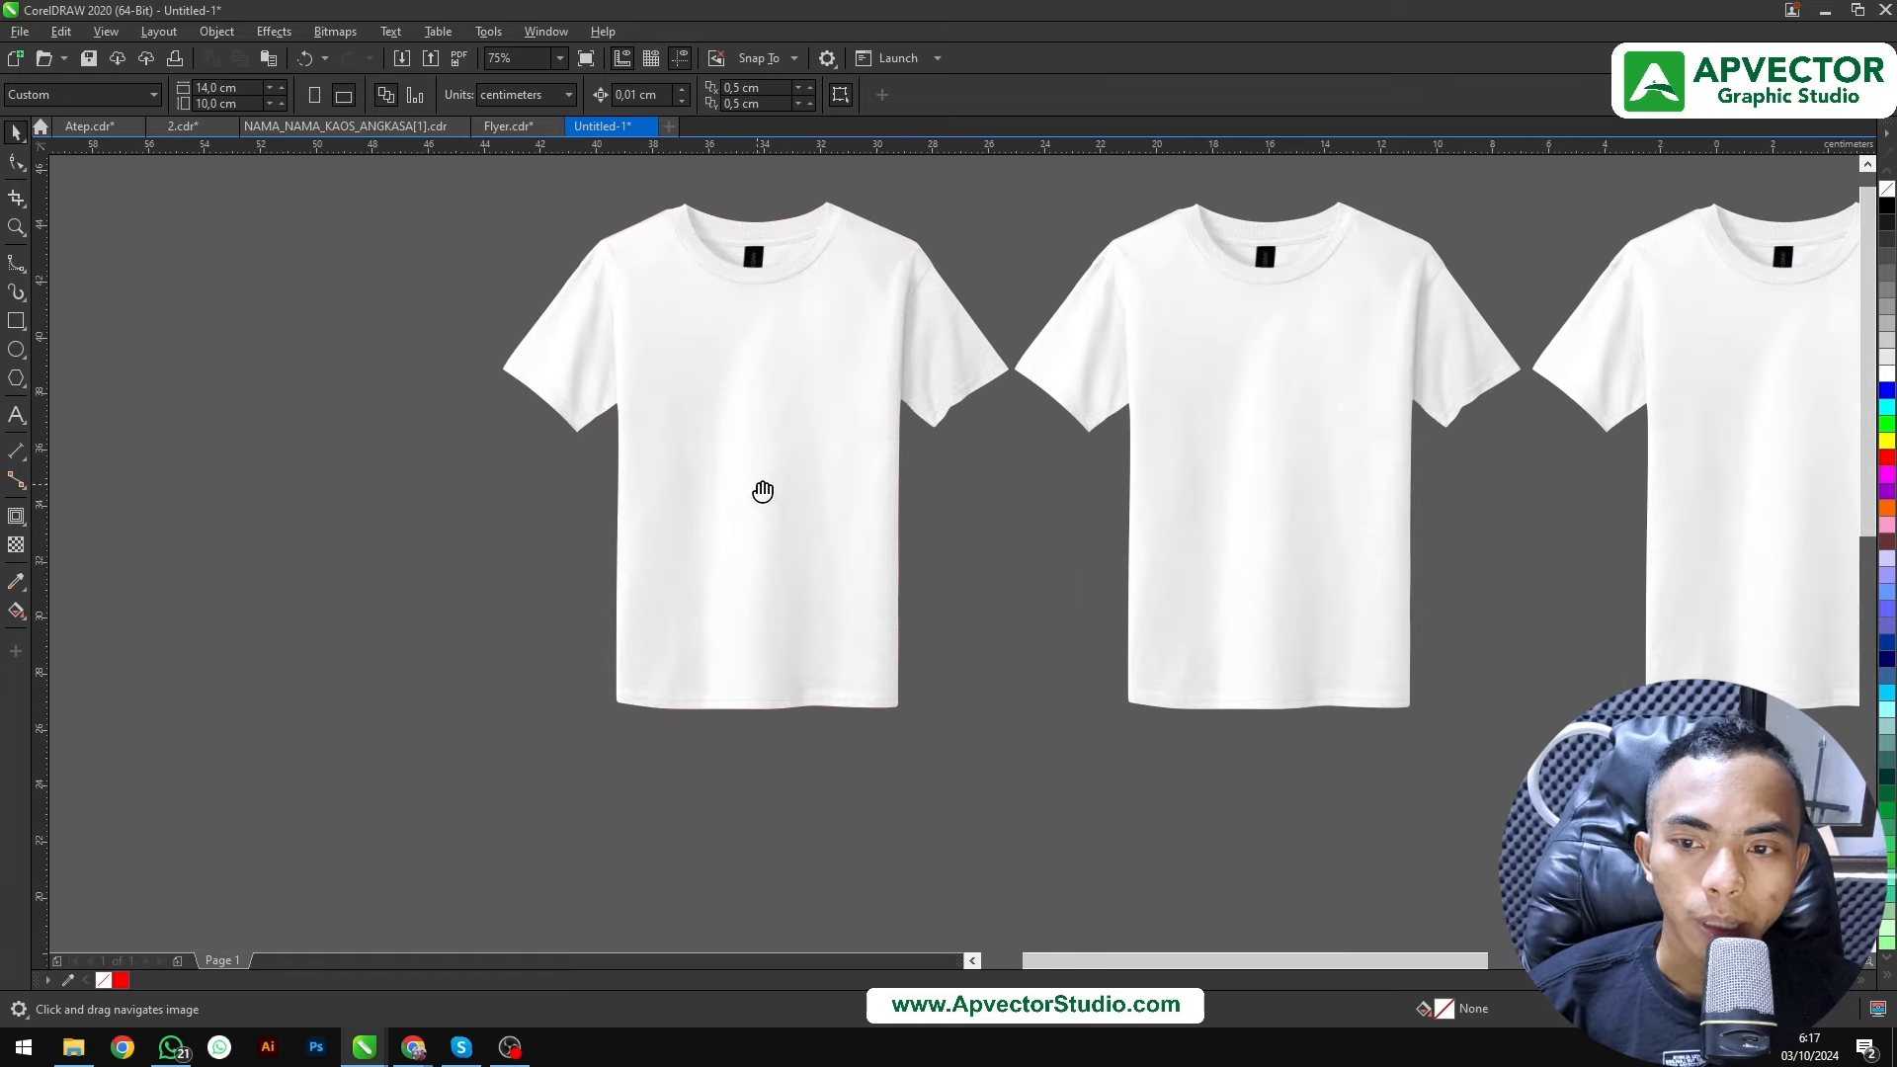
{"action": "left_click_drag", "start_coordinate": [763, 491], "coordinate": [926, 486]}
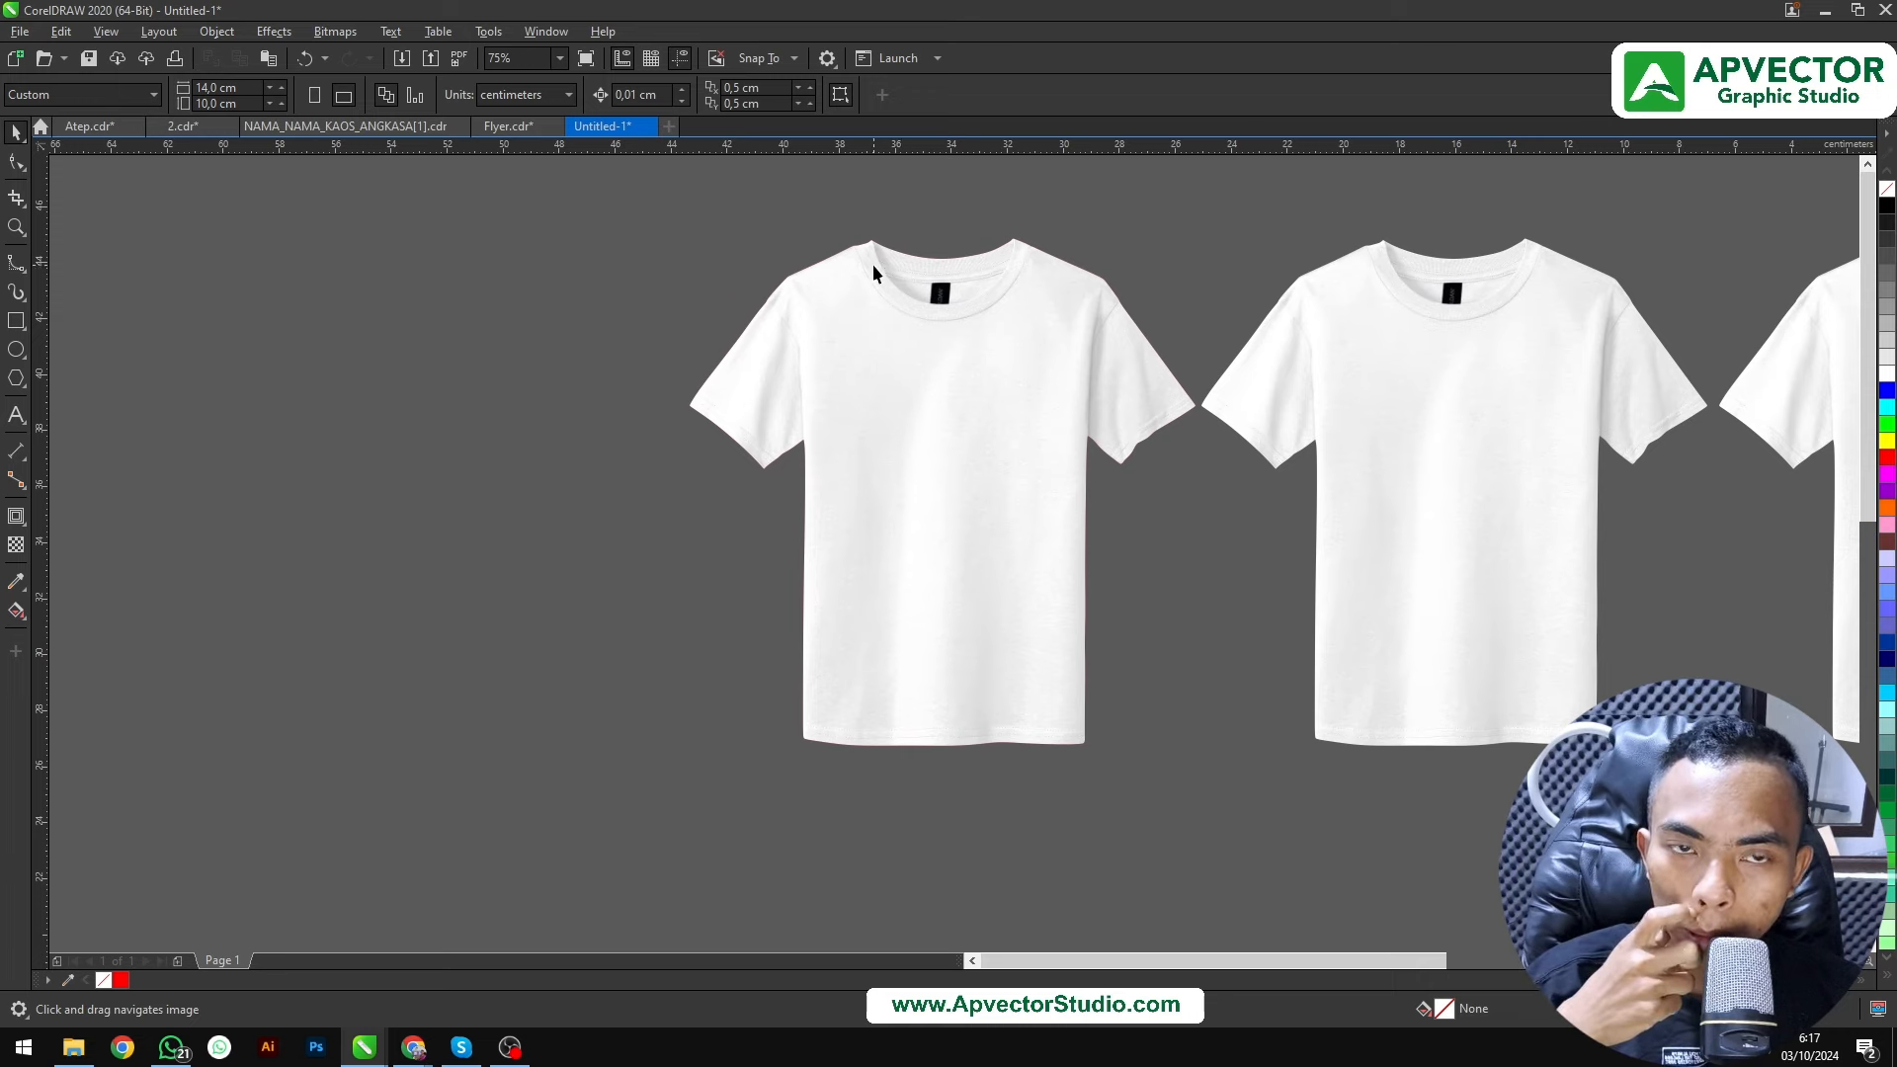
Examine the black brand label inside the collar of the leftmost shirt
{"action": "scroll", "coordinate": [916, 286], "scroll_direction": "up", "scroll_amount": 4}
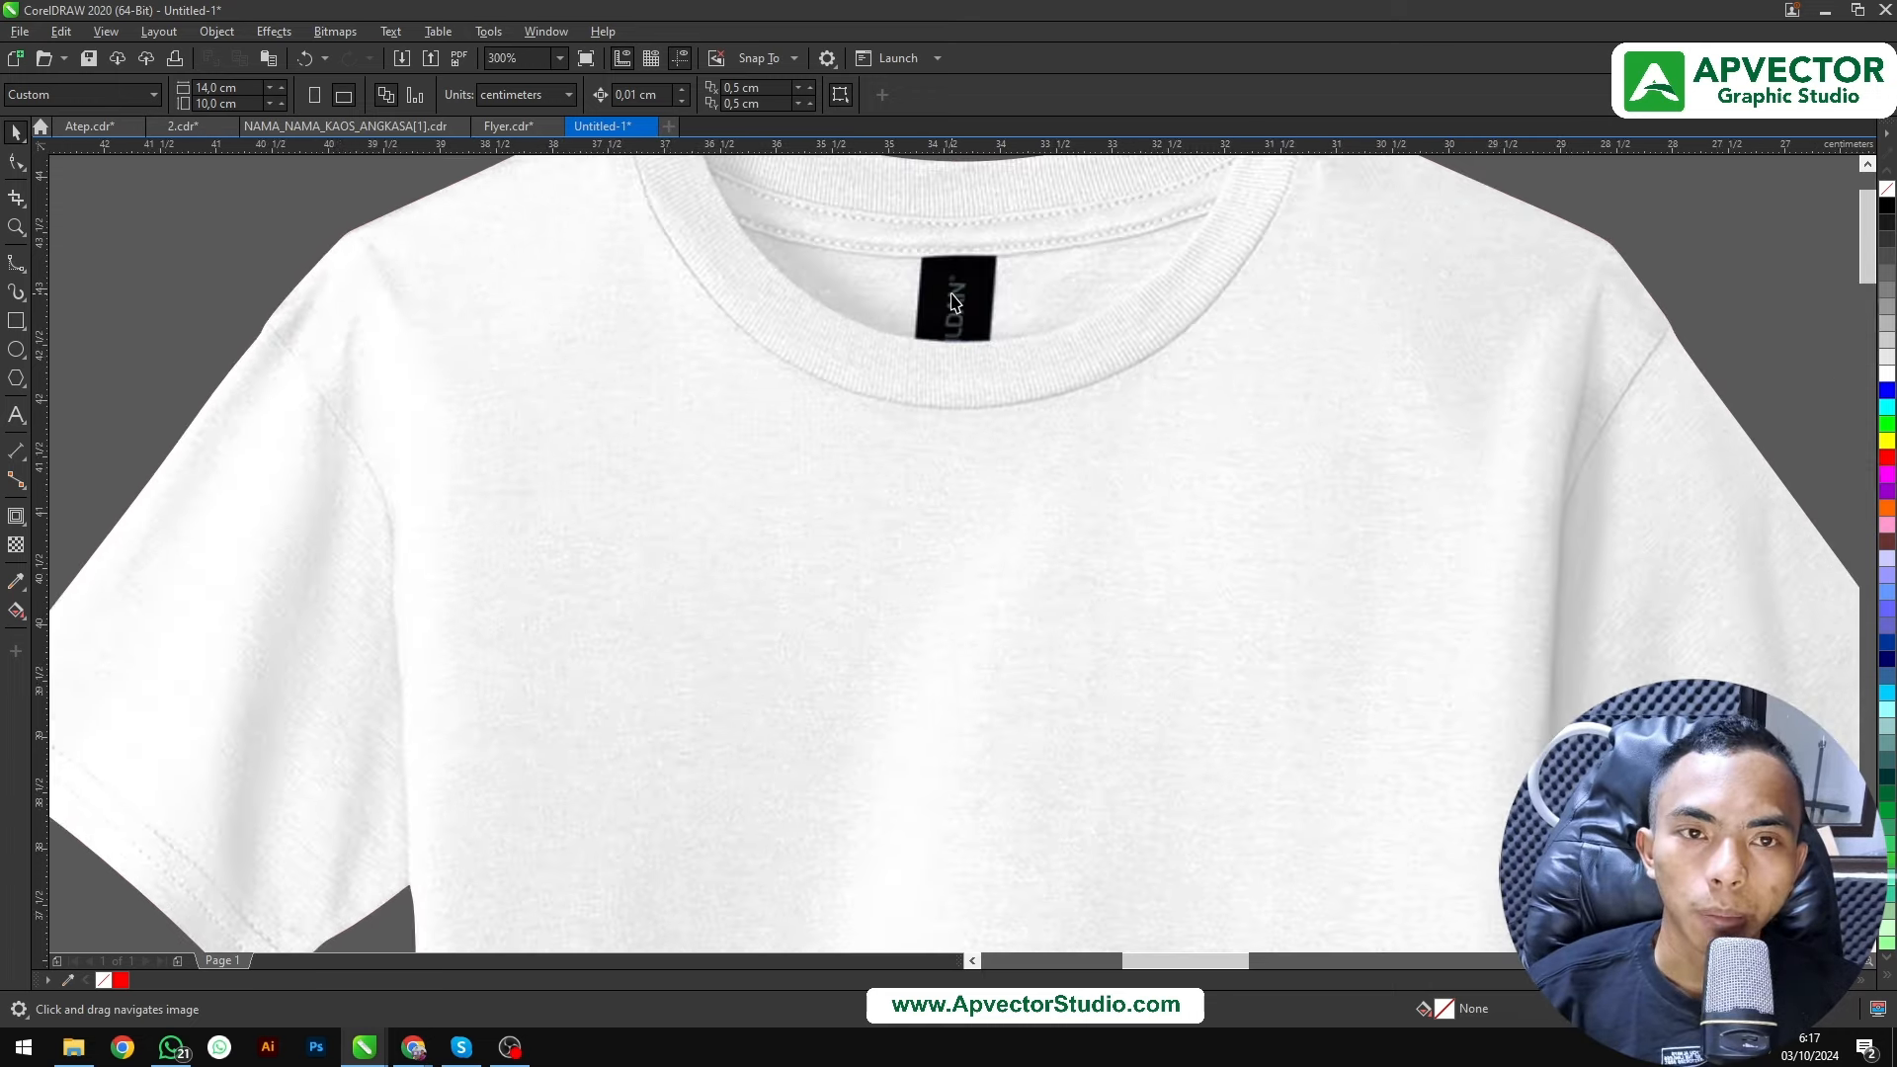
{"action": "scroll", "coordinate": [951, 304], "scroll_direction": "down", "scroll_amount": 2}
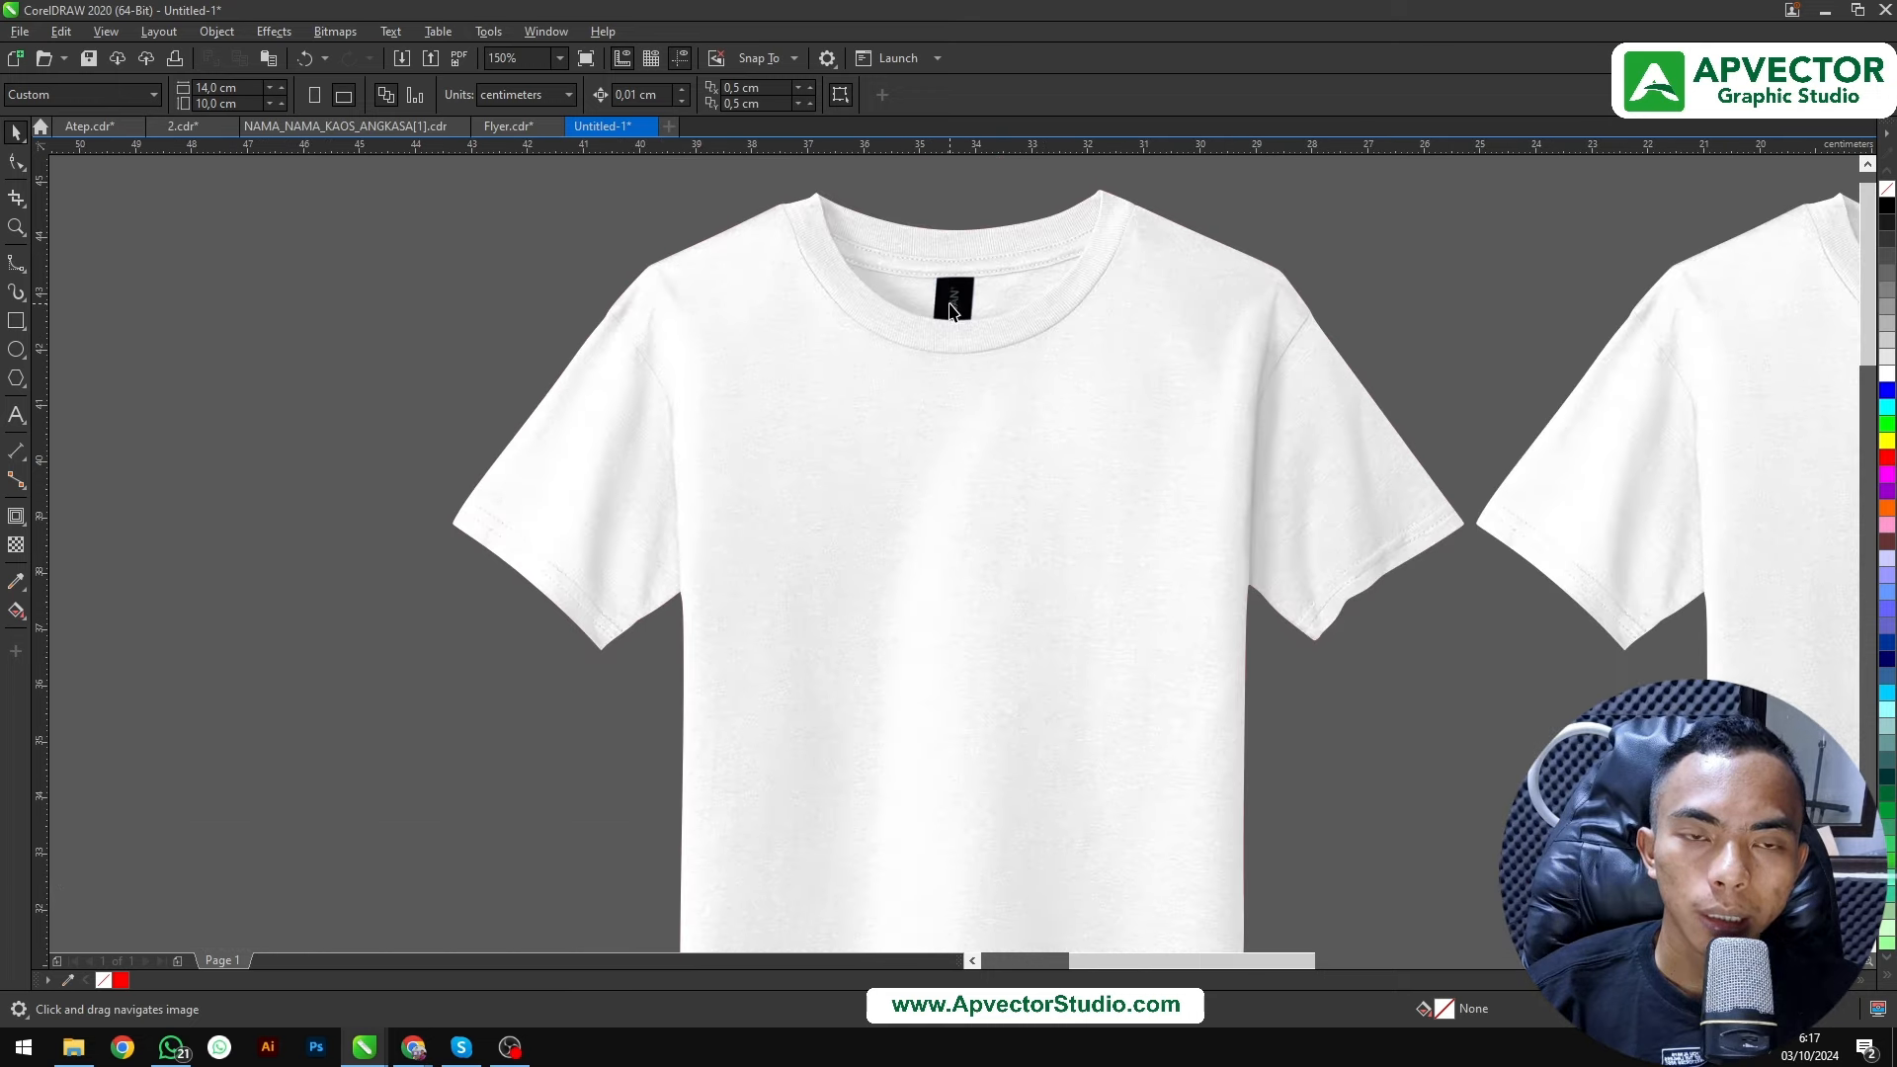
{"action": "scroll", "coordinate": [951, 312], "scroll_direction": "up", "scroll_amount": 2}
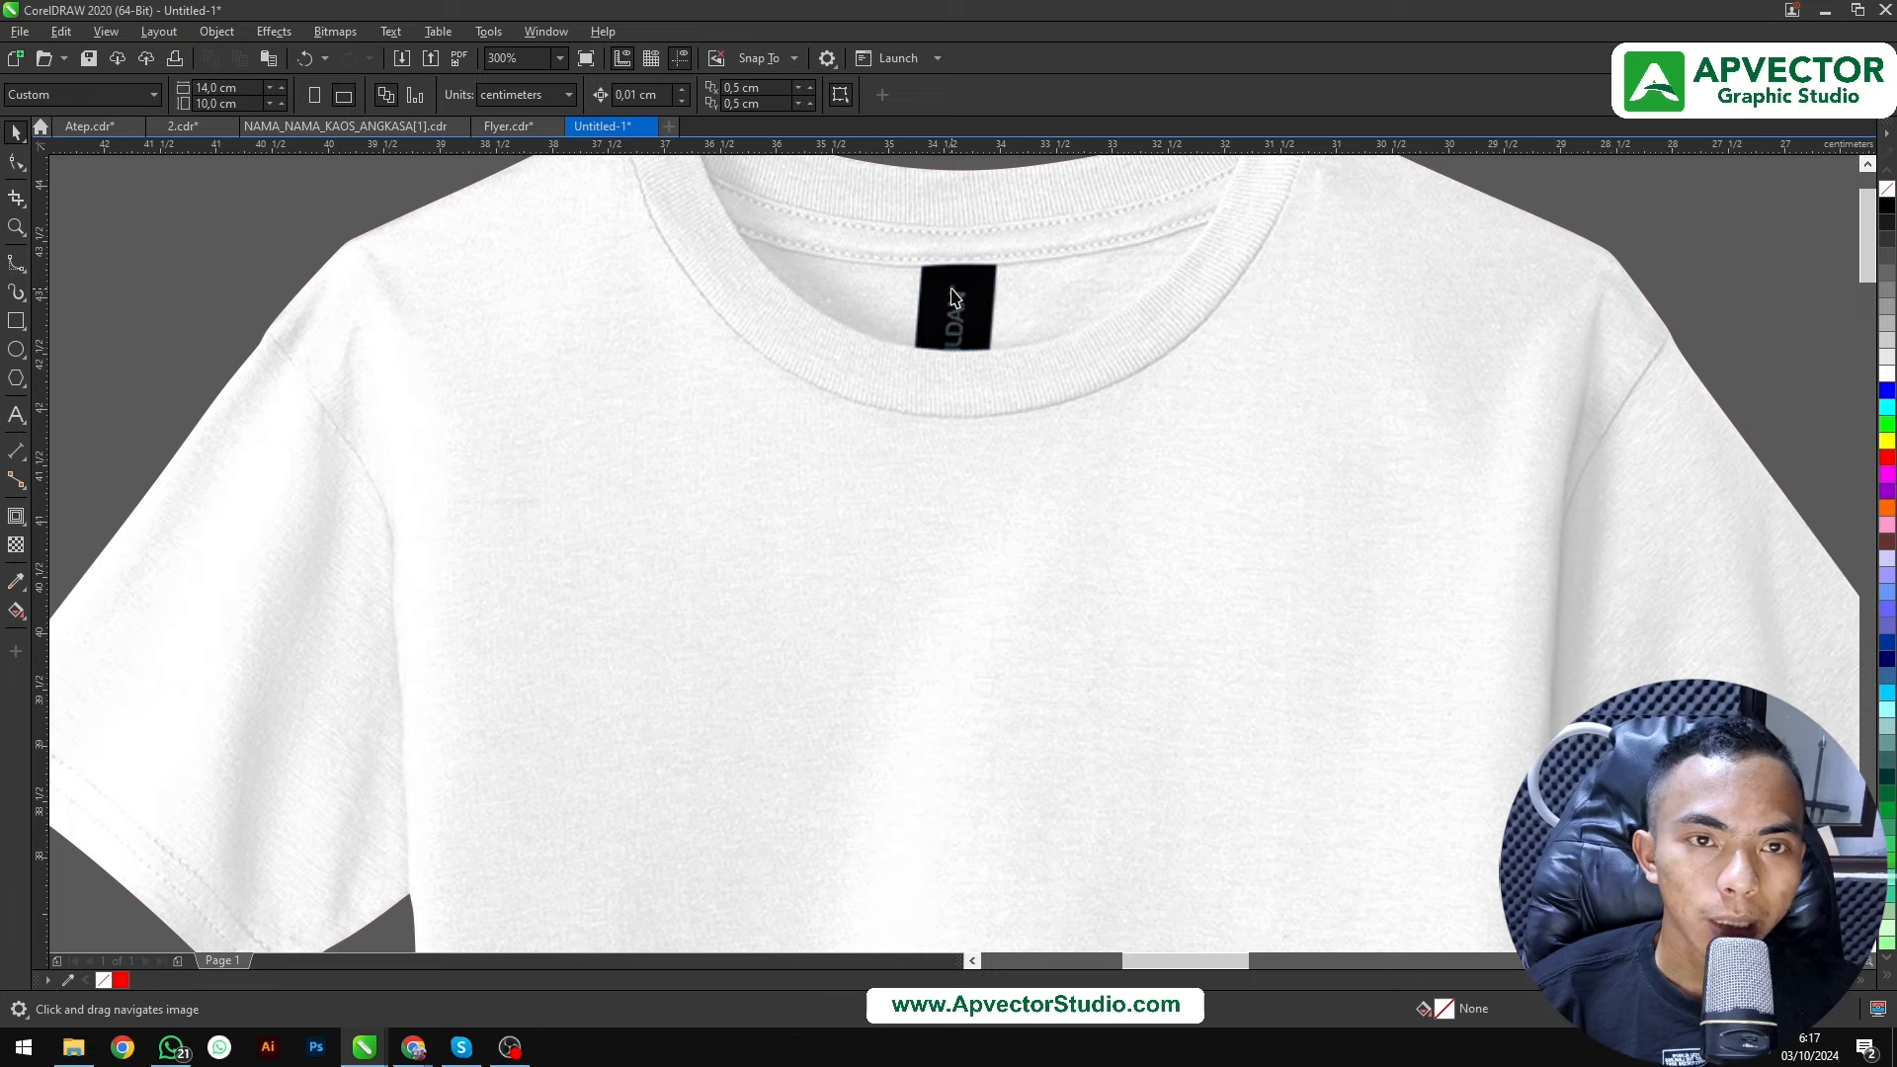
{"action": "scroll", "coordinate": [951, 296], "scroll_direction": "down", "scroll_amount": 4}
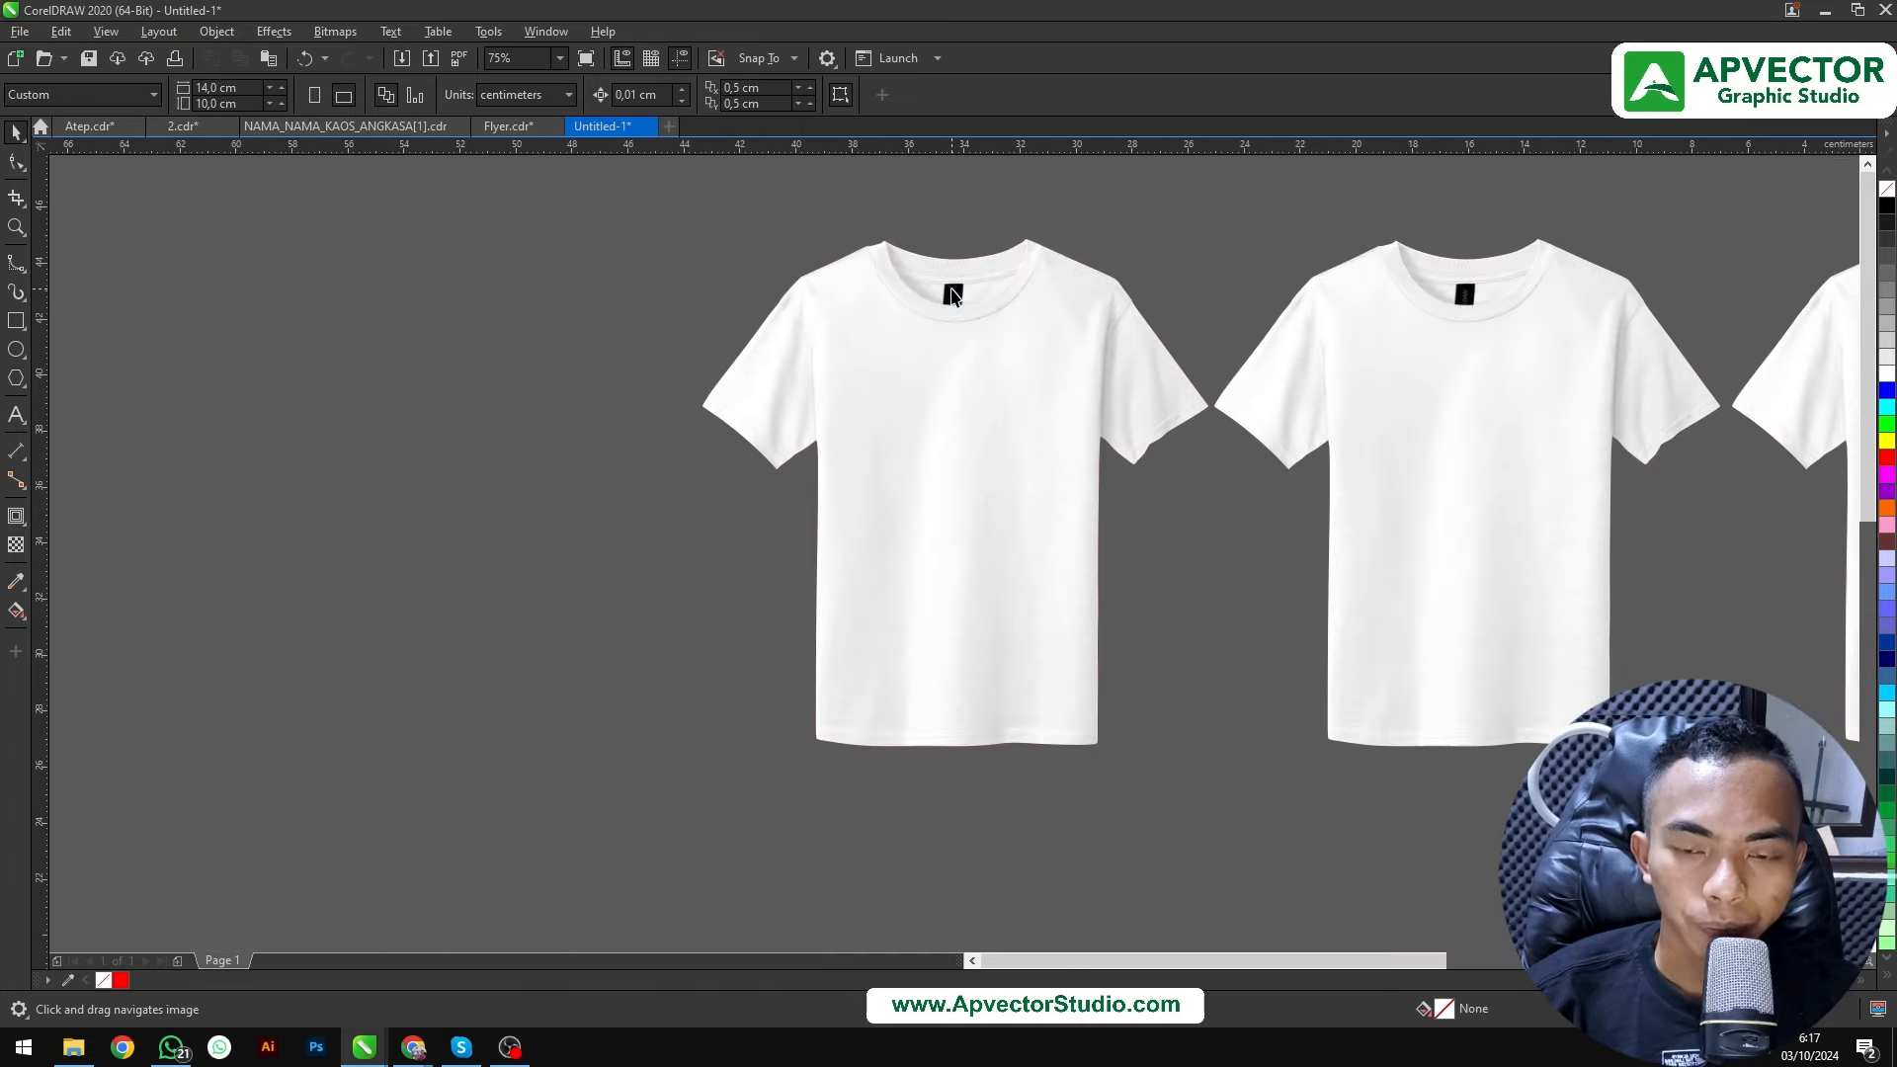
{"action": "scroll", "coordinate": [836, 282], "scroll_direction": "up", "scroll_amount": 2}
{"action": "scroll", "coordinate": [838, 317], "scroll_direction": "up", "scroll_amount": 1}
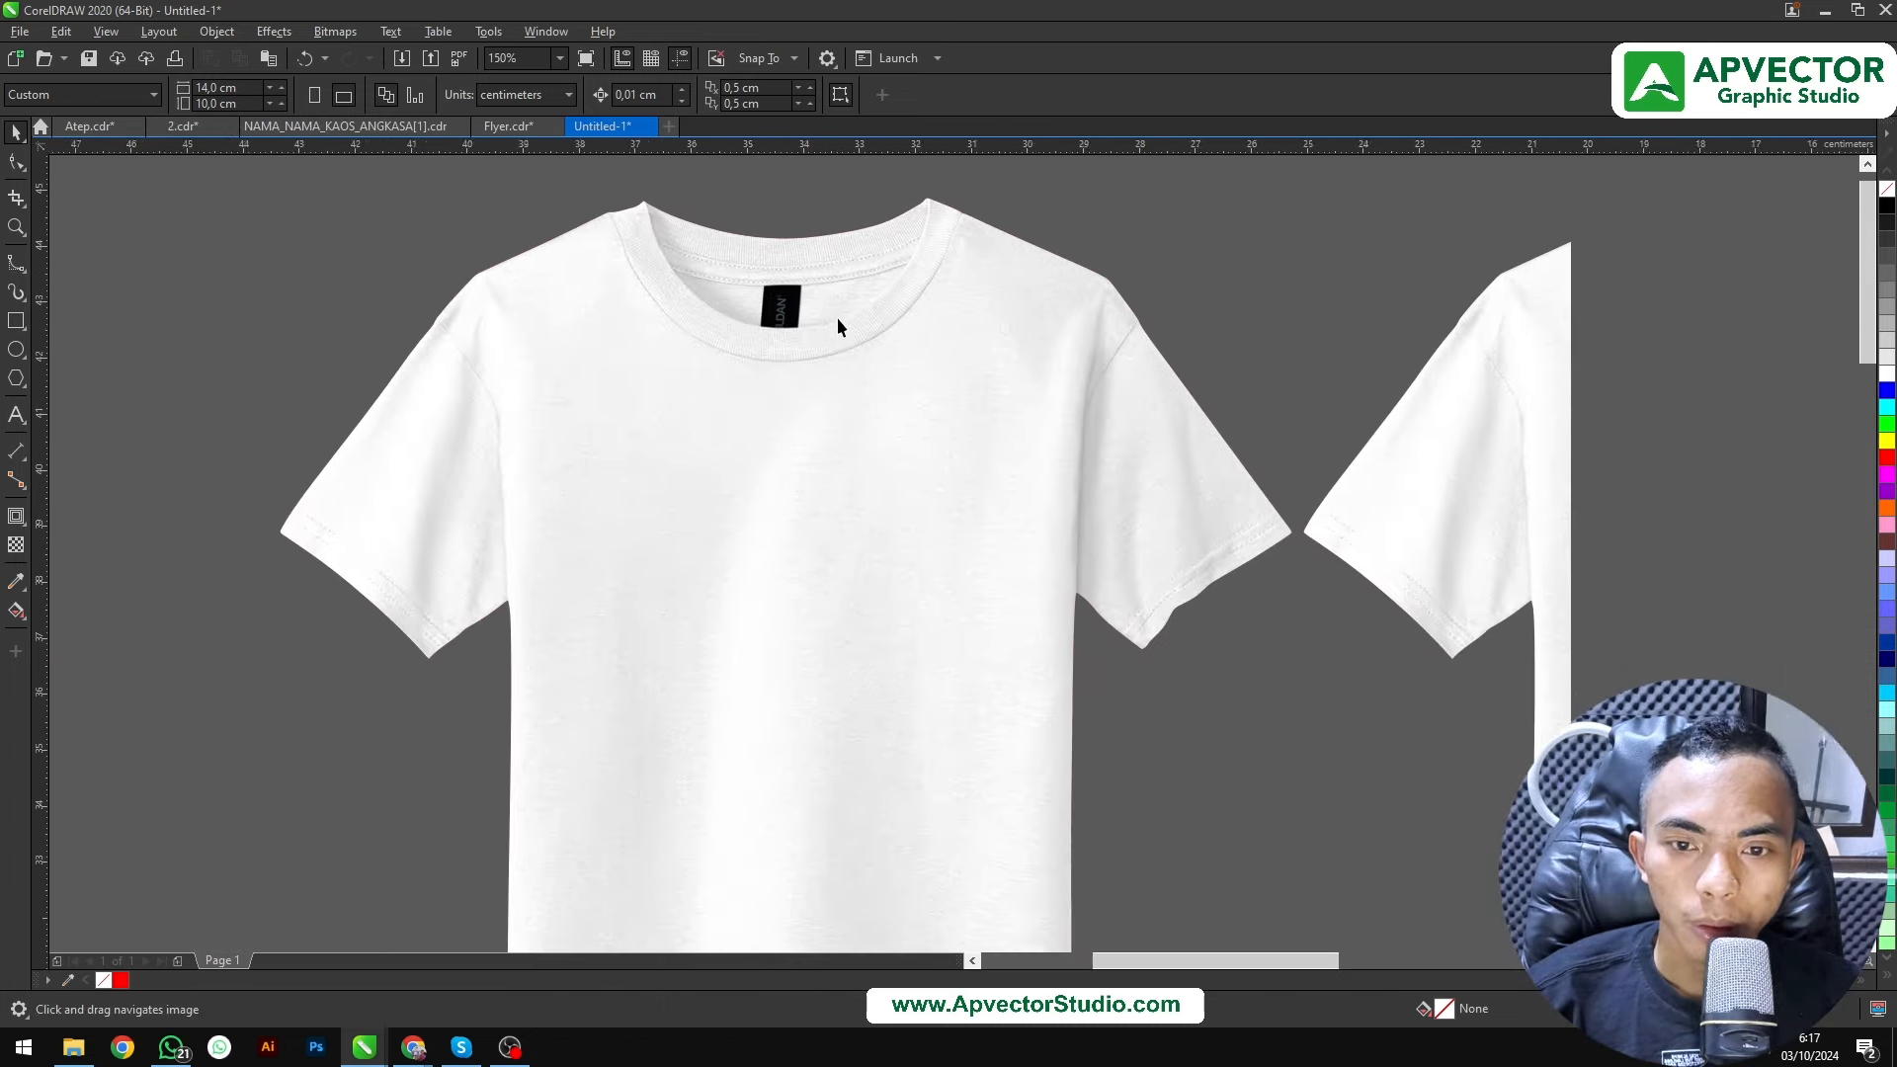
{"action": "scroll", "coordinate": [732, 317], "scroll_direction": "down", "scroll_amount": 3}
{"action": "scroll", "coordinate": [850, 316], "scroll_direction": "up", "scroll_amount": 2}
Trace a closed Pen tool outline about 0.73 × 0.76 cm around the black neck label of the leftmost shirt
{"action": "scroll", "coordinate": [850, 317], "scroll_direction": "up", "scroll_amount": 4}
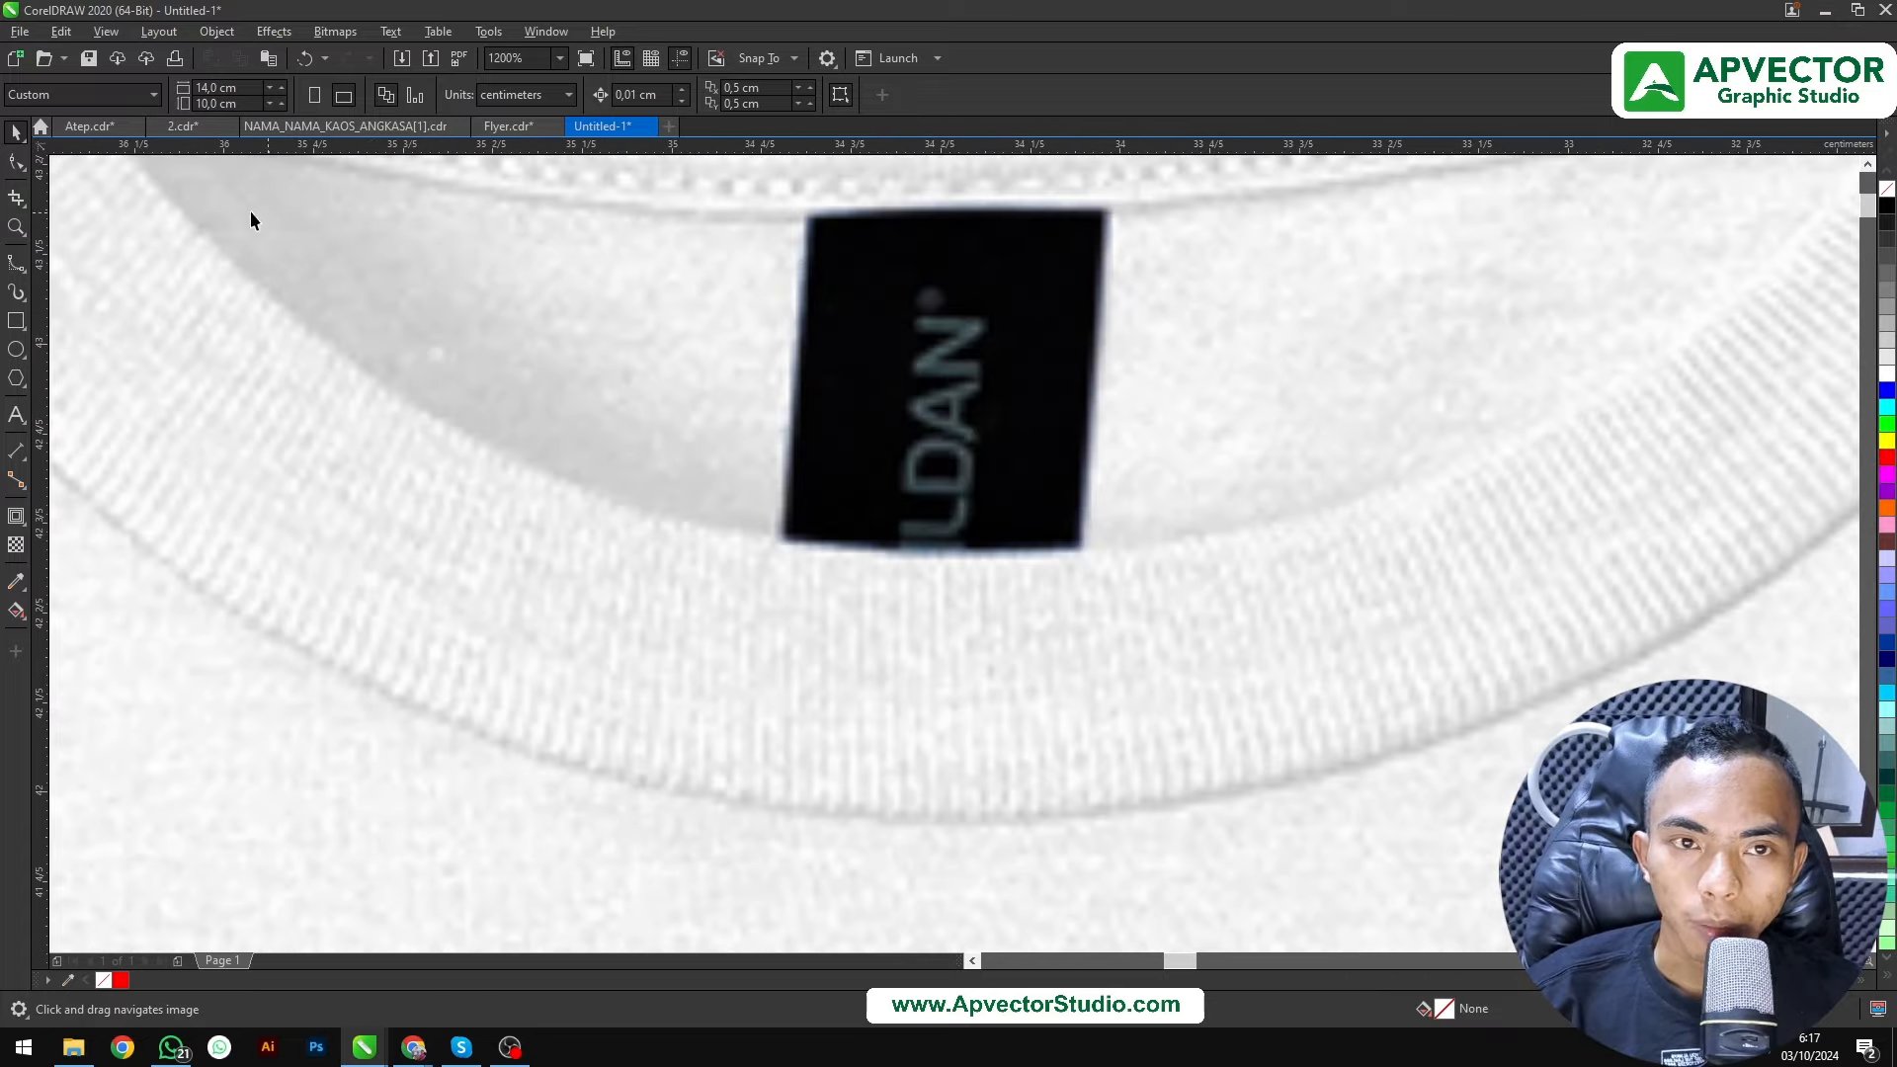
{"action": "left_click", "coordinate": [14, 269]}
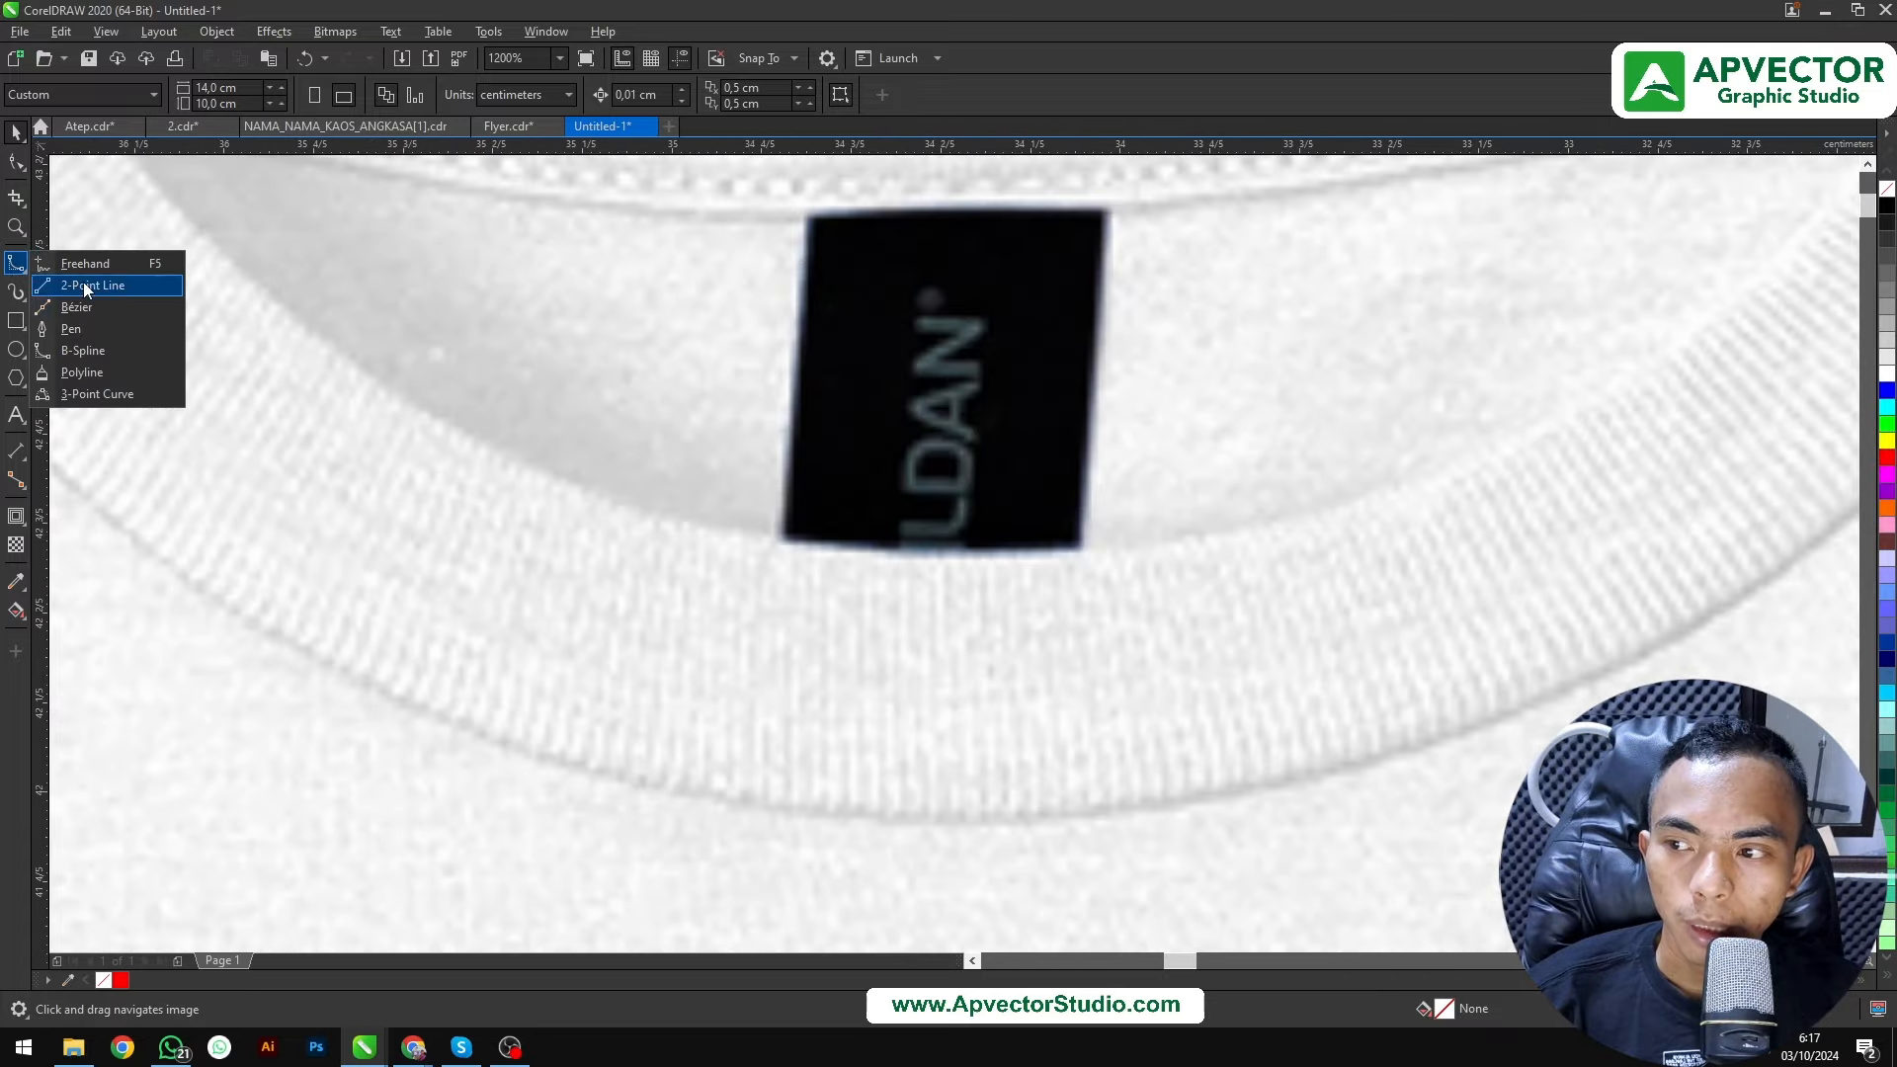
{"action": "left_click", "coordinate": [99, 334]}
{"action": "left_click", "coordinate": [808, 212]}
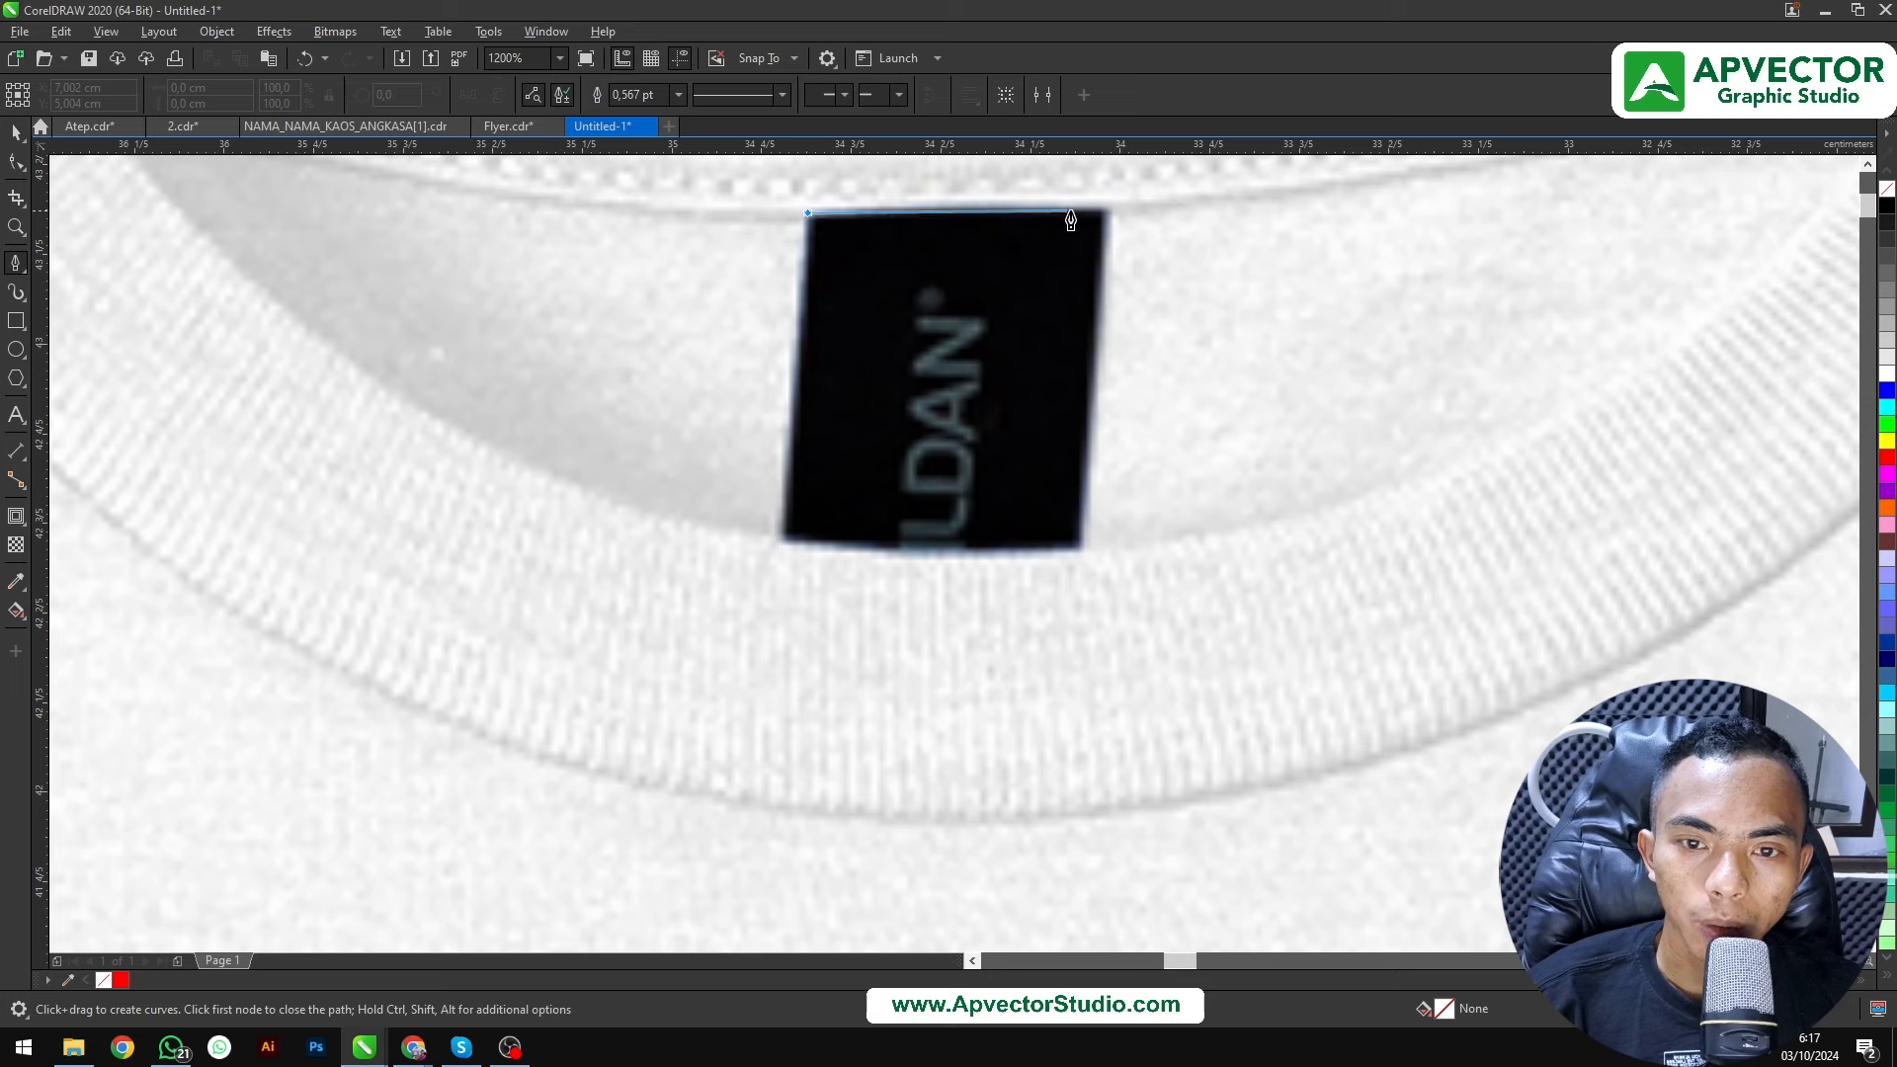
{"action": "left_click_drag", "start_coordinate": [1109, 209], "coordinate": [1151, 223]}
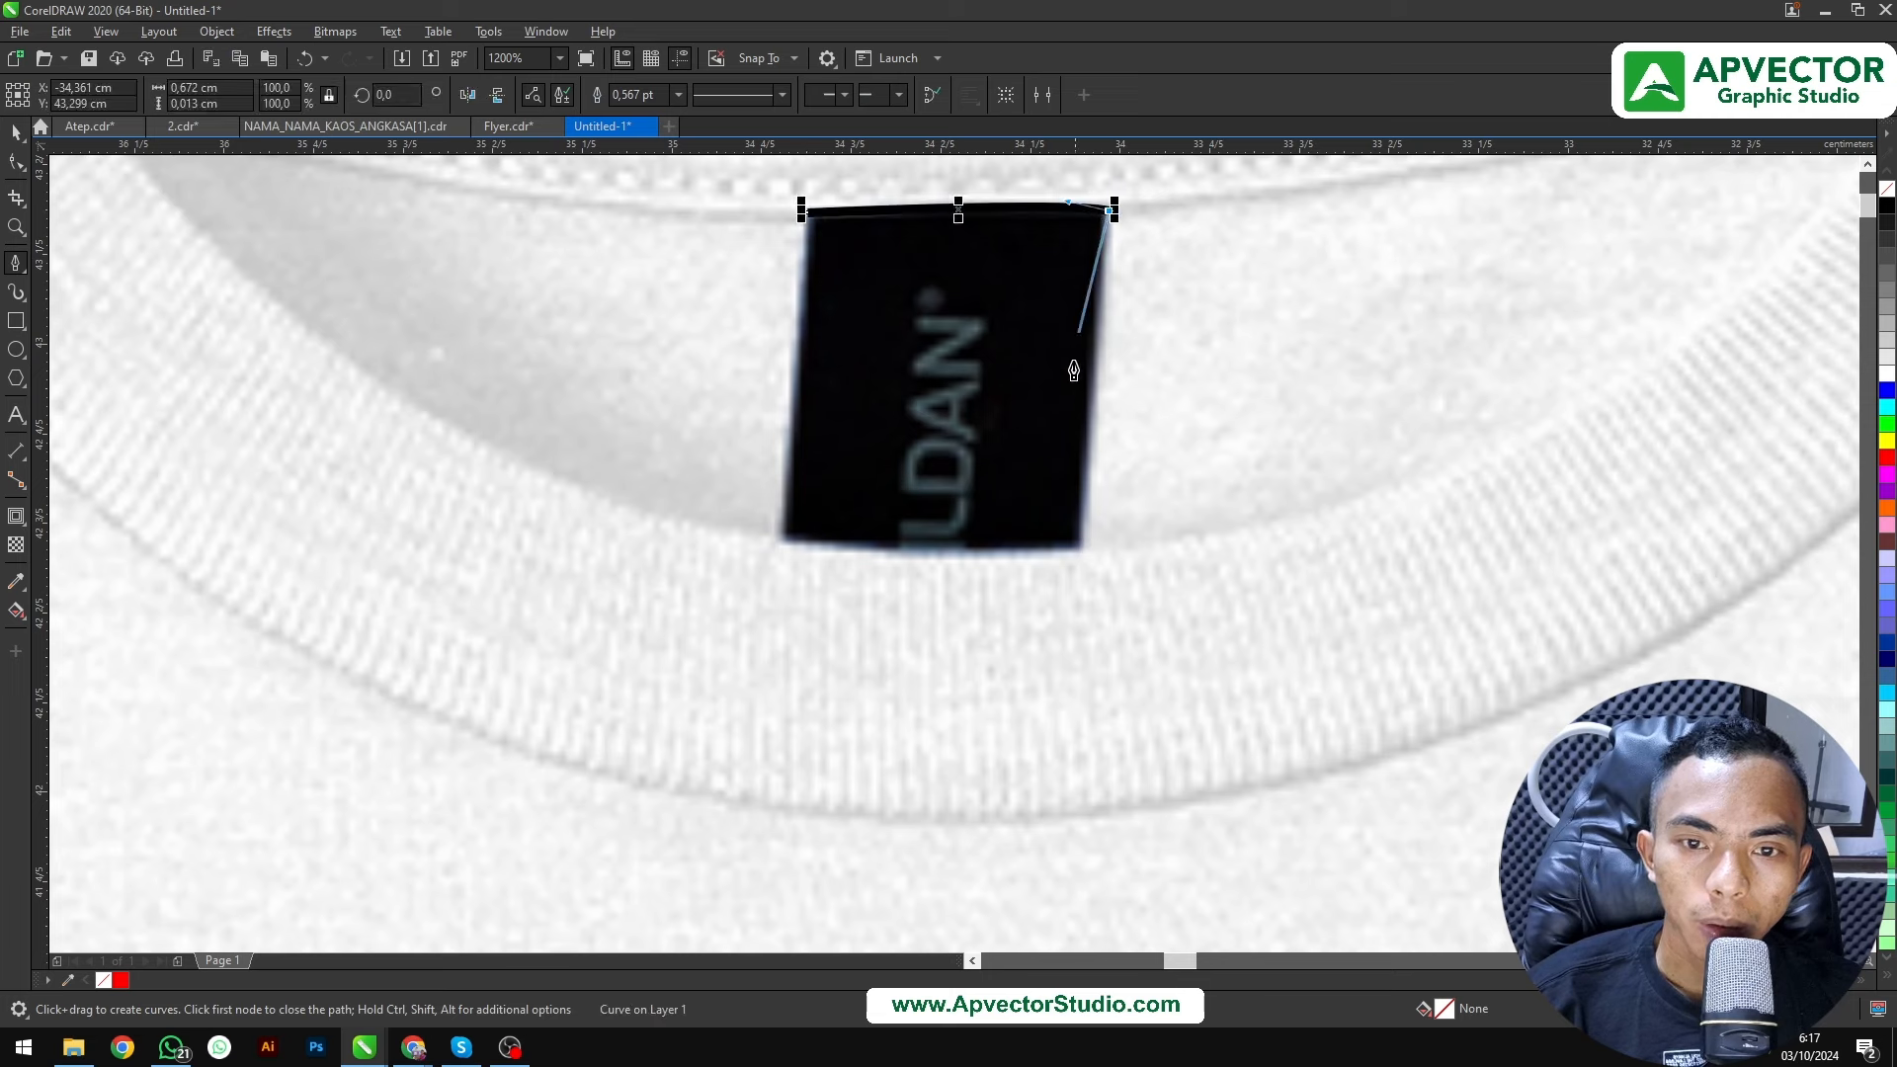
{"action": "left_click", "coordinate": [1079, 547]}
{"action": "left_click_drag", "start_coordinate": [784, 537], "coordinate": [751, 524]}
{"action": "left_click", "coordinate": [808, 213]}
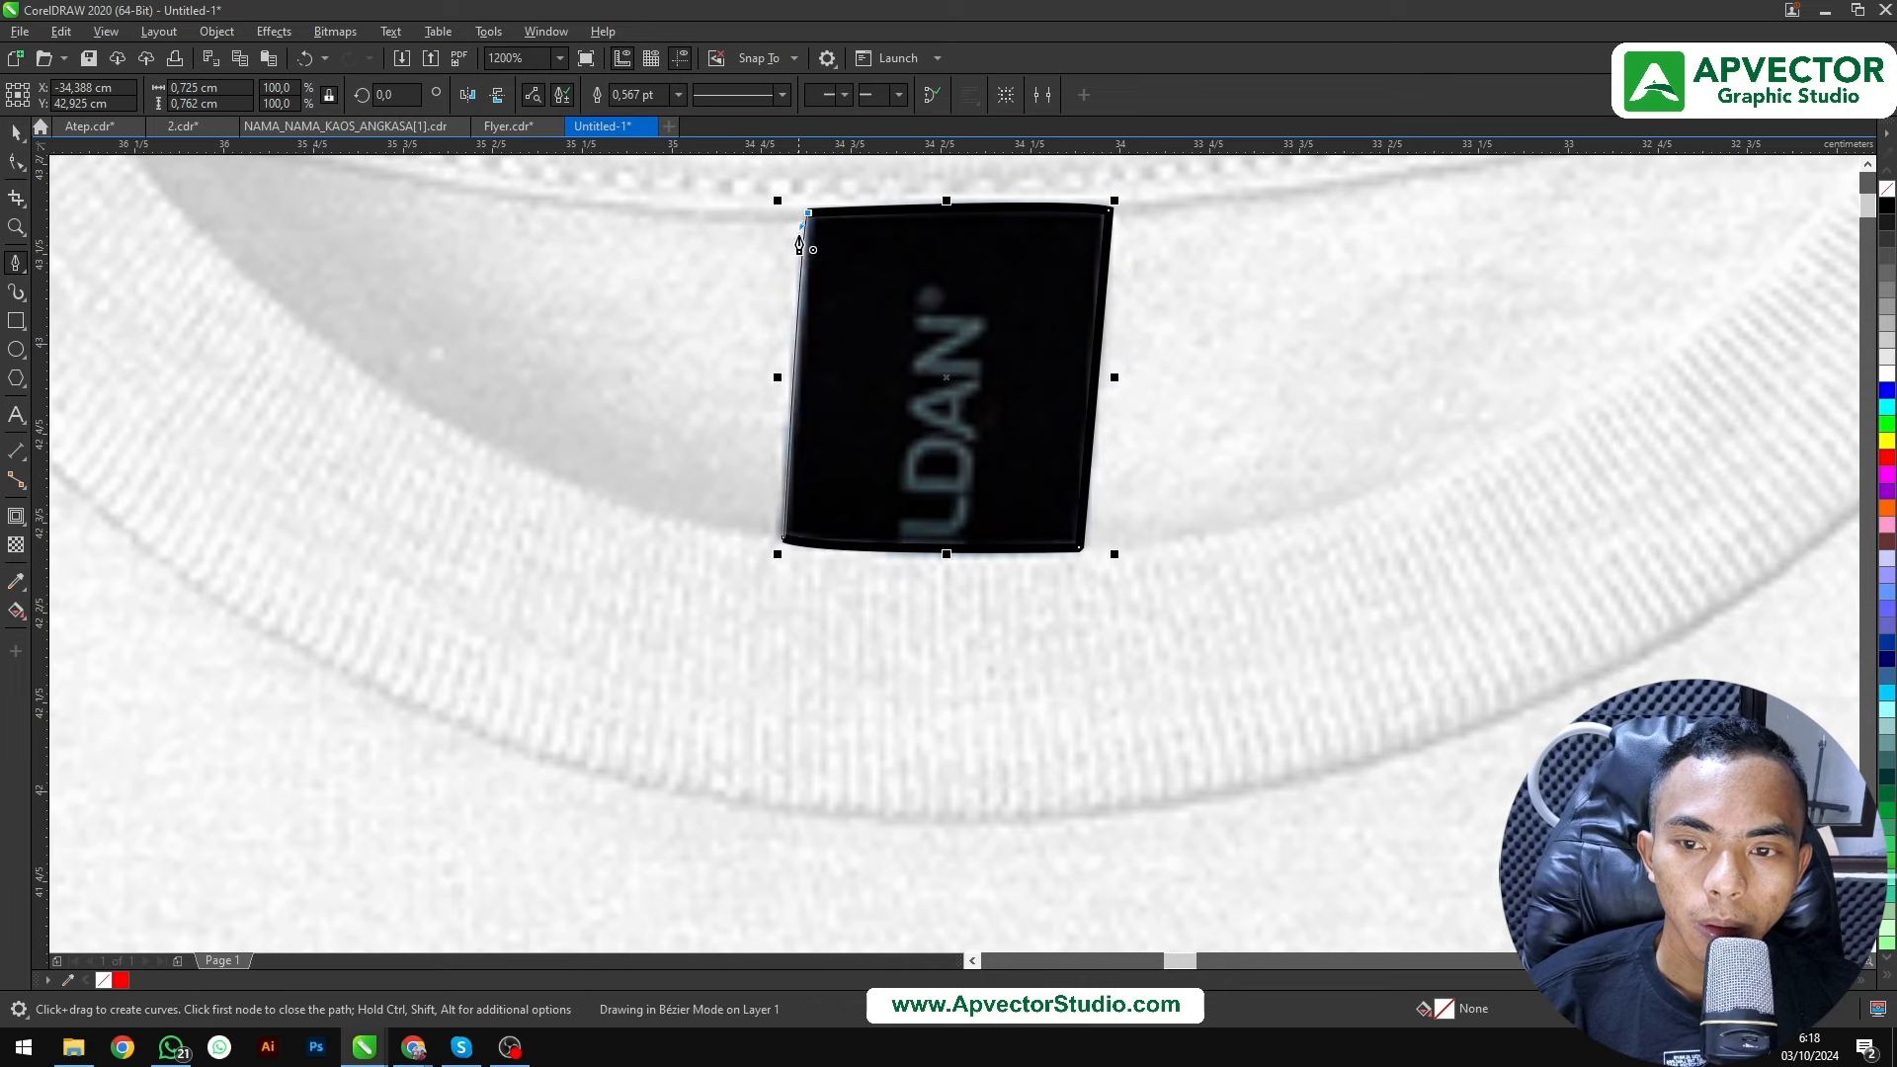
Intersect the neck label outline with the leftmost shirt bitmap, then delete the leftover outline
{"action": "scroll", "coordinate": [823, 326], "scroll_direction": "down", "scroll_amount": 2}
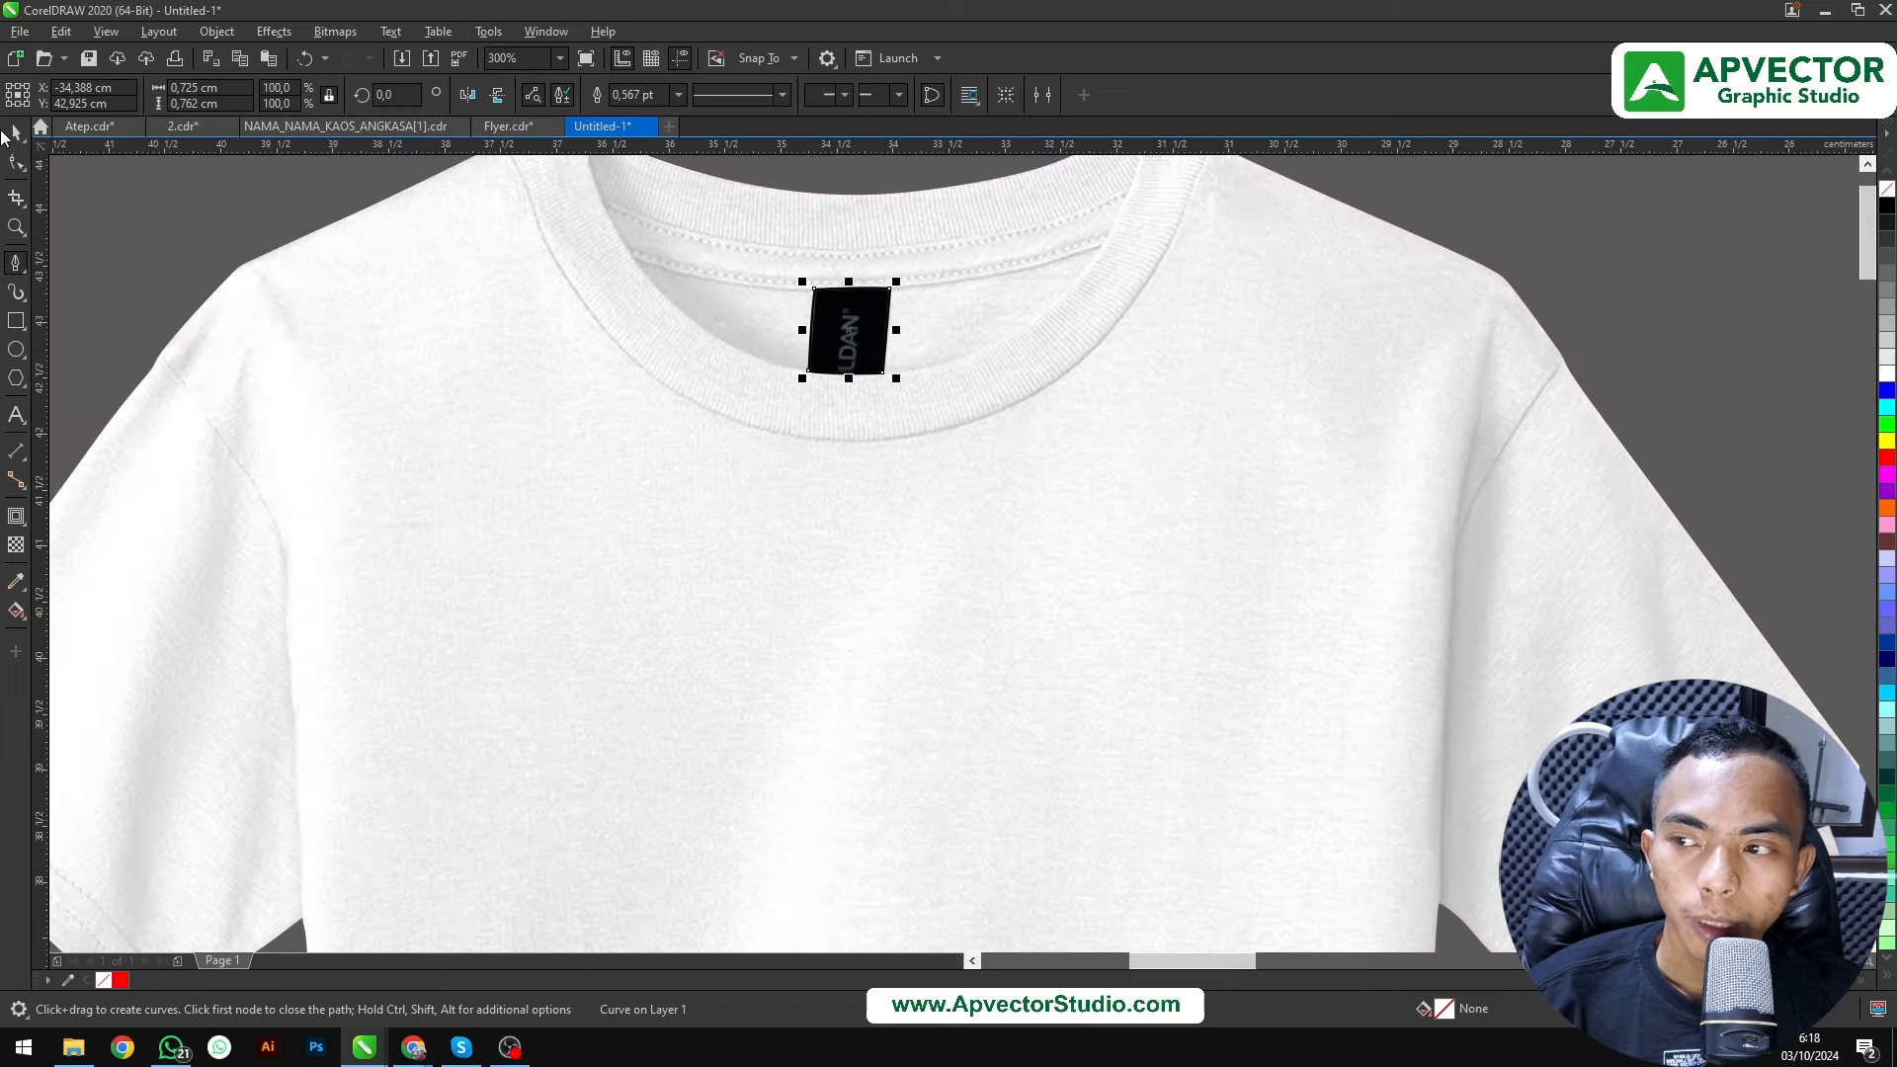
{"action": "left_click", "coordinate": [16, 131]}
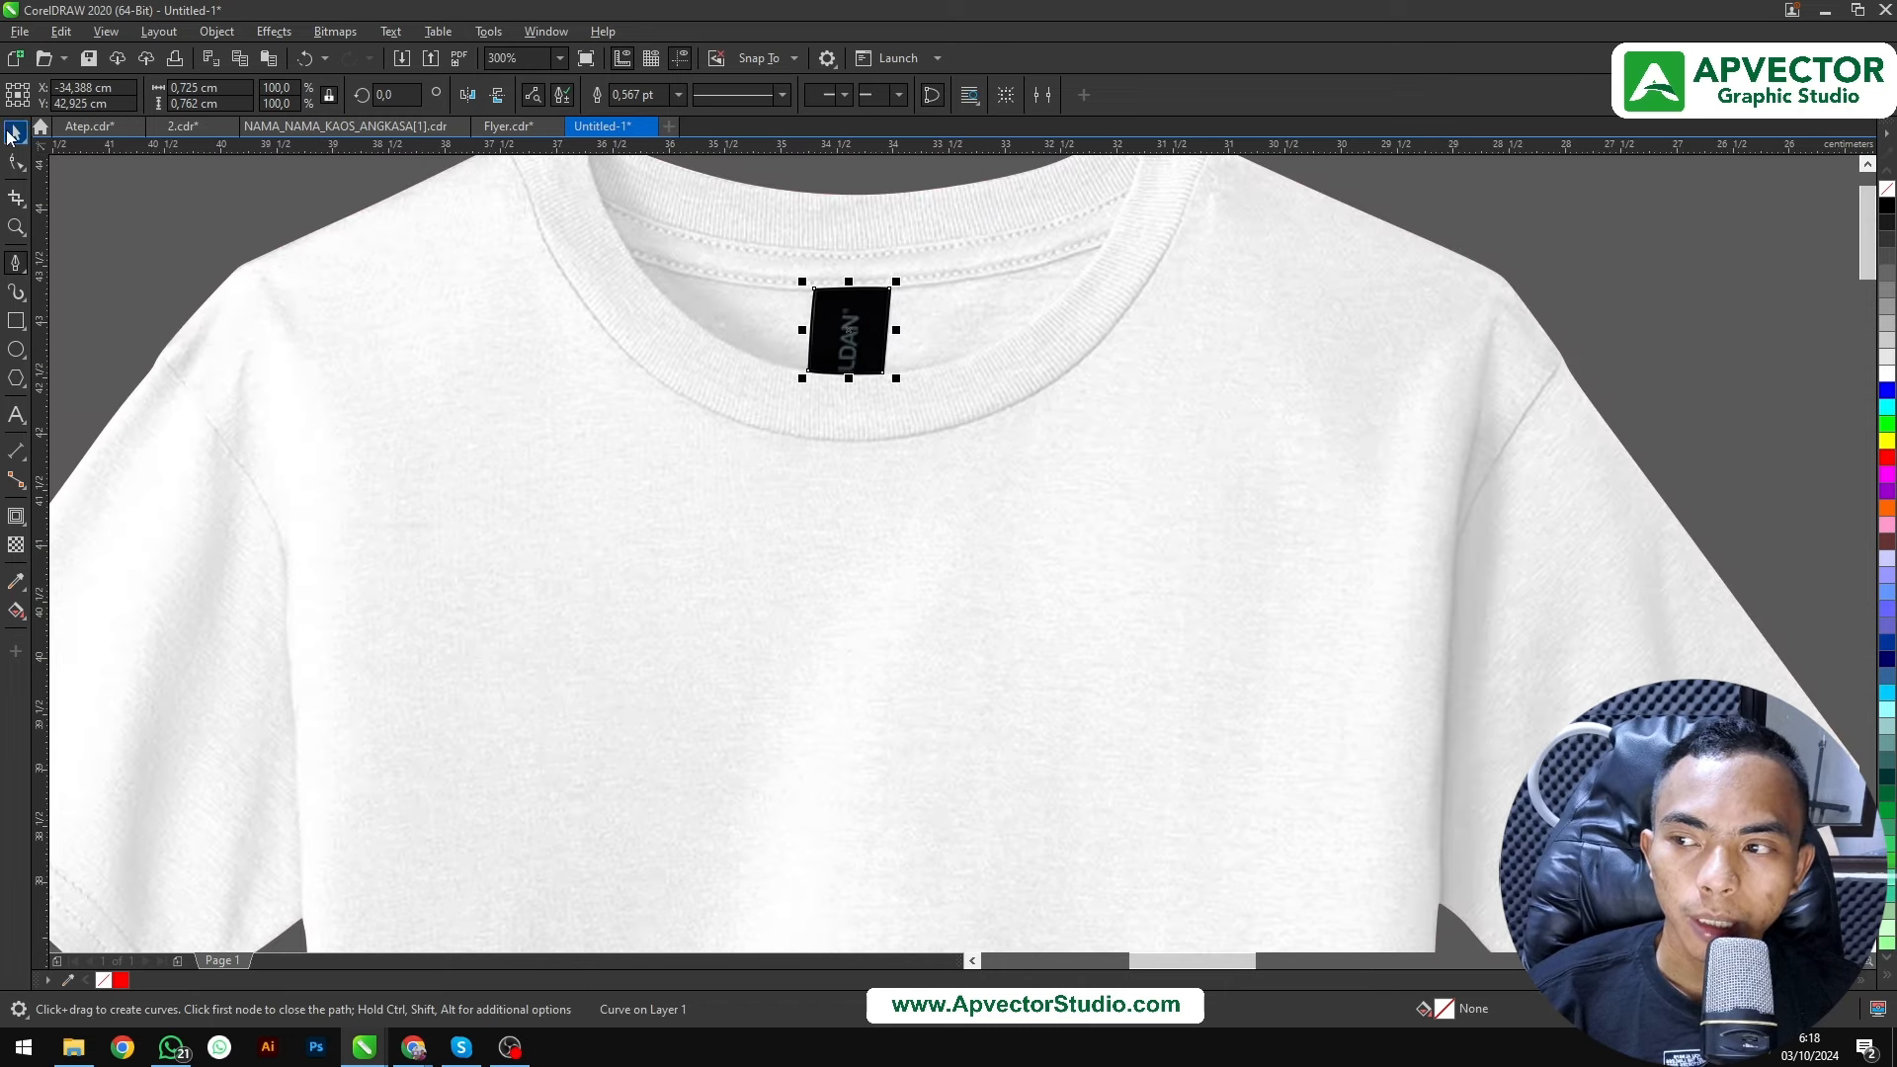
{"action": "left_click", "coordinate": [731, 216], "text": "shift"}
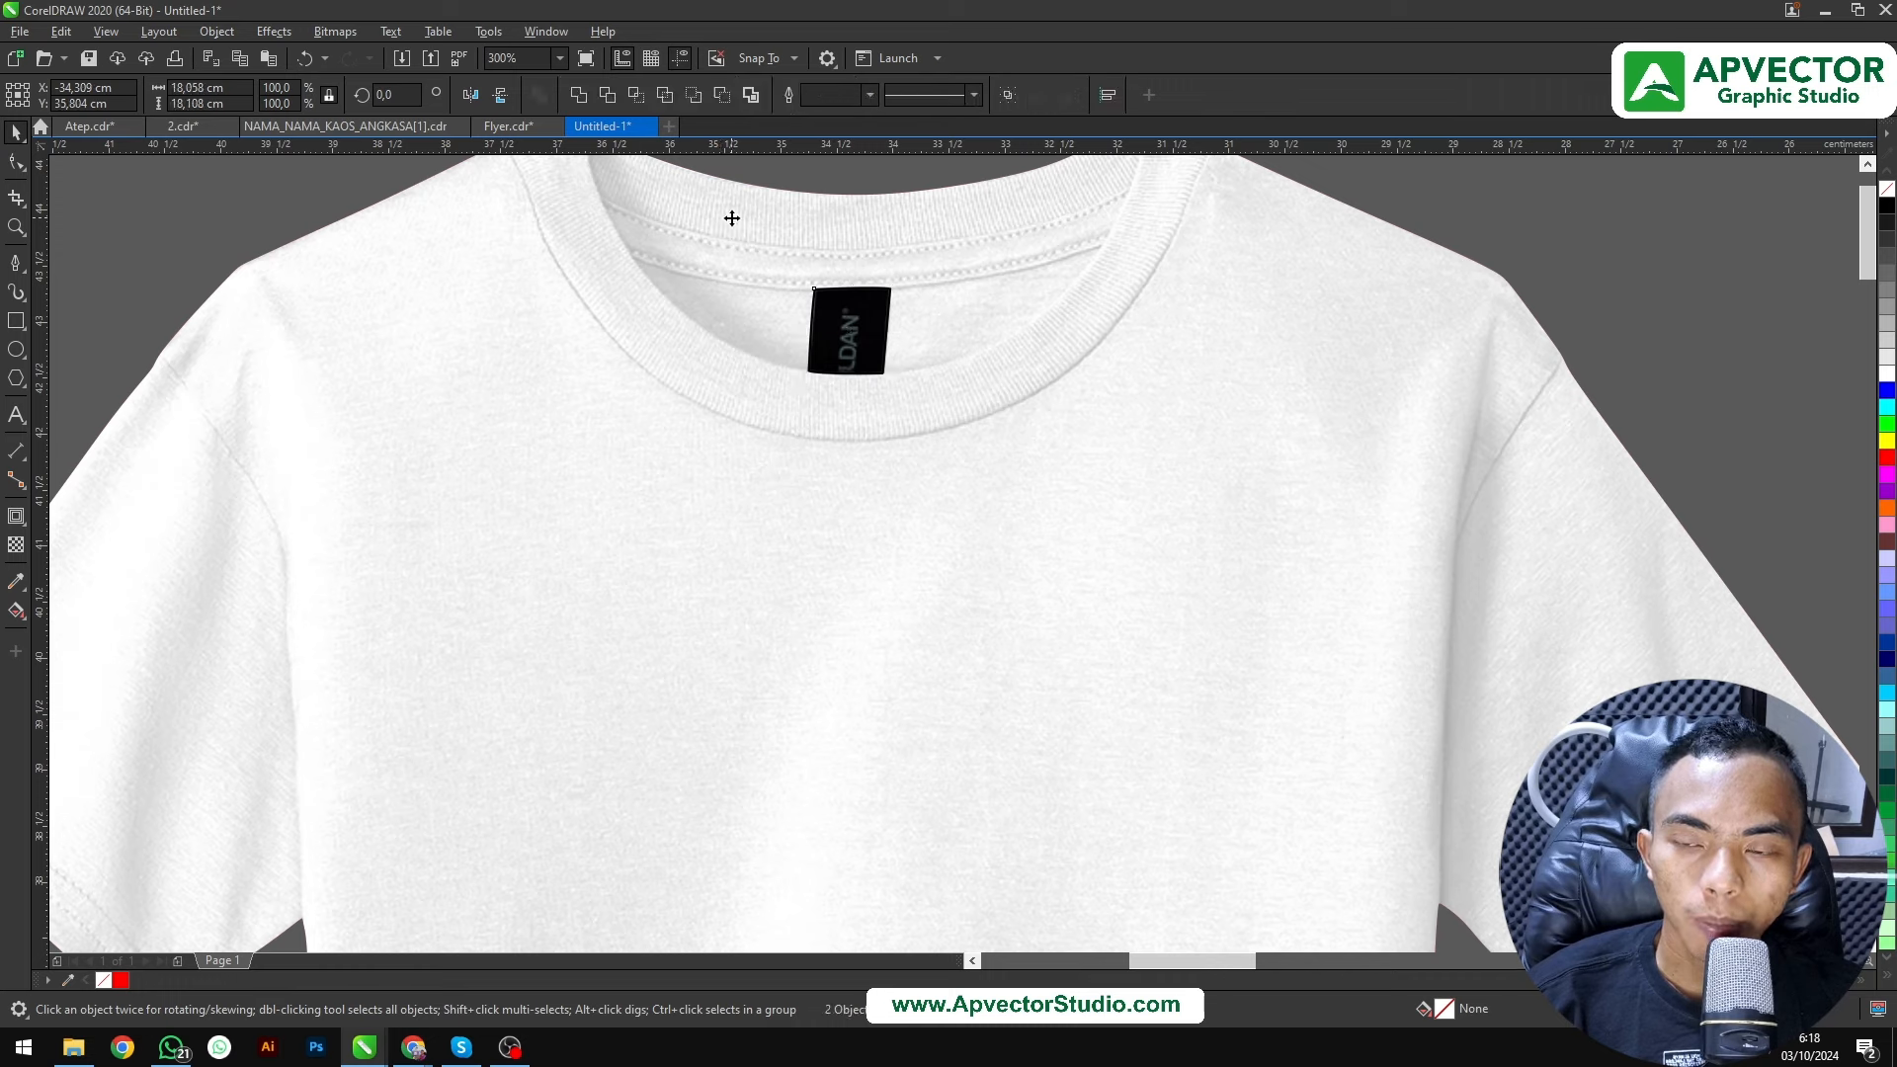
{"action": "left_click", "coordinate": [638, 101]}
{"action": "scroll", "coordinate": [696, 175], "scroll_direction": "down", "scroll_amount": 1}
{"action": "left_click", "coordinate": [519, 193]}
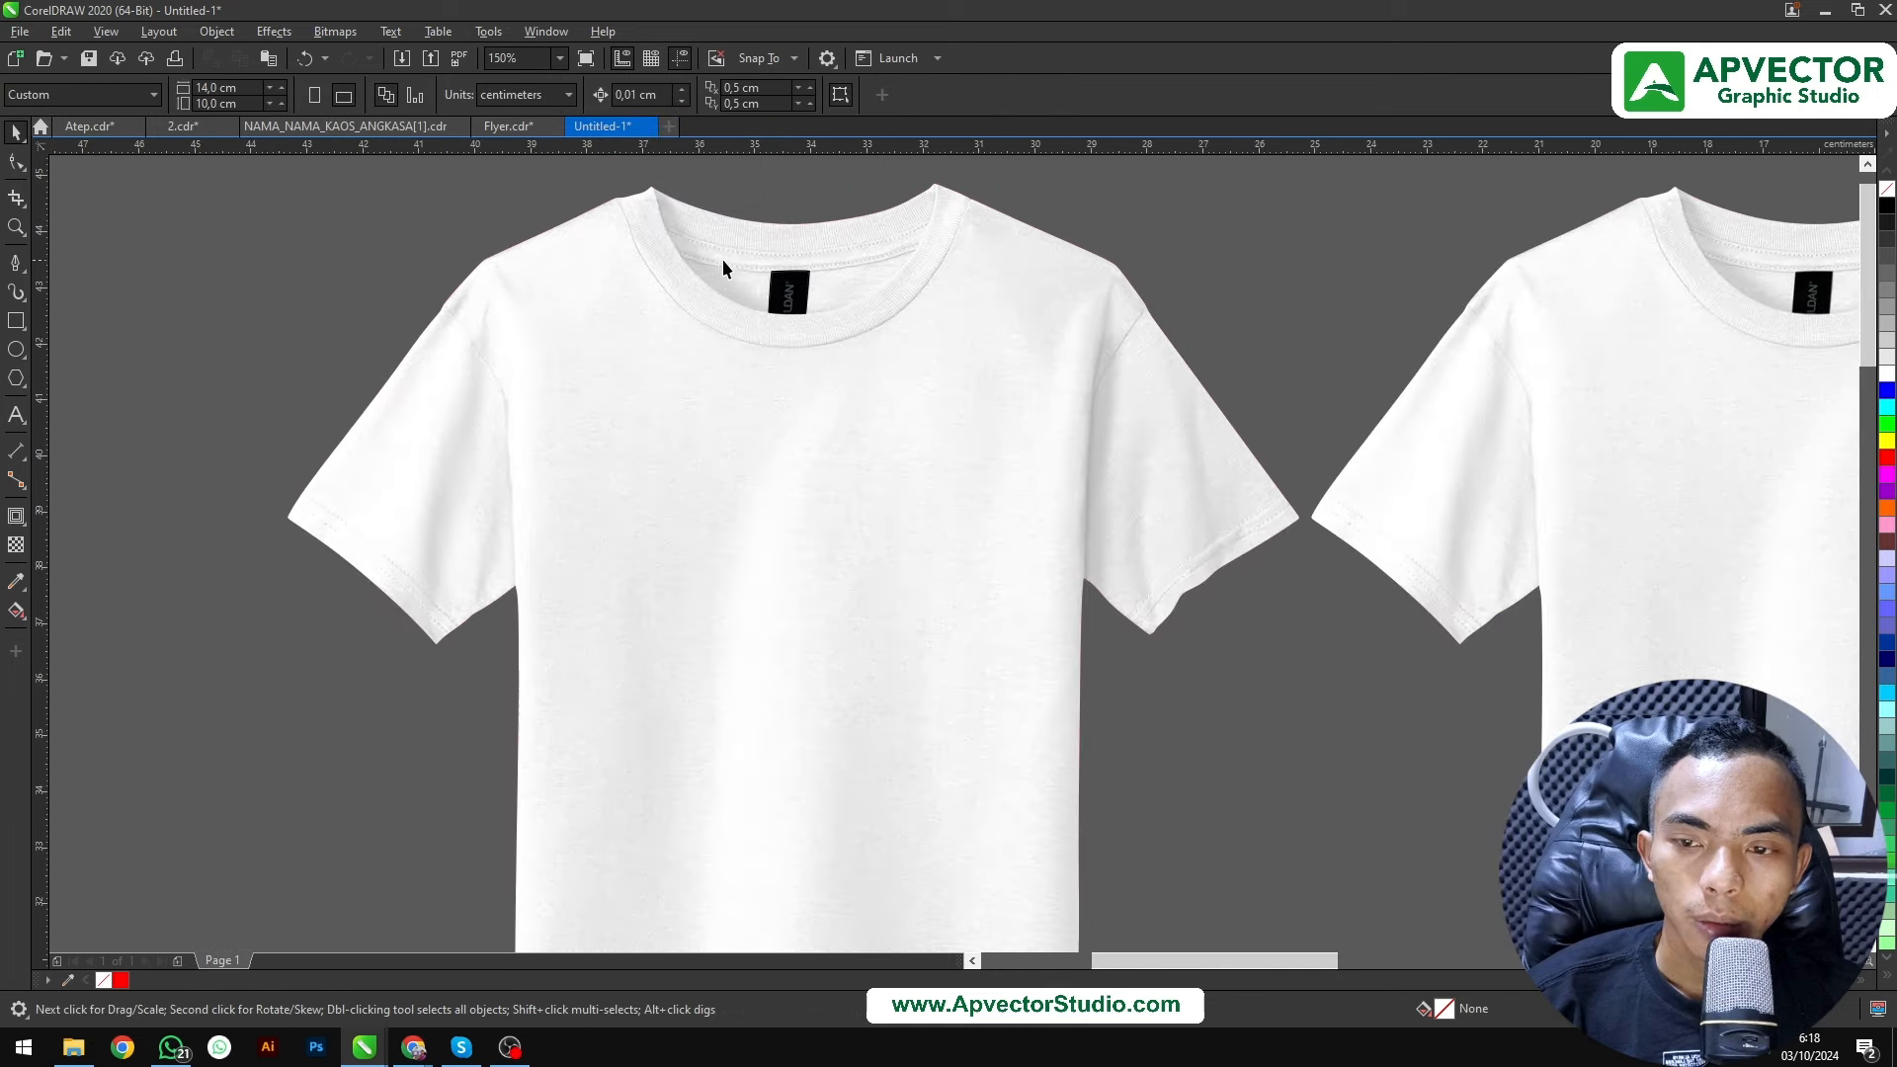
{"action": "left_click_drag", "start_coordinate": [792, 283], "coordinate": [836, 287]}
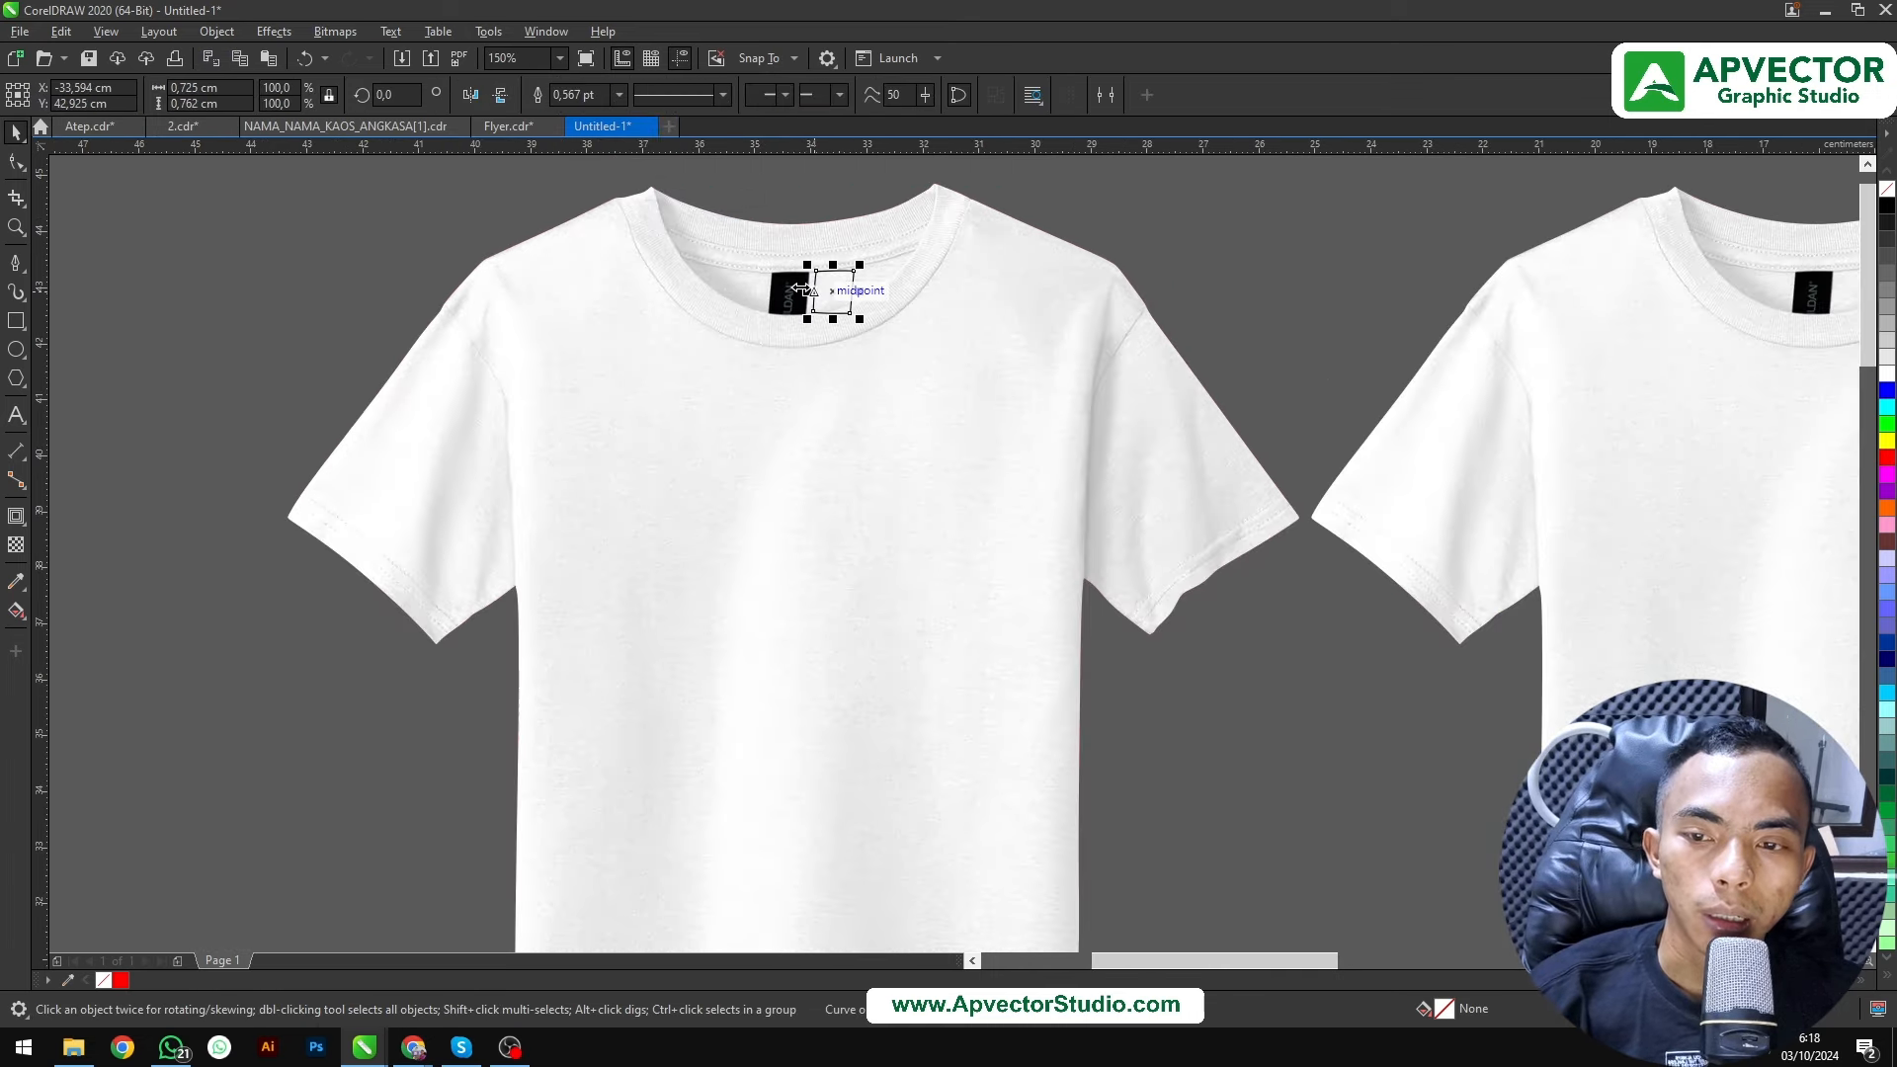
{"action": "key", "text": "Delete"}
Try moving the intersected neck label piece away from the leftmost shirt's collar, and undo each move
{"action": "left_click_drag", "start_coordinate": [789, 289], "coordinate": [935, 282]}
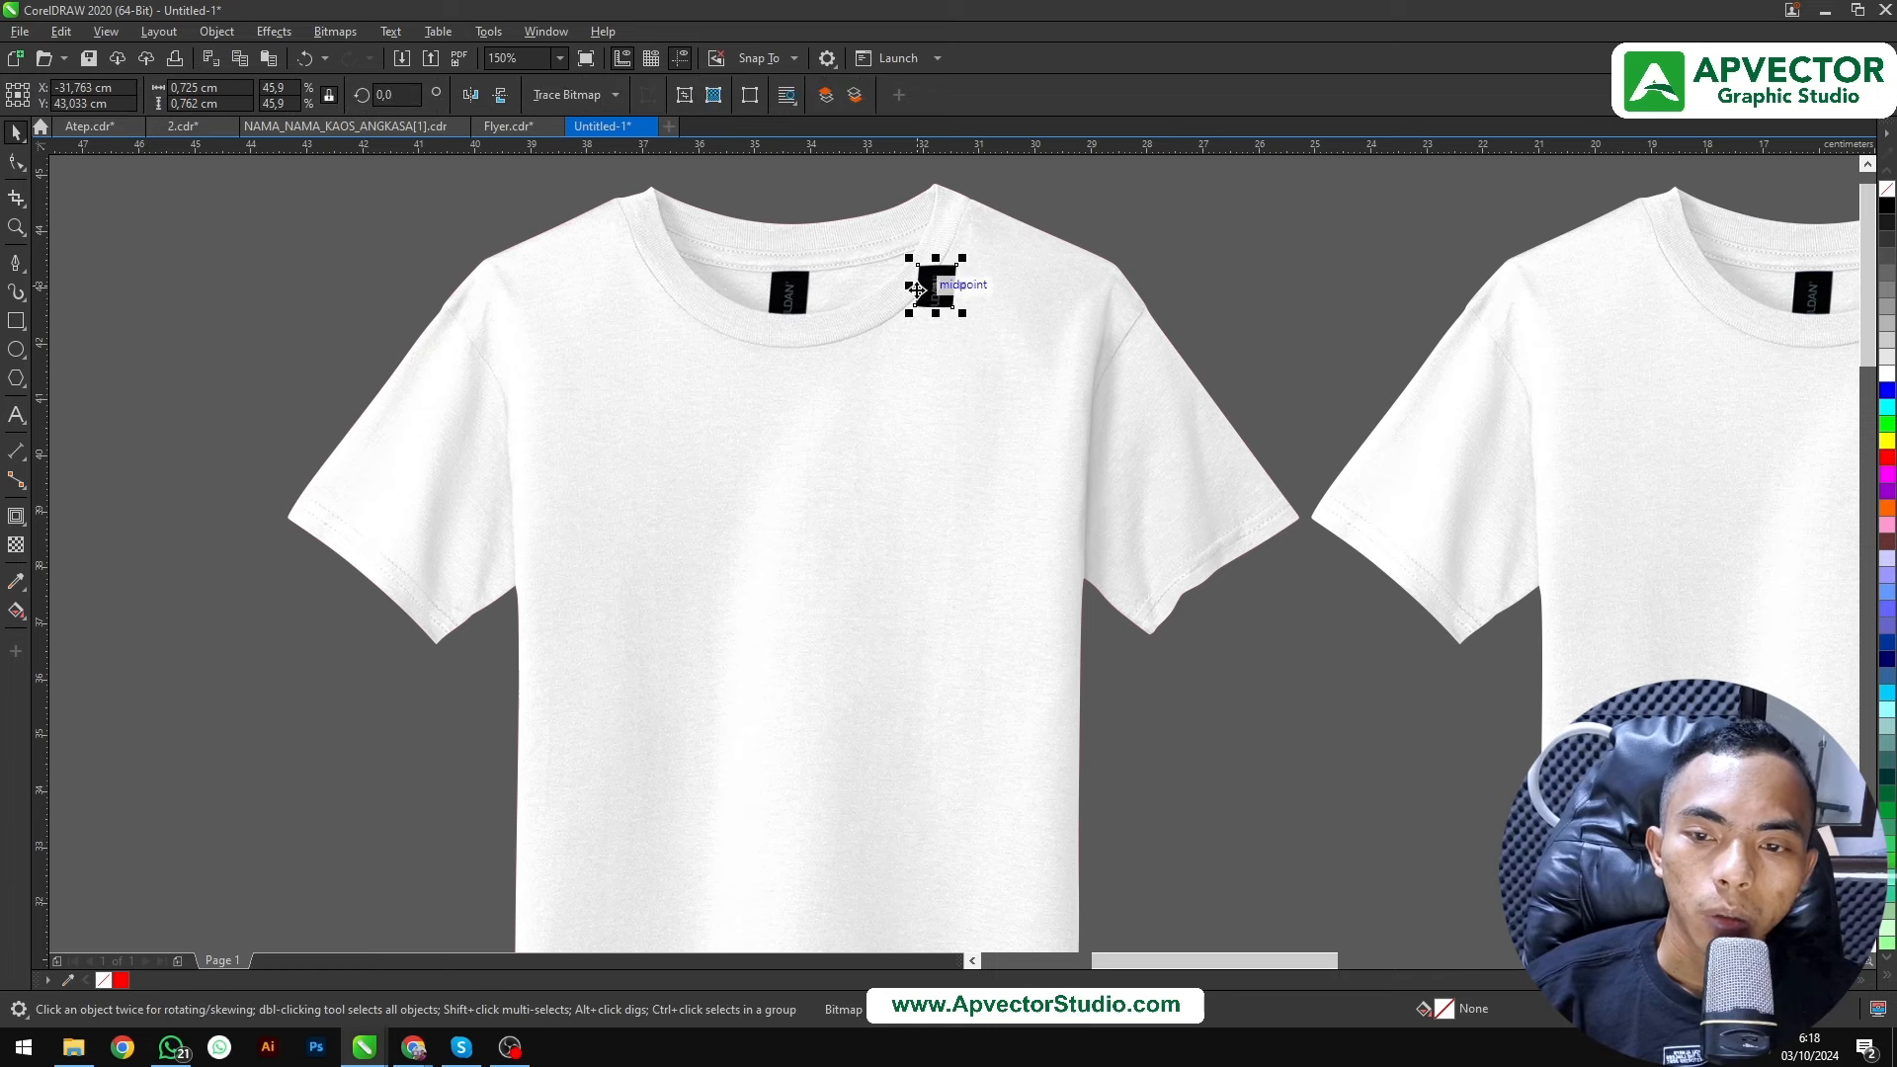
{"action": "key", "text": "ctrl+z"}
{"action": "scroll", "coordinate": [789, 287], "scroll_direction": "up", "scroll_amount": 2}
{"action": "left_click_drag", "start_coordinate": [794, 288], "coordinate": [1050, 303]}
{"action": "key", "text": "ctrl+z"}
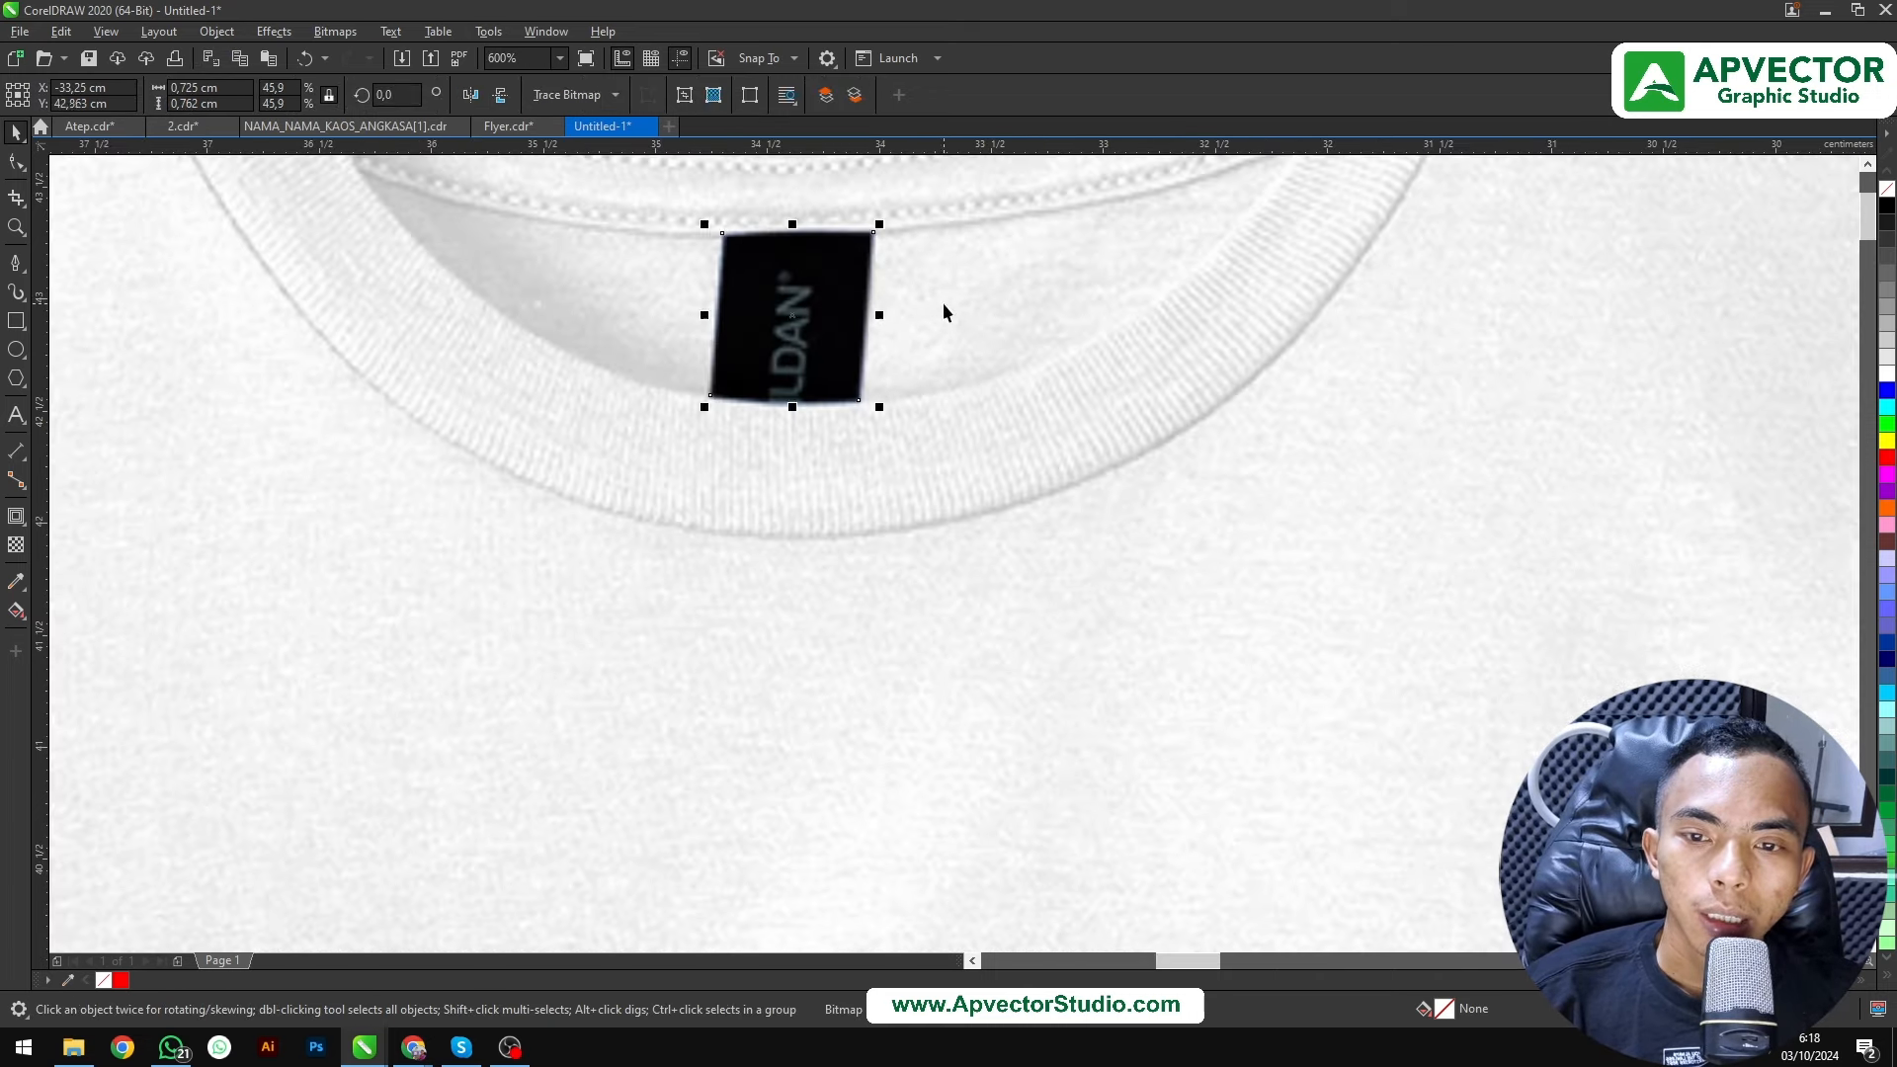
{"action": "scroll", "coordinate": [820, 321], "scroll_direction": "down", "scroll_amount": 2}
{"action": "left_click_drag", "start_coordinate": [819, 320], "coordinate": [886, 320]}
{"action": "key", "text": "ctrl+z"}
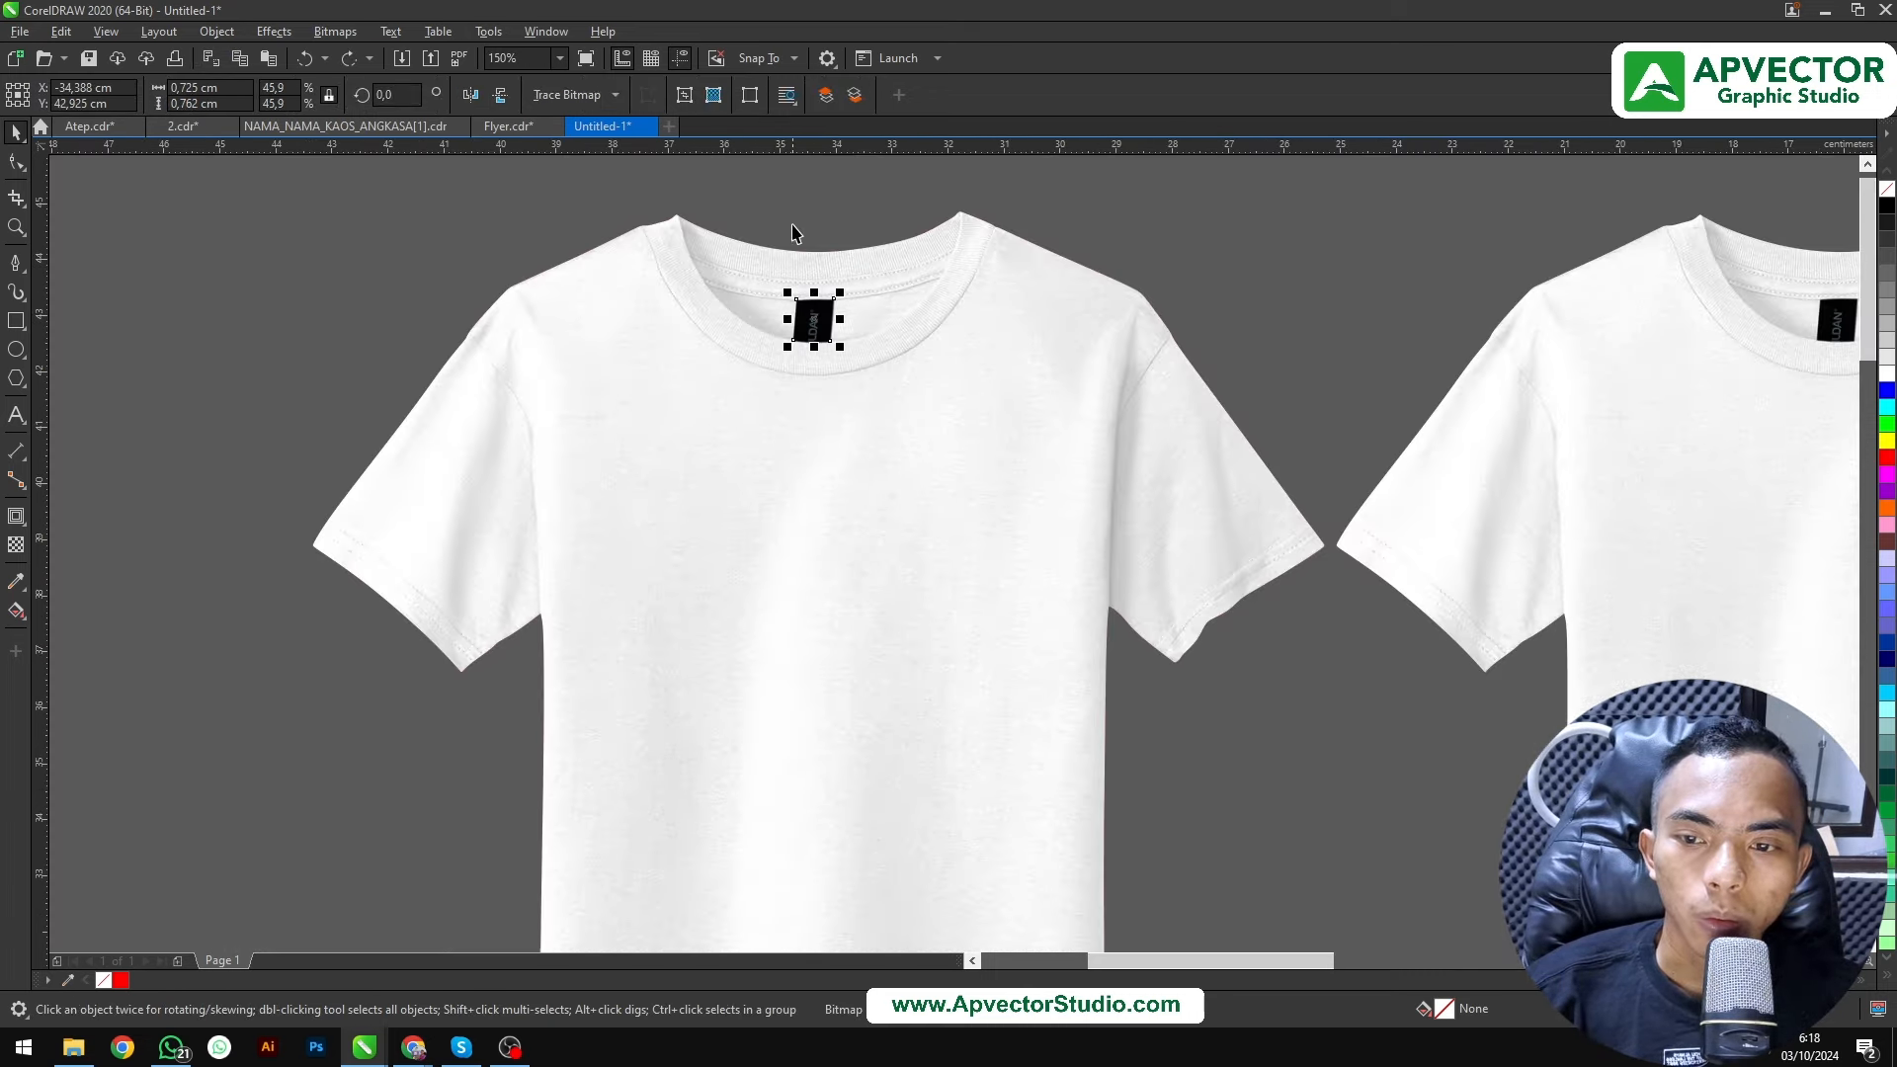
{"action": "key", "text": "Escape"}
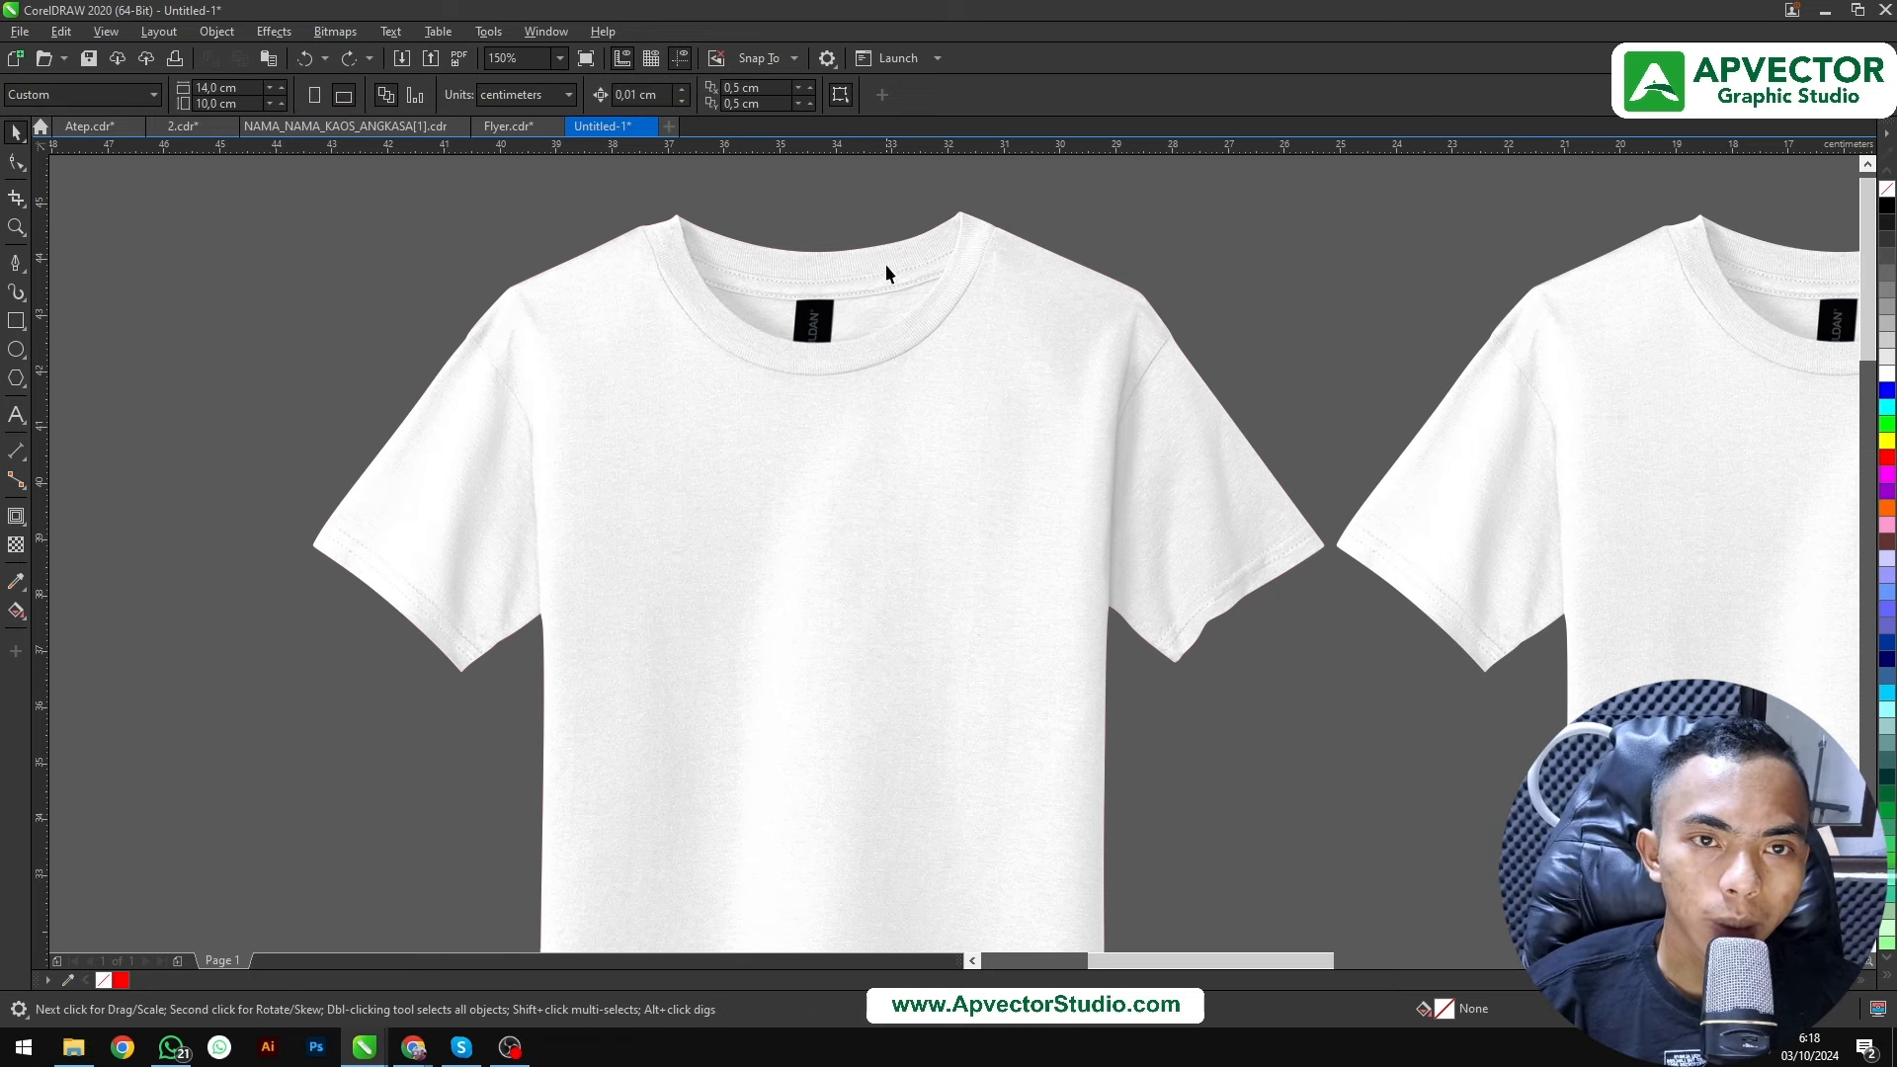
Set the transparency merge mode of the leftmost shirt bitmap to Multiply over the red shape
{"action": "scroll", "coordinate": [892, 315], "scroll_direction": "down", "scroll_amount": 2}
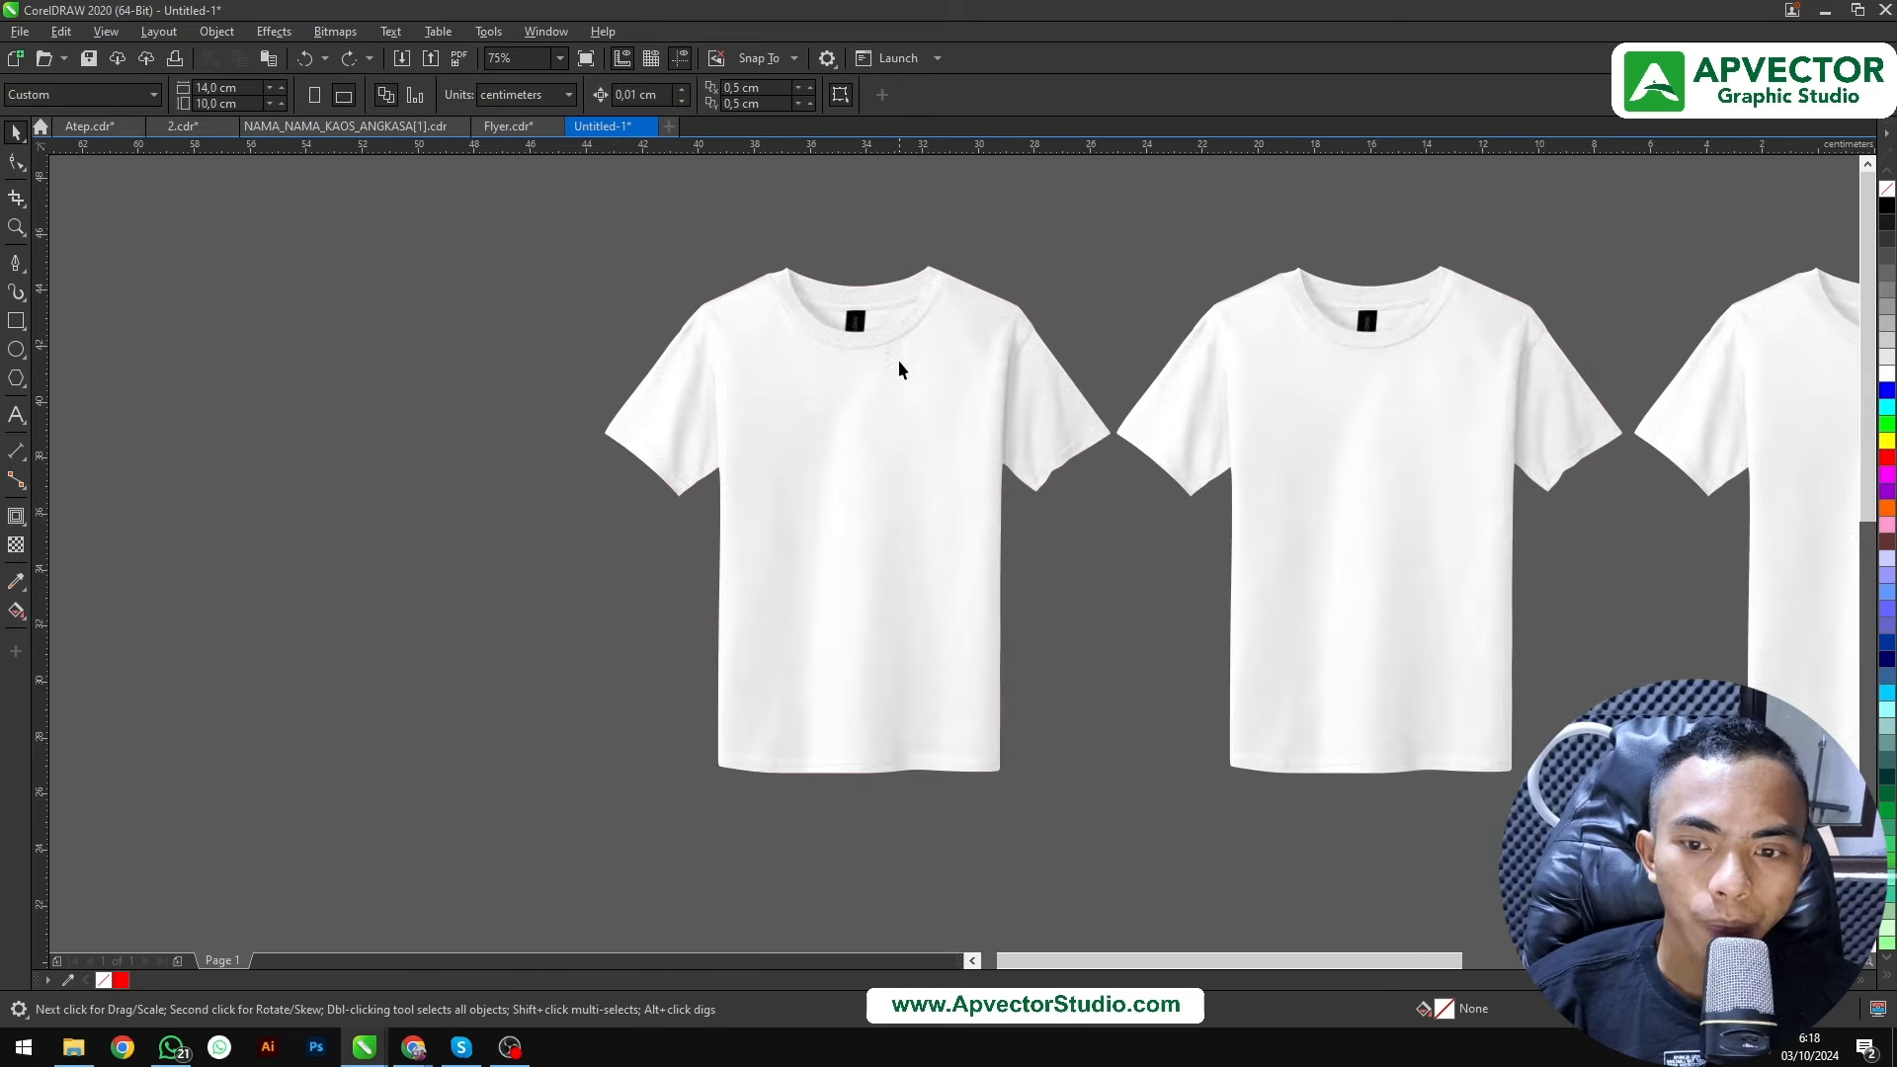
{"action": "left_click", "coordinate": [744, 453]}
{"action": "scroll", "coordinate": [762, 317], "scroll_direction": "up", "scroll_amount": 1}
{"action": "scroll", "coordinate": [834, 372], "scroll_direction": "down", "scroll_amount": 1}
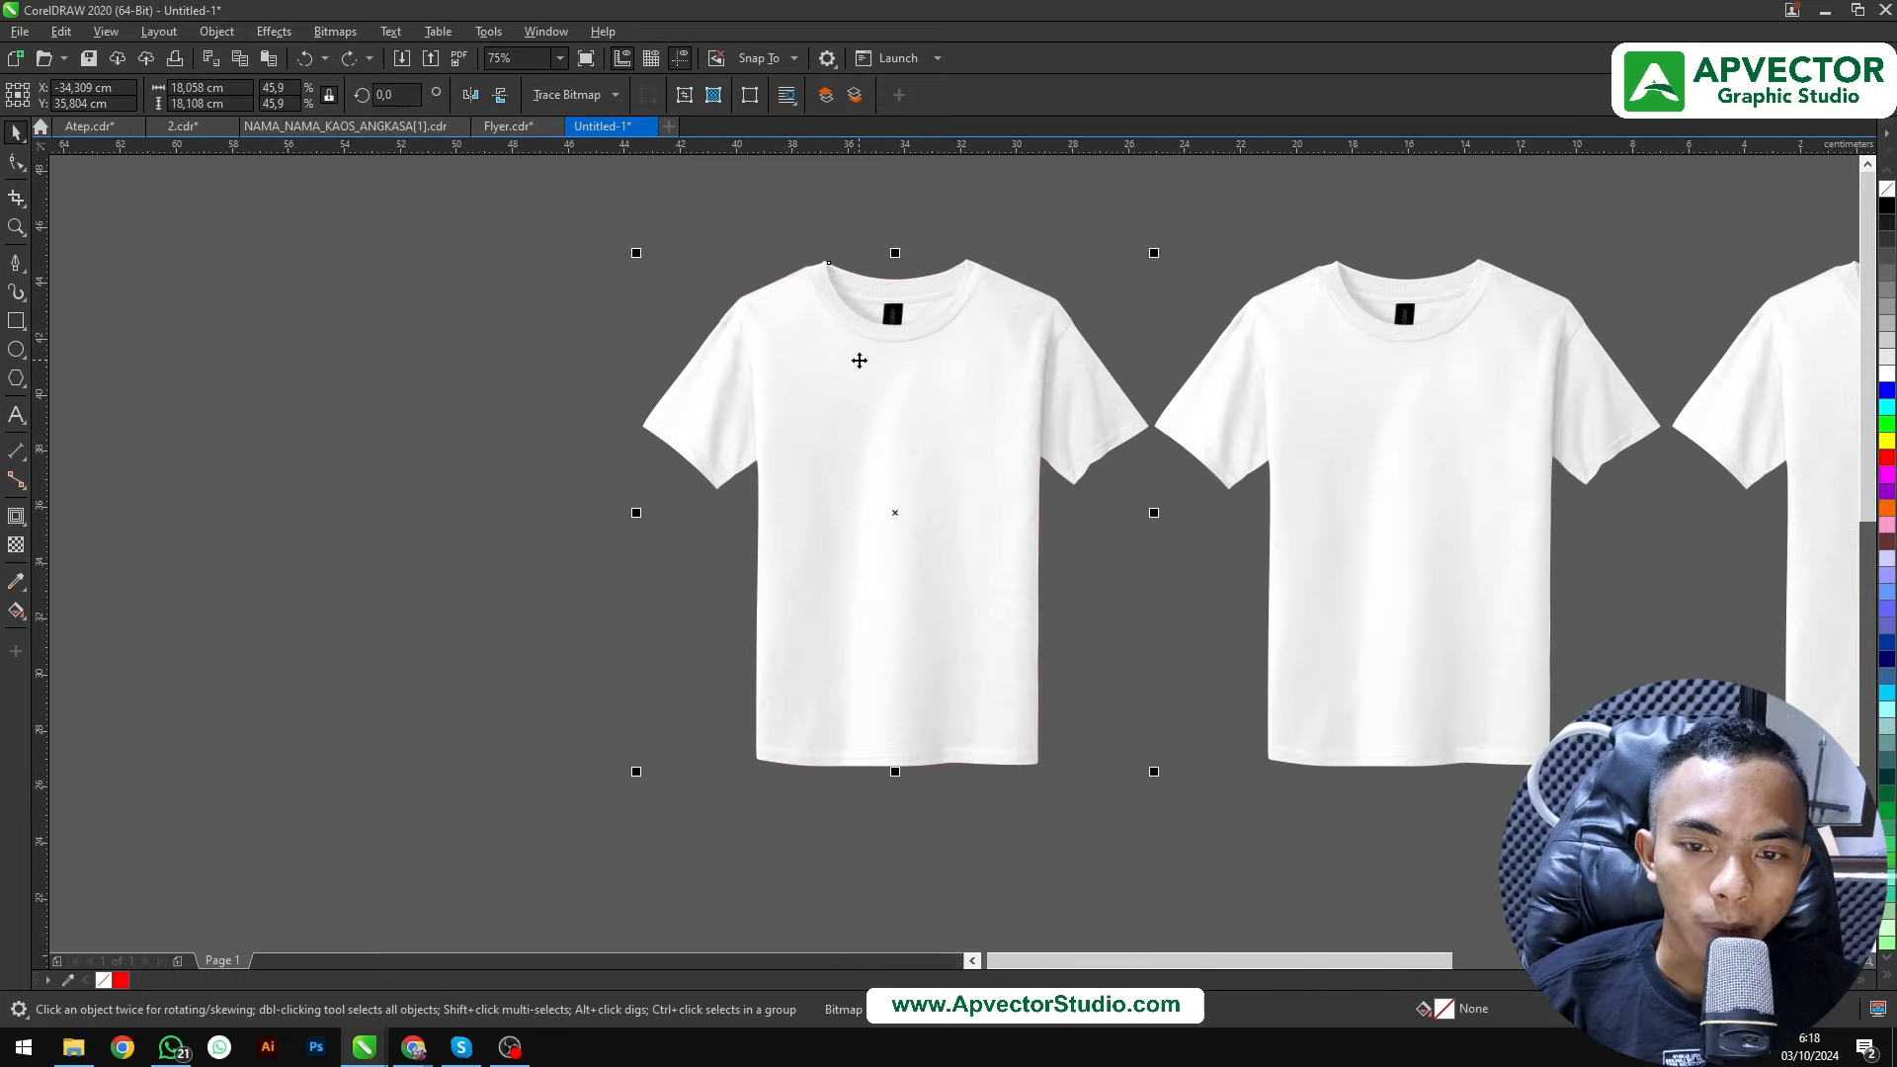
{"action": "left_click", "coordinate": [24, 546]}
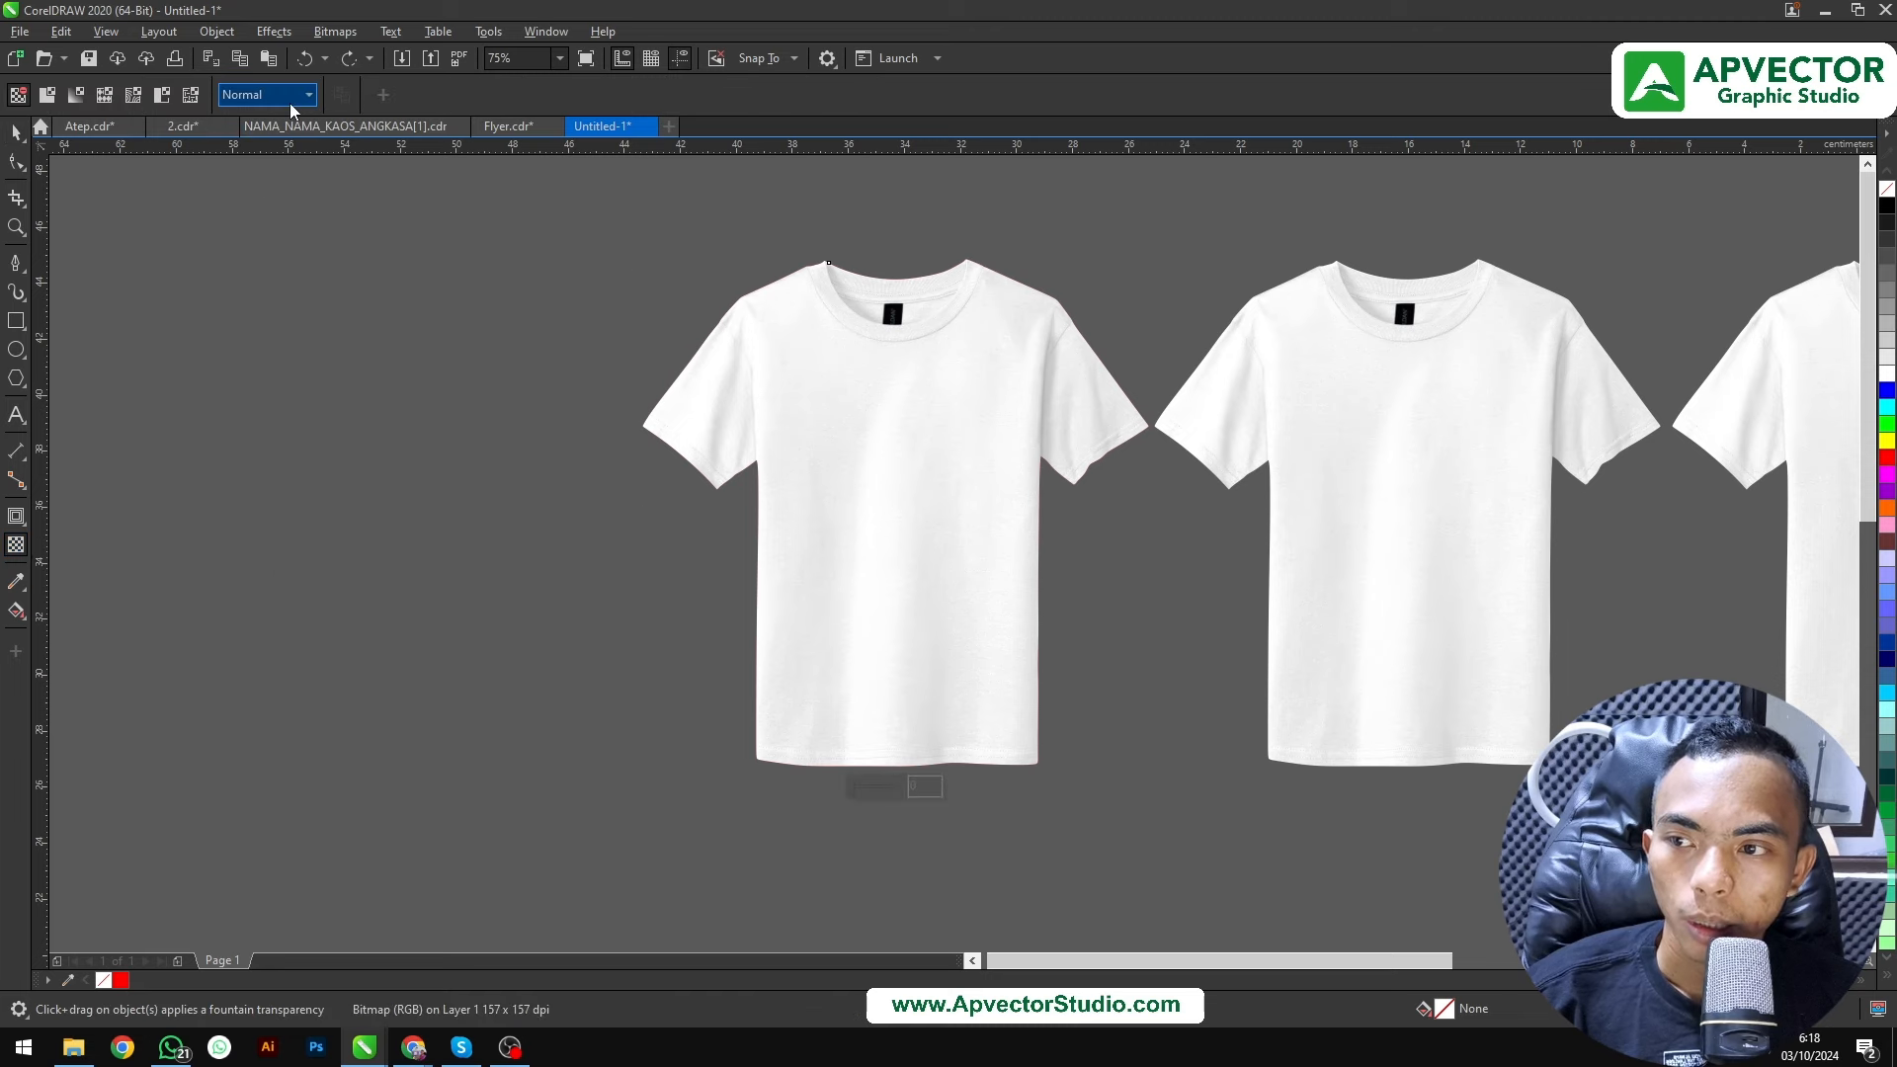
{"action": "left_click", "coordinate": [289, 99]}
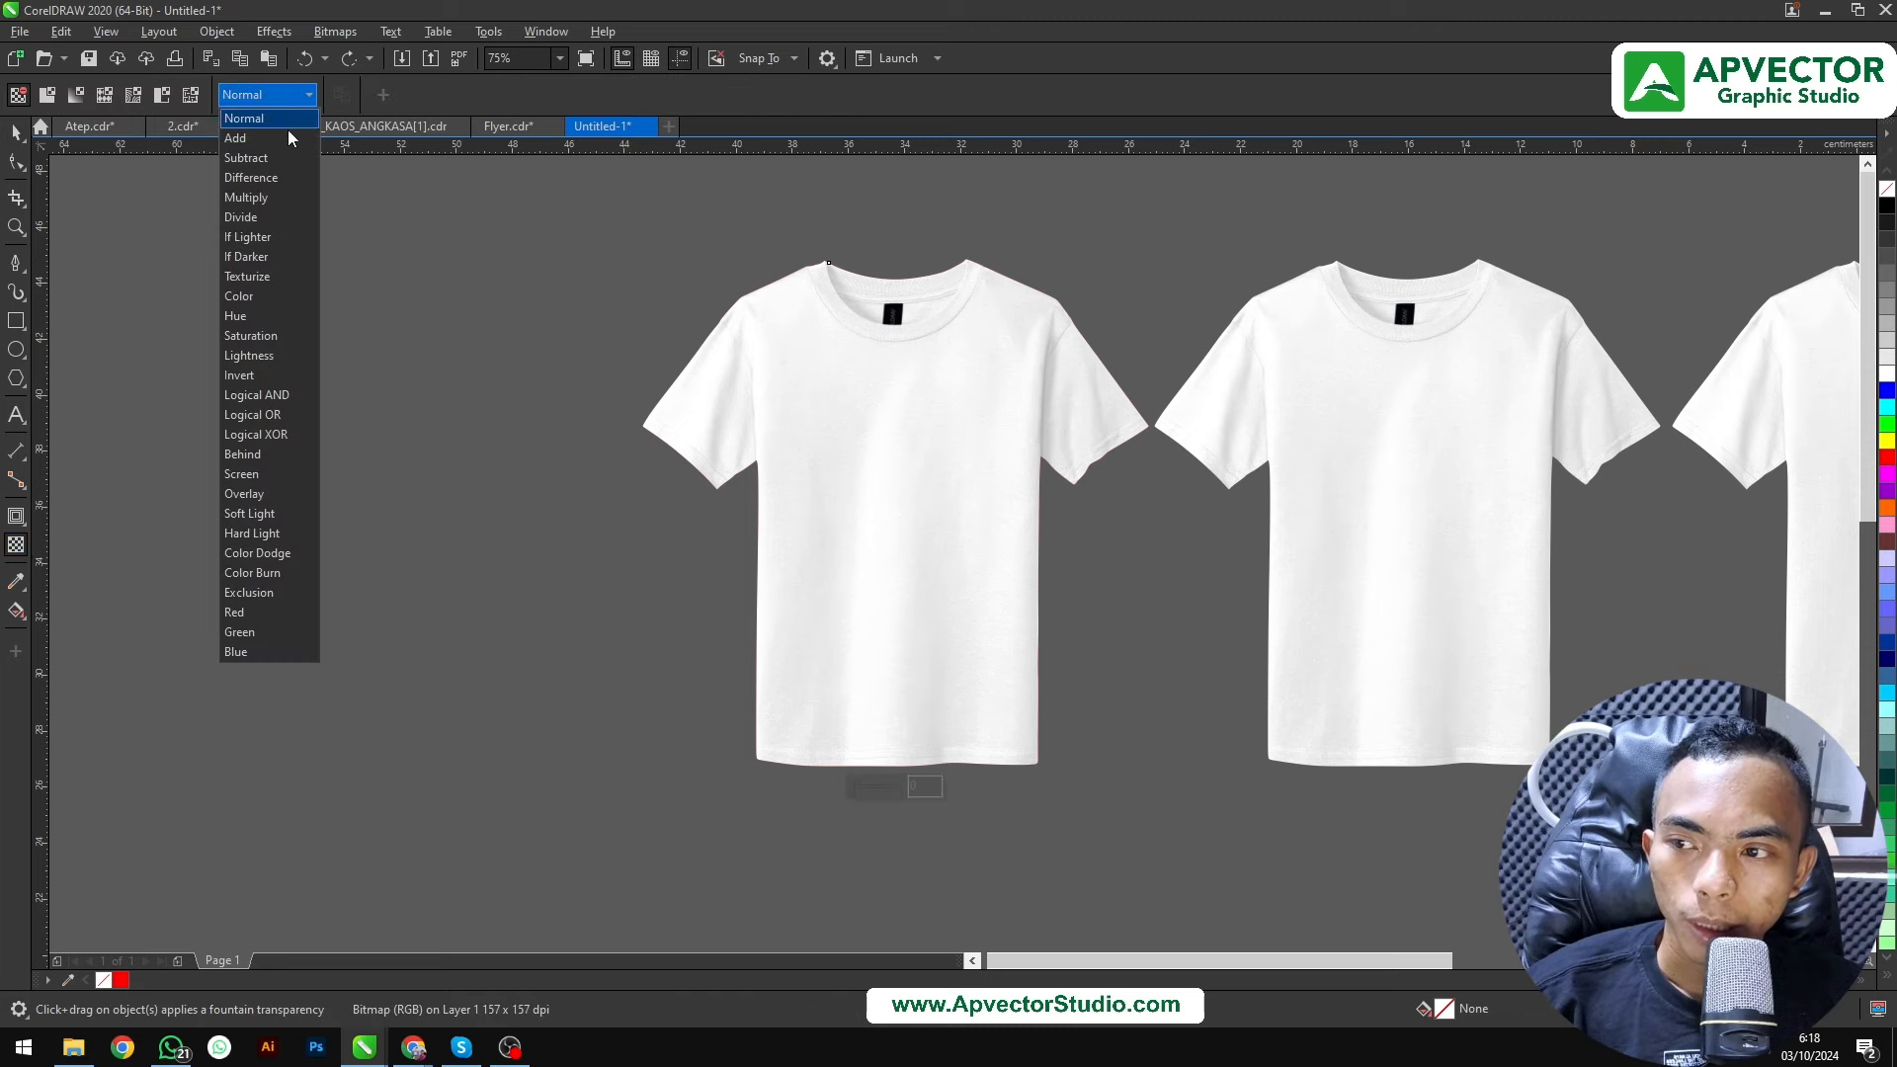
{"action": "left_click", "coordinate": [281, 197]}
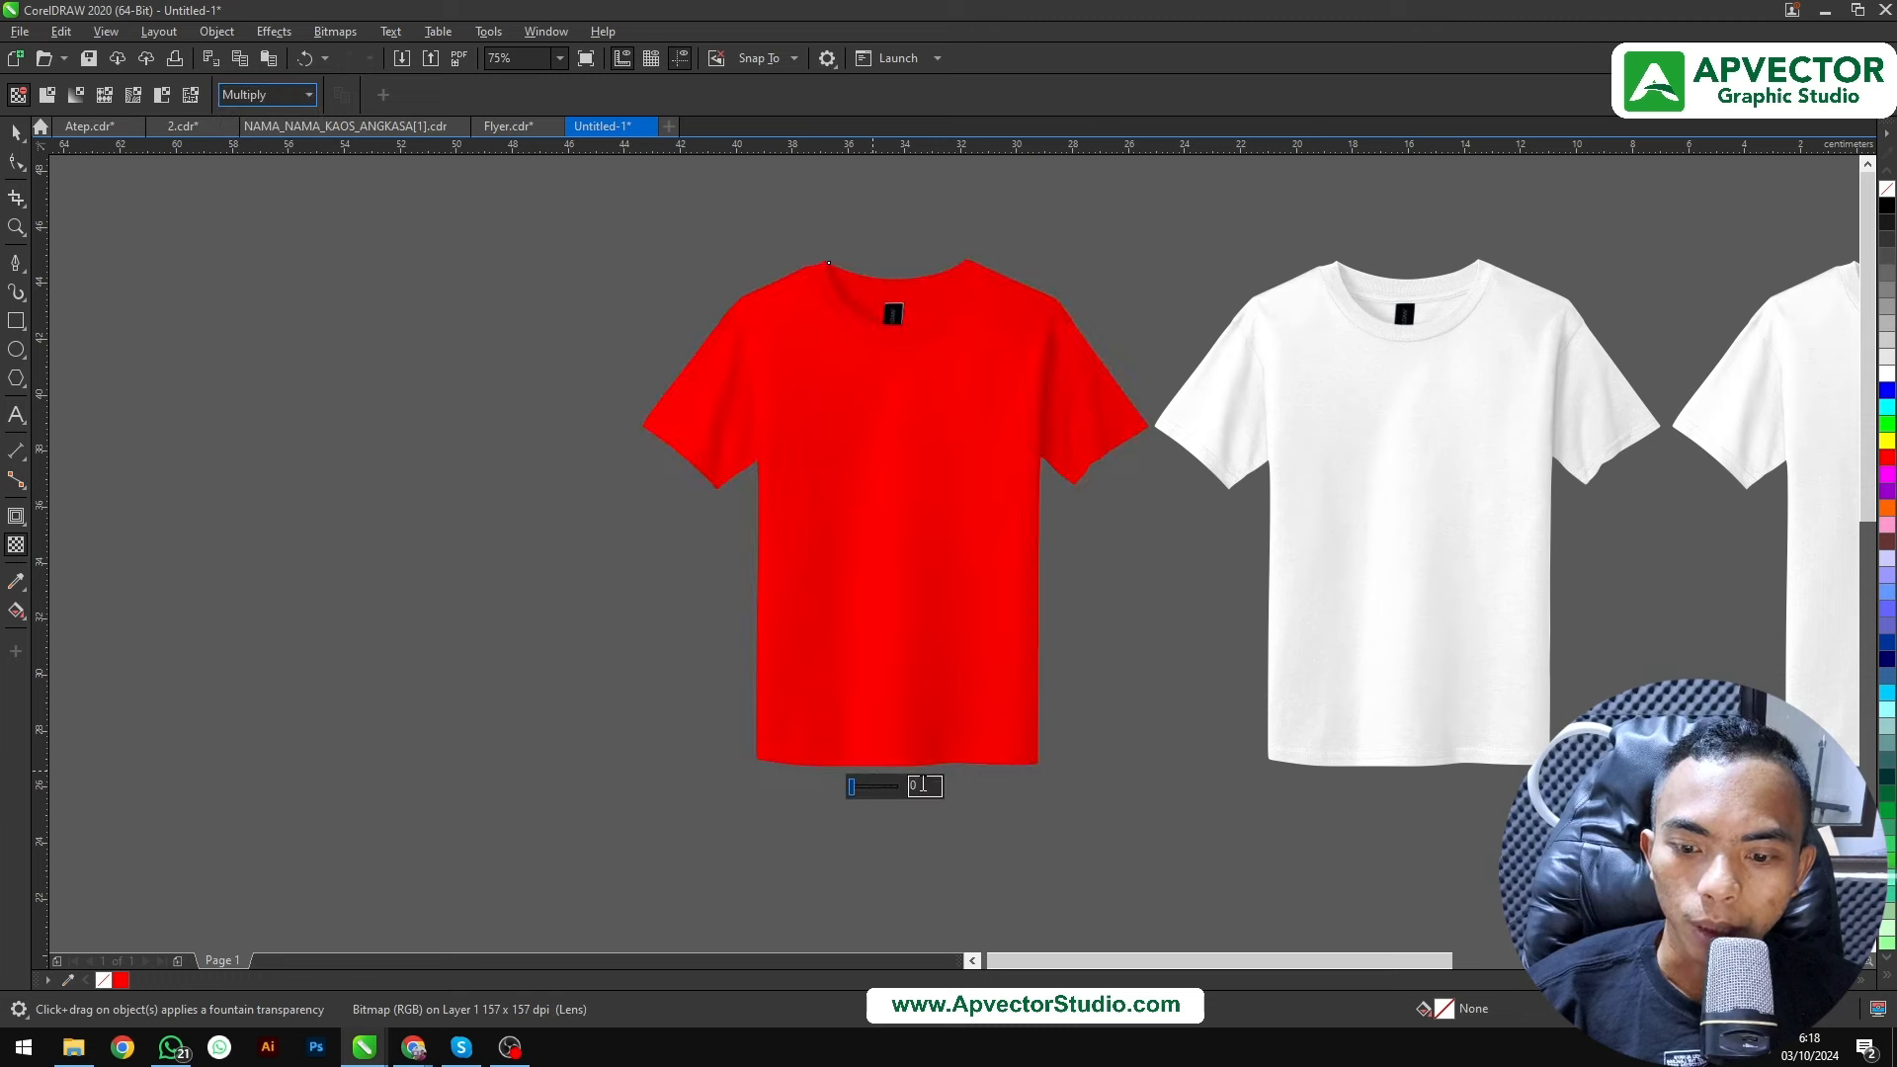
{"action": "left_click", "coordinate": [16, 133]}
Set the transparency merge mode of the second shirt bitmap in the row to Multiply
{"action": "left_click_drag", "start_coordinate": [1305, 457], "coordinate": [1005, 422]}
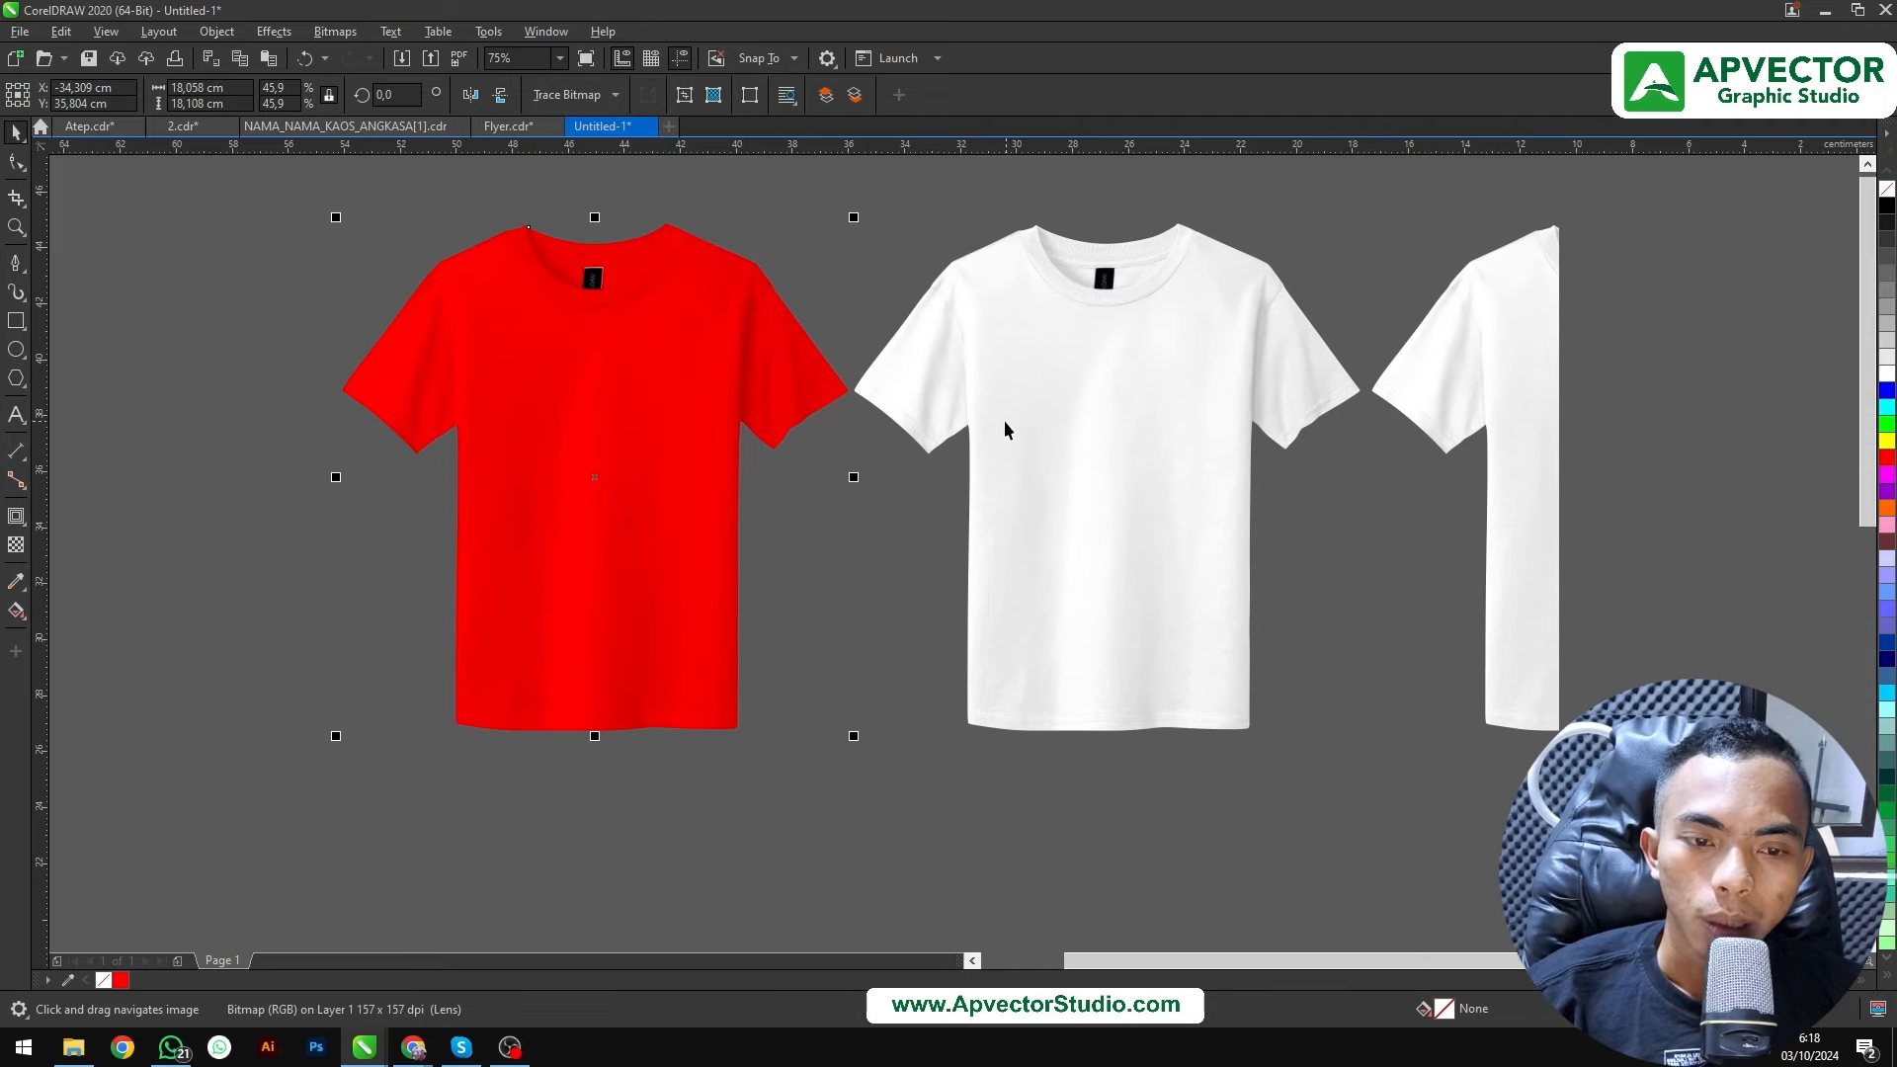
{"action": "left_click", "coordinate": [1120, 435]}
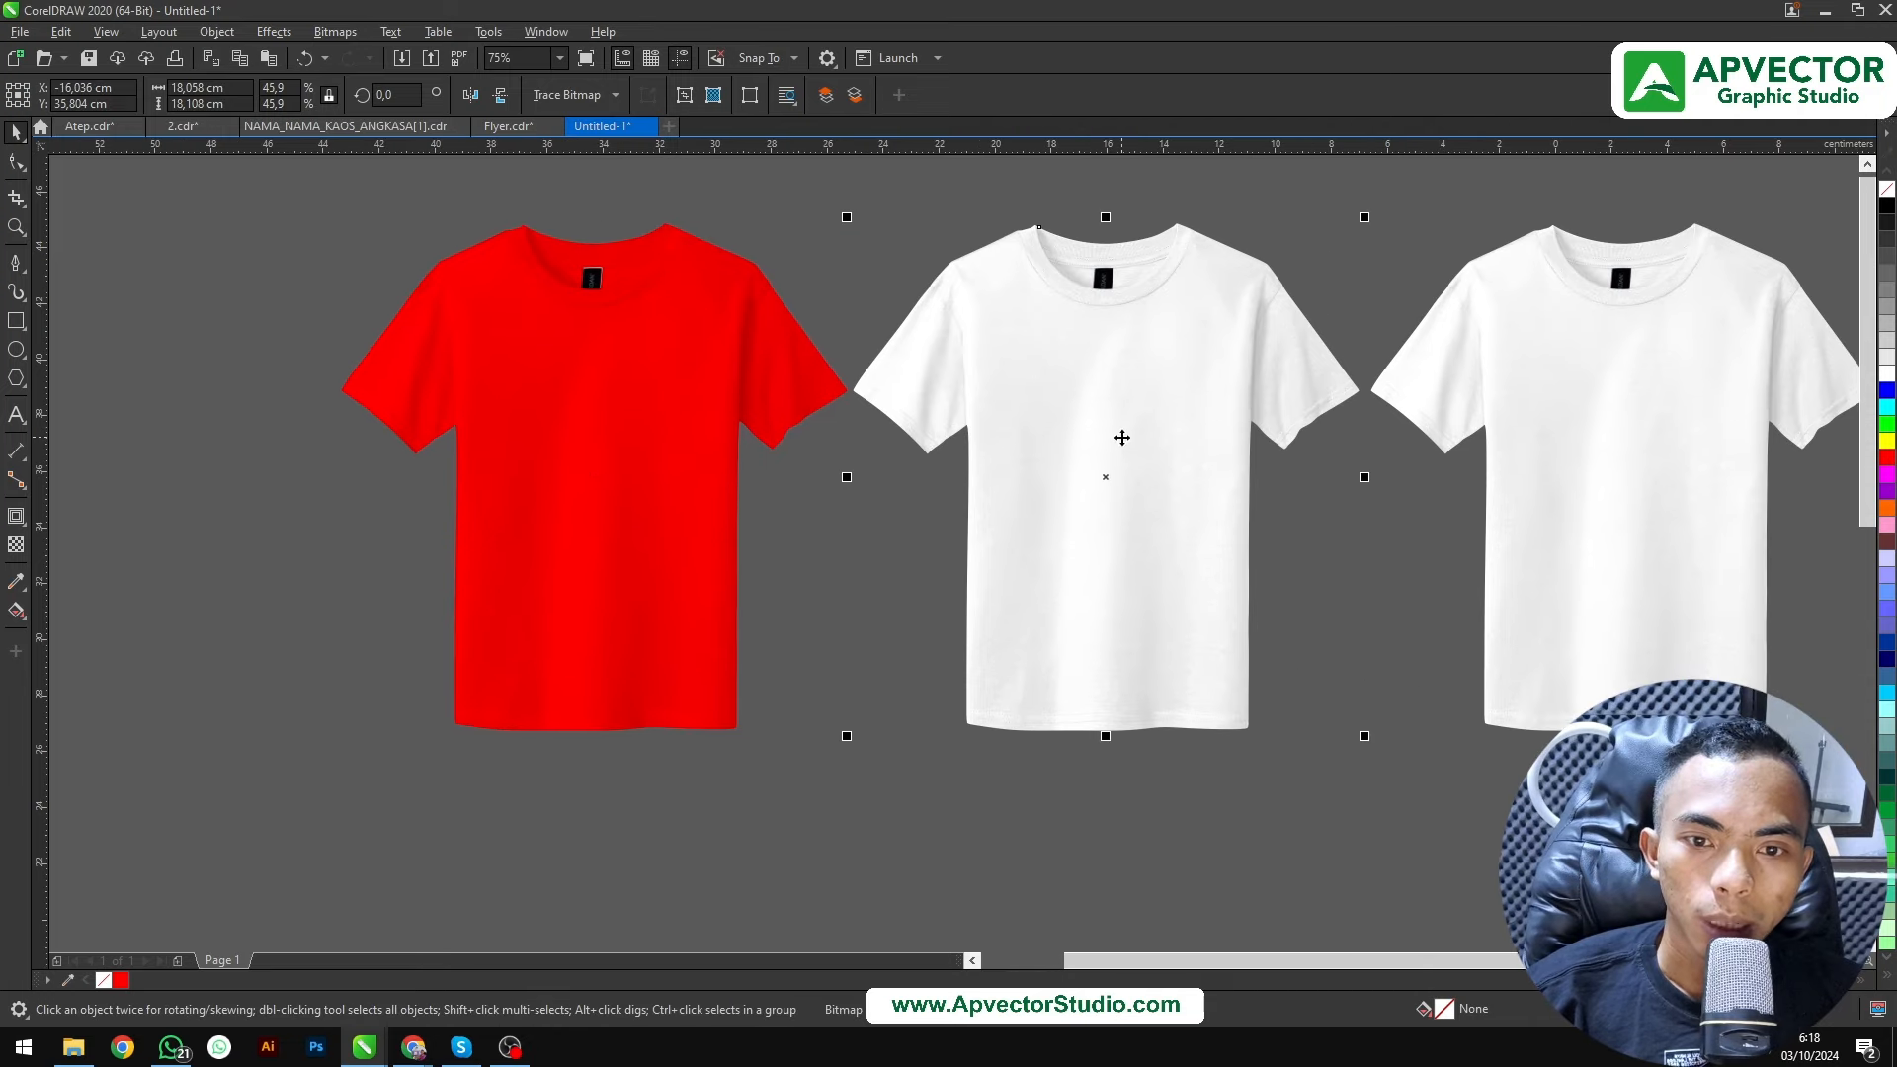
{"action": "left_click", "coordinate": [14, 544]}
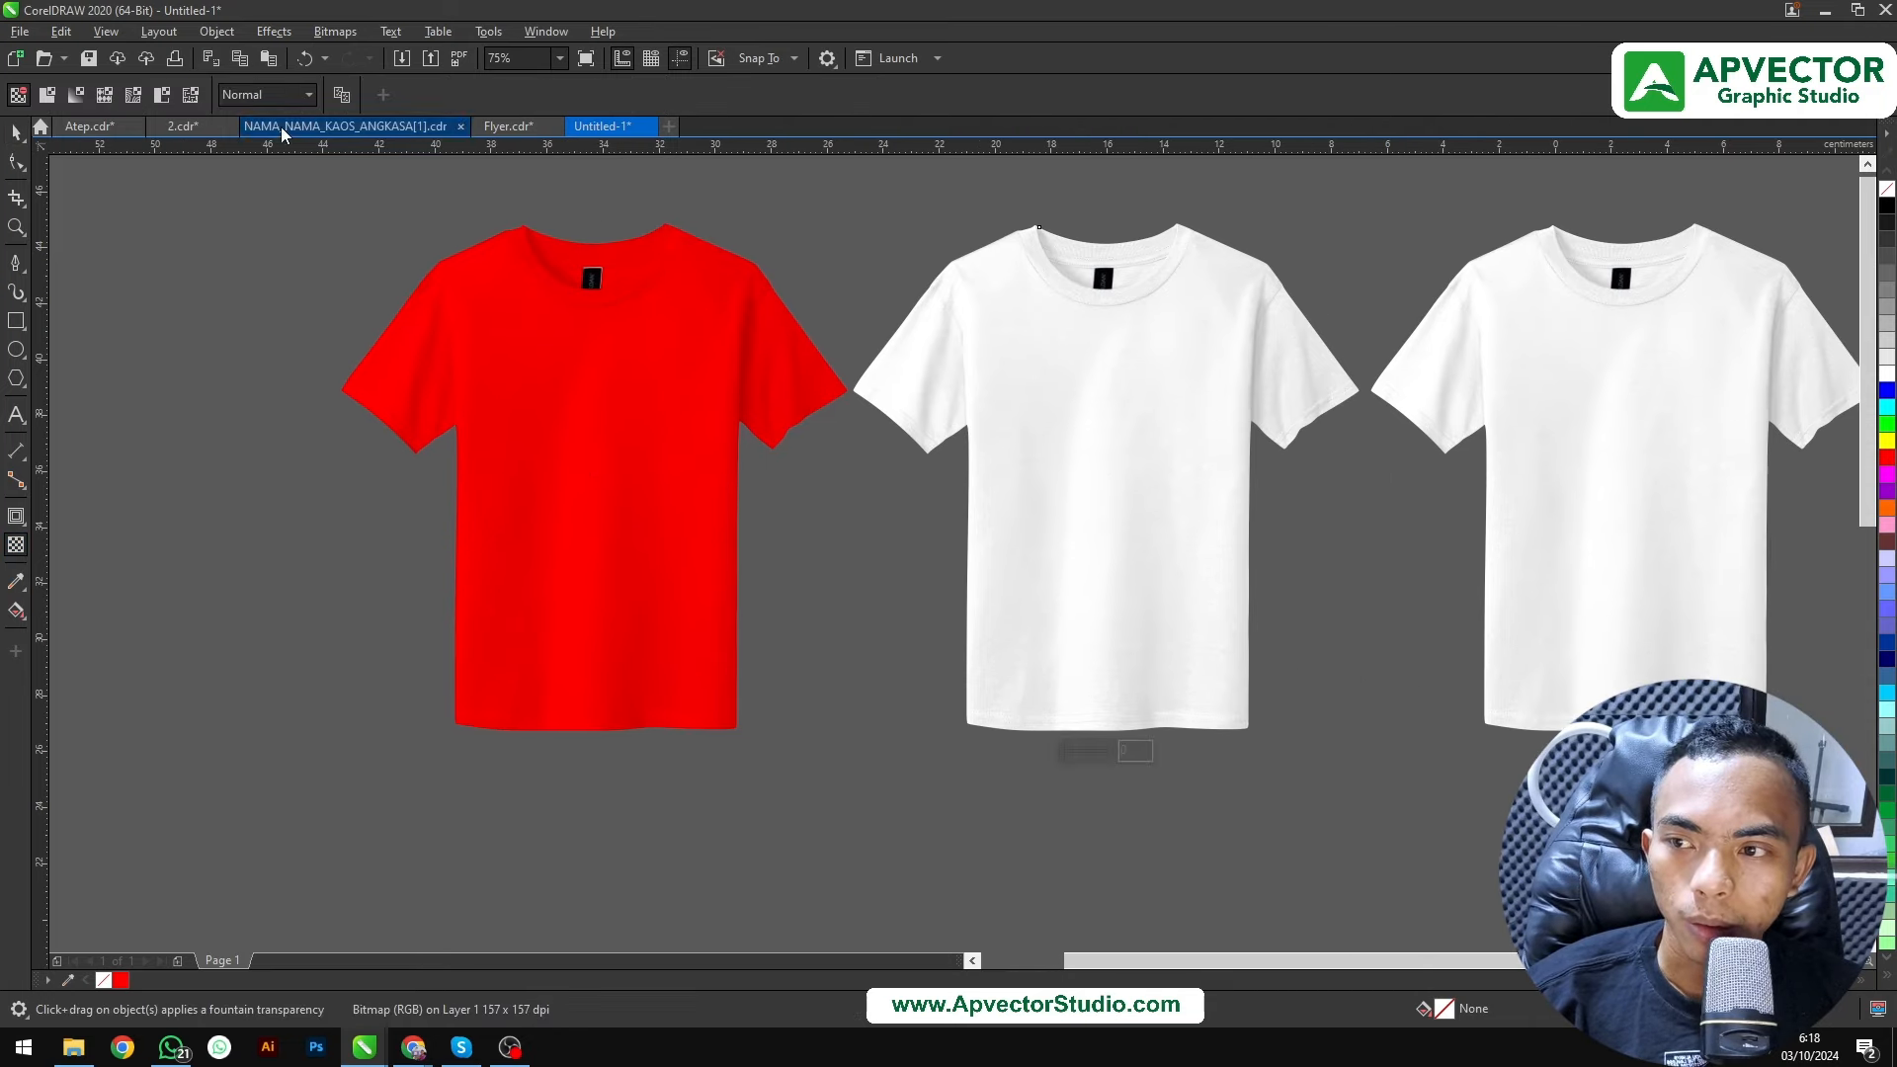
{"action": "left_click", "coordinate": [263, 95]}
{"action": "left_click", "coordinate": [246, 197]}
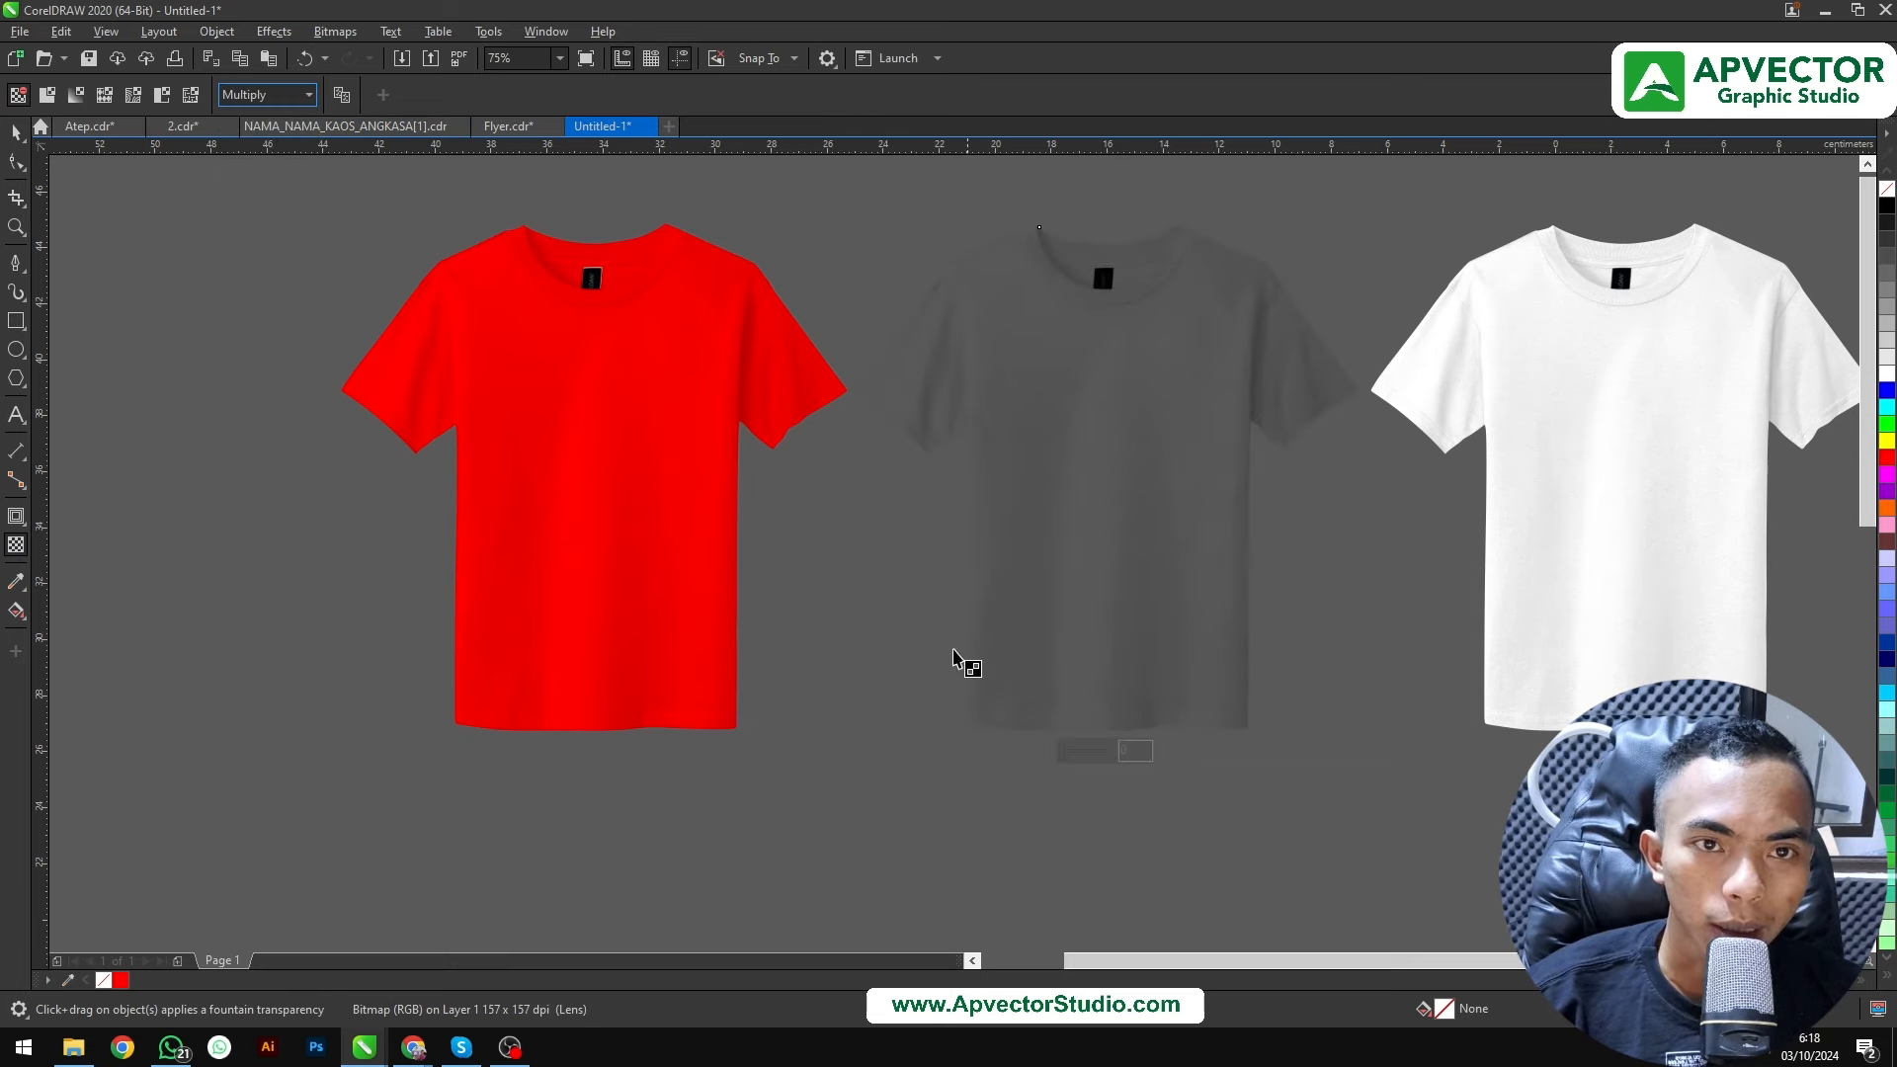
{"action": "left_click", "coordinate": [14, 131]}
Apply the Multiply merge mode to the third shirt bitmap in the row
{"action": "scroll", "coordinate": [591, 358], "scroll_direction": "right", "scroll_amount": 5}
{"action": "left_click", "coordinate": [1334, 411]}
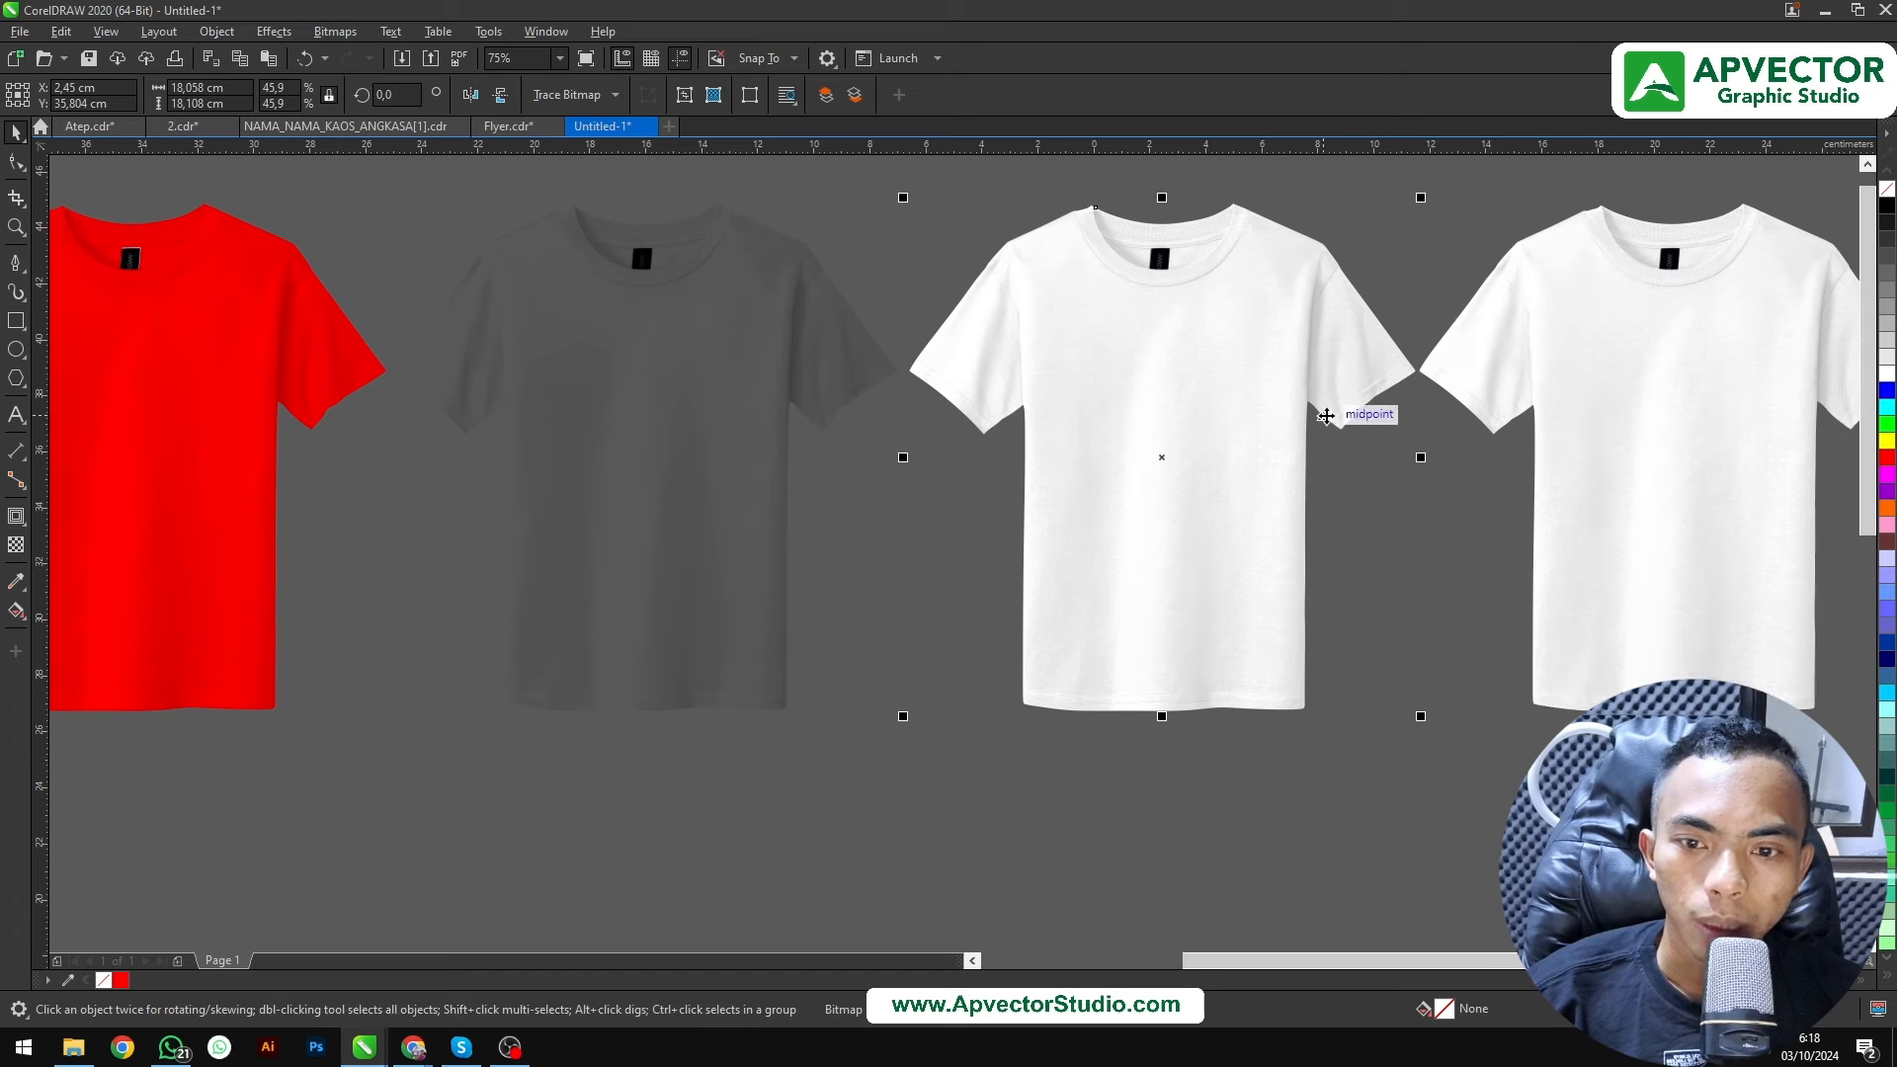
{"action": "left_click", "coordinate": [15, 544]}
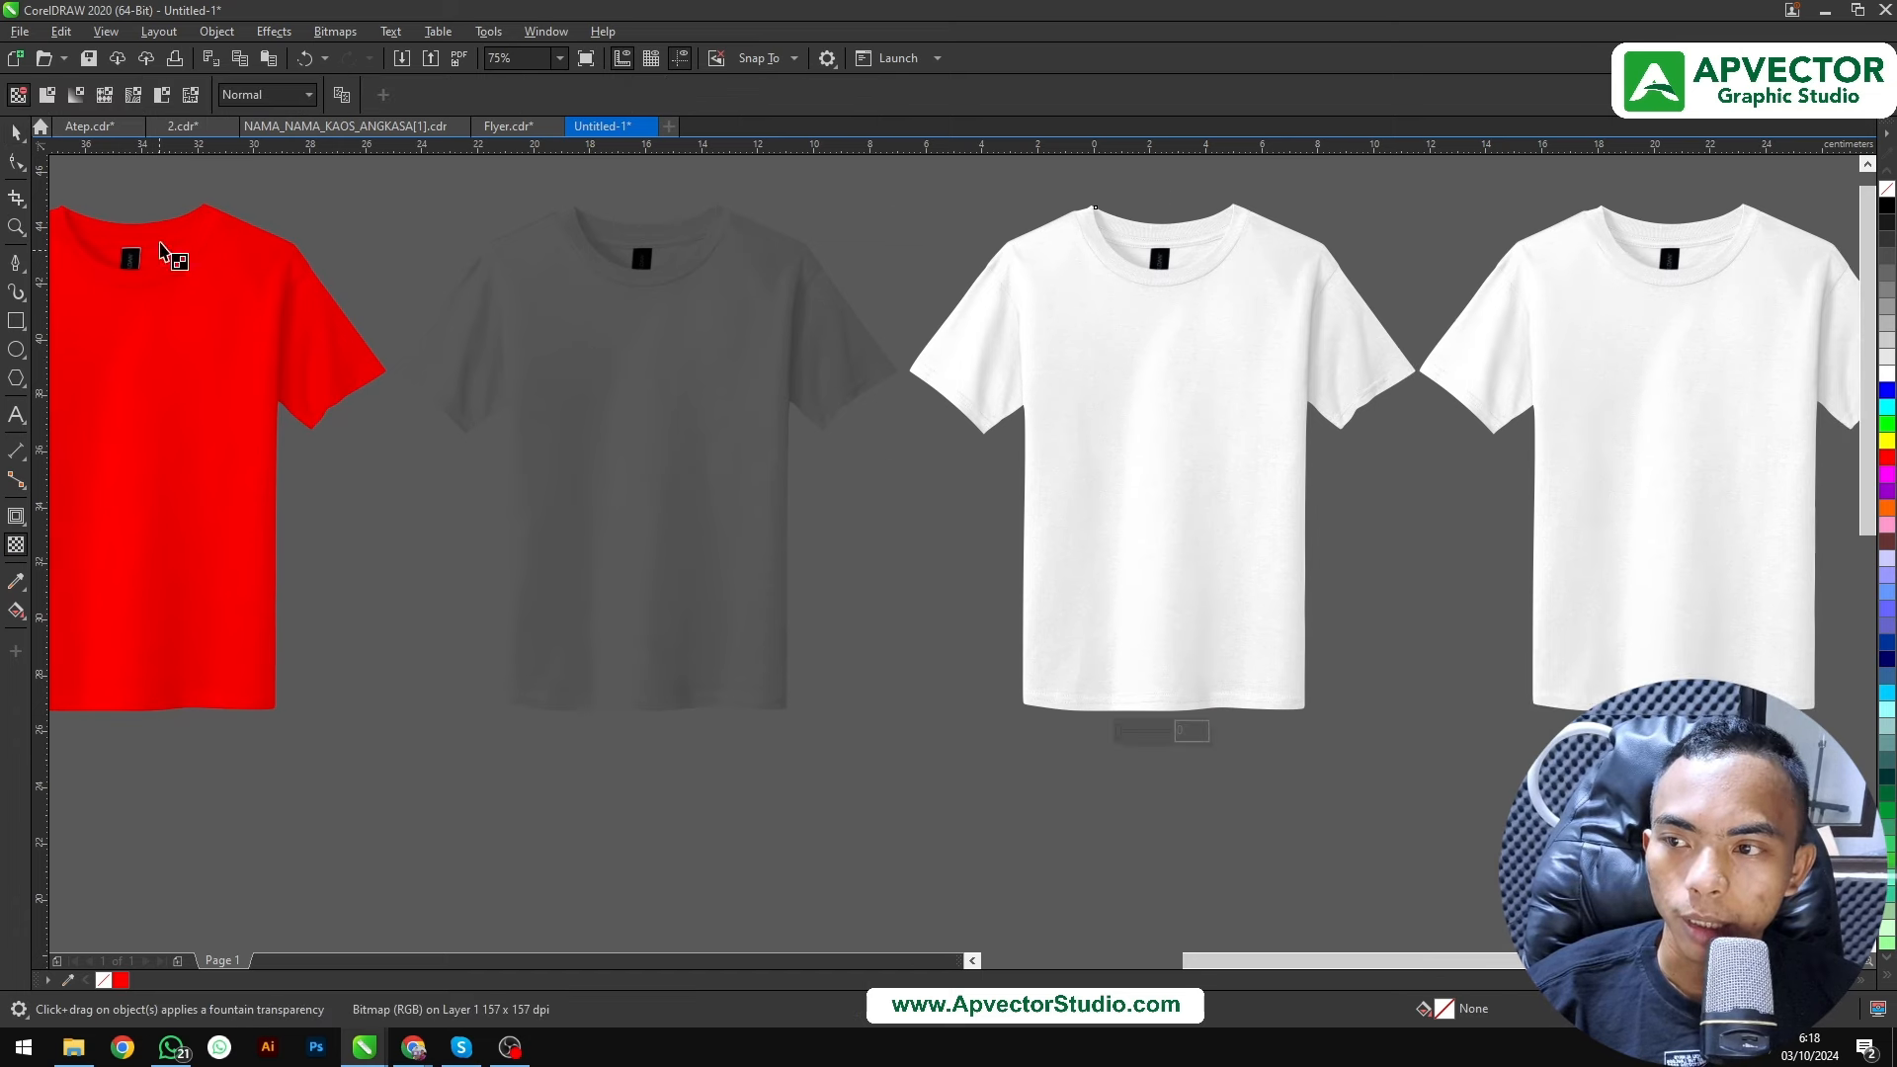
{"action": "left_click", "coordinate": [249, 95]}
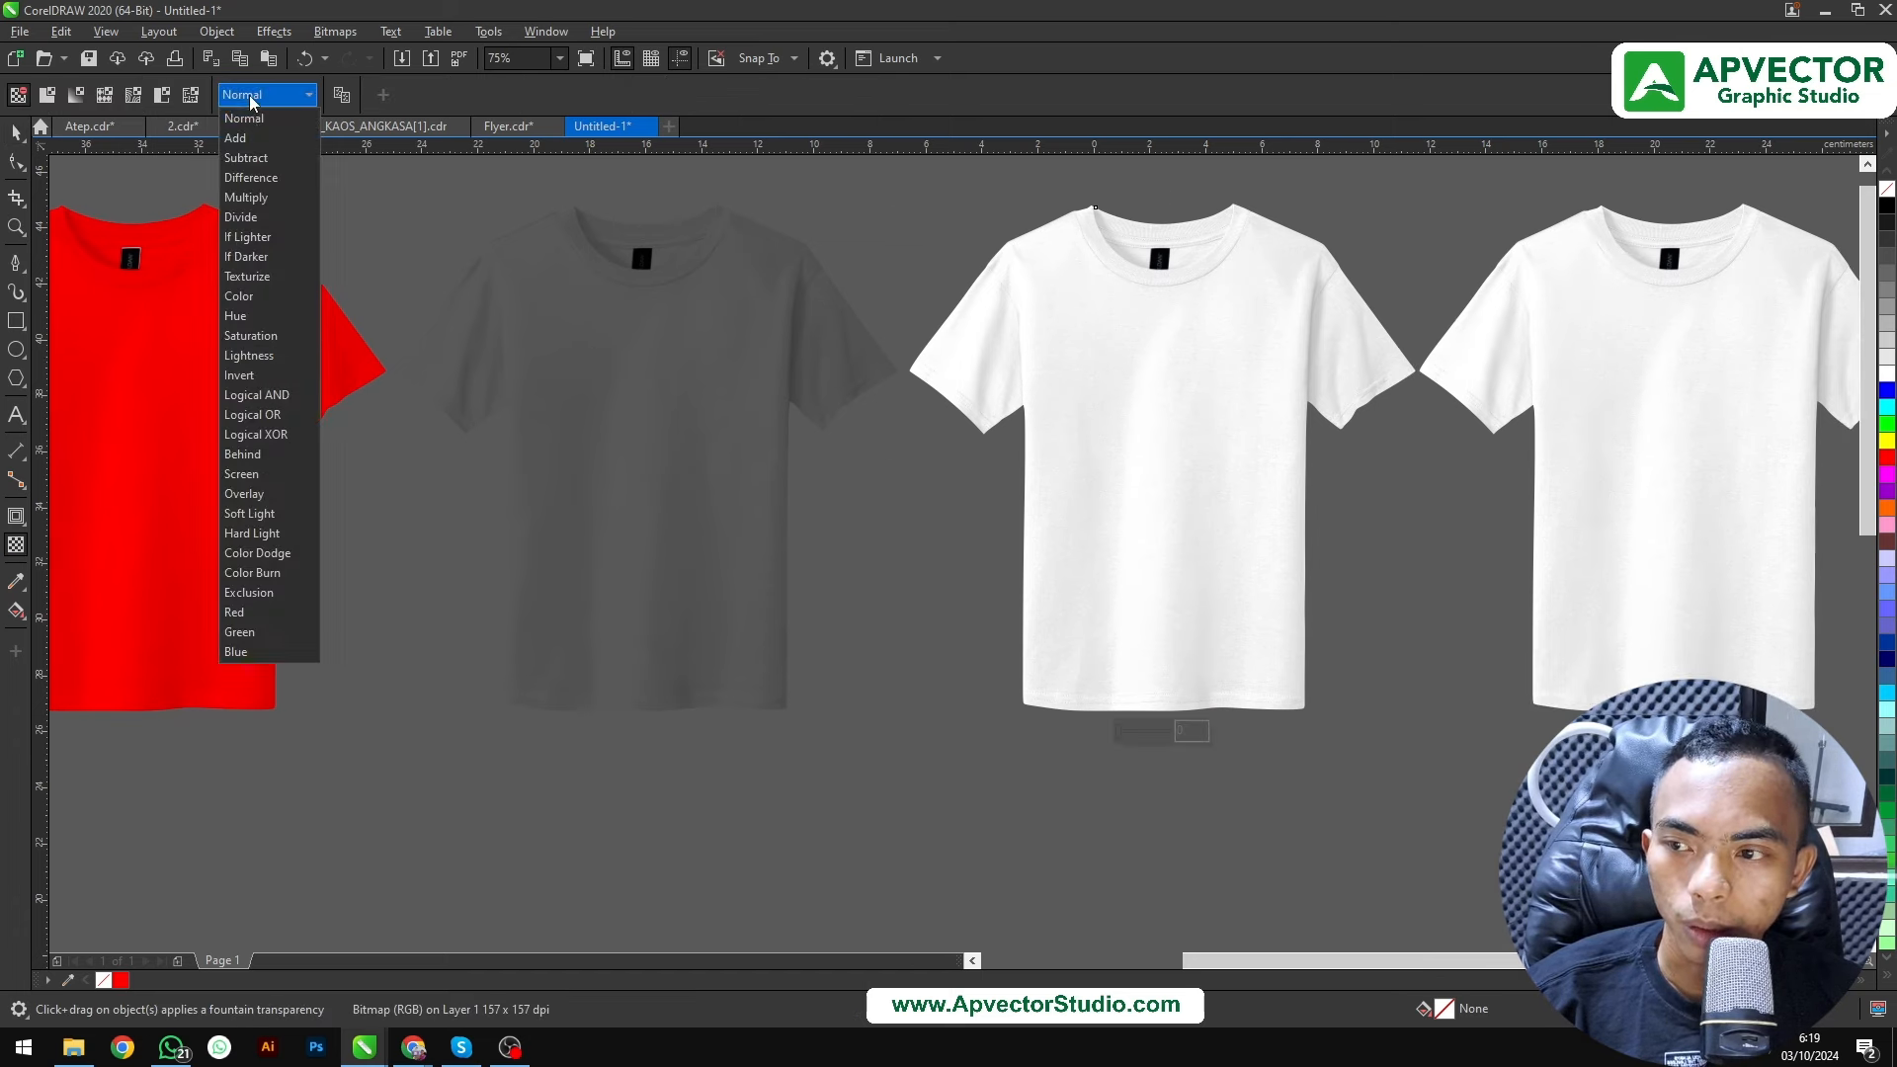
{"action": "left_click", "coordinate": [263, 200]}
Apply the Multiply merge mode to the fourth and fifth shirt bitmaps in the row
{"action": "scroll", "coordinate": [1017, 372], "scroll_direction": "down", "scroll_amount": 2}
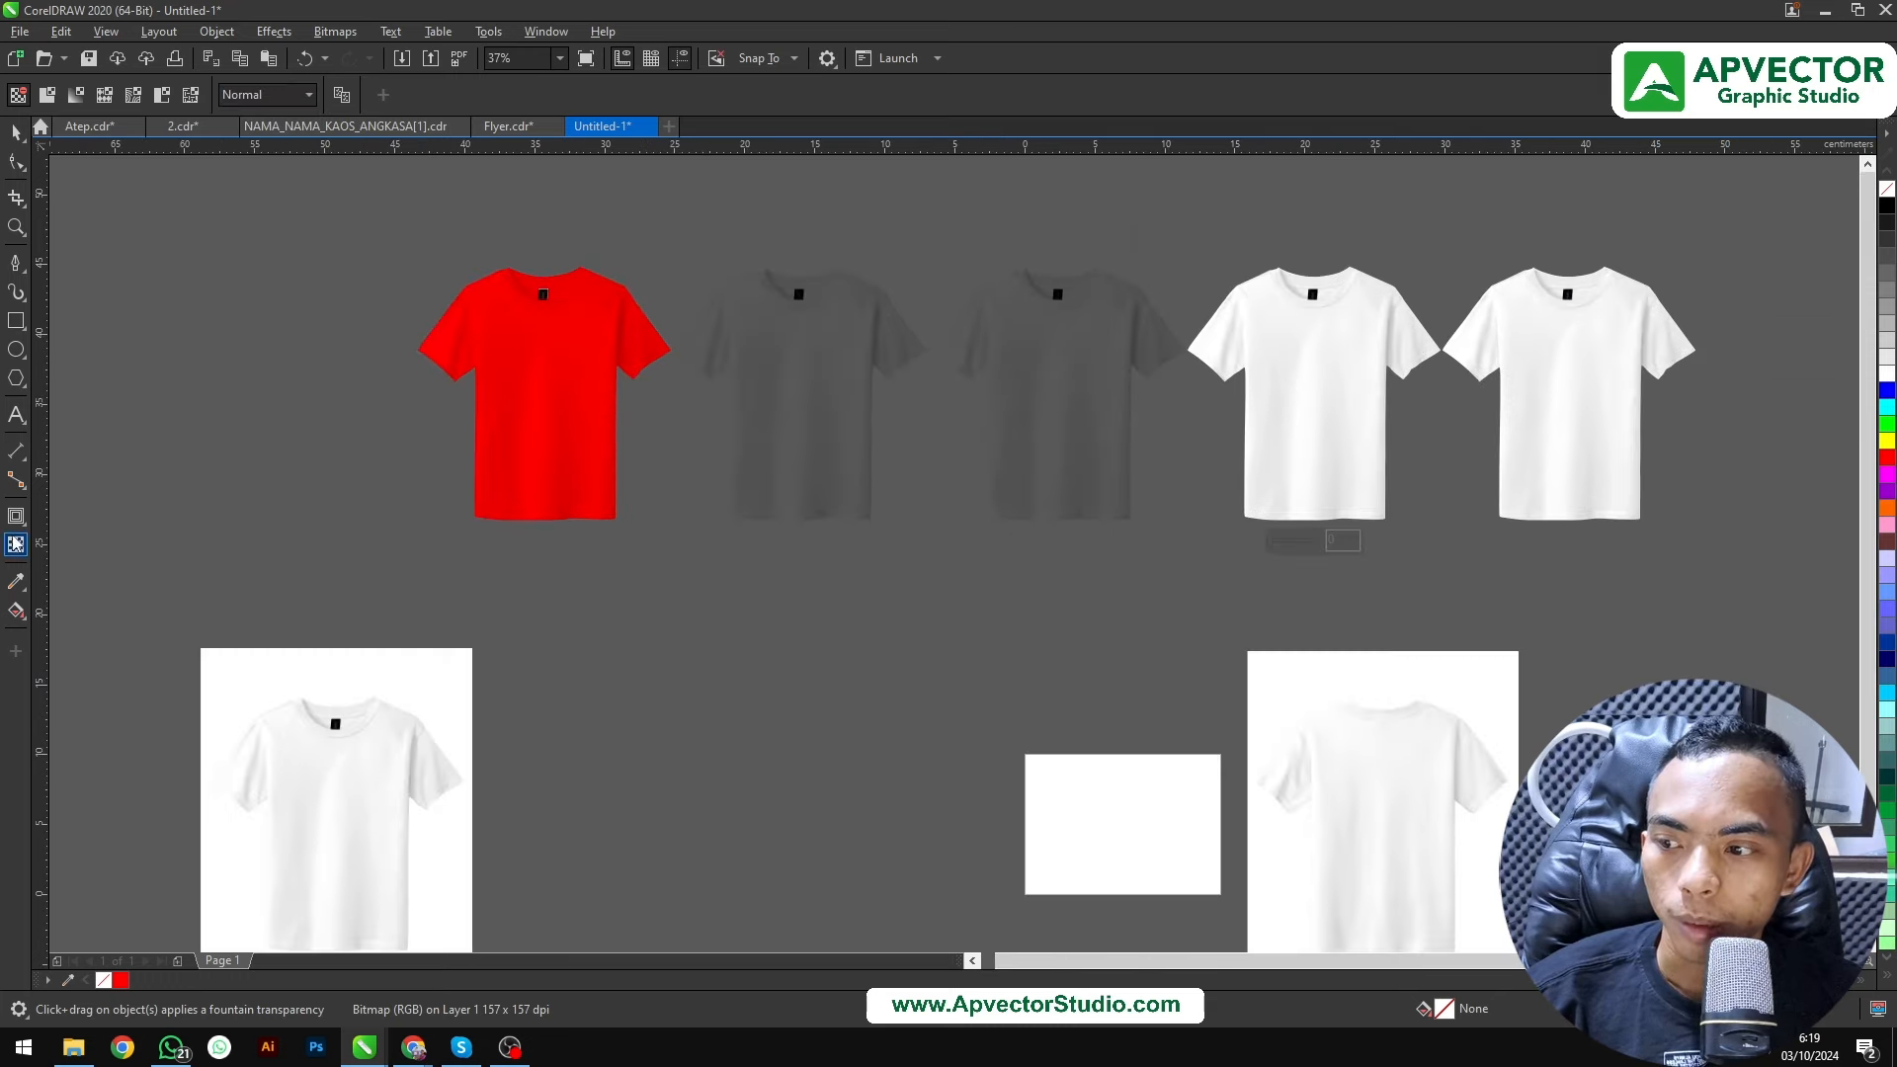
{"action": "left_click", "coordinate": [244, 94]}
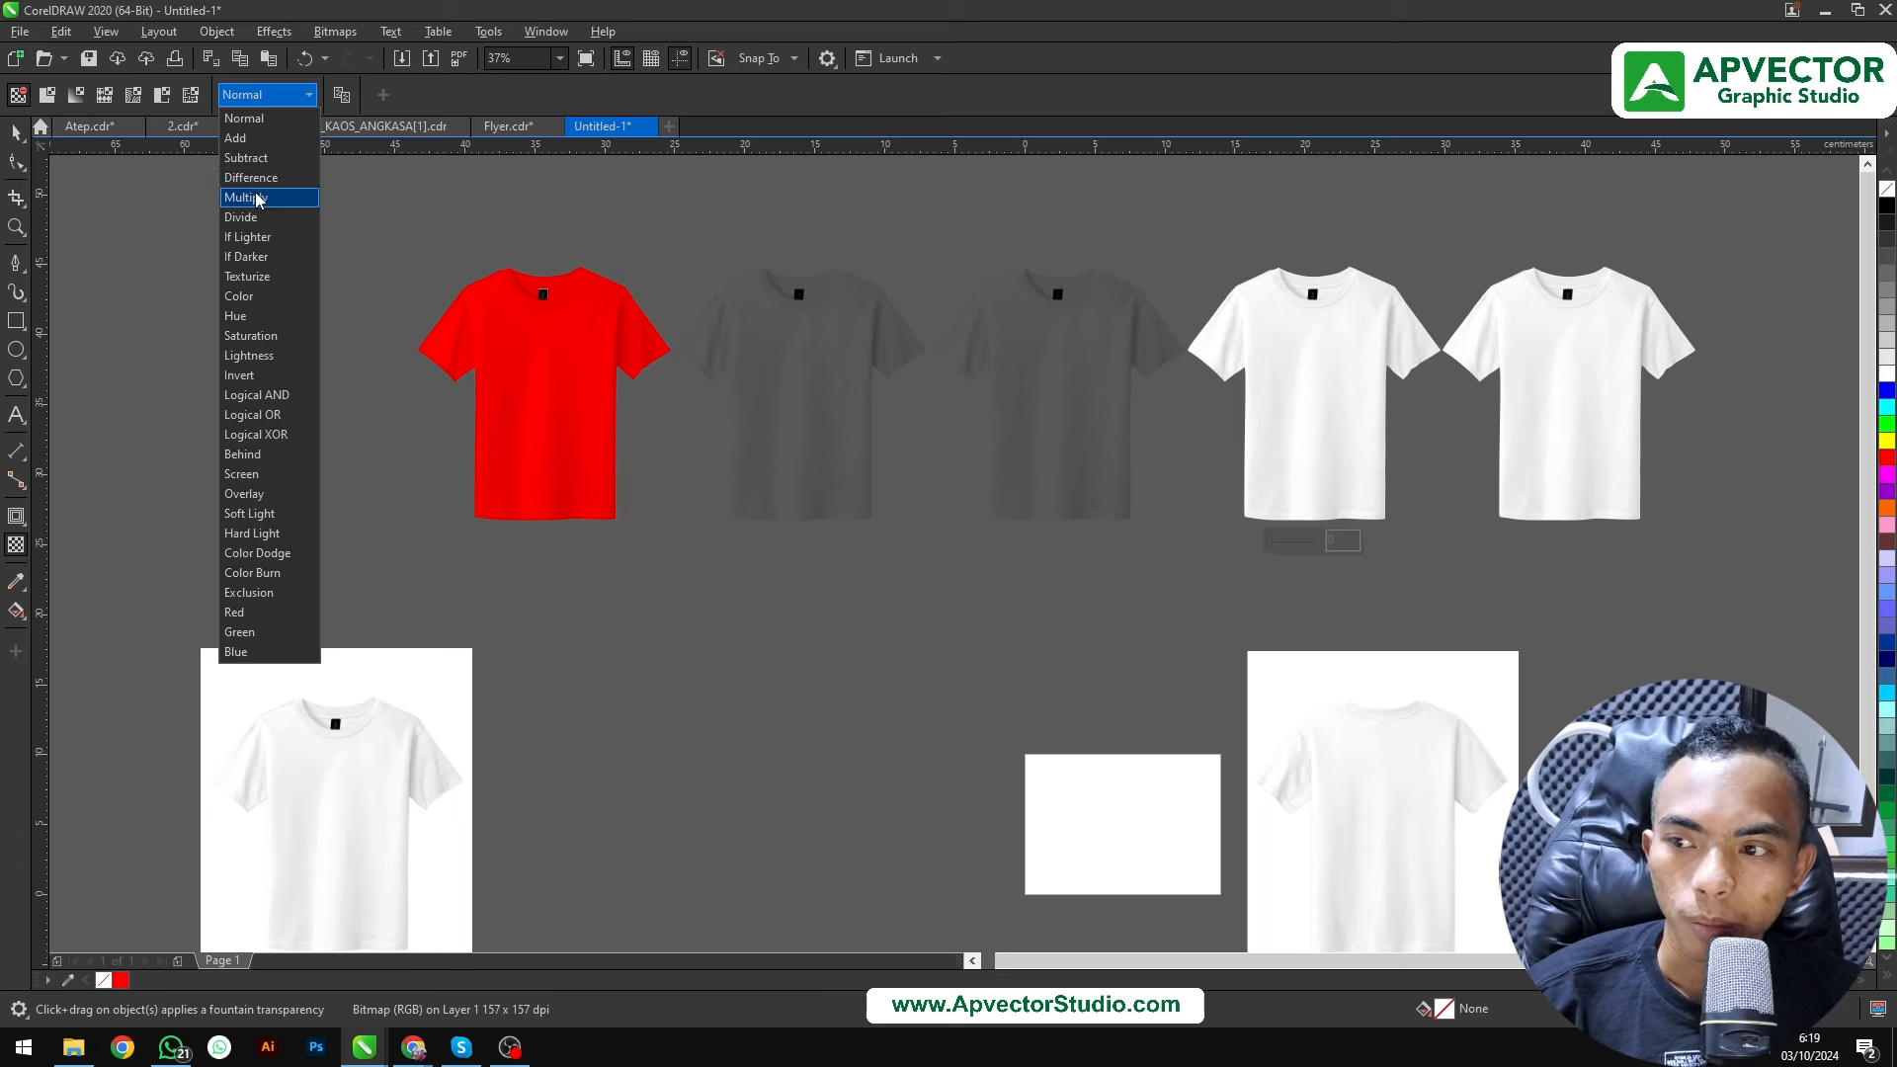
{"action": "left_click", "coordinate": [295, 198]}
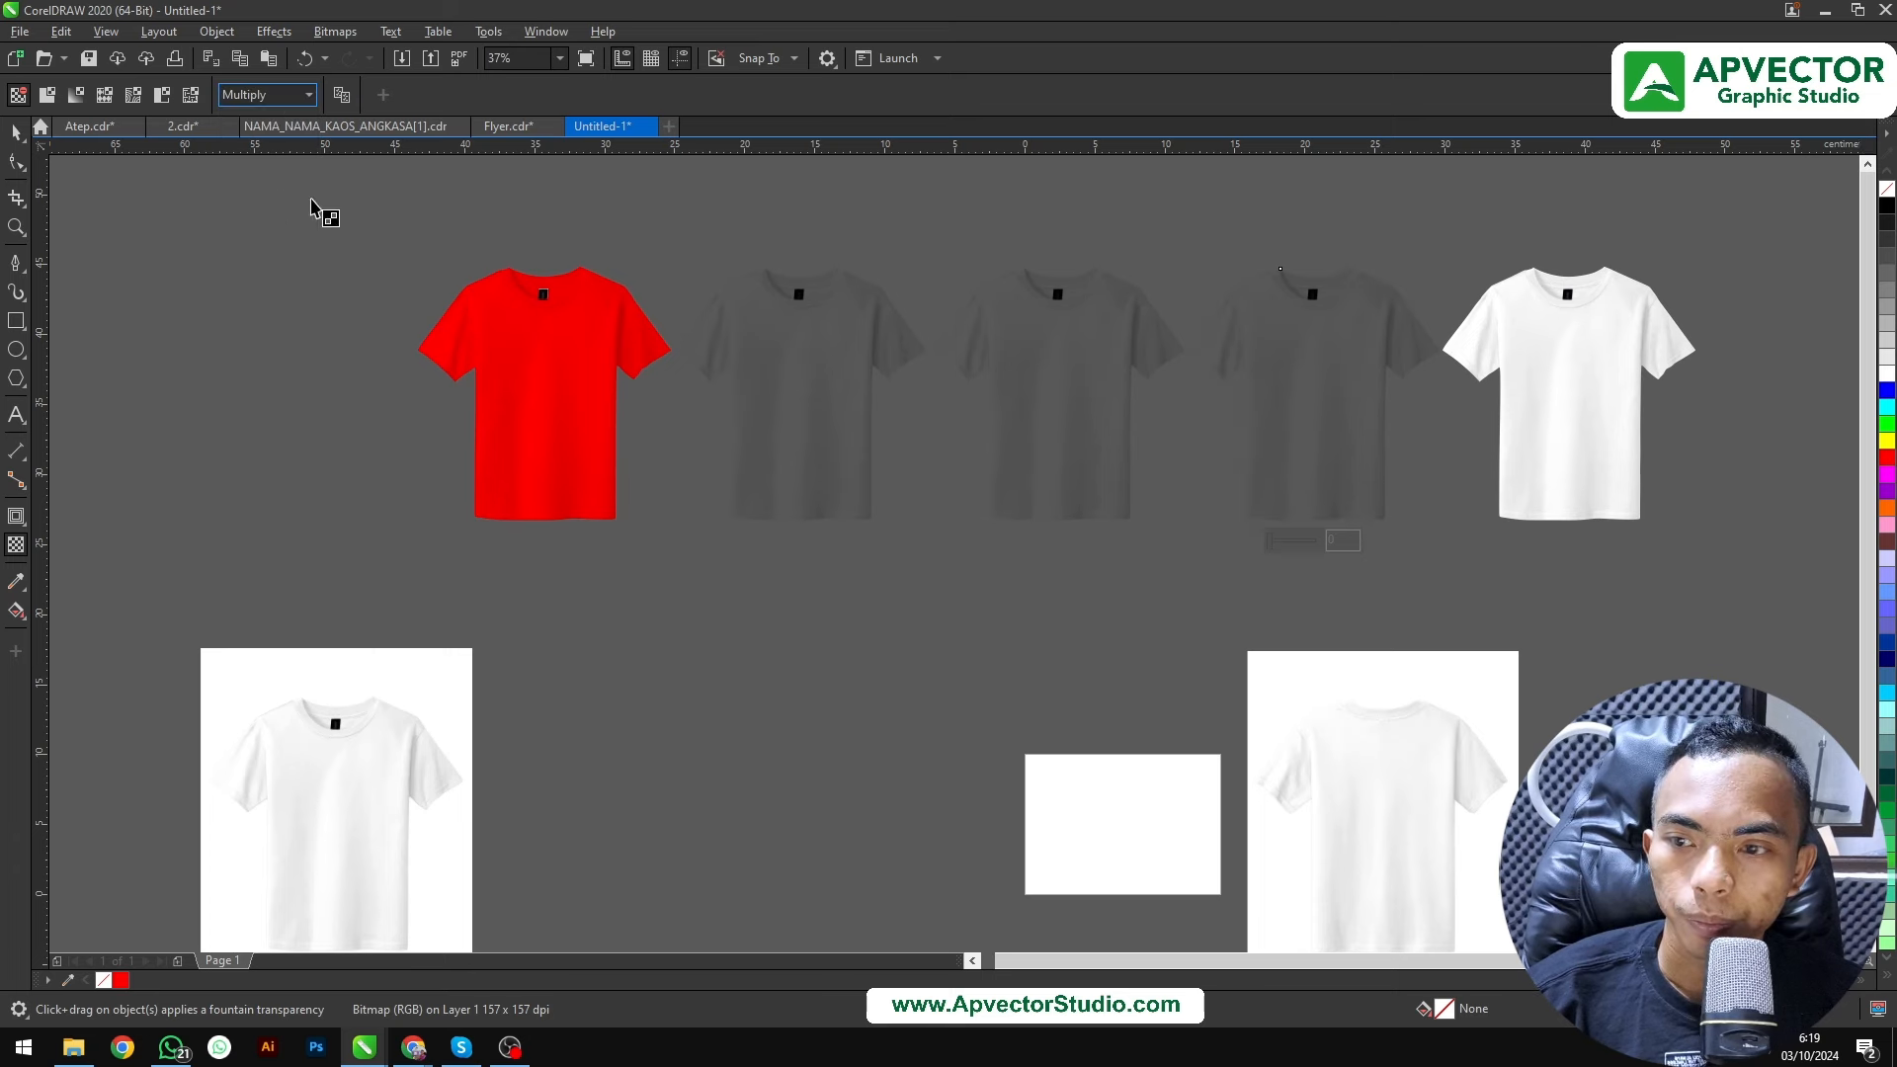
{"action": "left_click", "coordinate": [258, 101]}
{"action": "left_click", "coordinate": [273, 198]}
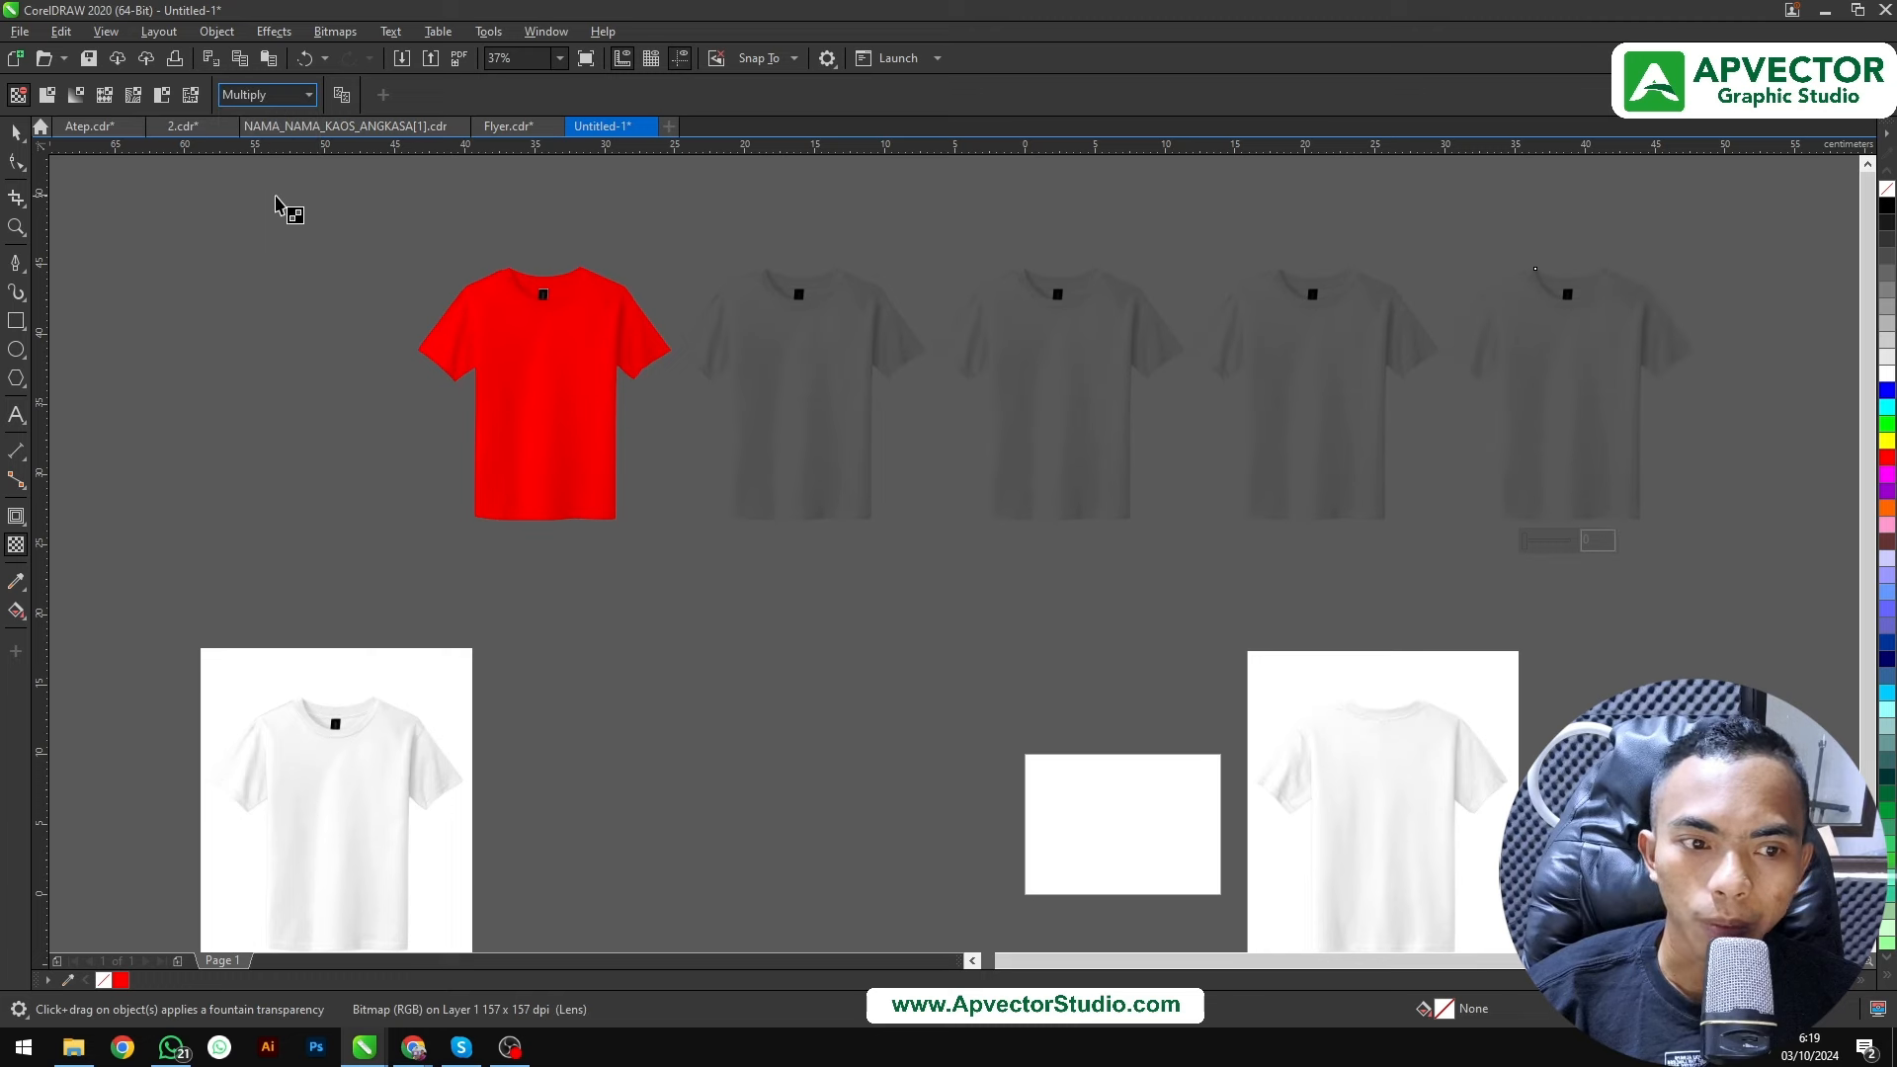
{"action": "left_click", "coordinate": [16, 132]}
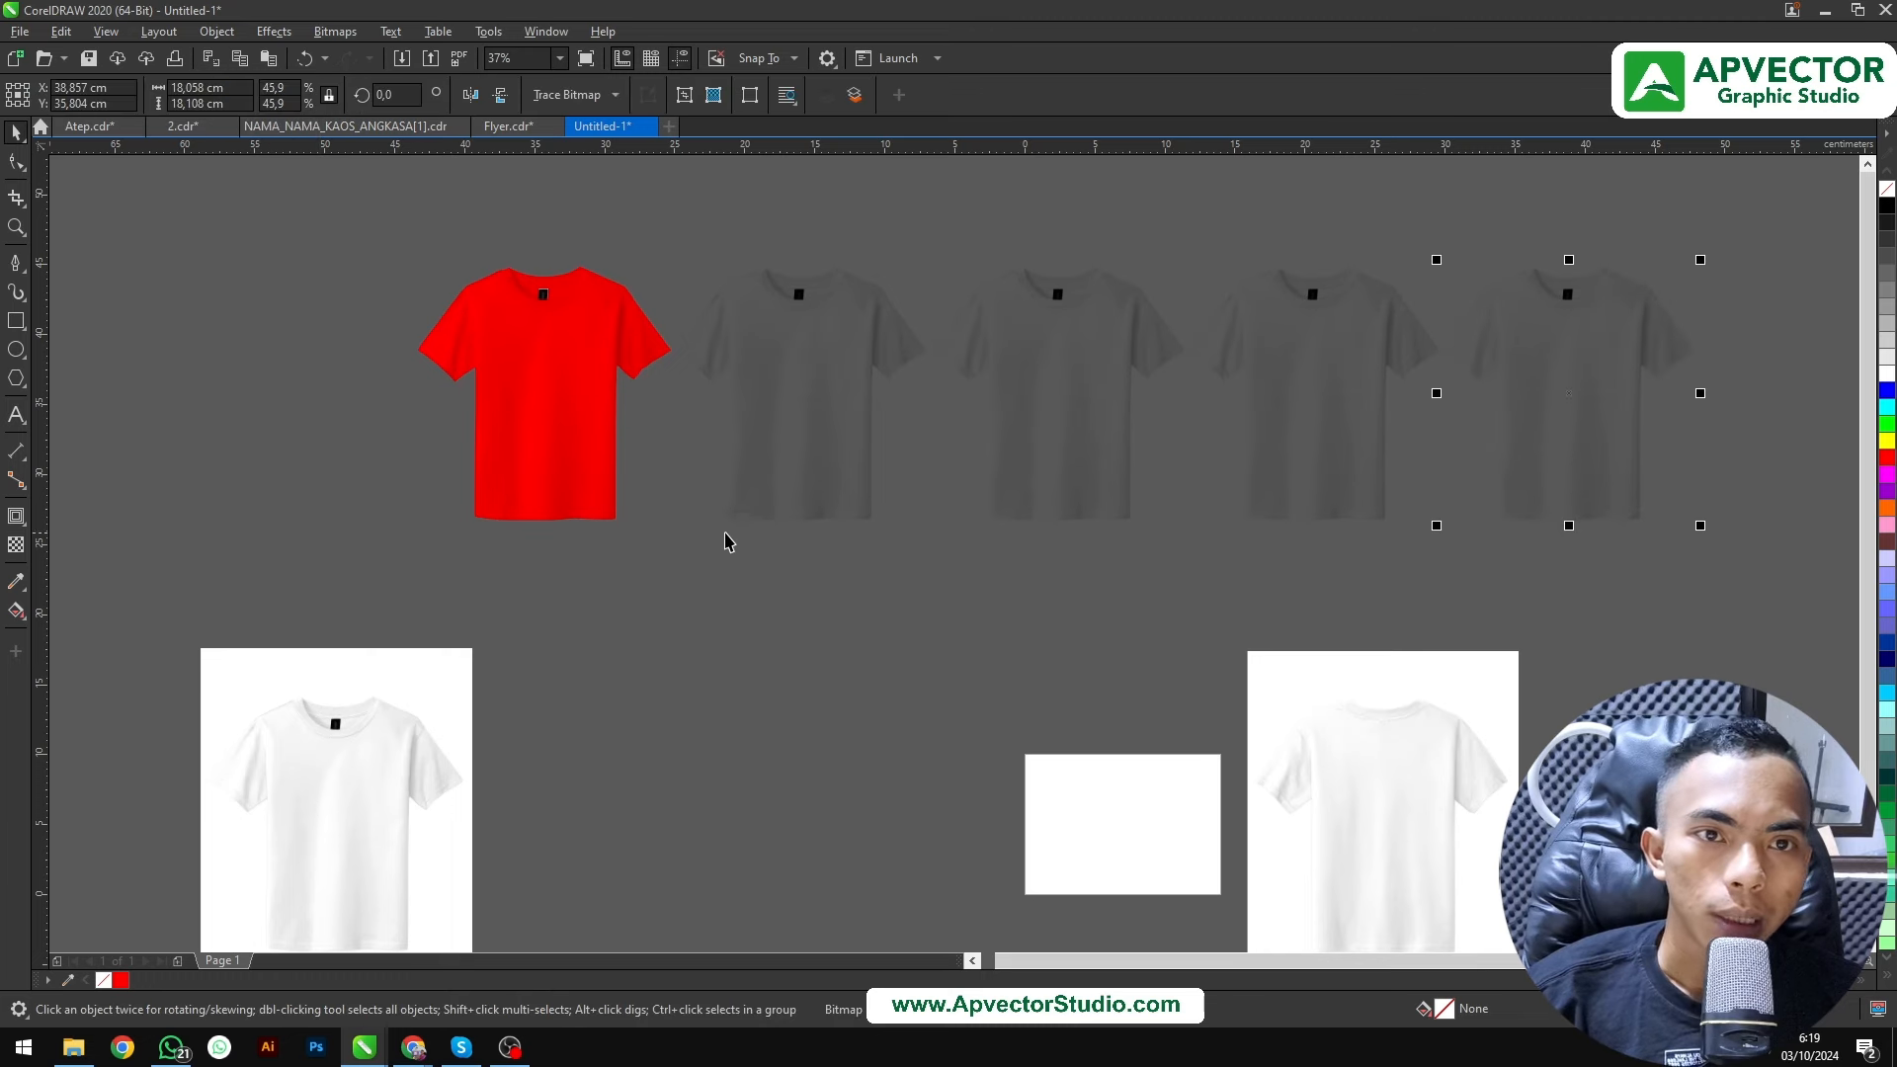
{"action": "left_click_drag", "start_coordinate": [624, 601], "coordinate": [1771, 225]}
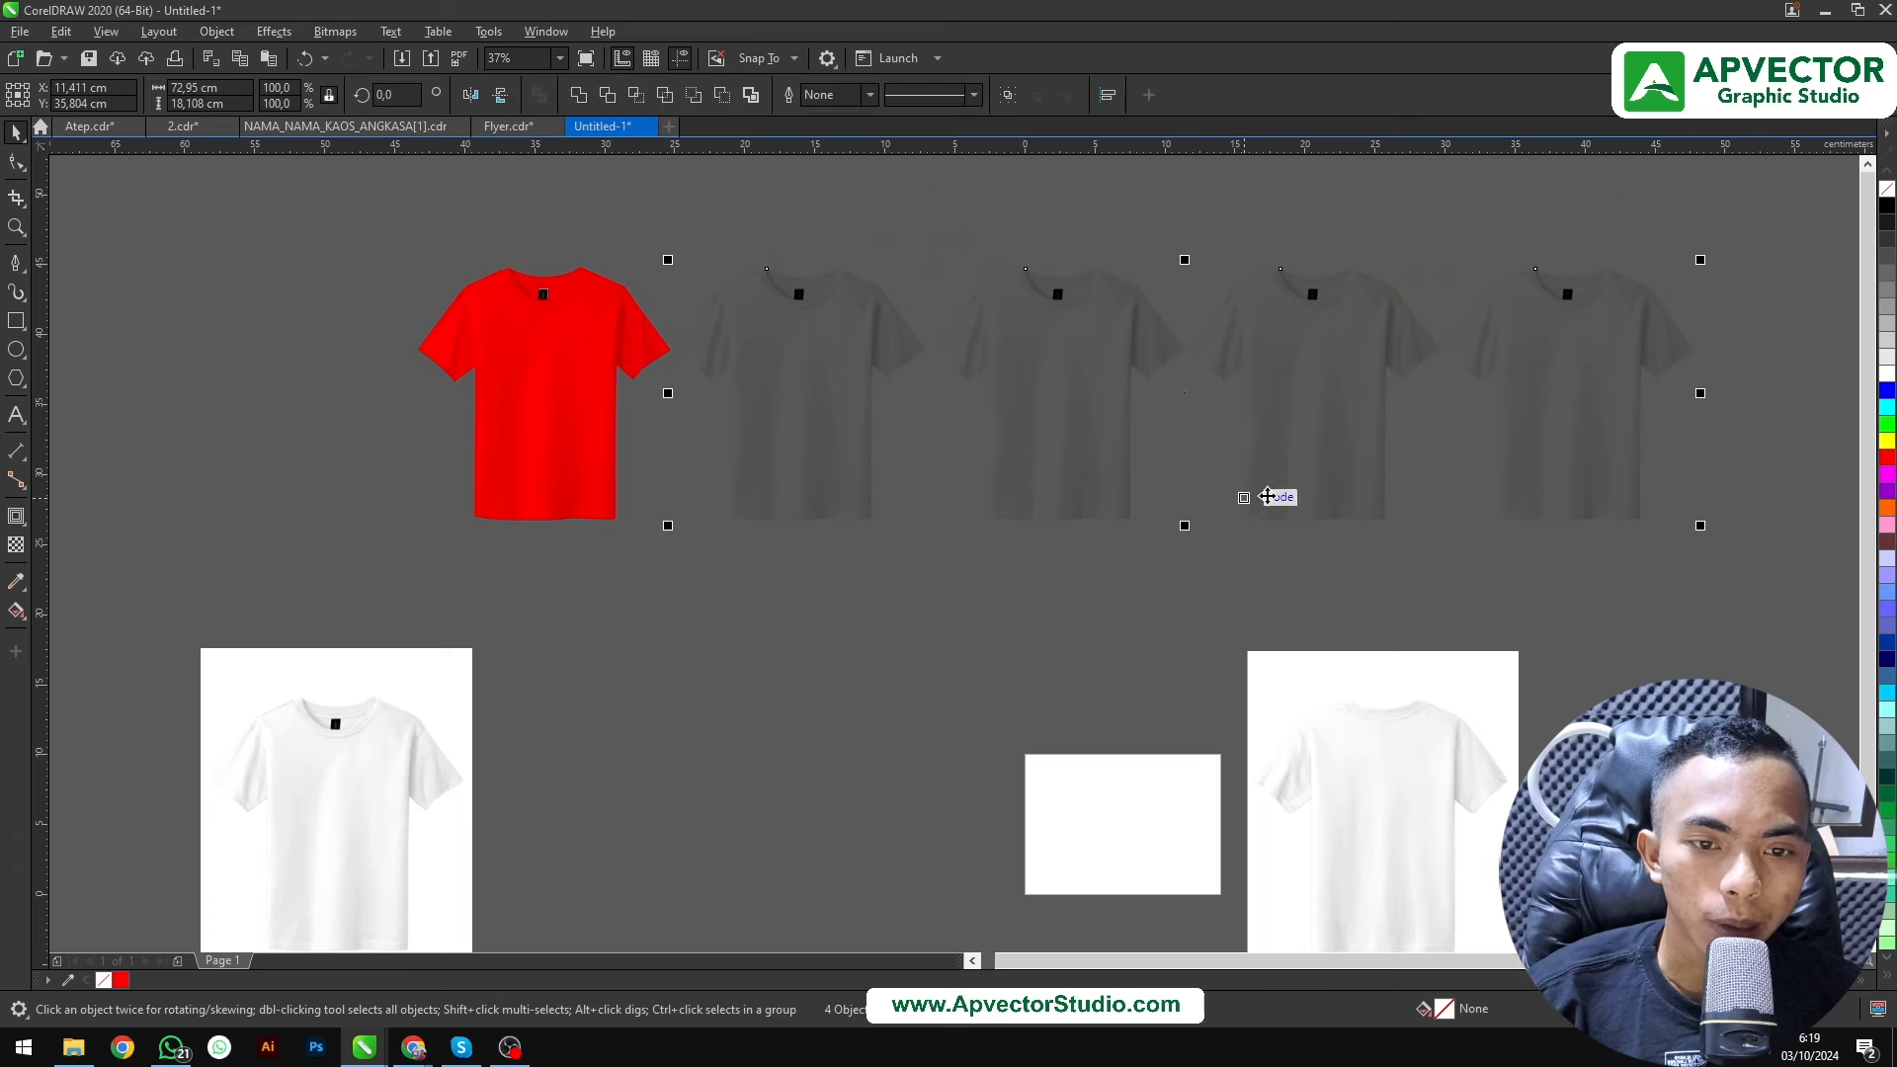
{"action": "left_click", "coordinate": [672, 452]}
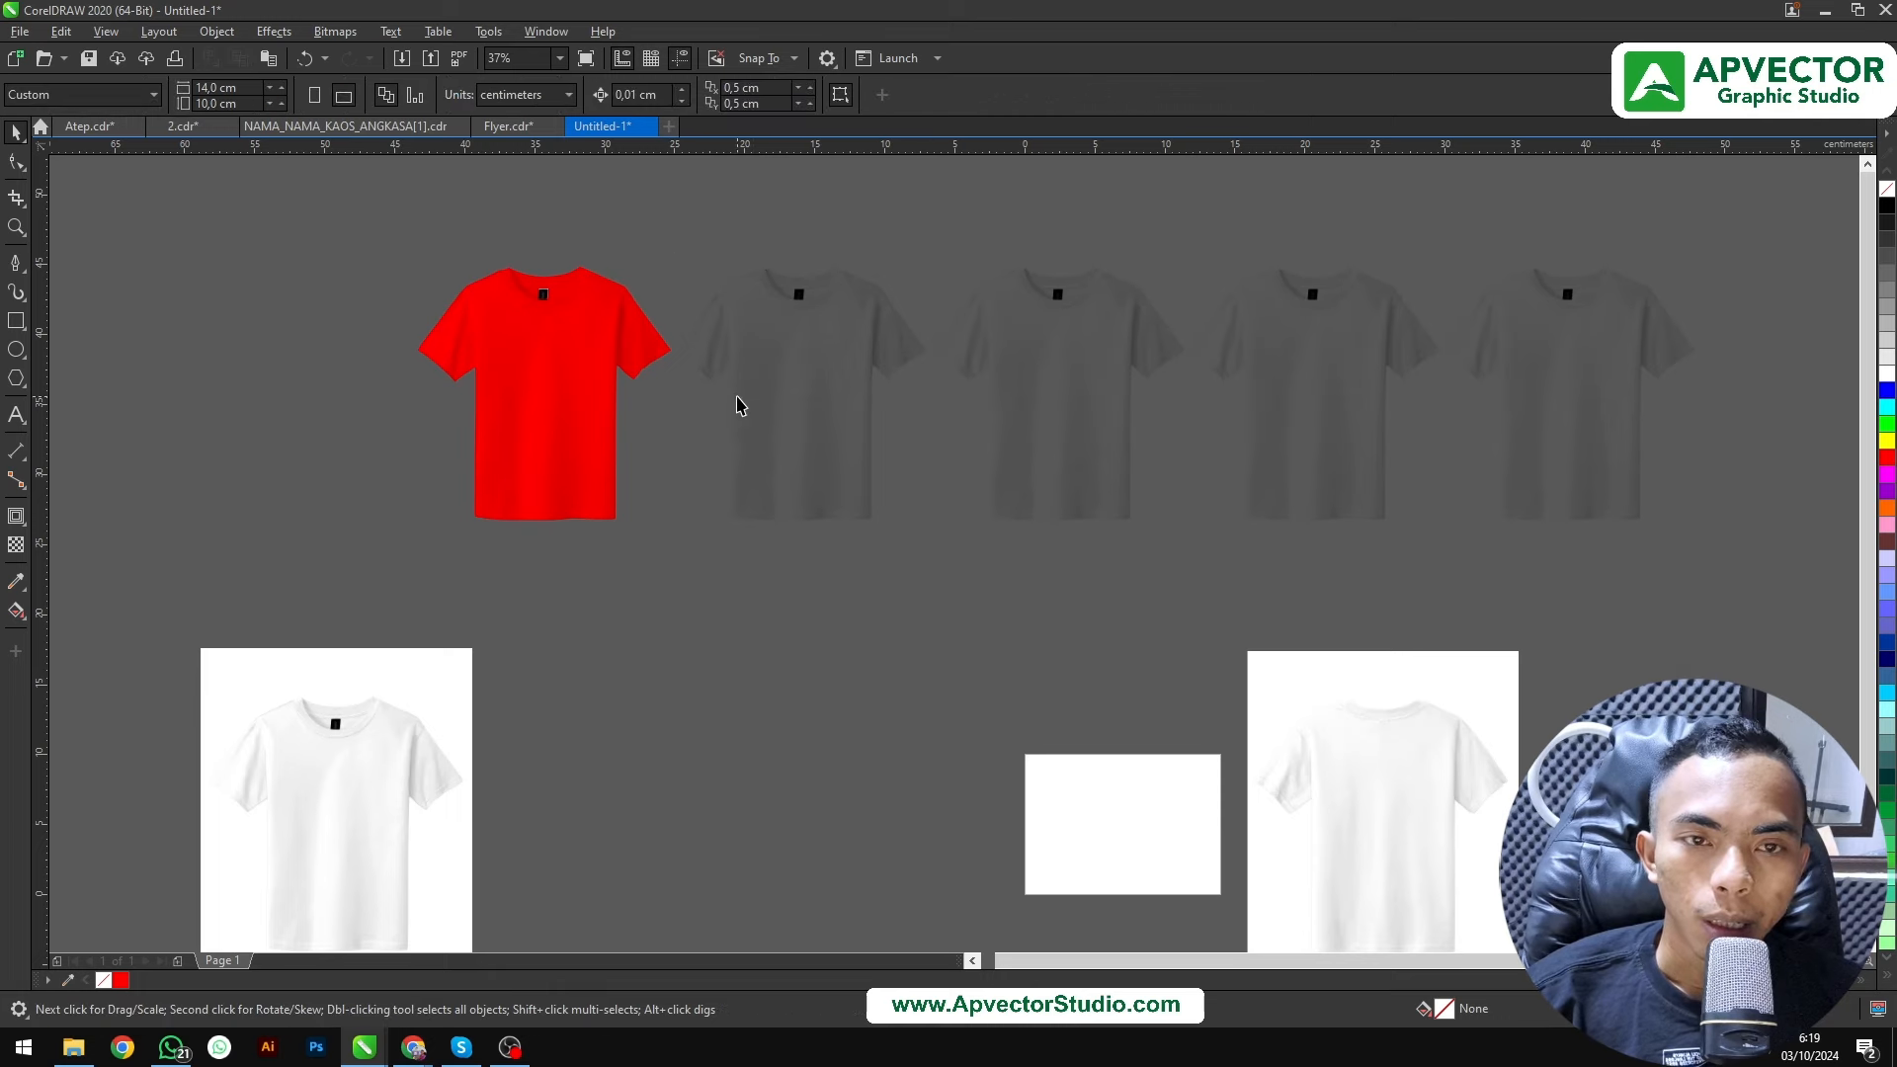
{"action": "scroll", "coordinate": [737, 406], "scroll_direction": "up", "scroll_amount": 3}
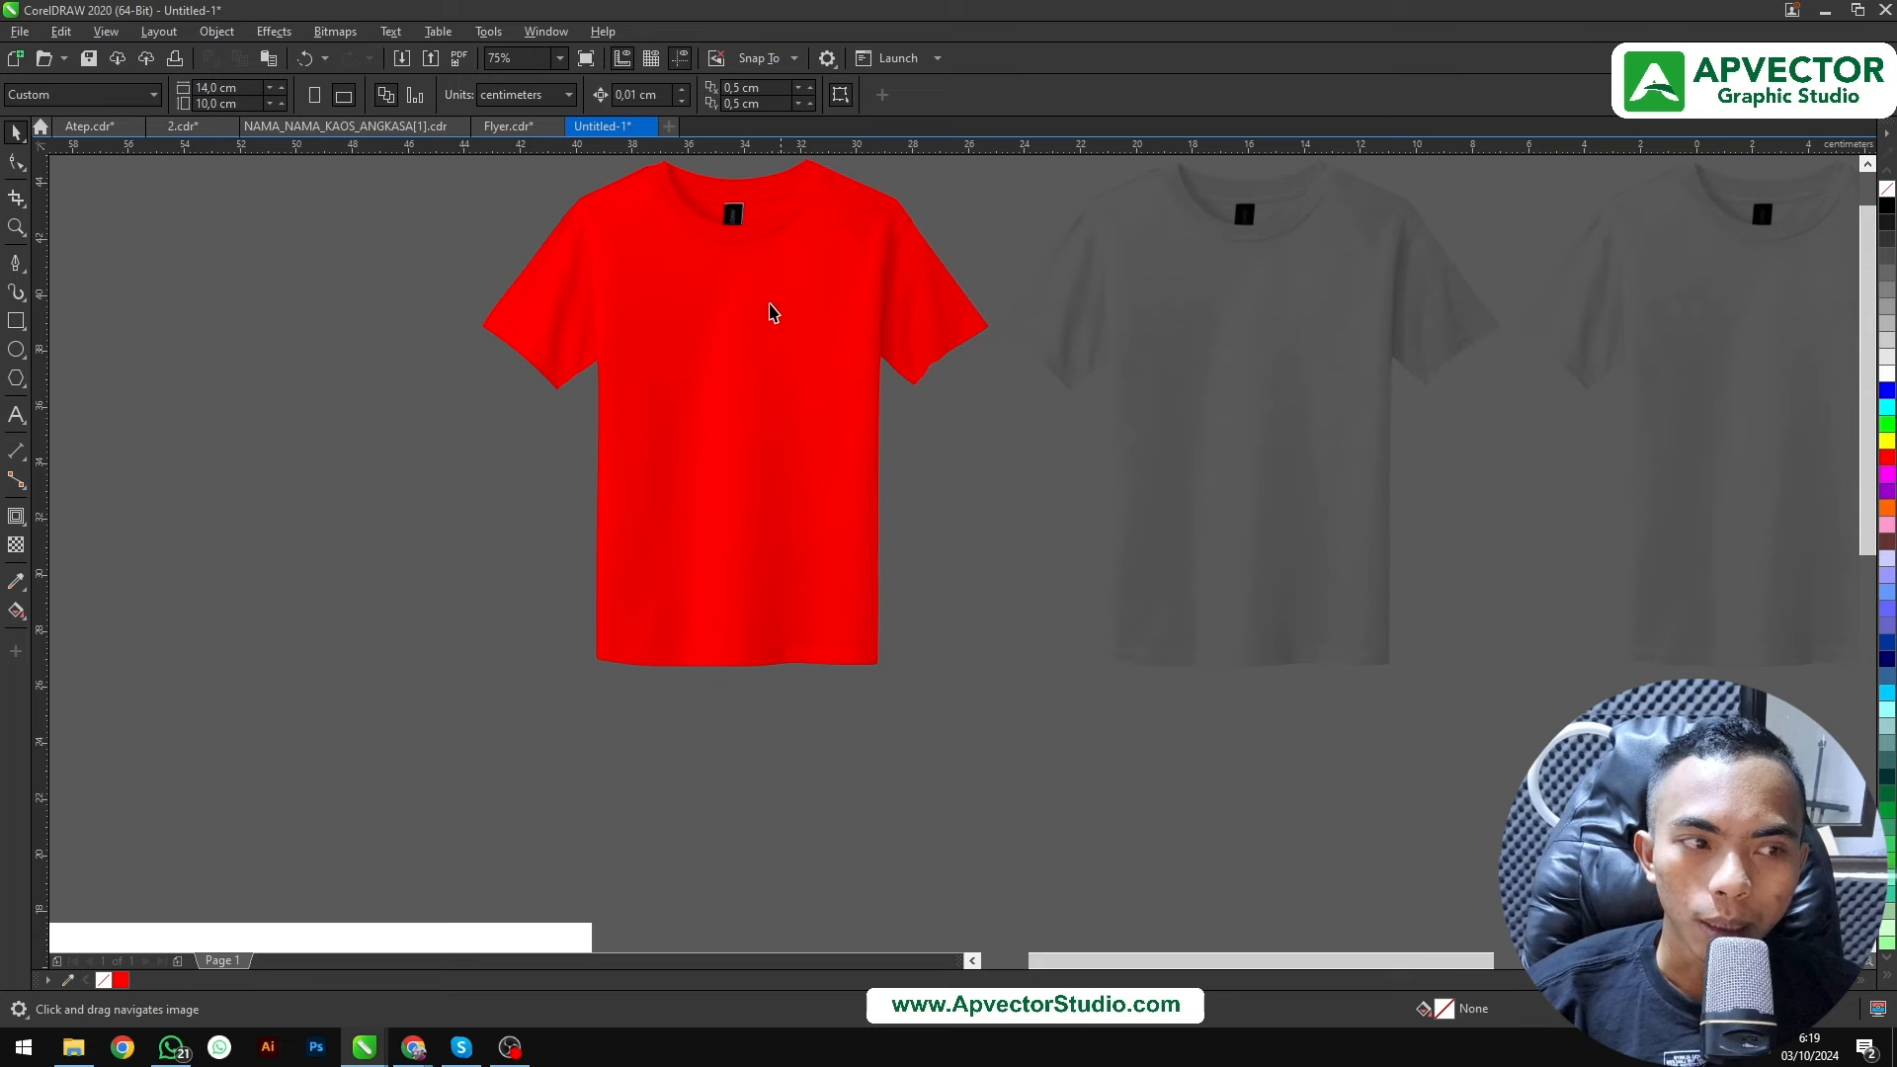
{"action": "left_click_drag", "start_coordinate": [730, 330], "coordinate": [774, 426]}
{"action": "scroll", "coordinate": [991, 453], "scroll_direction": "down", "scroll_amount": 2}
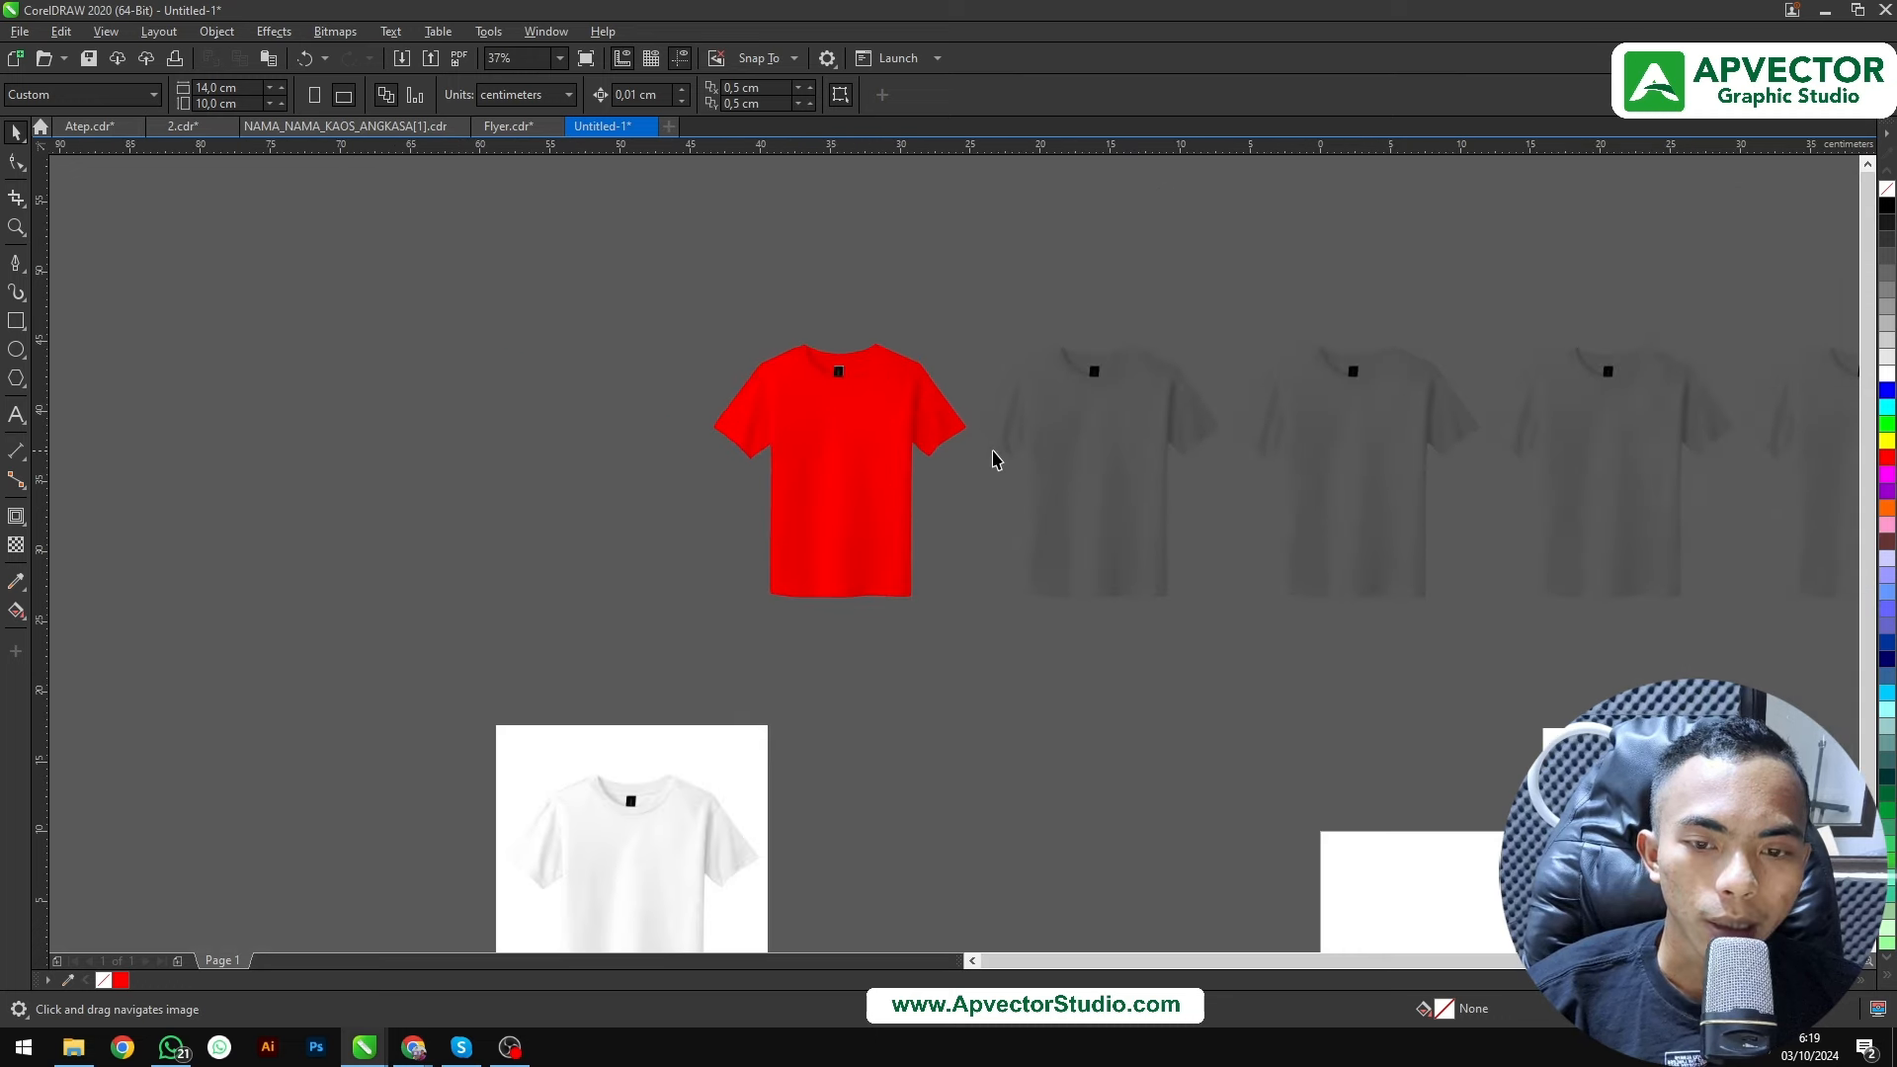
Stack the second shirt's Multiply bitmap on the red shirt by aligning their centres horizontally
{"action": "scroll", "coordinate": [1066, 456], "scroll_direction": "up", "scroll_amount": 2}
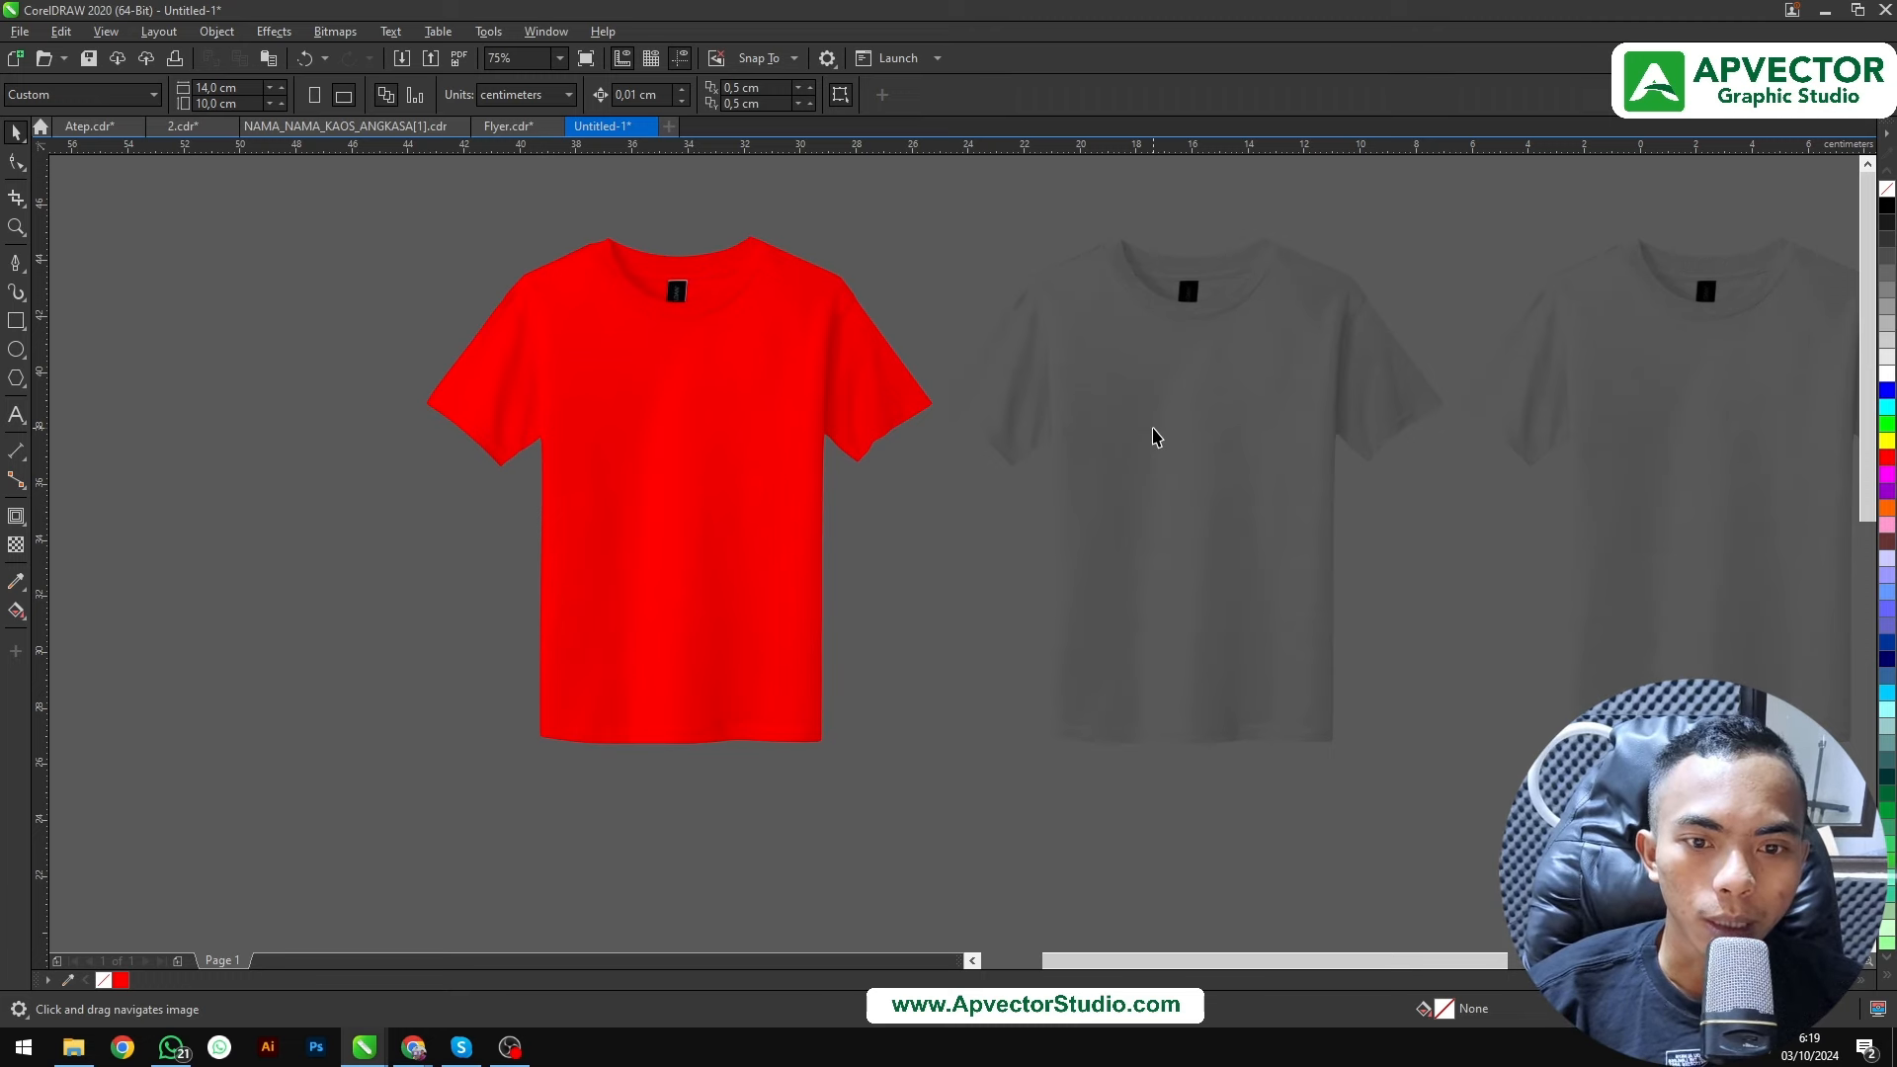
{"action": "left_click", "coordinate": [1156, 437]}
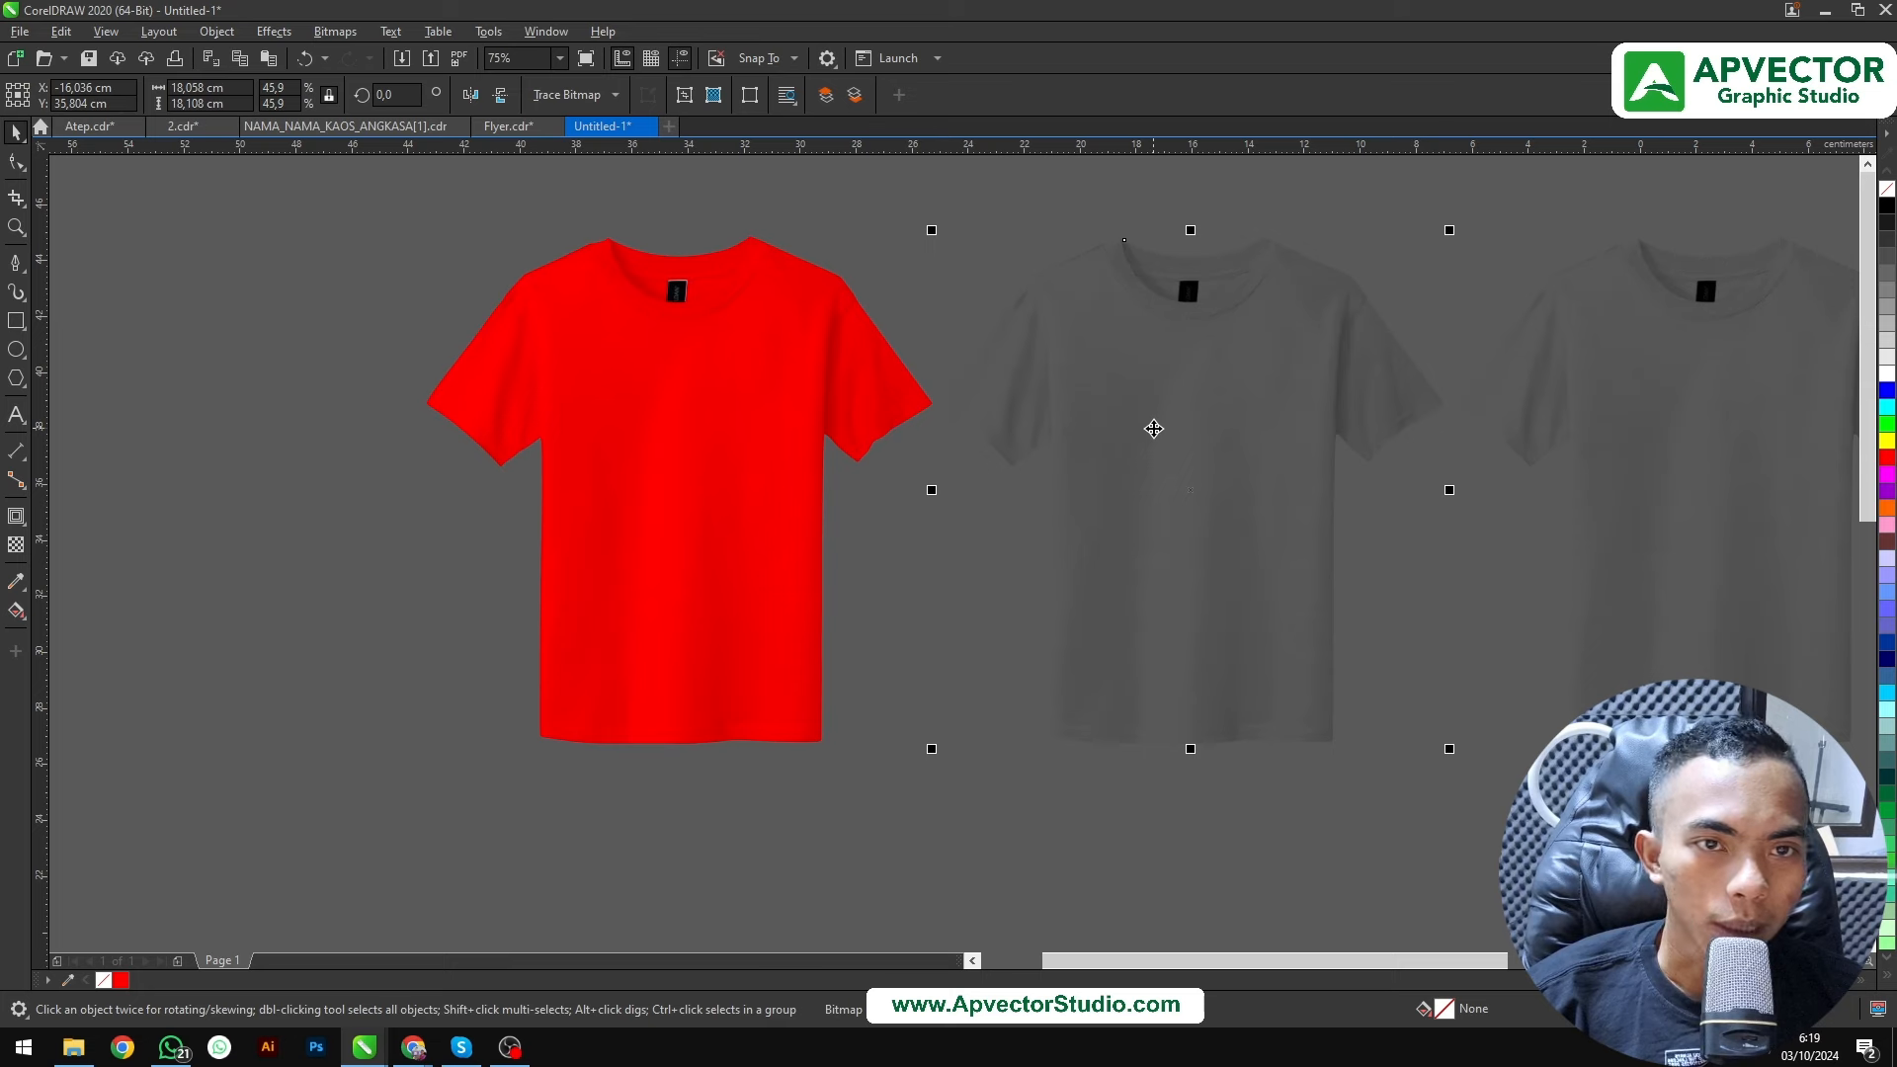
{"action": "left_click", "coordinate": [725, 479], "text": "shift"}
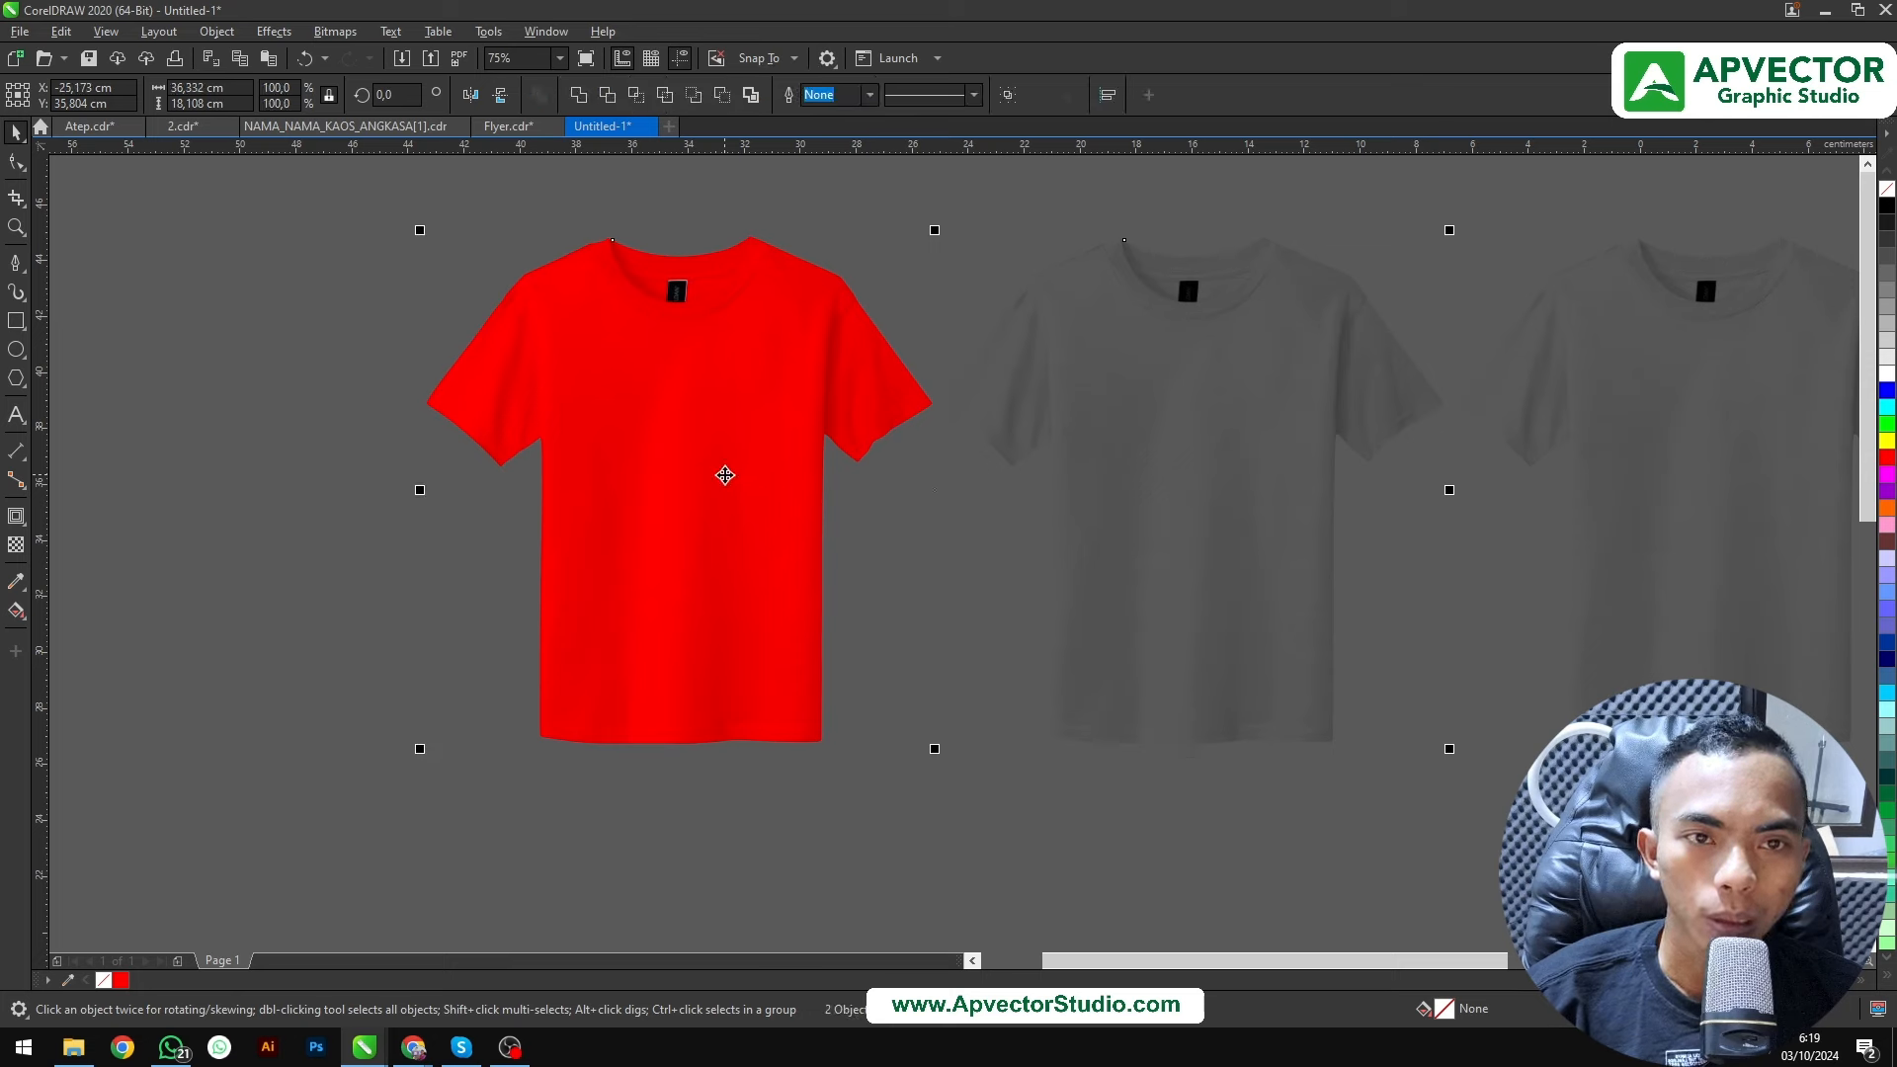
{"action": "key", "text": "c"}
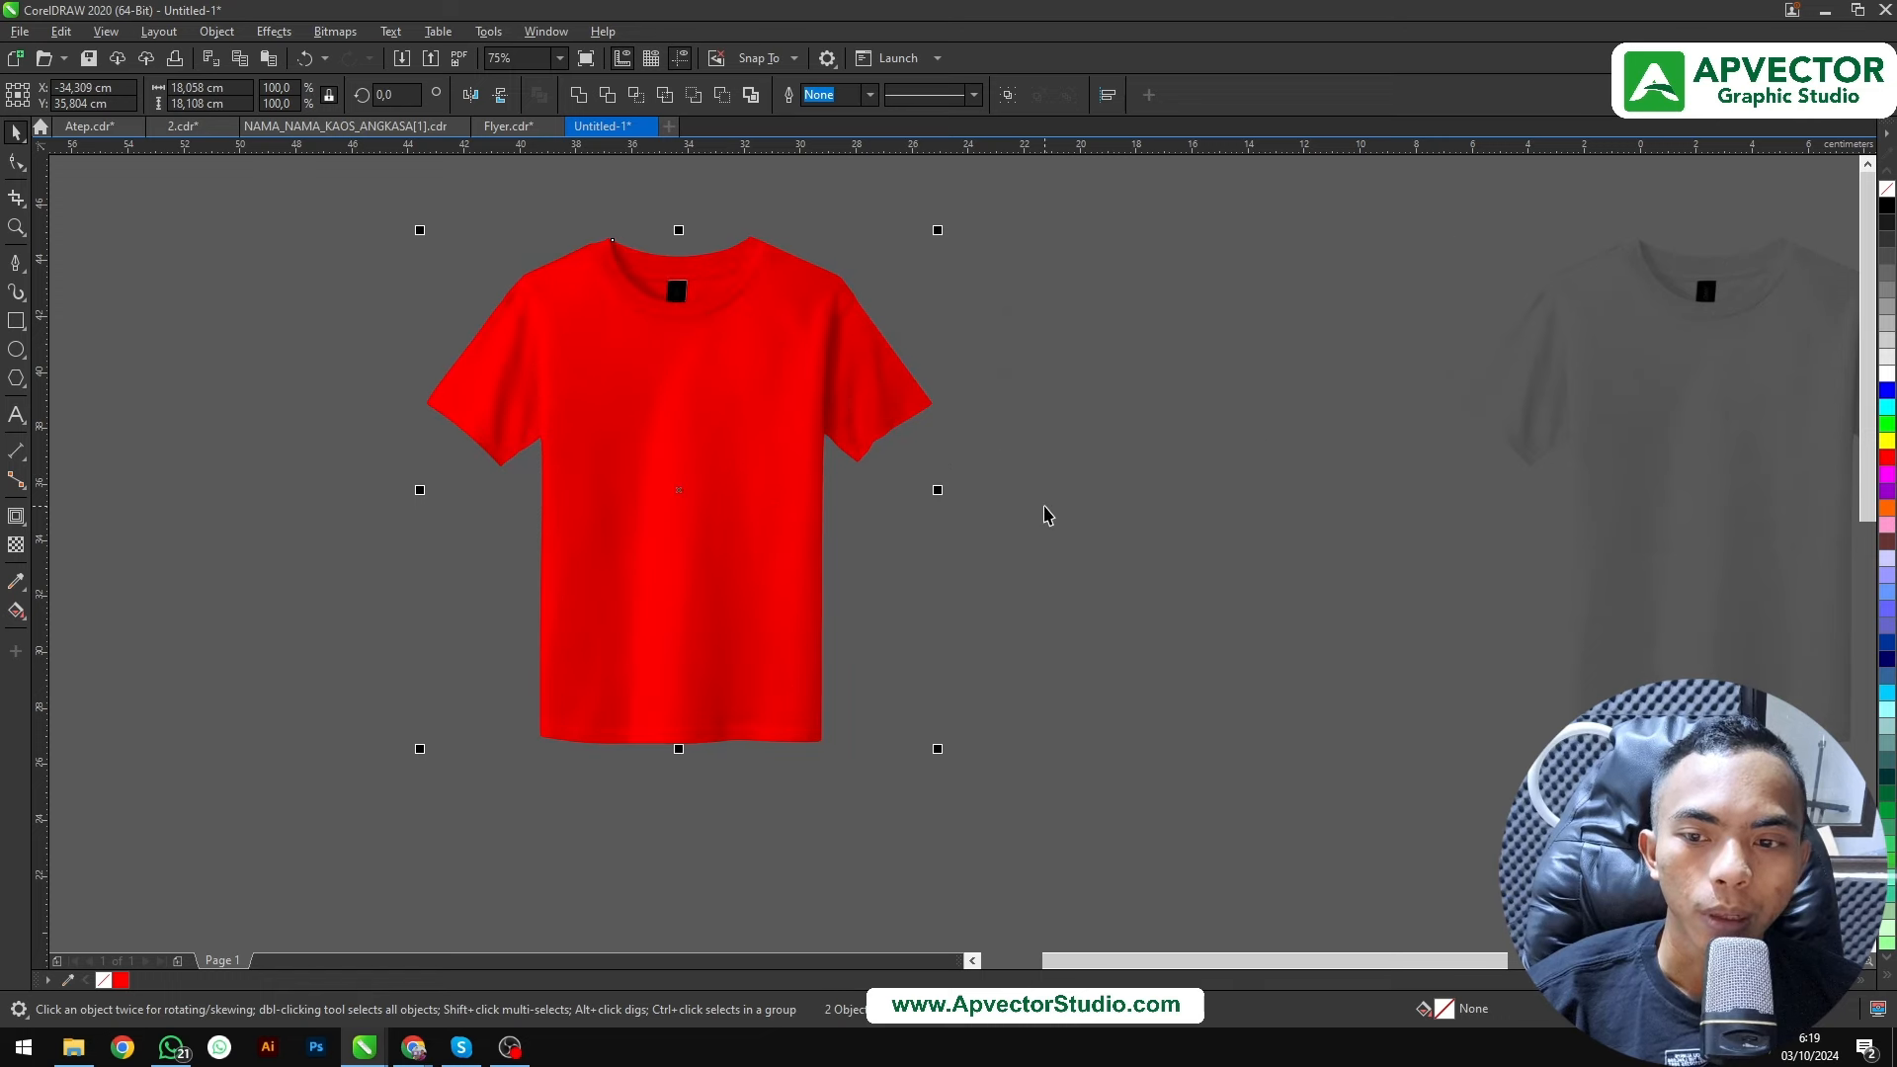
{"action": "left_click", "coordinate": [1047, 514]}
{"action": "scroll", "coordinate": [1048, 513], "scroll_direction": "down", "scroll_amount": 1}
{"action": "scroll", "coordinate": [1284, 503], "scroll_direction": "up", "scroll_amount": 1}
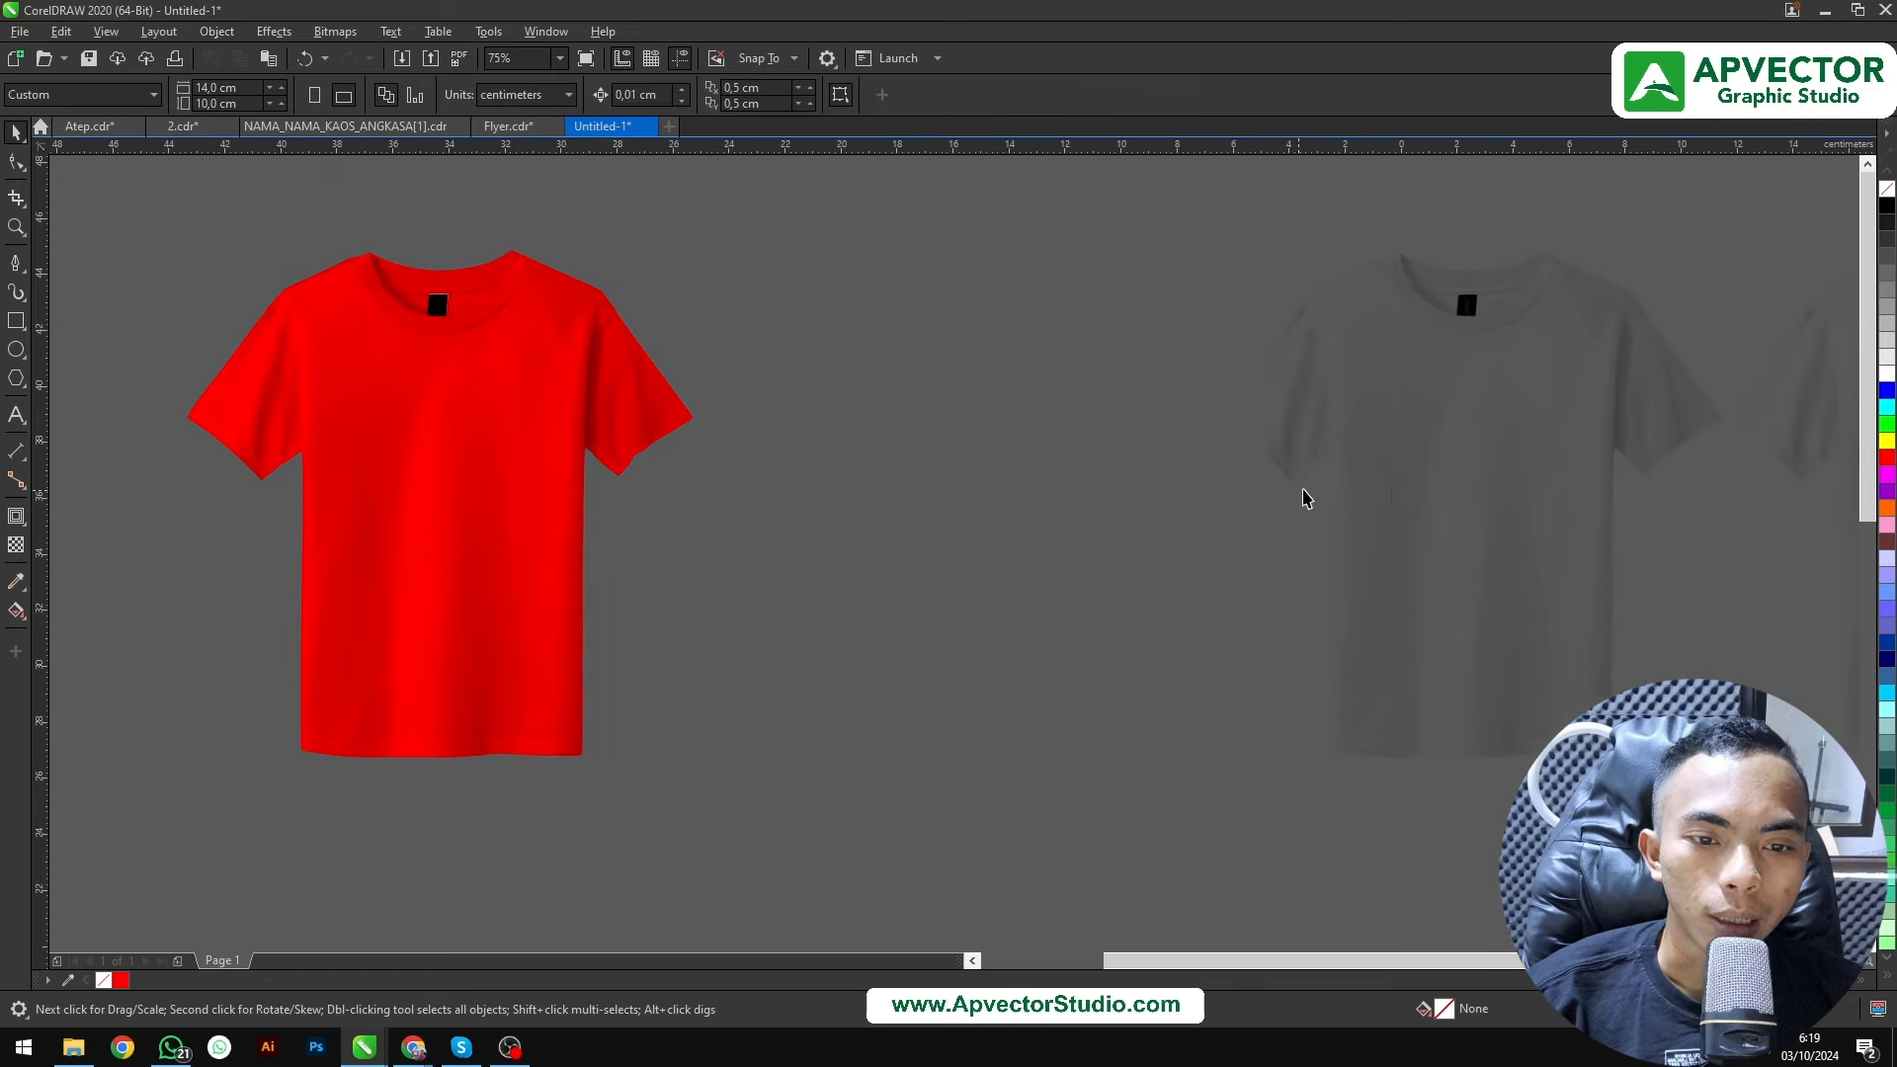
Stack the third shirt's Multiply bitmap on the red shirt by aligning their centres horizontally
{"action": "left_click", "coordinate": [1423, 494]}
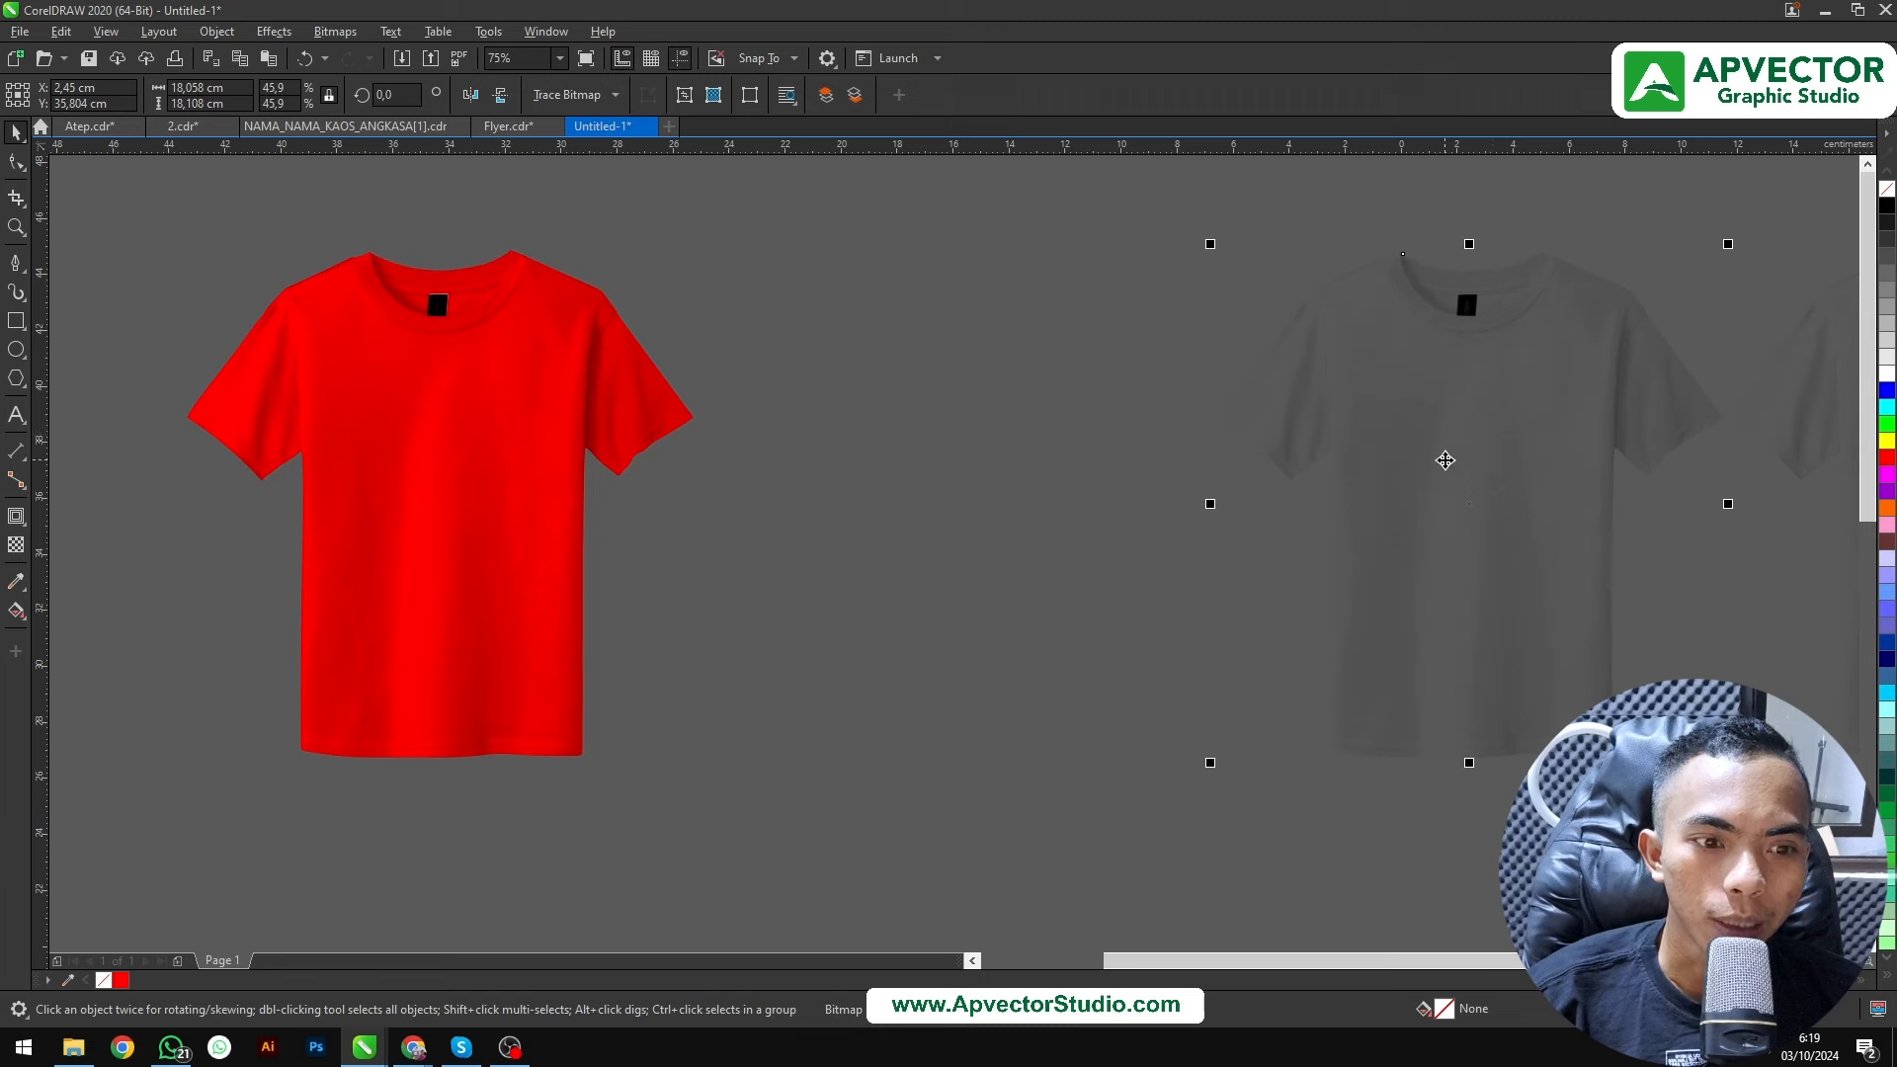
{"action": "left_click", "coordinate": [514, 413], "text": "shift"}
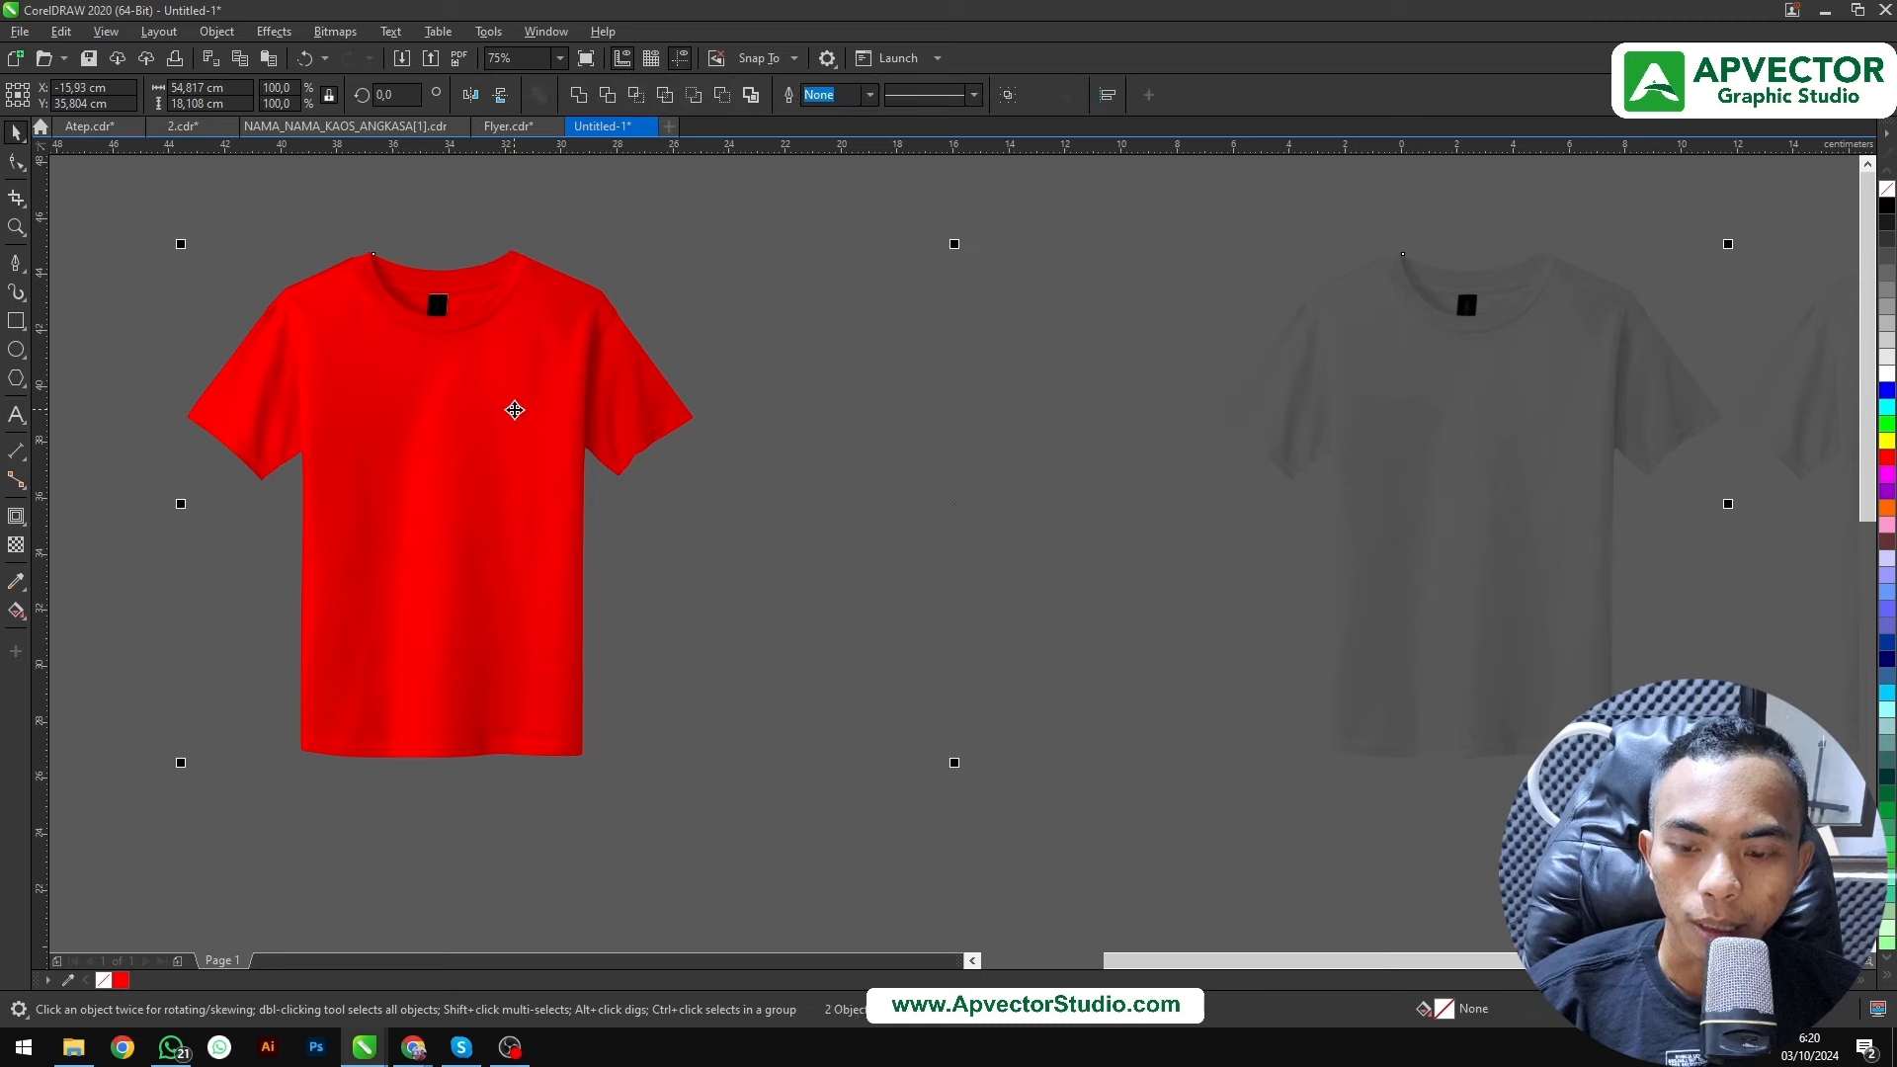
{"action": "key", "text": "c"}
{"action": "left_click", "coordinate": [1001, 456]}
{"action": "scroll", "coordinate": [1002, 455], "scroll_direction": "down", "scroll_amount": 1}
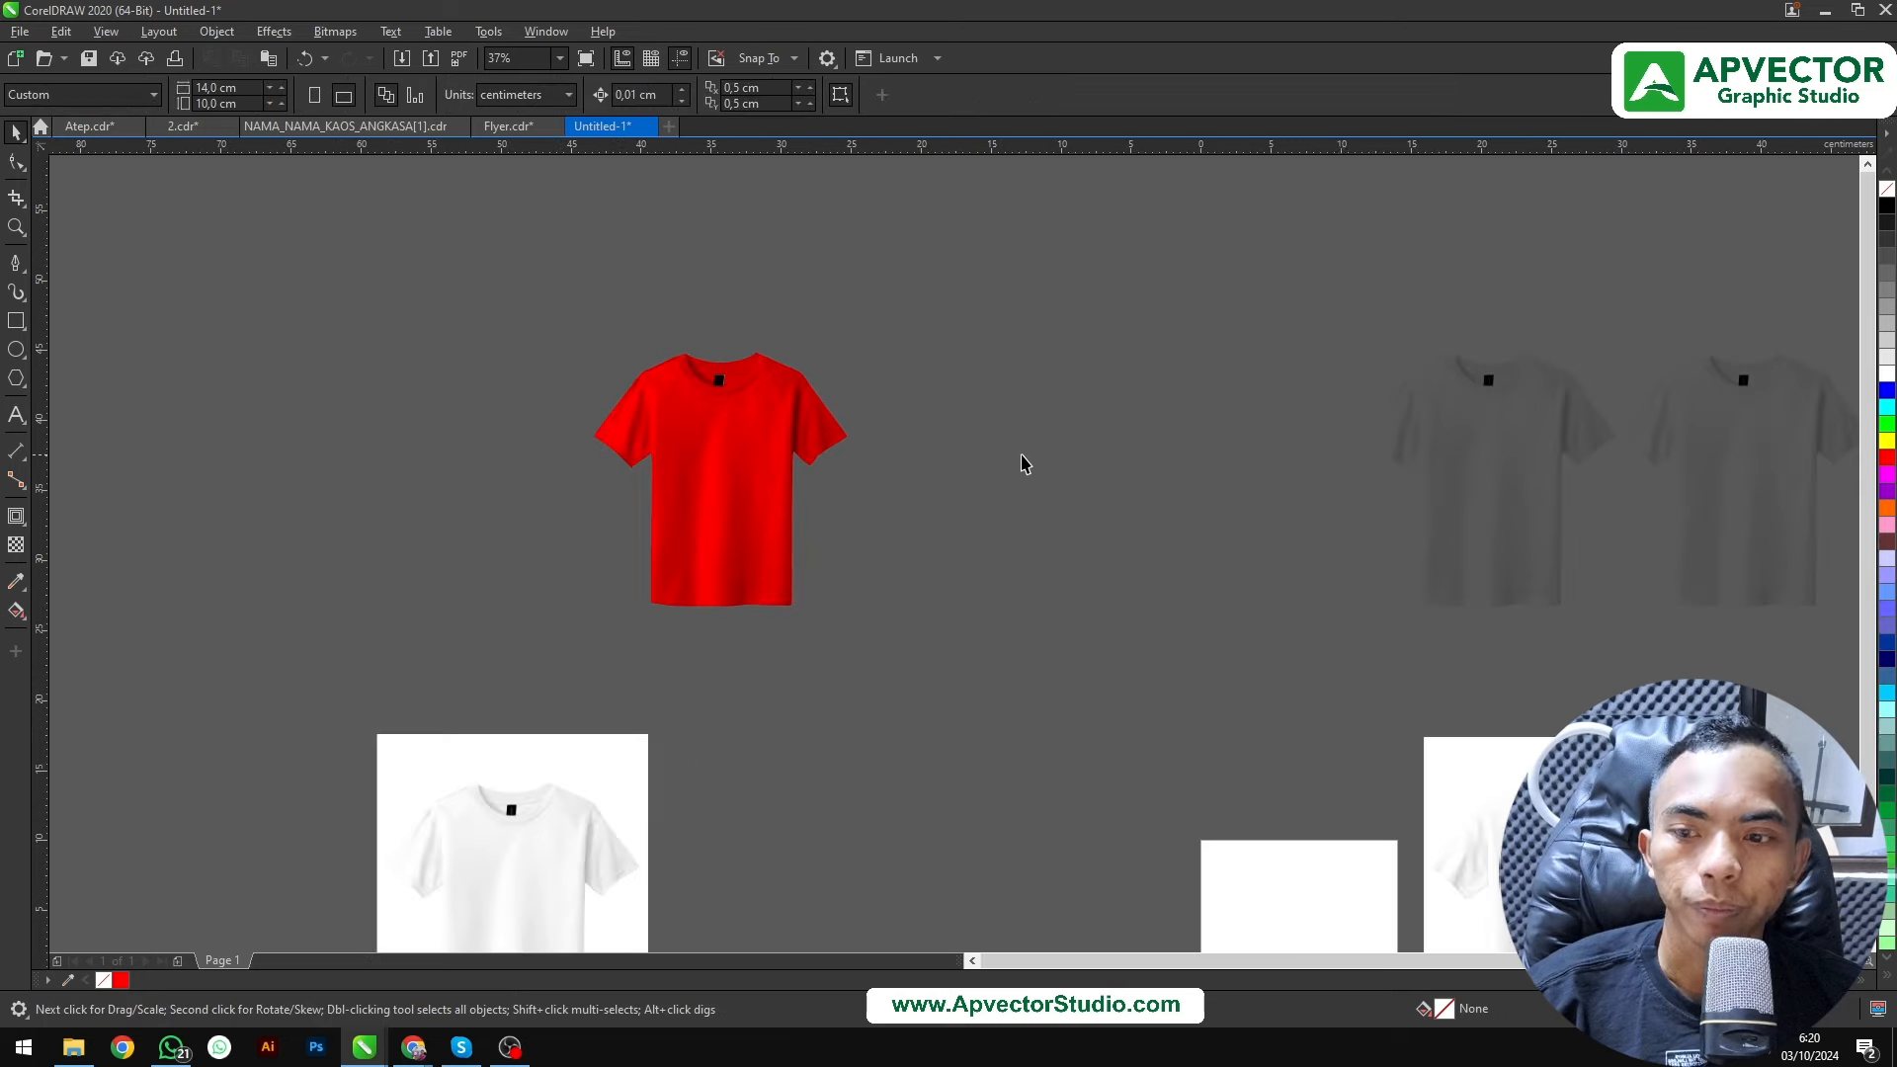
Move the two remaining Multiply shirt bitmaps together closer to the red shirt, keeping them in the same row
{"action": "scroll", "coordinate": [1435, 422], "scroll_direction": "right", "scroll_amount": 1}
{"action": "left_click_drag", "start_coordinate": [1199, 319], "coordinate": [1855, 650]}
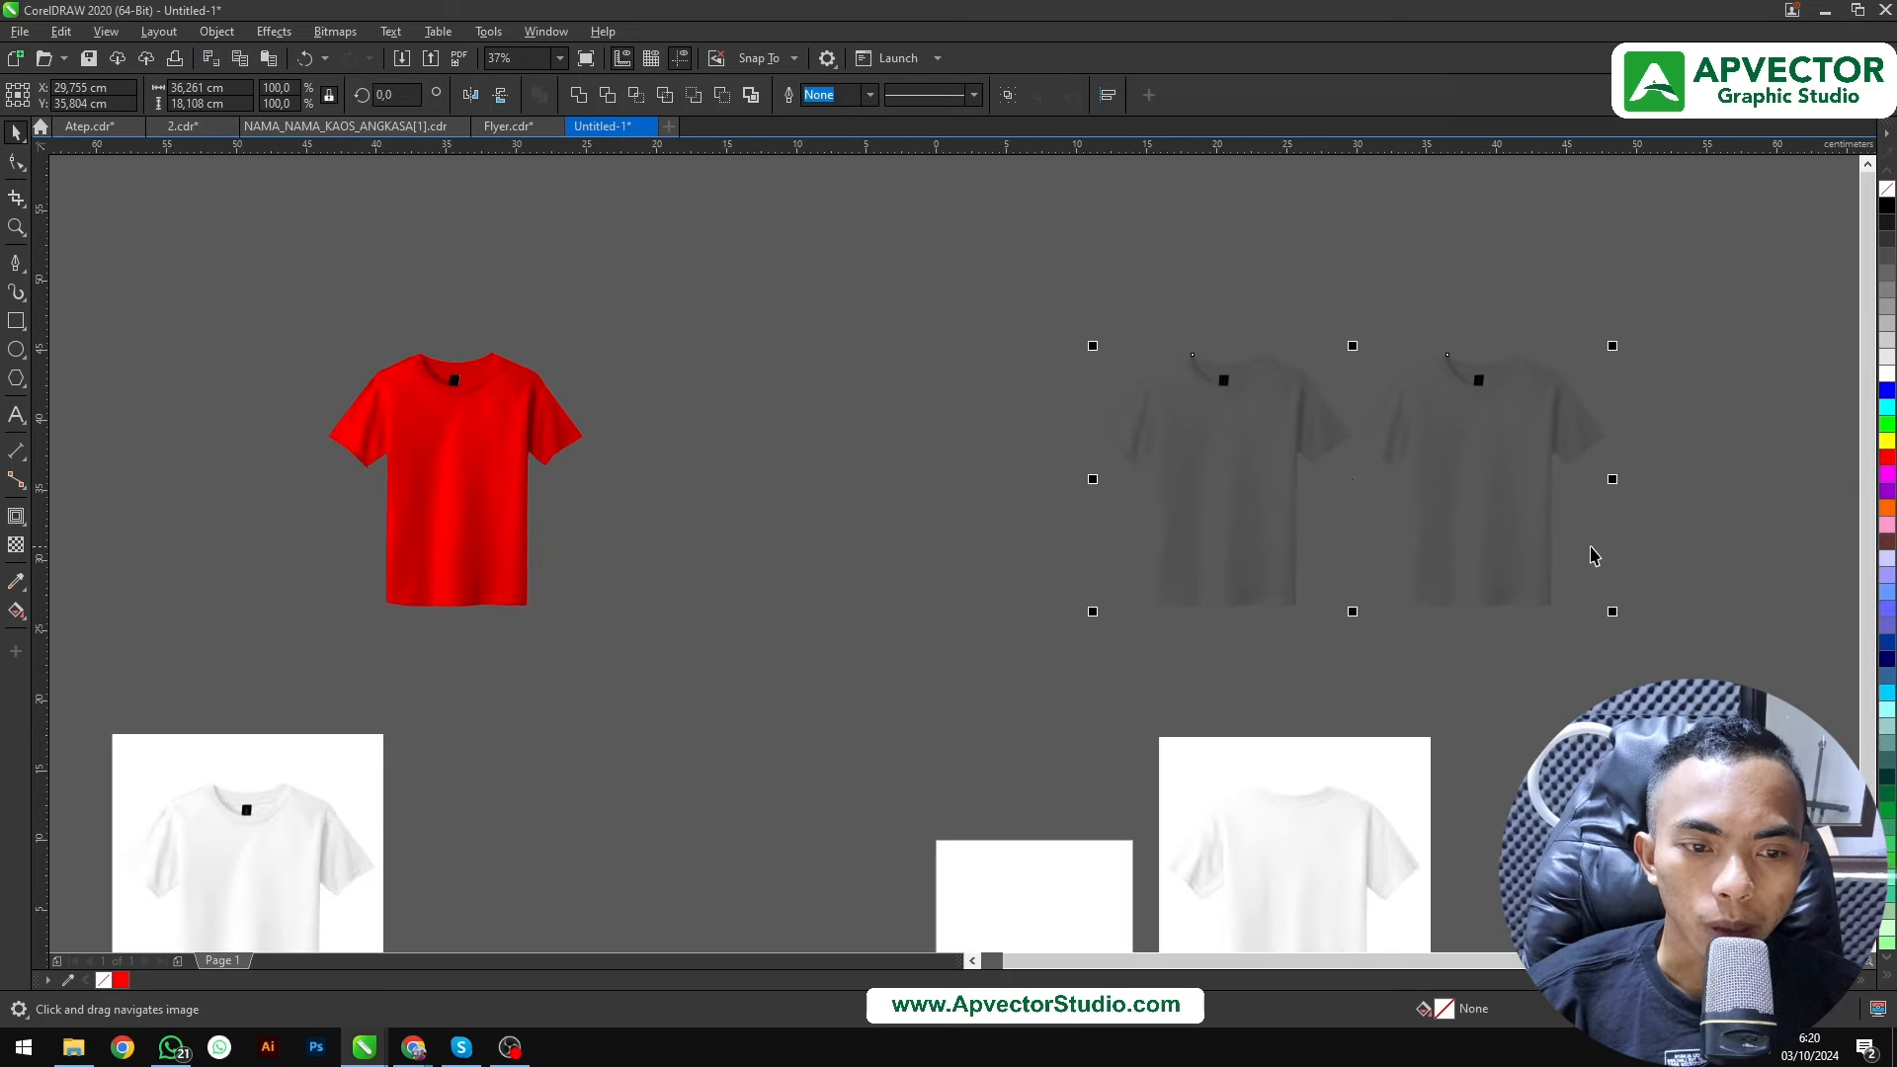
{"action": "left_click_drag", "start_coordinate": [965, 290], "coordinate": [1648, 662]}
{"action": "left_click_drag", "start_coordinate": [1444, 536], "coordinate": [1034, 536]}
{"action": "left_click_drag", "start_coordinate": [647, 499], "coordinate": [990, 480]}
{"action": "scroll", "coordinate": [682, 483], "scroll_direction": "up", "scroll_amount": 1}
{"action": "left_click", "coordinate": [990, 480]}
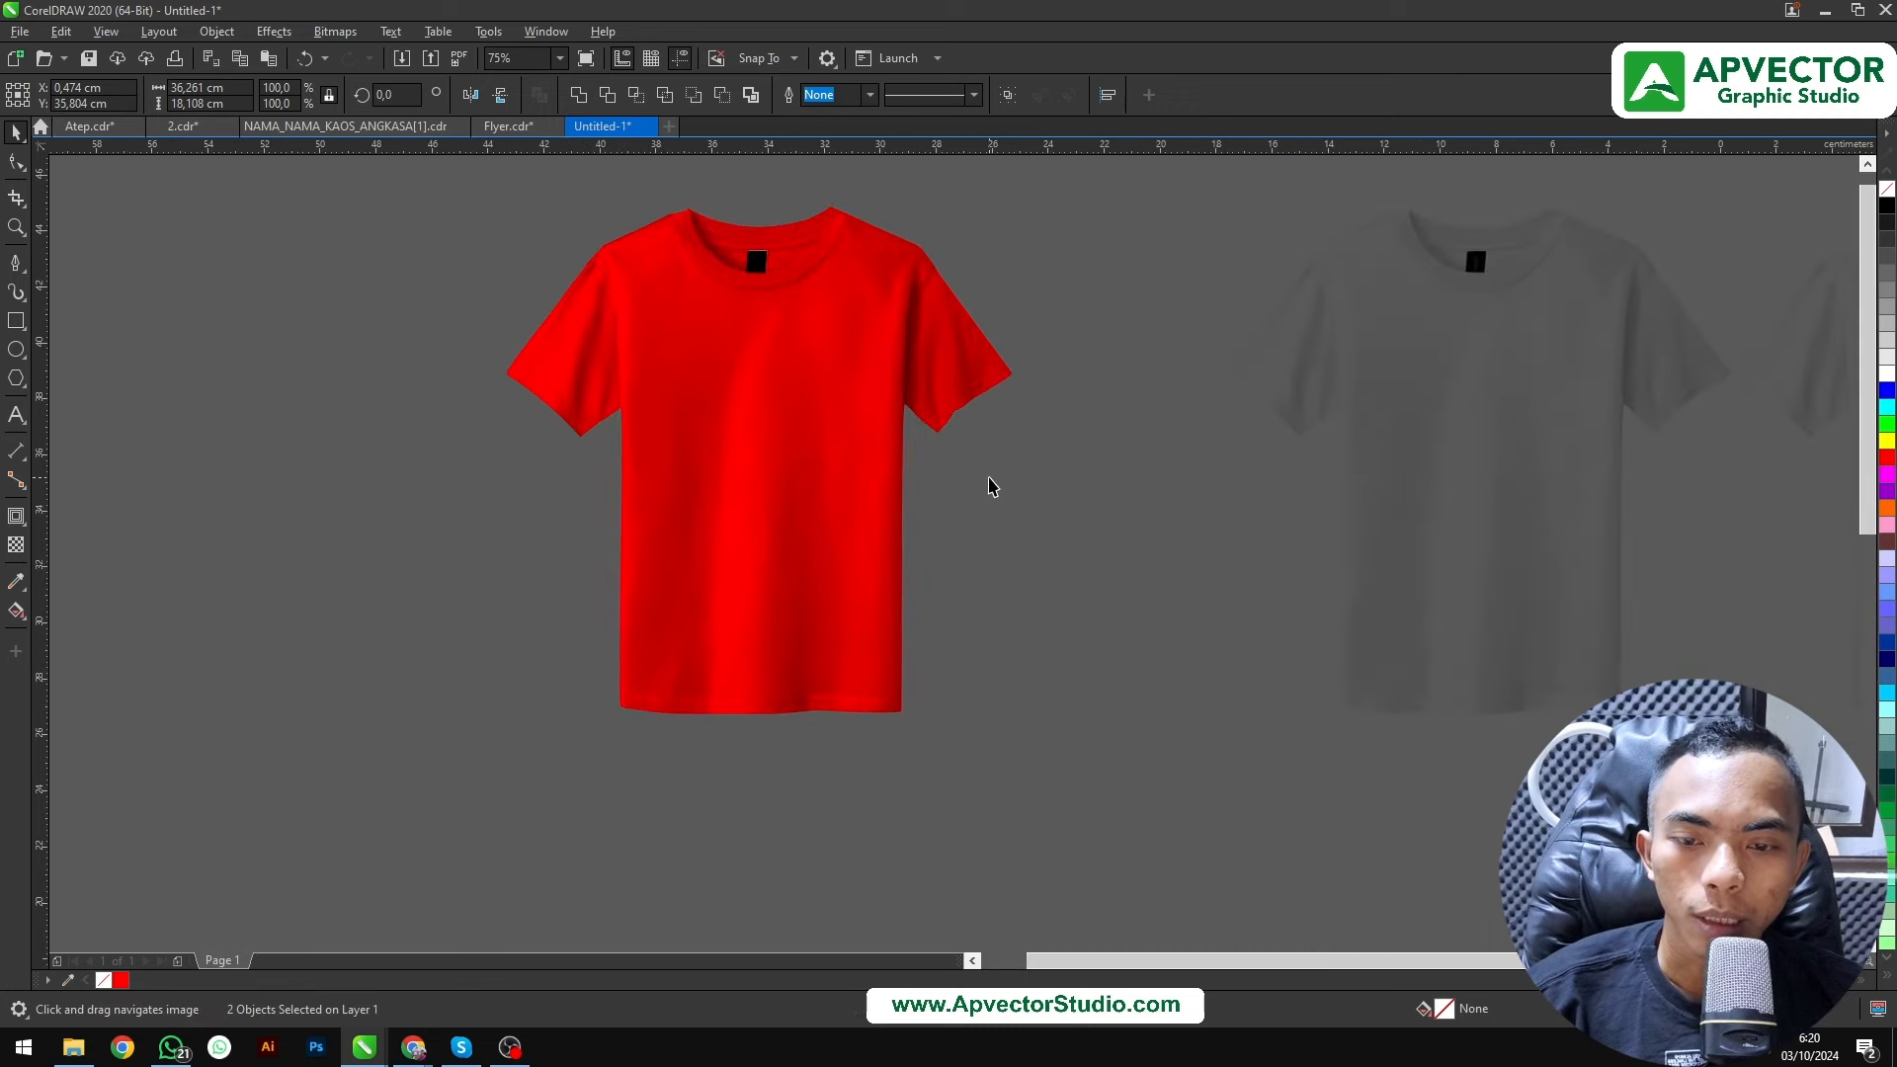
Stack the fourth shirt's Multiply bitmap on the red shirt by aligning their centres
{"action": "left_click", "coordinate": [1393, 416]}
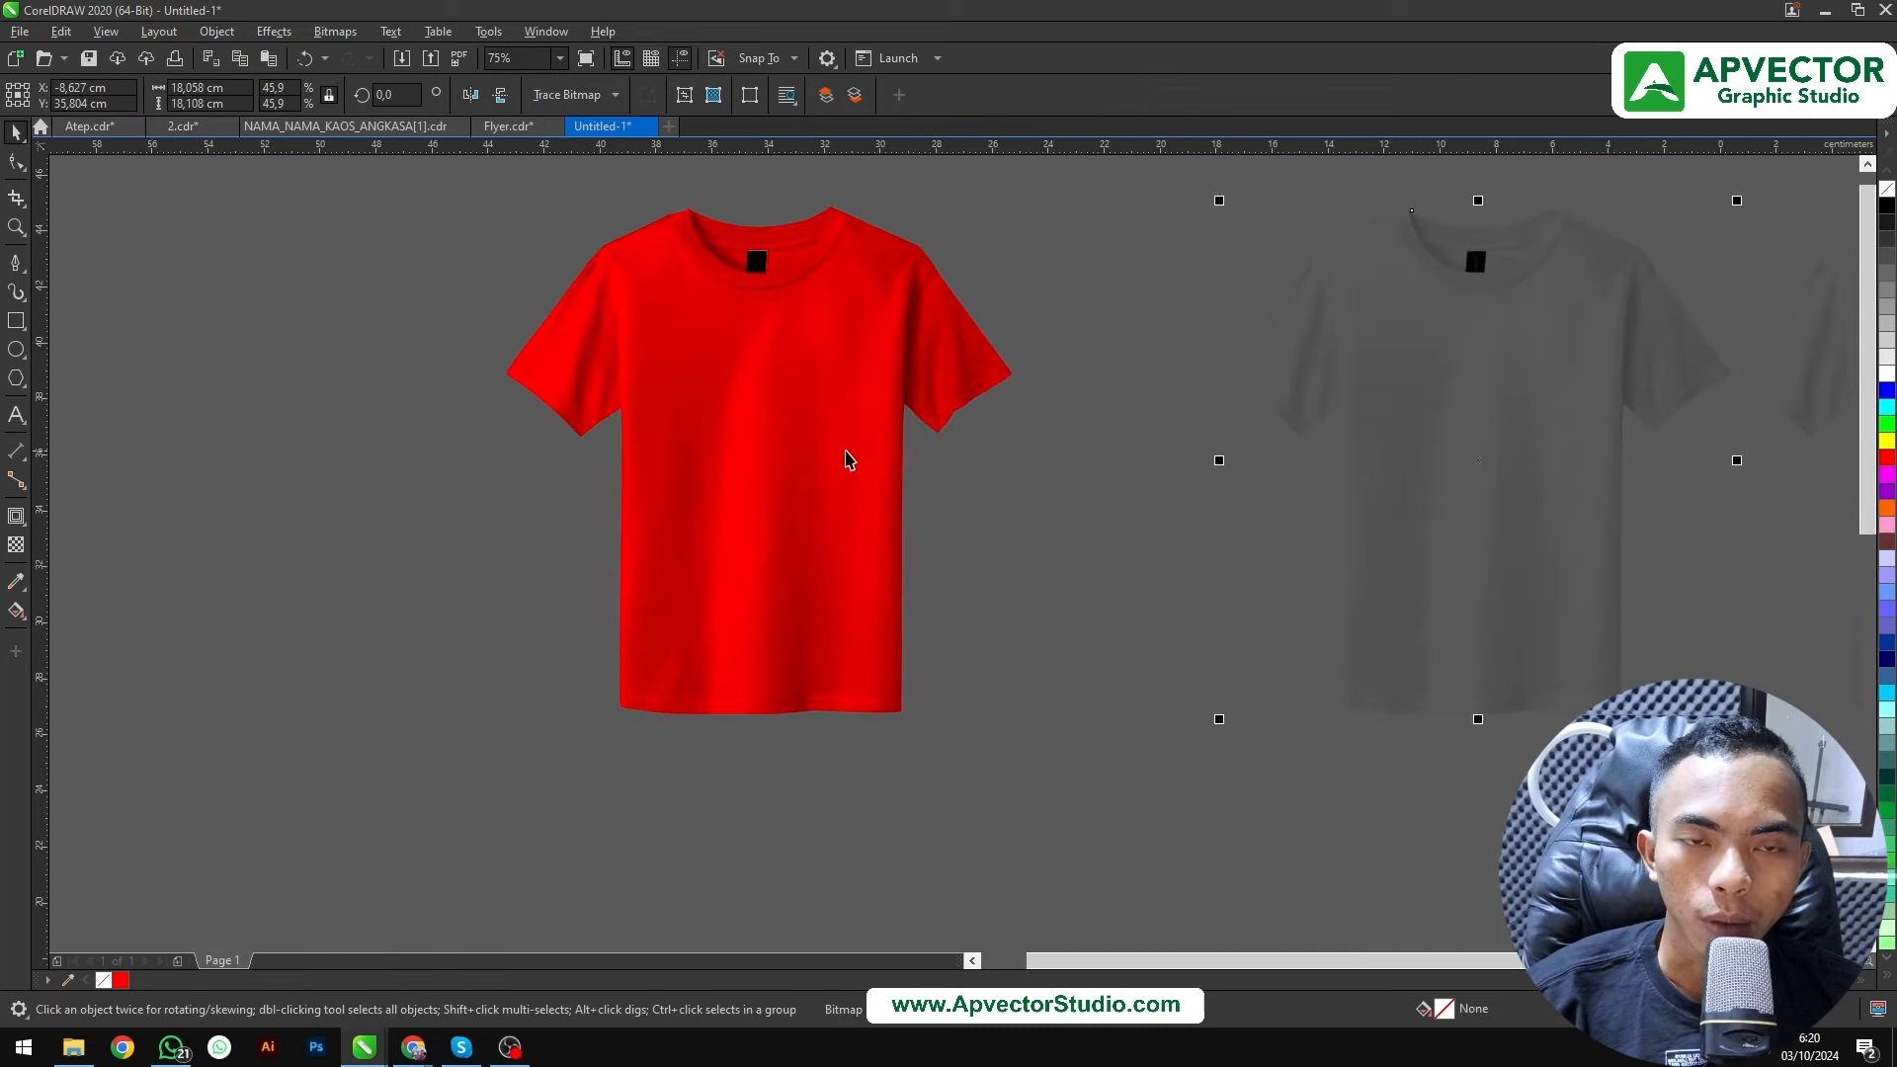
{"action": "left_click", "coordinate": [777, 492], "text": "shift"}
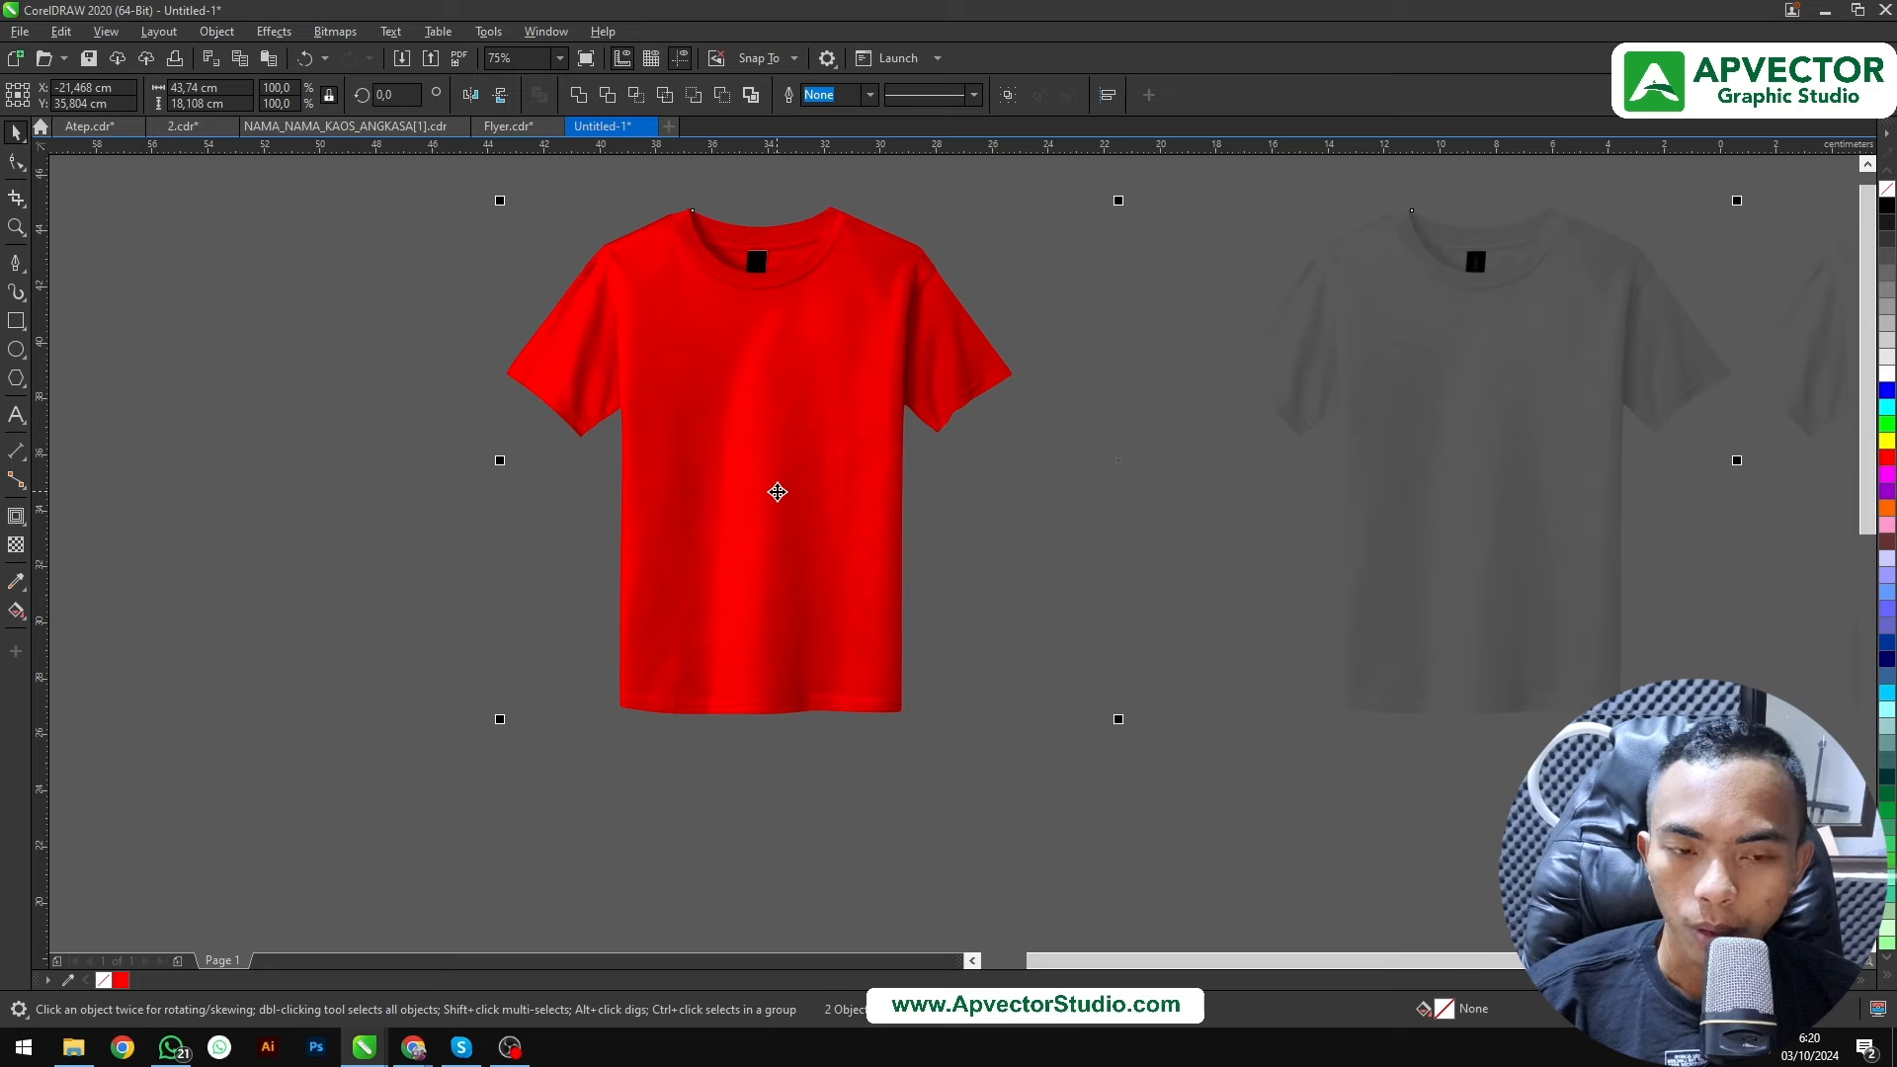
{"action": "key", "text": "e"}
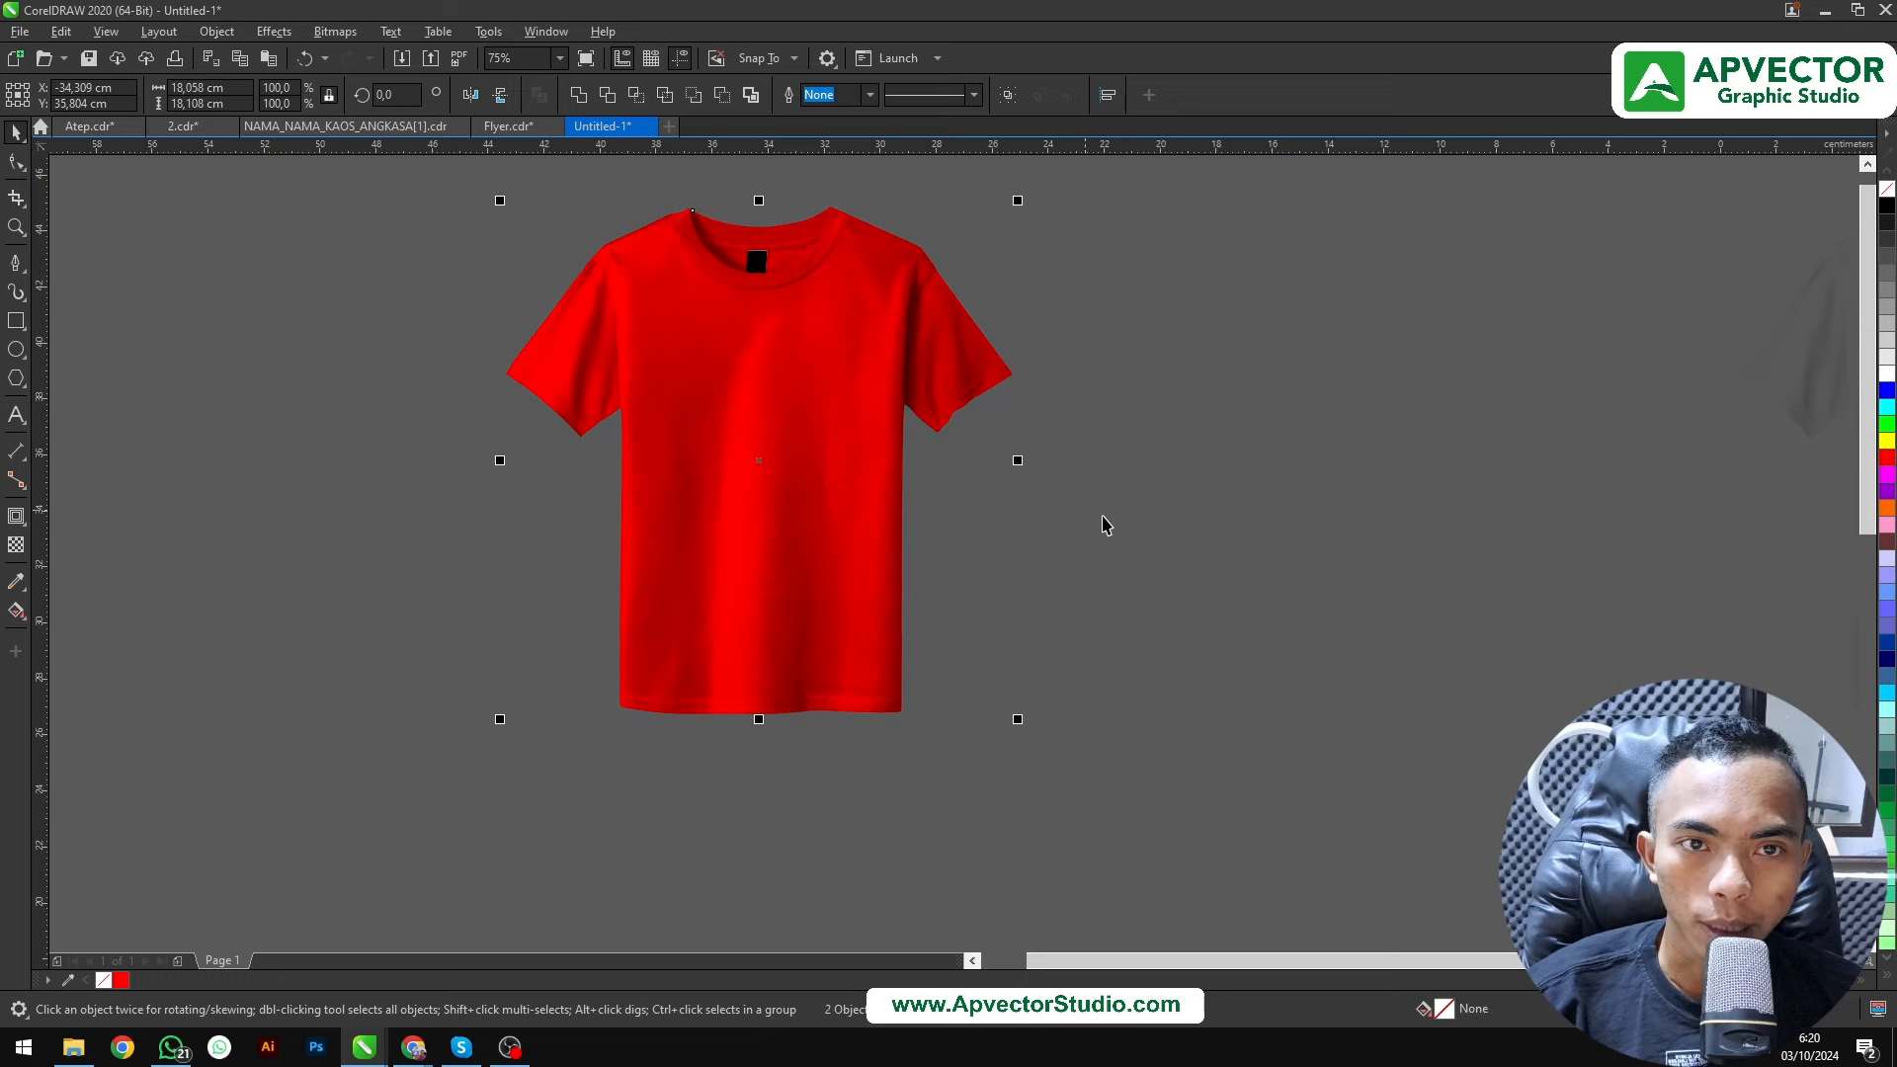
{"action": "left_click", "coordinate": [1105, 525]}
Move the last remaining Multiply shirt bitmap closer to the red shirt
{"action": "key", "text": "ctrl+z"}
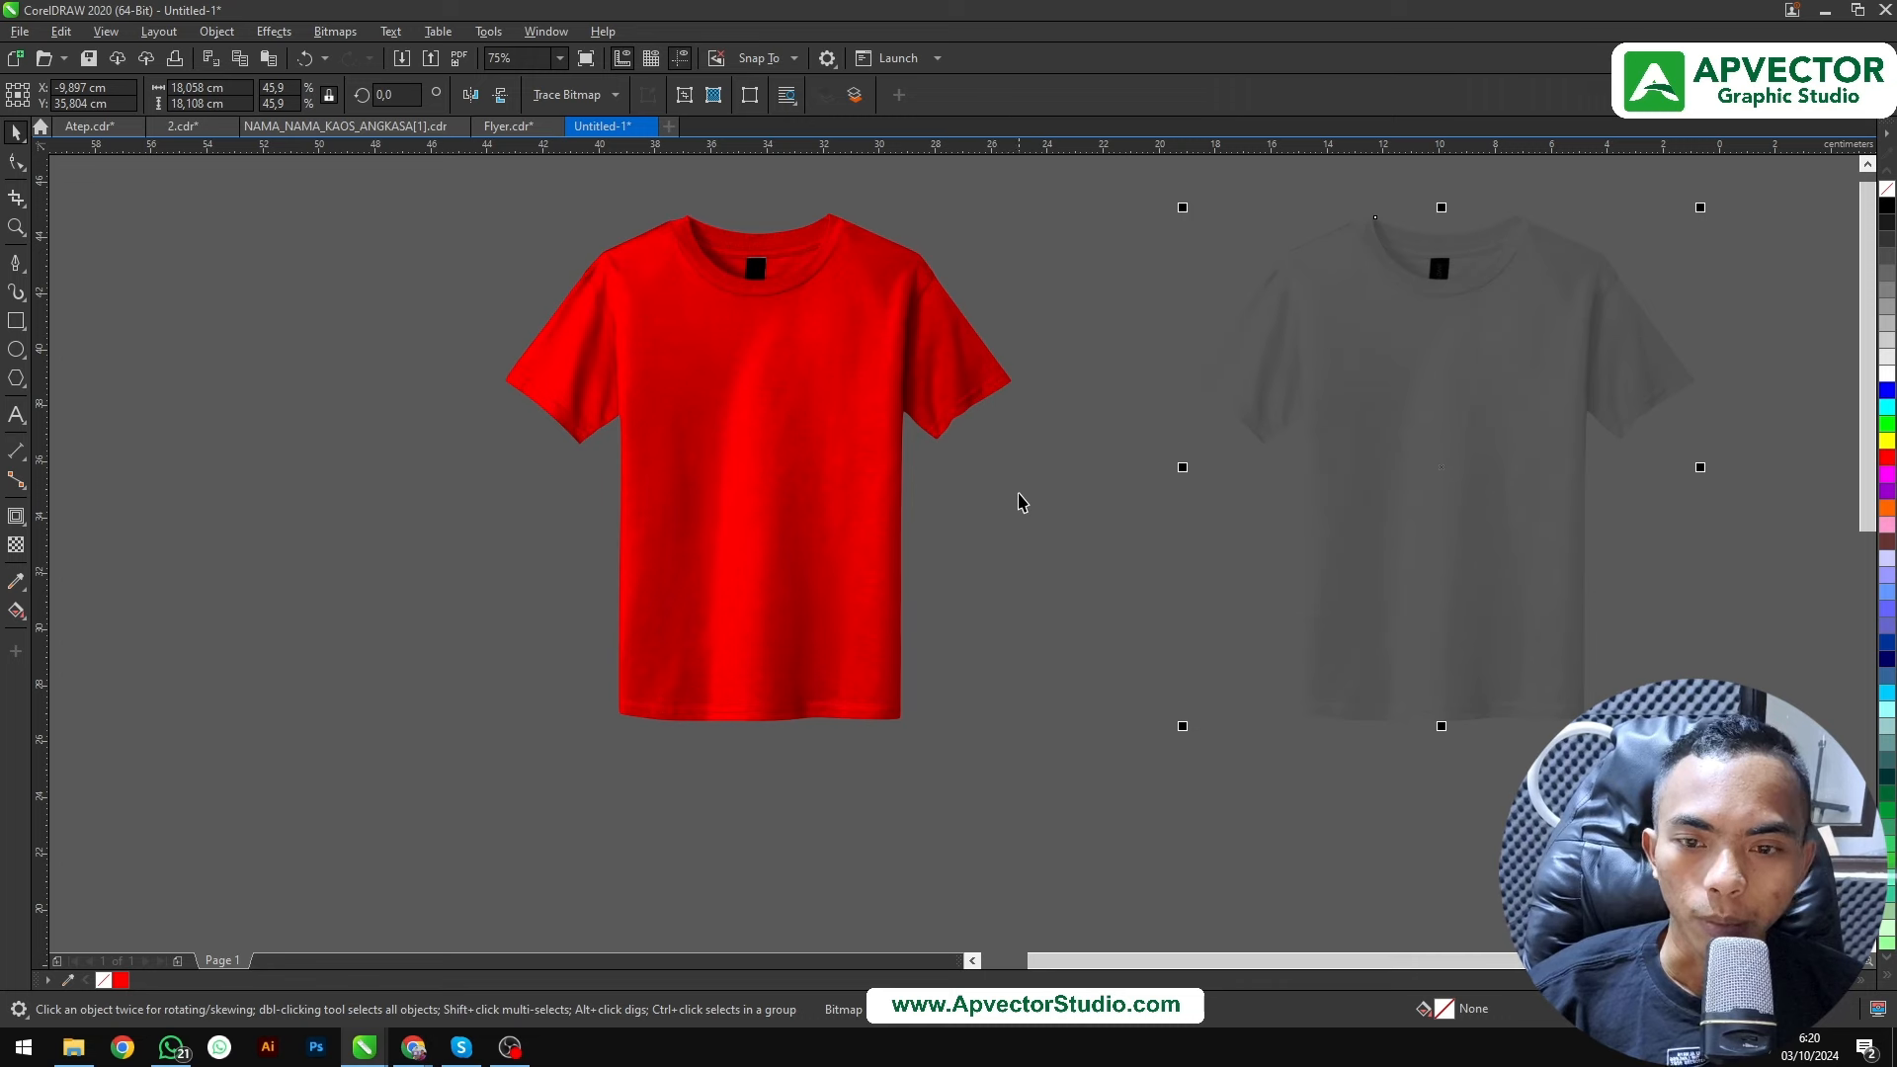
{"action": "left_click_drag", "start_coordinate": [1297, 470], "coordinate": [1226, 473]}
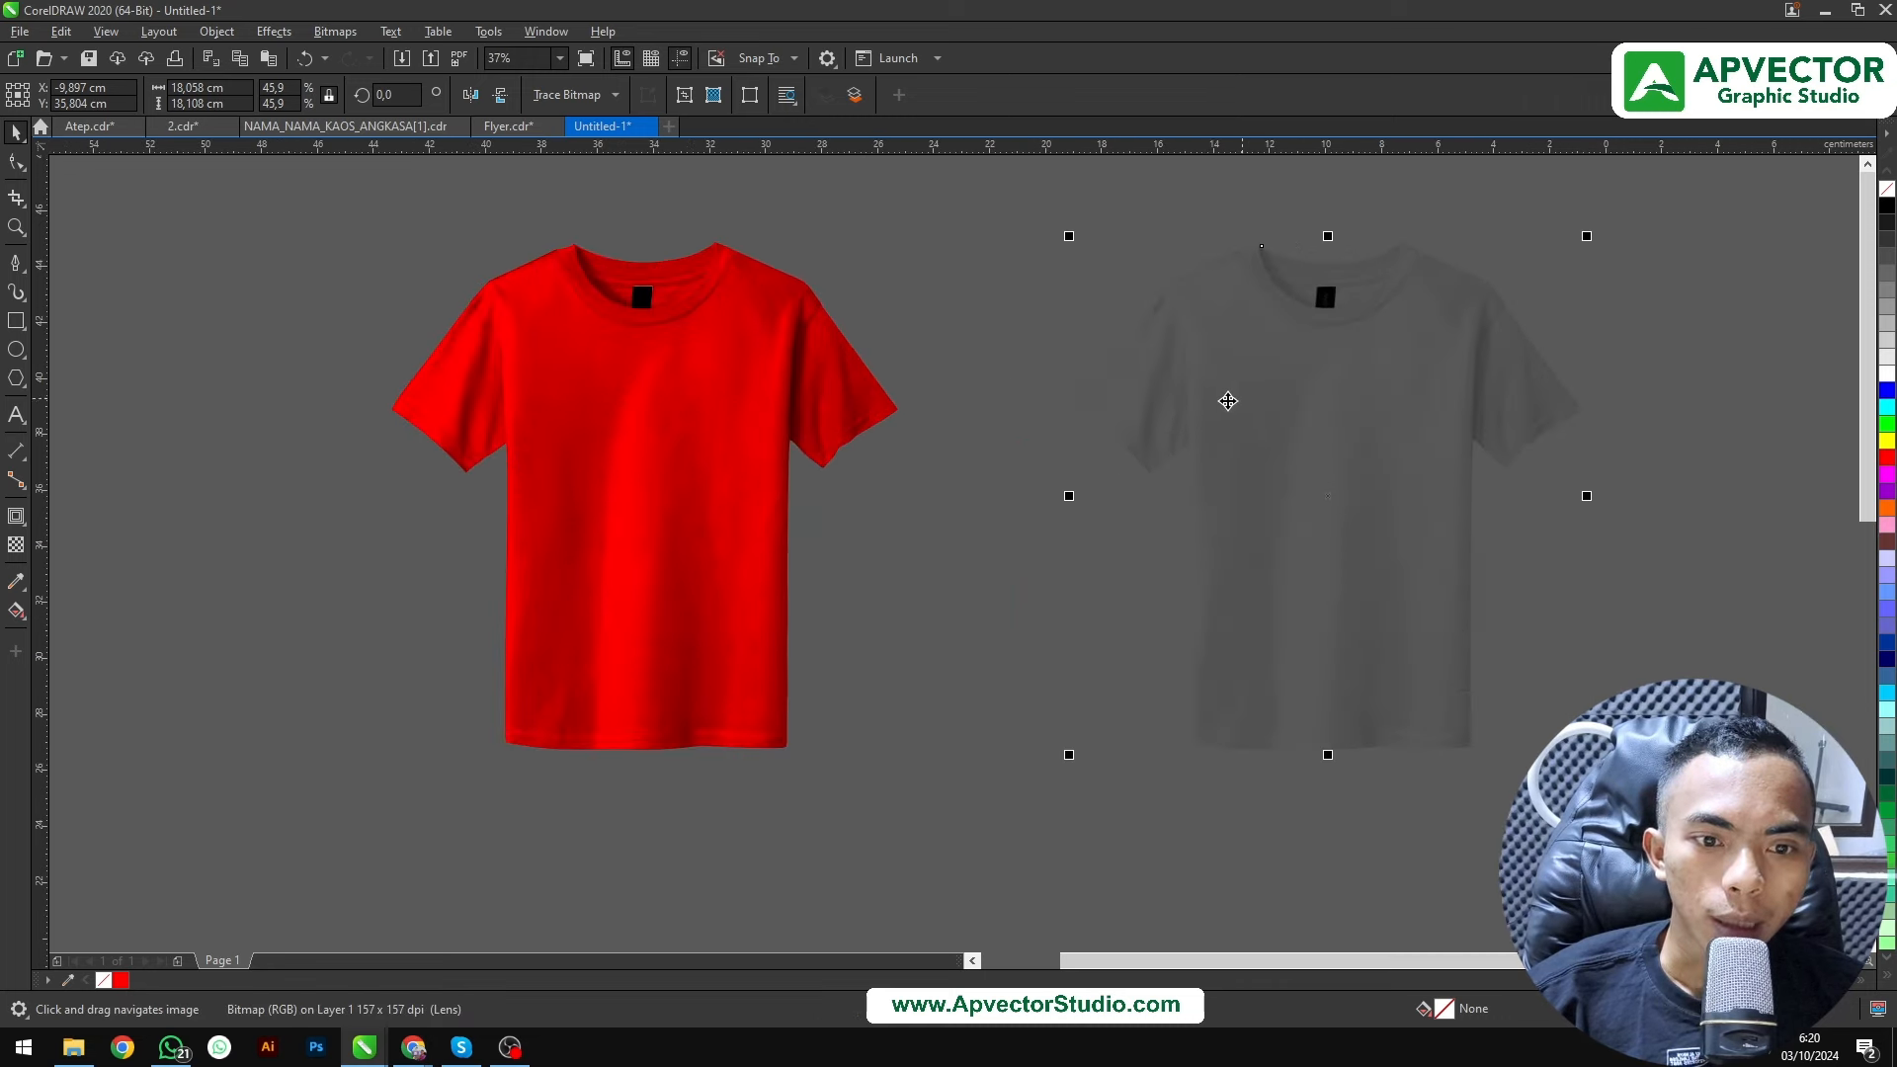
{"action": "left_click", "coordinate": [735, 478]}
{"action": "left_click_drag", "start_coordinate": [500, 261], "coordinate": [738, 239]}
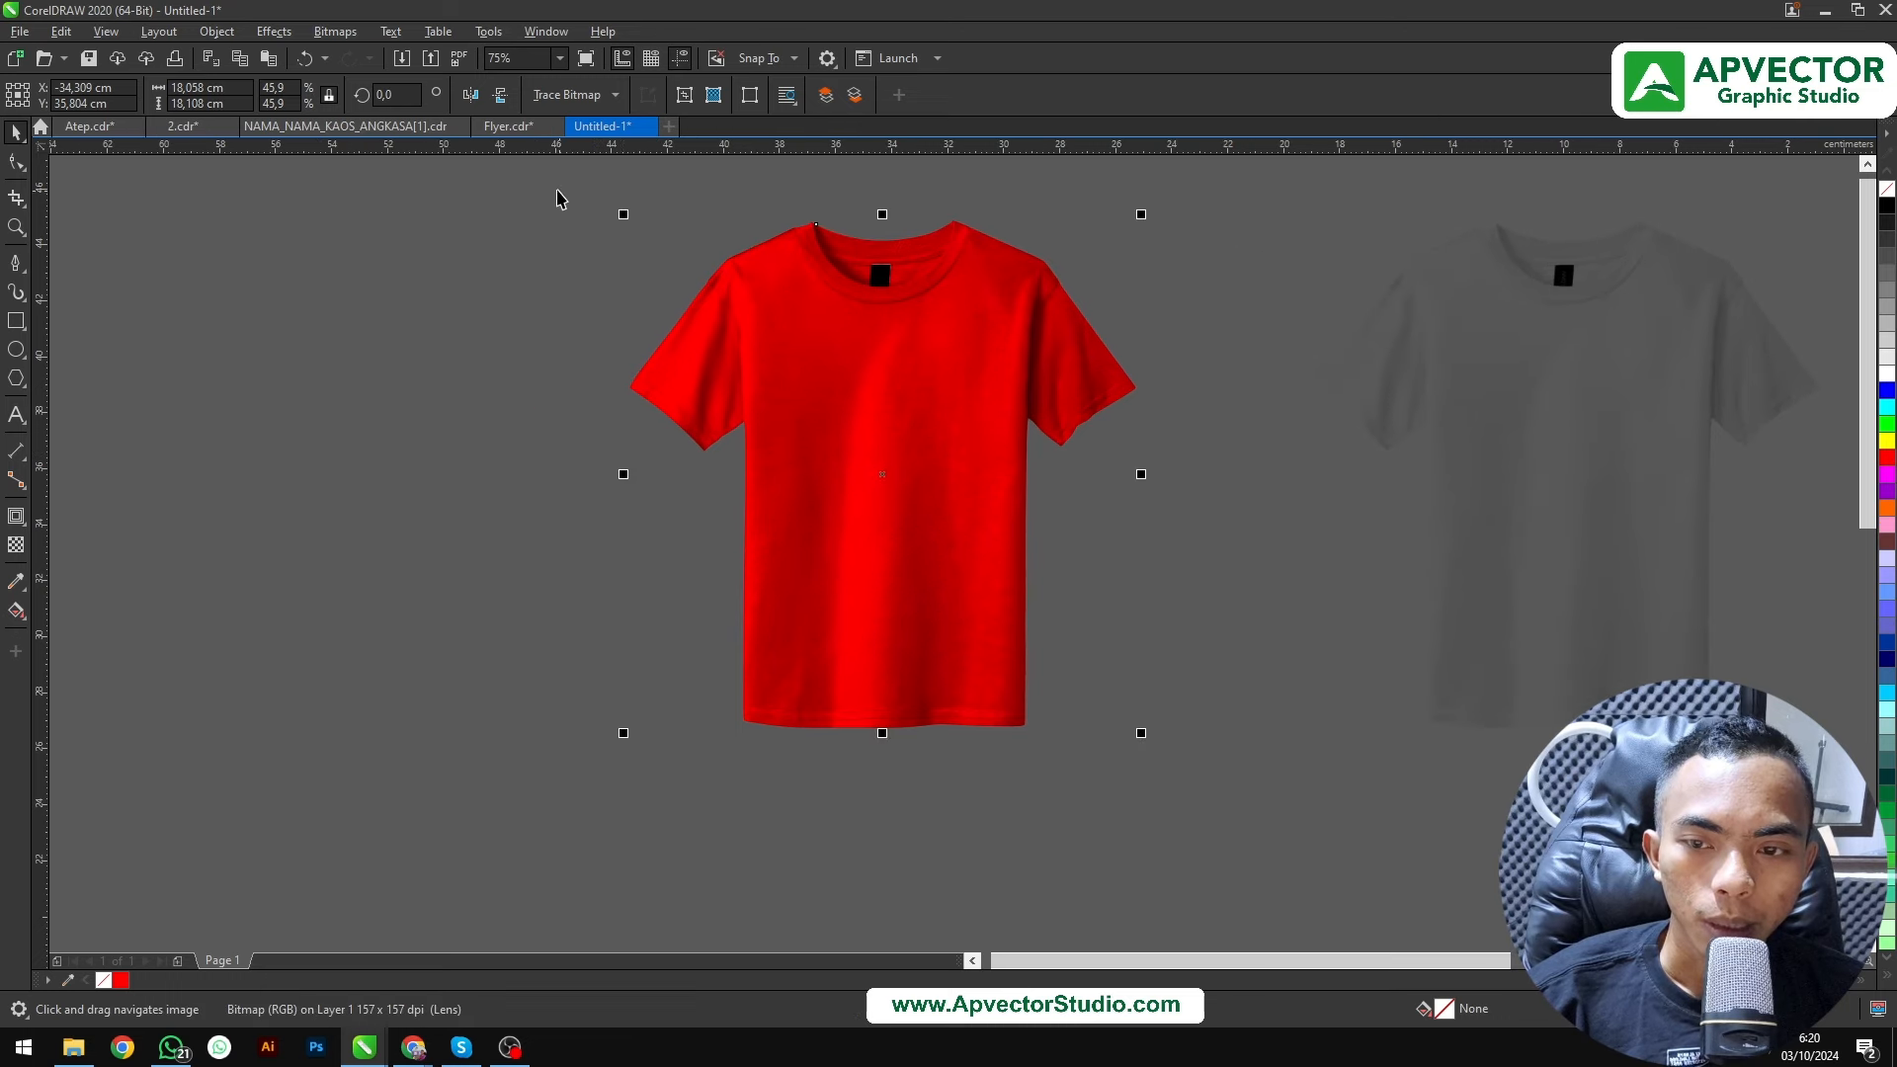
Take the topmost Multiply bitmap off the red shirt stack and place it in the empty area on the shirt's left
{"action": "left_click_drag", "start_coordinate": [556, 198], "coordinate": [1221, 766]}
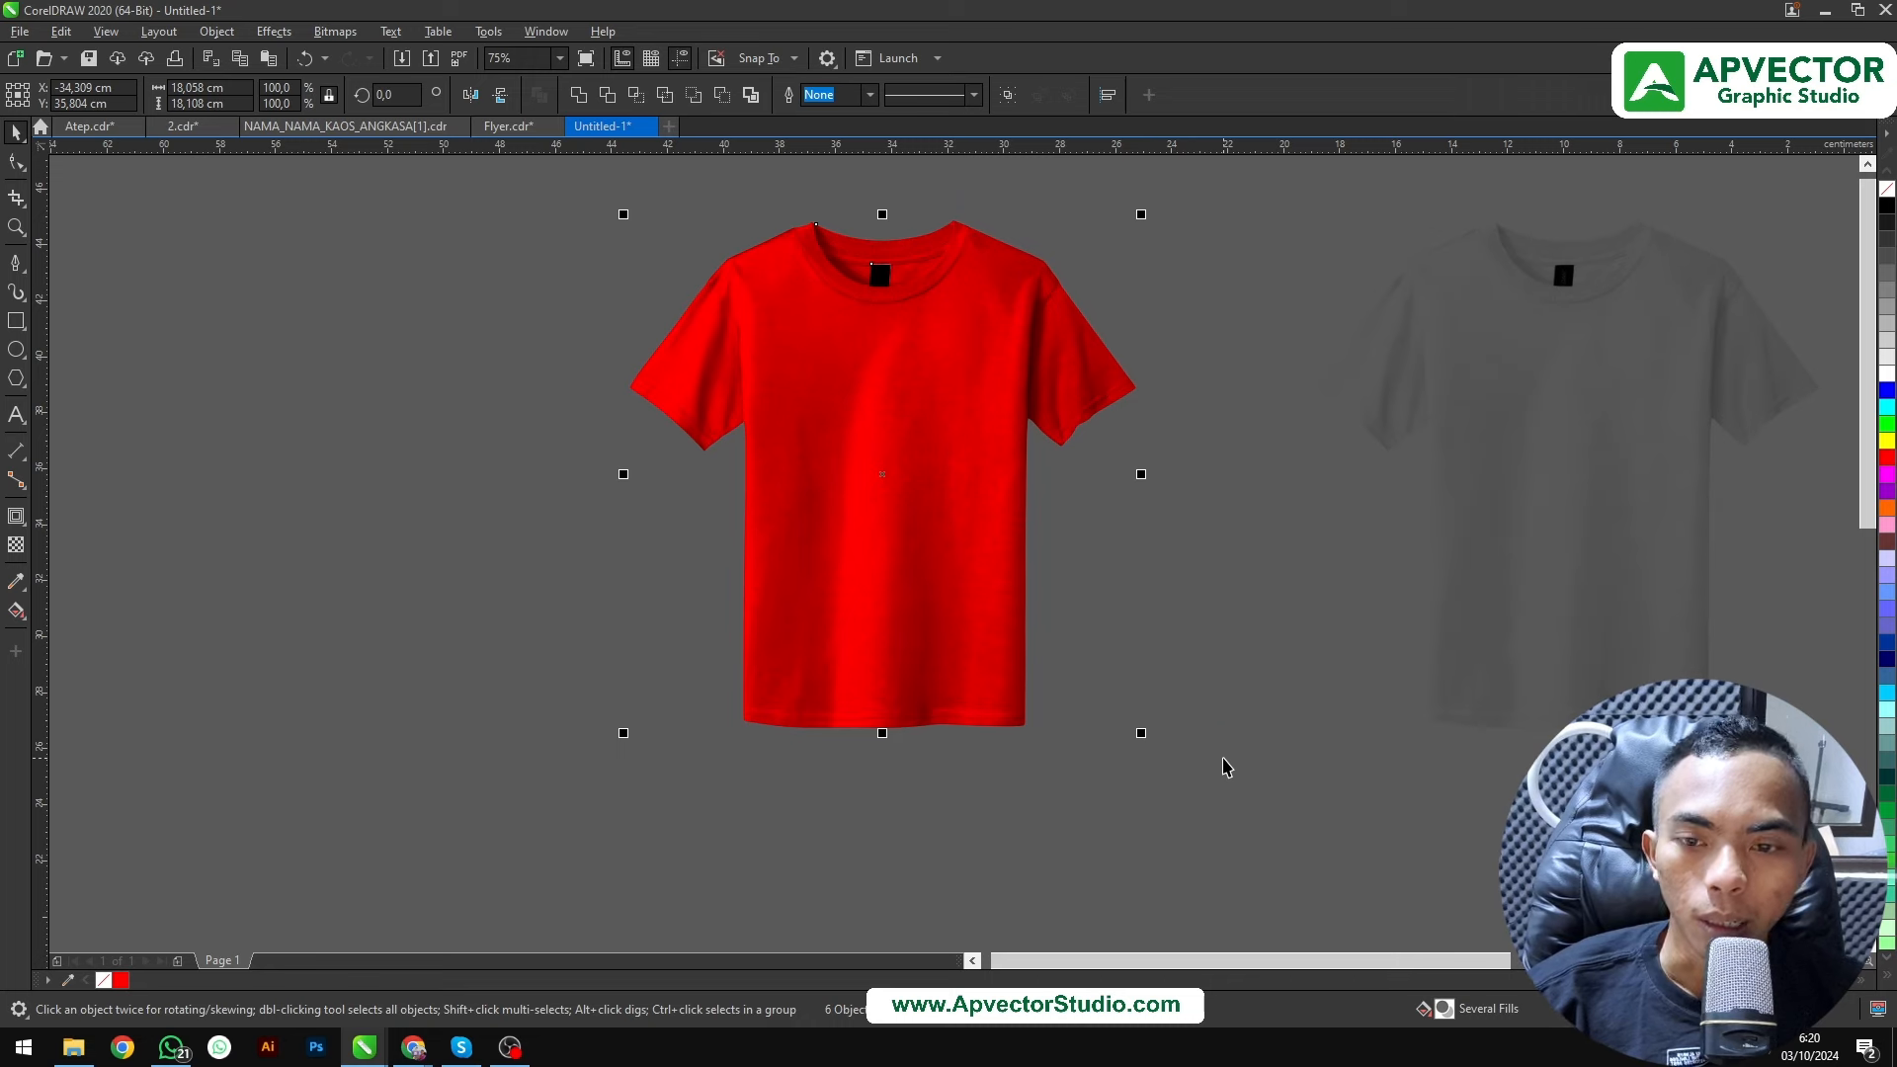
{"action": "left_click", "coordinate": [1183, 820]}
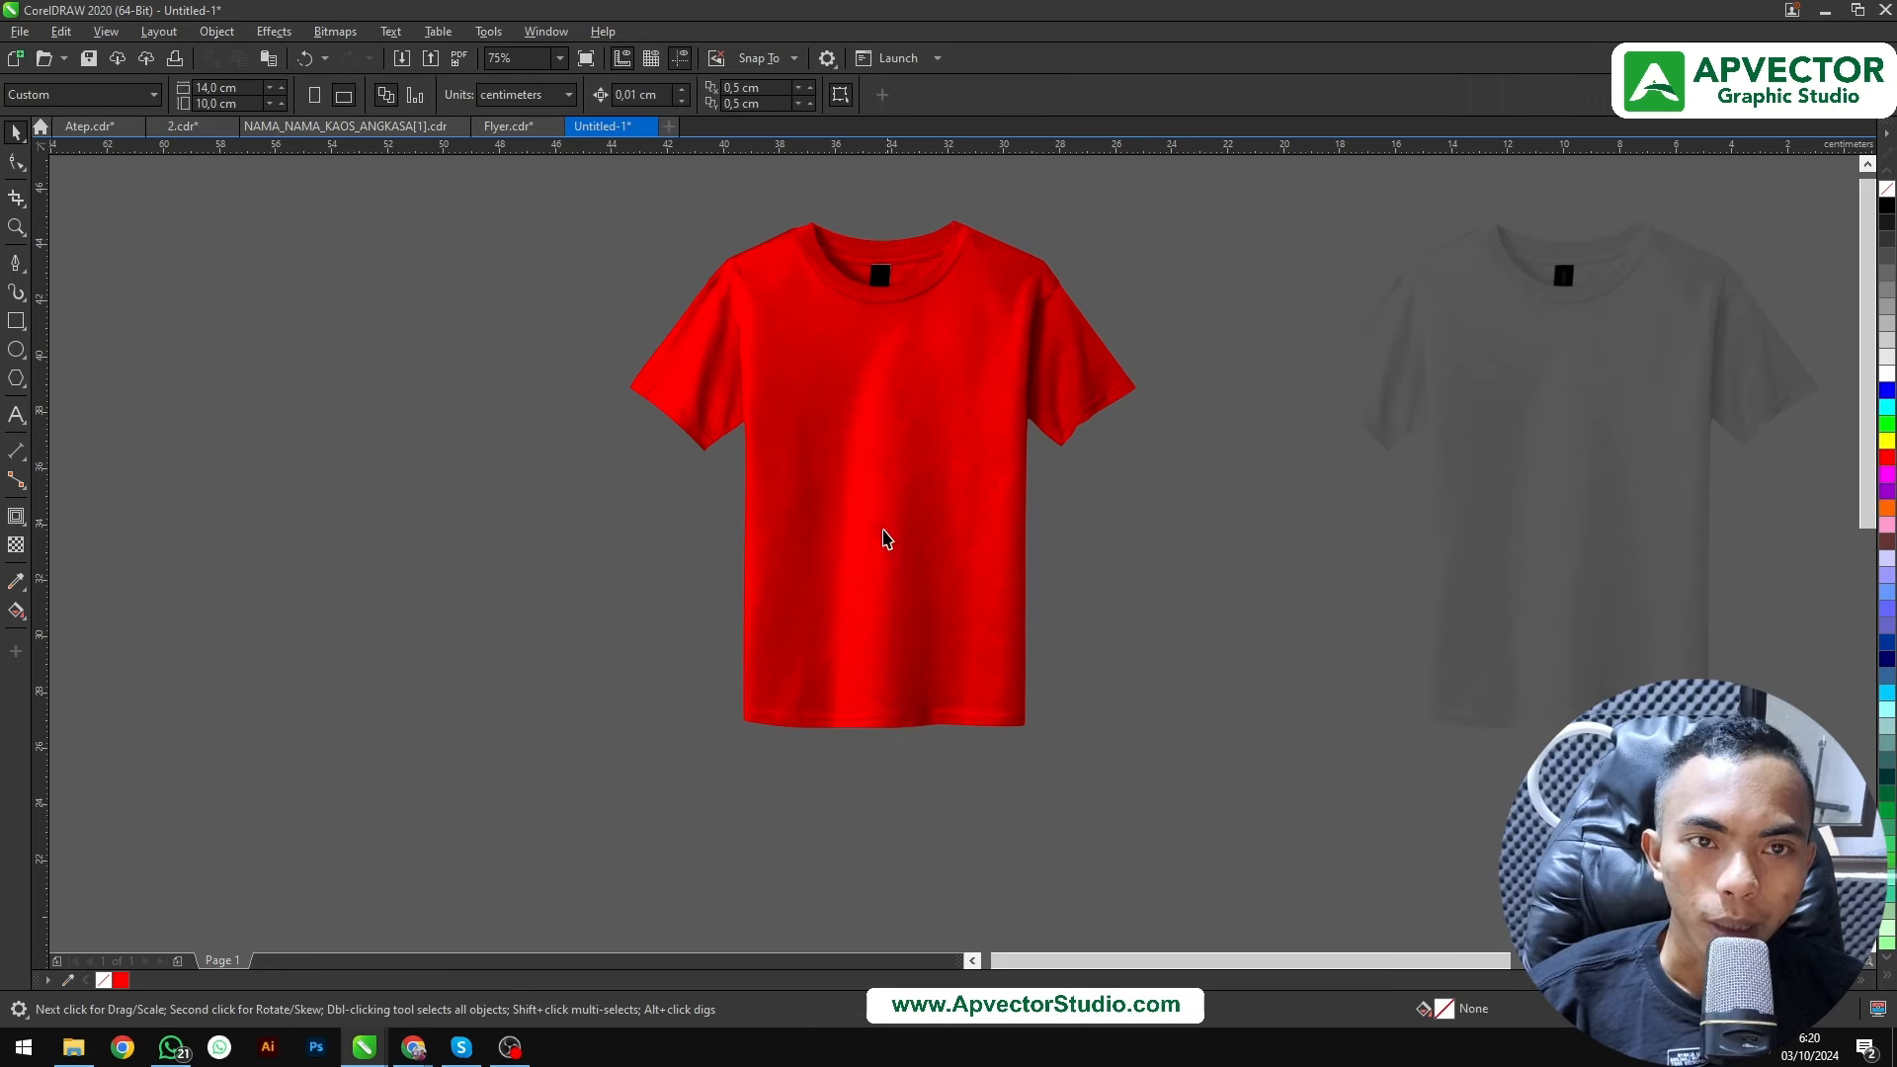
{"action": "left_click_drag", "start_coordinate": [842, 449], "coordinate": [378, 494]}
{"action": "left_click", "coordinate": [968, 499]}
{"action": "left_click_drag", "start_coordinate": [676, 556], "coordinate": [713, 558]}
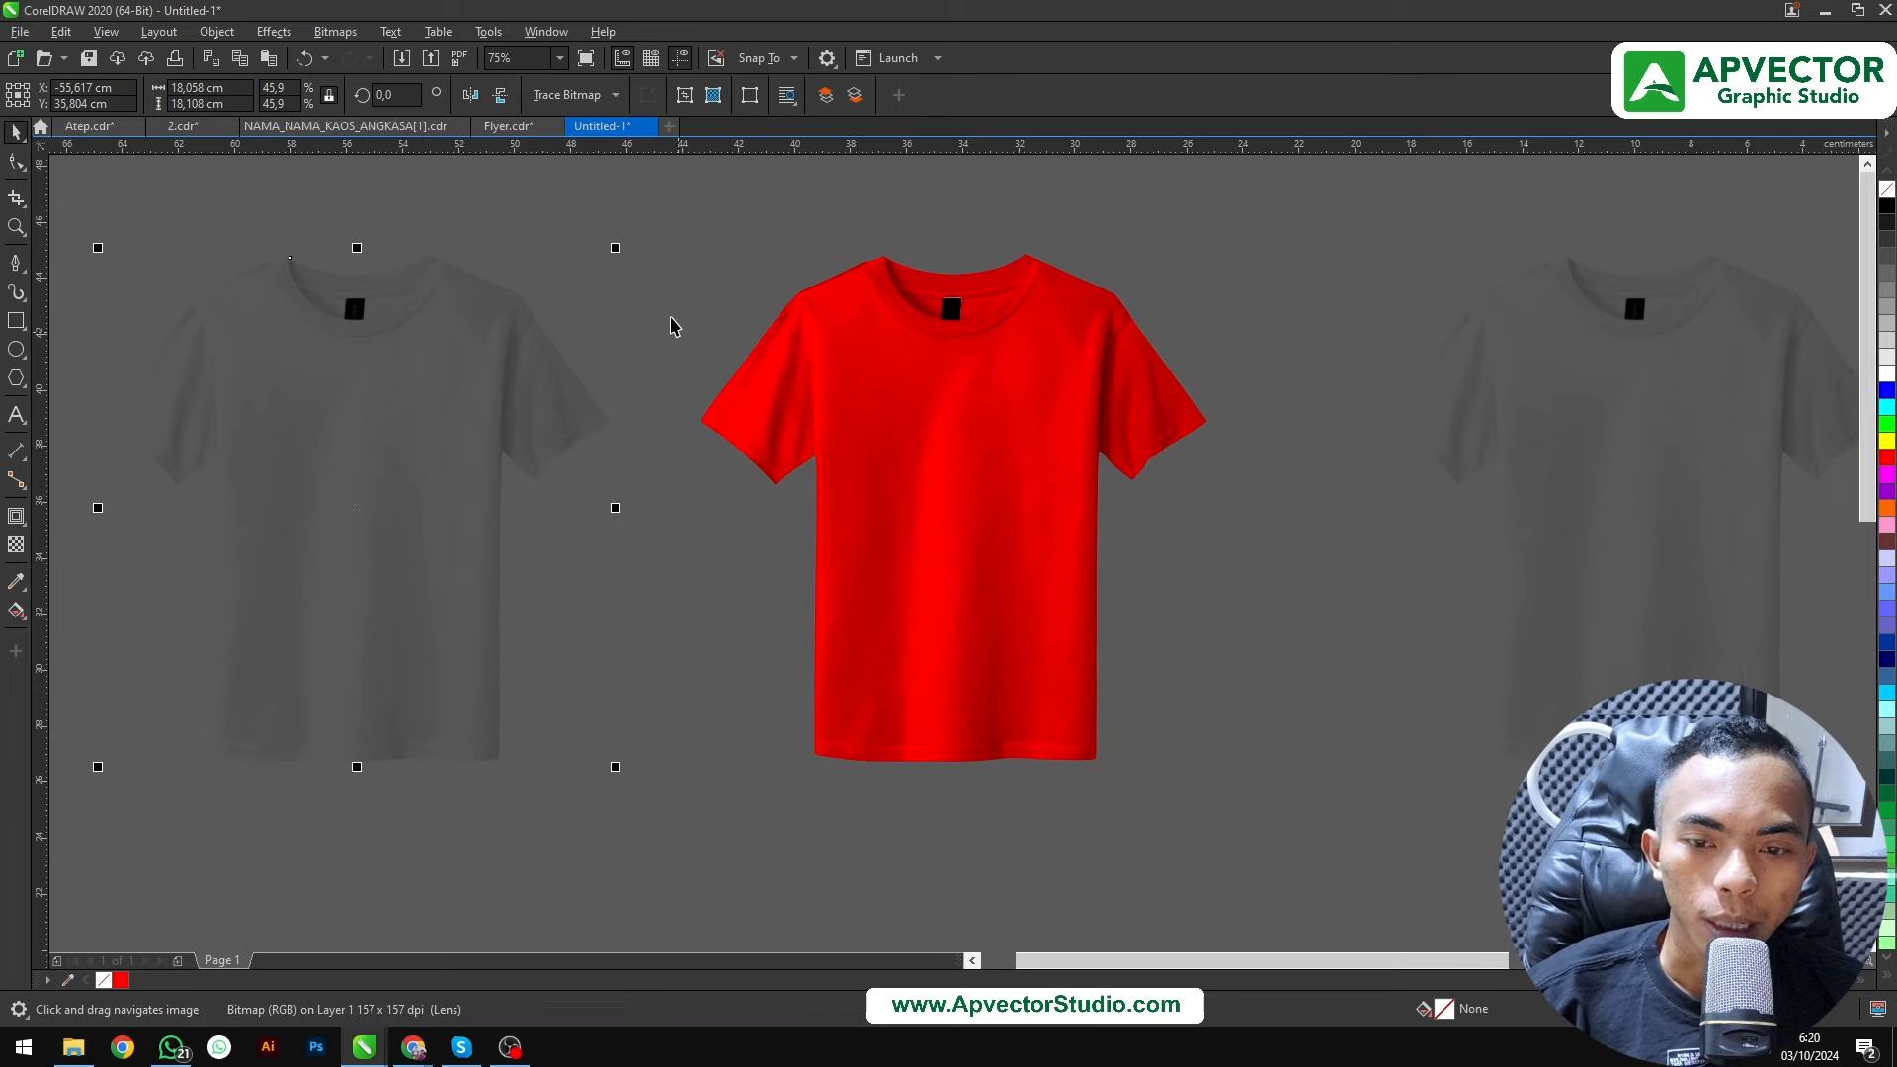
Inspect the shading of the stacked red shirt up close and compare it with the loose bitmaps beside it
{"action": "left_click_drag", "start_coordinate": [661, 215], "coordinate": [1350, 817]}
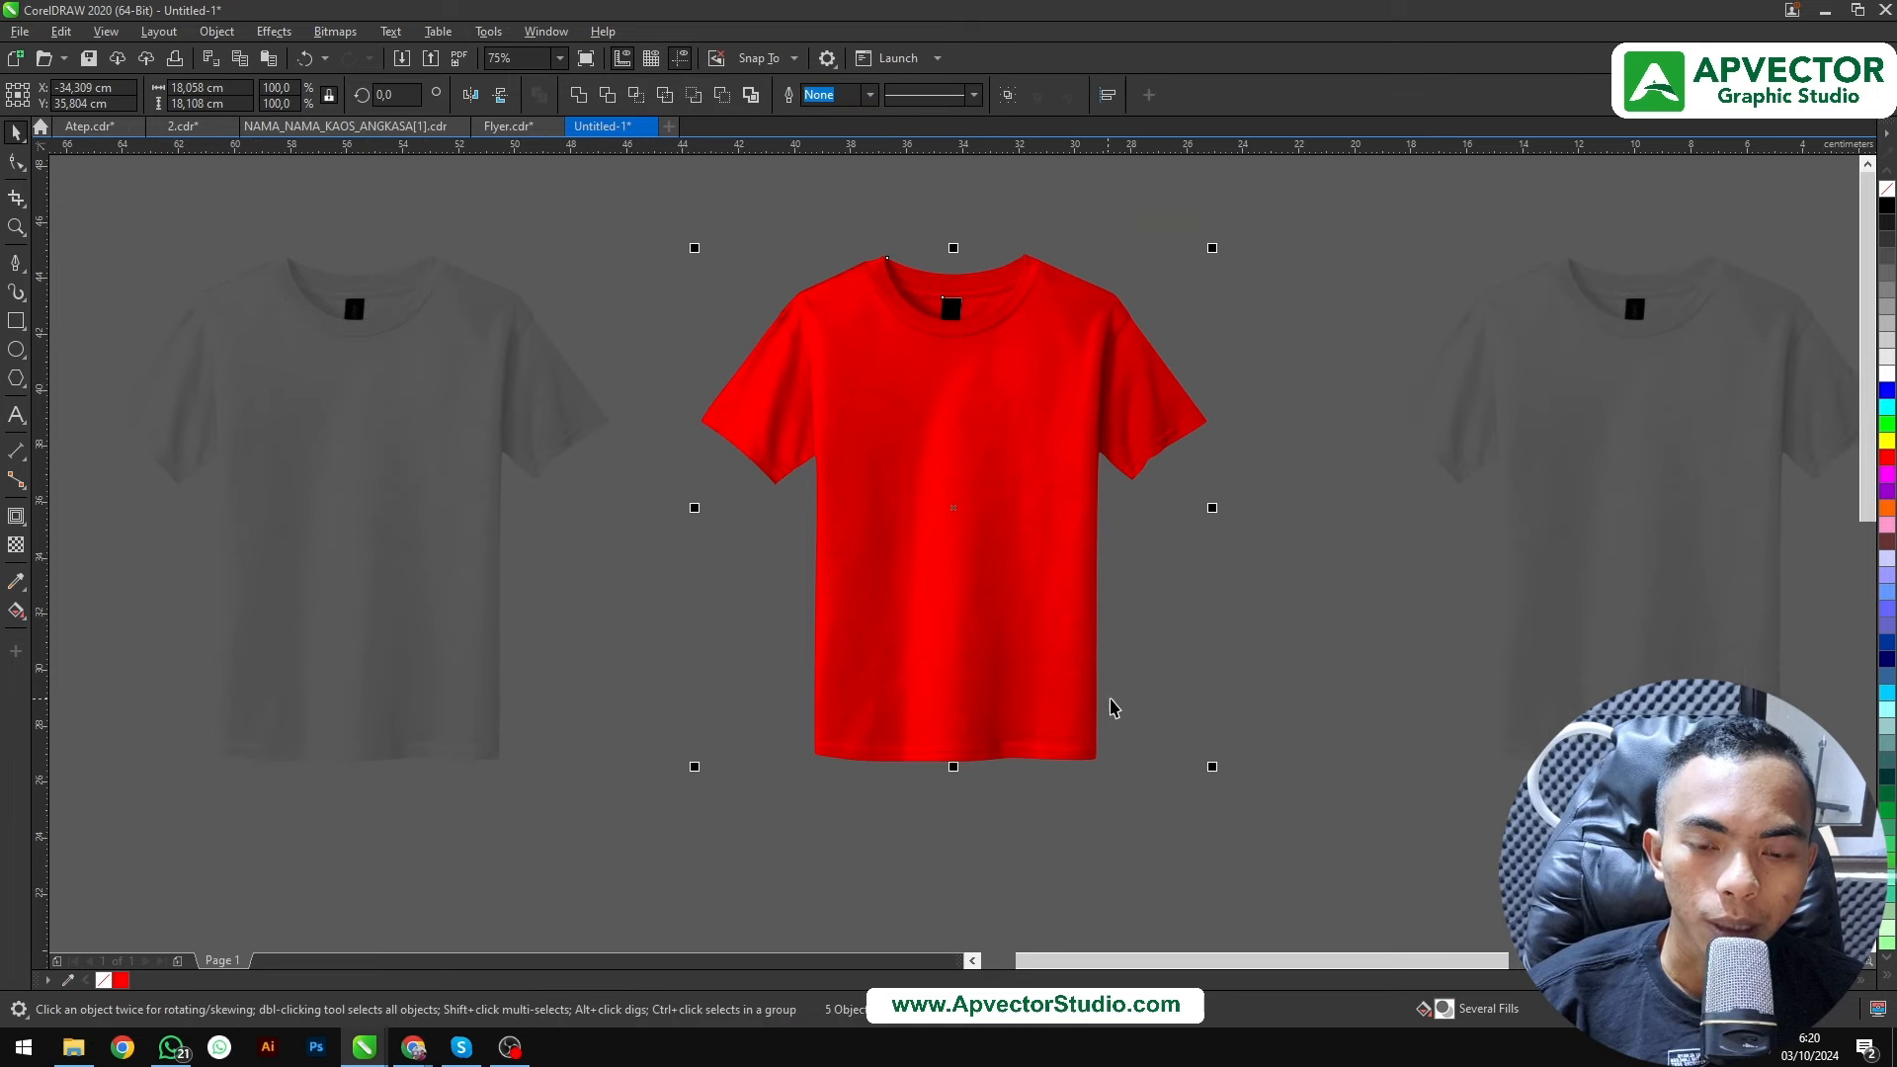
{"action": "left_click_drag", "start_coordinate": [824, 386], "coordinate": [886, 383]}
{"action": "key", "text": "z"}
{"action": "left_click_drag", "start_coordinate": [715, 230], "coordinate": [1336, 810]}
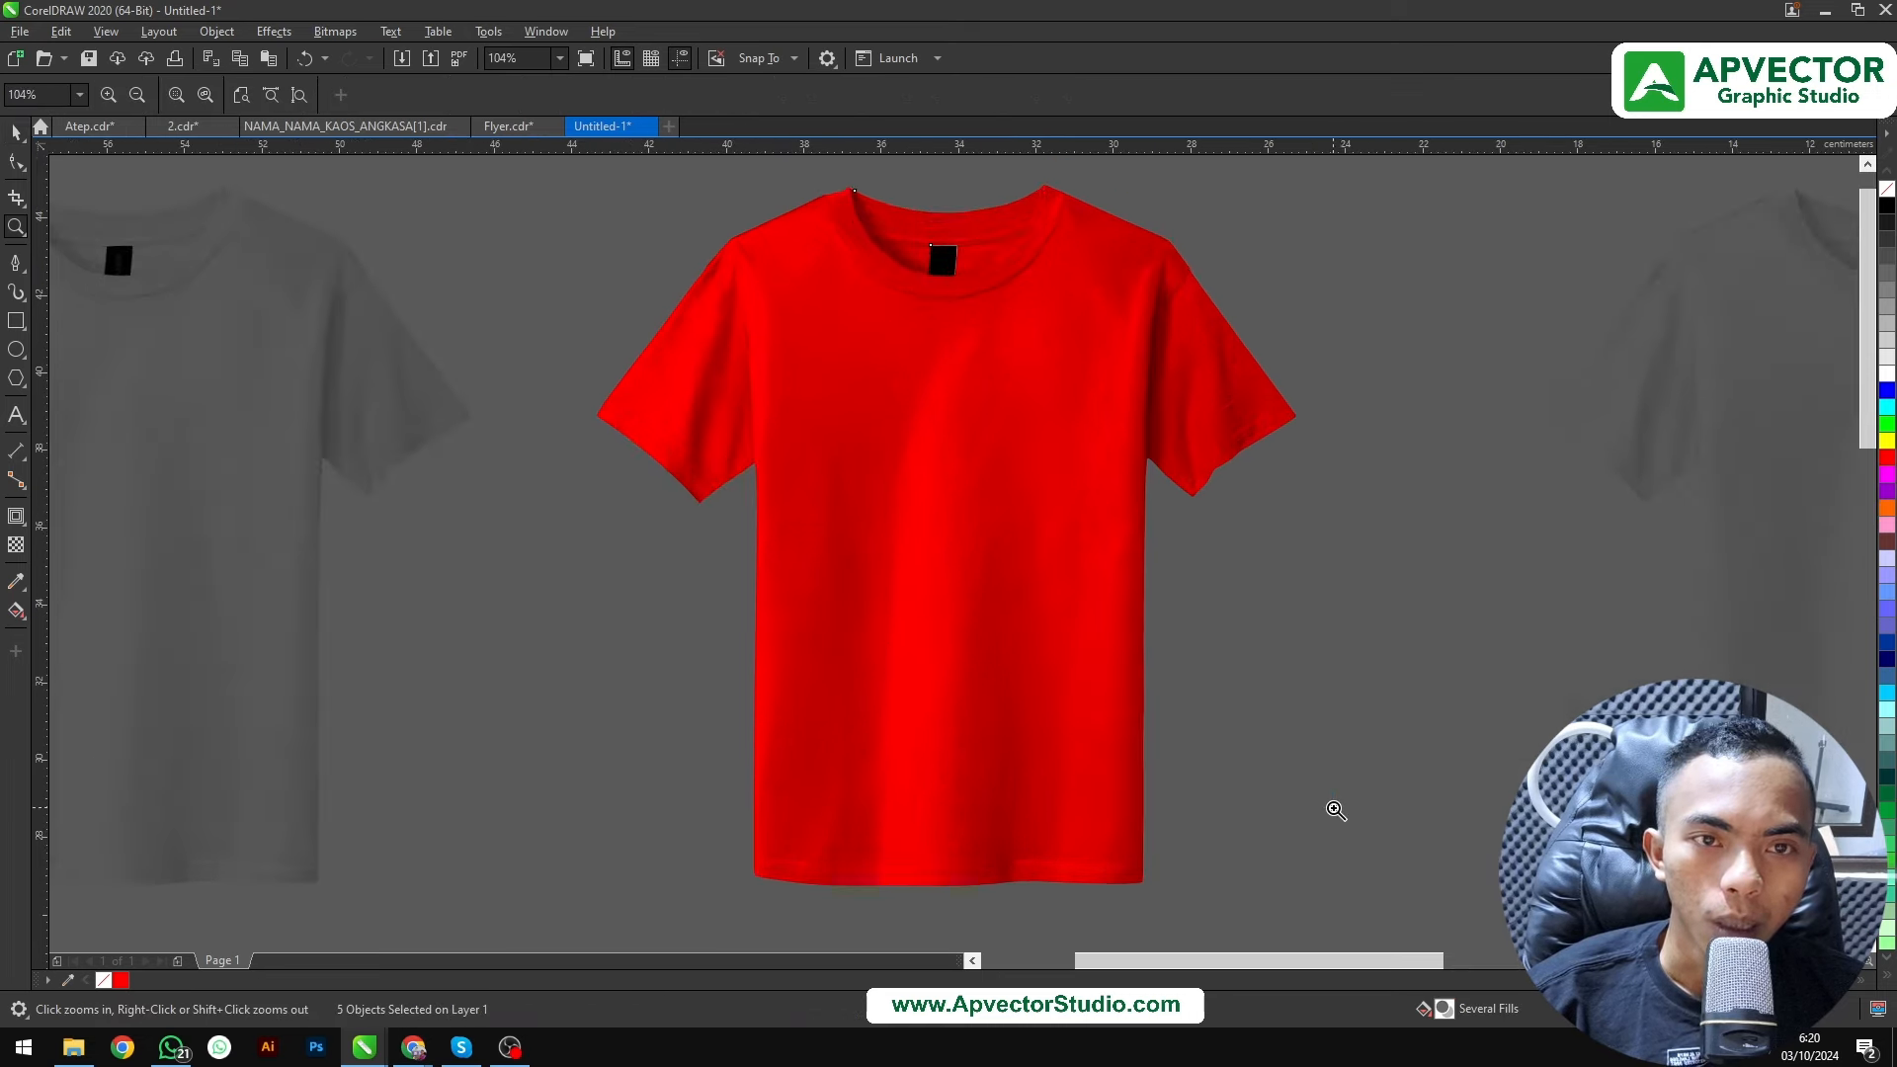
{"action": "left_click", "coordinate": [13, 135]}
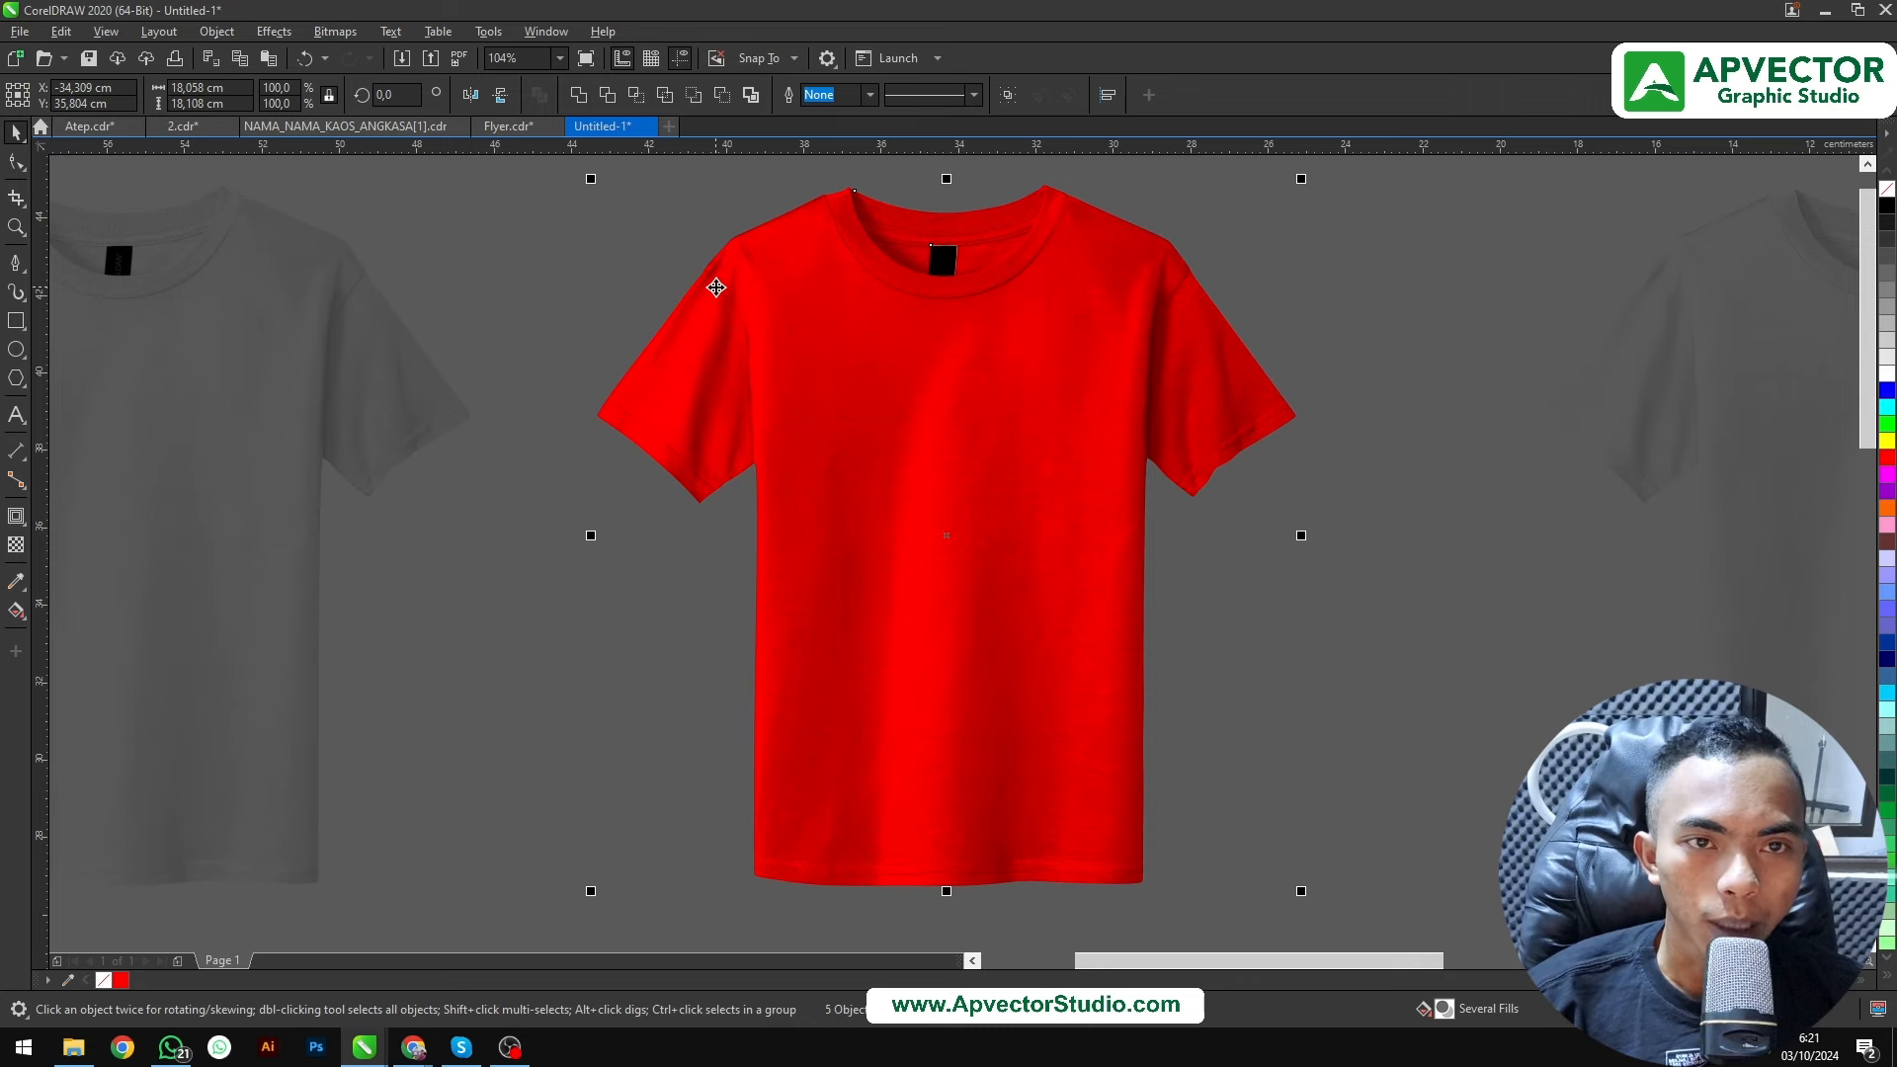
{"action": "scroll", "coordinate": [850, 370], "scroll_direction": "down", "scroll_amount": 3}
{"action": "left_click", "coordinate": [1012, 665]}
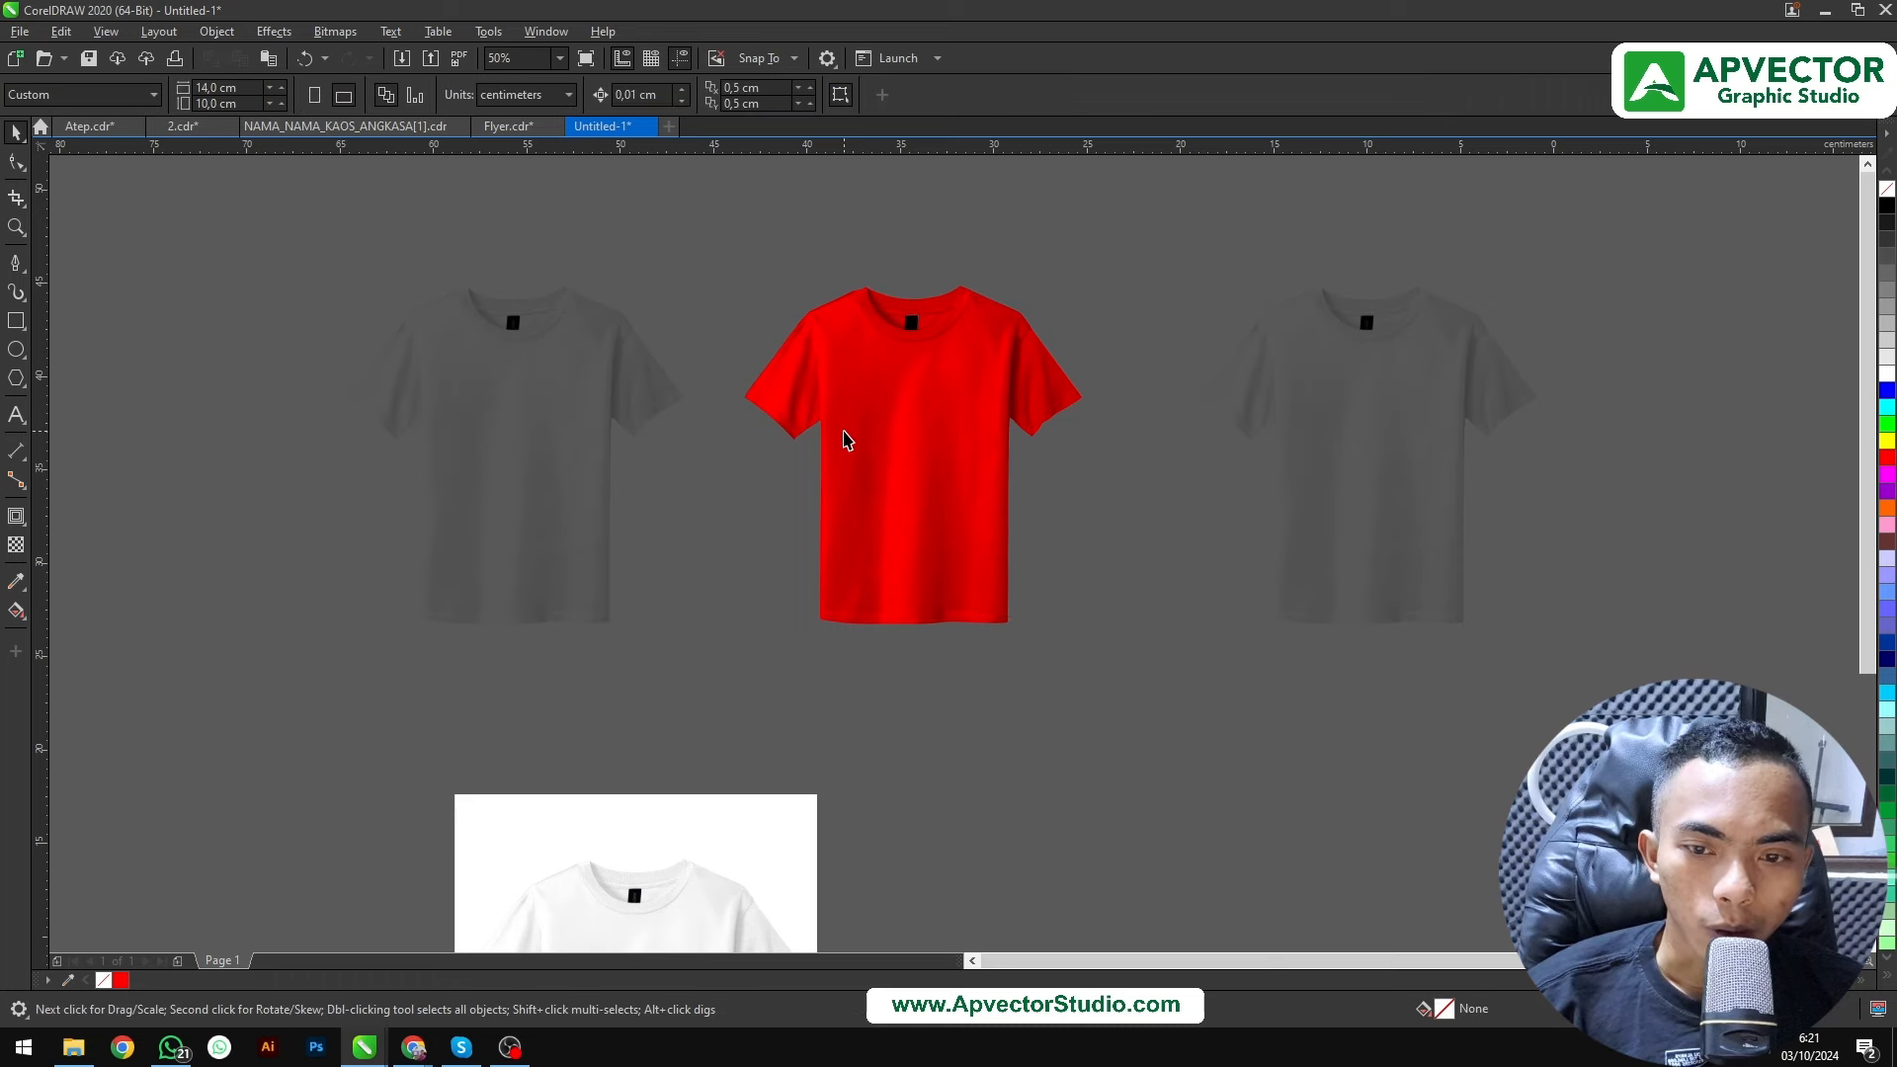
{"action": "scroll", "coordinate": [847, 440], "scroll_direction": "up", "scroll_amount": 2}
{"action": "scroll", "coordinate": [856, 435], "scroll_direction": "down", "scroll_amount": 2}
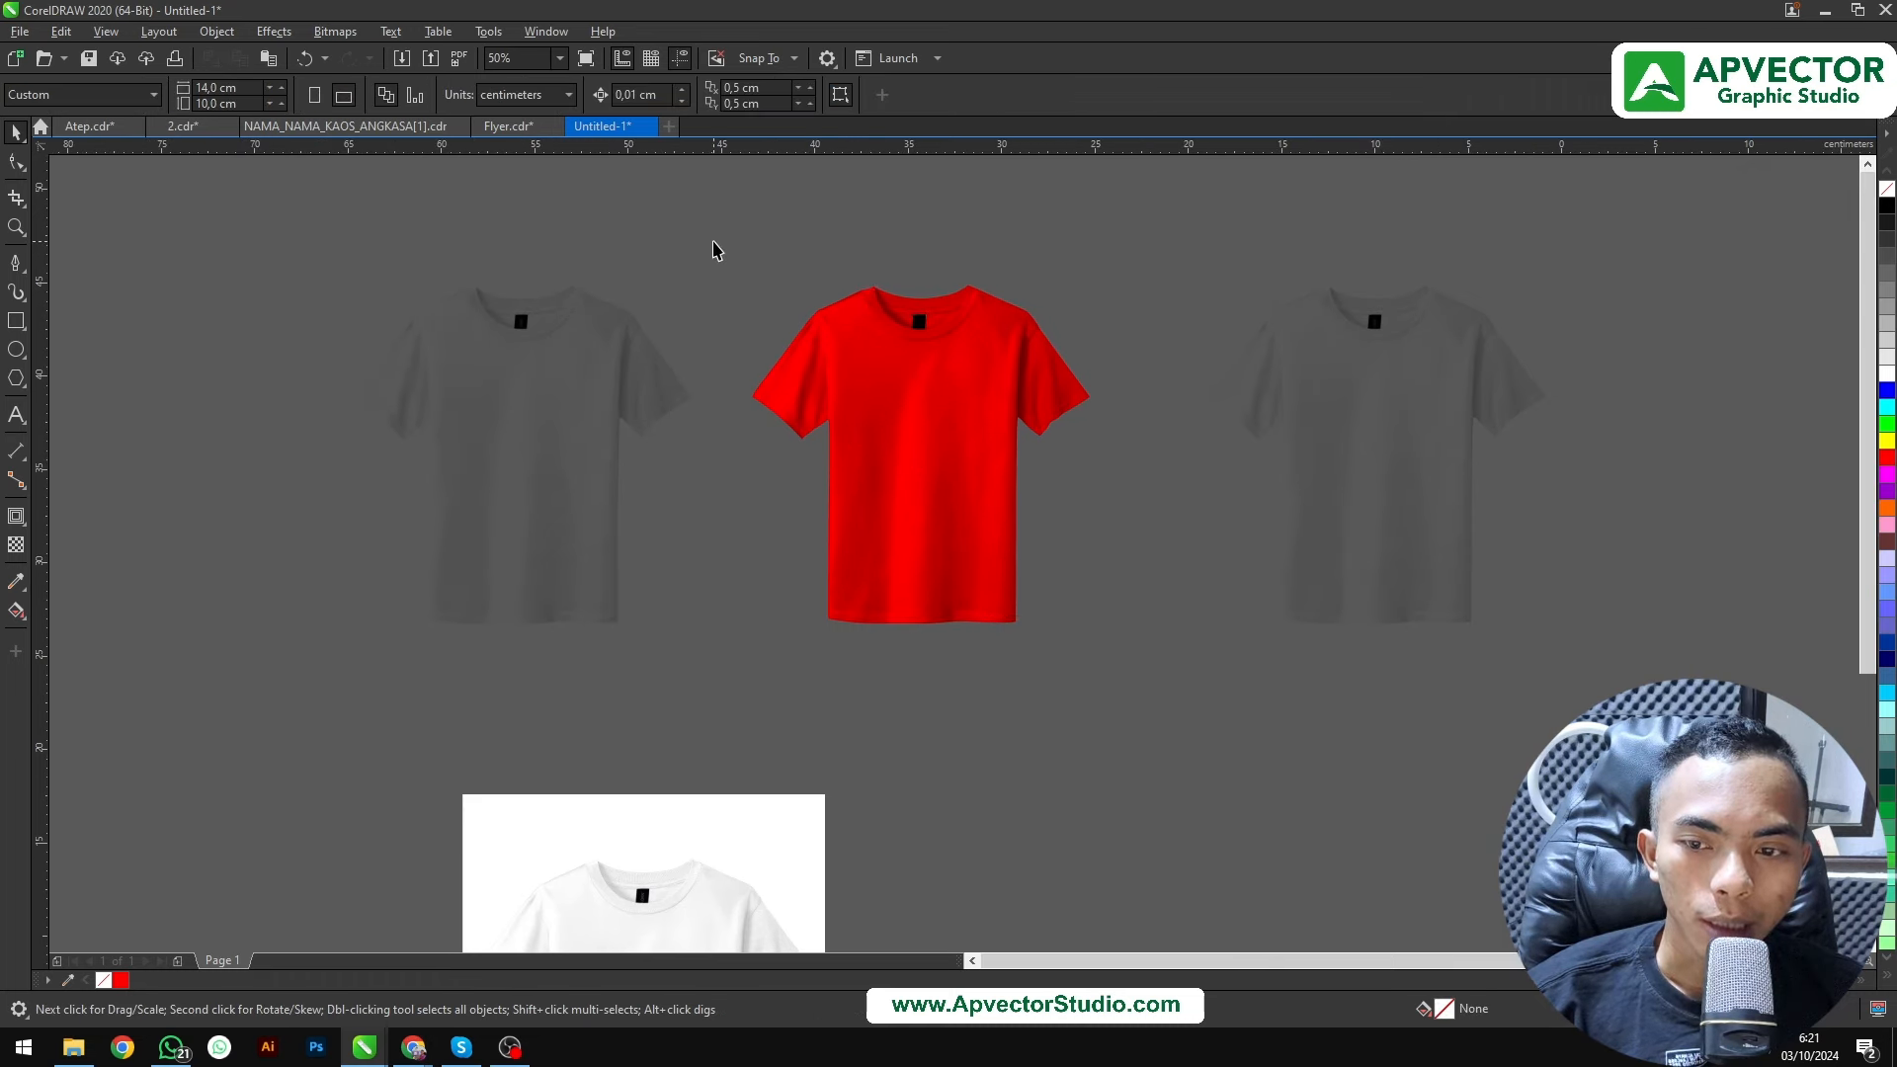
Move the whole red shirt stack, including its neck label, slightly to the right
{"action": "left_click_drag", "start_coordinate": [713, 249], "coordinate": [1192, 694]}
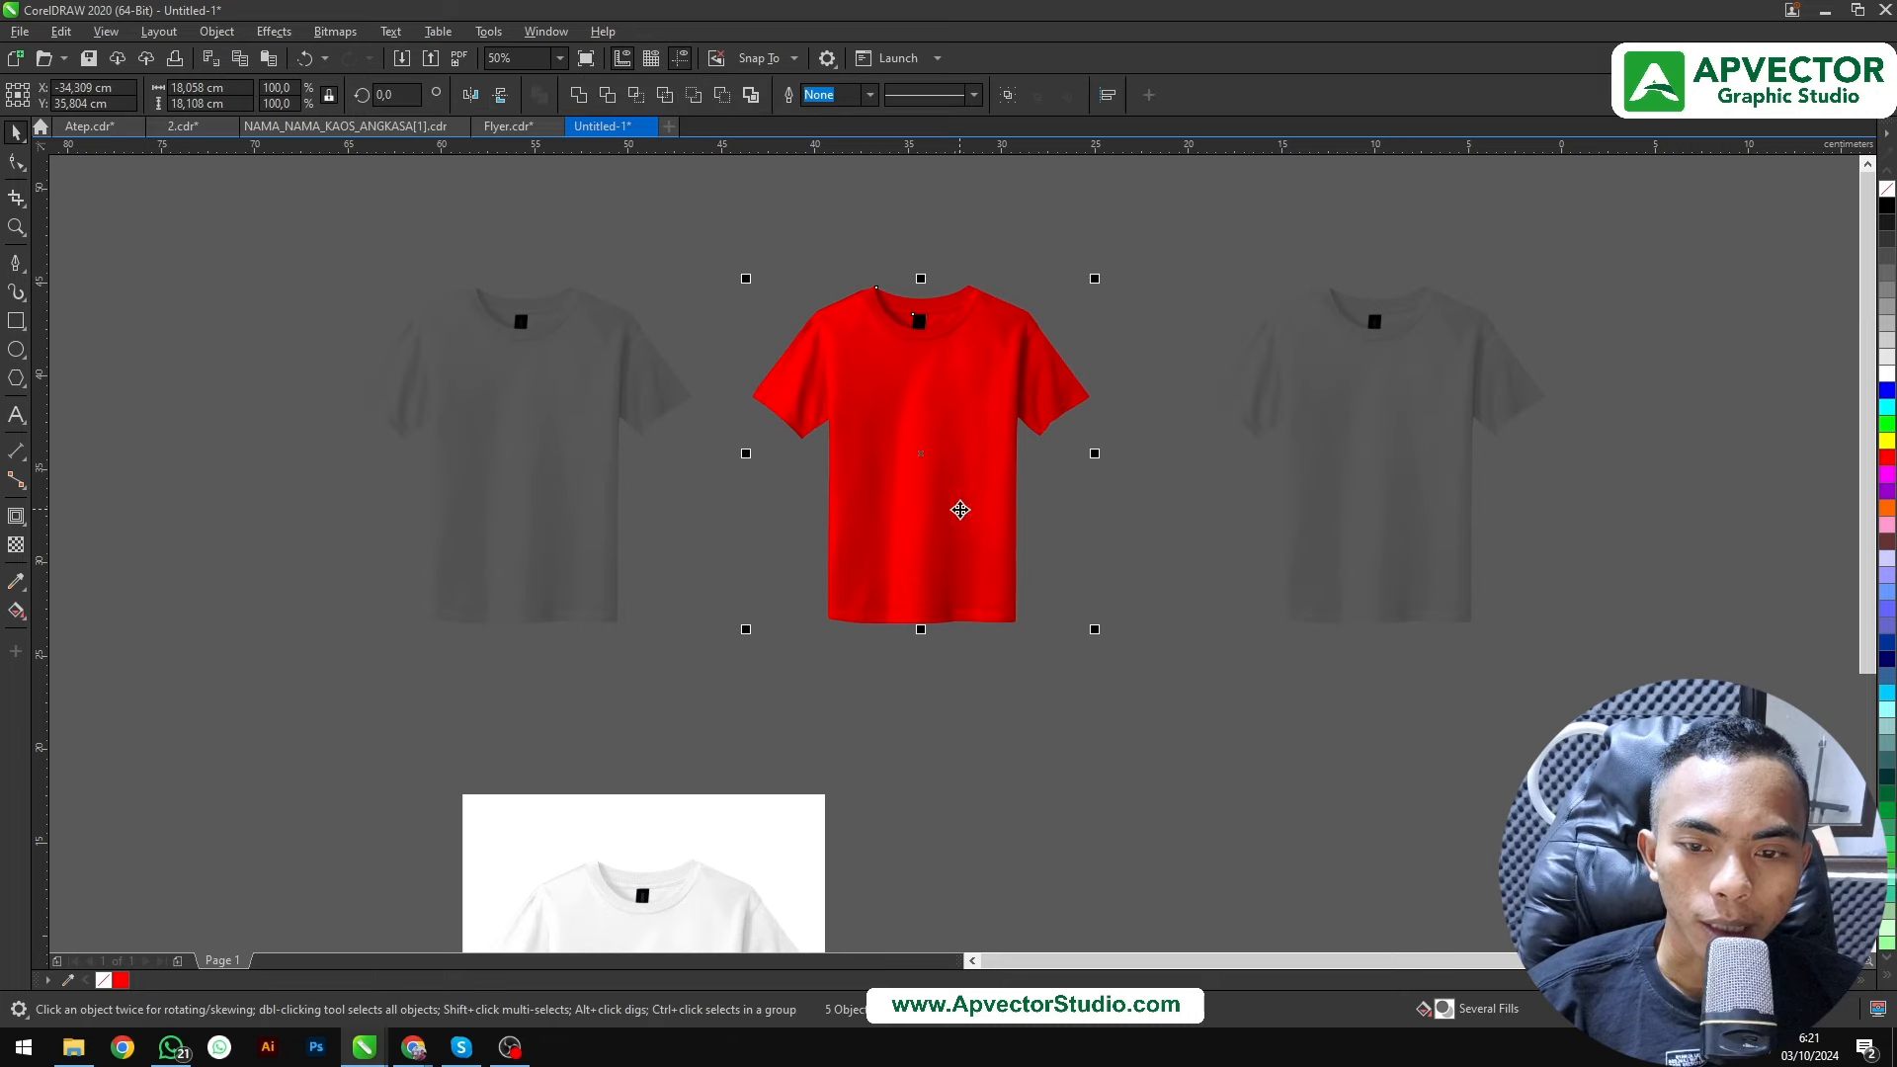
{"action": "left_click_drag", "start_coordinate": [958, 509], "coordinate": [990, 499]}
{"action": "scroll", "coordinate": [998, 474], "scroll_direction": "up", "scroll_amount": 2}
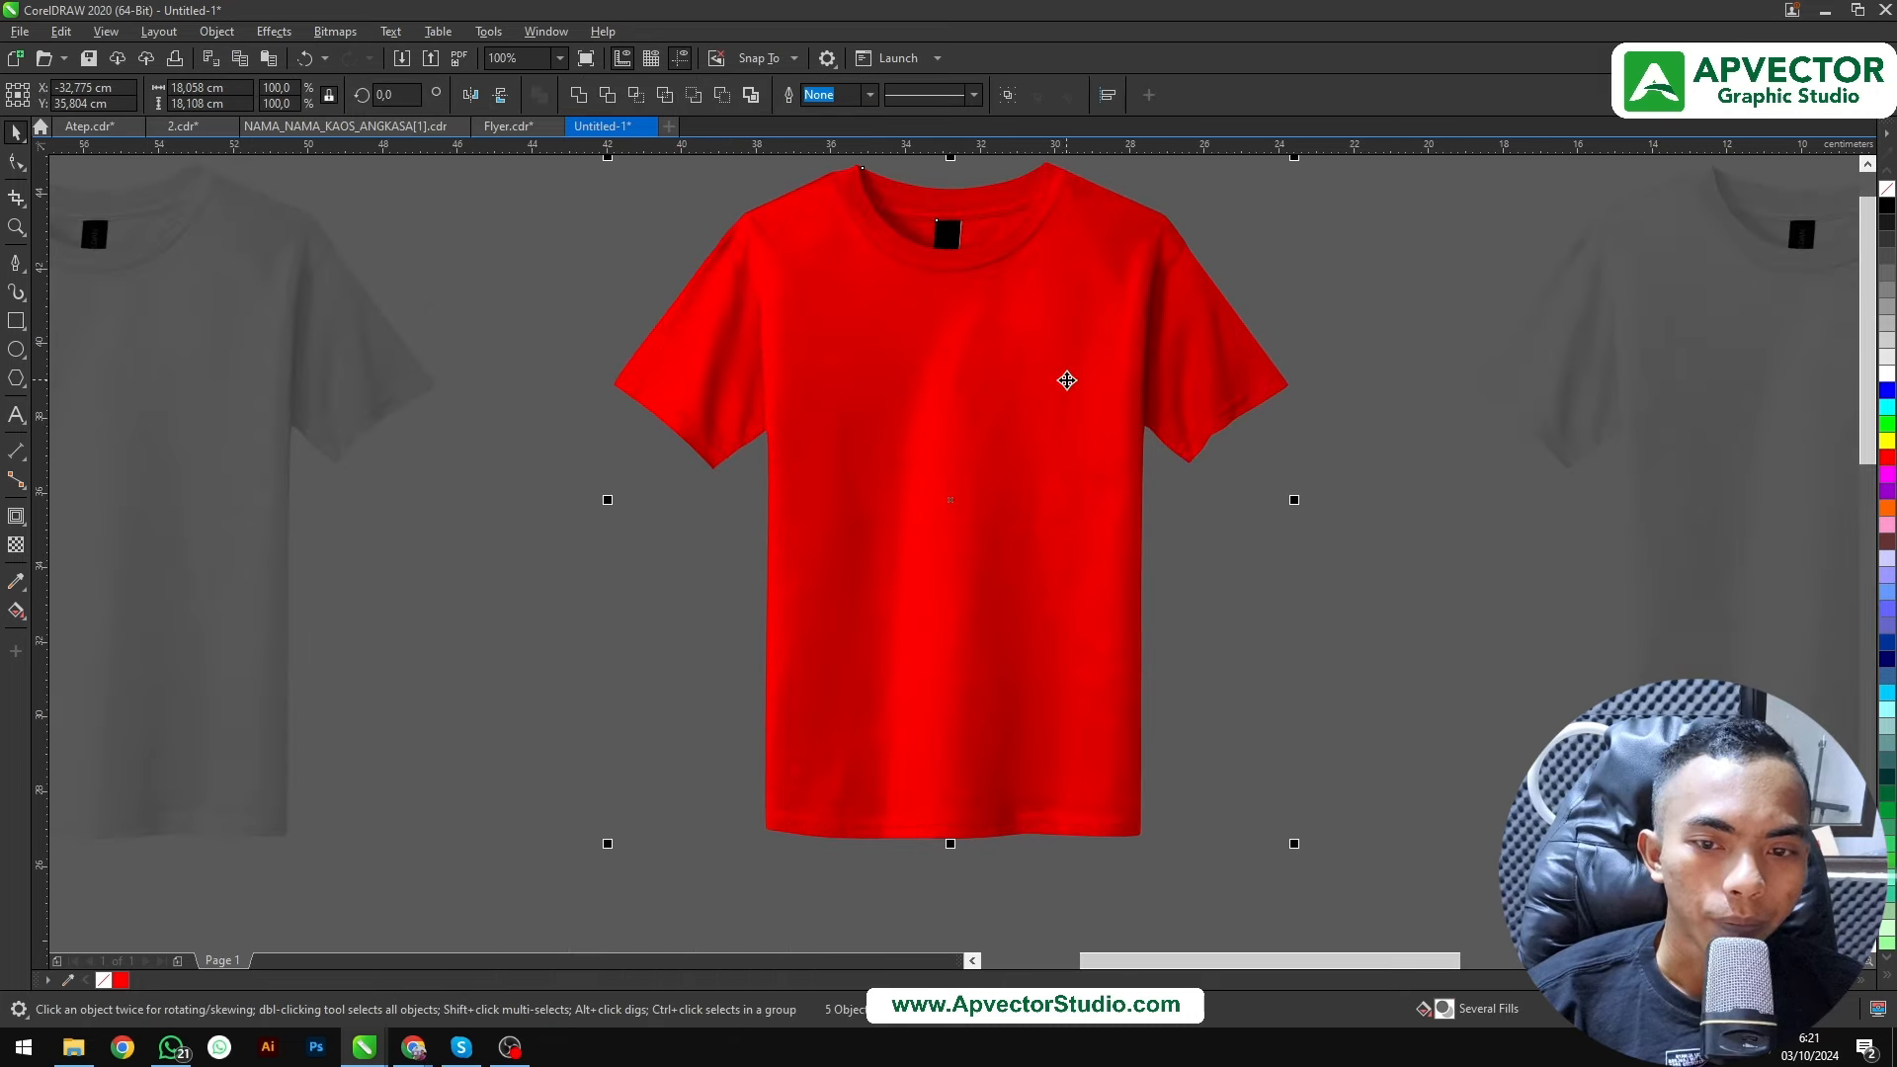
{"action": "scroll", "coordinate": [1067, 380], "scroll_direction": "down", "scroll_amount": 2}
{"action": "key", "text": "Escape"}
Bring the black neck label bitmap of the red shirt to the front of the page
{"action": "scroll", "coordinate": [1022, 356], "scroll_direction": "up", "scroll_amount": 4}
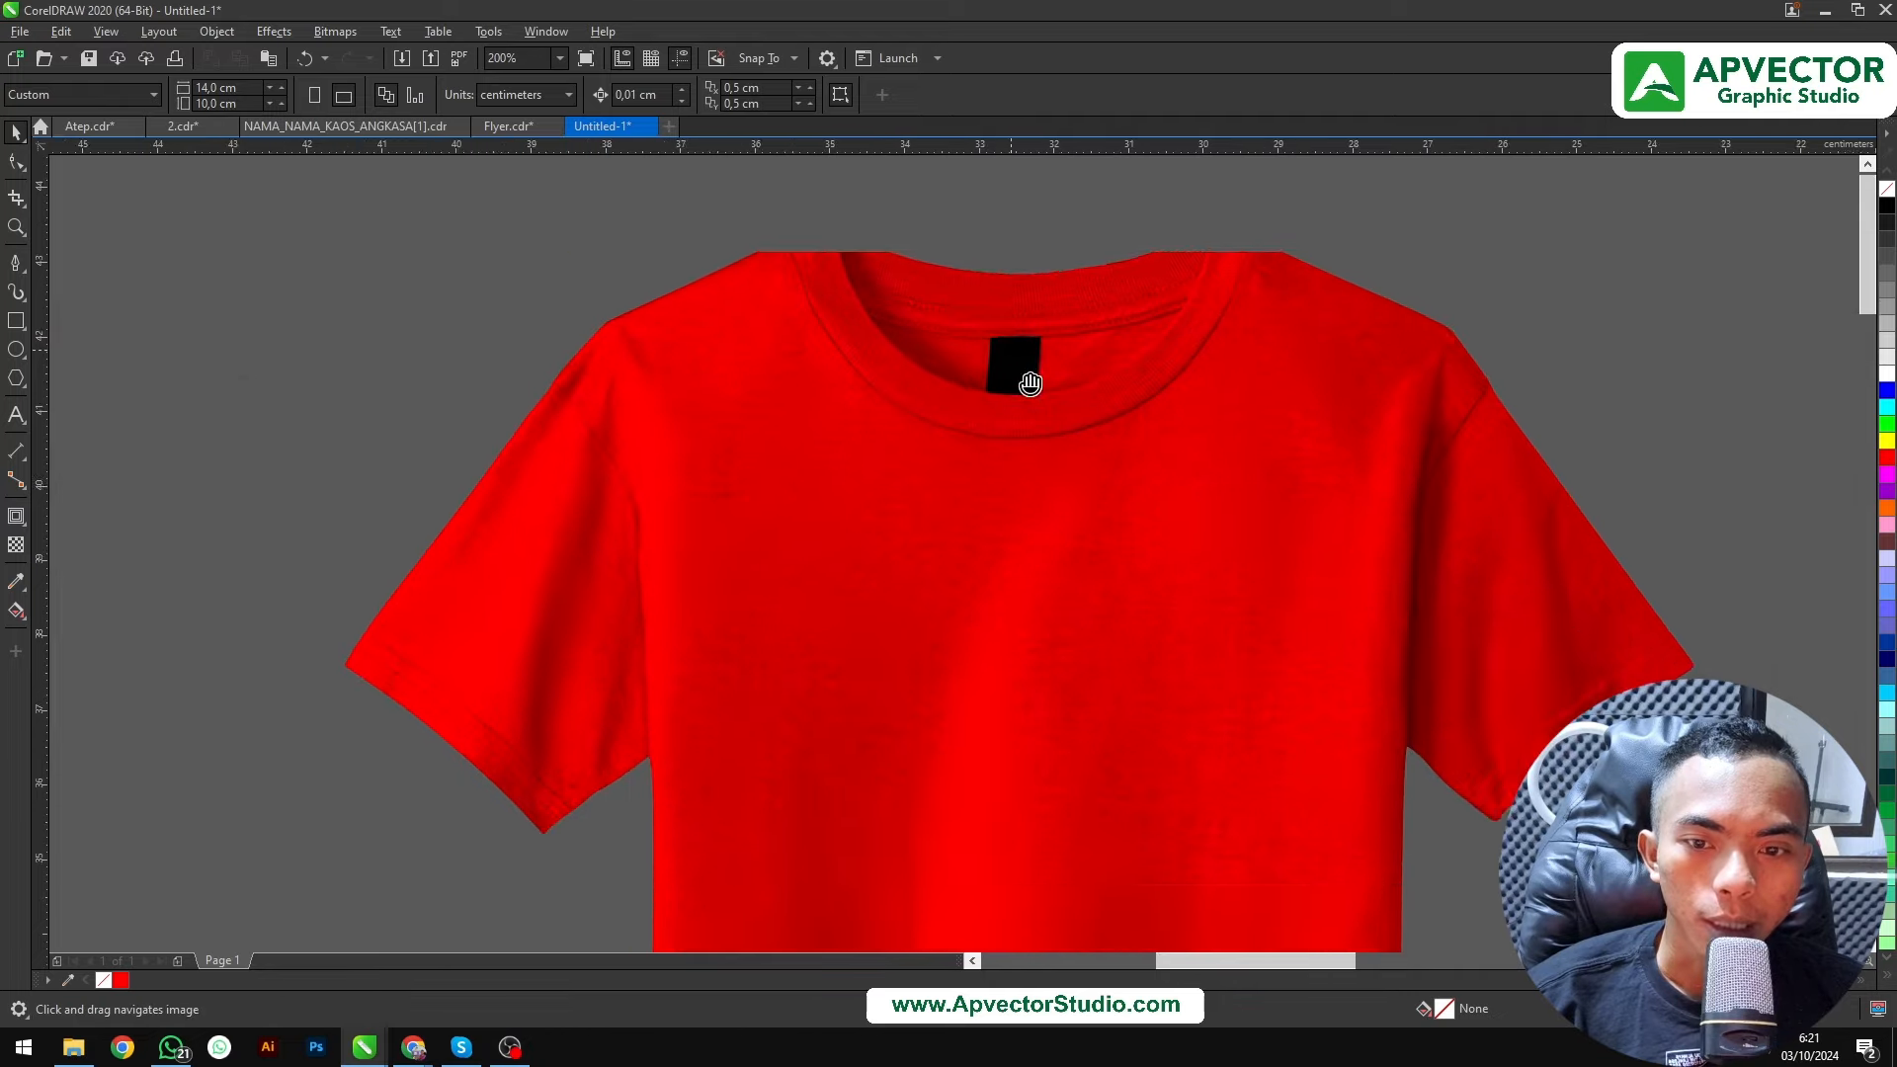
{"action": "left_click_drag", "start_coordinate": [1031, 383], "coordinate": [1071, 451]}
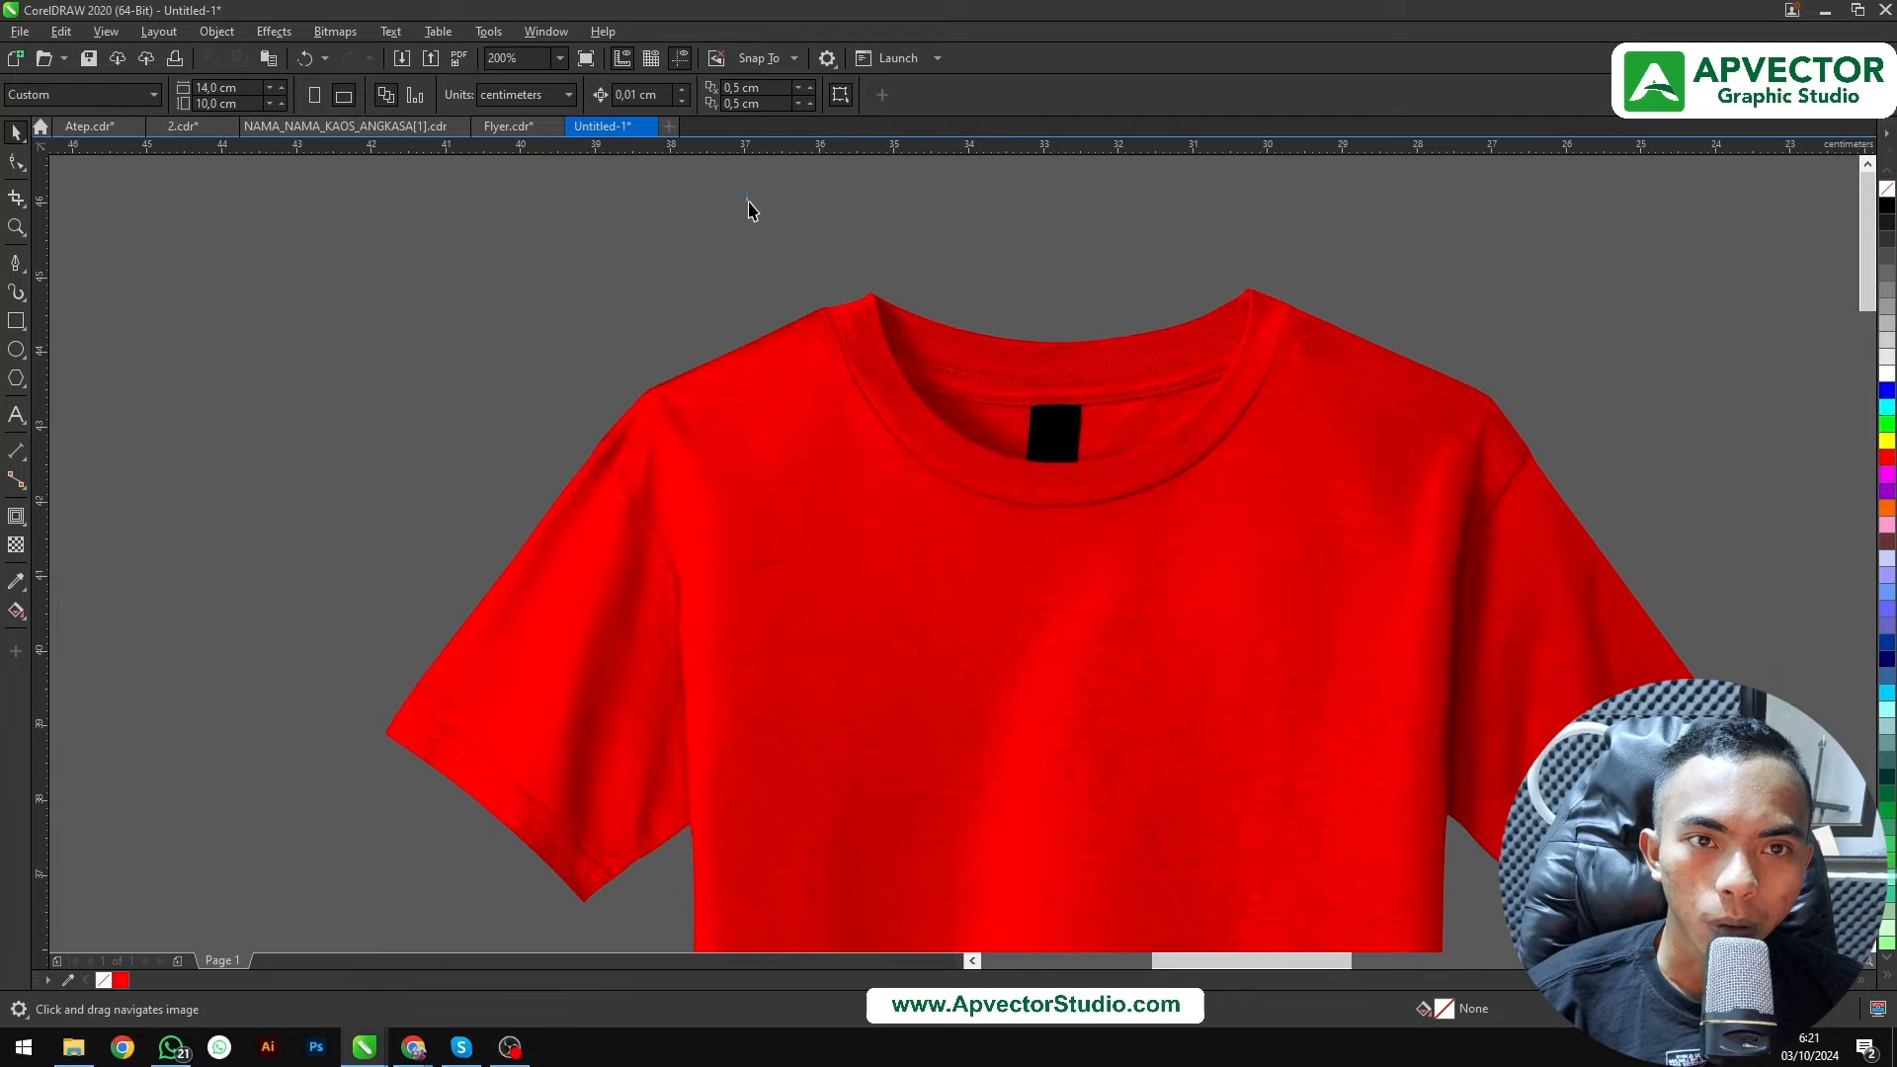
{"action": "left_click_drag", "start_coordinate": [777, 235], "coordinate": [1369, 577]}
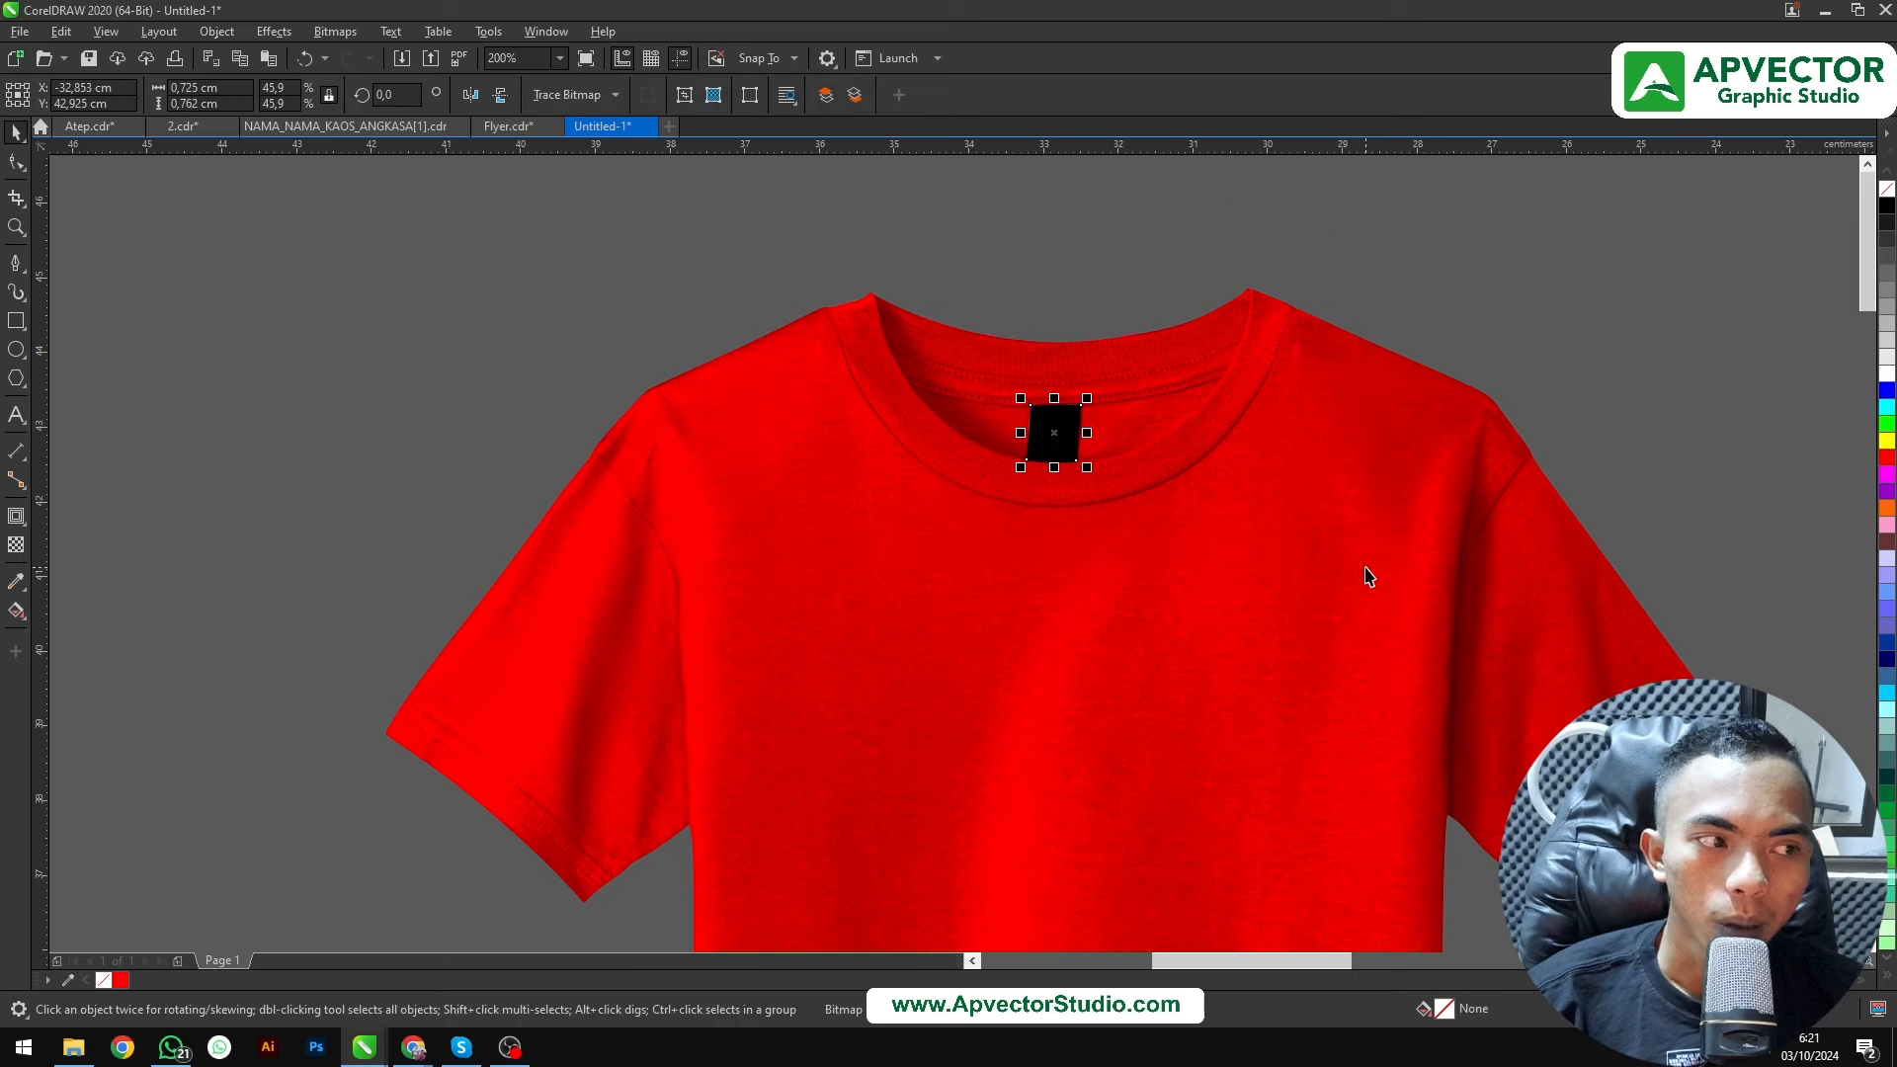
{"action": "right_click", "coordinate": [1054, 441]}
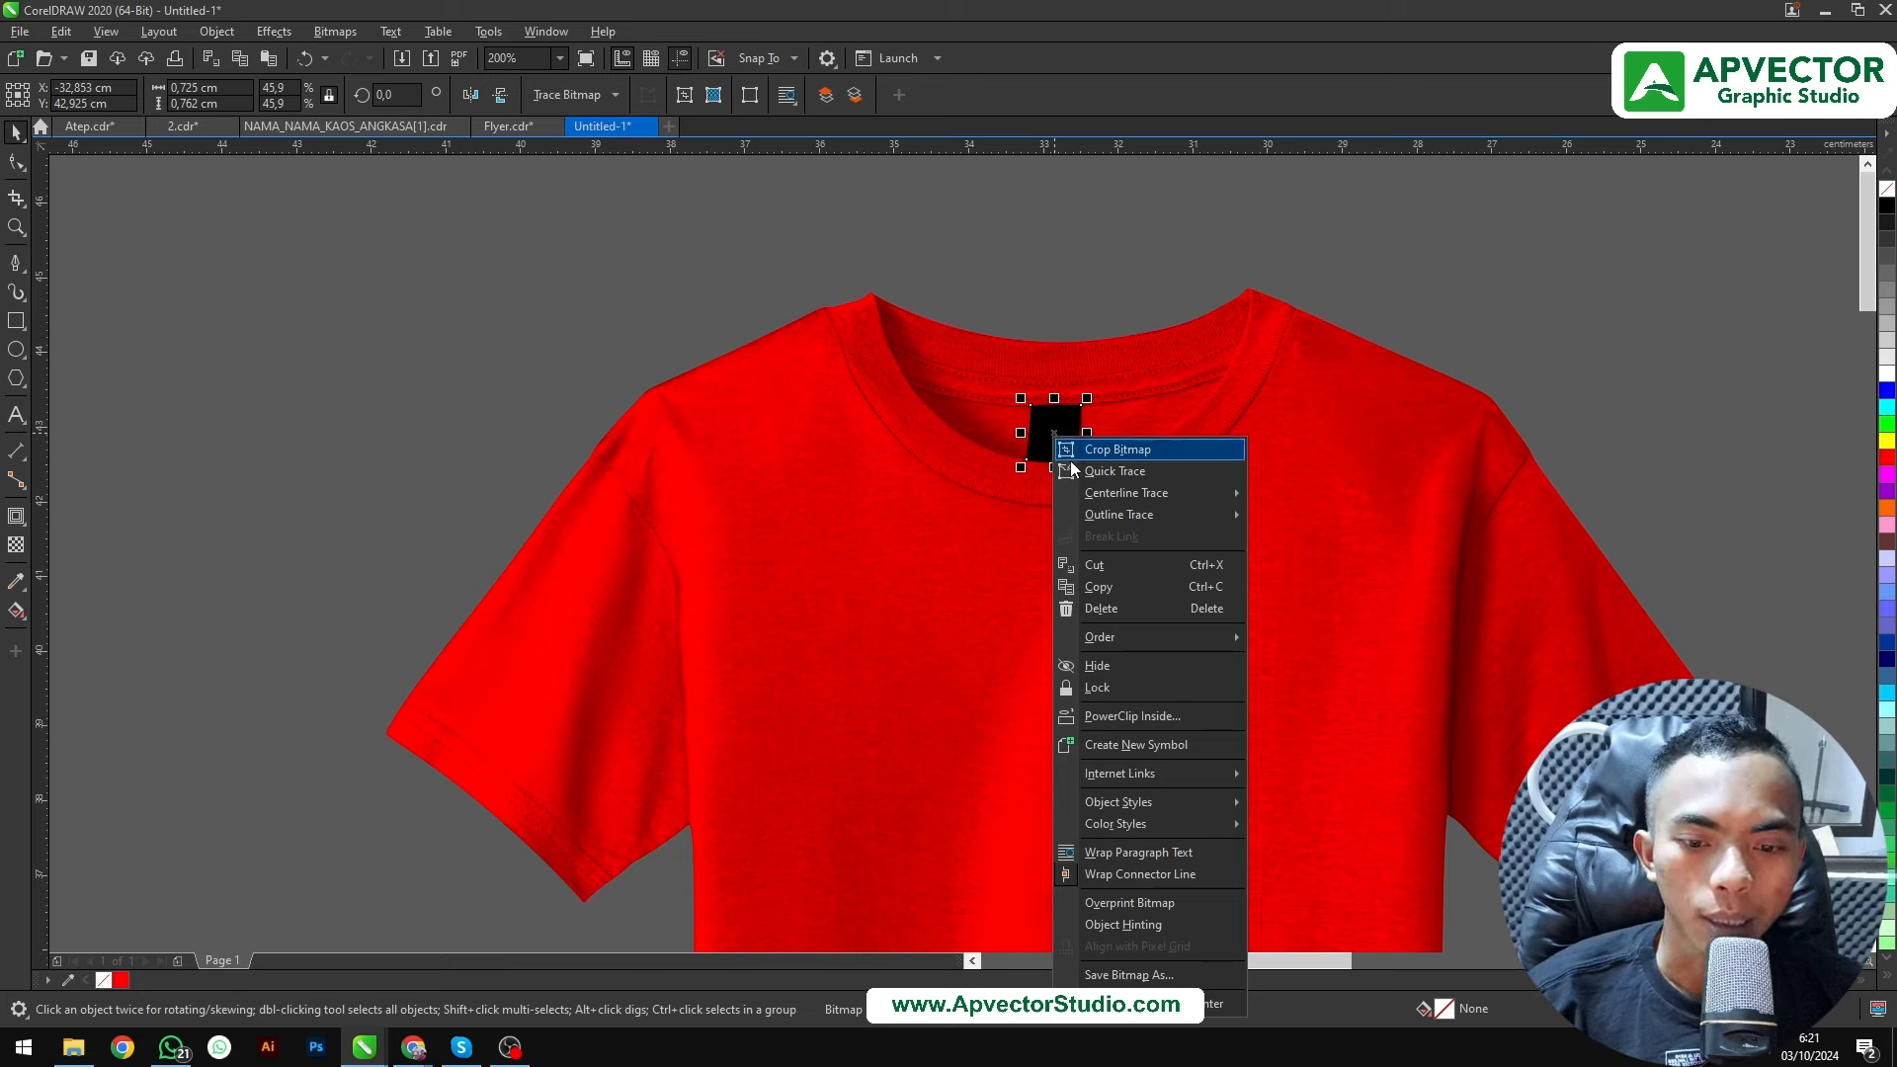
{"action": "mouse_move", "coordinate": [1153, 641]}
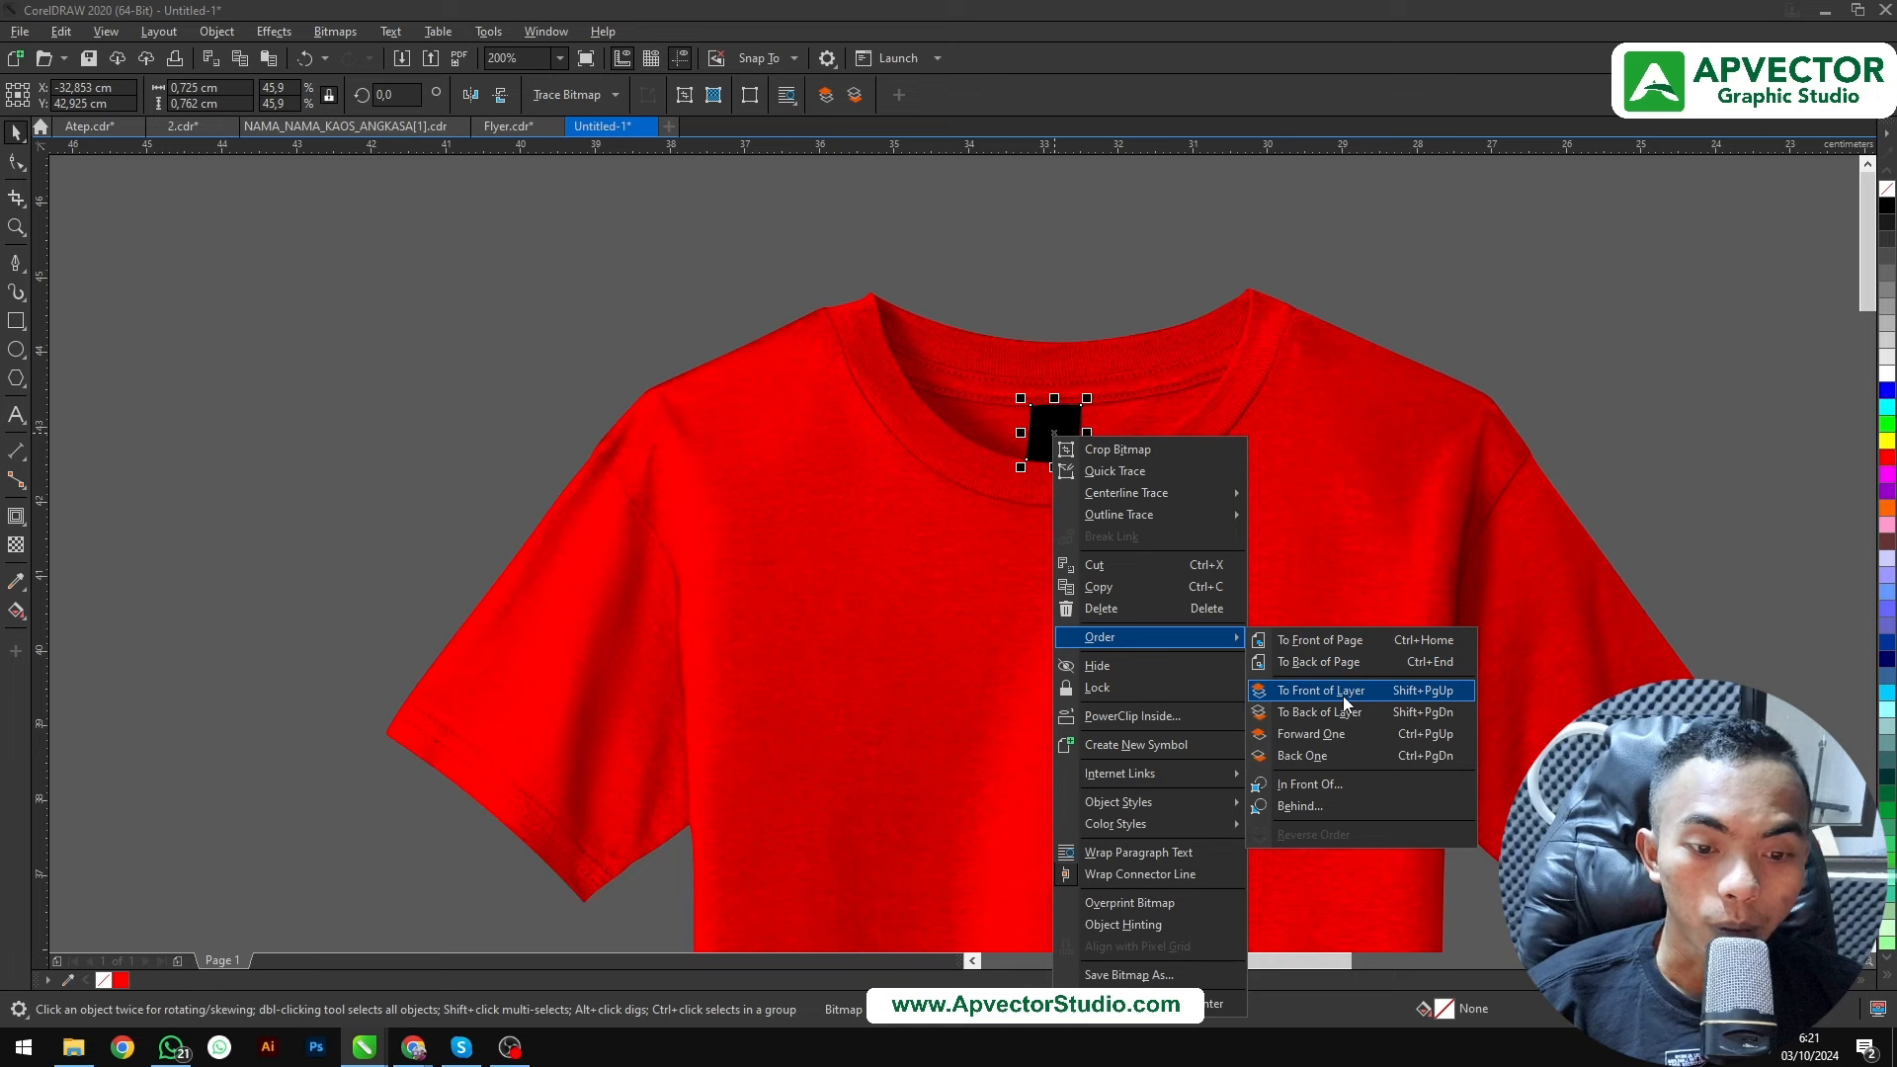
{"action": "left_click", "coordinate": [1348, 642]}
{"action": "left_click", "coordinate": [978, 261]}
{"action": "scroll", "coordinate": [1033, 424], "scroll_direction": "up", "scroll_amount": 2}
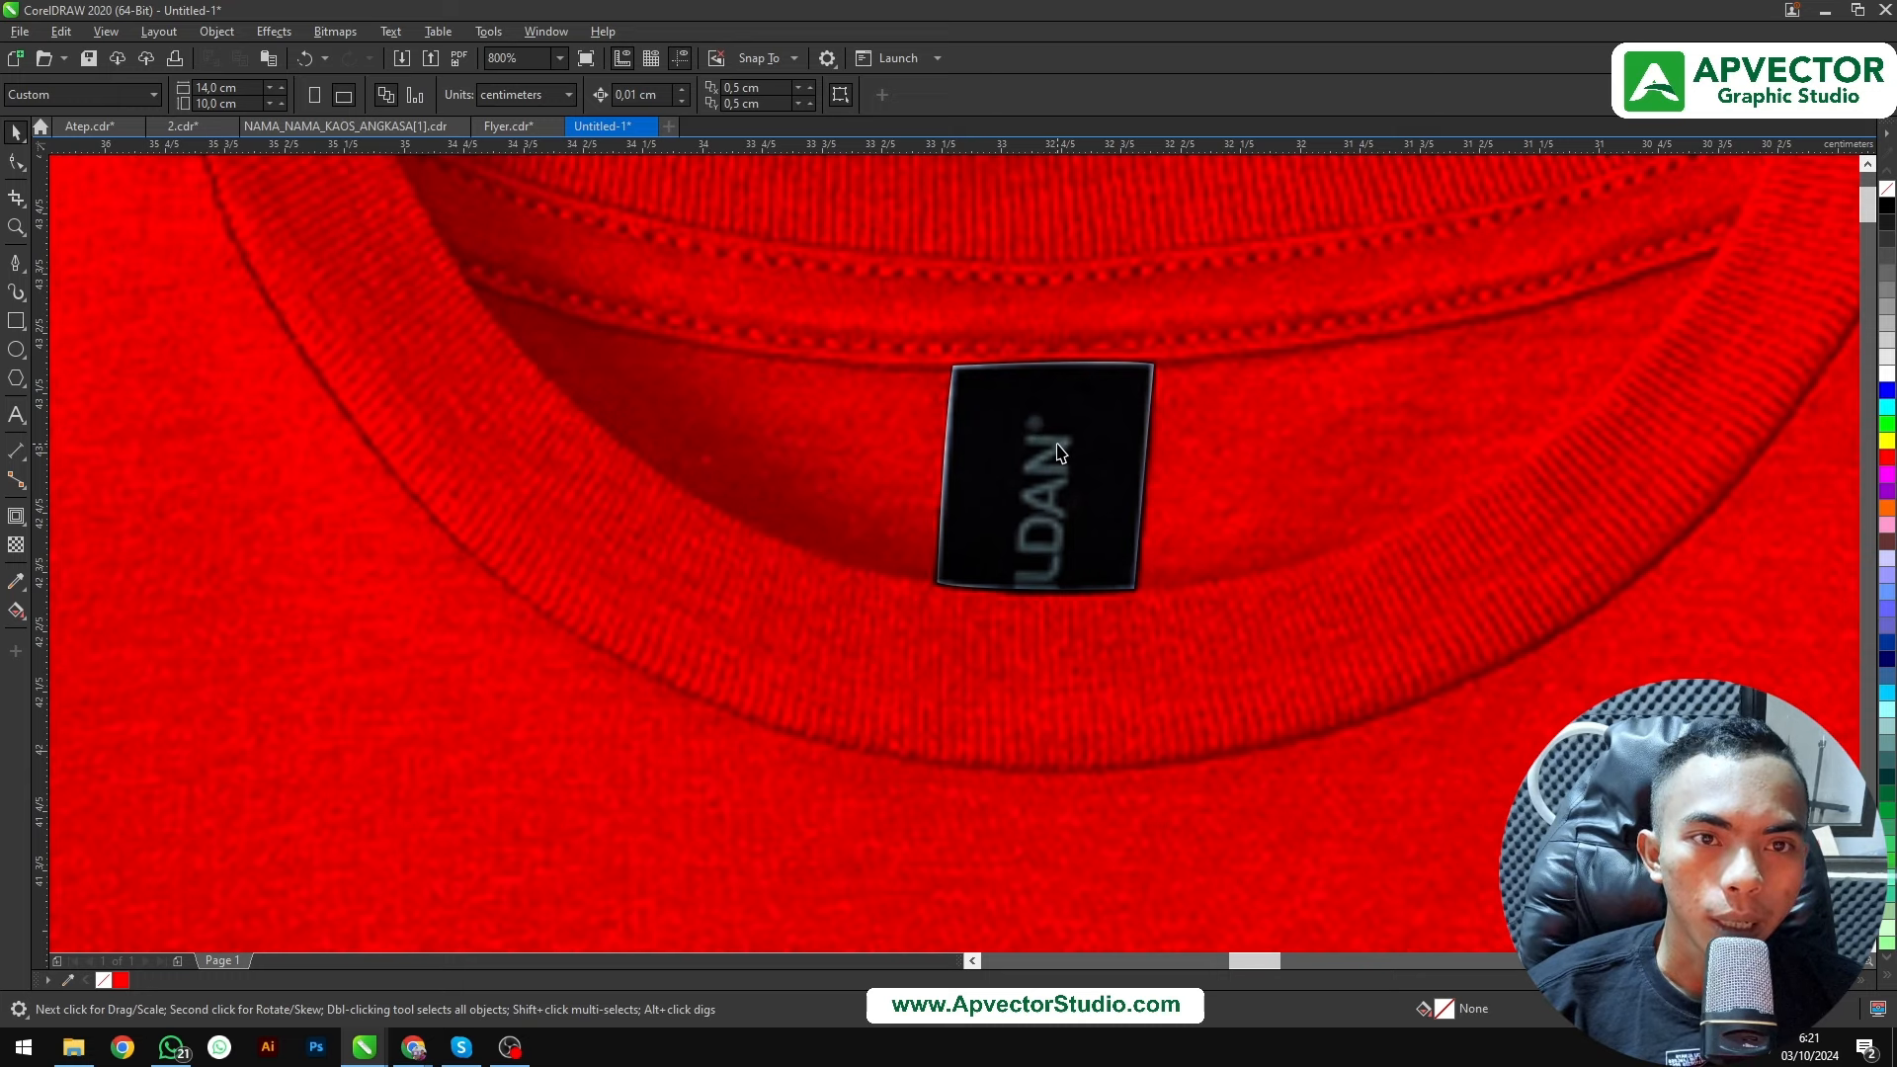
Group the red shirt shape, its stacked Multiply bitmaps and the neck label
{"action": "scroll", "coordinate": [1060, 453], "scroll_direction": "down", "scroll_amount": 5}
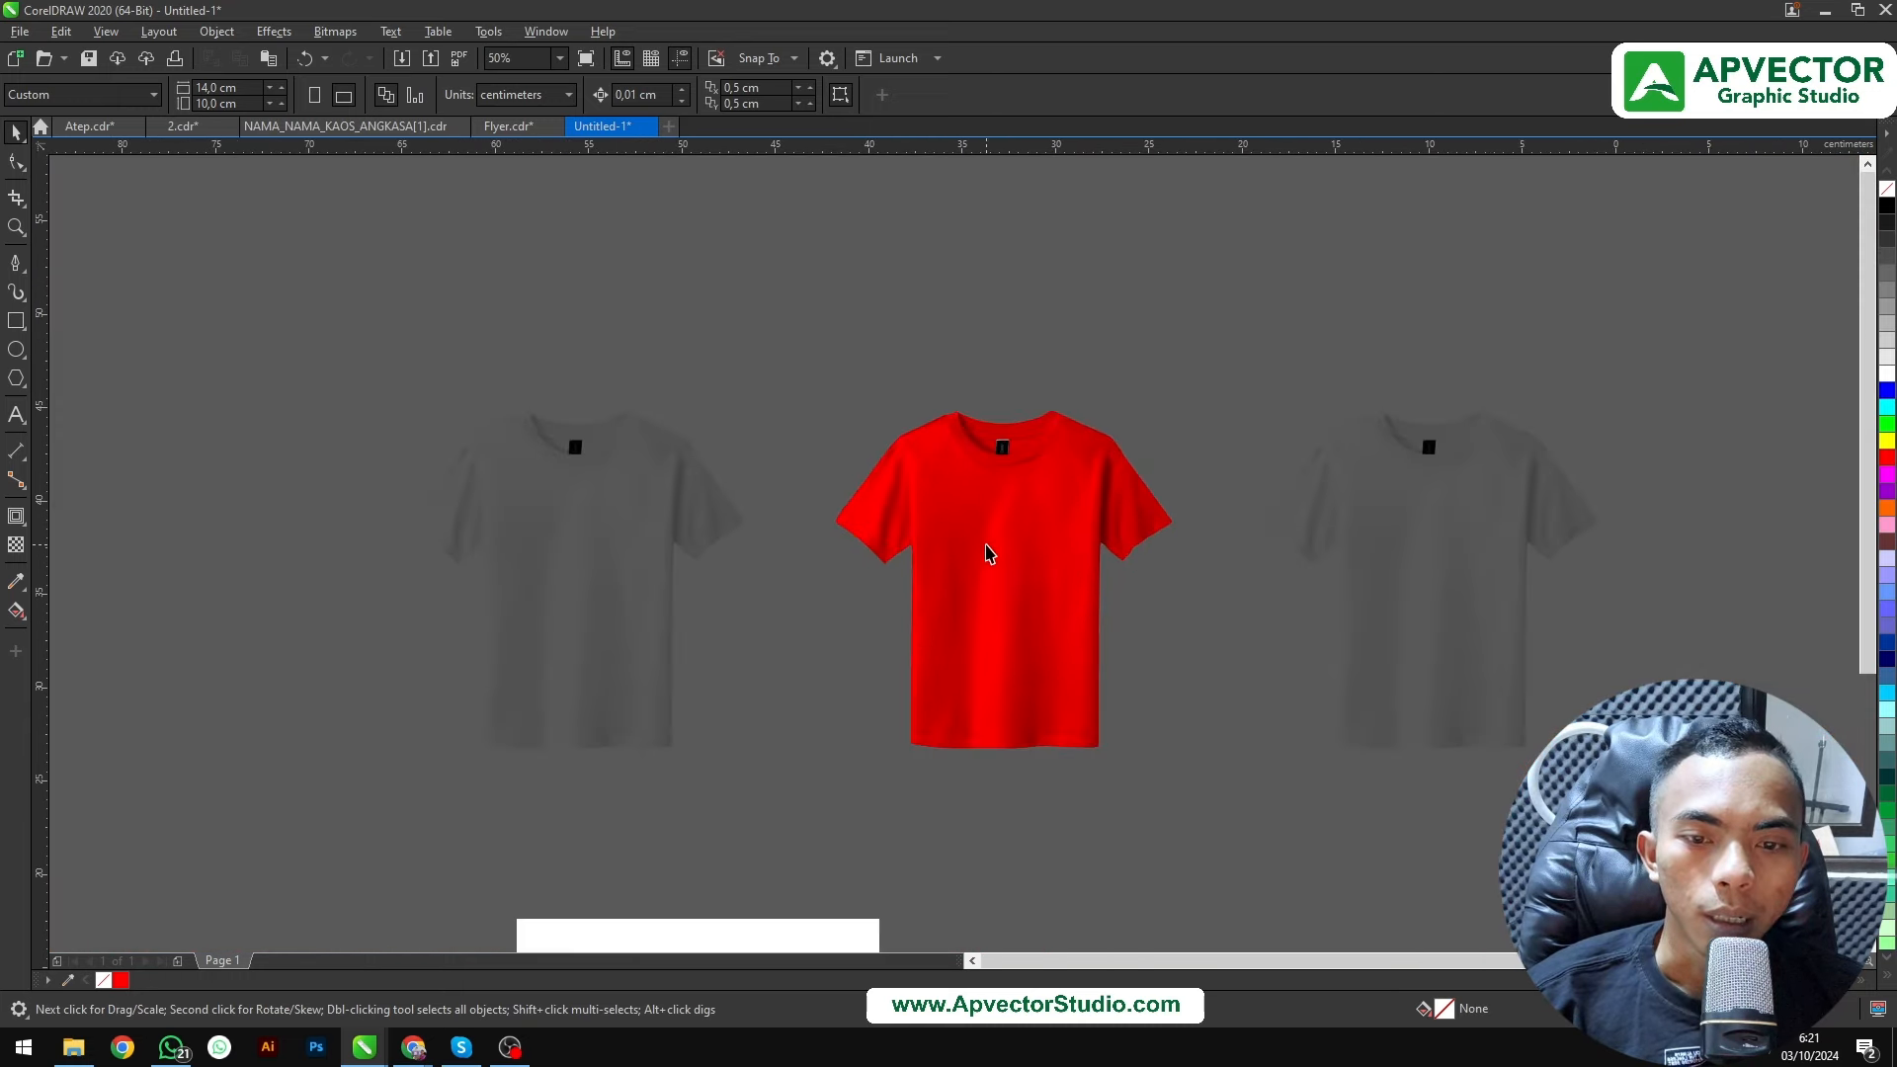
{"action": "scroll", "coordinate": [989, 553], "scroll_direction": "up", "scroll_amount": 1}
{"action": "key", "text": "z"}
{"action": "left_click_drag", "start_coordinate": [550, 208], "coordinate": [1428, 933]}
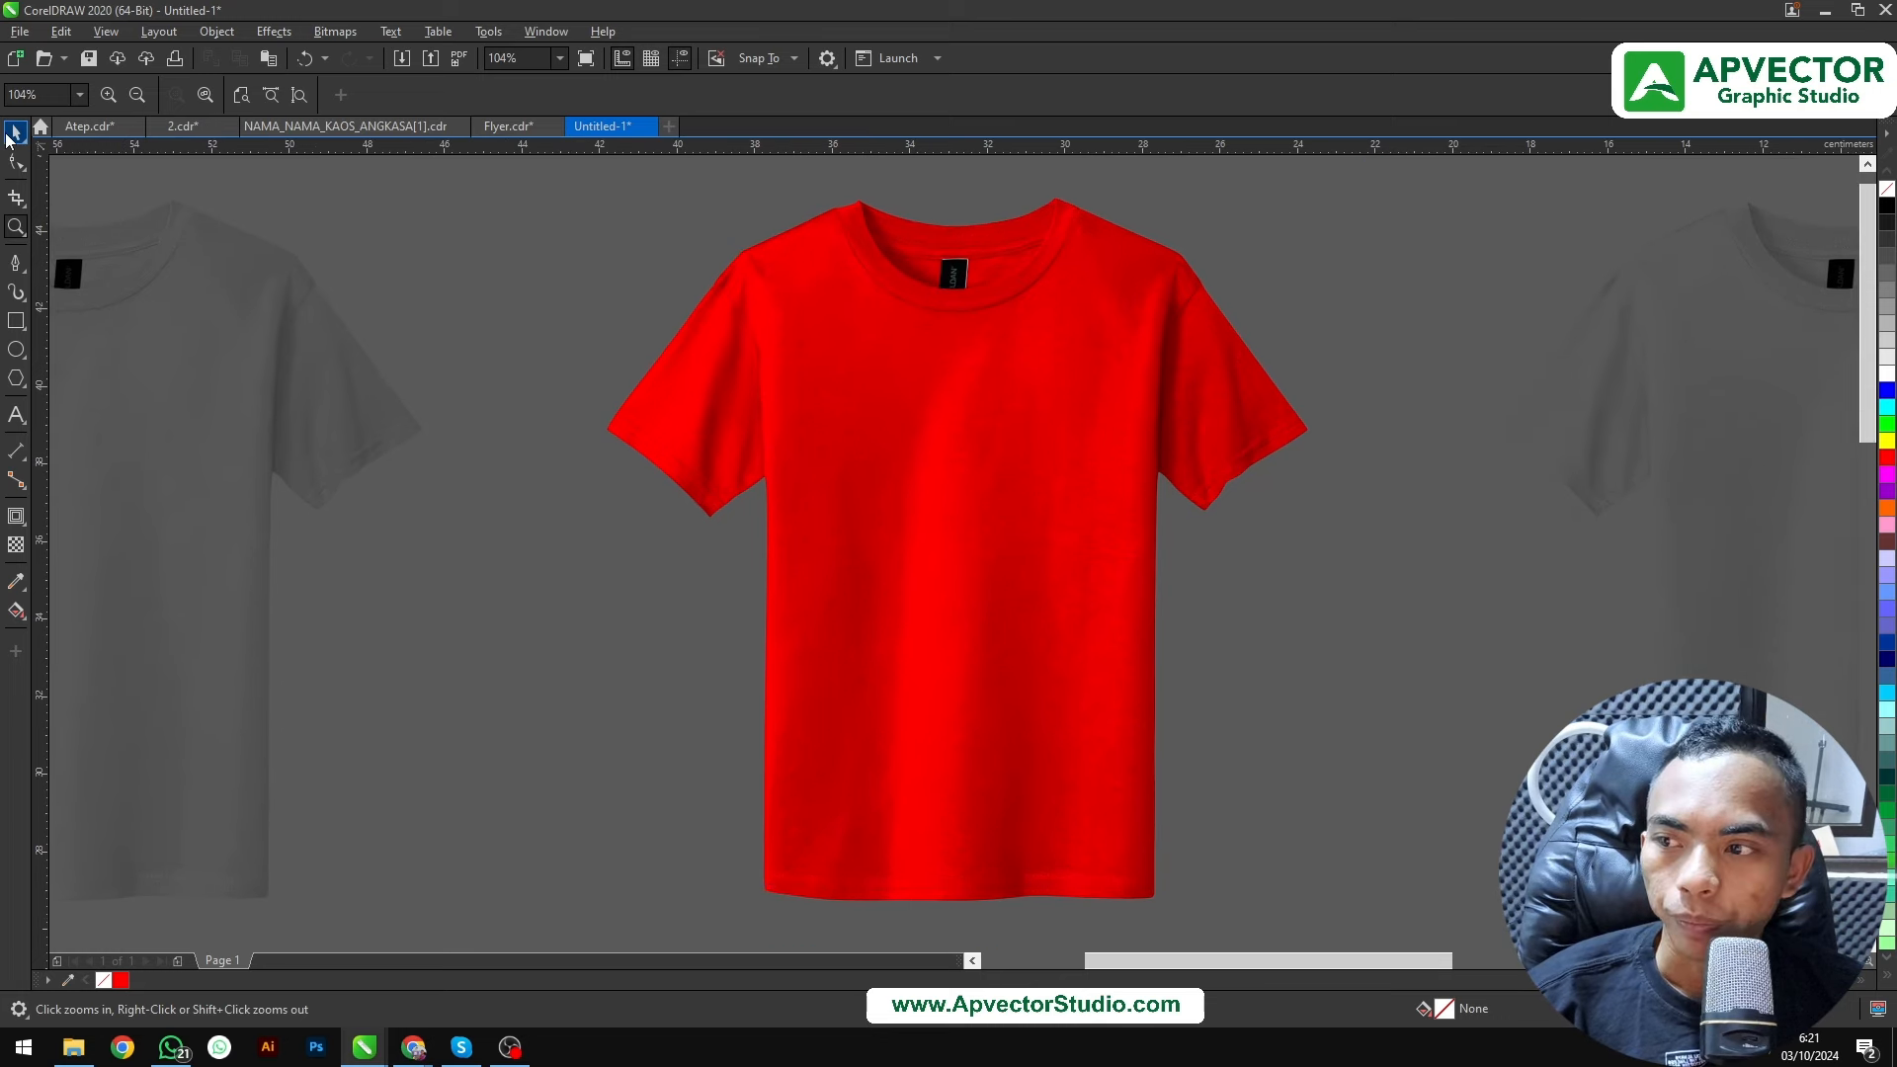
{"action": "left_click", "coordinate": [12, 134]}
{"action": "left_click_drag", "start_coordinate": [736, 269], "coordinate": [1390, 923]}
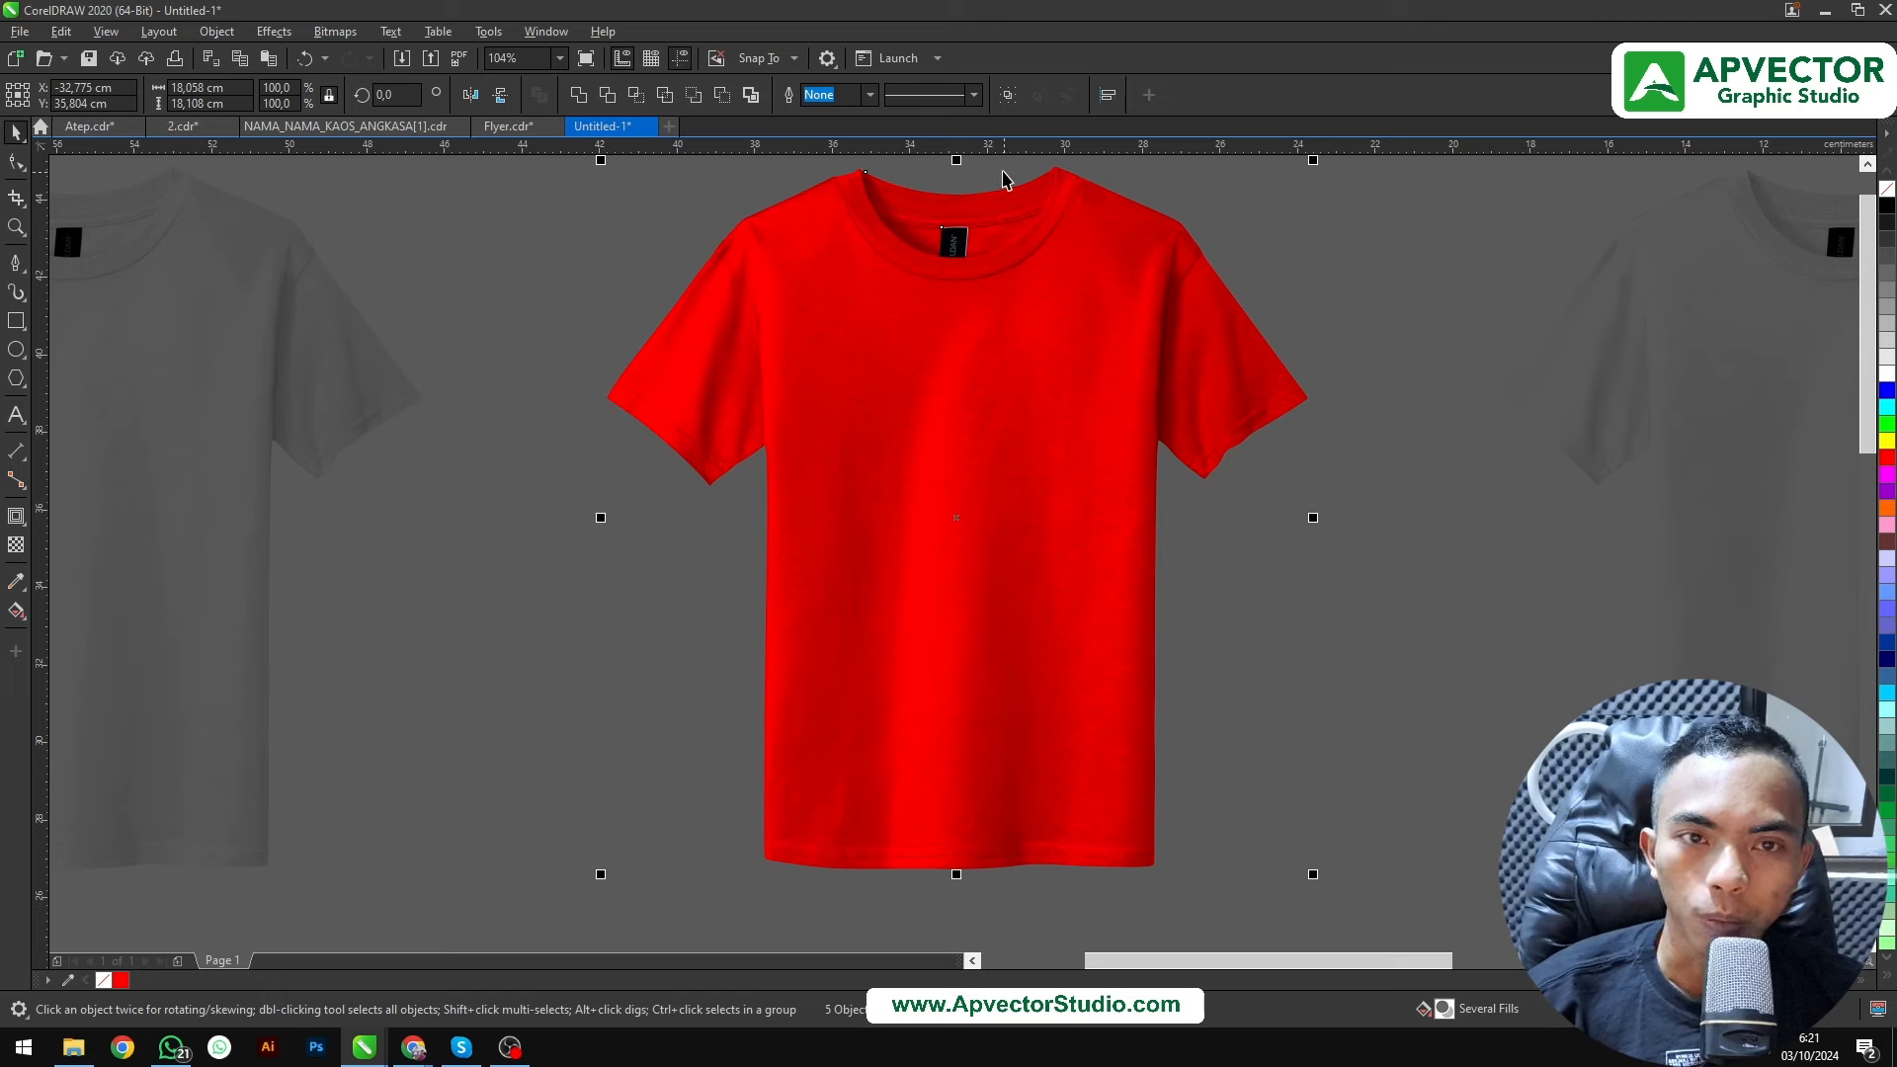
{"action": "left_click", "coordinate": [1005, 95]}
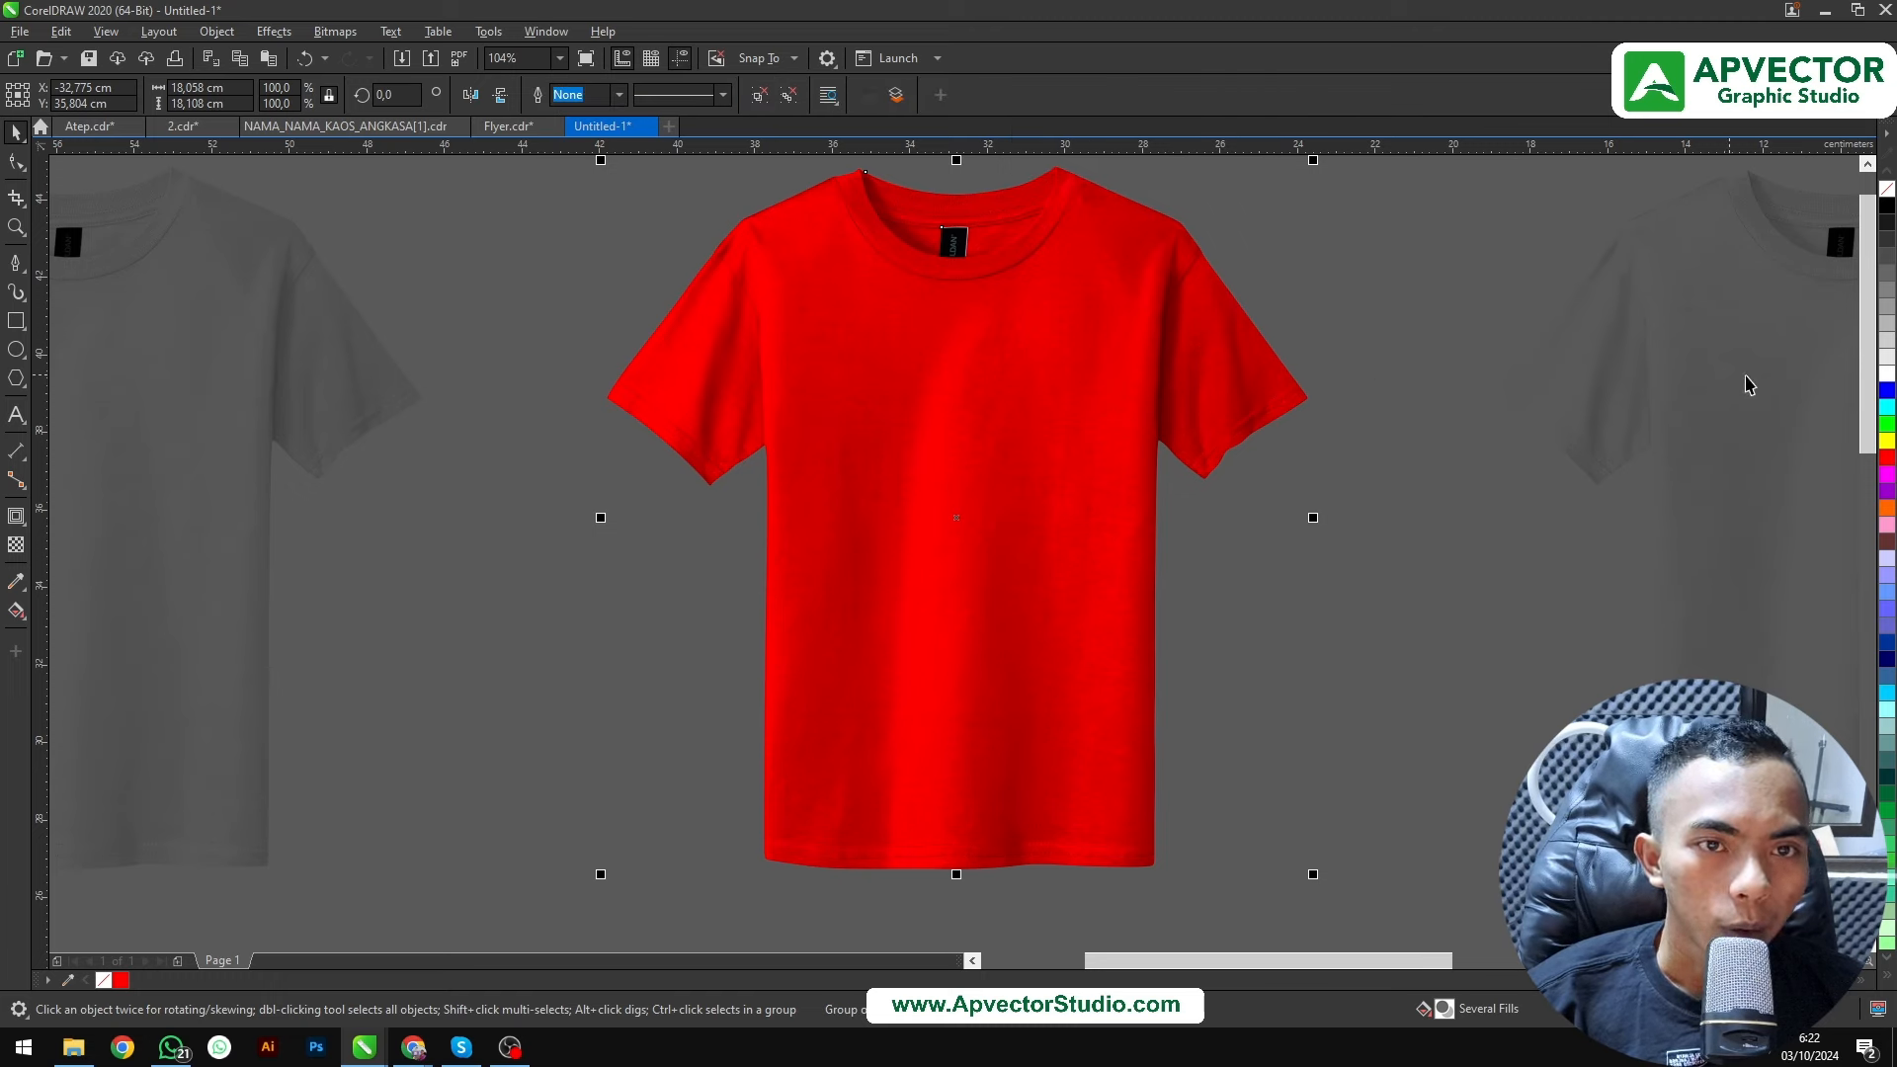
Test recolouring the grouped shirt by filling it in turn with cyan, green, yellow, magenta and purple
{"action": "left_click", "coordinate": [1888, 408]}
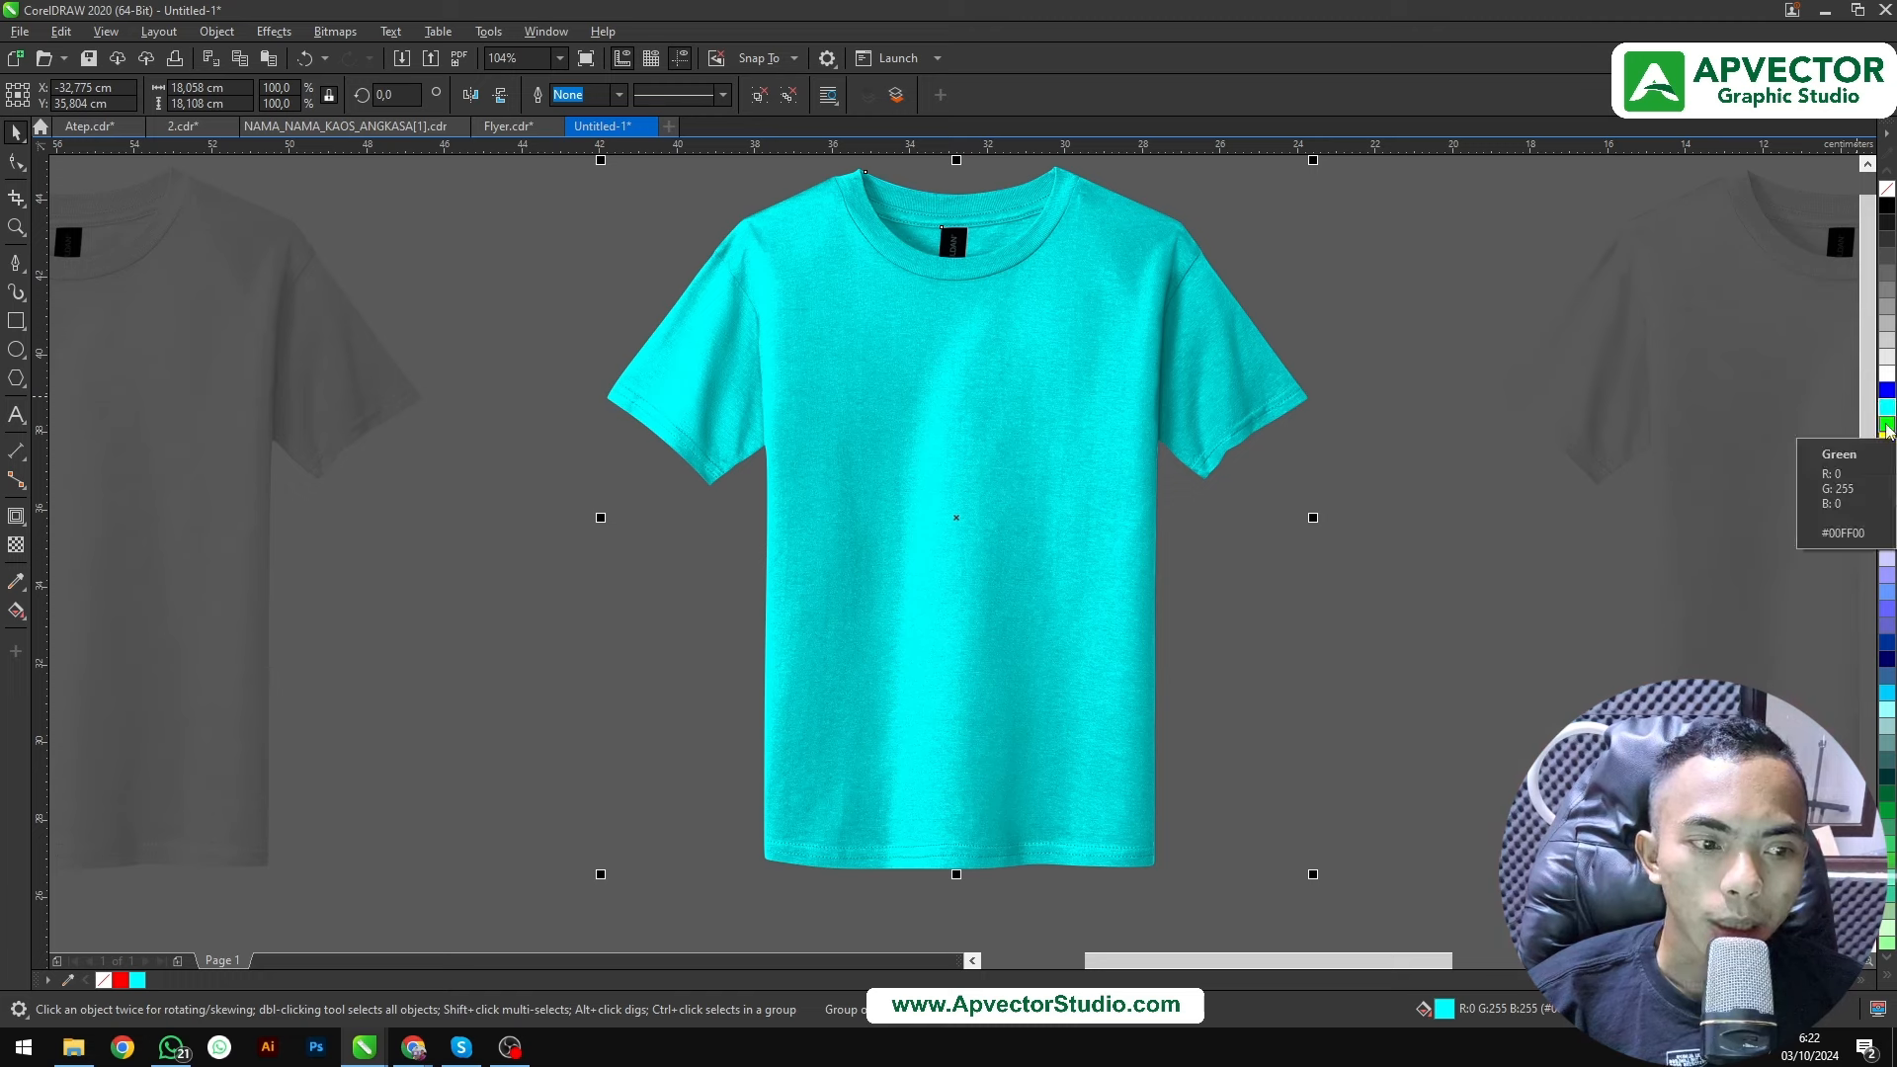
{"action": "left_click", "coordinate": [1888, 427]}
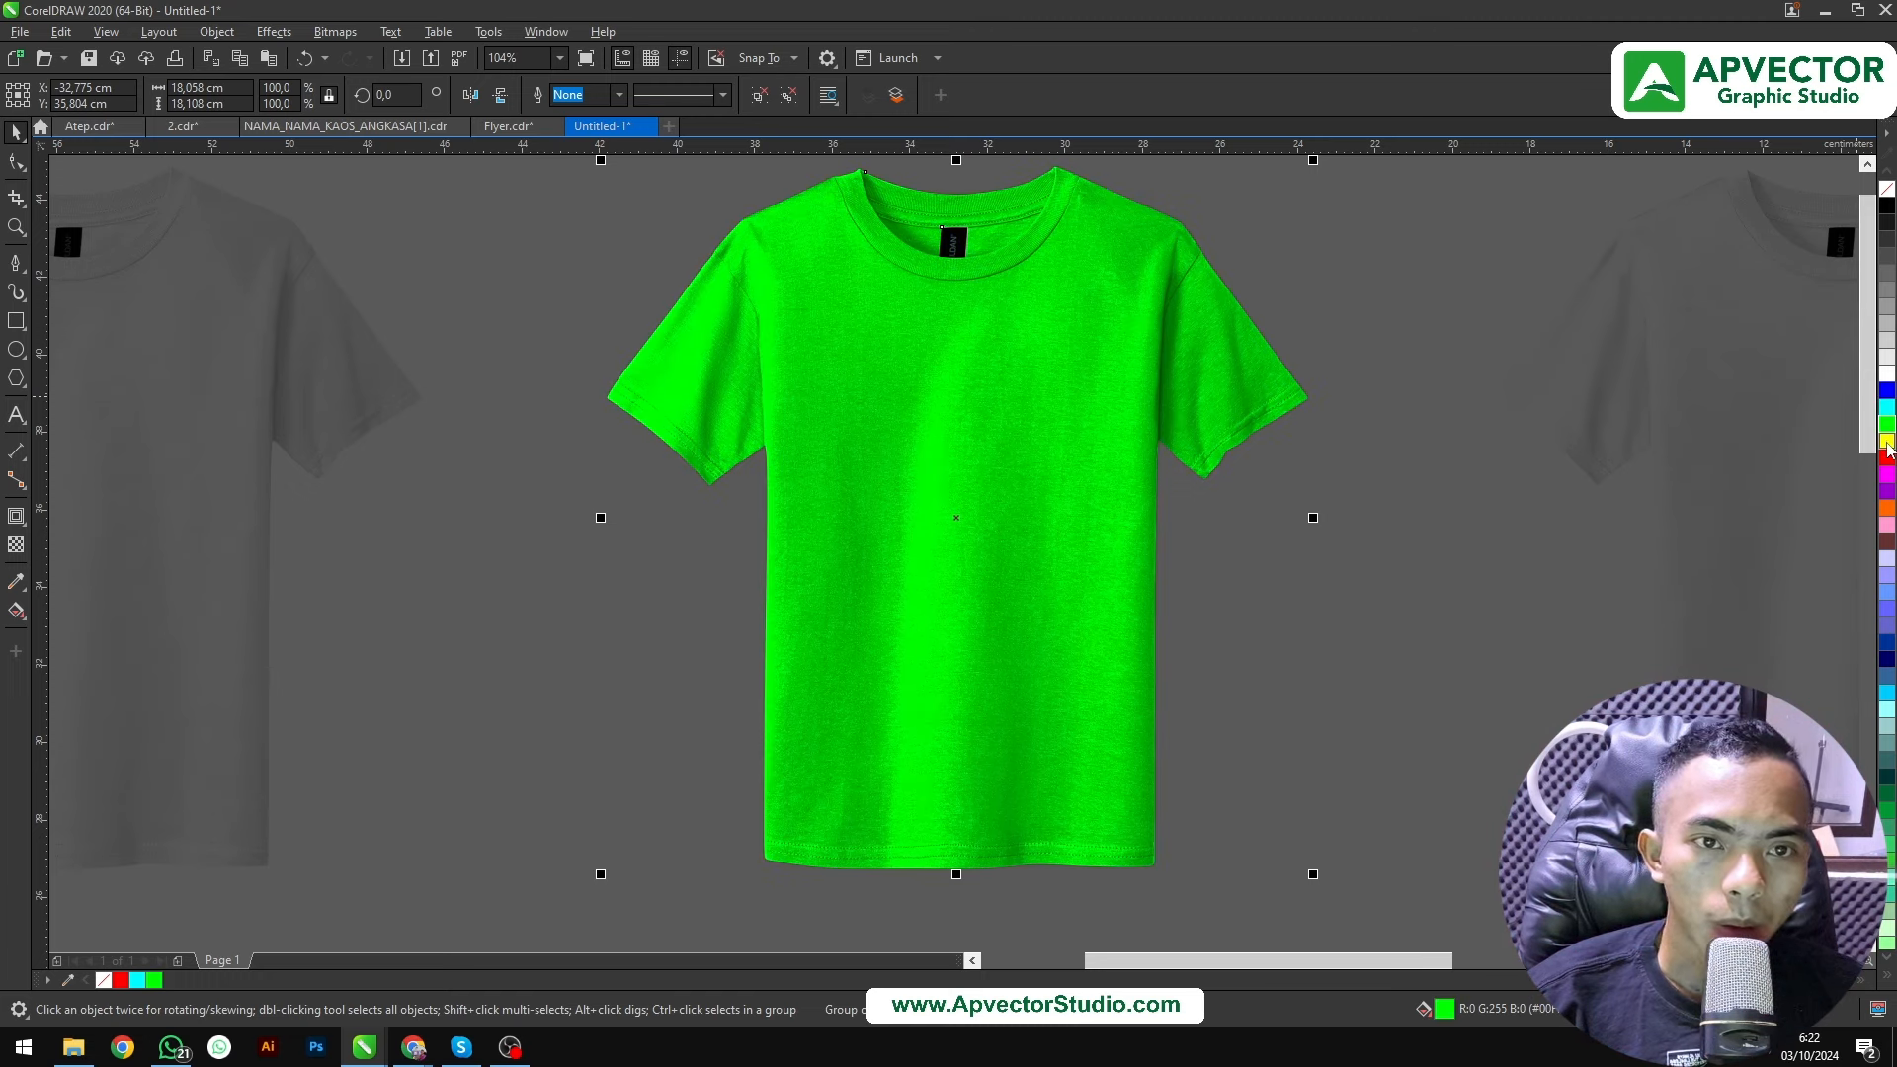
{"action": "left_click", "coordinate": [1888, 442]}
{"action": "left_click", "coordinate": [1887, 479]}
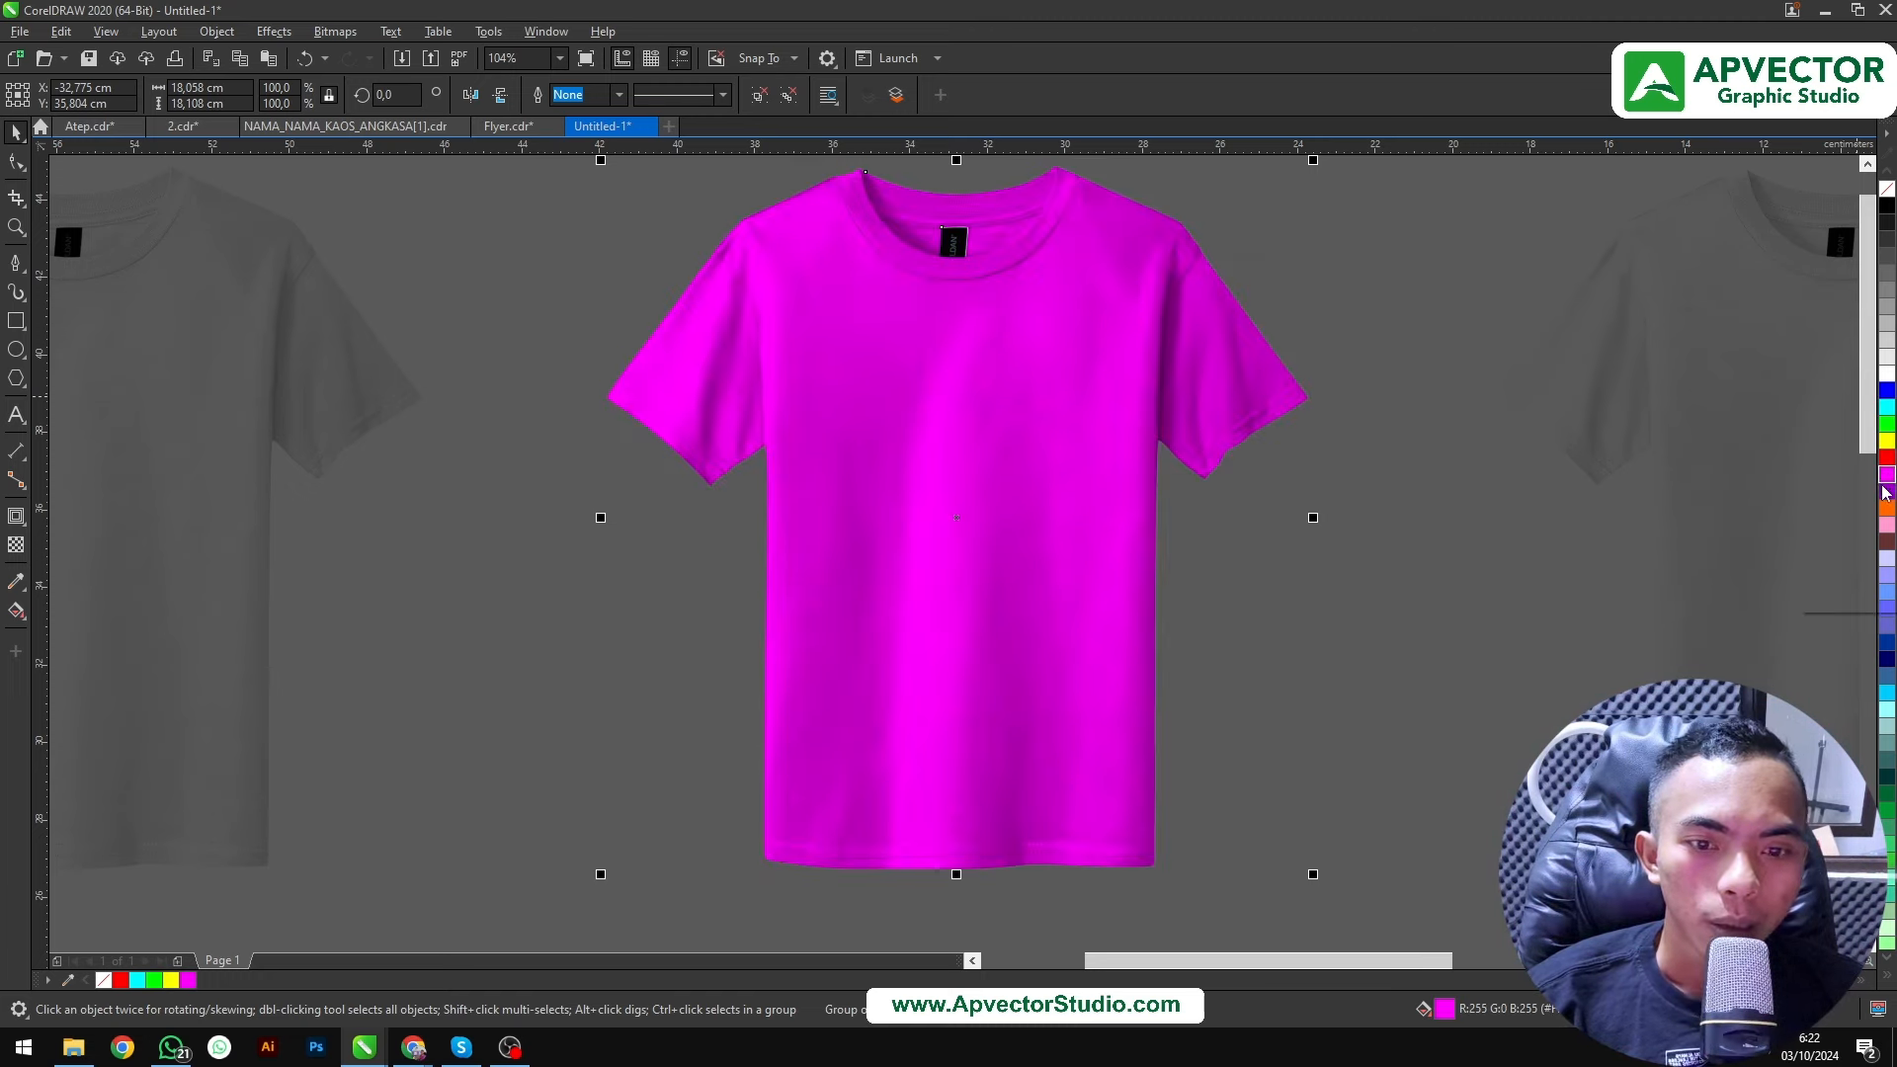
{"action": "left_click", "coordinate": [1886, 492]}
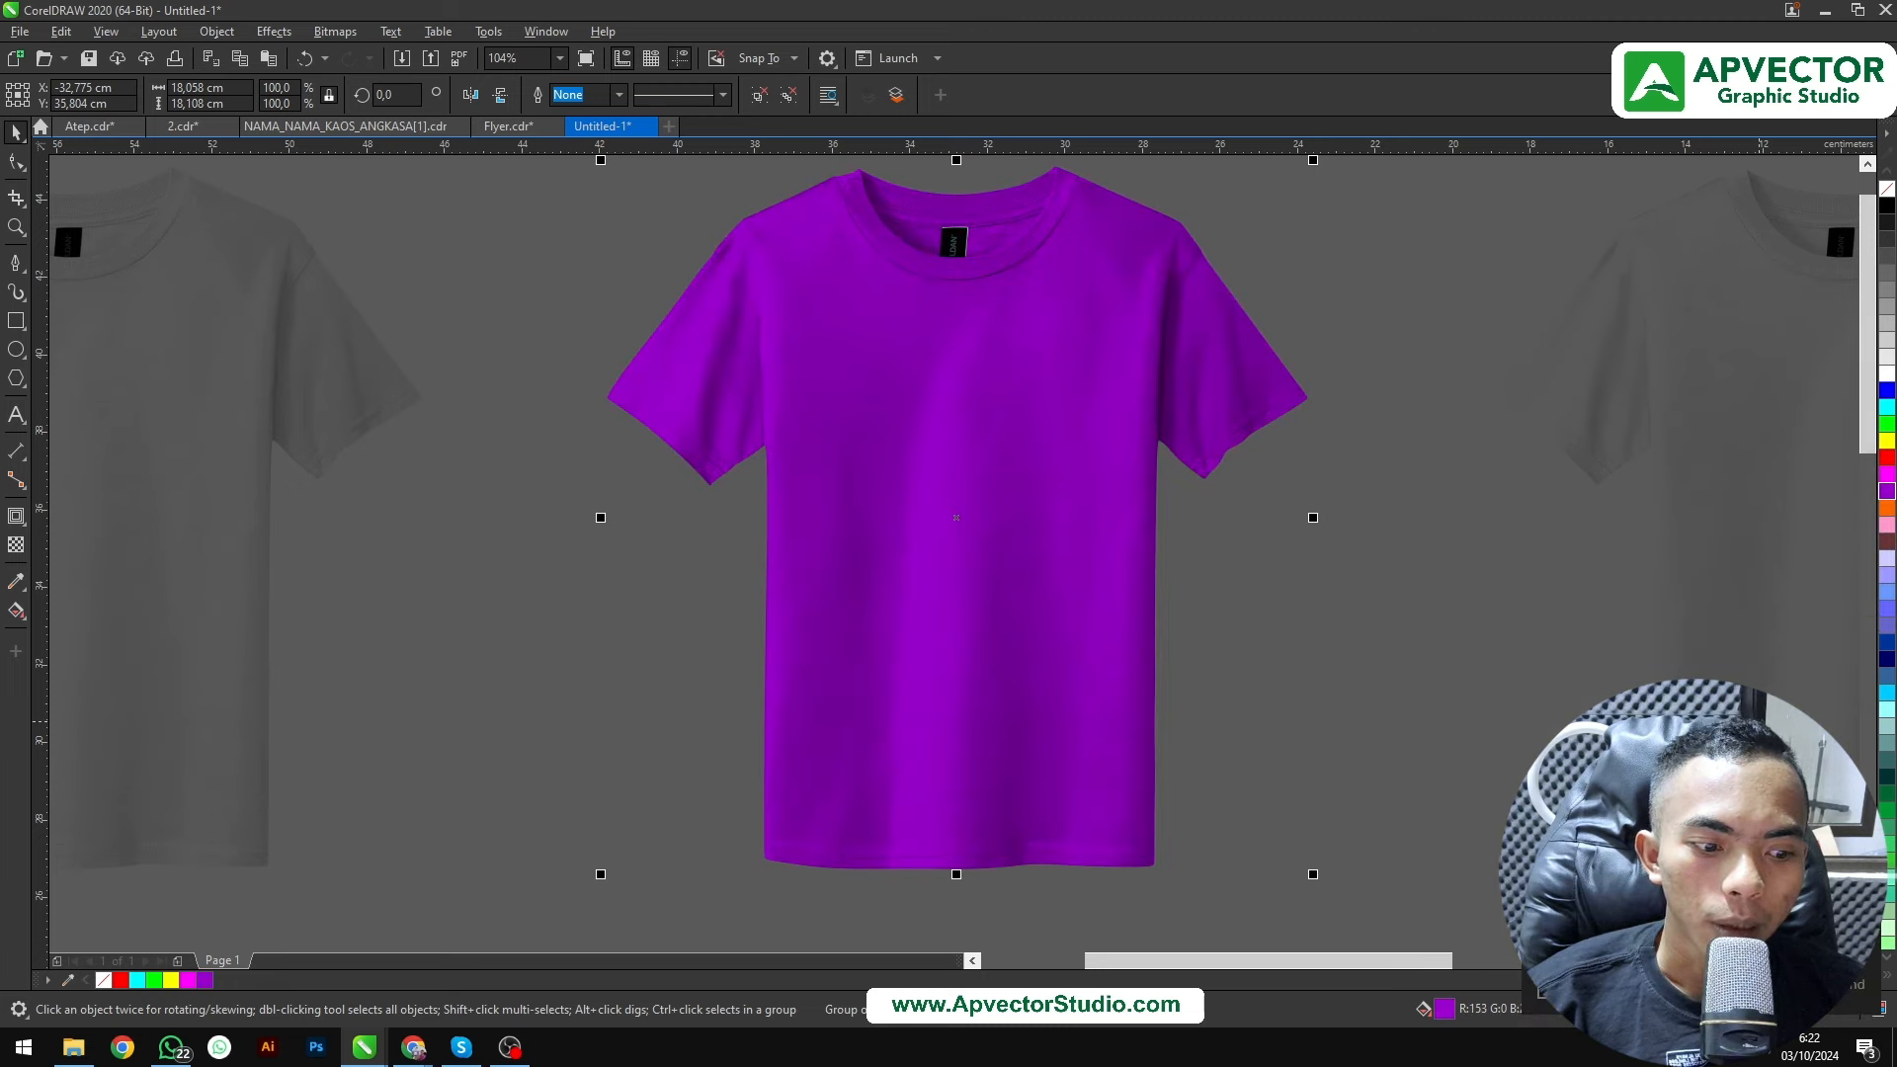
Test recolouring the grouped shirt by filling it with orange, leaving it deselected
{"action": "left_click", "coordinate": [1887, 509]}
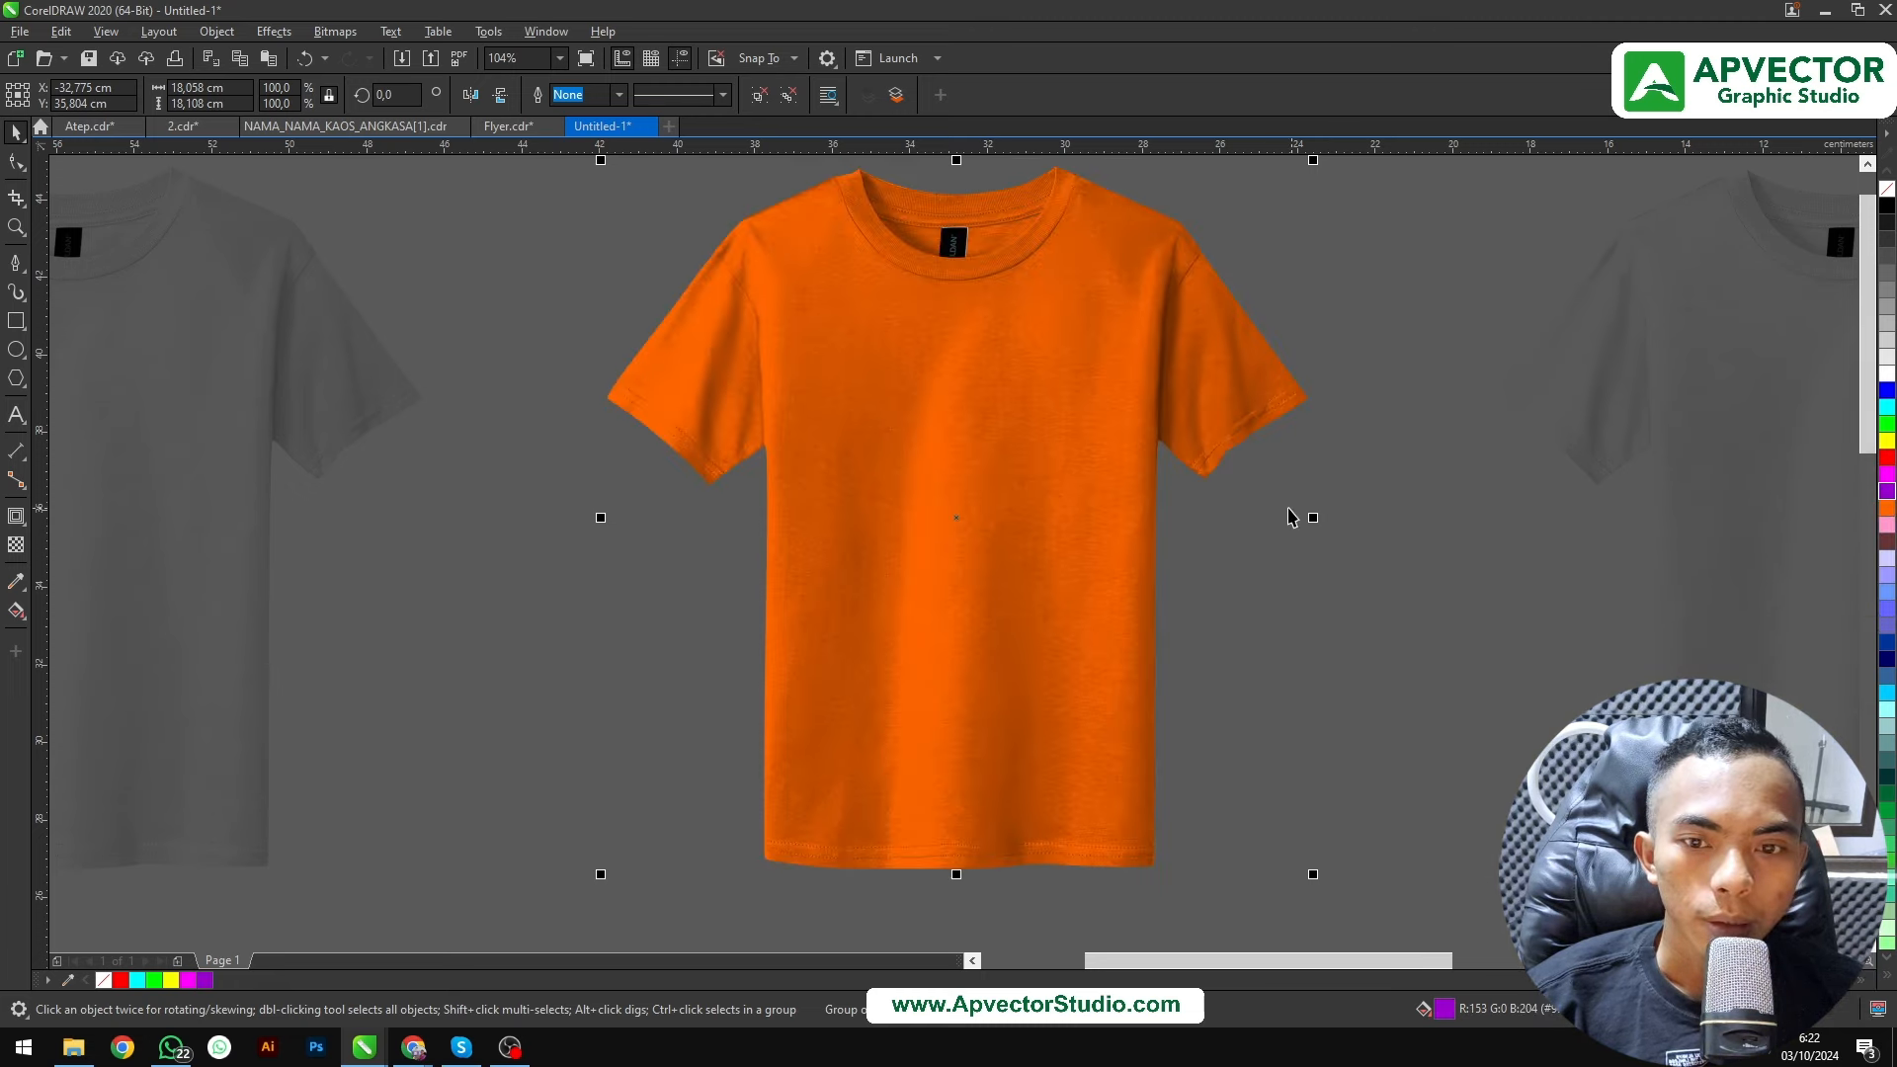
{"action": "left_click", "coordinate": [1240, 616]}
{"action": "scroll", "coordinate": [936, 623], "scroll_direction": "down", "scroll_amount": 3}
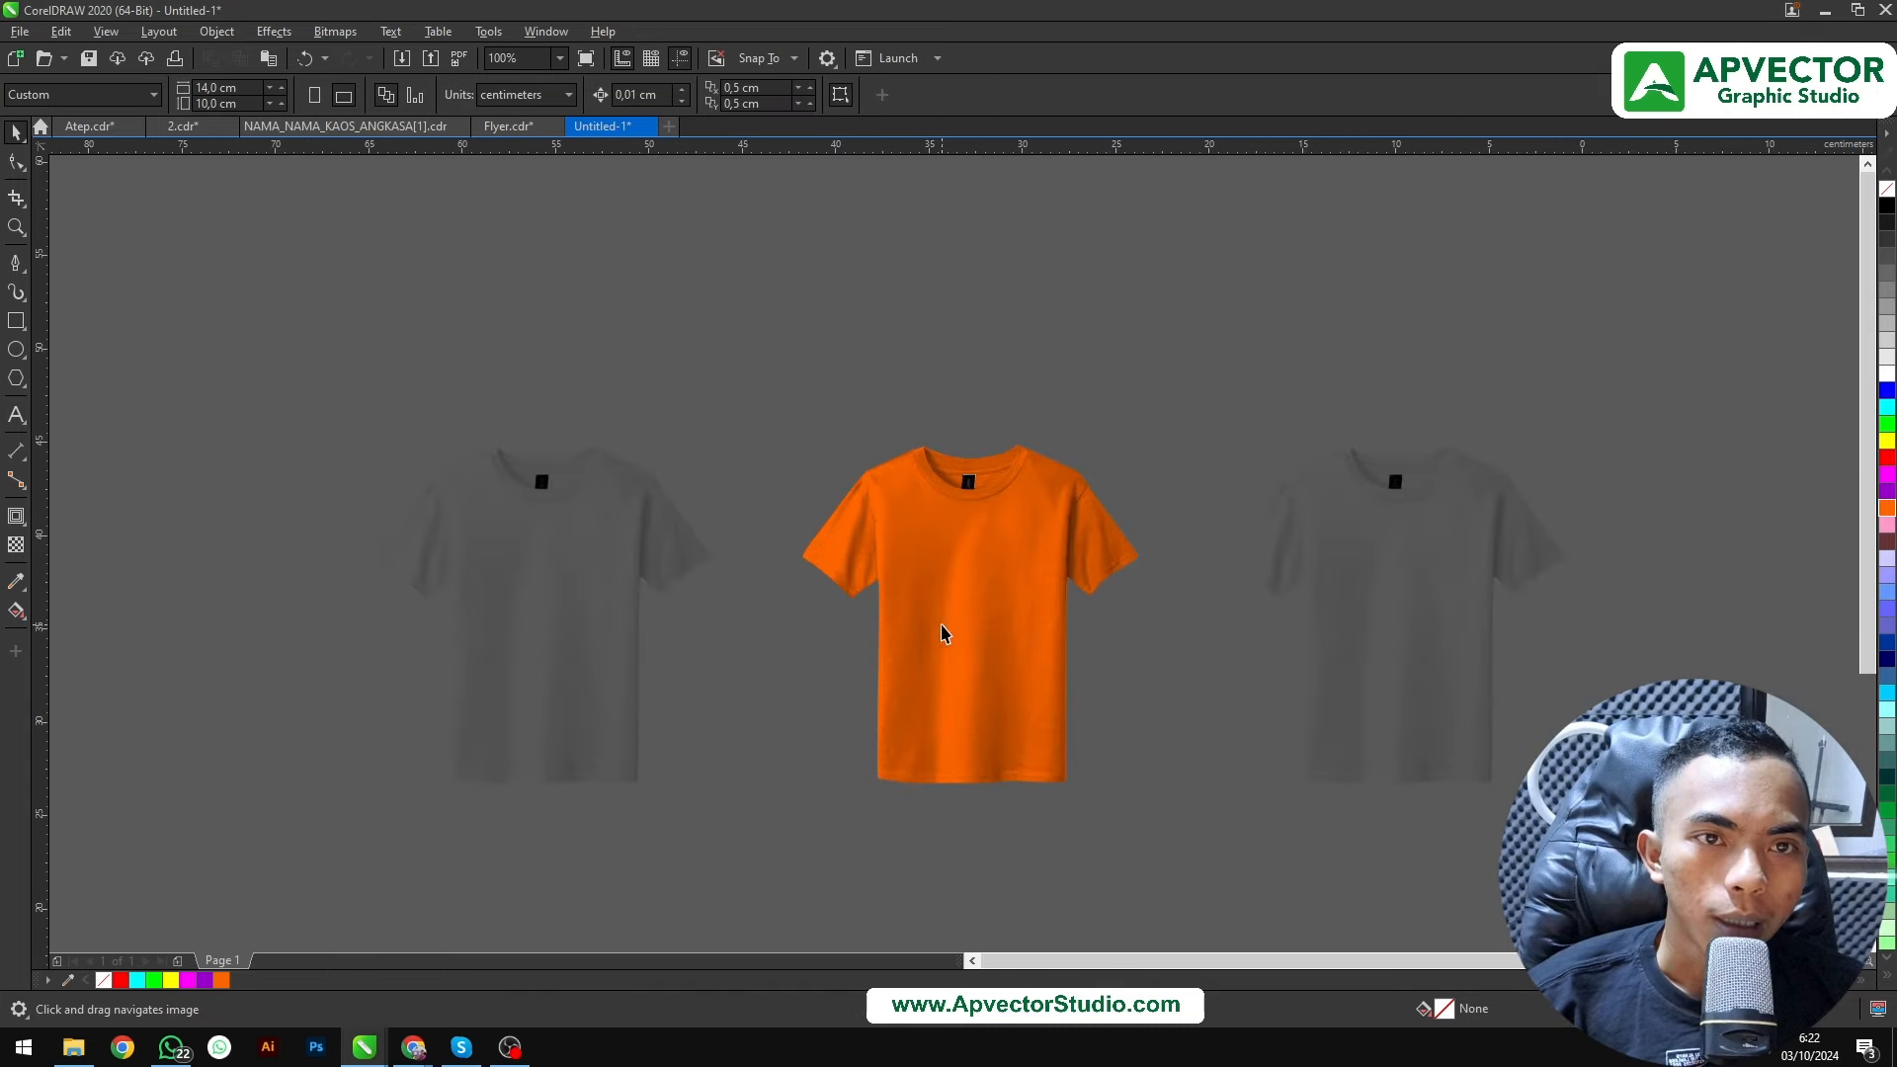
Move the orange shirt group up so it sits above the row of the two grey shirts
{"action": "left_click_drag", "start_coordinate": [982, 661], "coordinate": [1018, 438]}
{"action": "key", "text": "ctrl+z"}
{"action": "left_click_drag", "start_coordinate": [1039, 611], "coordinate": [1026, 265]}
{"action": "scroll", "coordinate": [1030, 302], "scroll_direction": "up", "scroll_amount": 2}
{"action": "left_click", "coordinate": [1427, 399]}
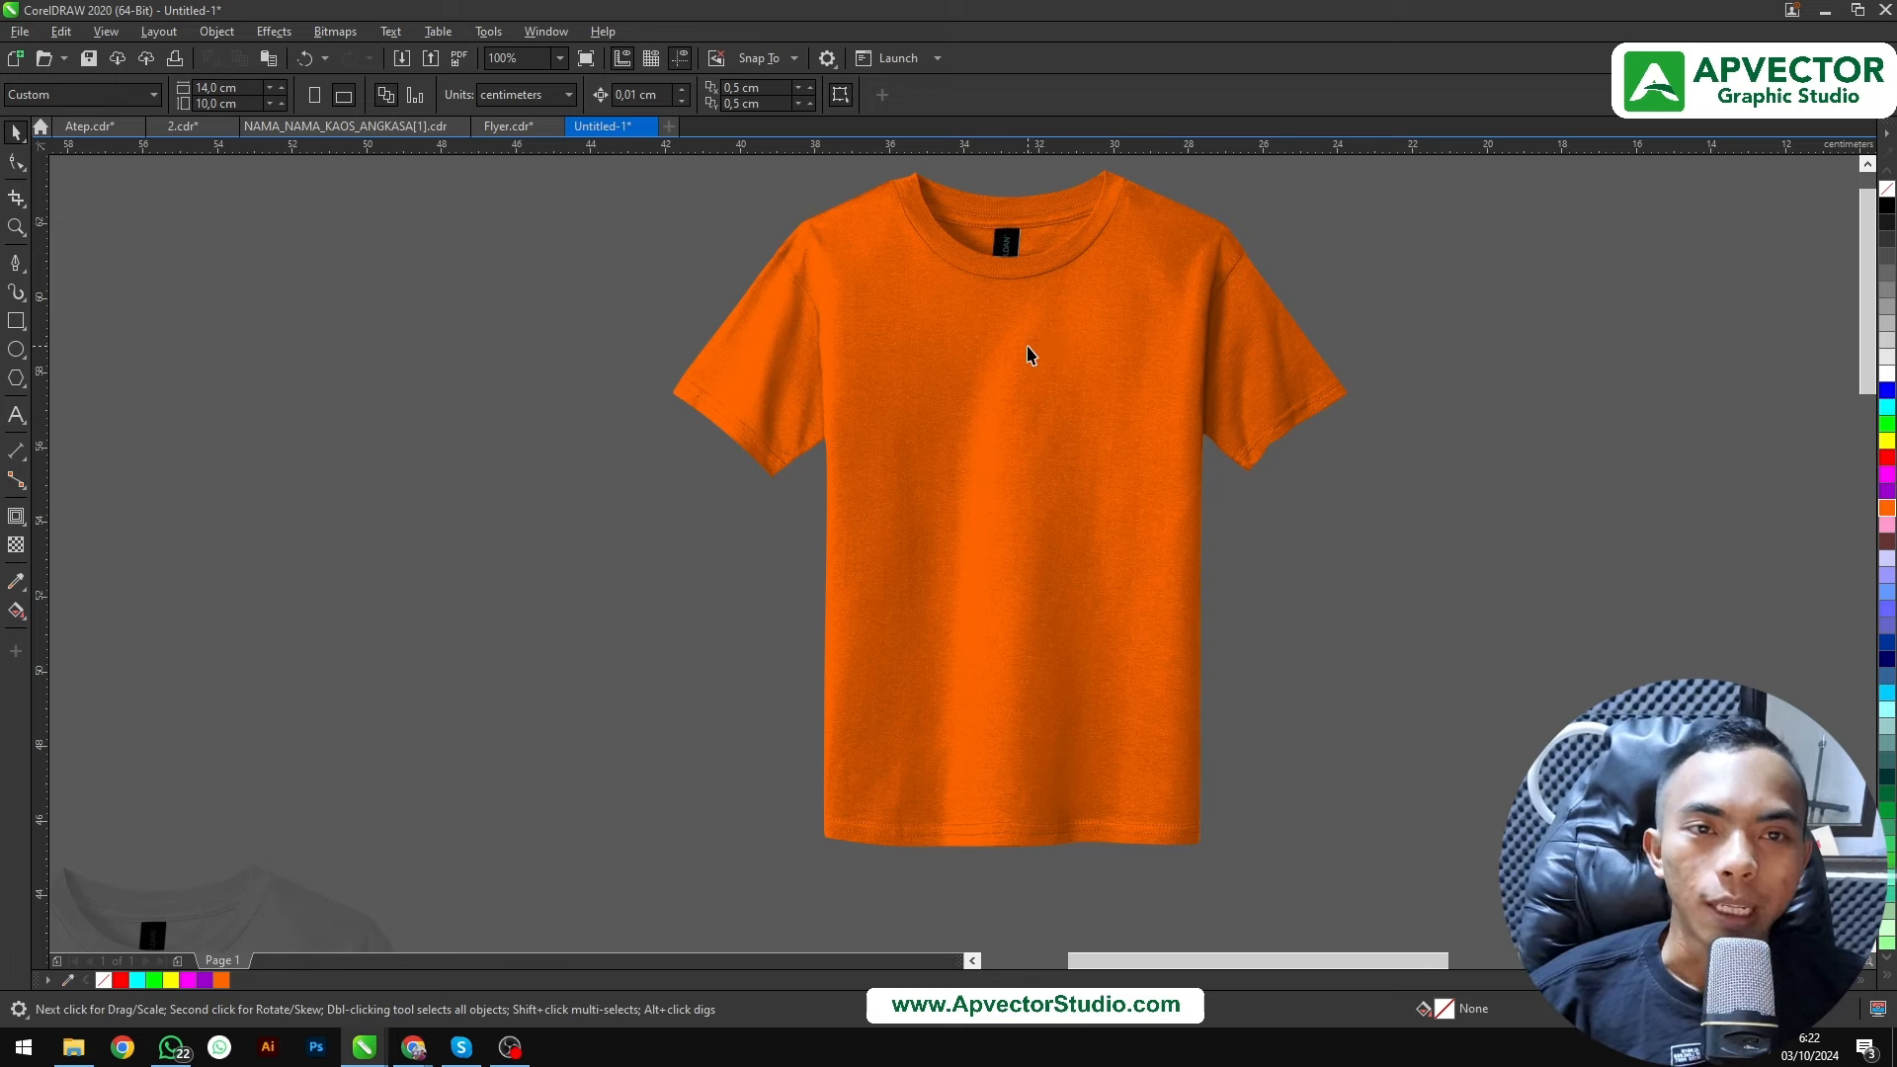
{"action": "scroll", "coordinate": [1064, 341], "scroll_direction": "down", "scroll_amount": 5}
{"action": "scroll", "coordinate": [961, 272], "scroll_direction": "up", "scroll_amount": 2}
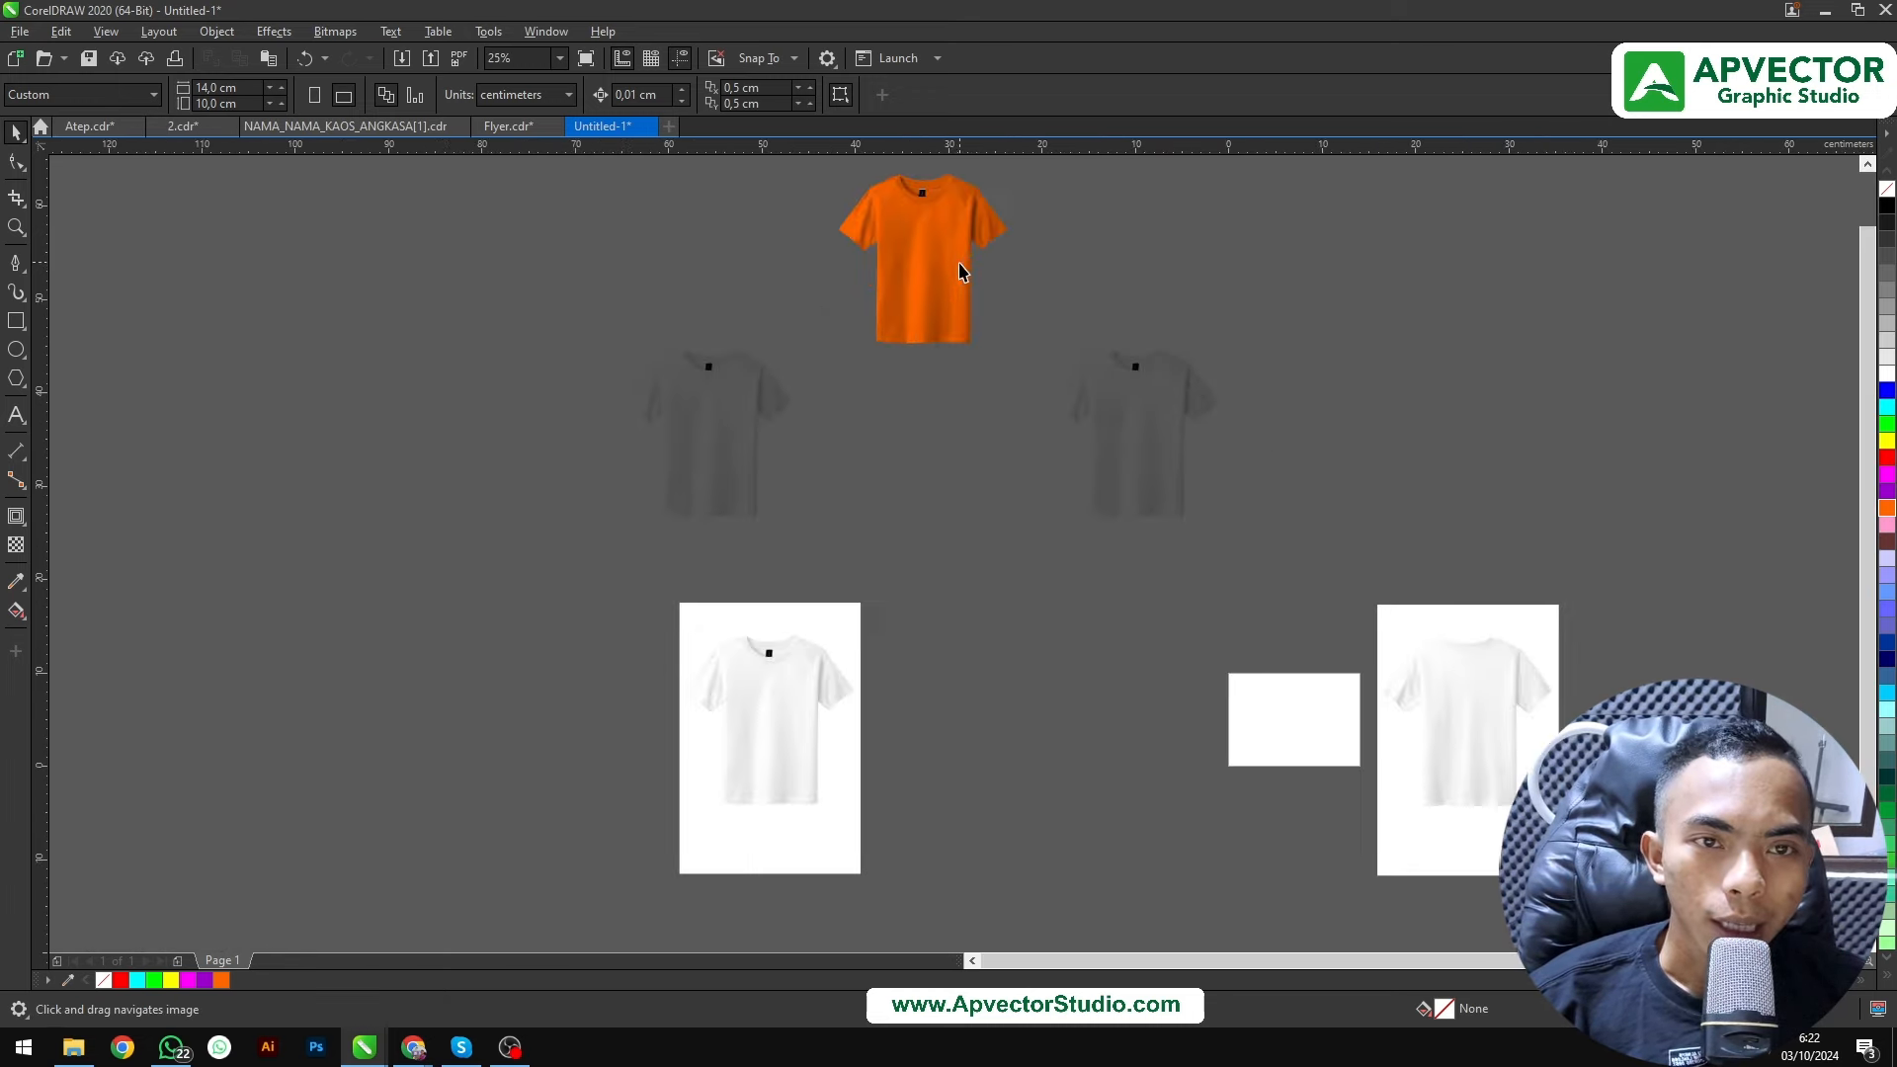
Move the white back-view shirt bitmap straight up, clear of the blank page, and deselect it
{"action": "left_click_drag", "start_coordinate": [1409, 585], "coordinate": [1383, 554]}
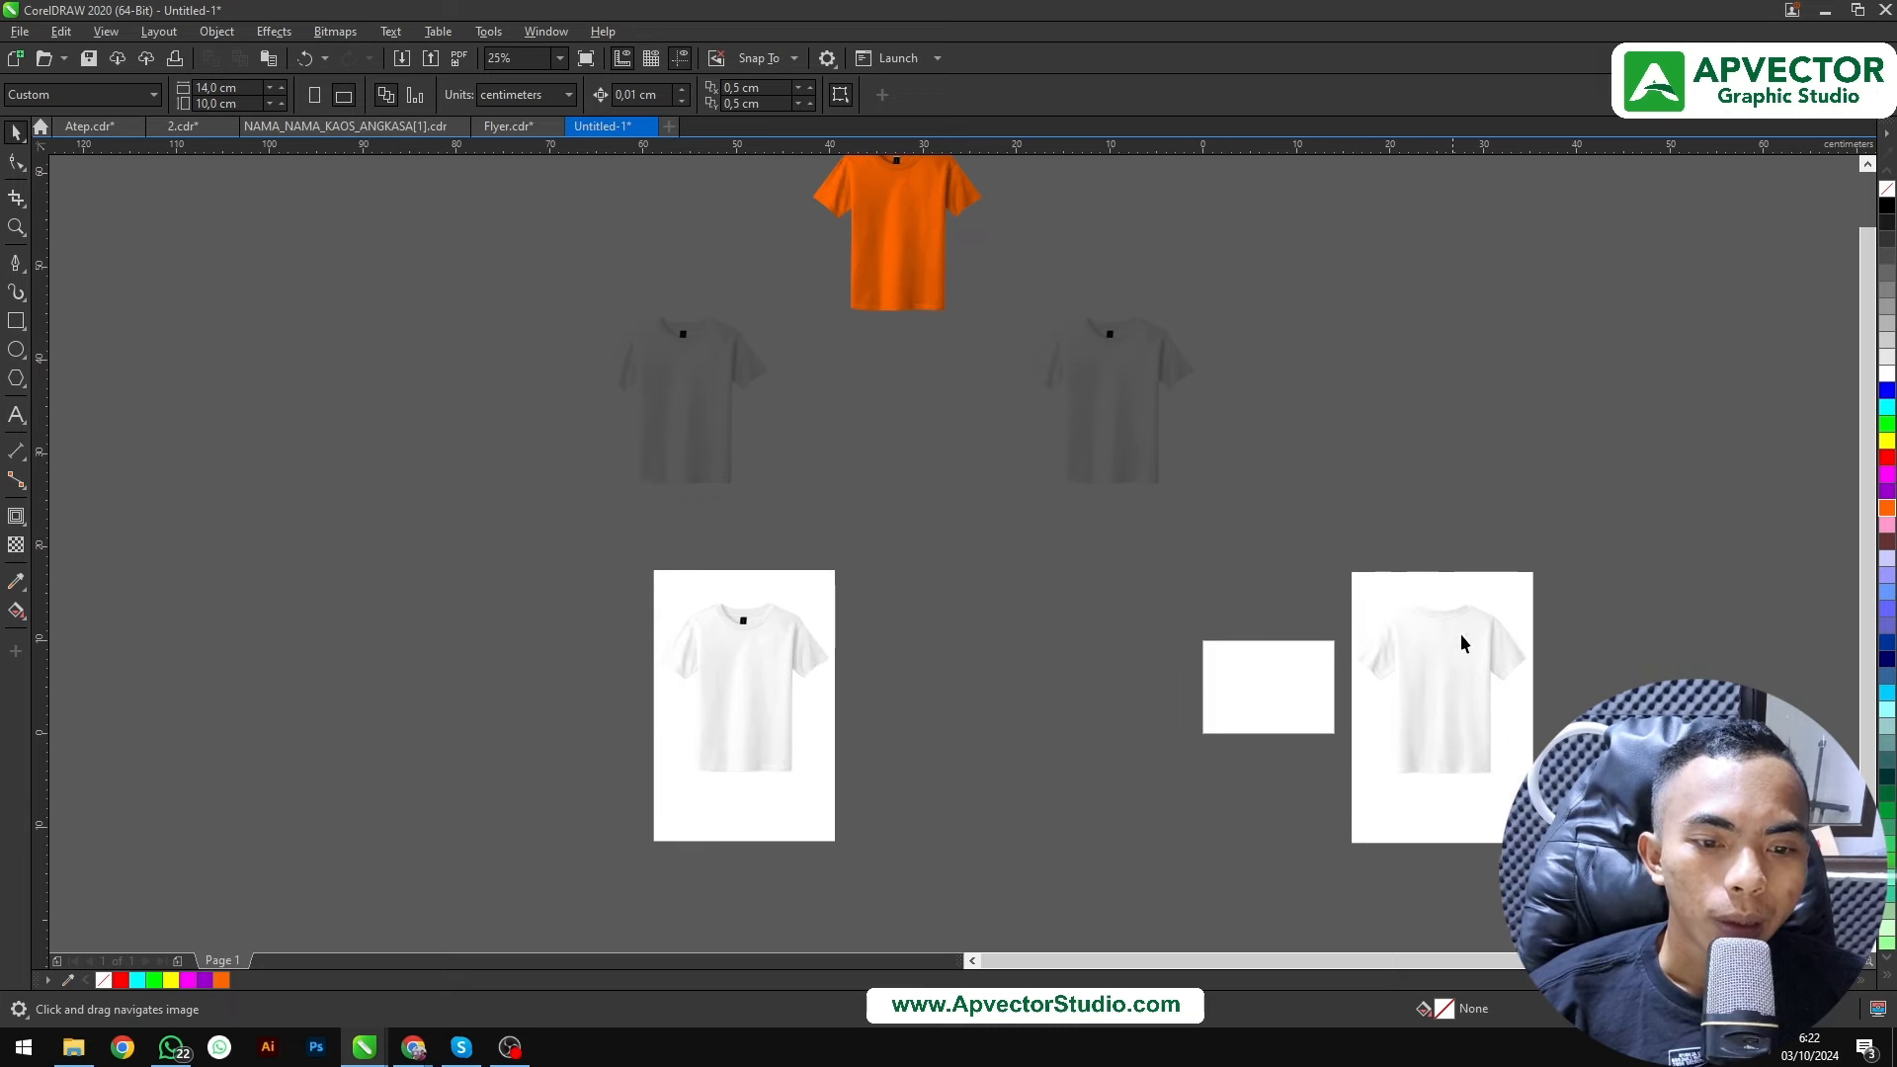
{"action": "left_click_drag", "start_coordinate": [1480, 660], "coordinate": [1462, 319]}
{"action": "left_click_drag", "start_coordinate": [1460, 321], "coordinate": [1192, 406]}
{"action": "scroll", "coordinate": [1192, 406], "scroll_direction": "up", "scroll_amount": 4}
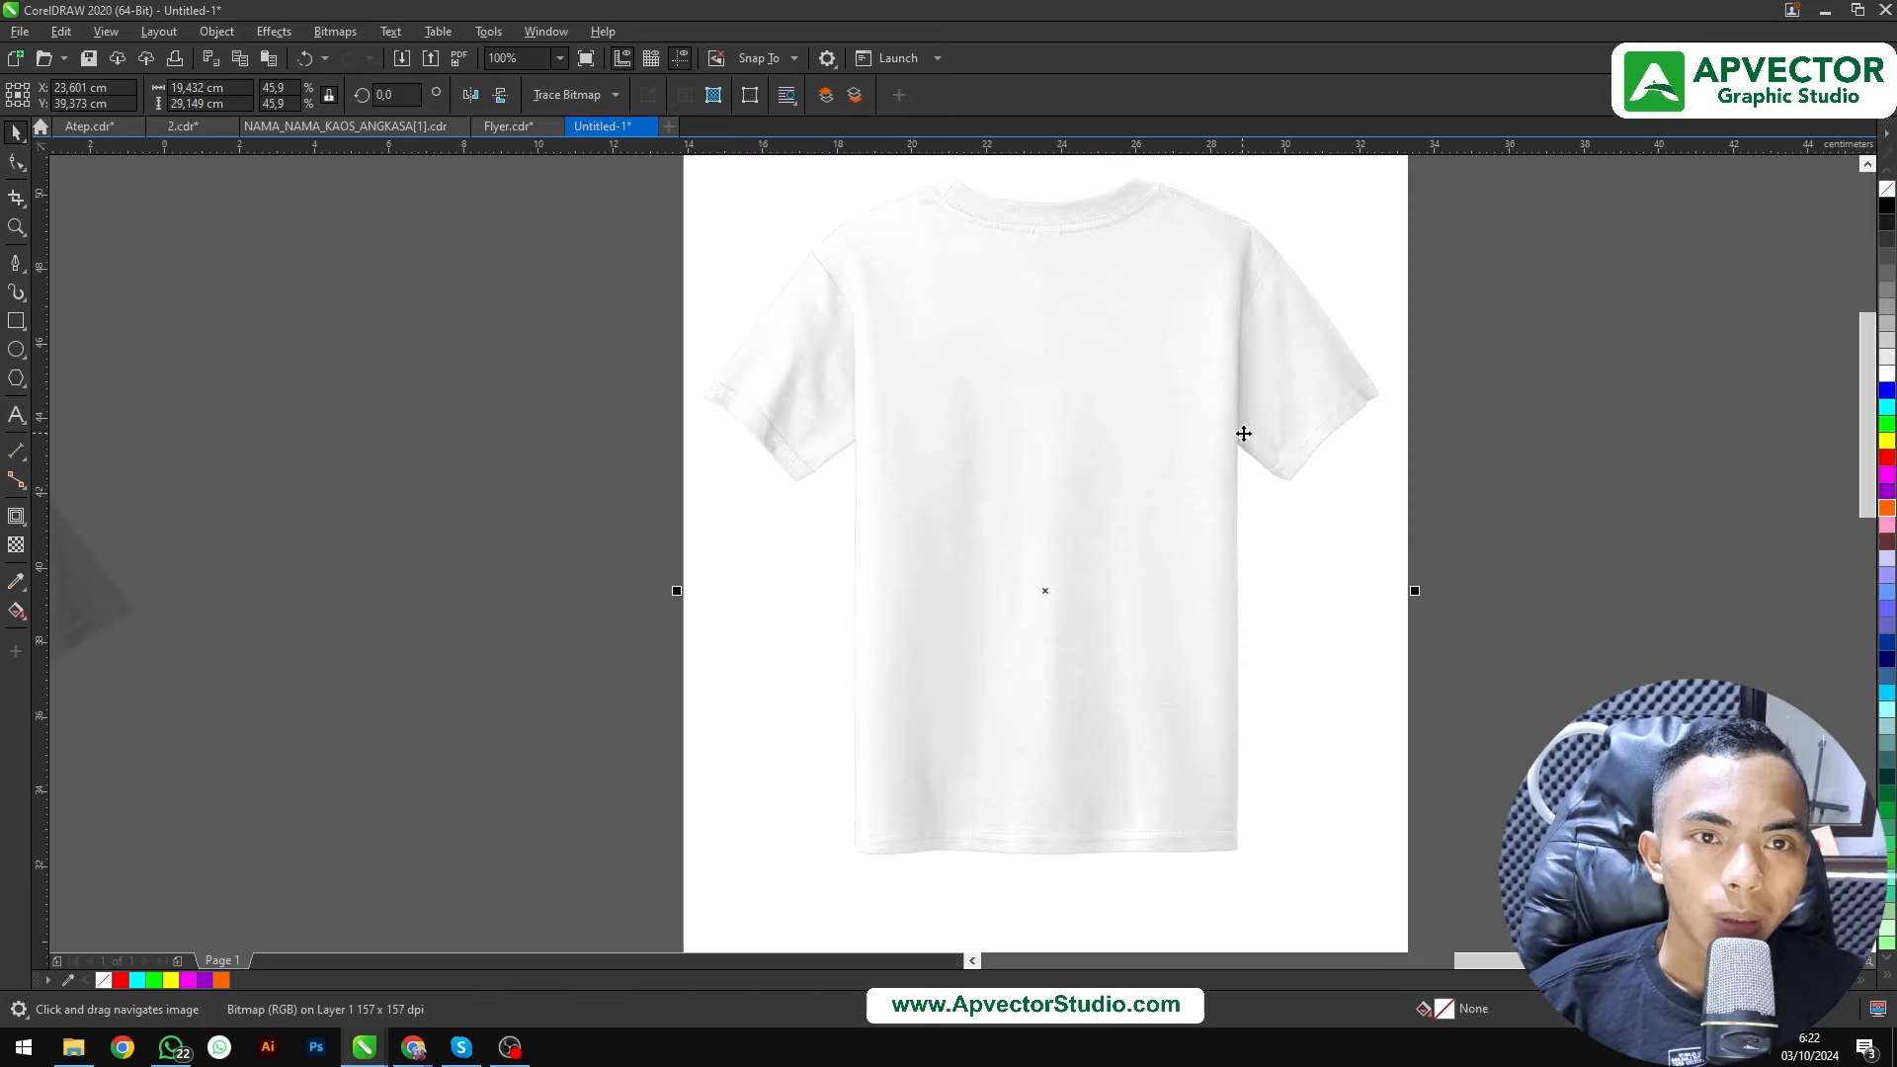
{"action": "left_click", "coordinate": [1648, 447]}
Examine the sleeve, shoulder and collar edges of the white back-view shirt
{"action": "scroll", "coordinate": [931, 309], "scroll_direction": "up", "scroll_amount": 2}
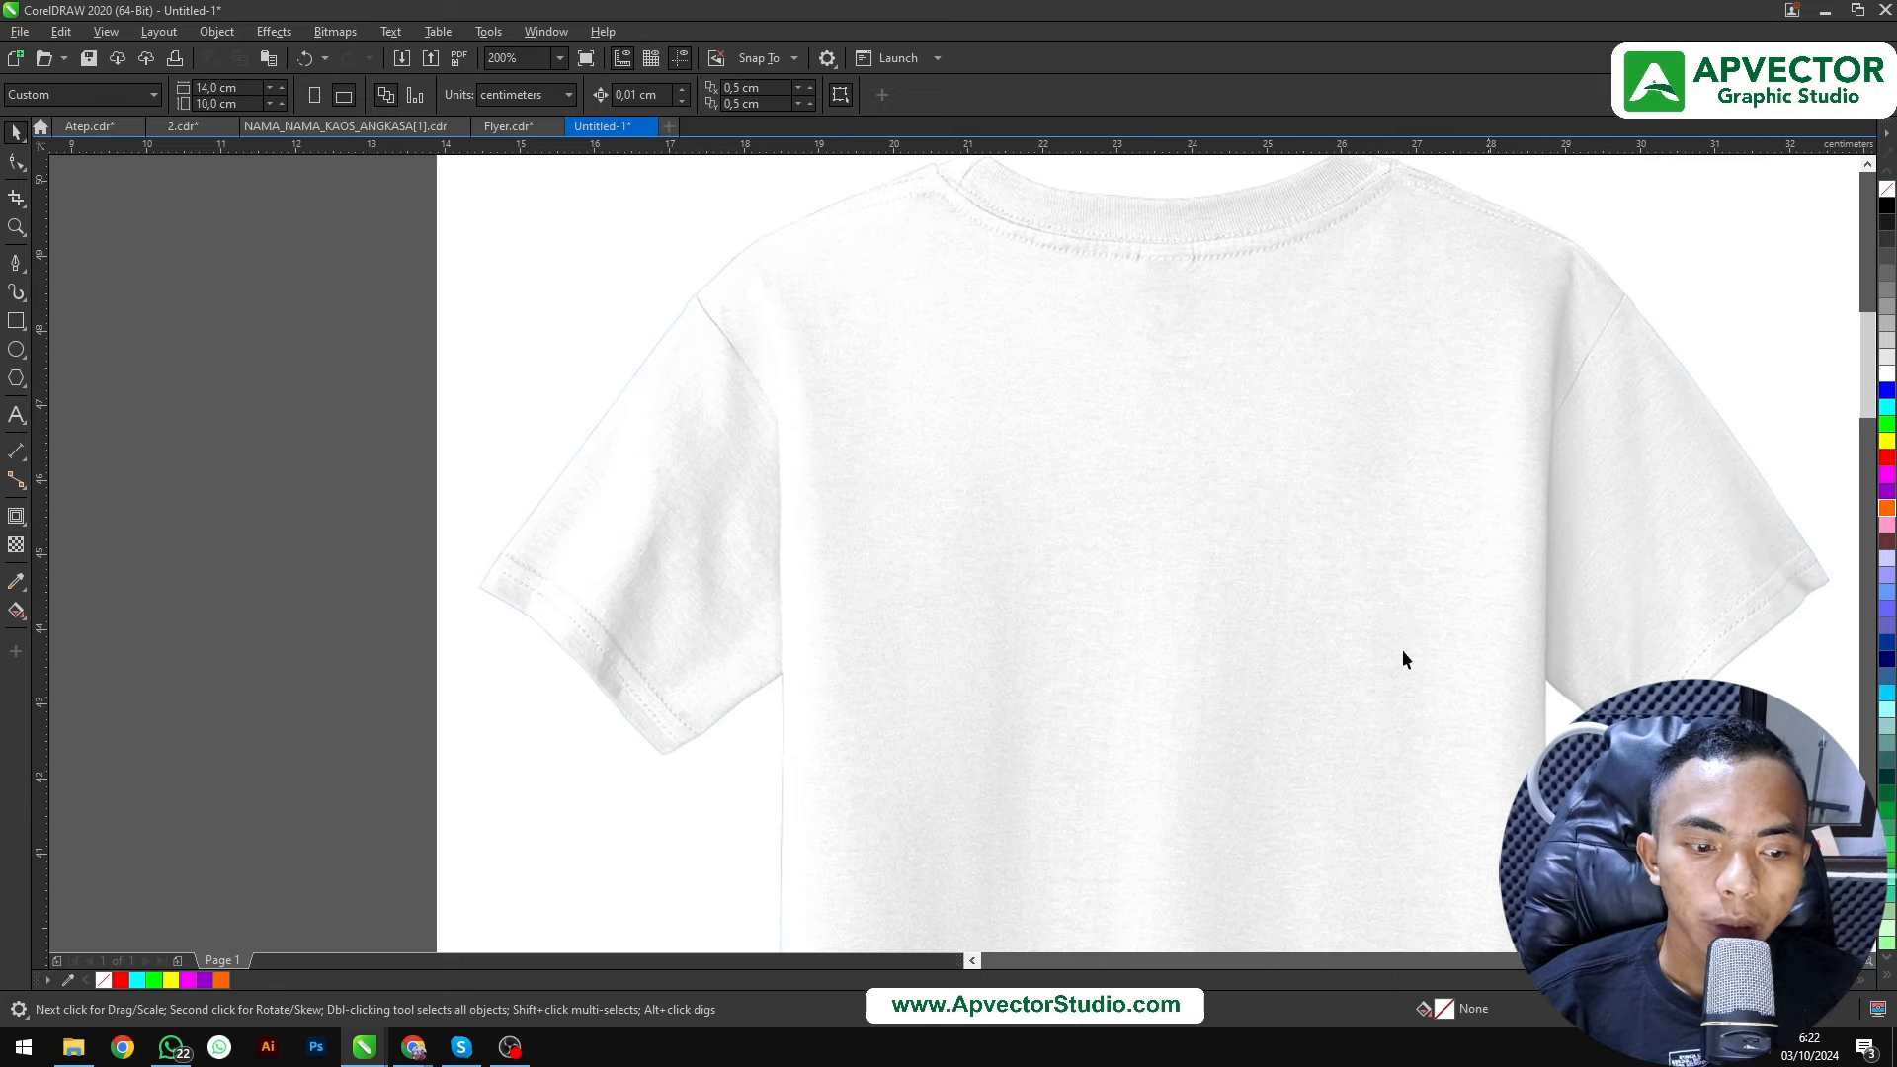
{"action": "scroll", "coordinate": [1156, 607], "scroll_direction": "down", "scroll_amount": 2}
{"action": "scroll", "coordinate": [1000, 573], "scroll_direction": "up", "scroll_amount": 2}
{"action": "left_click_drag", "start_coordinate": [734, 576], "coordinate": [627, 541]}
{"action": "scroll", "coordinate": [891, 565], "scroll_direction": "up", "scroll_amount": 1}
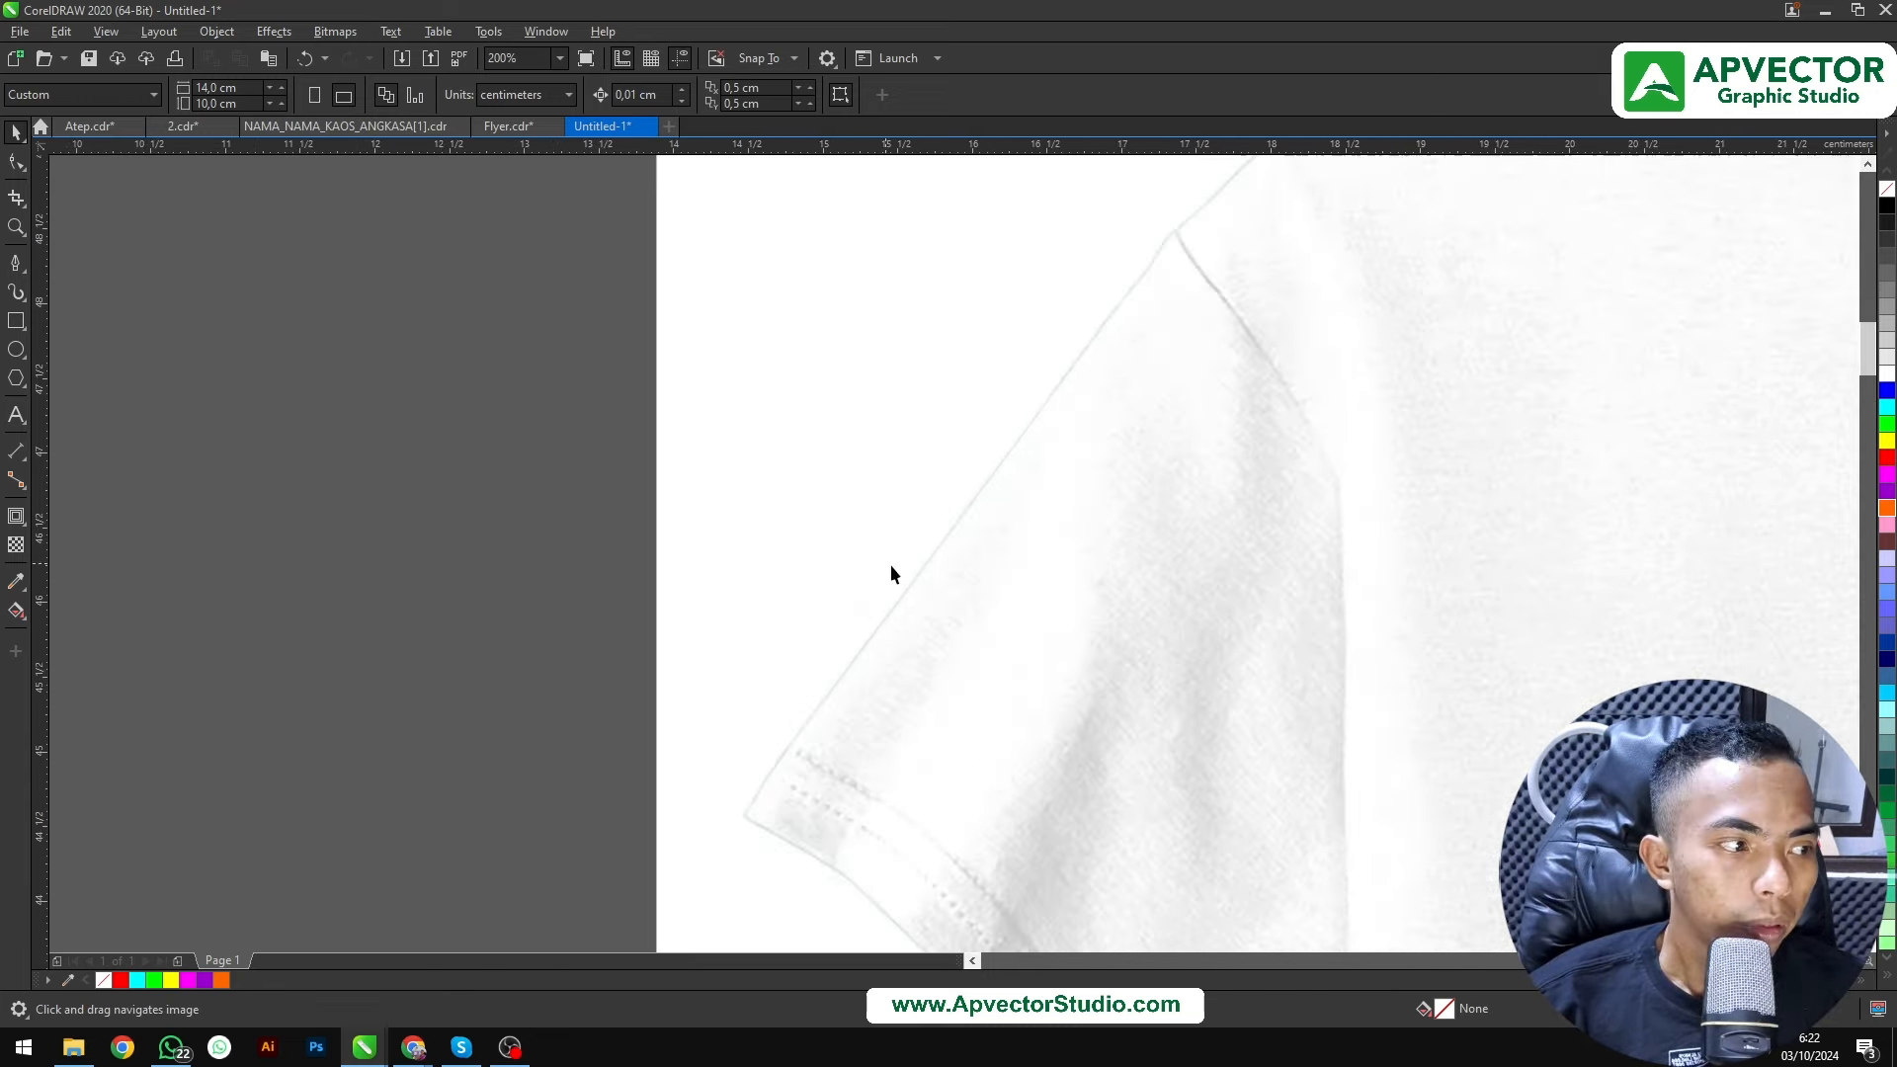
{"action": "scroll", "coordinate": [753, 450], "scroll_direction": "down", "scroll_amount": 1}
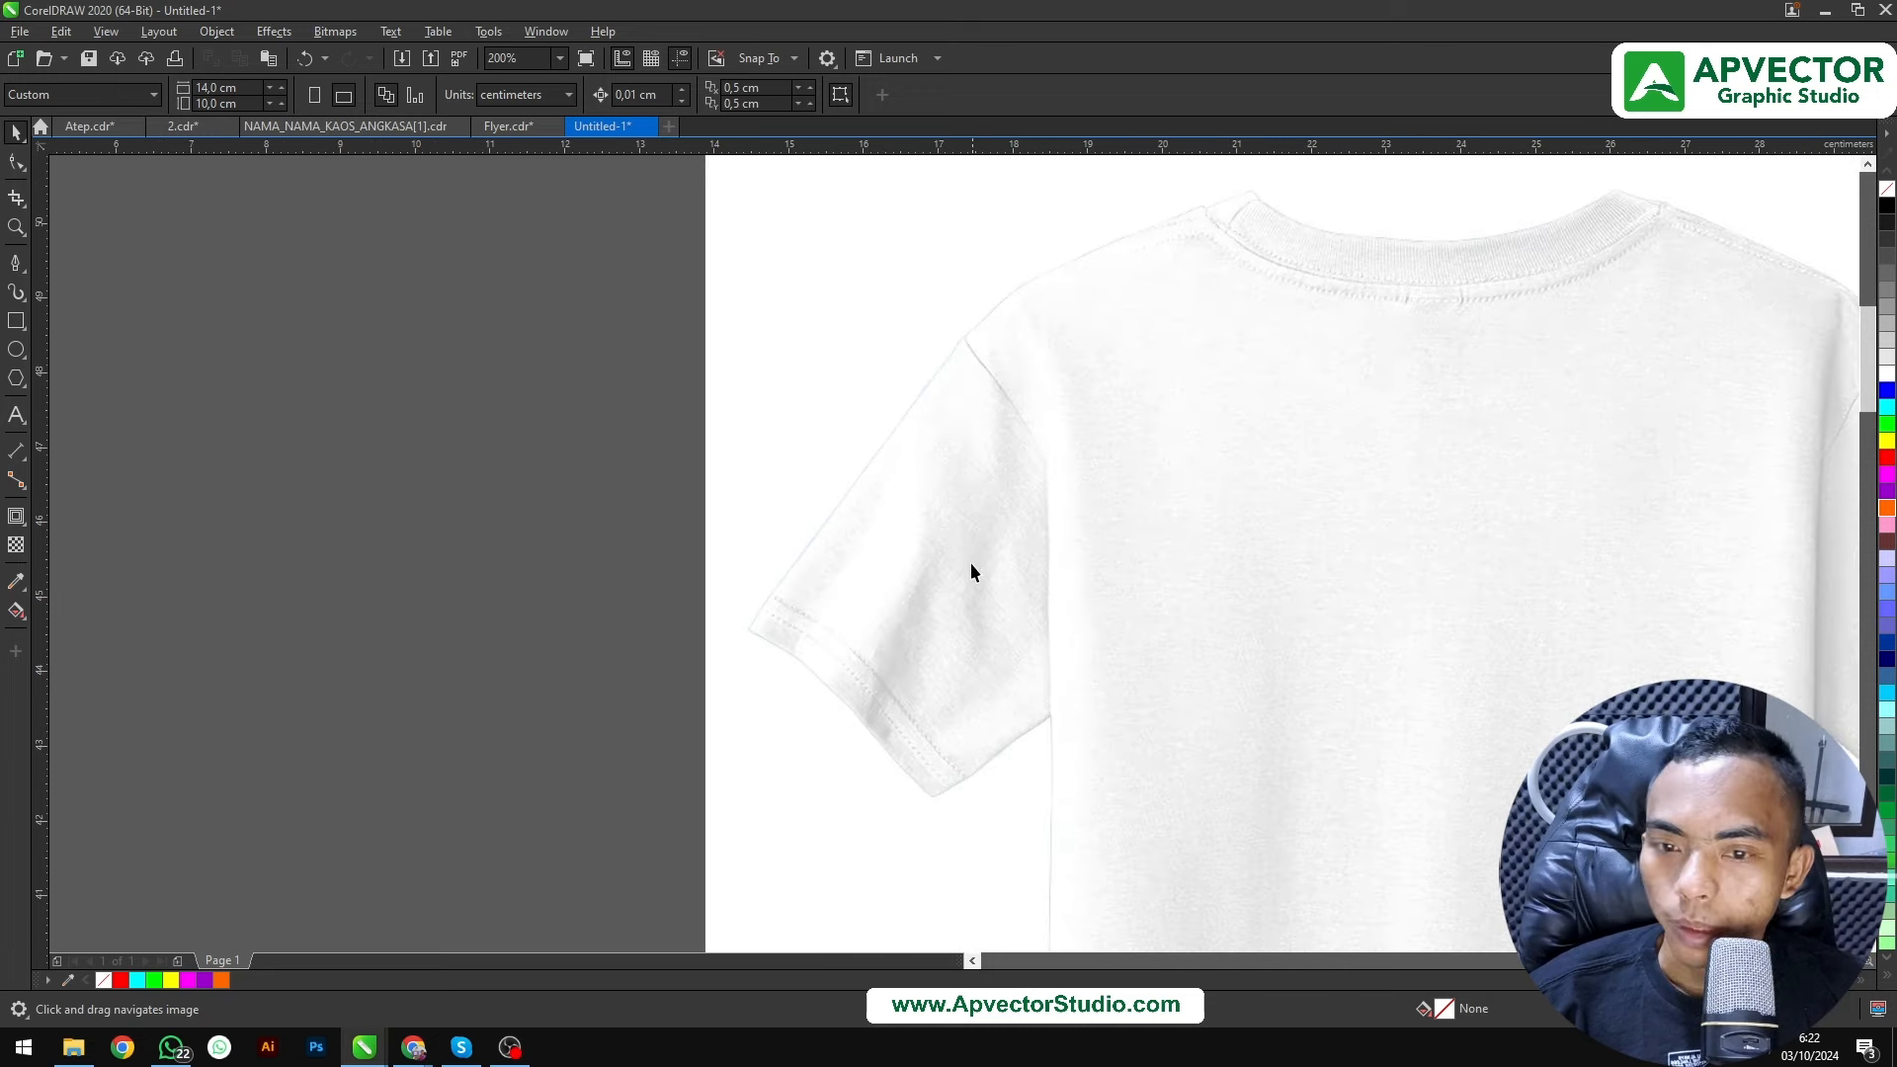
{"action": "left_click_drag", "start_coordinate": [920, 567], "coordinate": [780, 551]}
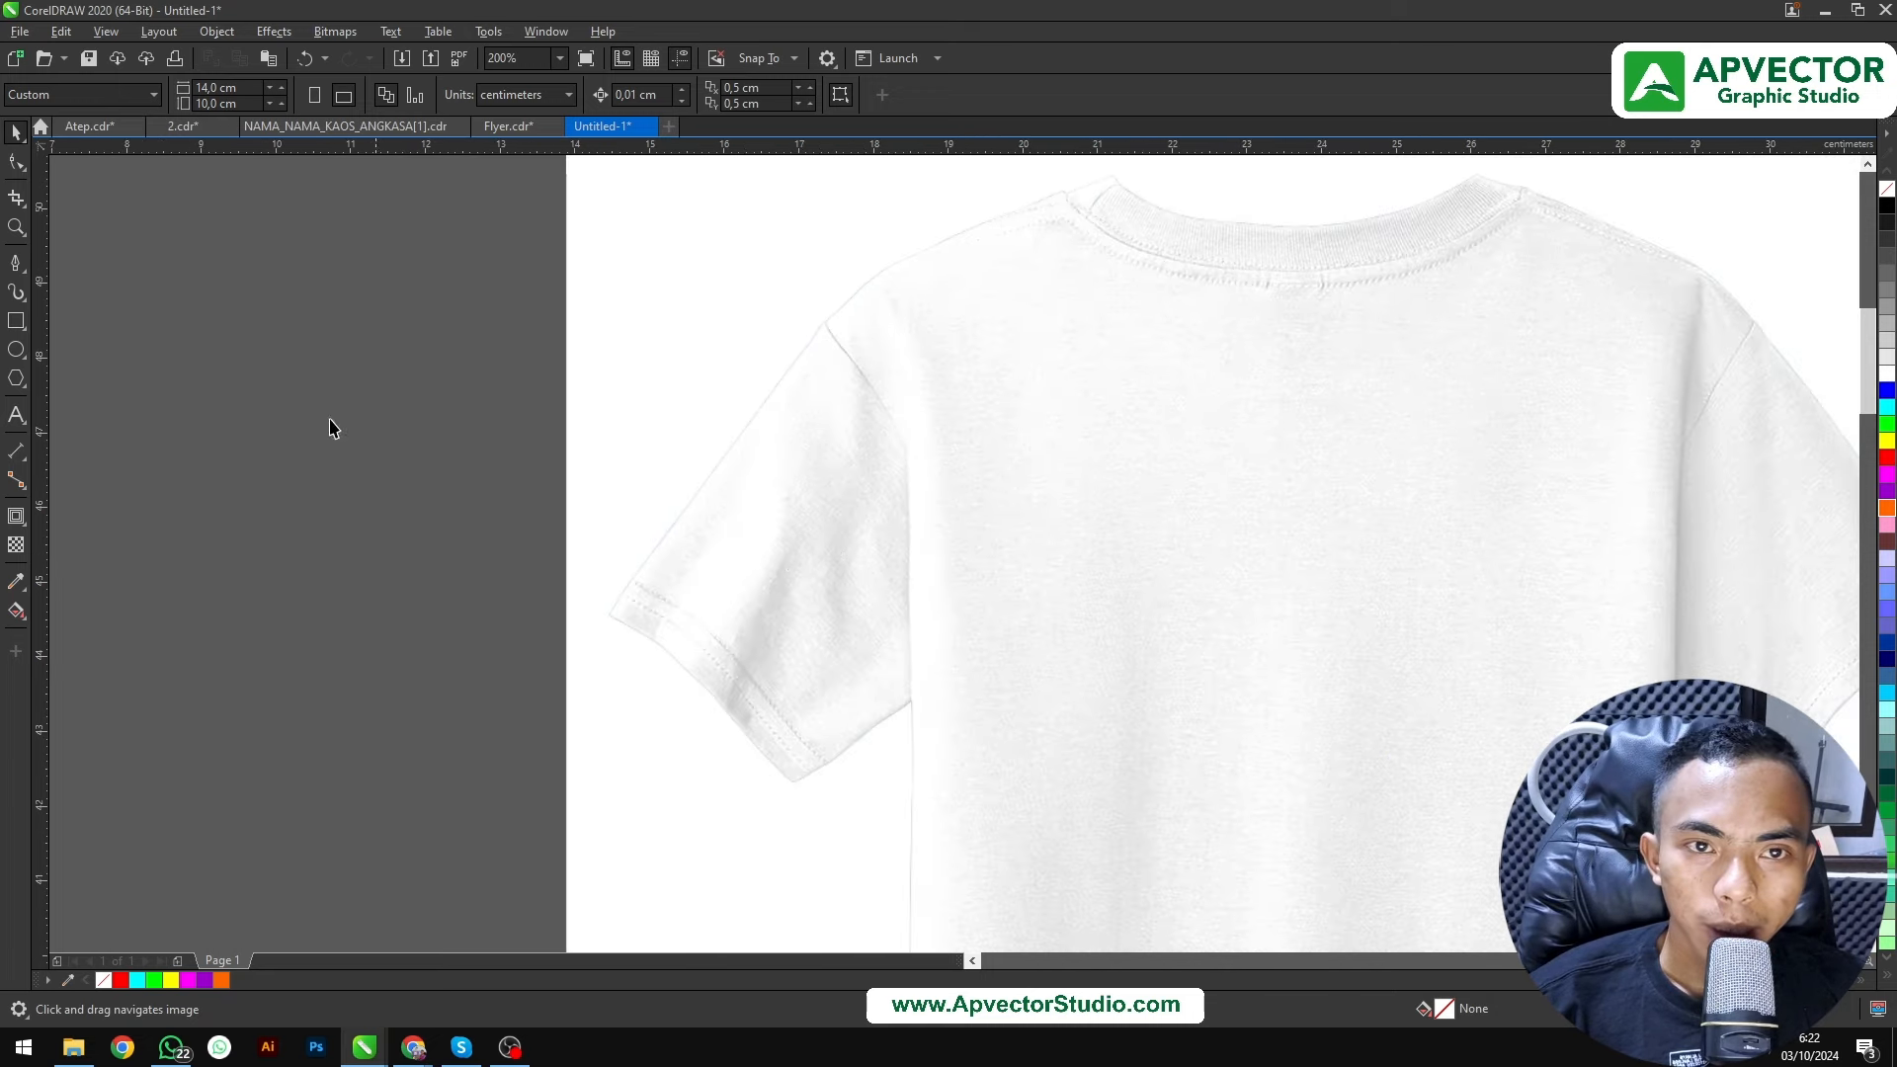
Choose the B-Spline tool for tracing and lock the white back-view shirt bitmap in place
{"action": "left_click", "coordinate": [8, 273]}
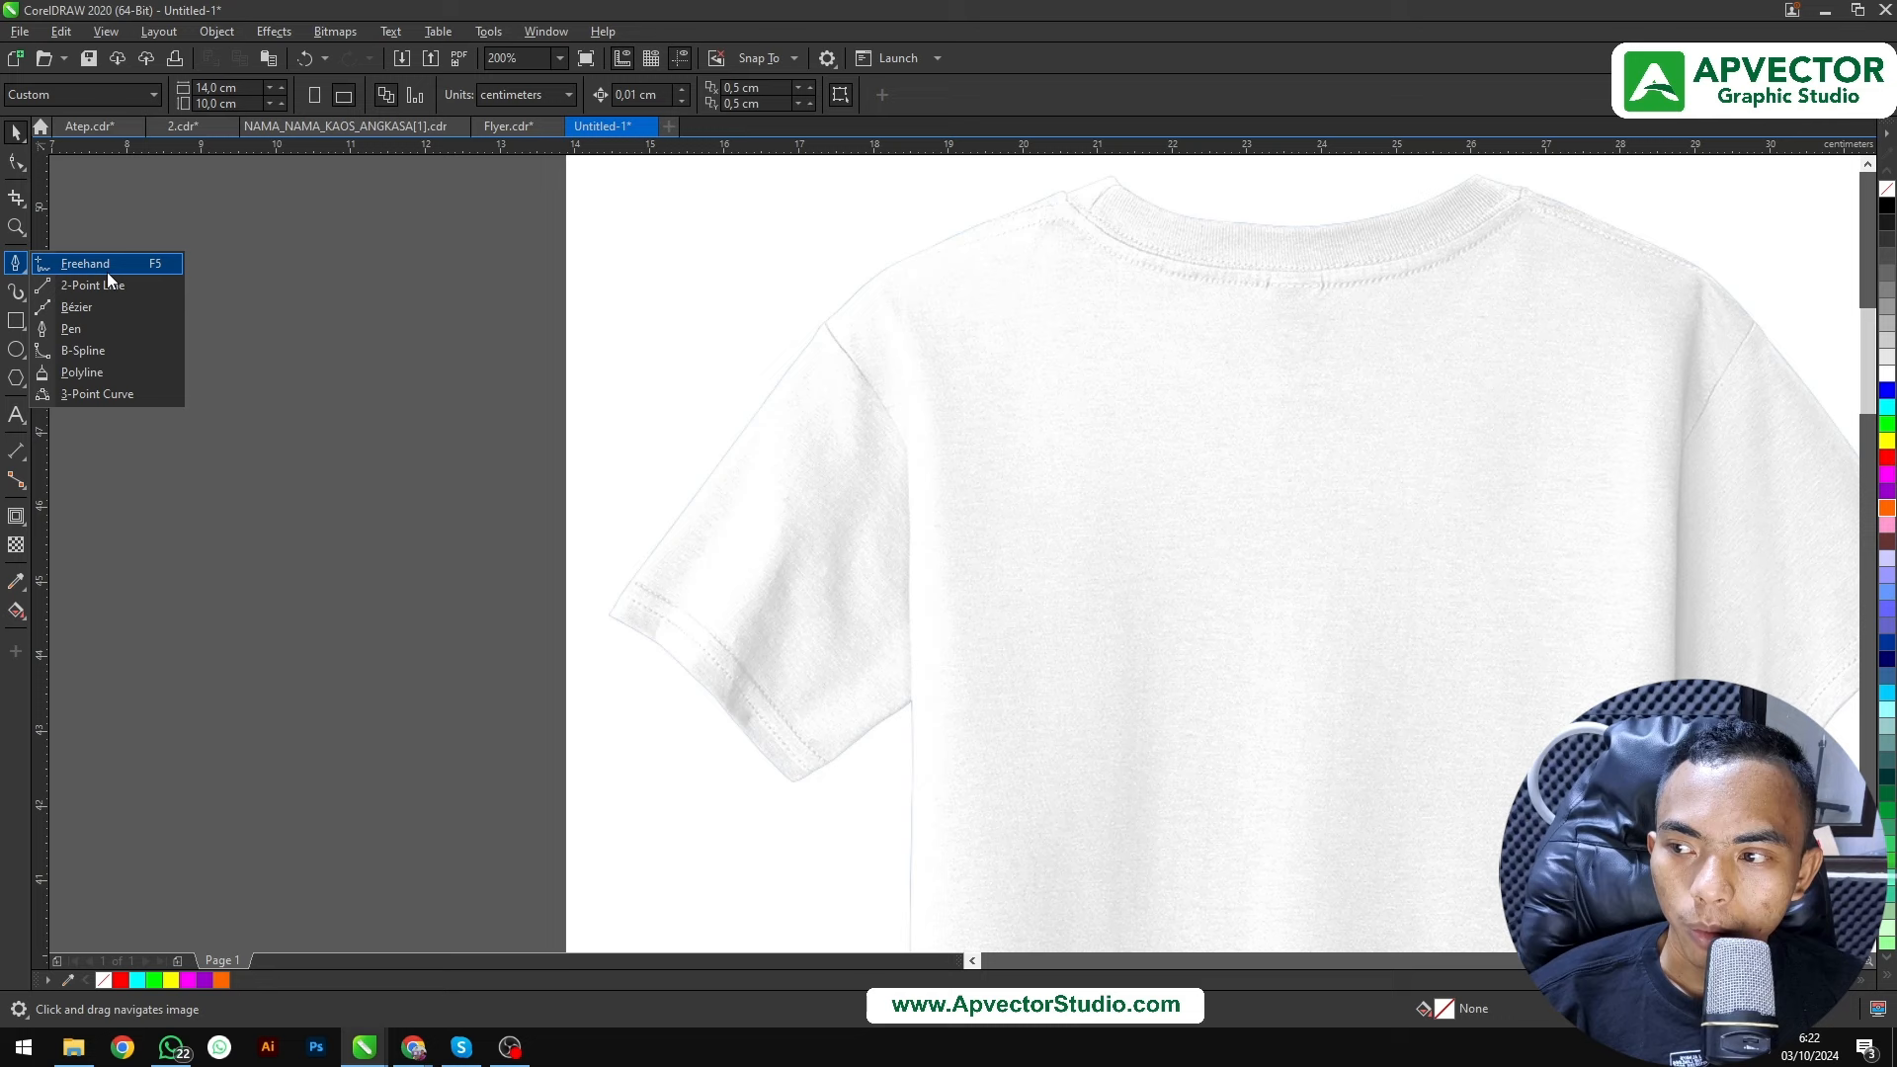
{"action": "left_click", "coordinate": [150, 348]}
{"action": "scroll", "coordinate": [670, 591], "scroll_direction": "down", "scroll_amount": 1}
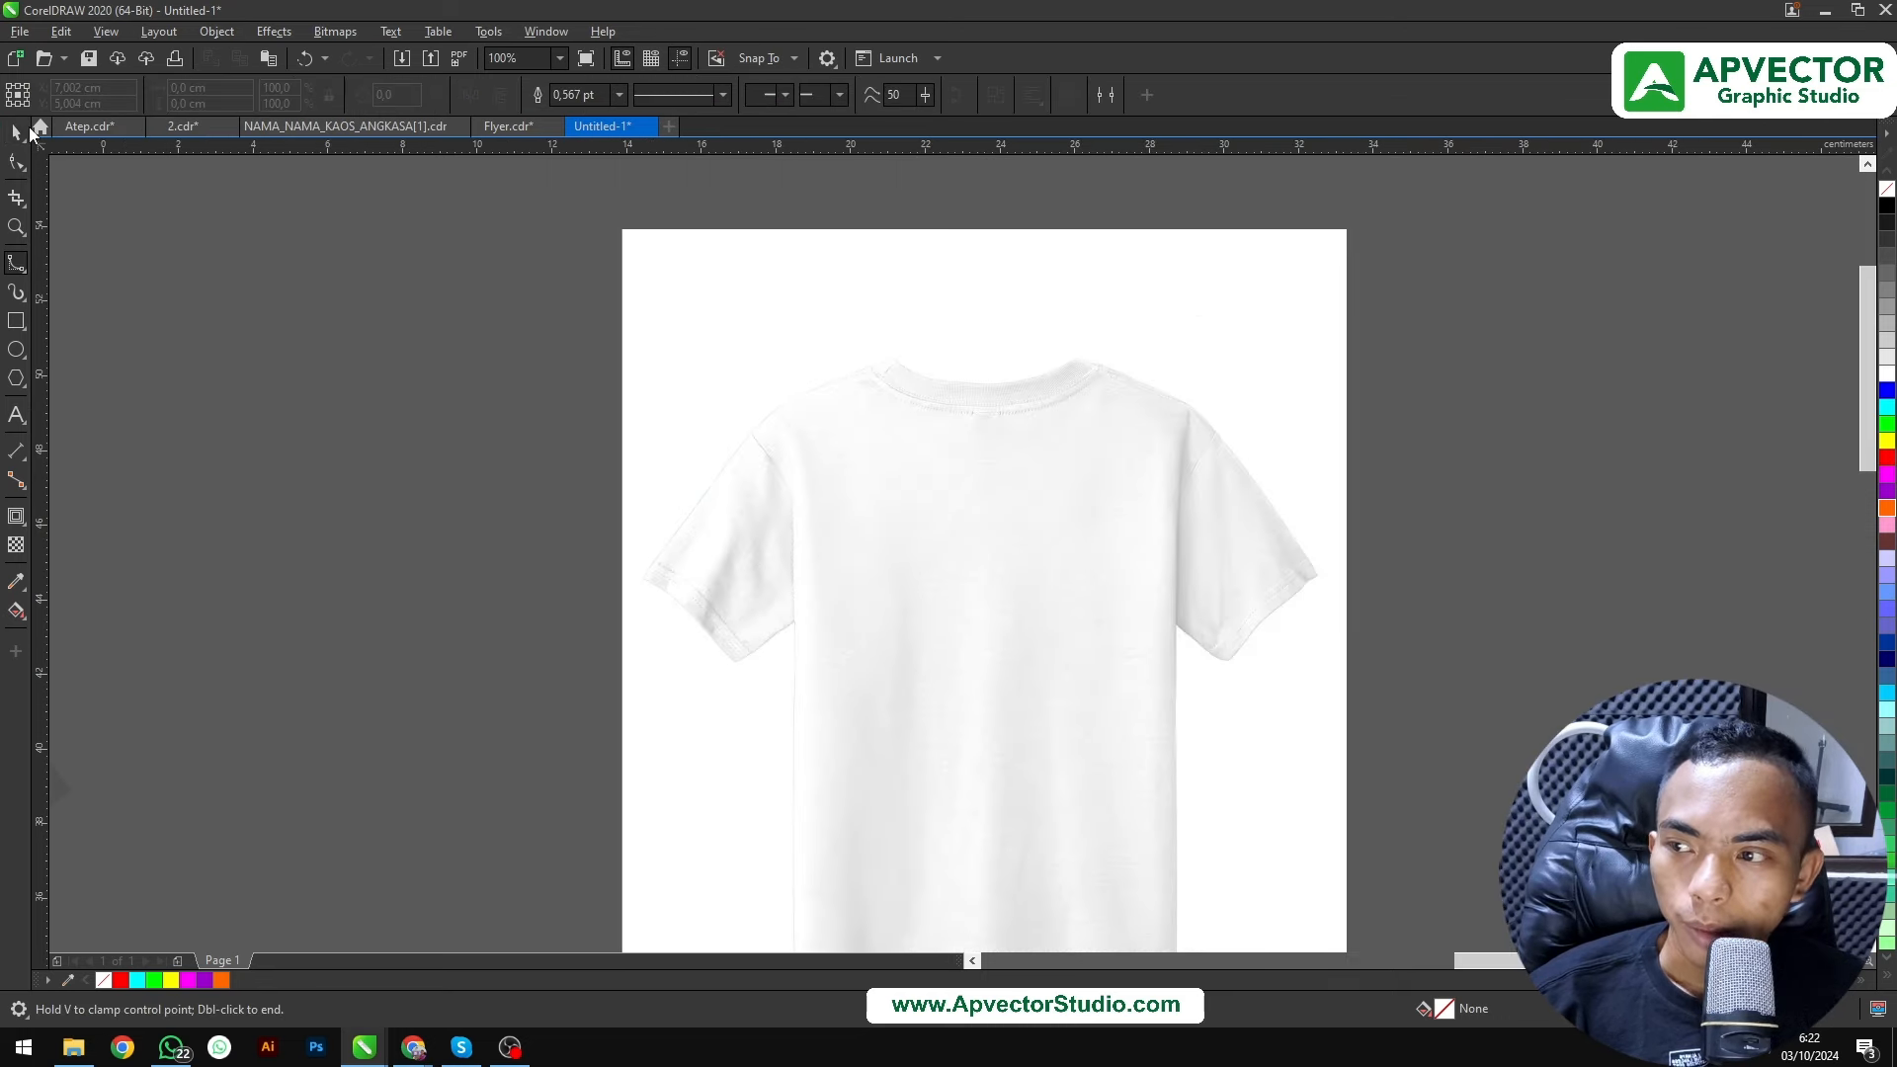
{"action": "left_click", "coordinate": [15, 132]}
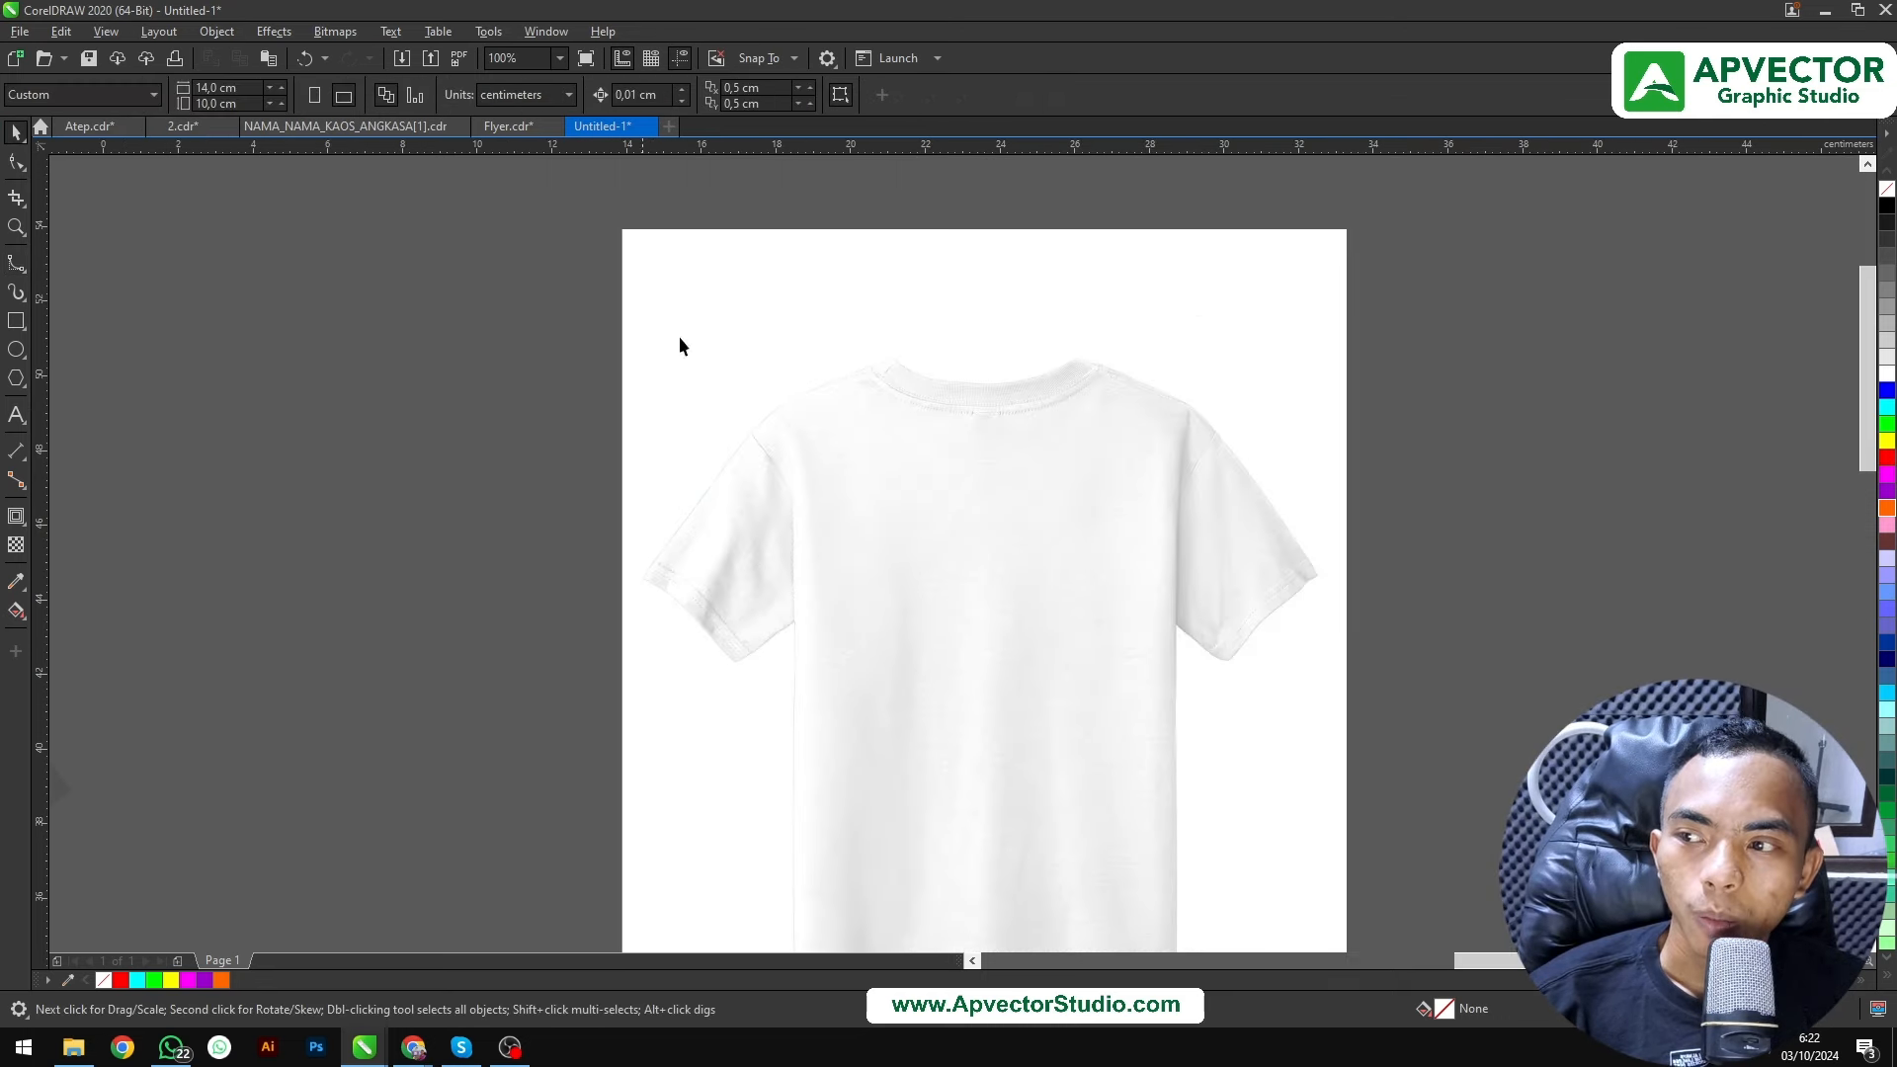
{"action": "right_click", "coordinate": [914, 345]}
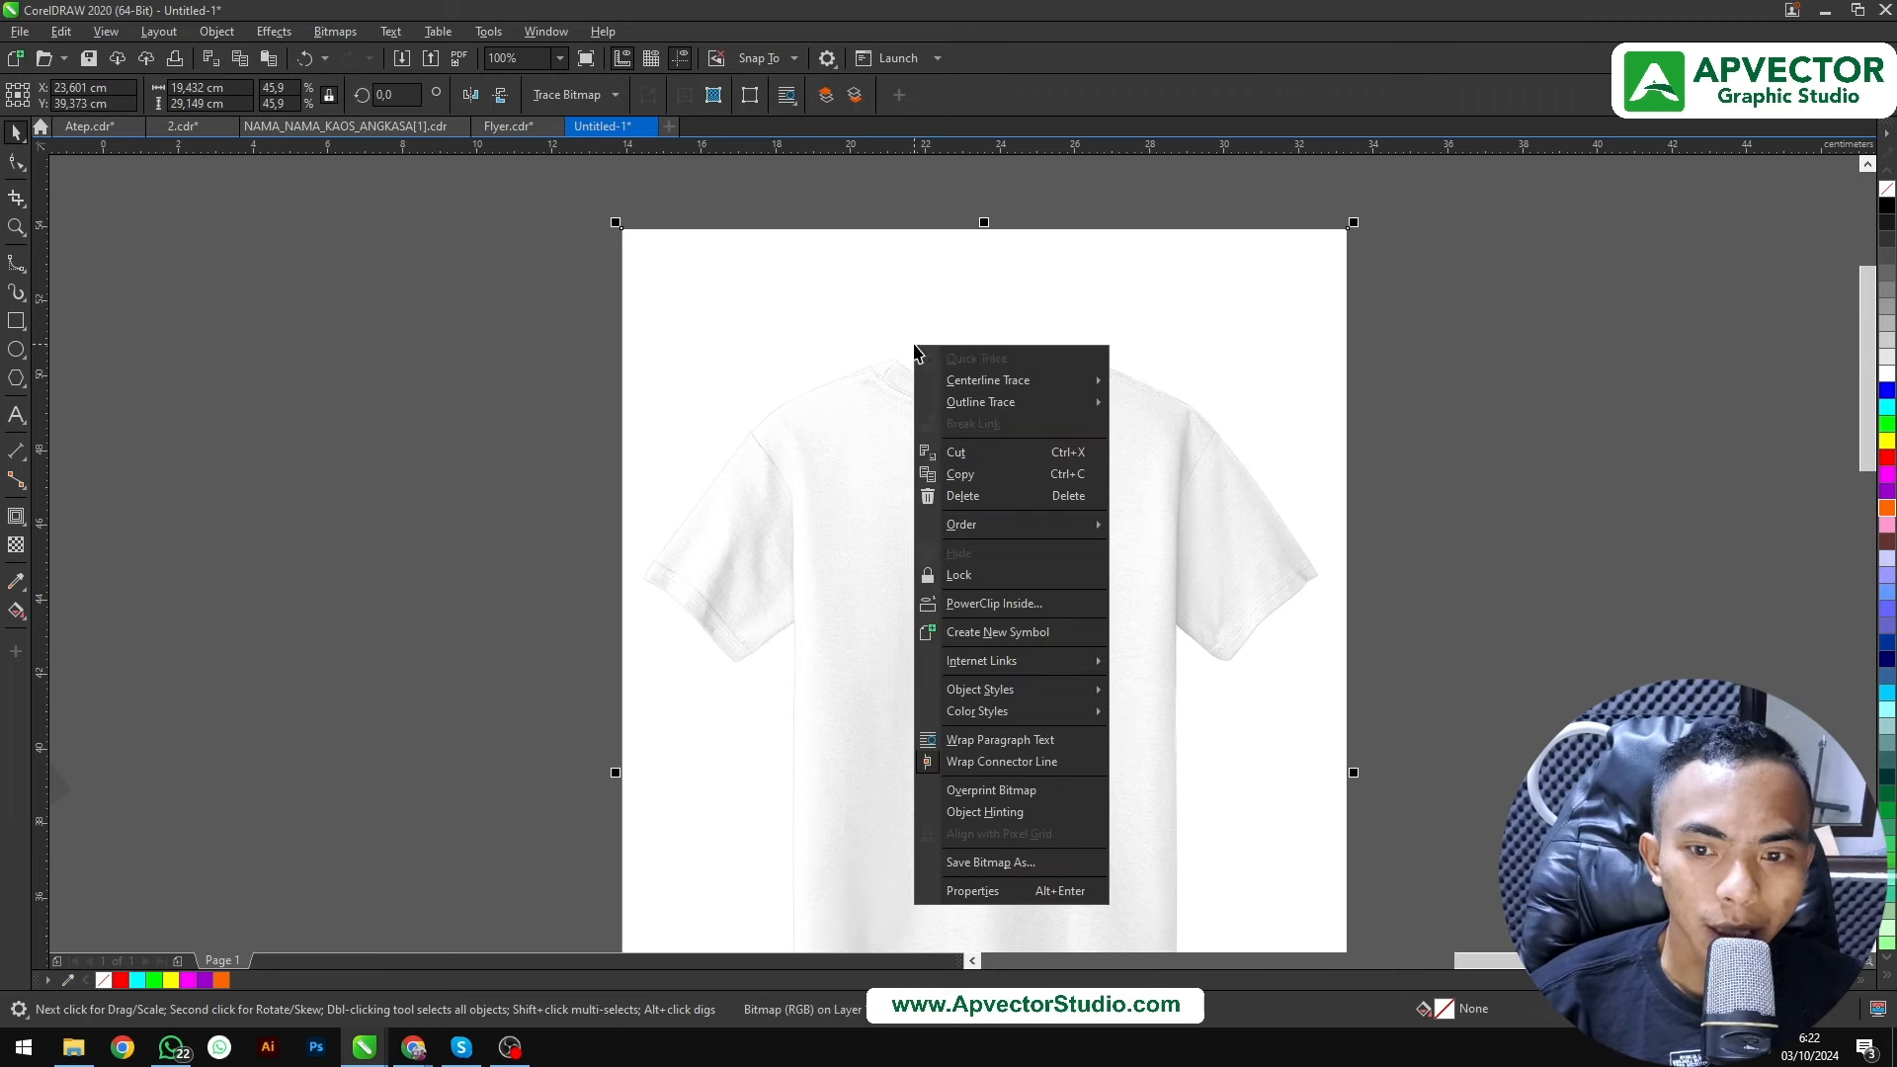
{"action": "left_click", "coordinate": [992, 574]}
{"action": "left_click", "coordinate": [593, 572]}
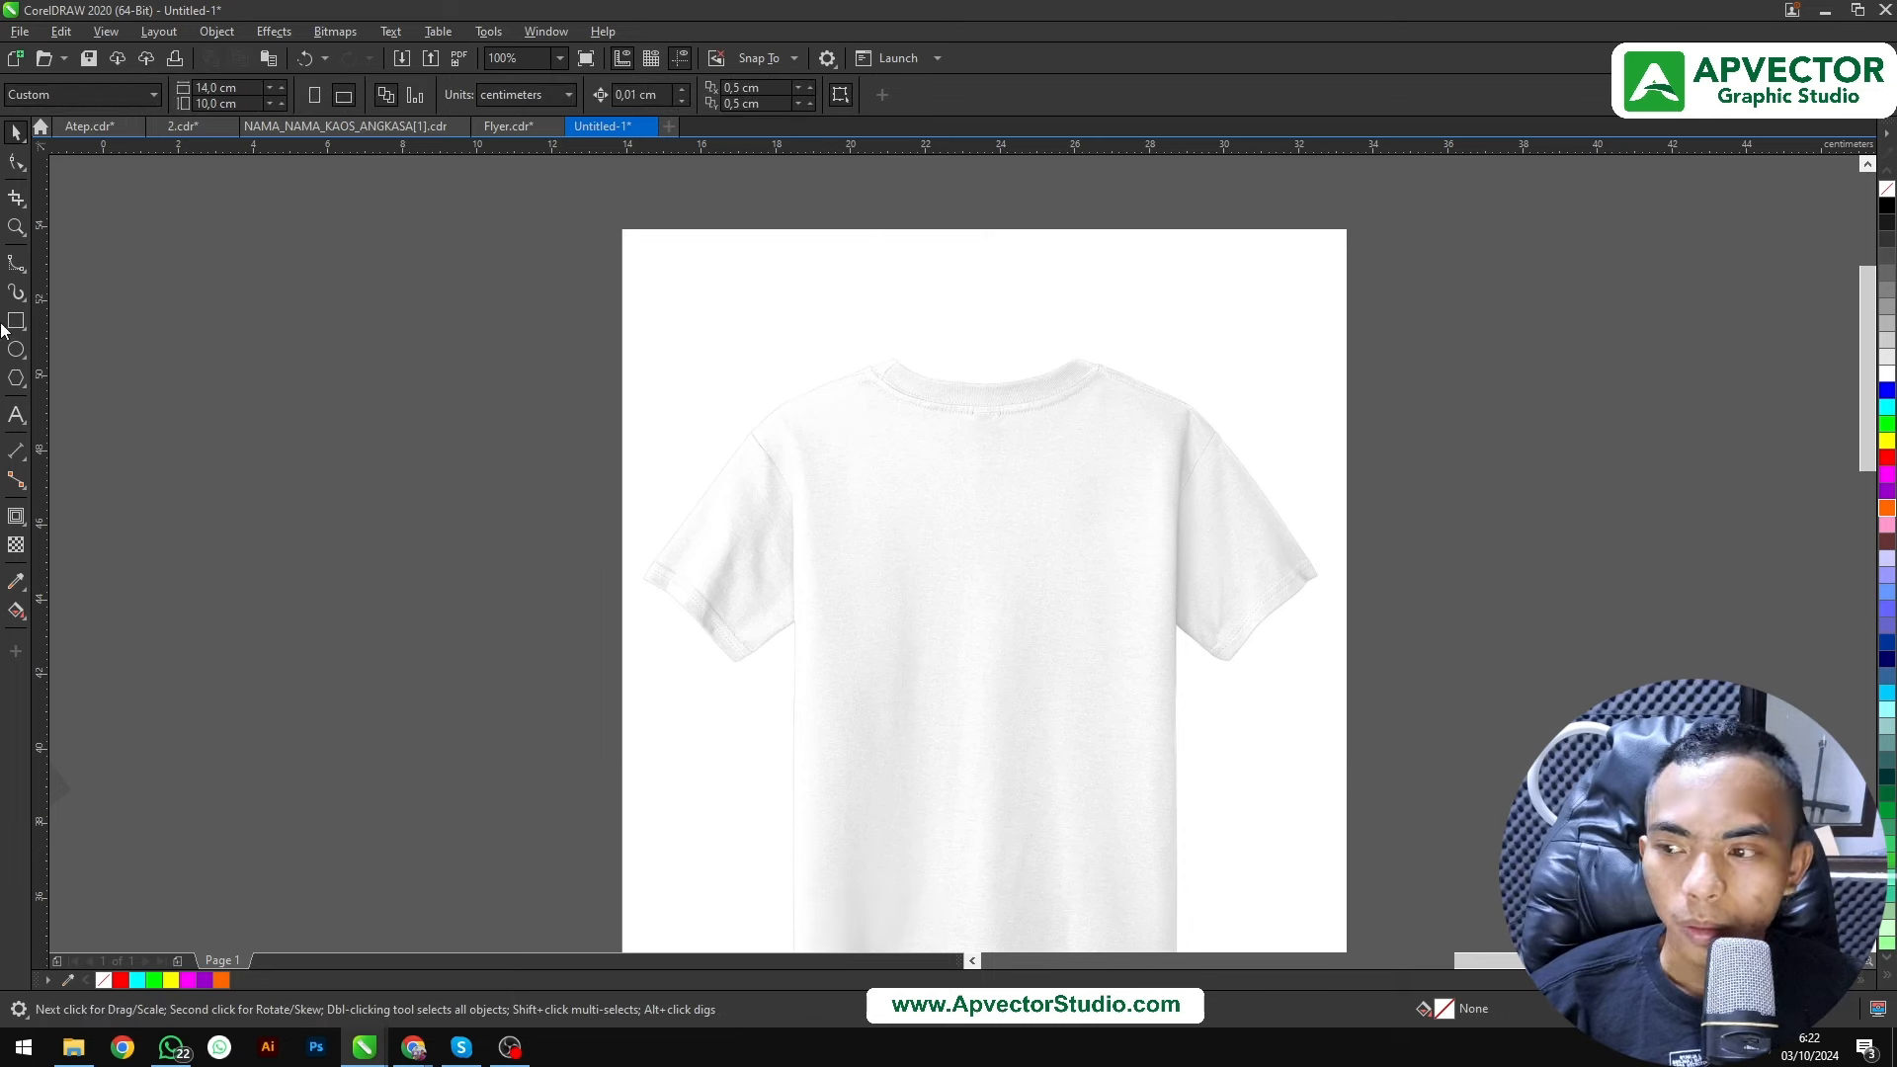
Start a B-Spline outline at the left sleeve's cuff corner and trace up the sleeve's outer edge towards the shoulder seam
{"action": "left_click", "coordinate": [16, 262]}
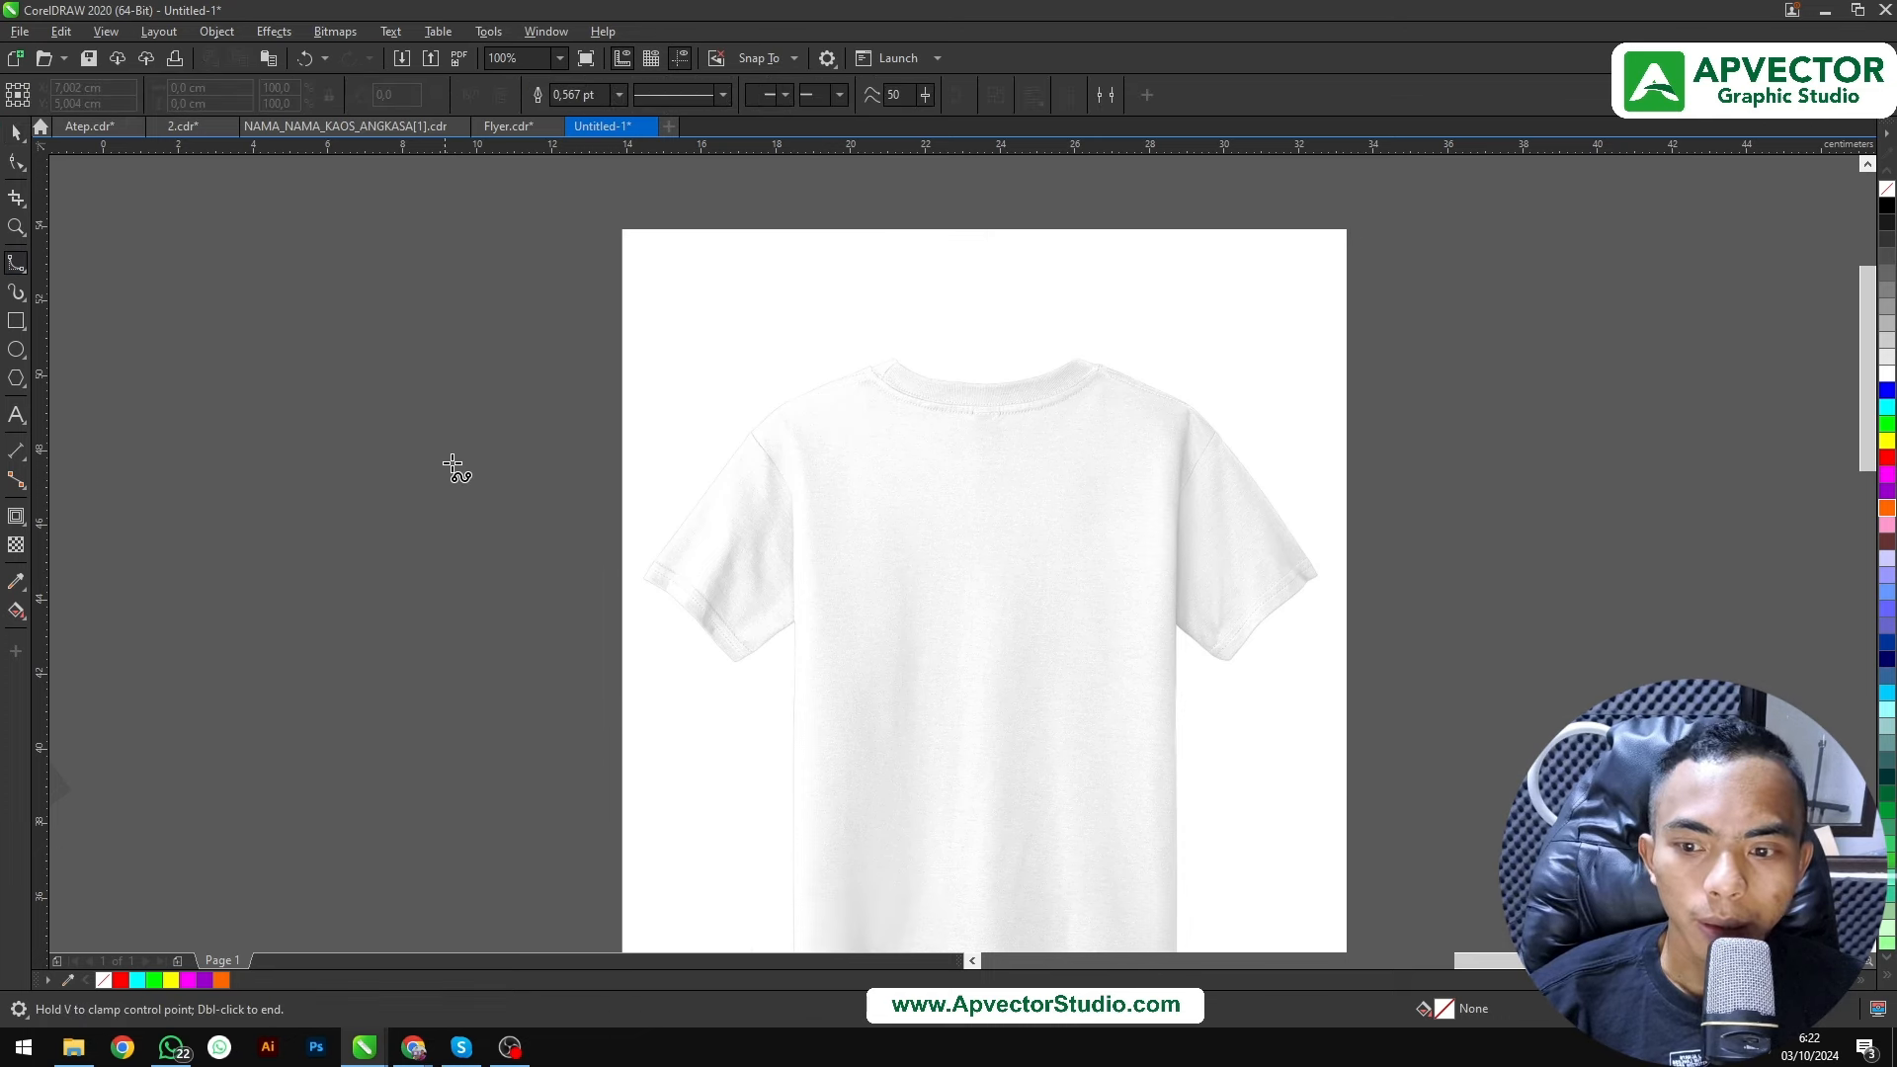
{"action": "scroll", "coordinate": [647, 578], "scroll_direction": "up", "scroll_amount": 5}
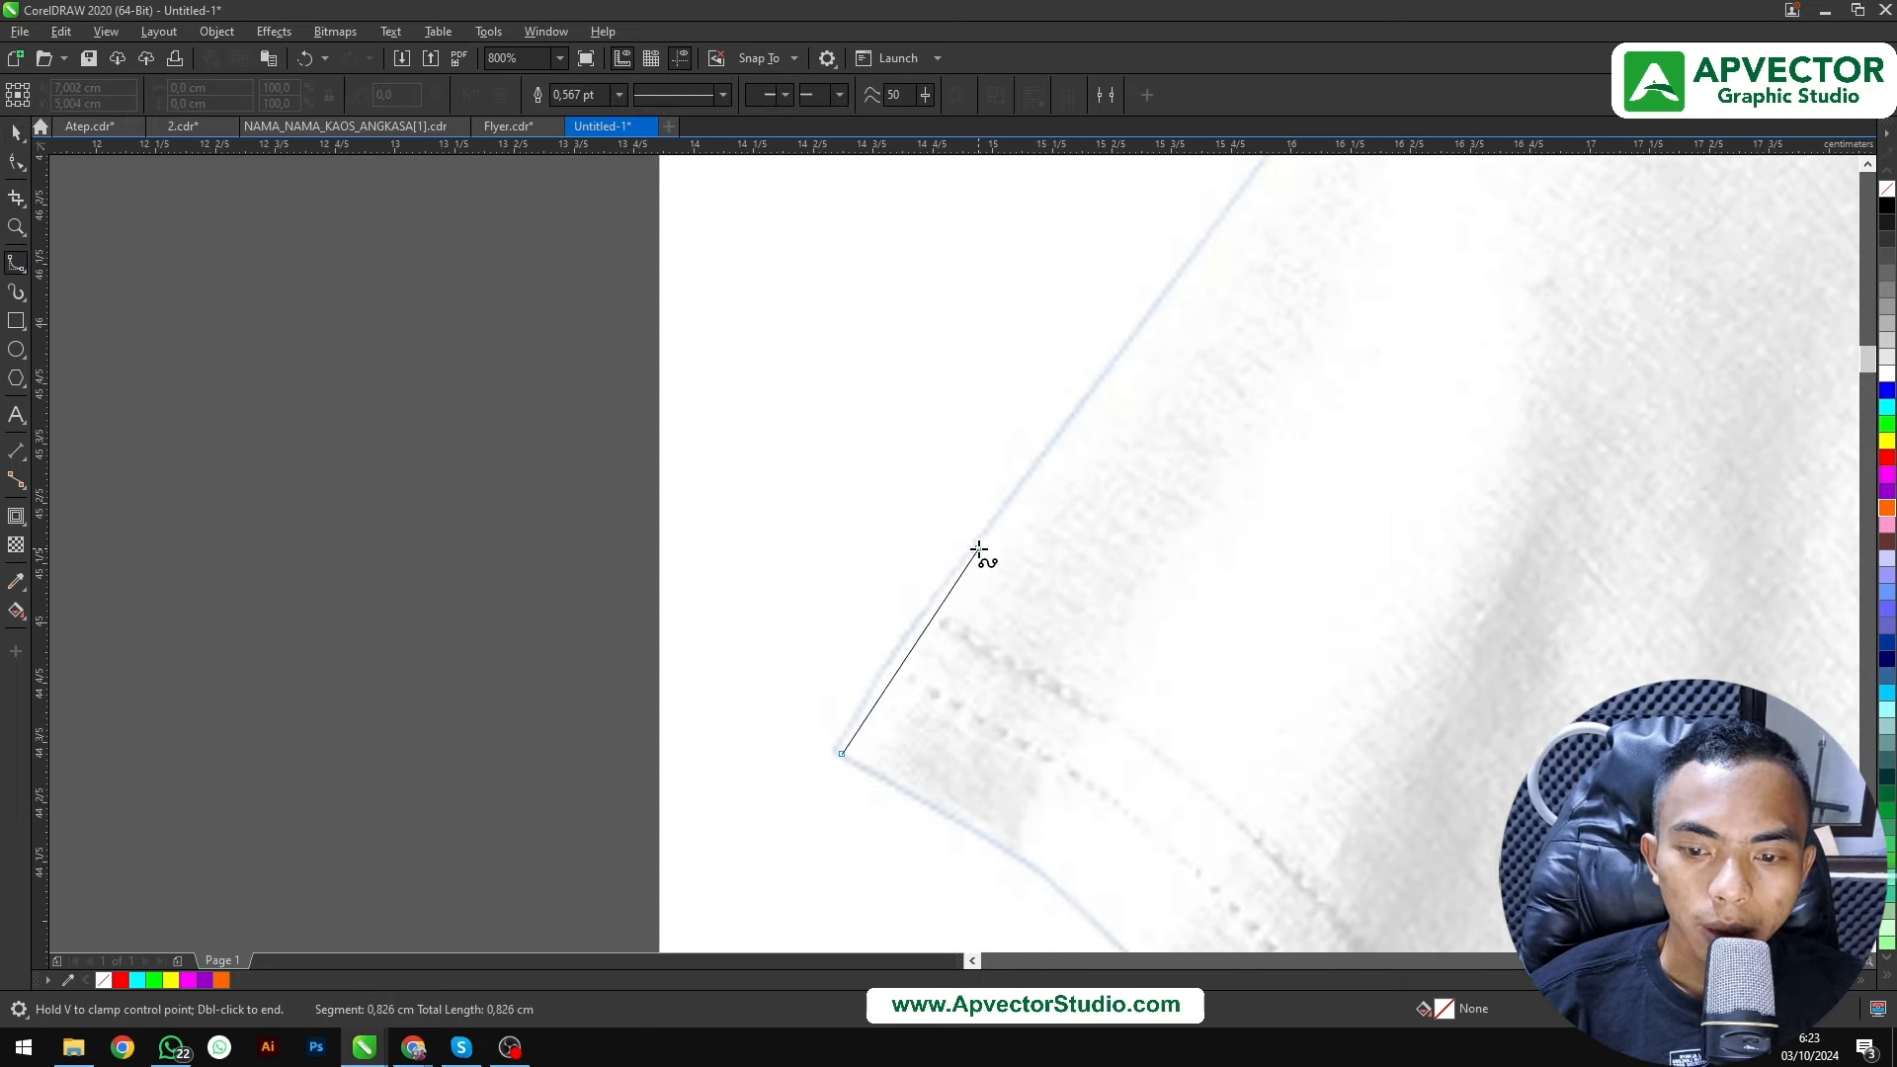
{"action": "left_click_drag", "start_coordinate": [1192, 281], "coordinate": [739, 713]}
{"action": "left_click", "coordinate": [817, 585]}
{"action": "left_click_drag", "start_coordinate": [1076, 251], "coordinate": [766, 627]}
{"action": "left_click", "coordinate": [767, 626]}
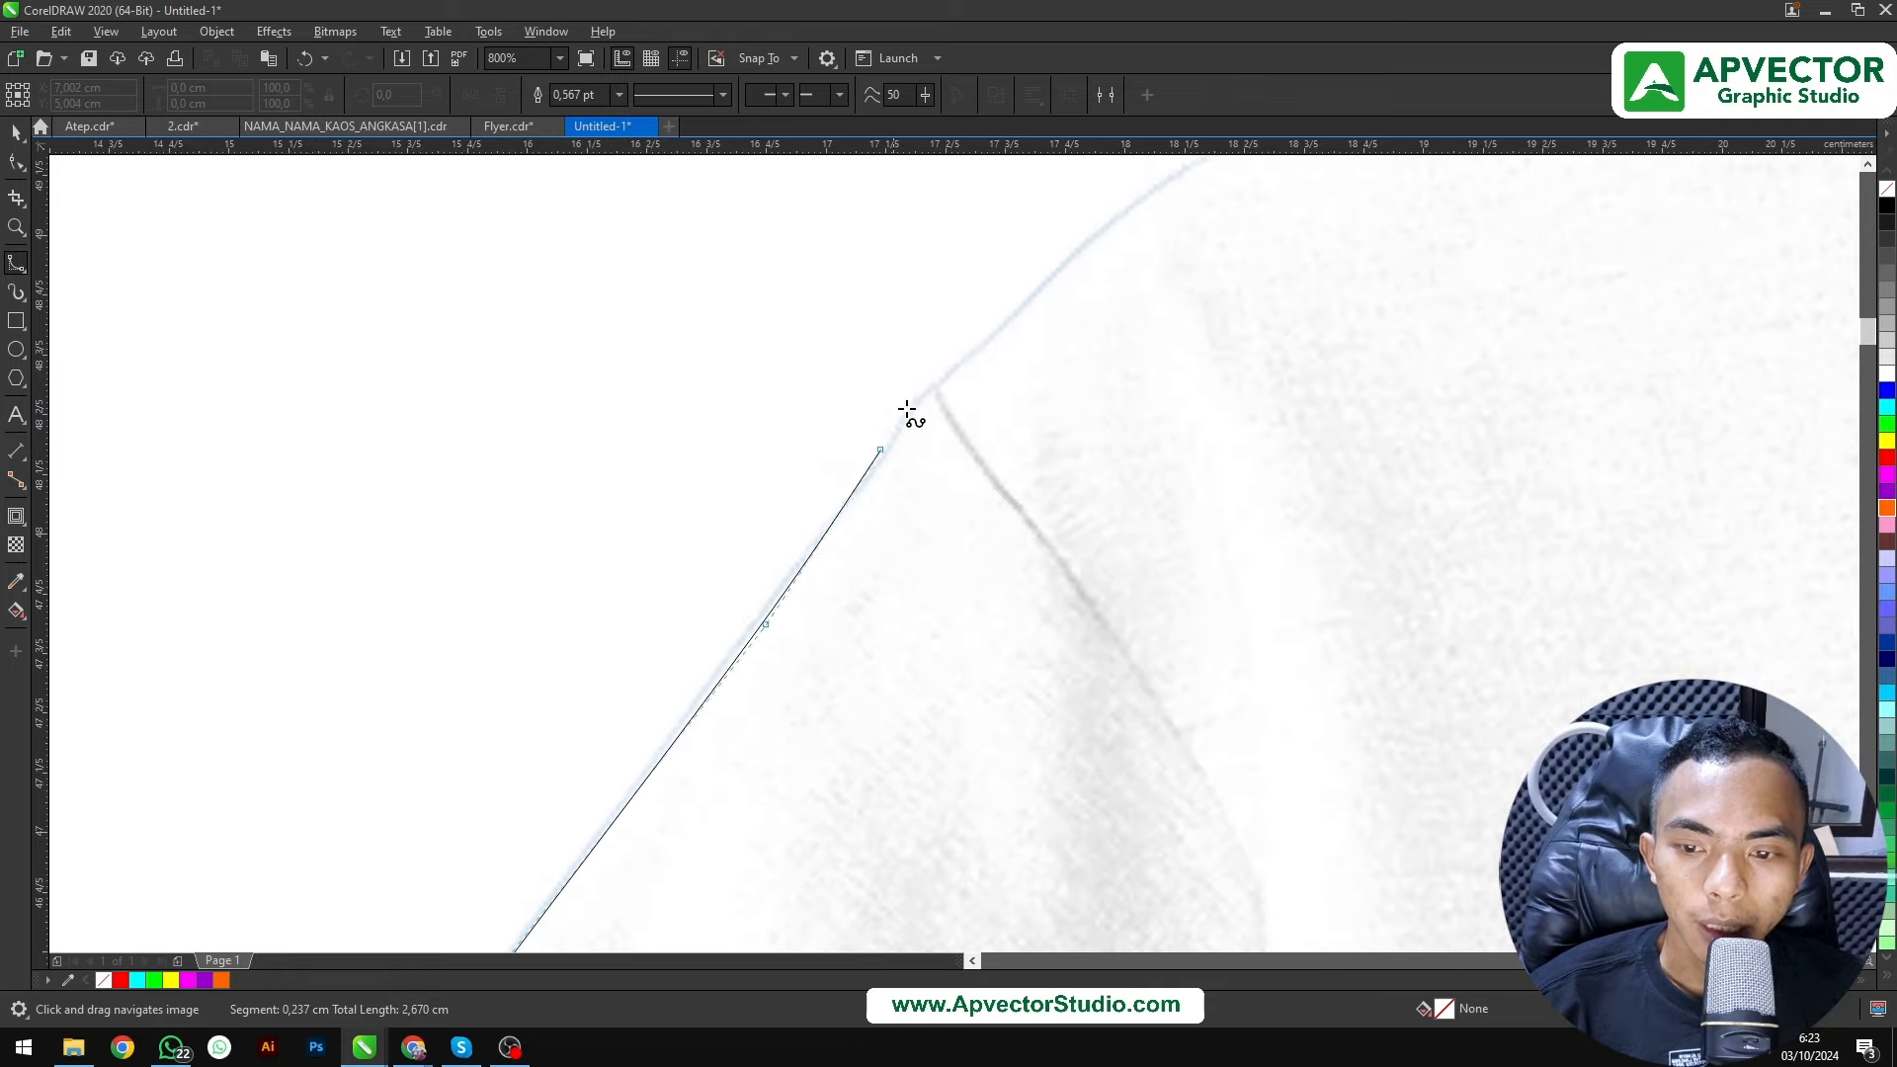
Continue the B-Spline outline over the left shoulder seam and along the shoulder slope towards the collar
{"action": "scroll", "coordinate": [911, 390], "scroll_direction": "up", "scroll_amount": 1}
{"action": "left_click_drag", "start_coordinate": [913, 385], "coordinate": [796, 627]}
{"action": "left_click", "coordinate": [781, 697]}
{"action": "left_click", "coordinate": [821, 649]}
{"action": "left_click", "coordinate": [933, 564]}
{"action": "left_click_drag", "start_coordinate": [1212, 268], "coordinate": [835, 568]}
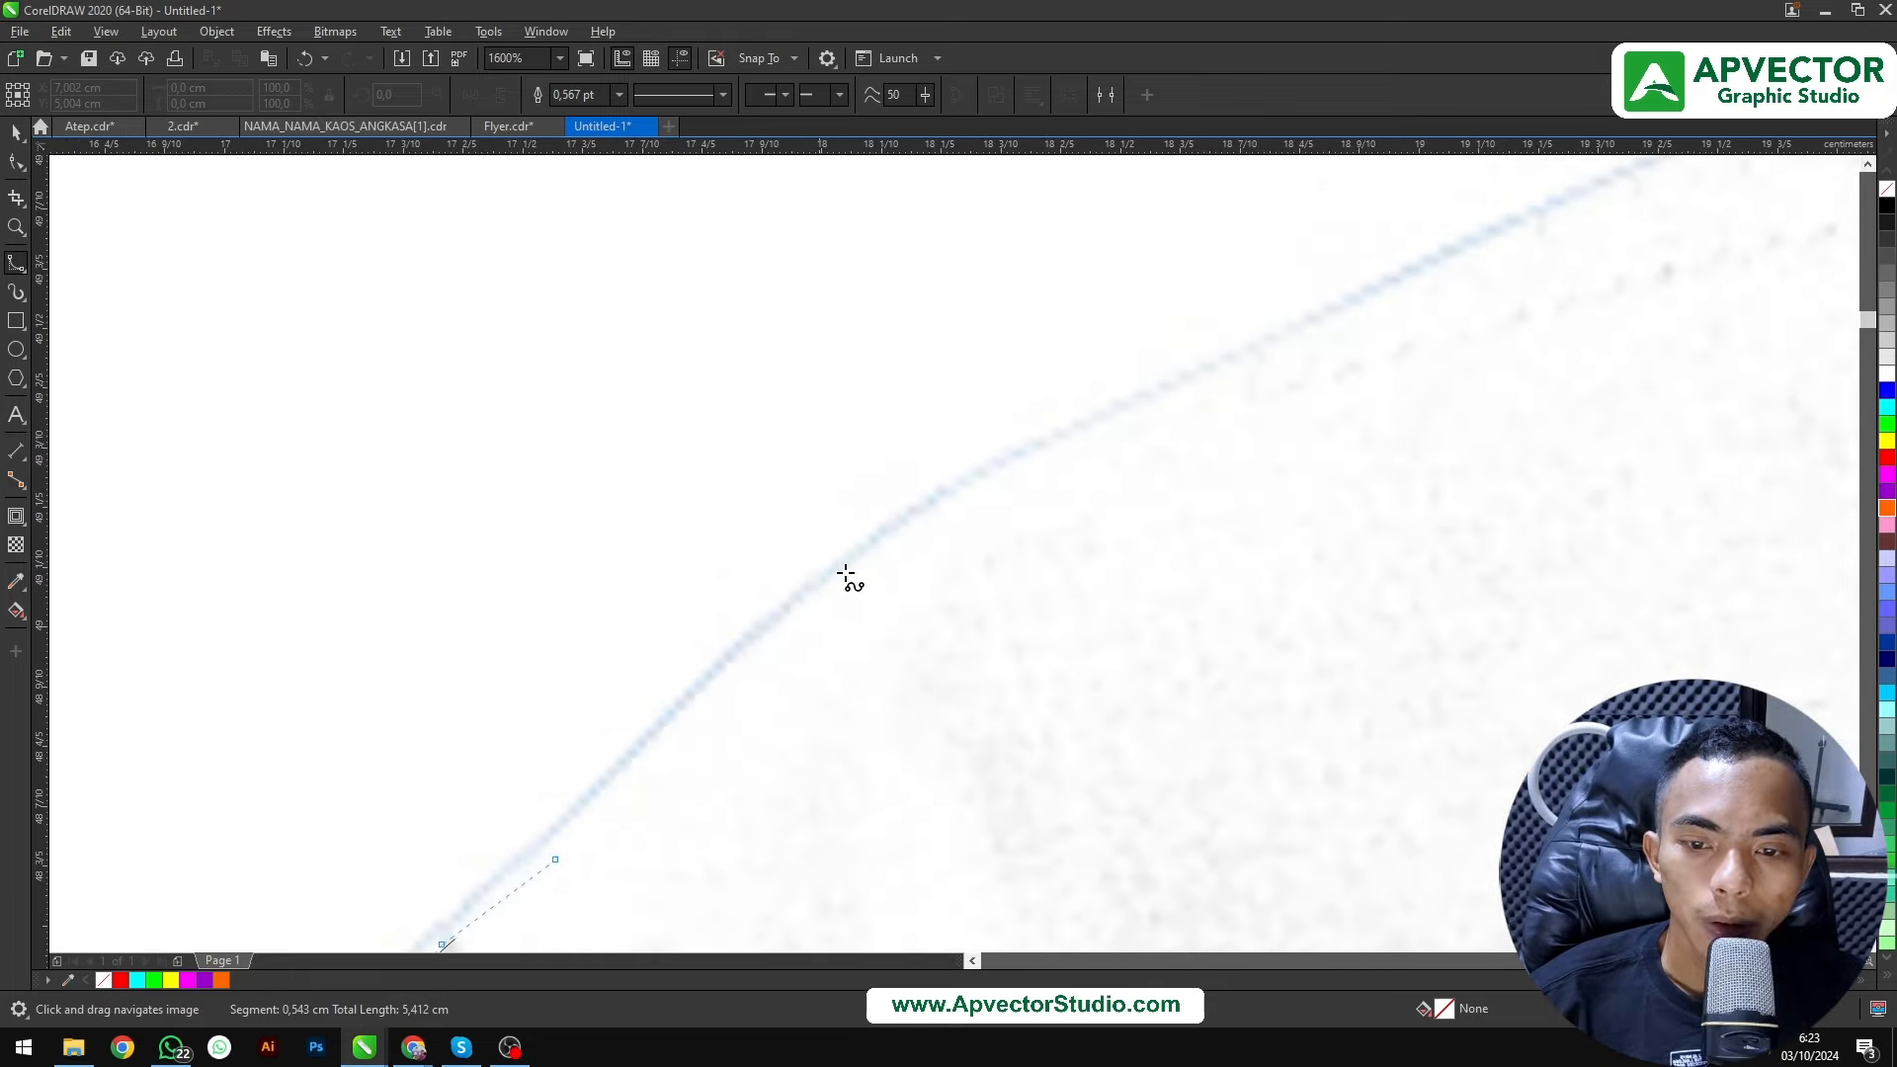
{"action": "left_click", "coordinate": [817, 584]}
{"action": "left_click", "coordinate": [1139, 395]}
{"action": "left_click_drag", "start_coordinate": [1450, 284], "coordinate": [448, 645]}
{"action": "left_click", "coordinate": [881, 464]}
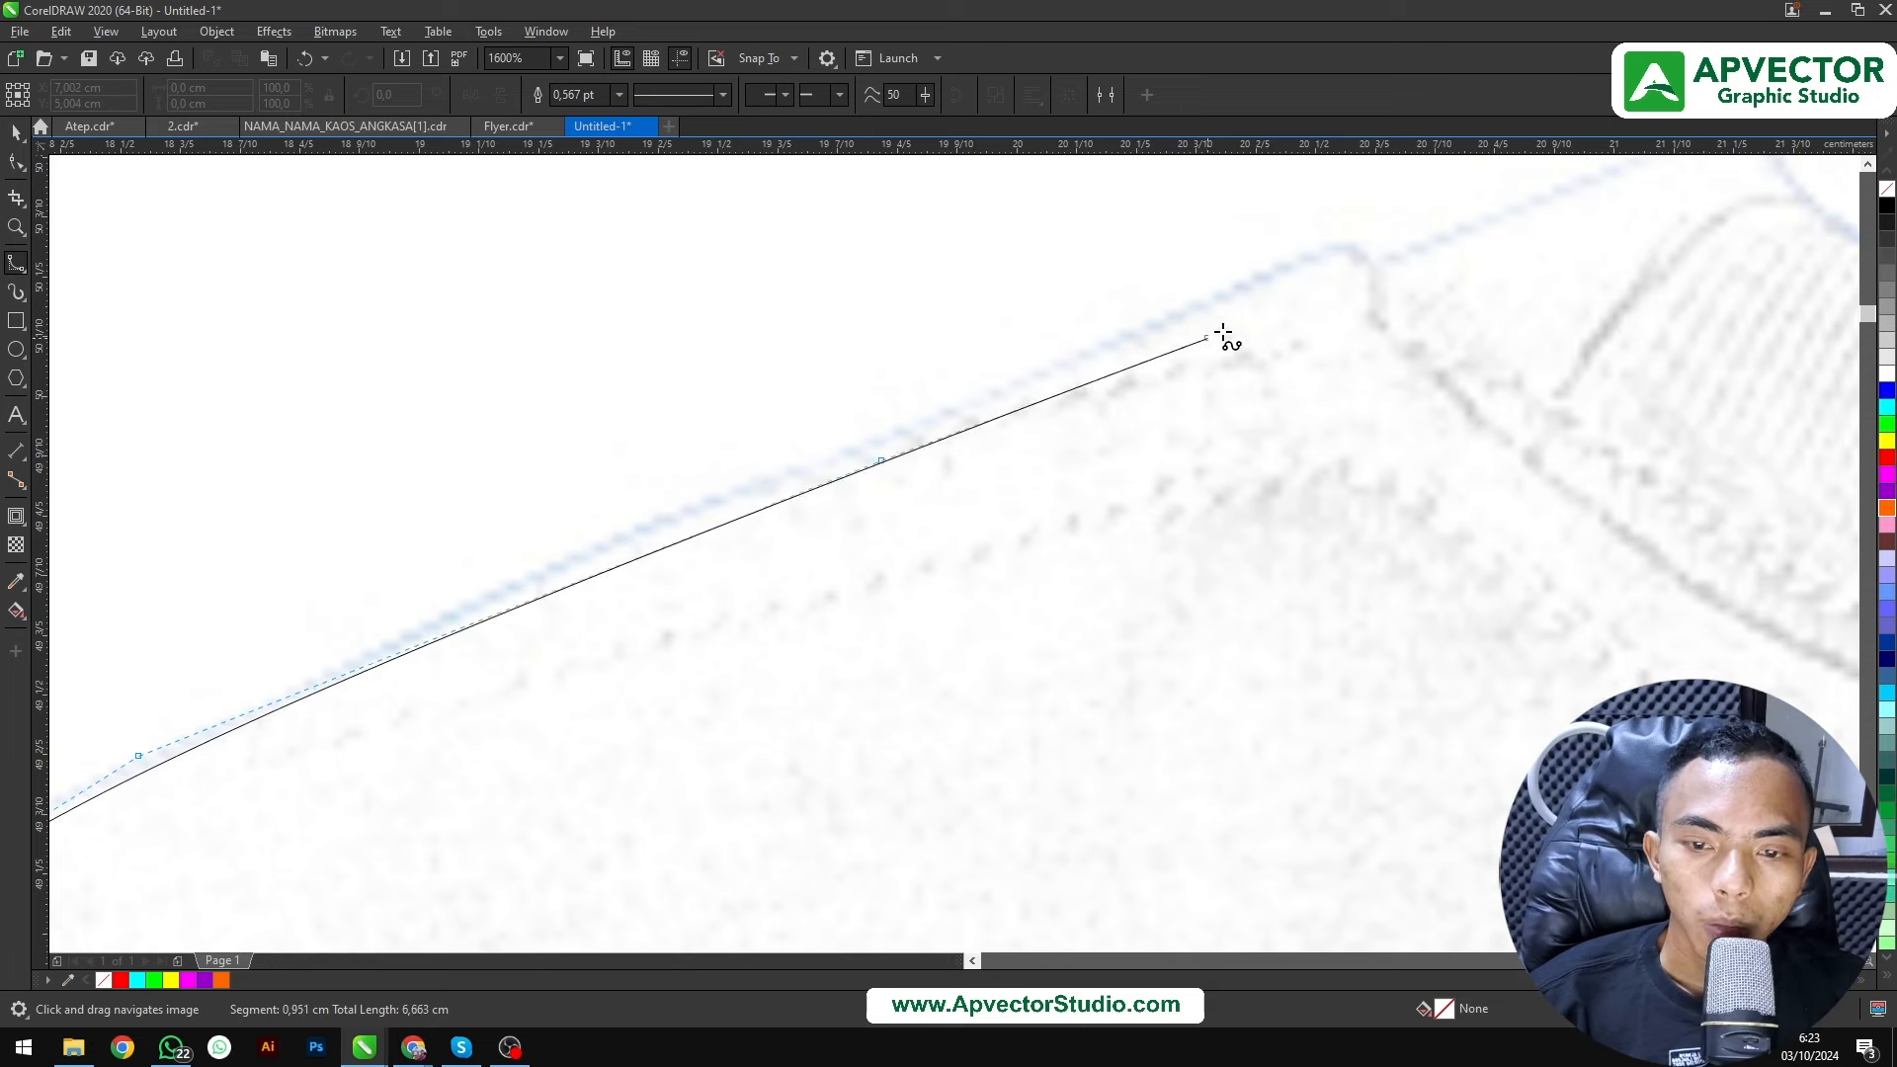
Trace the outline over the left collar seam and around the left tip of the collar
{"action": "left_click_drag", "start_coordinate": [1284, 298], "coordinate": [939, 504]}
{"action": "left_click", "coordinate": [1035, 483]}
{"action": "left_click", "coordinate": [1132, 444]}
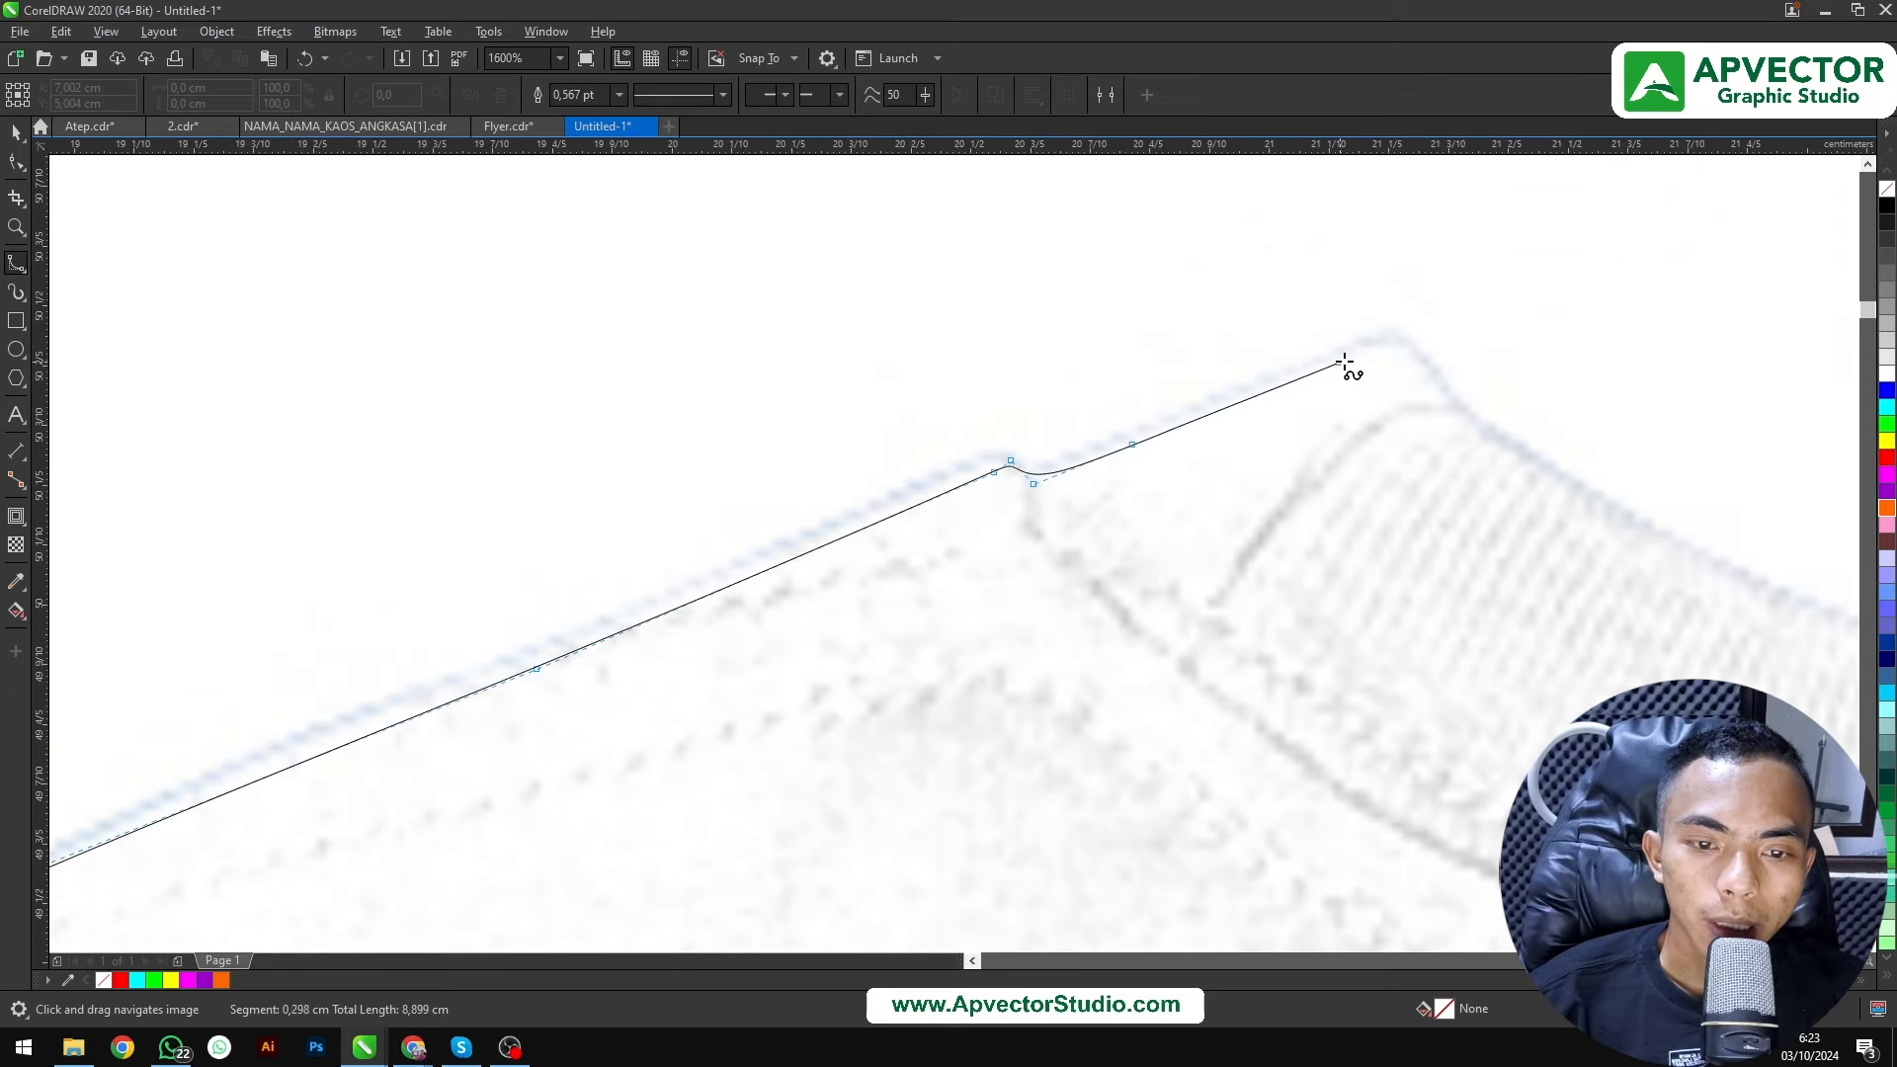
{"action": "left_click", "coordinate": [1419, 390]}
{"action": "left_click_drag", "start_coordinate": [1545, 508], "coordinate": [792, 474]}
Trace the curved back neckline along the collar's upper edge to the right collar tip
{"action": "left_click", "coordinate": [828, 484]}
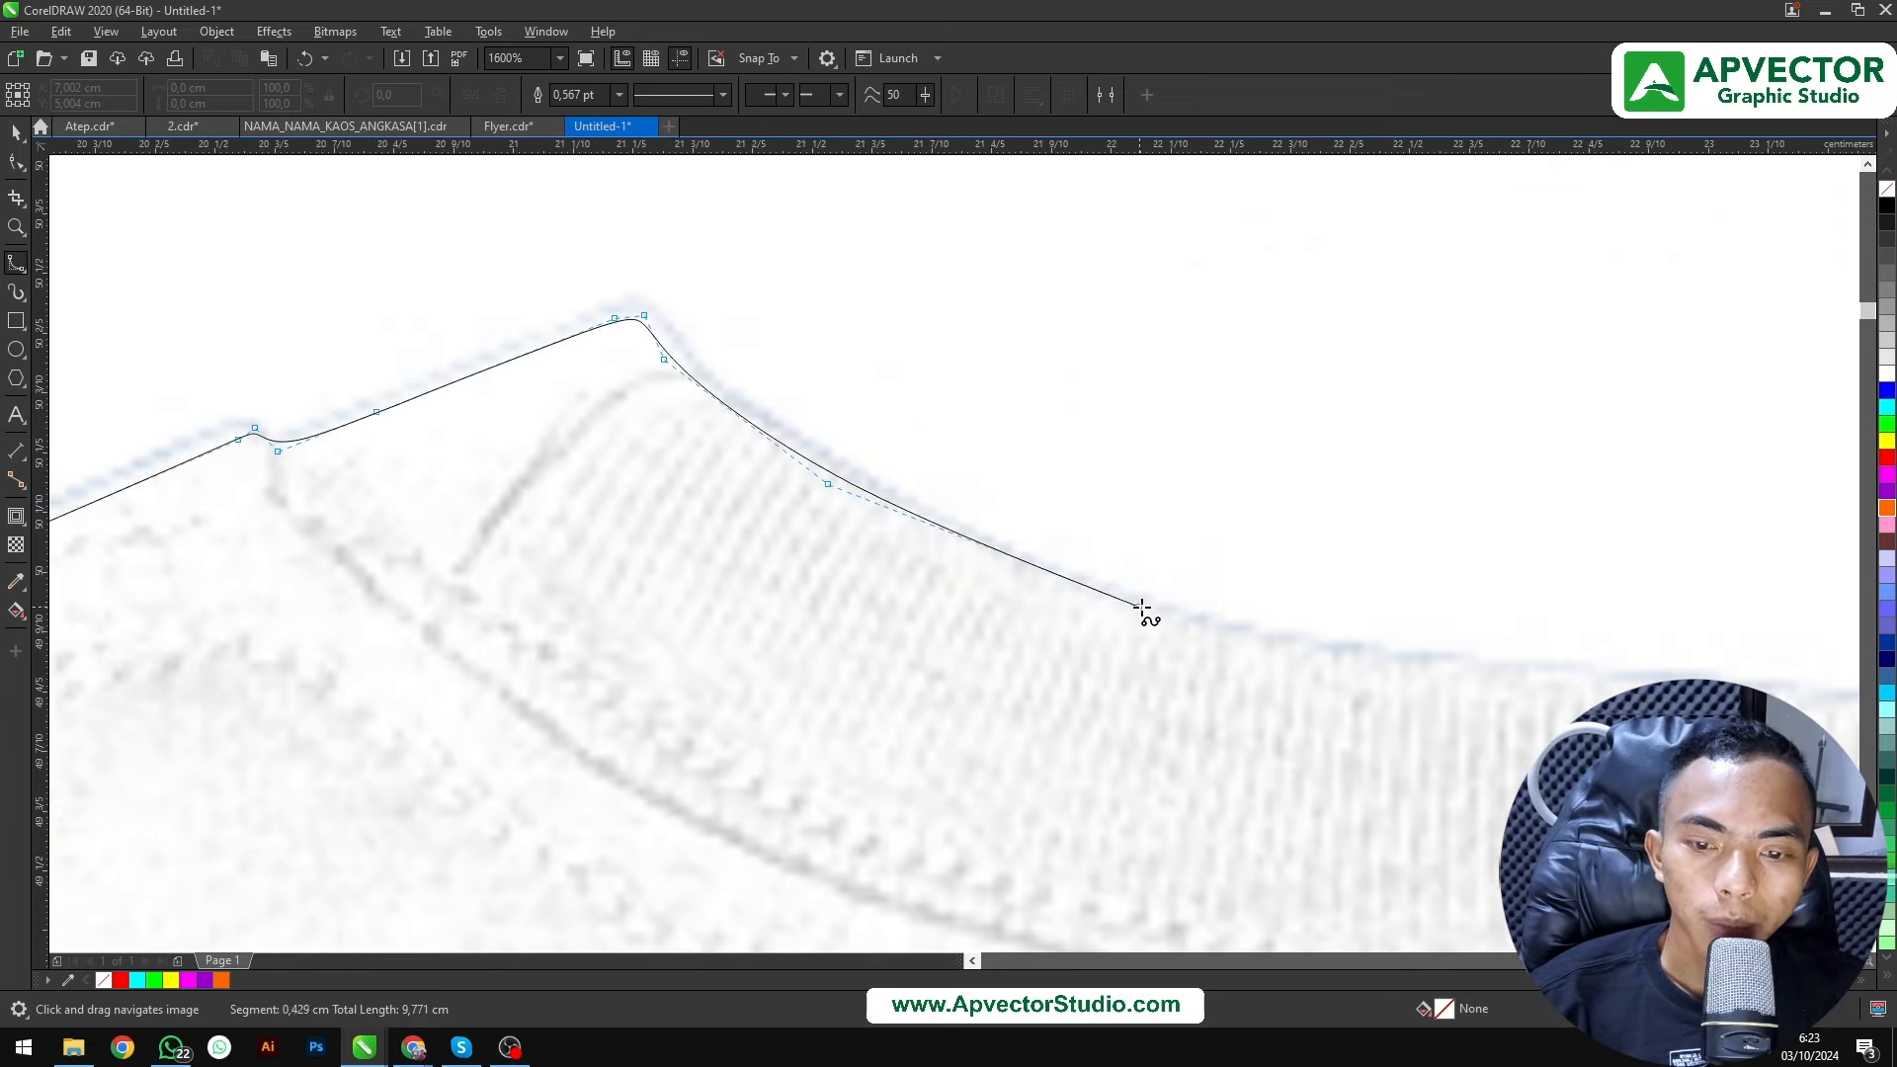
{"action": "left_click", "coordinate": [1146, 623]}
{"action": "left_click_drag", "start_coordinate": [1294, 666], "coordinate": [606, 462]}
{"action": "left_click", "coordinate": [668, 466]}
{"action": "left_click", "coordinate": [1201, 507]}
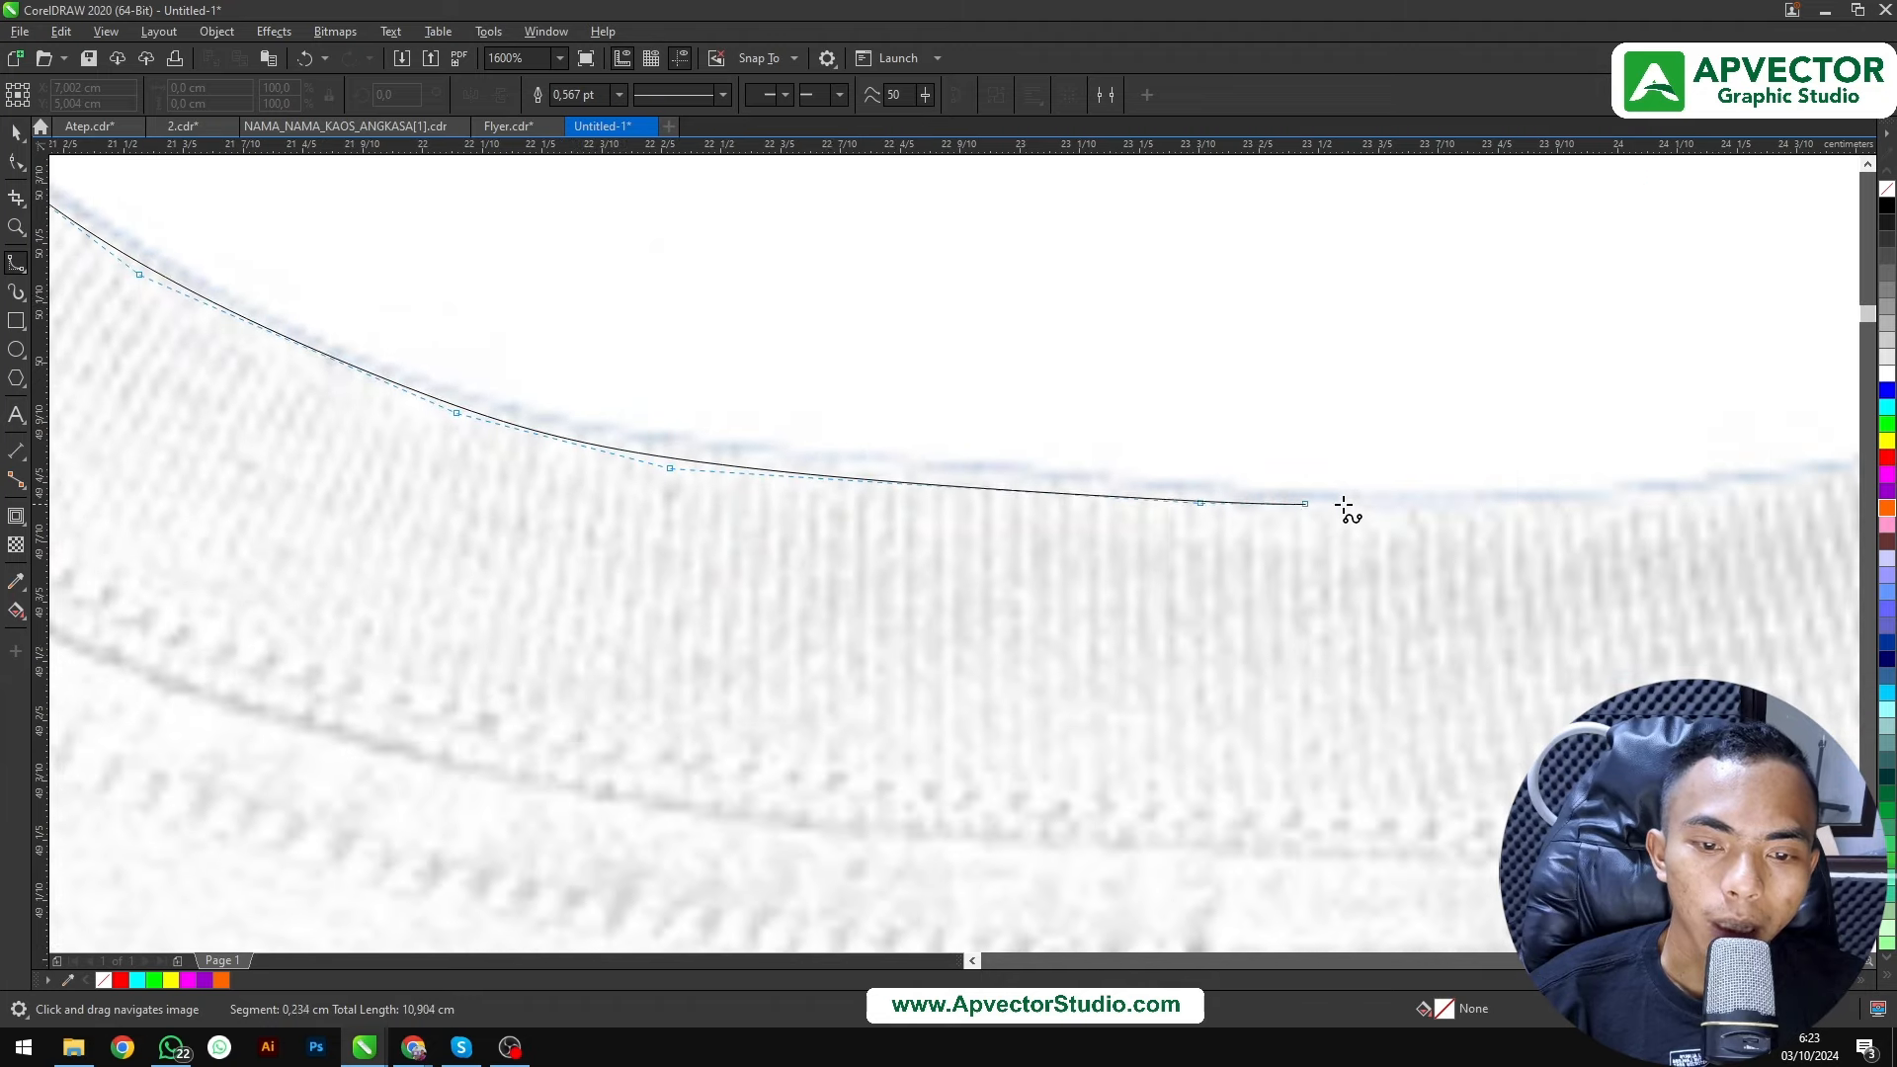
{"action": "left_click_drag", "start_coordinate": [1451, 509], "coordinate": [670, 535]}
{"action": "left_click", "coordinate": [948, 527]}
{"action": "left_click_drag", "start_coordinate": [1332, 501], "coordinate": [470, 593]}
{"action": "left_click", "coordinate": [589, 531]}
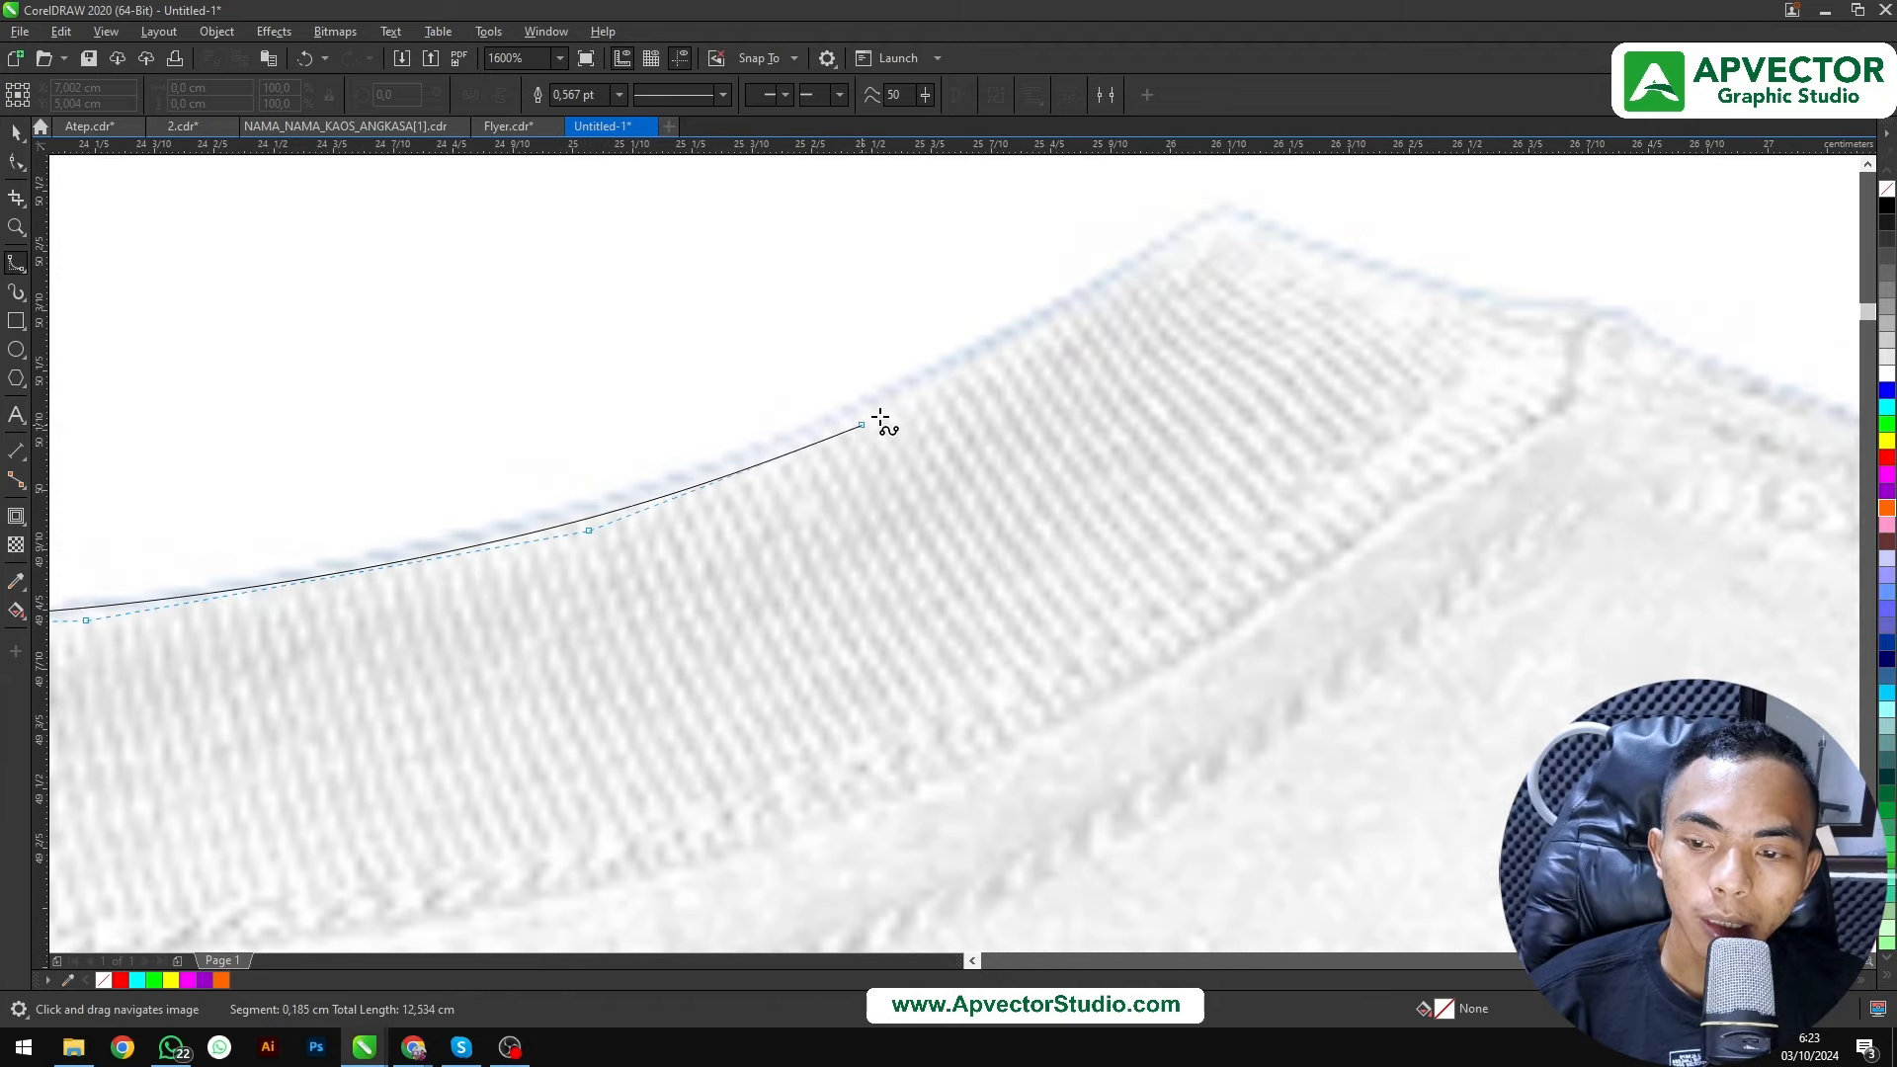
{"action": "left_click", "coordinate": [941, 383]}
{"action": "left_click_drag", "start_coordinate": [1157, 264], "coordinate": [1033, 346]}
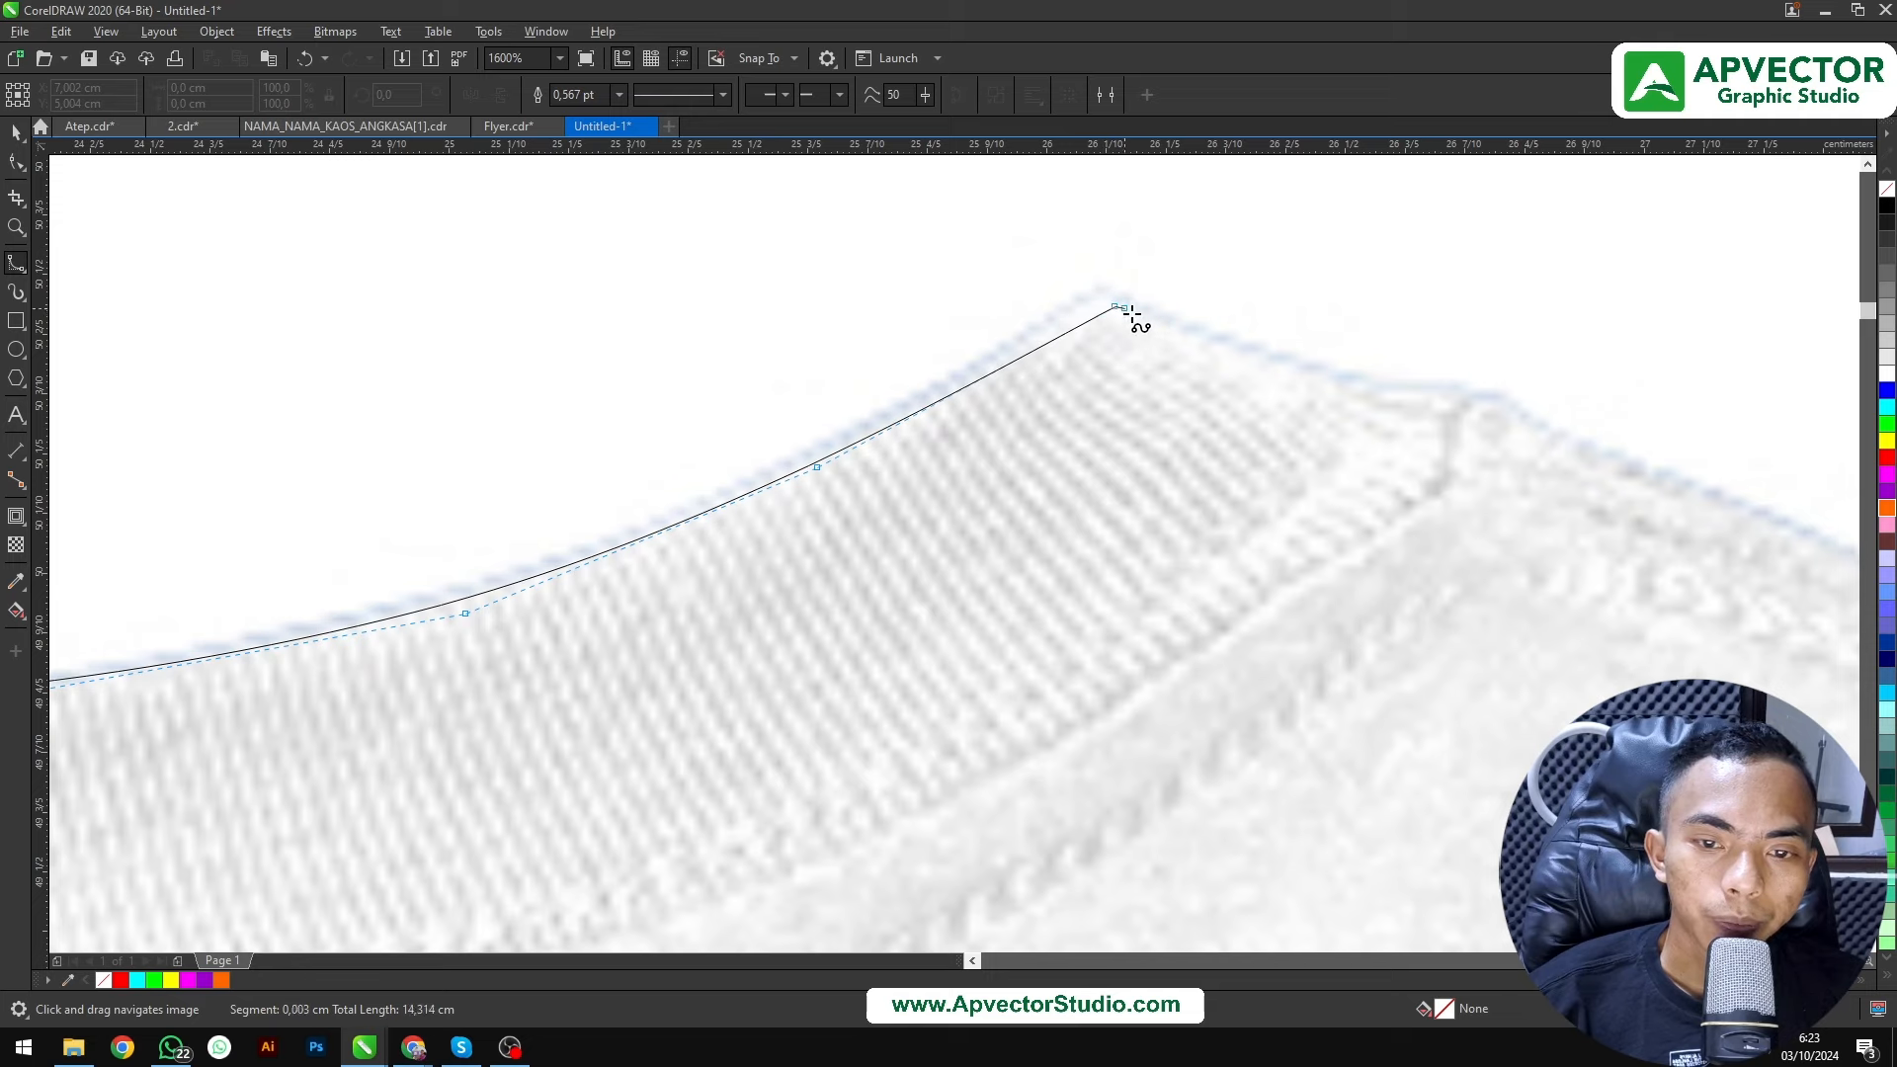
Trace the outline around the right collar tip and seam and down along the right shoulder slope
{"action": "left_click", "coordinate": [1166, 327]}
{"action": "left_click", "coordinate": [1413, 403]}
{"action": "left_click_drag", "start_coordinate": [1635, 466], "coordinate": [940, 269]}
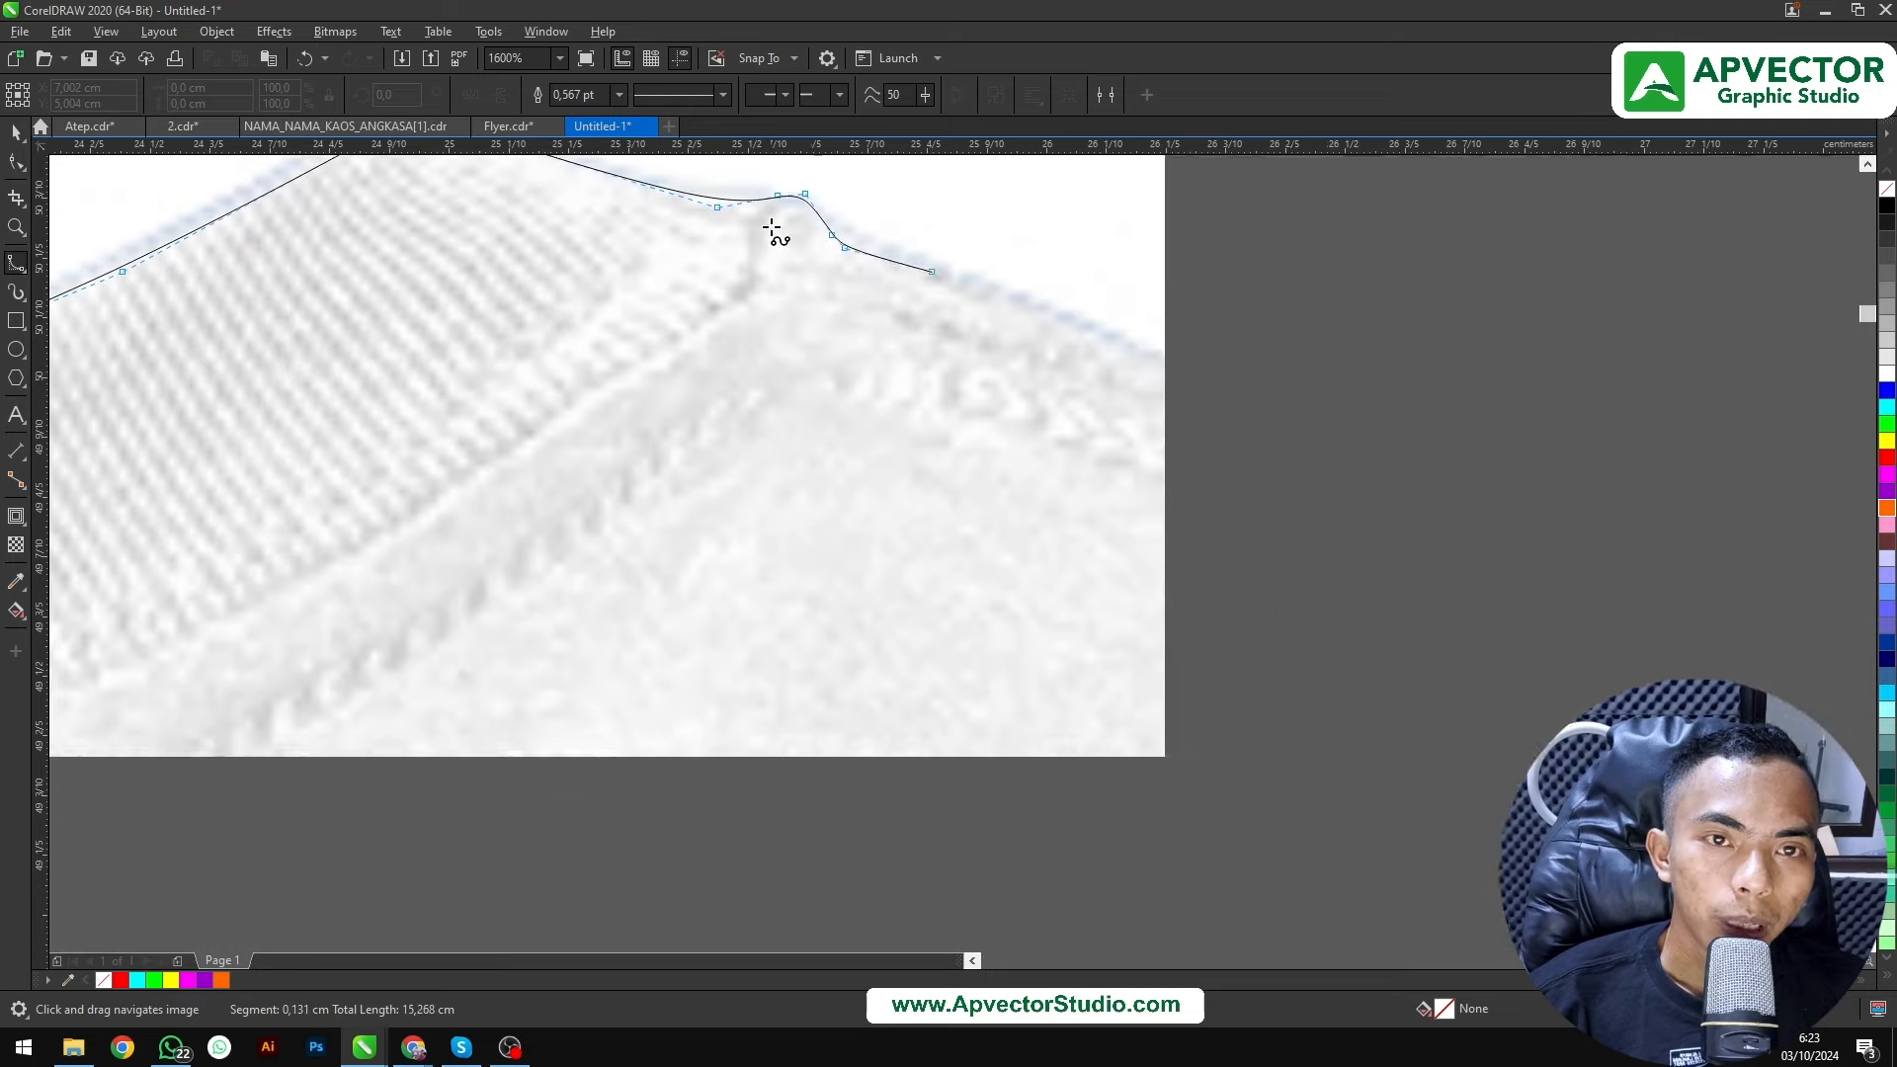
{"action": "left_click", "coordinate": [1019, 315]}
{"action": "left_click_drag", "start_coordinate": [1344, 454], "coordinate": [949, 316]}
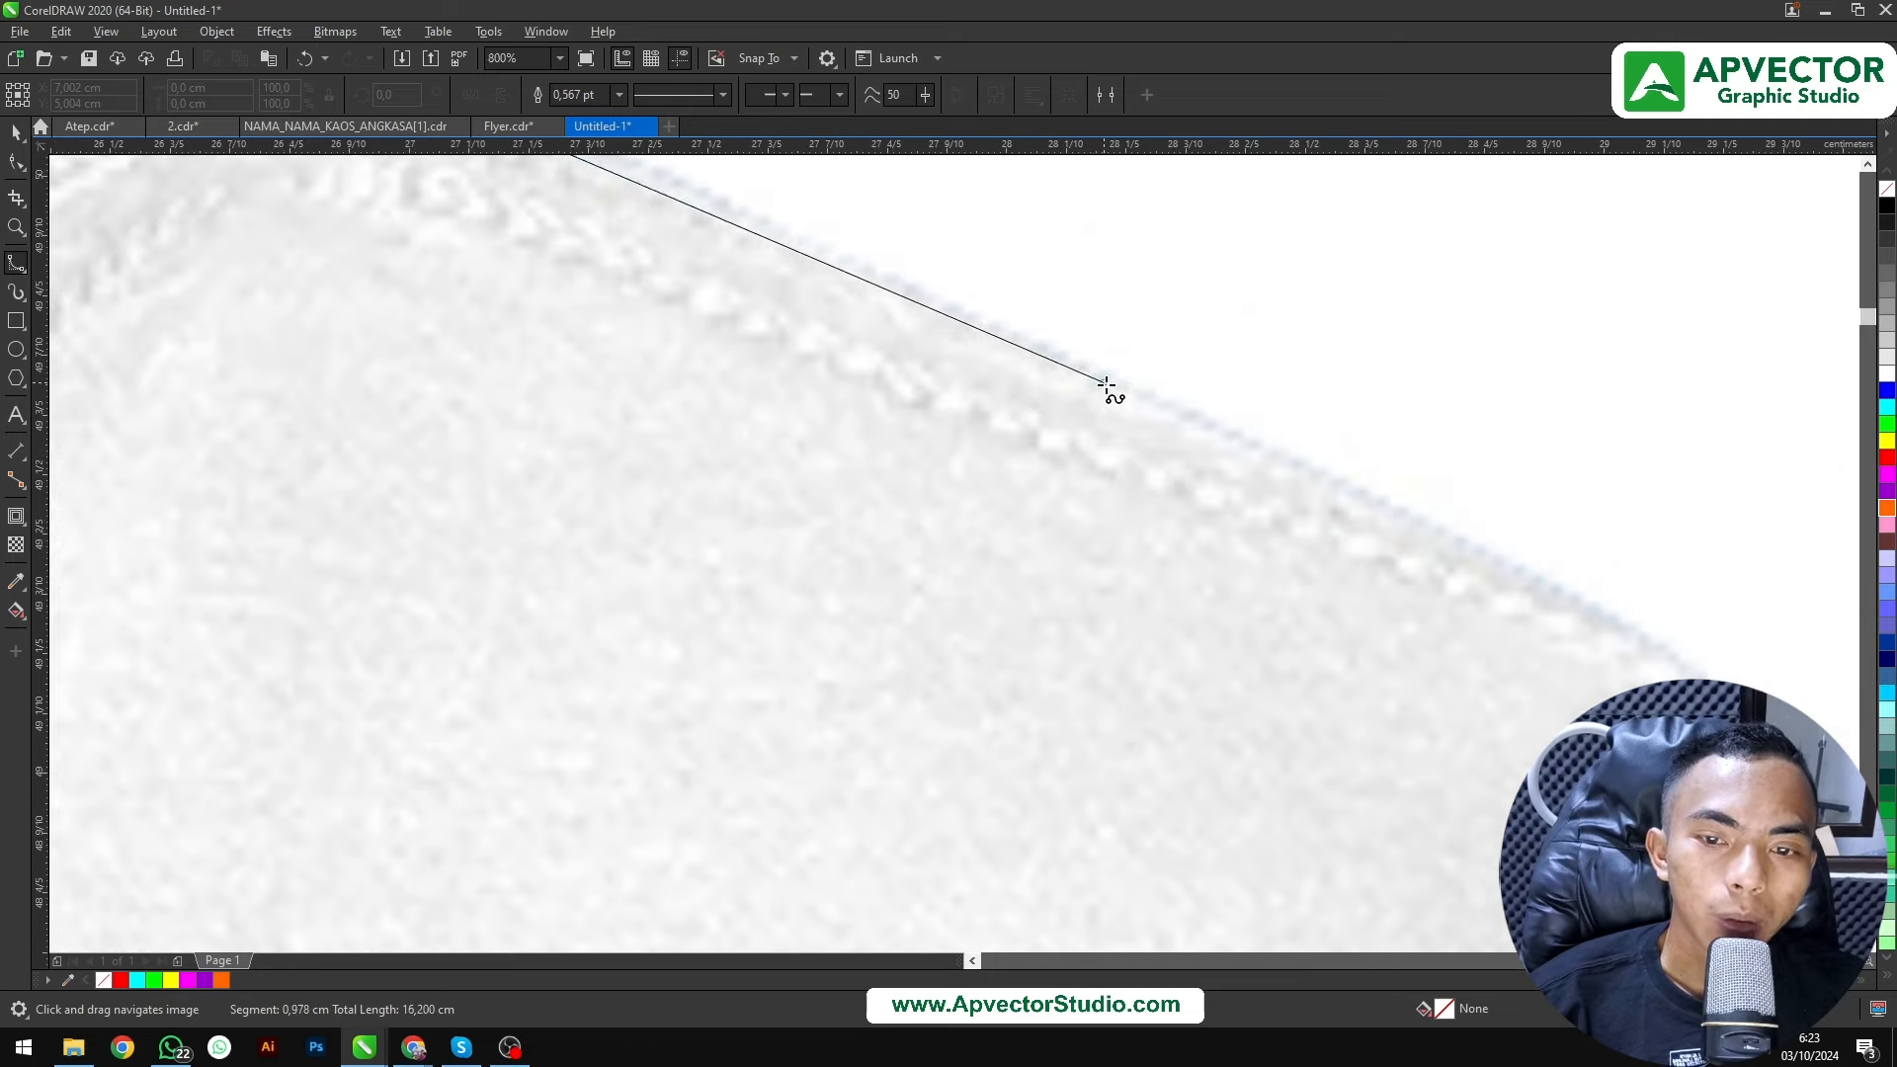
{"action": "left_click", "coordinate": [1272, 458]}
{"action": "left_click_drag", "start_coordinate": [1410, 491], "coordinate": [796, 254]}
Trace the rounded end of the right shoulder down to and across the sleeve seam
{"action": "left_click", "coordinate": [1068, 416]}
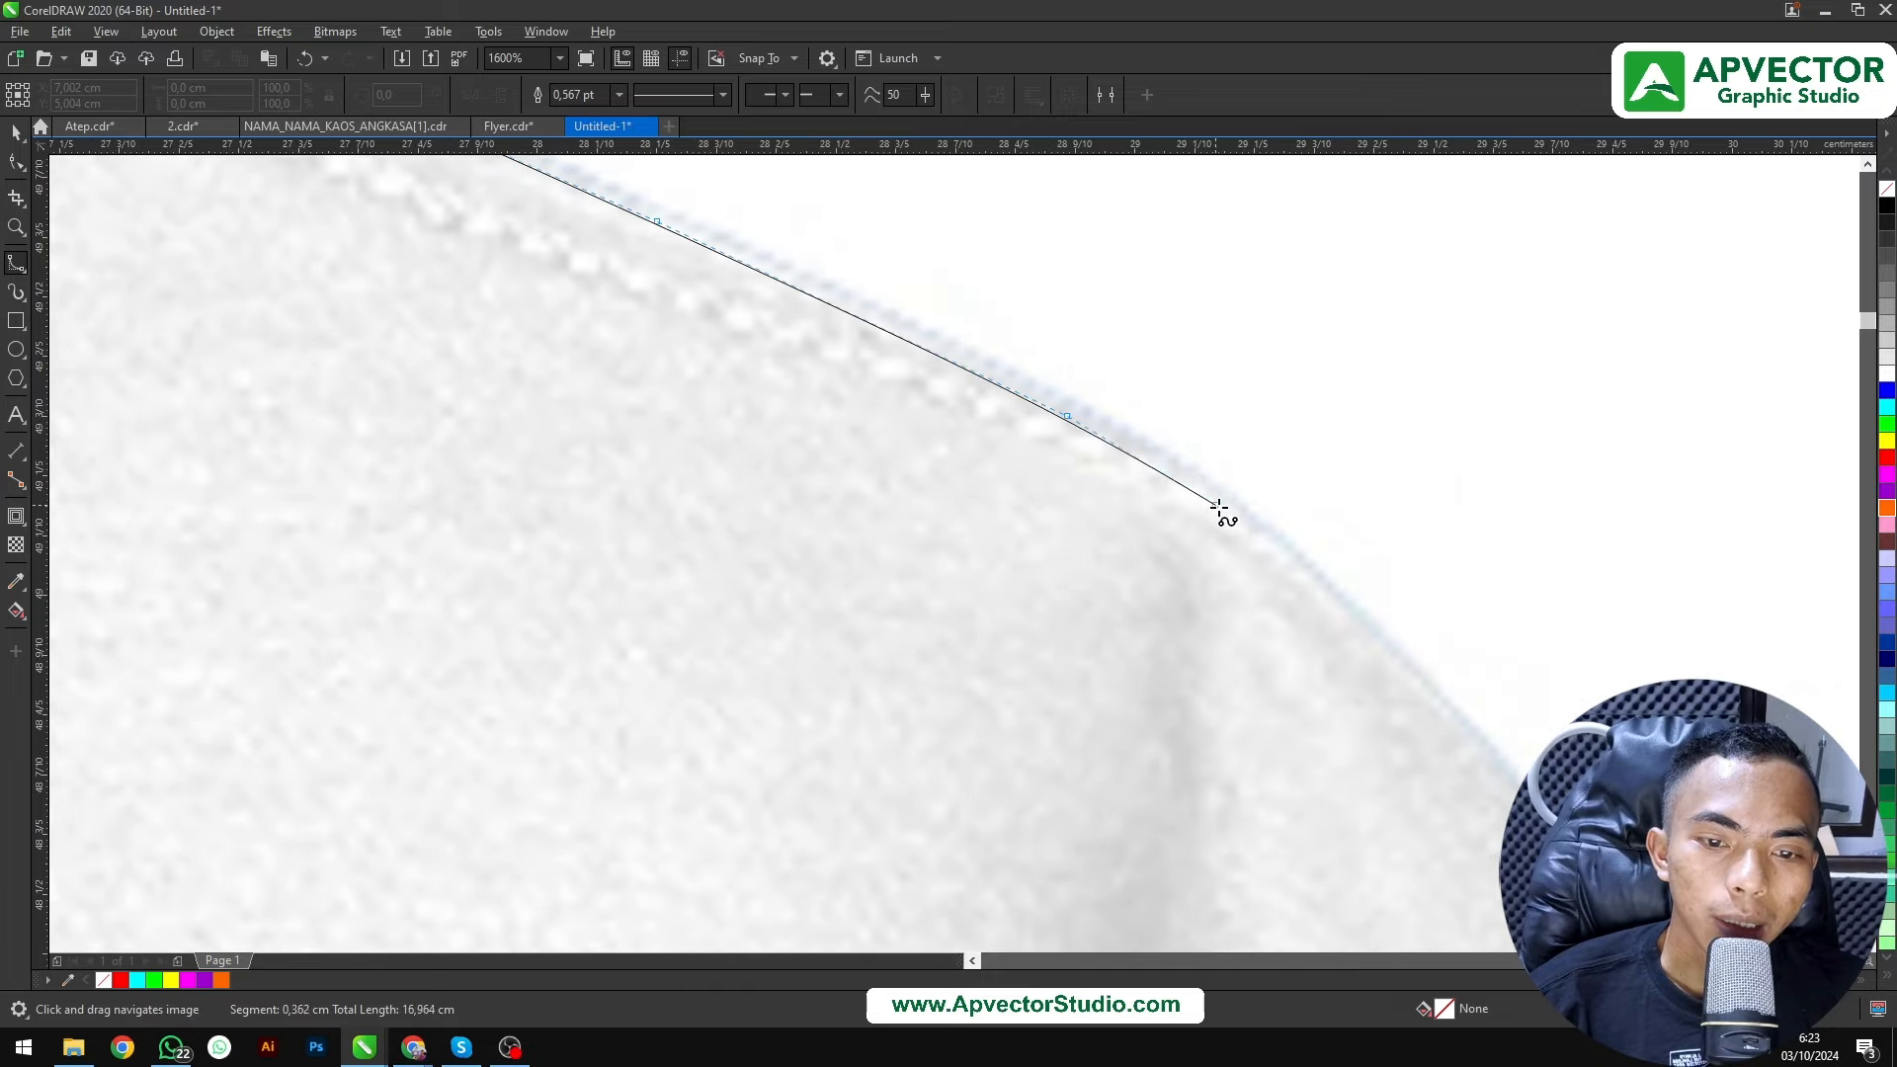
{"action": "left_click", "coordinate": [1257, 526]}
{"action": "left_click_drag", "start_coordinate": [1403, 725], "coordinate": [1194, 554]}
{"action": "left_click", "coordinate": [1363, 691]}
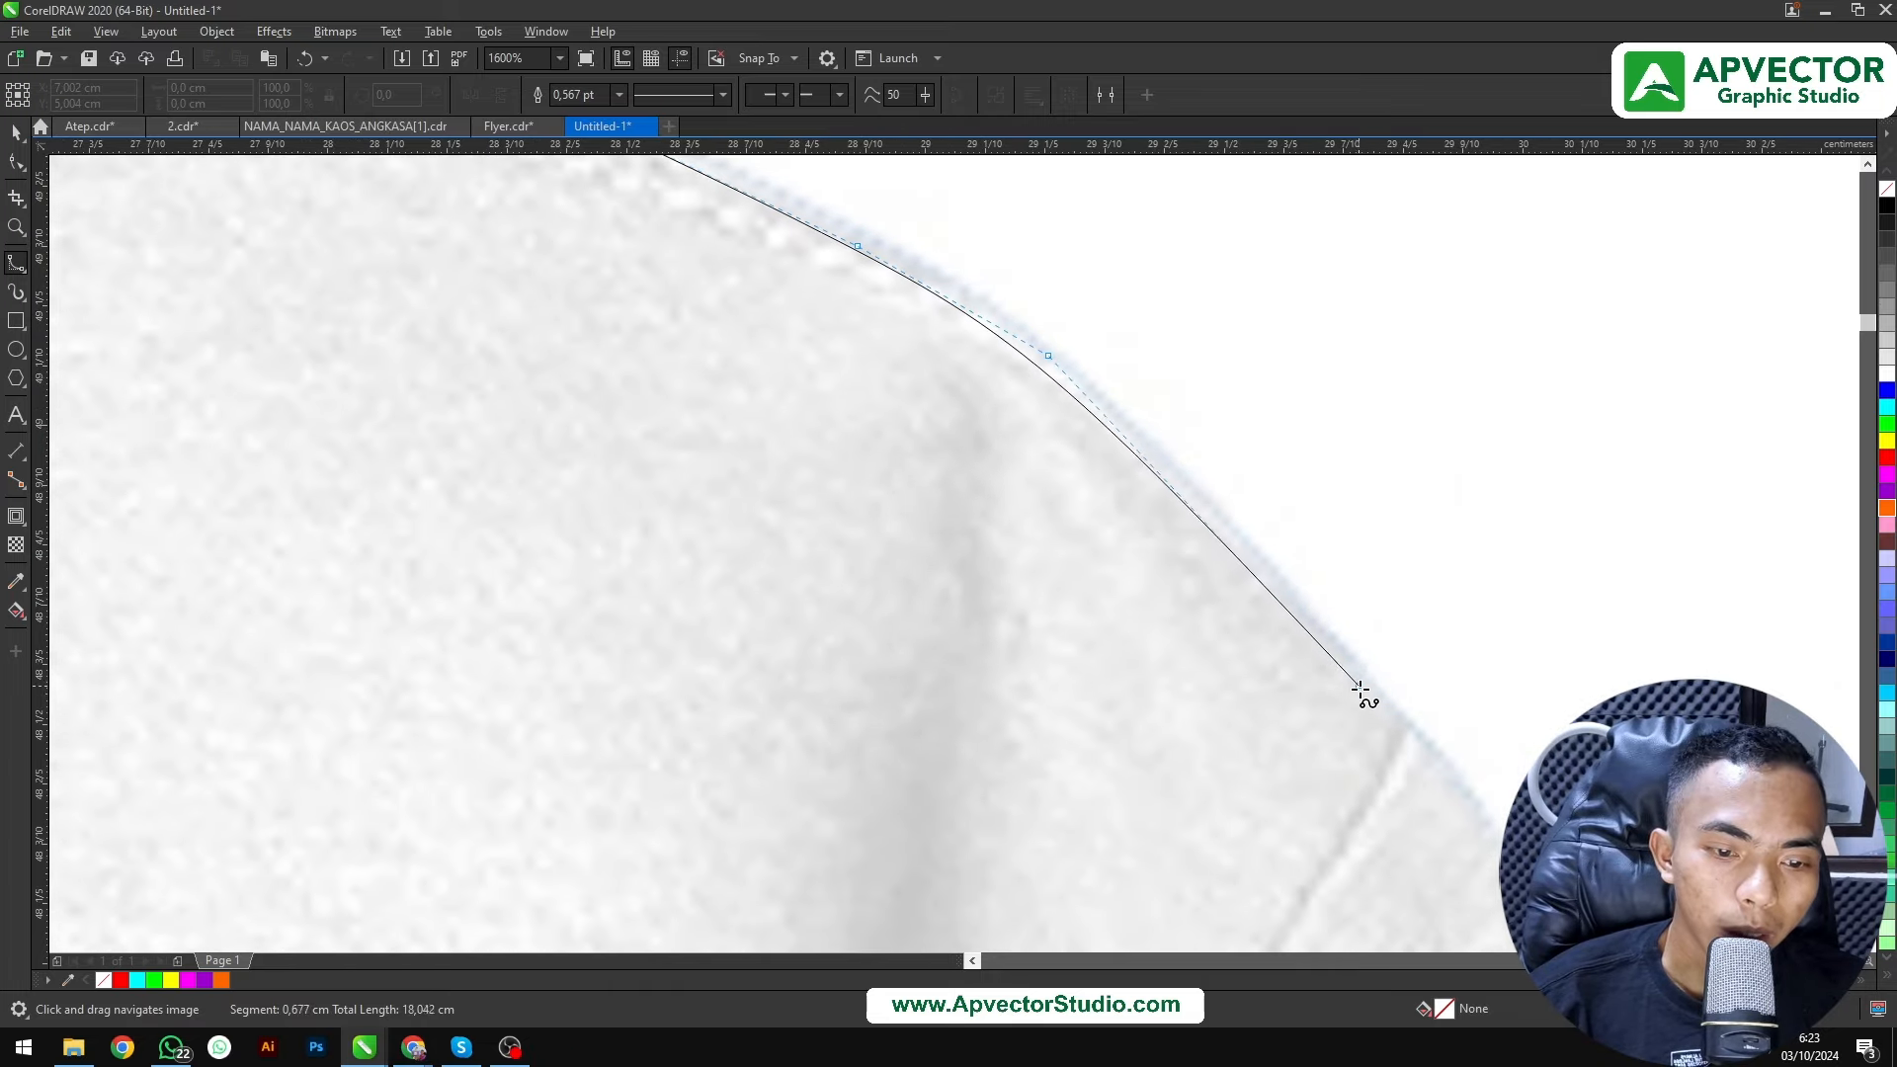
{"action": "left_click", "coordinate": [1388, 724]}
{"action": "left_click_drag", "start_coordinate": [1460, 795], "coordinate": [1106, 500]}
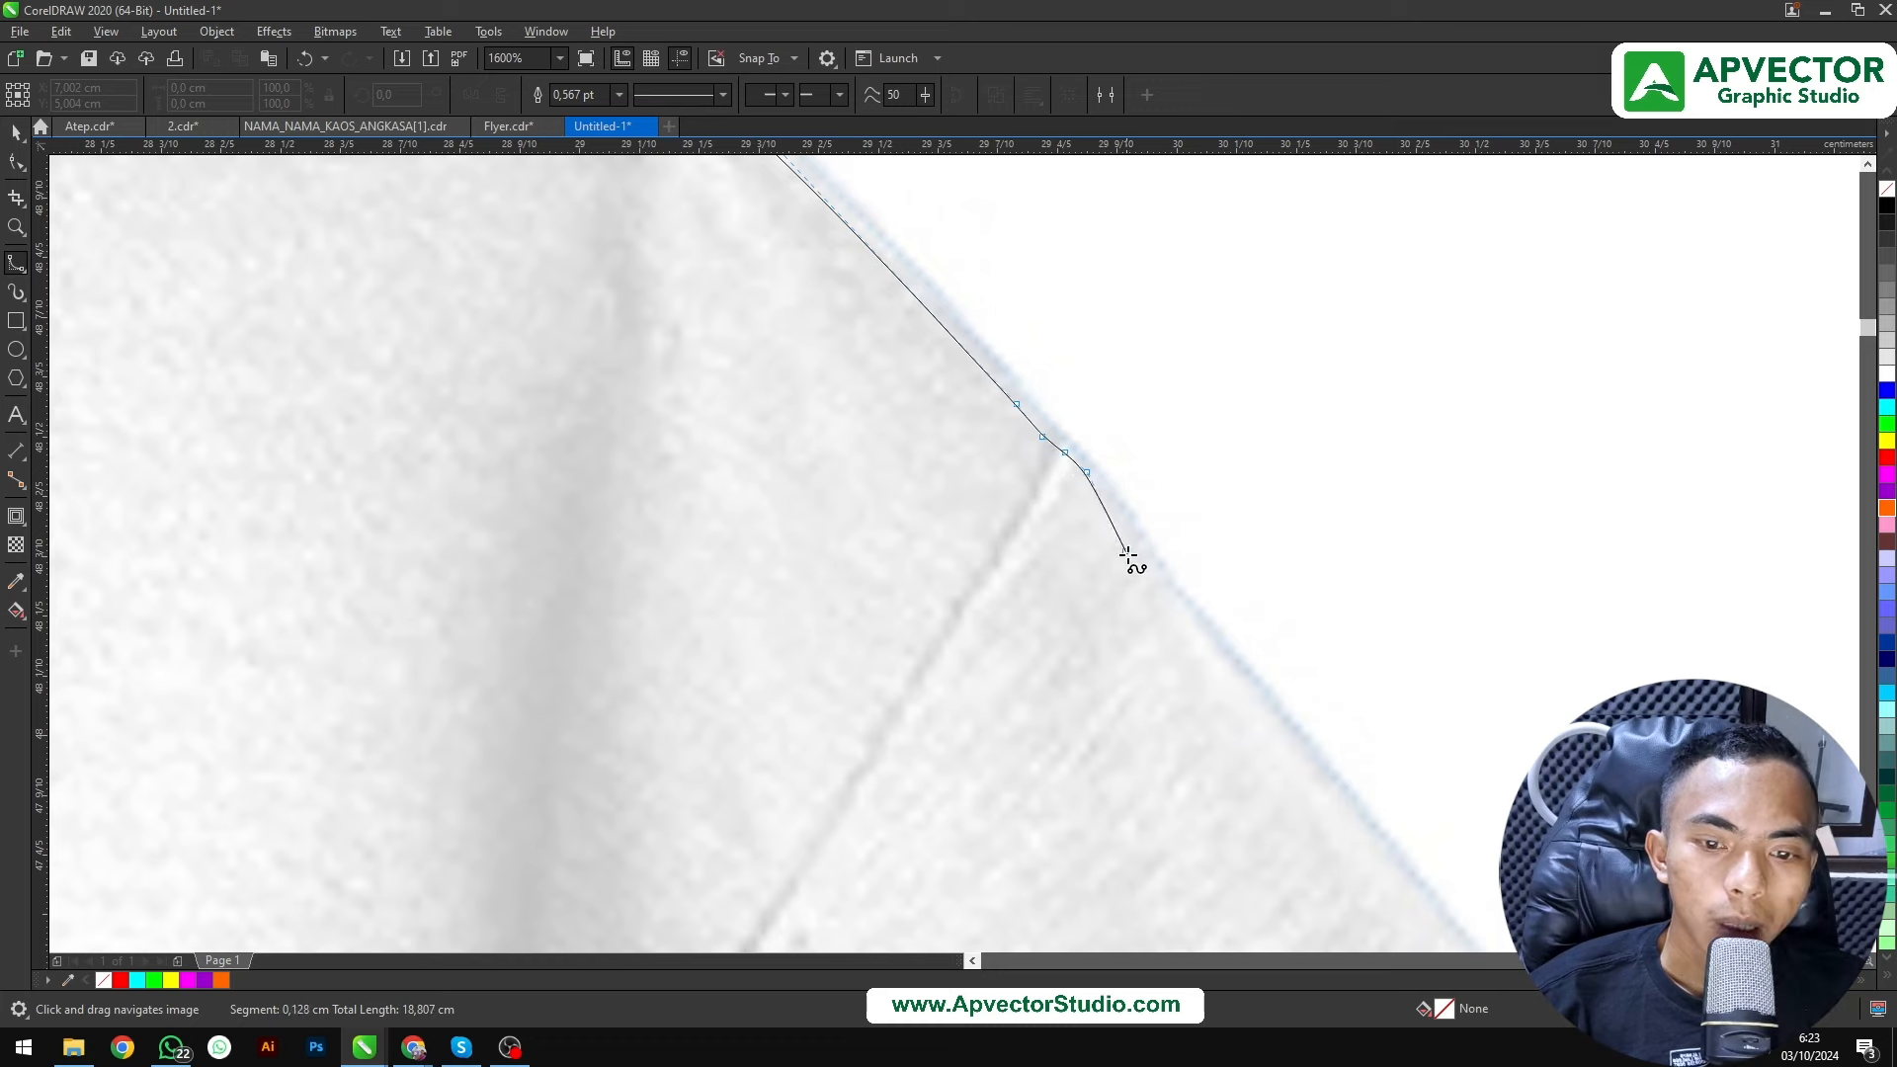
Continue the outline down the outer edge of the right sleeve to the cuff stitching
{"action": "left_click", "coordinate": [1150, 581]}
{"action": "left_click_drag", "start_coordinate": [1268, 778], "coordinate": [888, 341]}
{"action": "scroll", "coordinate": [888, 341], "scroll_direction": "down", "scroll_amount": 1}
{"action": "left_click", "coordinate": [991, 447]}
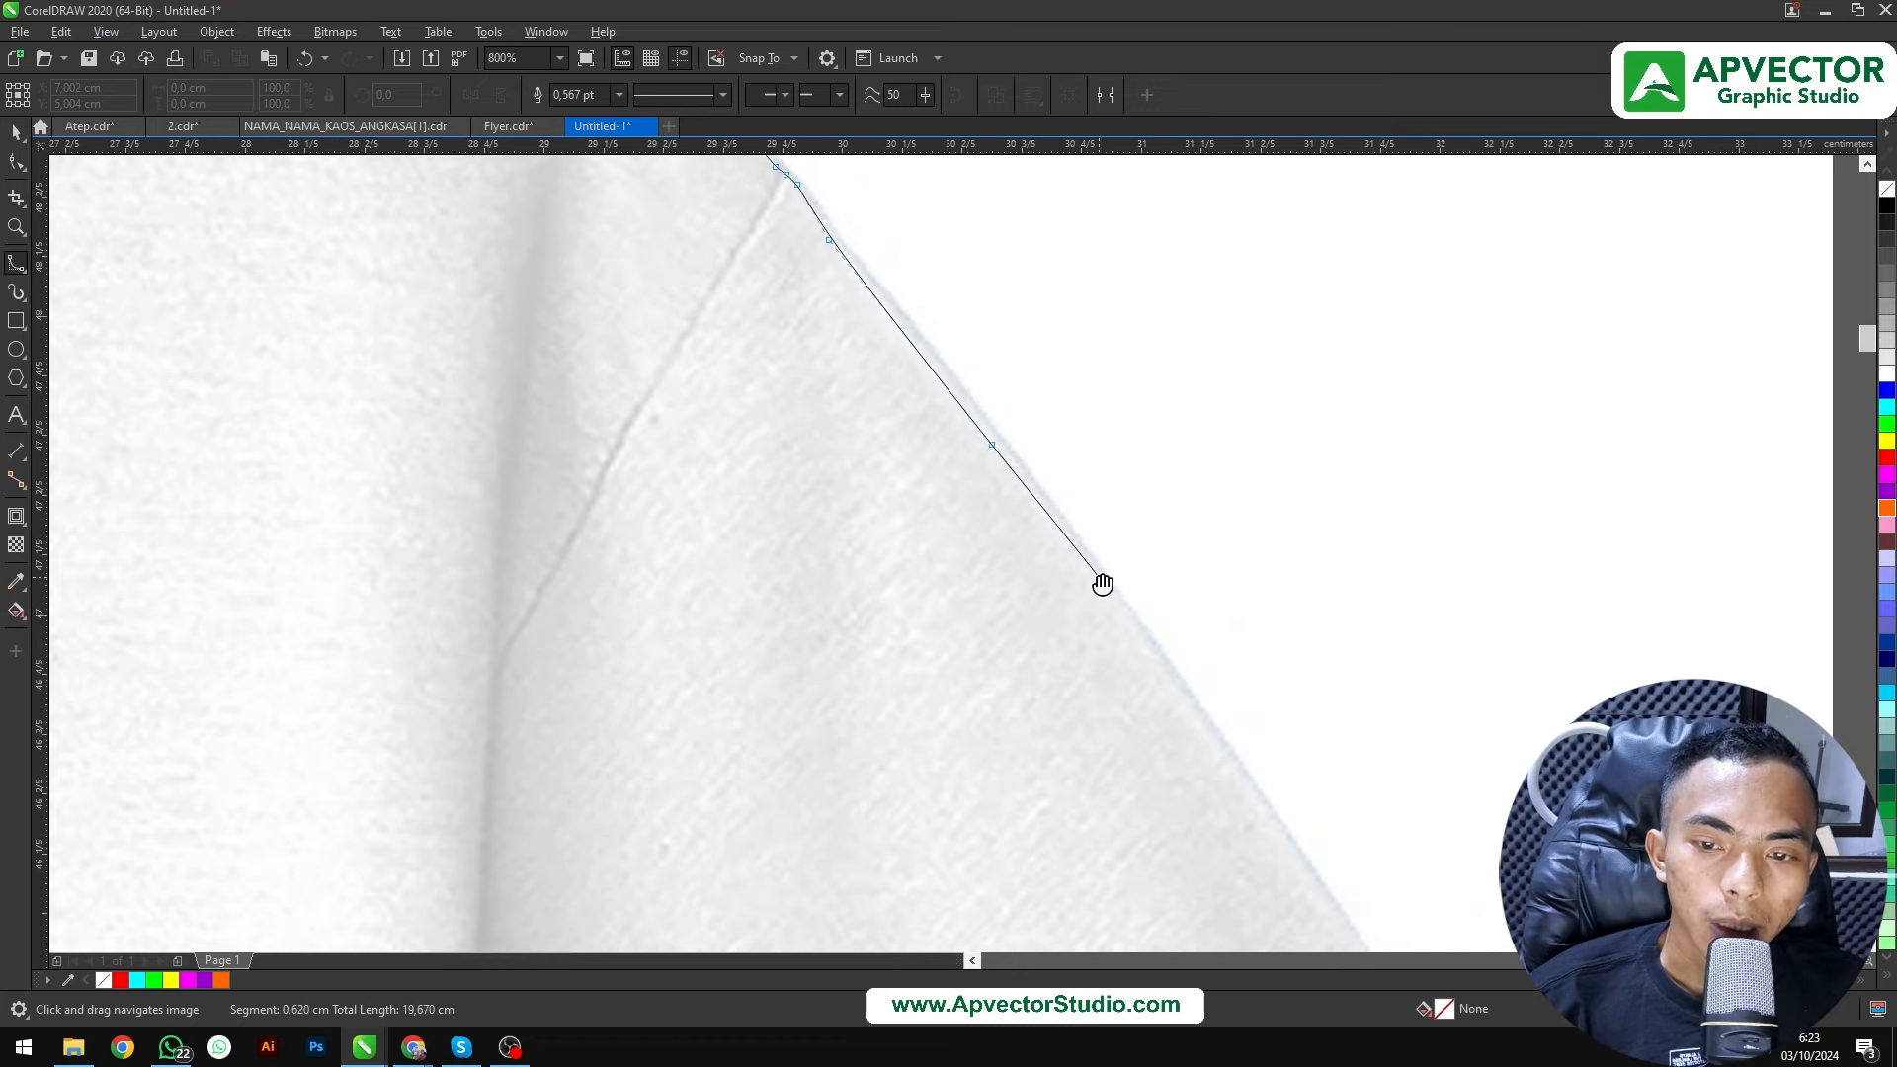
{"action": "left_click_drag", "start_coordinate": [1101, 580], "coordinate": [966, 326]}
{"action": "left_click", "coordinate": [1034, 431]}
{"action": "left_click_drag", "start_coordinate": [1157, 615], "coordinate": [922, 200]}
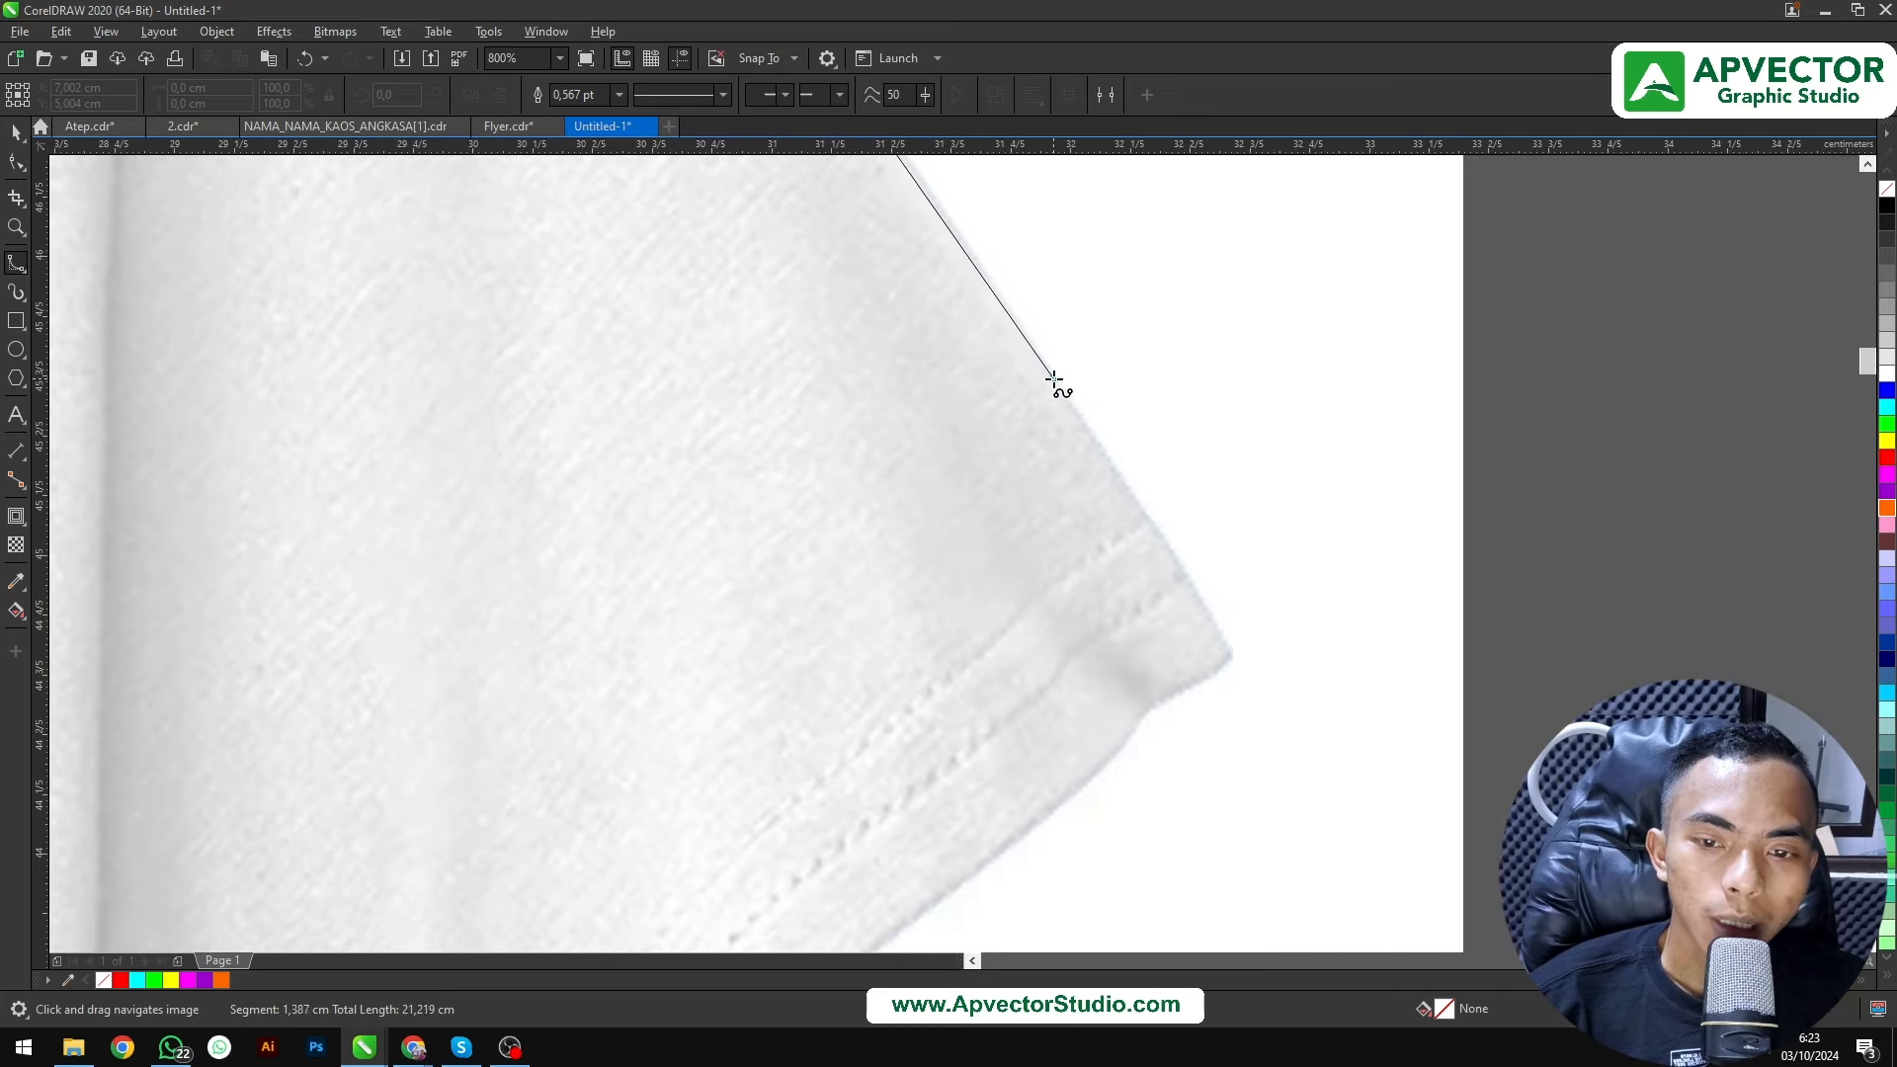
{"action": "left_click", "coordinate": [1065, 394]}
{"action": "left_click_drag", "start_coordinate": [1133, 515], "coordinate": [1077, 374]}
Trace the outline around the right sleeve's outer cuff corner and through the notch in the cuff edge
{"action": "scroll", "coordinate": [1094, 435], "scroll_direction": "up", "scroll_amount": 1}
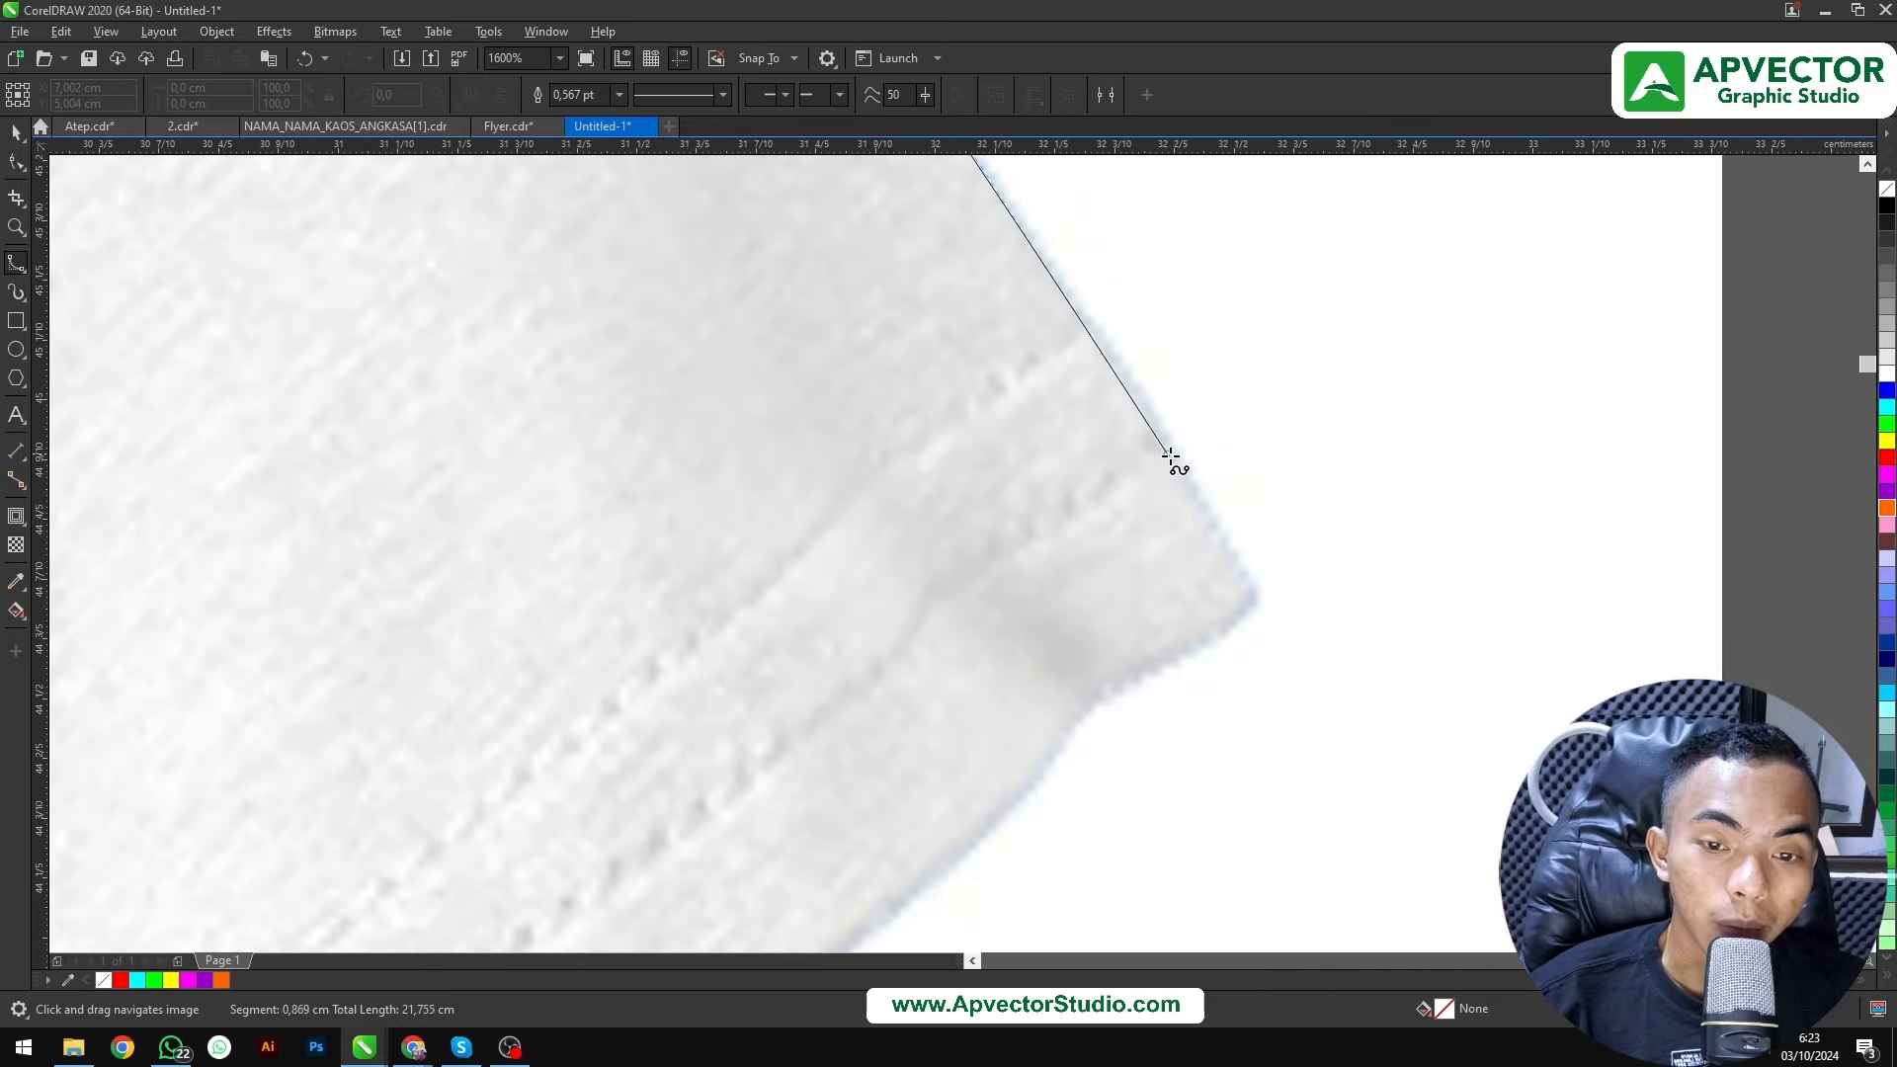
{"action": "left_click", "coordinate": [1229, 612]}
{"action": "left_click_drag", "start_coordinate": [1148, 661], "coordinate": [1198, 371]}
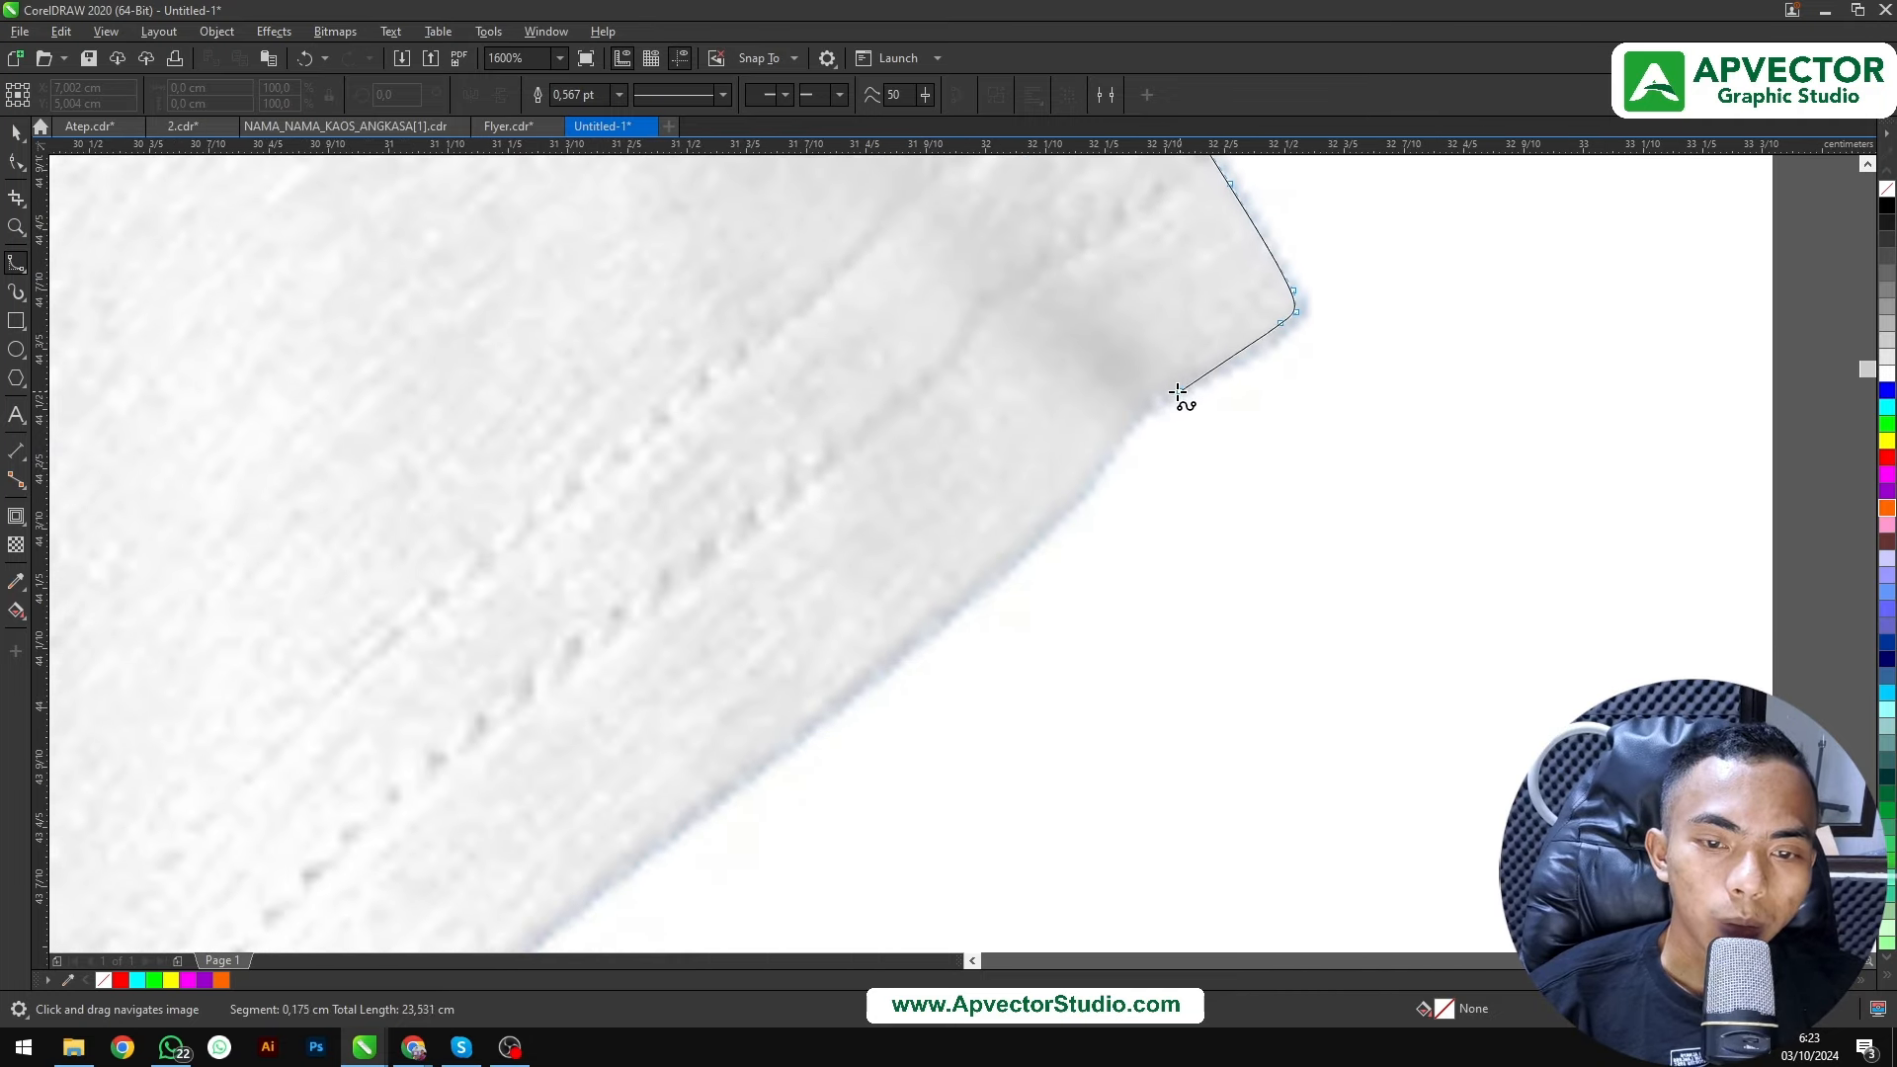
{"action": "left_click", "coordinate": [1168, 391]}
{"action": "left_click", "coordinate": [1111, 413]}
{"action": "left_click", "coordinate": [1078, 497]}
Continue the outline along the right cuff's opening edge toward its inner corner
{"action": "left_click_drag", "start_coordinate": [1006, 569], "coordinate": [1292, 410]}
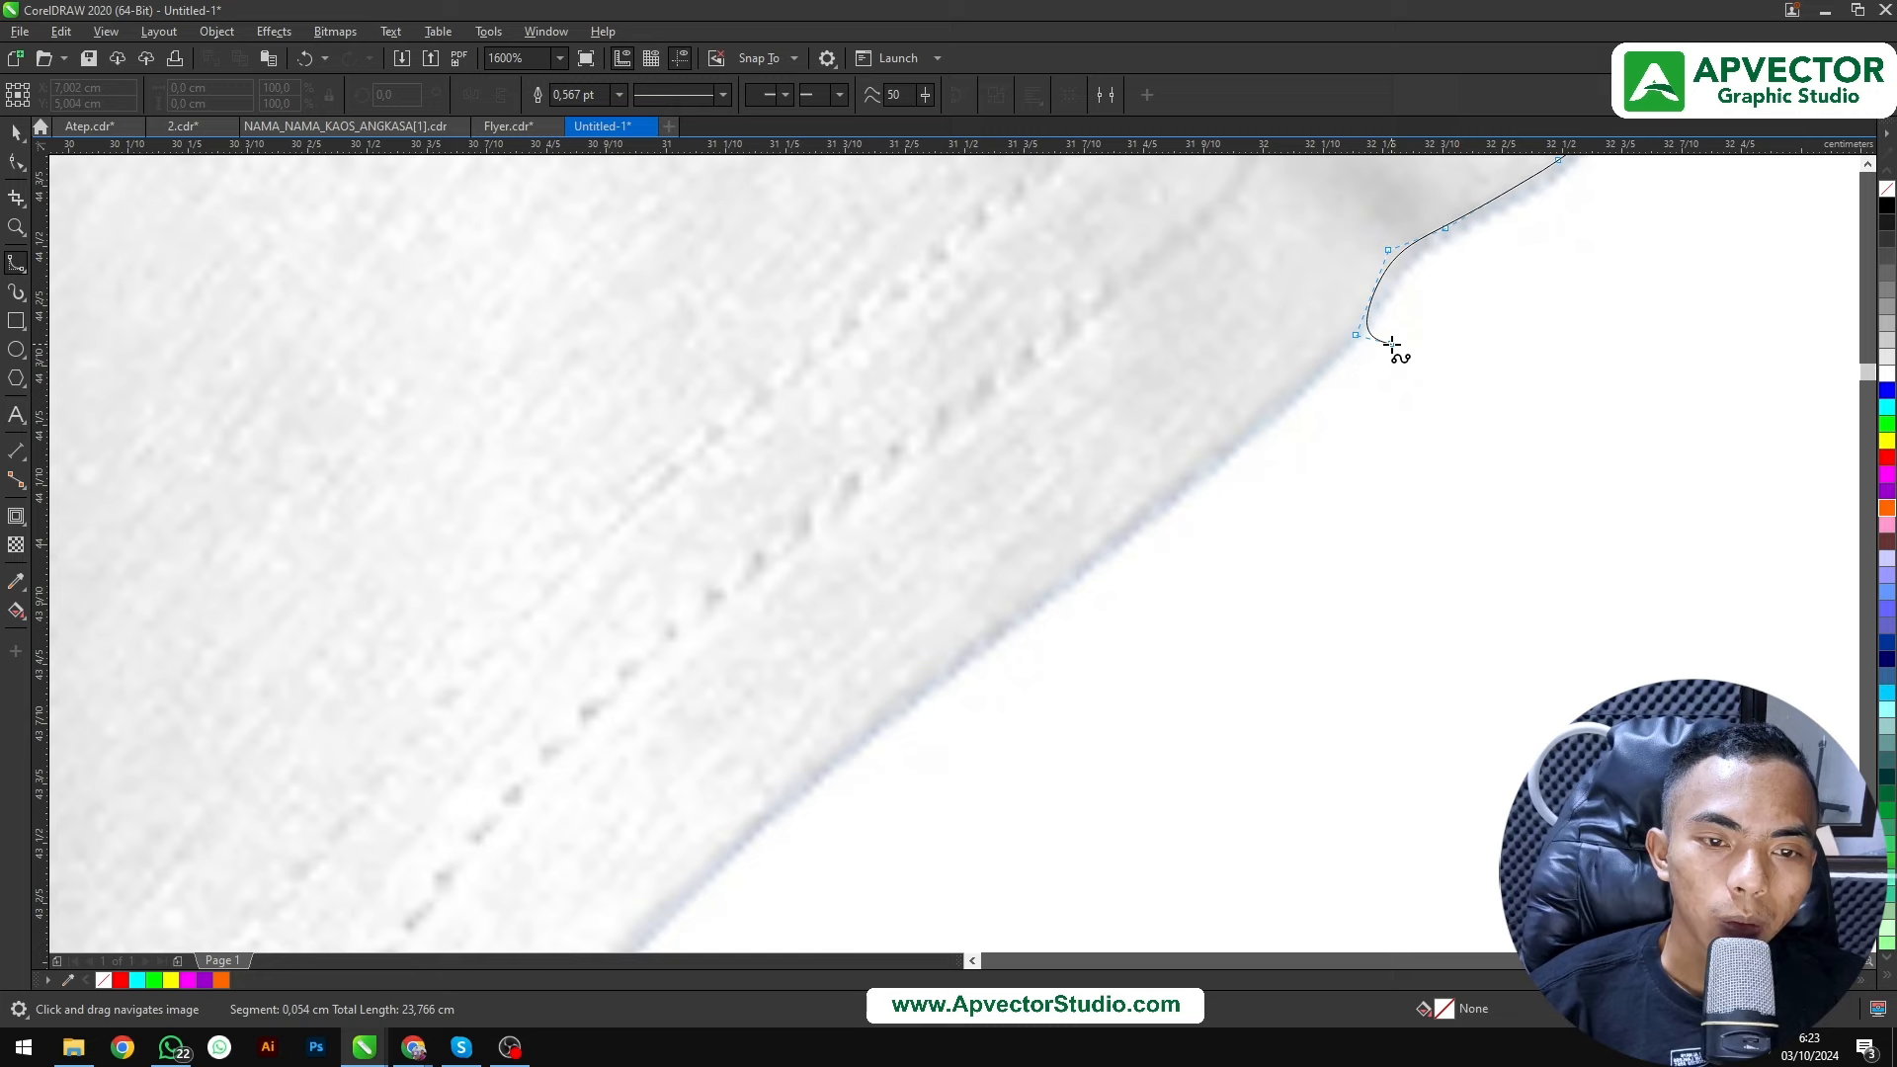
{"action": "left_click", "coordinate": [1145, 508]}
{"action": "left_click_drag", "start_coordinate": [939, 677], "coordinate": [1046, 477]}
{"action": "left_click", "coordinate": [960, 556]}
{"action": "left_click_drag", "start_coordinate": [856, 656], "coordinate": [1106, 415]}
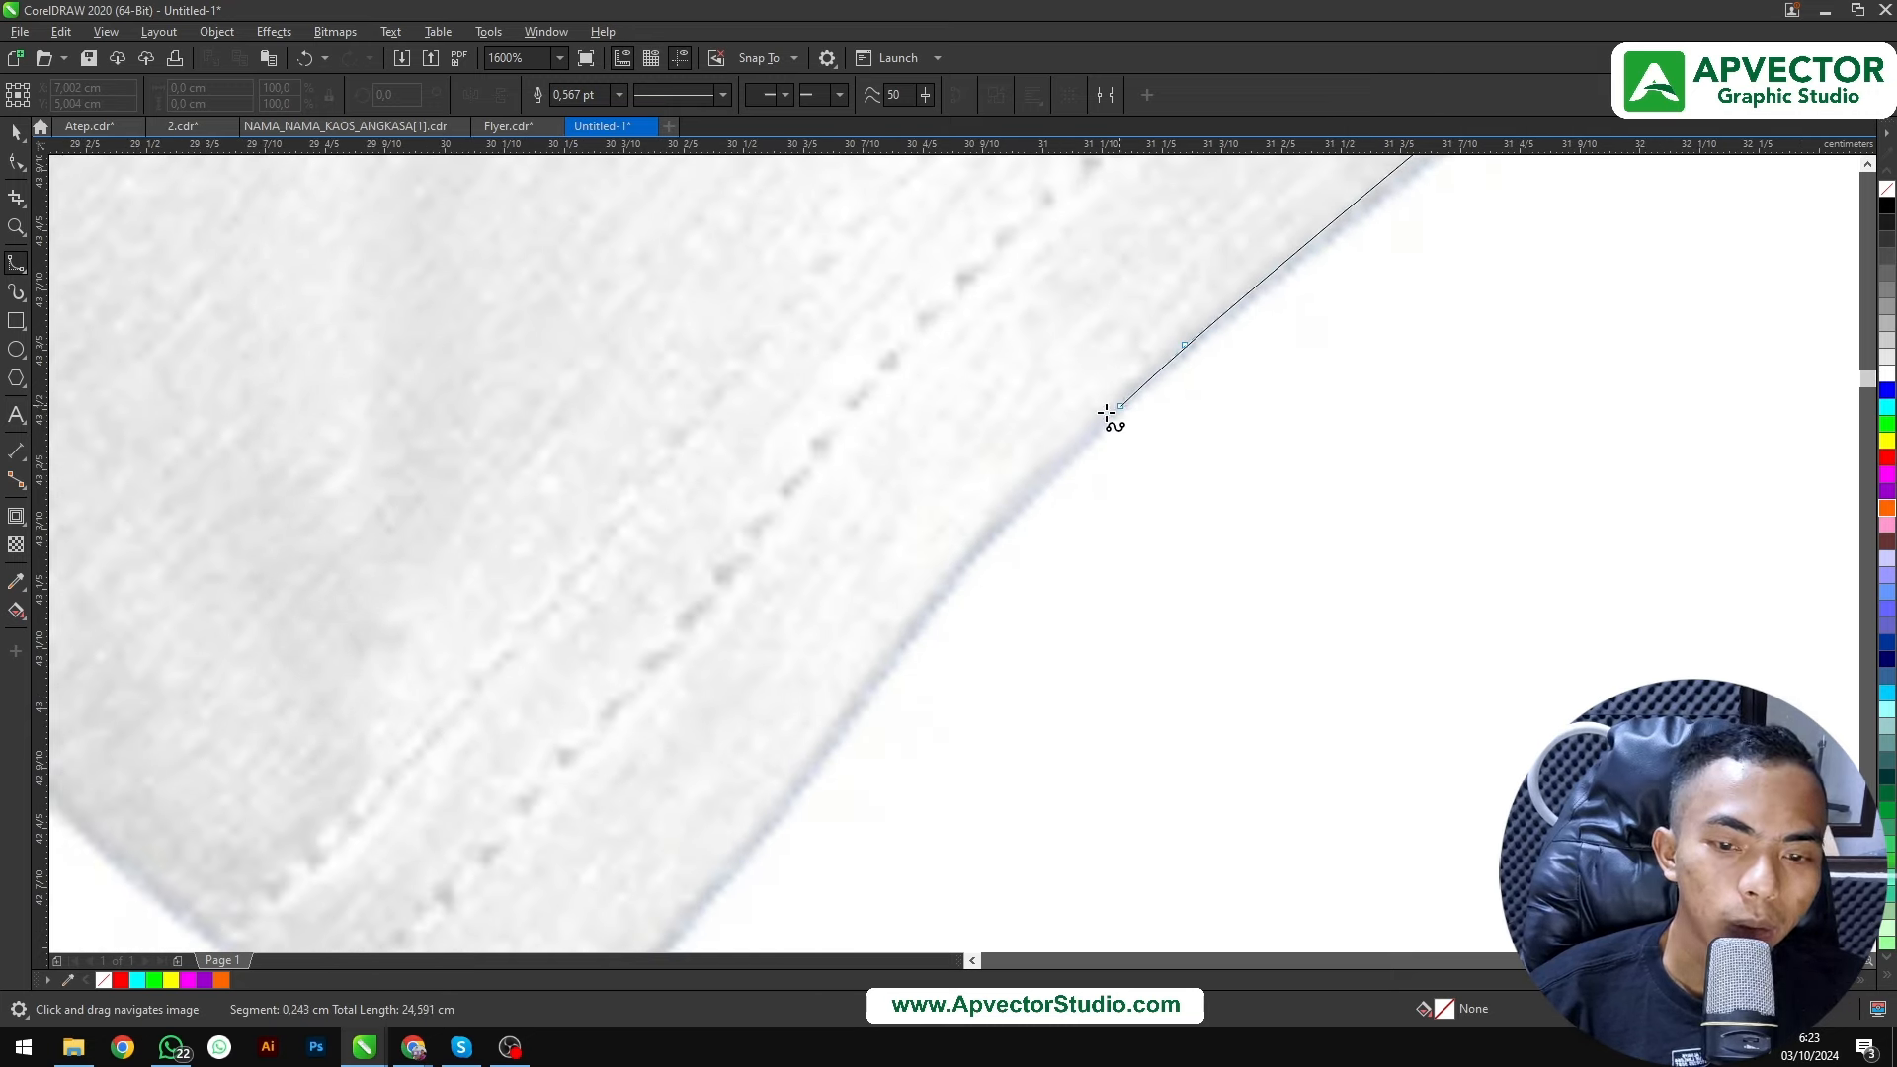
{"action": "left_click", "coordinate": [1006, 476]}
{"action": "left_click_drag", "start_coordinate": [873, 672], "coordinate": [1063, 369]}
{"action": "left_click", "coordinate": [1004, 405]}
{"action": "left_click", "coordinate": [891, 566]}
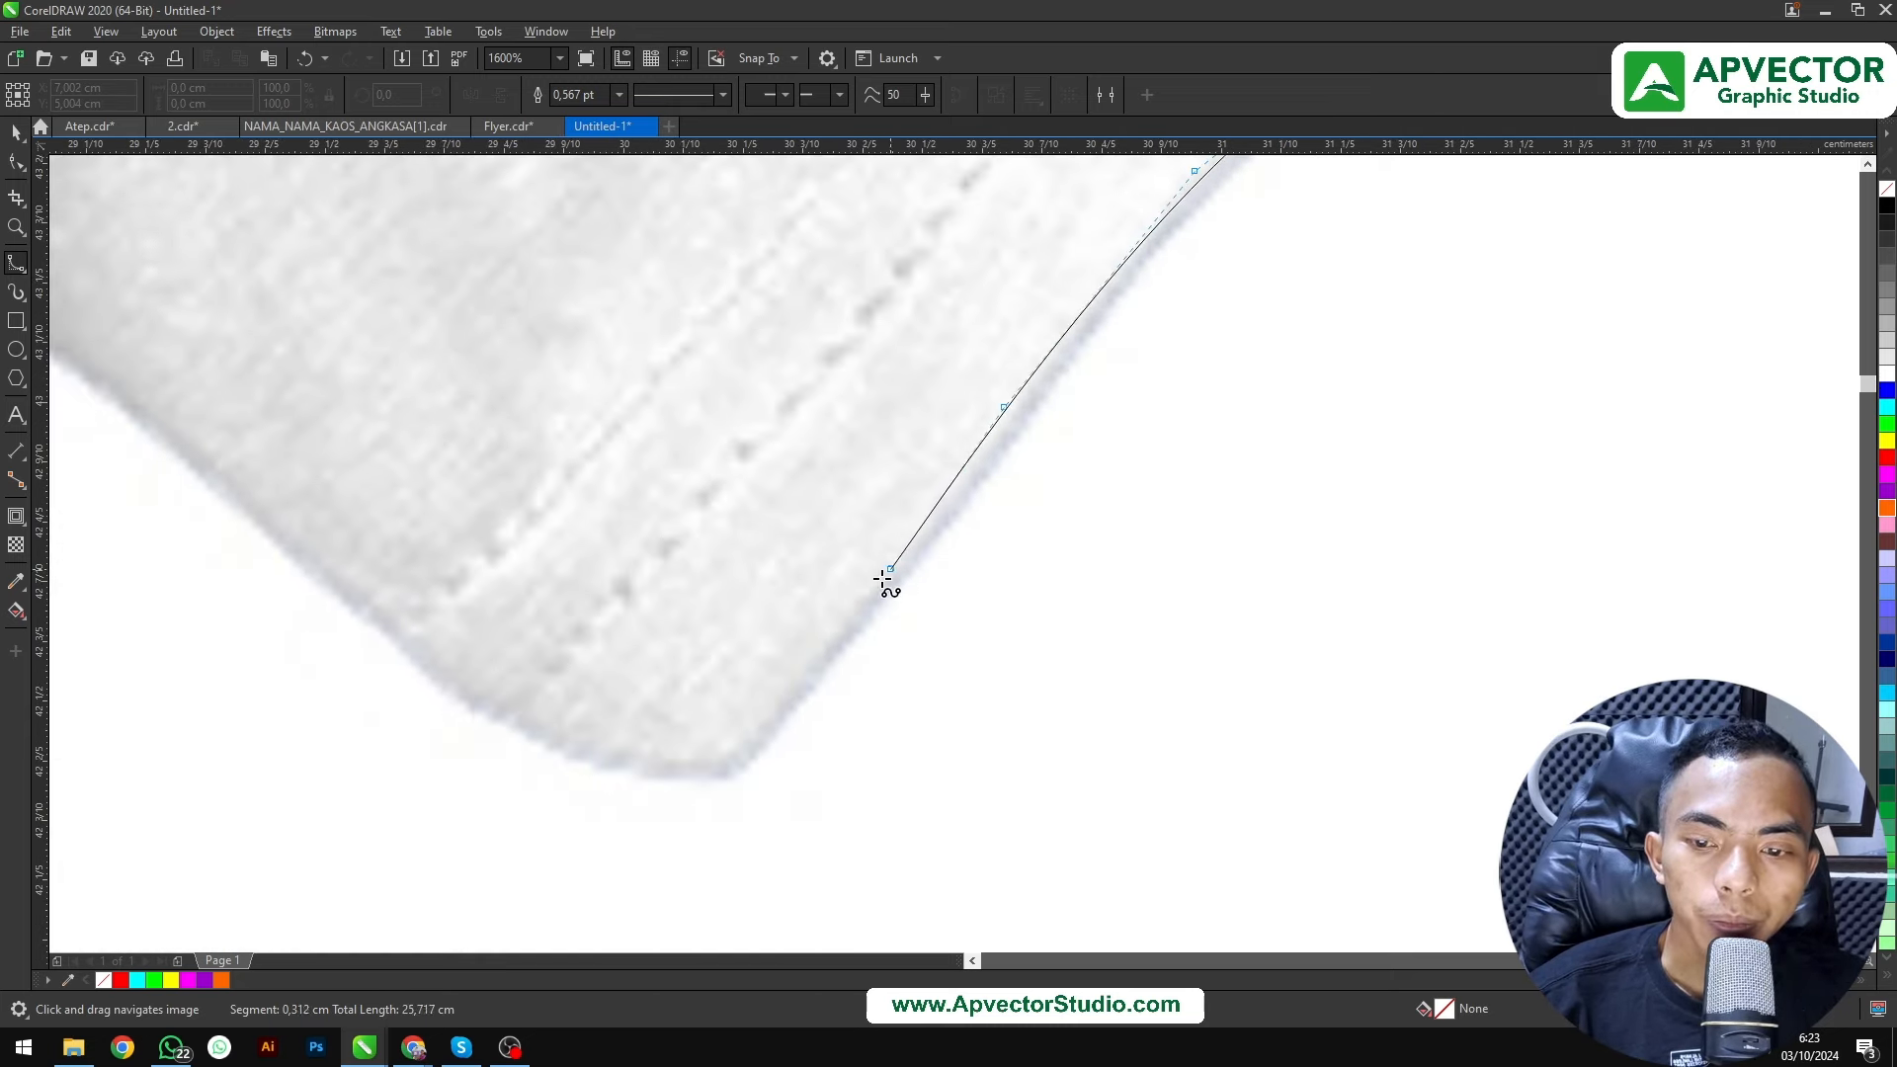
Trace the rounded inner corner of the right cuff and the sleeve's underside up to the armpit
{"action": "left_click_drag", "start_coordinate": [799, 670], "coordinate": [1040, 491]}
{"action": "left_click", "coordinate": [993, 547]}
{"action": "left_click", "coordinate": [966, 581]}
{"action": "left_click", "coordinate": [850, 583]}
{"action": "left_click", "coordinate": [642, 454]}
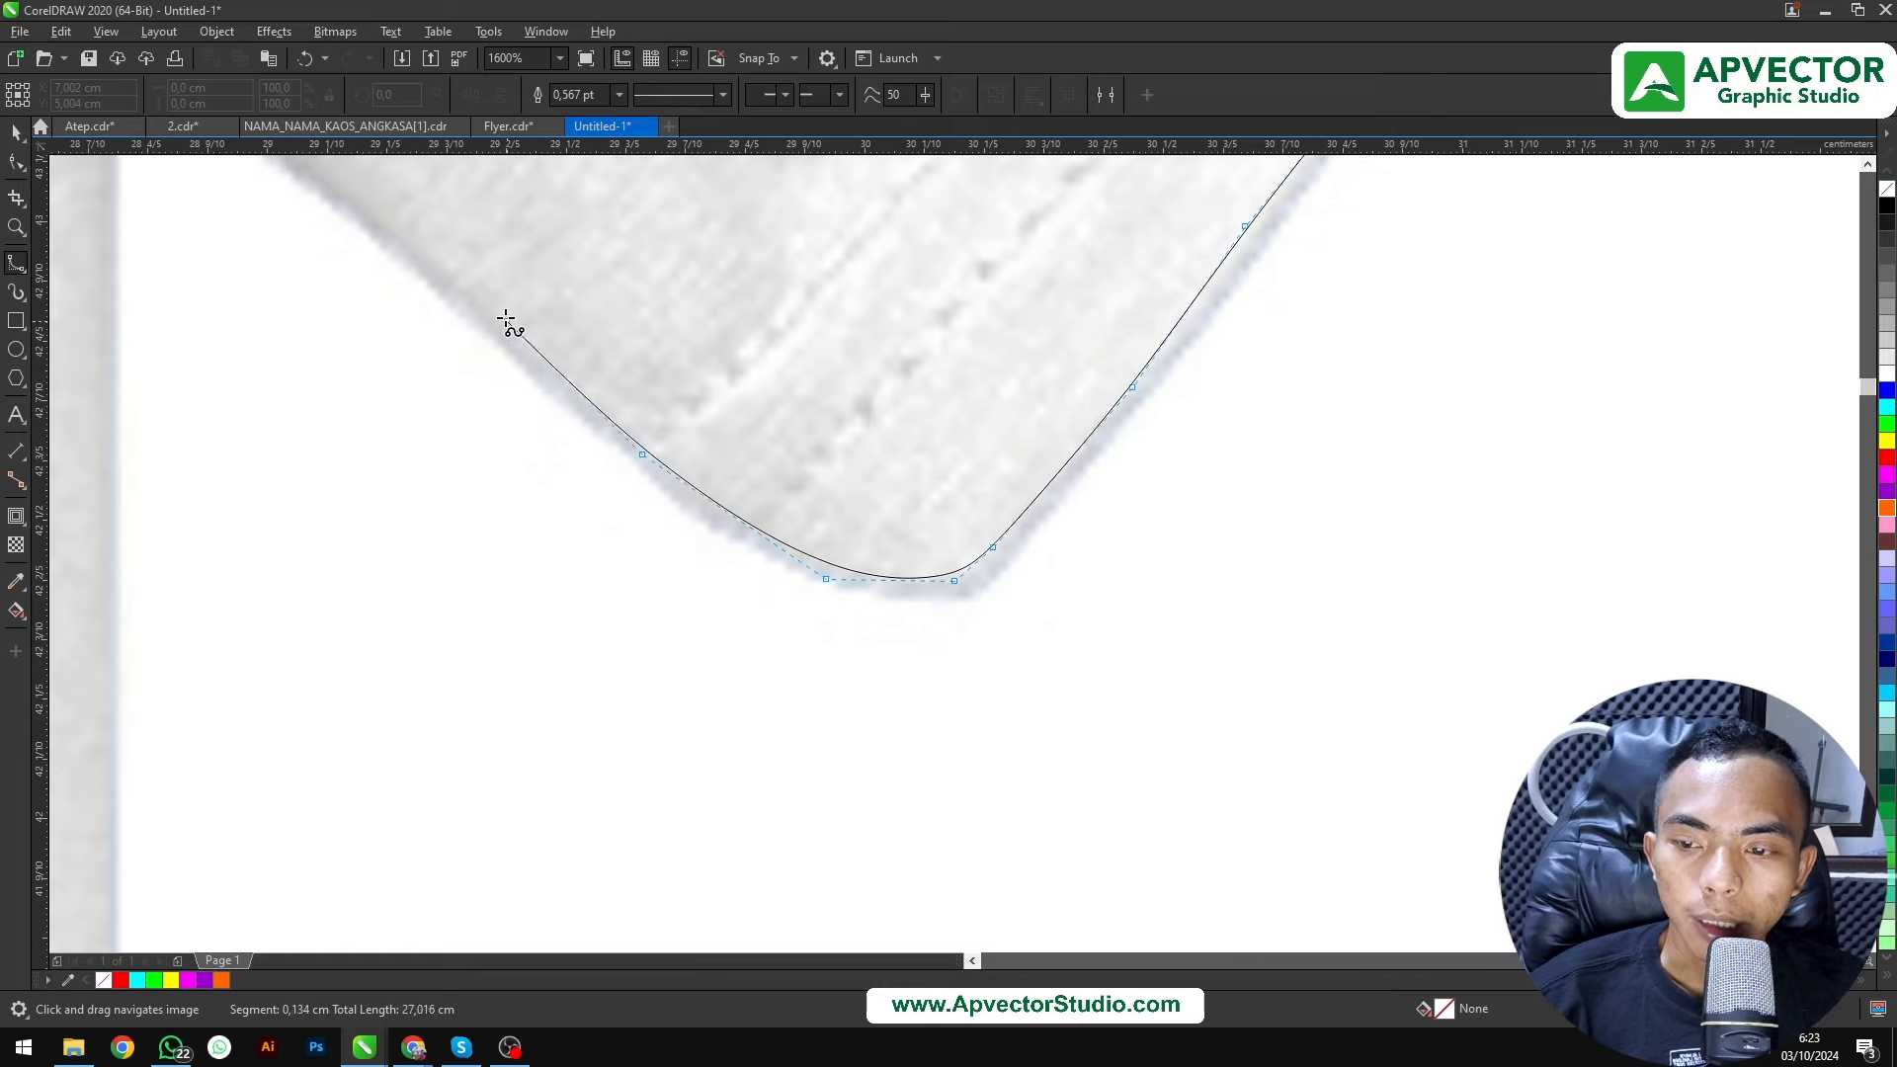
{"action": "left_click_drag", "start_coordinate": [476, 297], "coordinate": [1204, 583]}
{"action": "left_click", "coordinate": [1093, 499]}
{"action": "left_click", "coordinate": [875, 320]}
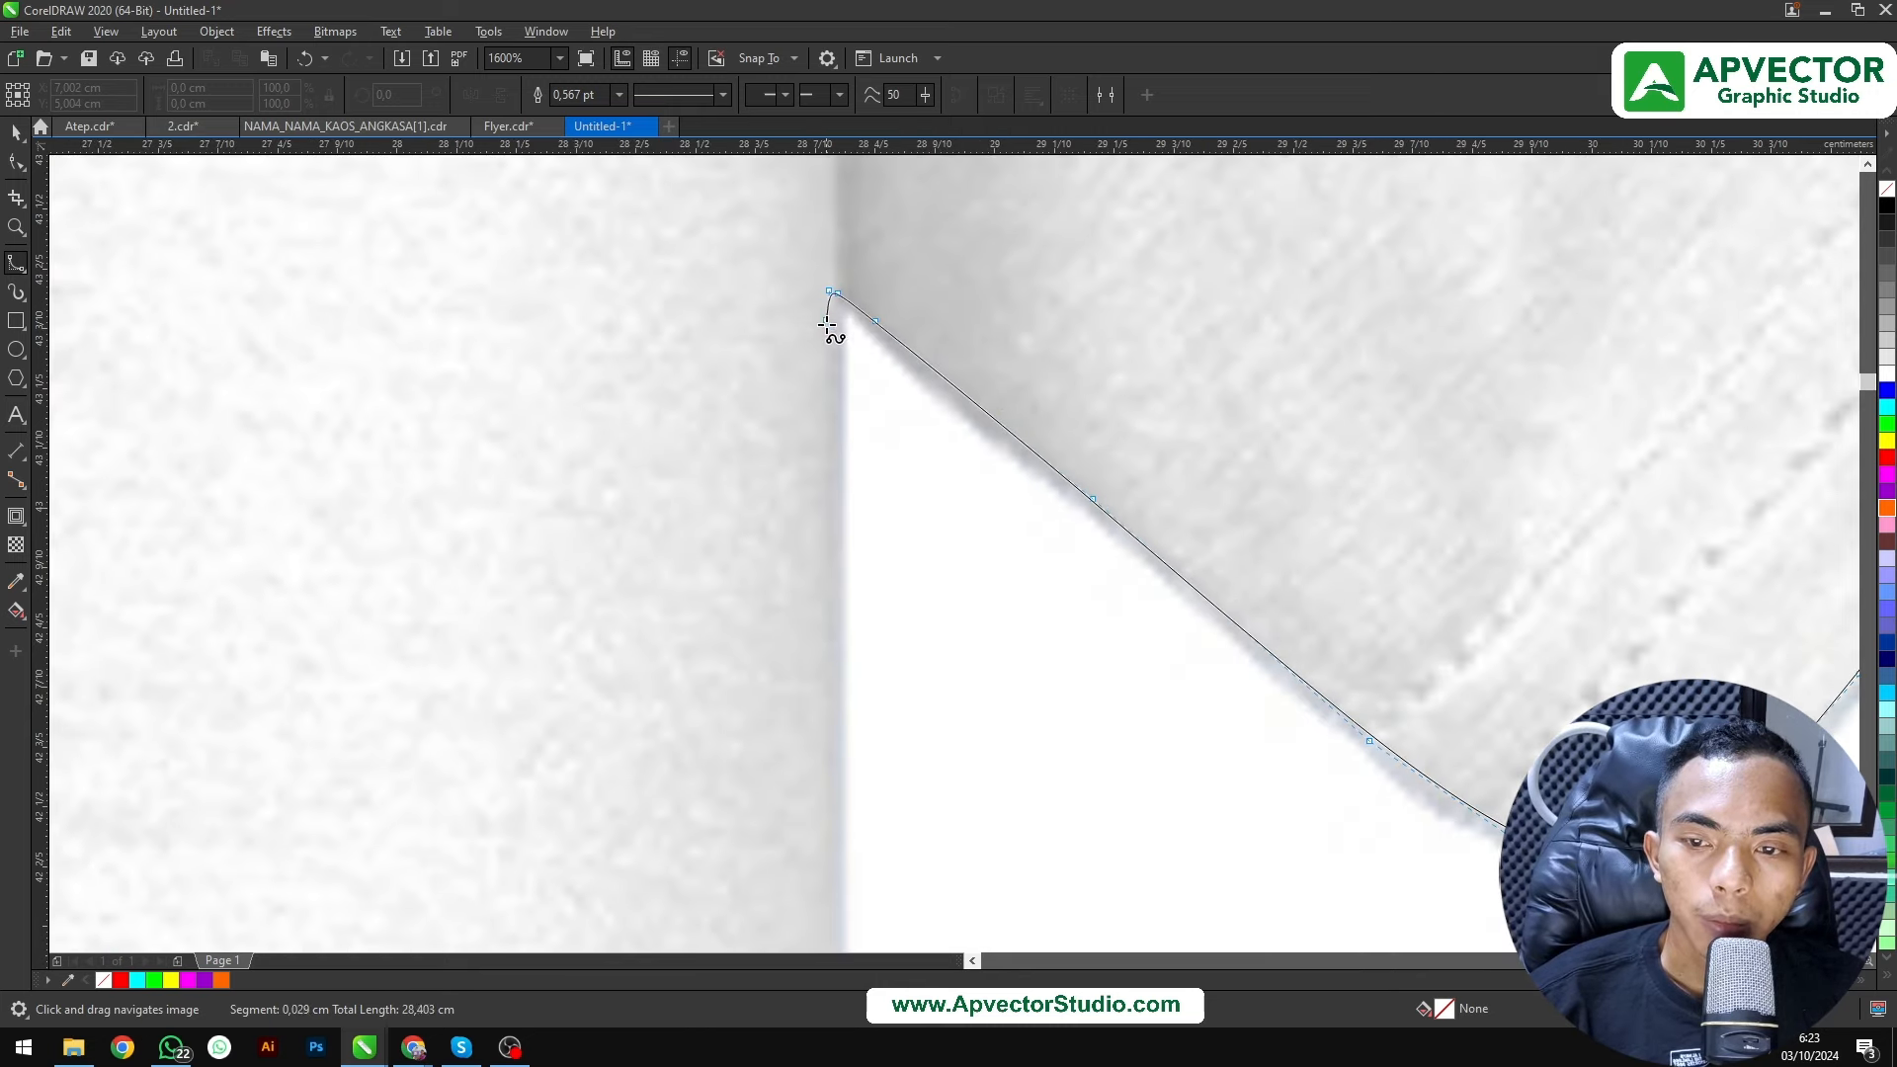
Turn the outline at the right armpit and trace down the shirt body's right side edge
{"action": "left_click", "coordinate": [827, 325]}
{"action": "left_click_drag", "start_coordinate": [851, 452], "coordinate": [872, 259]}
{"action": "scroll", "coordinate": [872, 259], "scroll_direction": "down", "scroll_amount": 1}
{"action": "left_click_drag", "start_coordinate": [850, 568], "coordinate": [909, 419]}
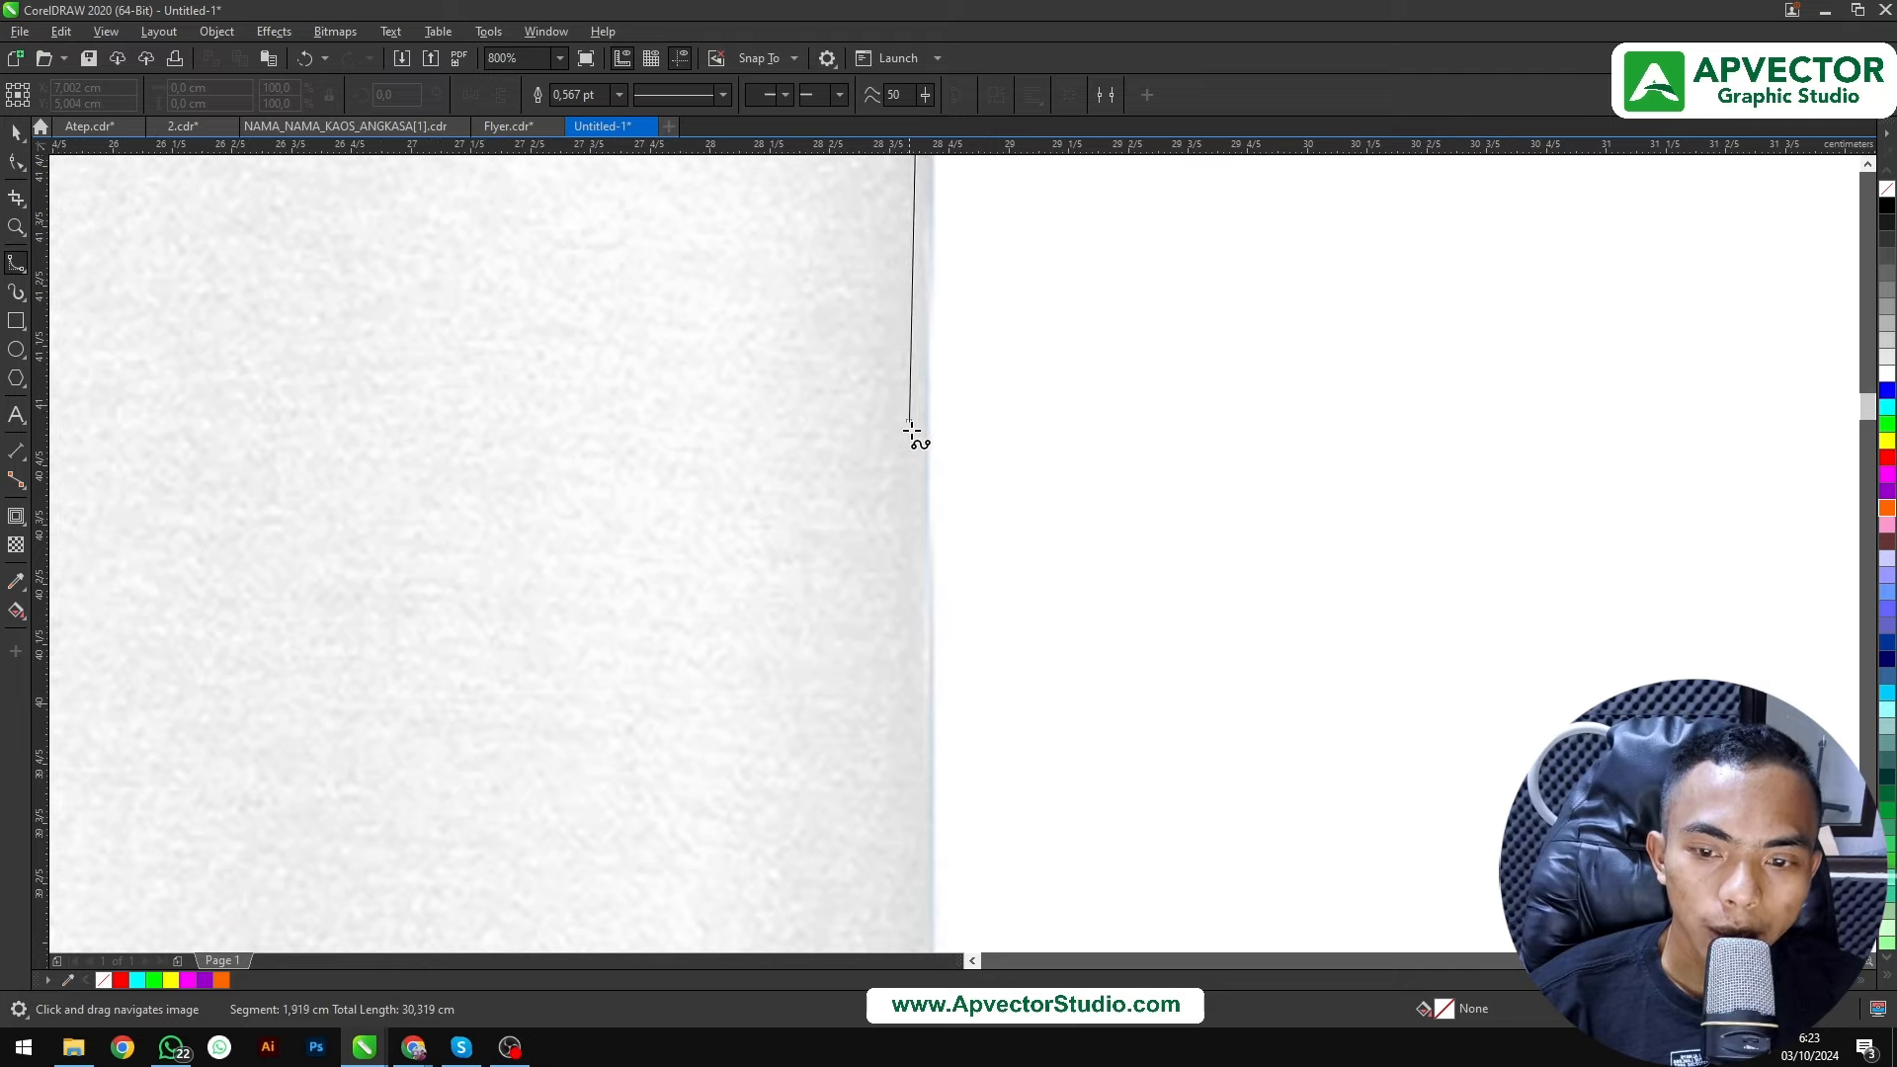
{"action": "scroll", "coordinate": [952, 339], "scroll_direction": "down", "scroll_amount": 2}
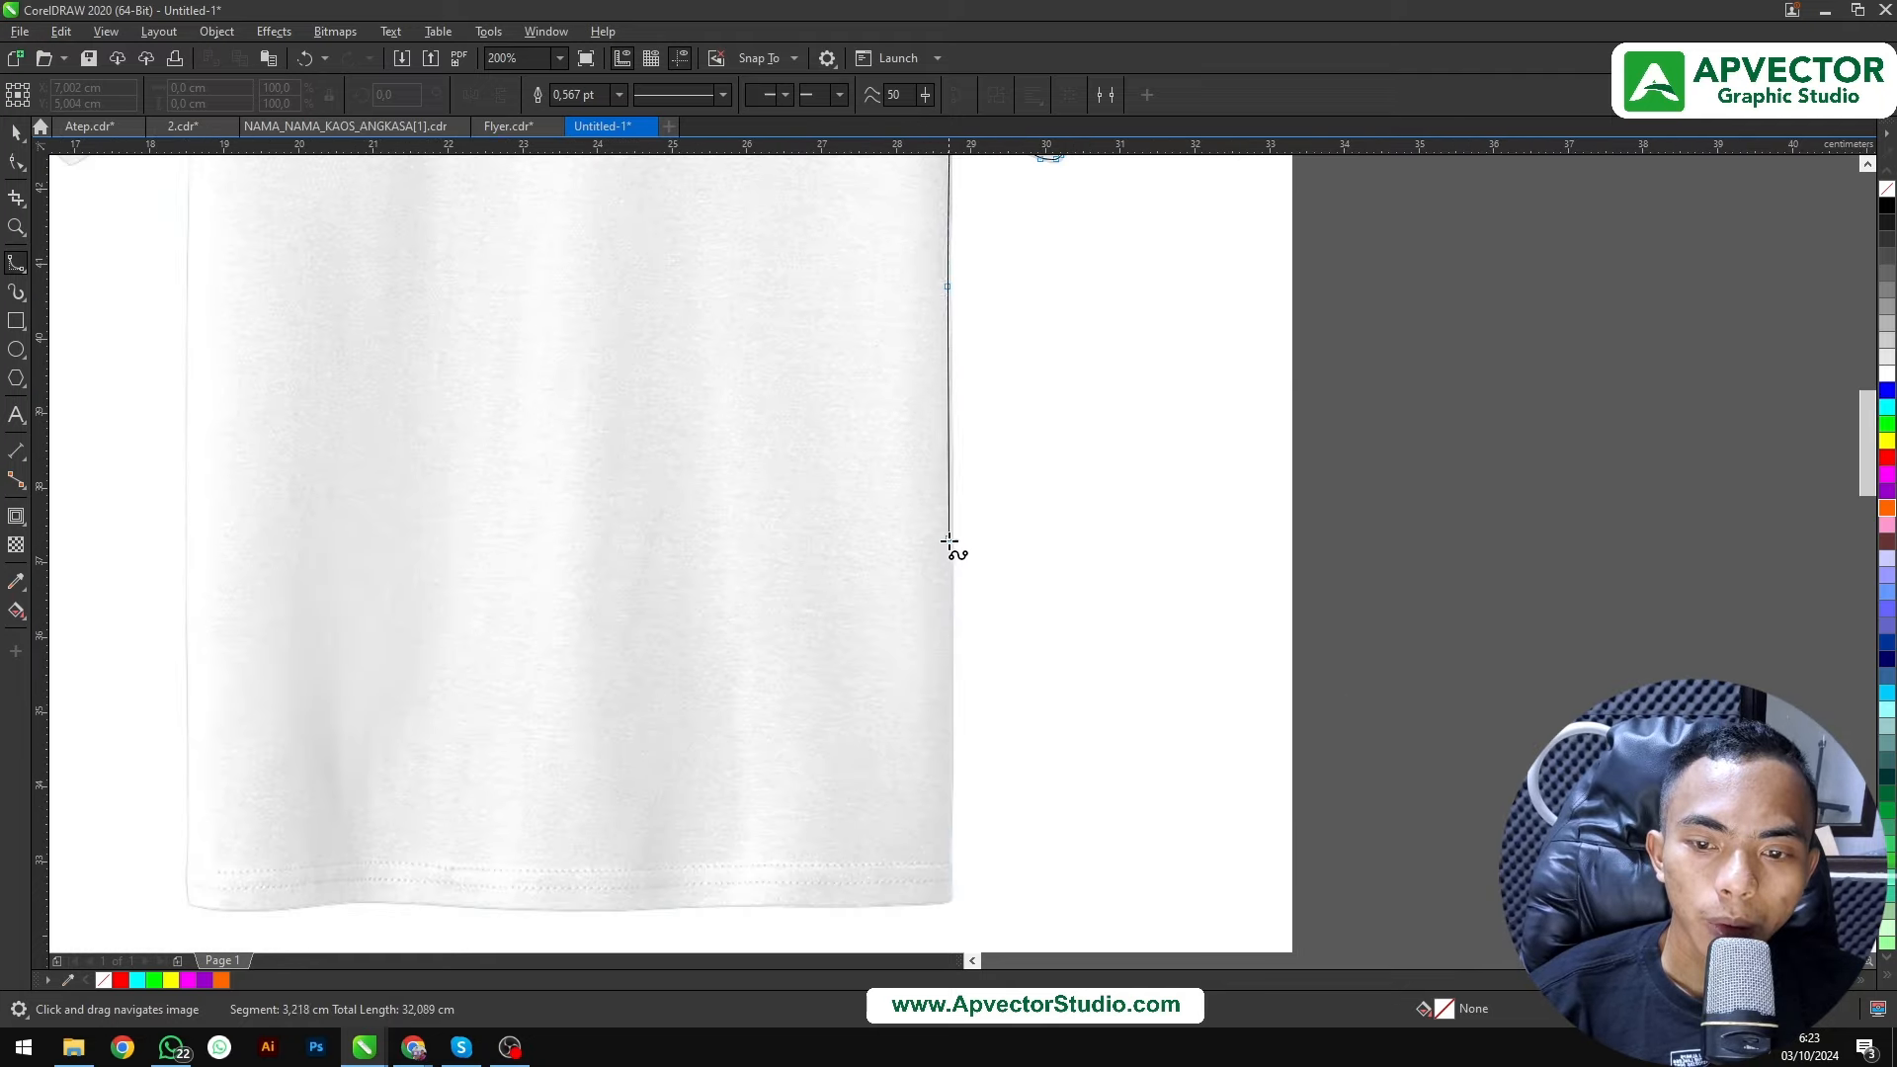
{"action": "left_click", "coordinate": [948, 544]}
{"action": "left_click_drag", "start_coordinate": [952, 640], "coordinate": [969, 532]}
{"action": "left_click_drag", "start_coordinate": [979, 690], "coordinate": [985, 559]}
Trace around the shirt's lower right corner and along the wavy bottom hem to the left corner
{"action": "scroll", "coordinate": [965, 580], "scroll_direction": "up", "scroll_amount": 1}
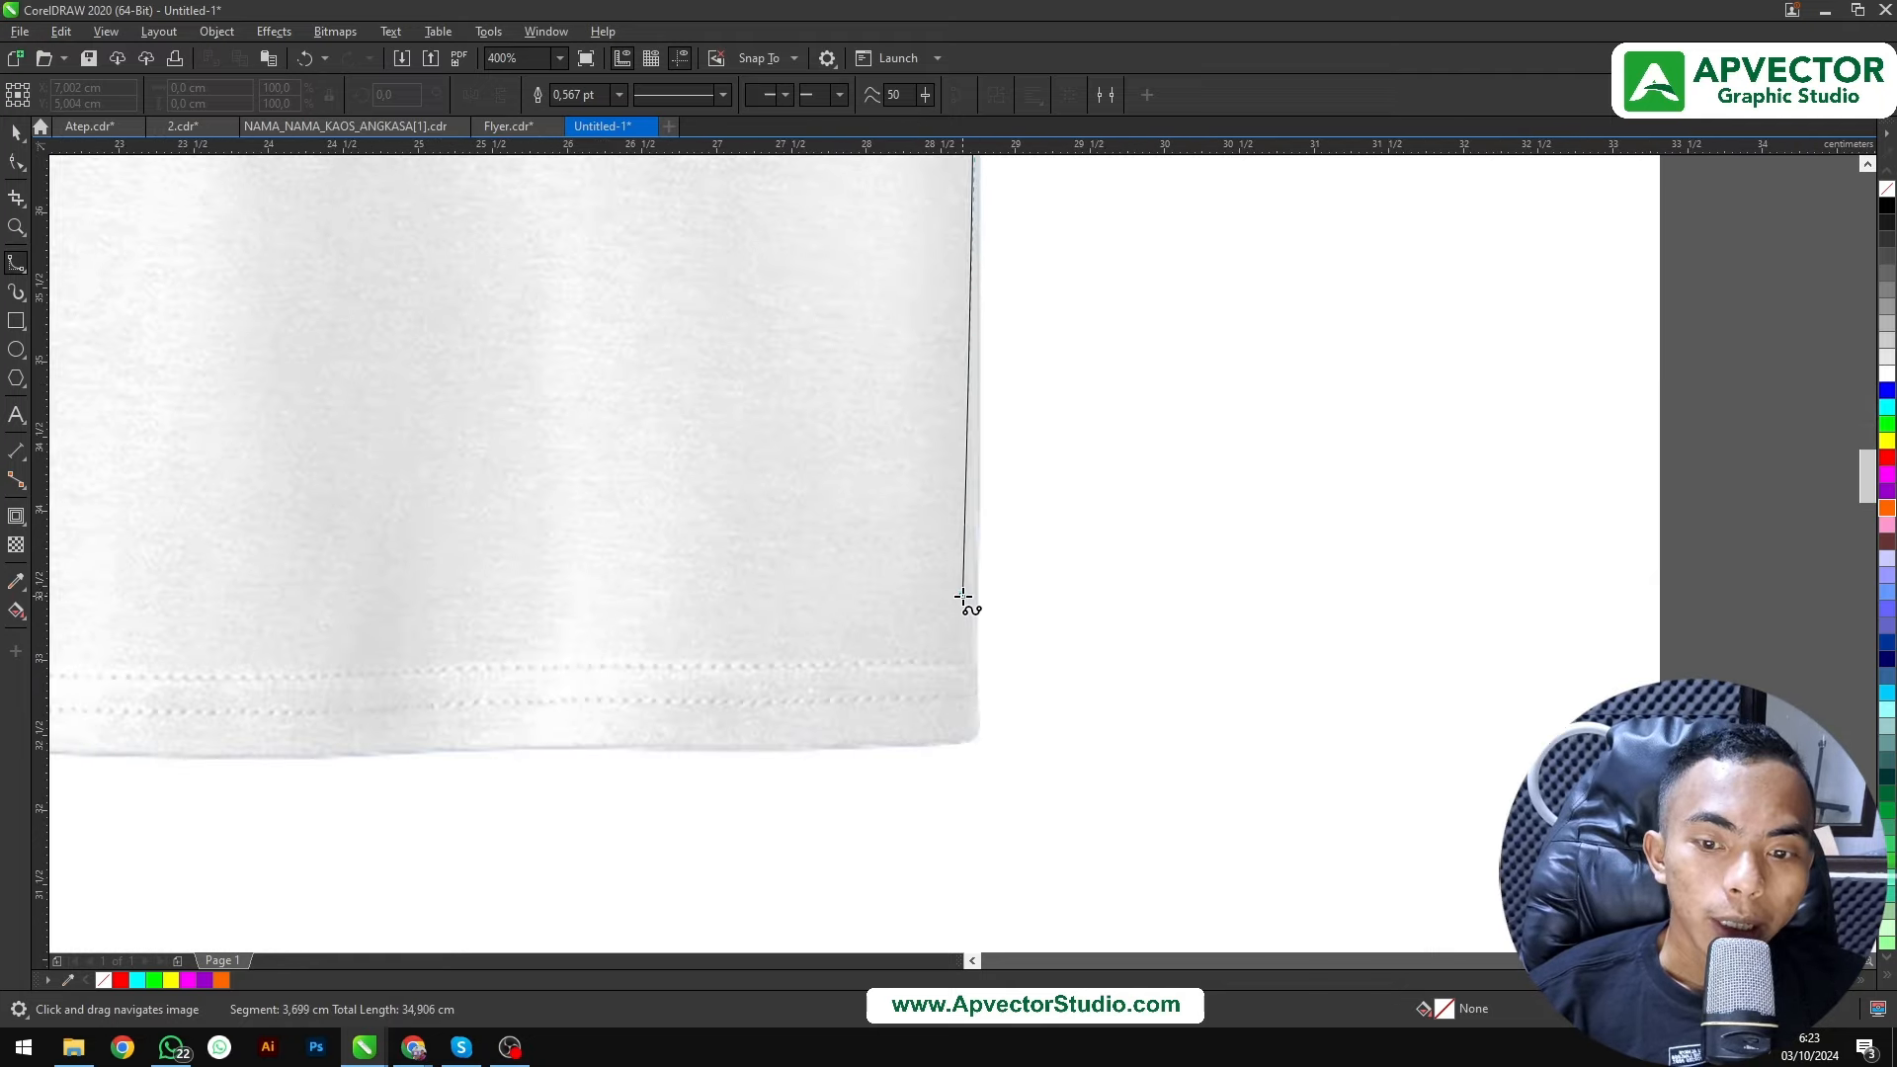
{"action": "left_click", "coordinate": [965, 629]}
{"action": "left_click_drag", "start_coordinate": [729, 715], "coordinate": [1267, 648]}
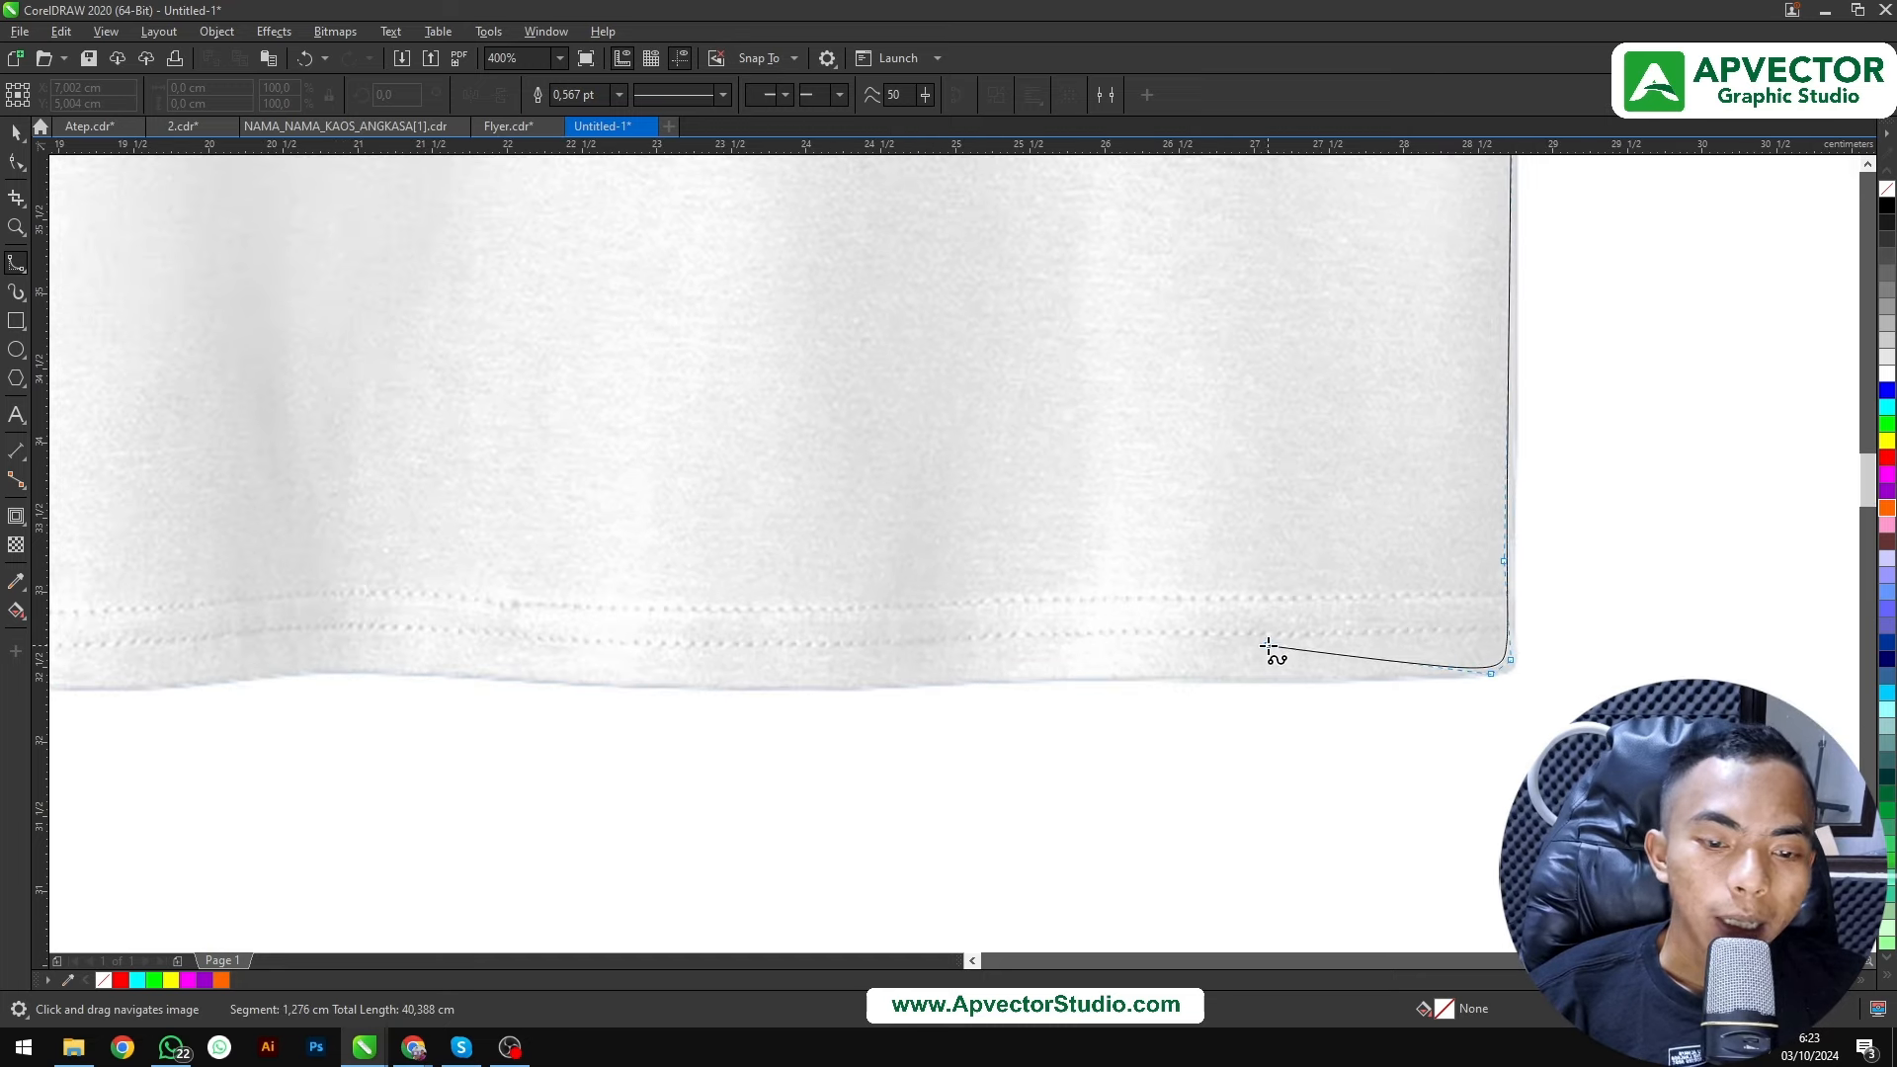
{"action": "left_click", "coordinate": [1179, 676]}
{"action": "left_click", "coordinate": [886, 686]}
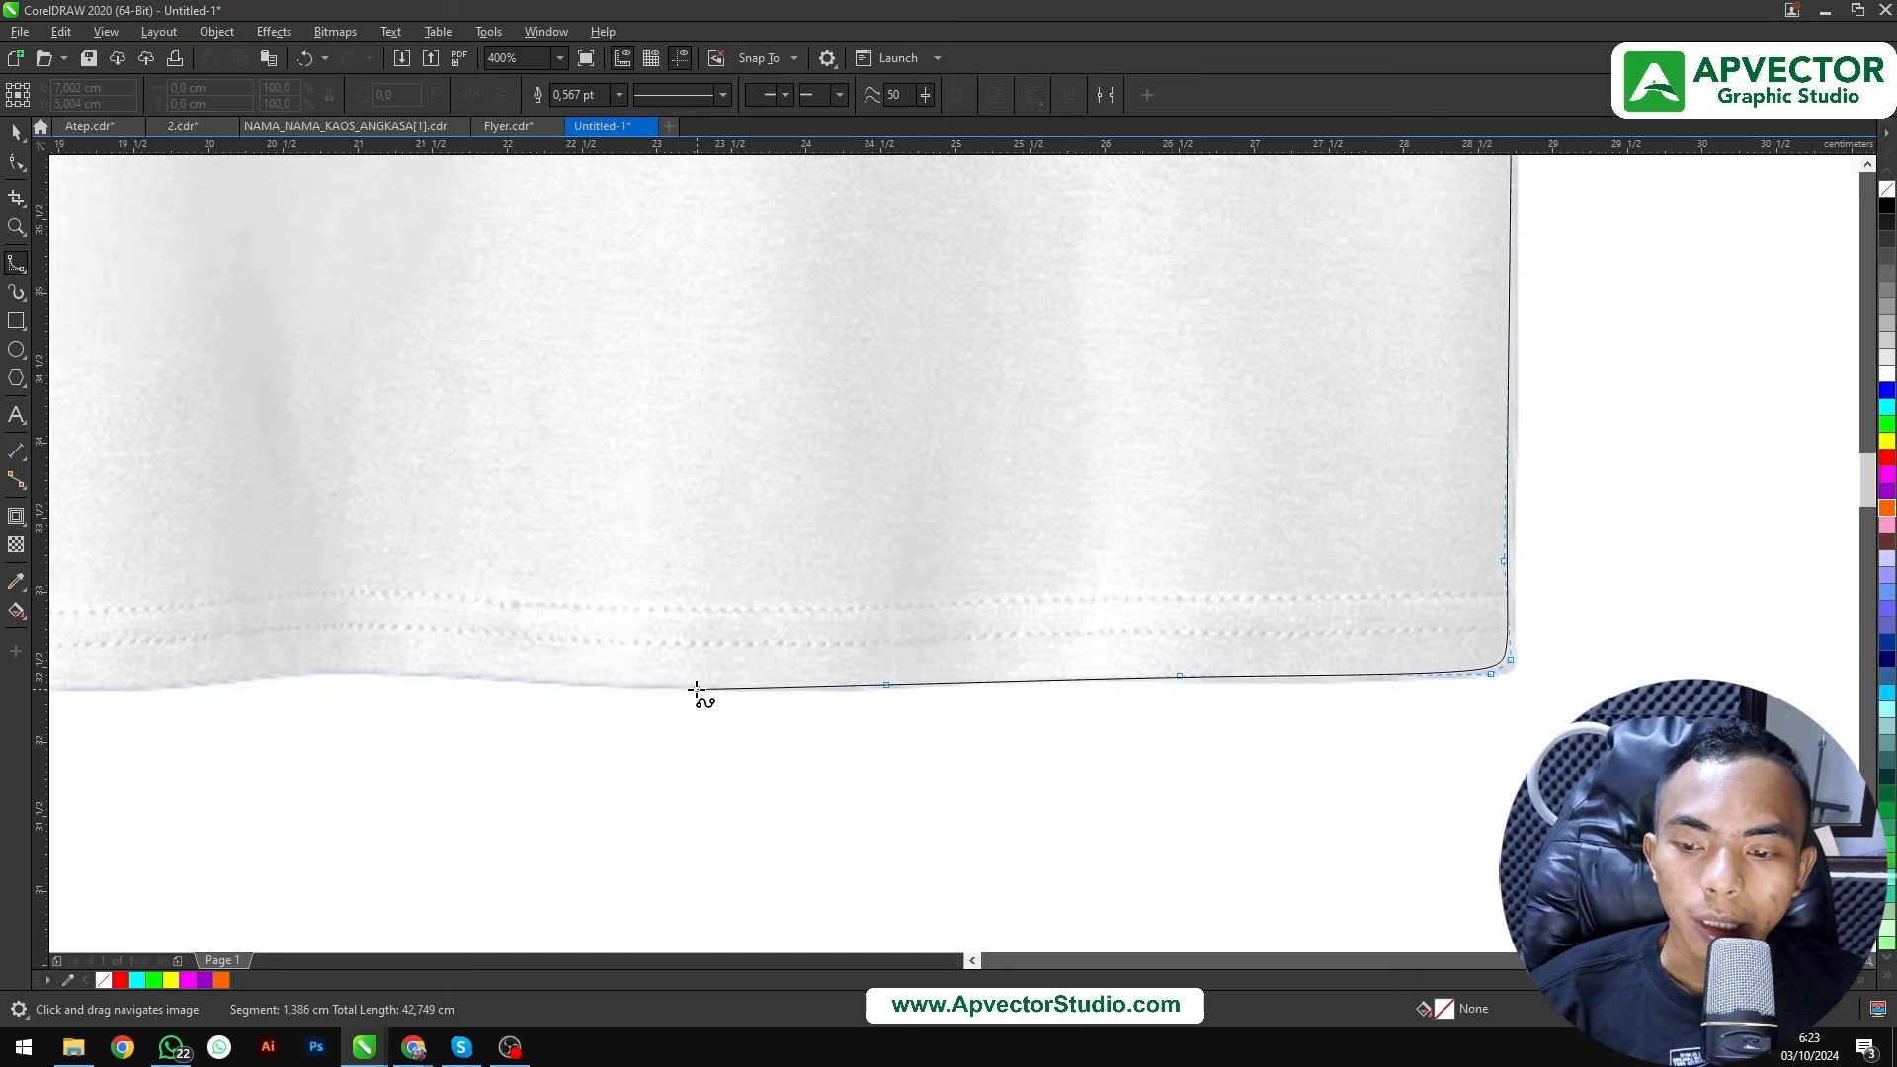
{"action": "left_click", "coordinate": [686, 690]}
{"action": "left_click_drag", "start_coordinate": [561, 688], "coordinate": [1518, 643]}
{"action": "left_click", "coordinate": [1239, 626]}
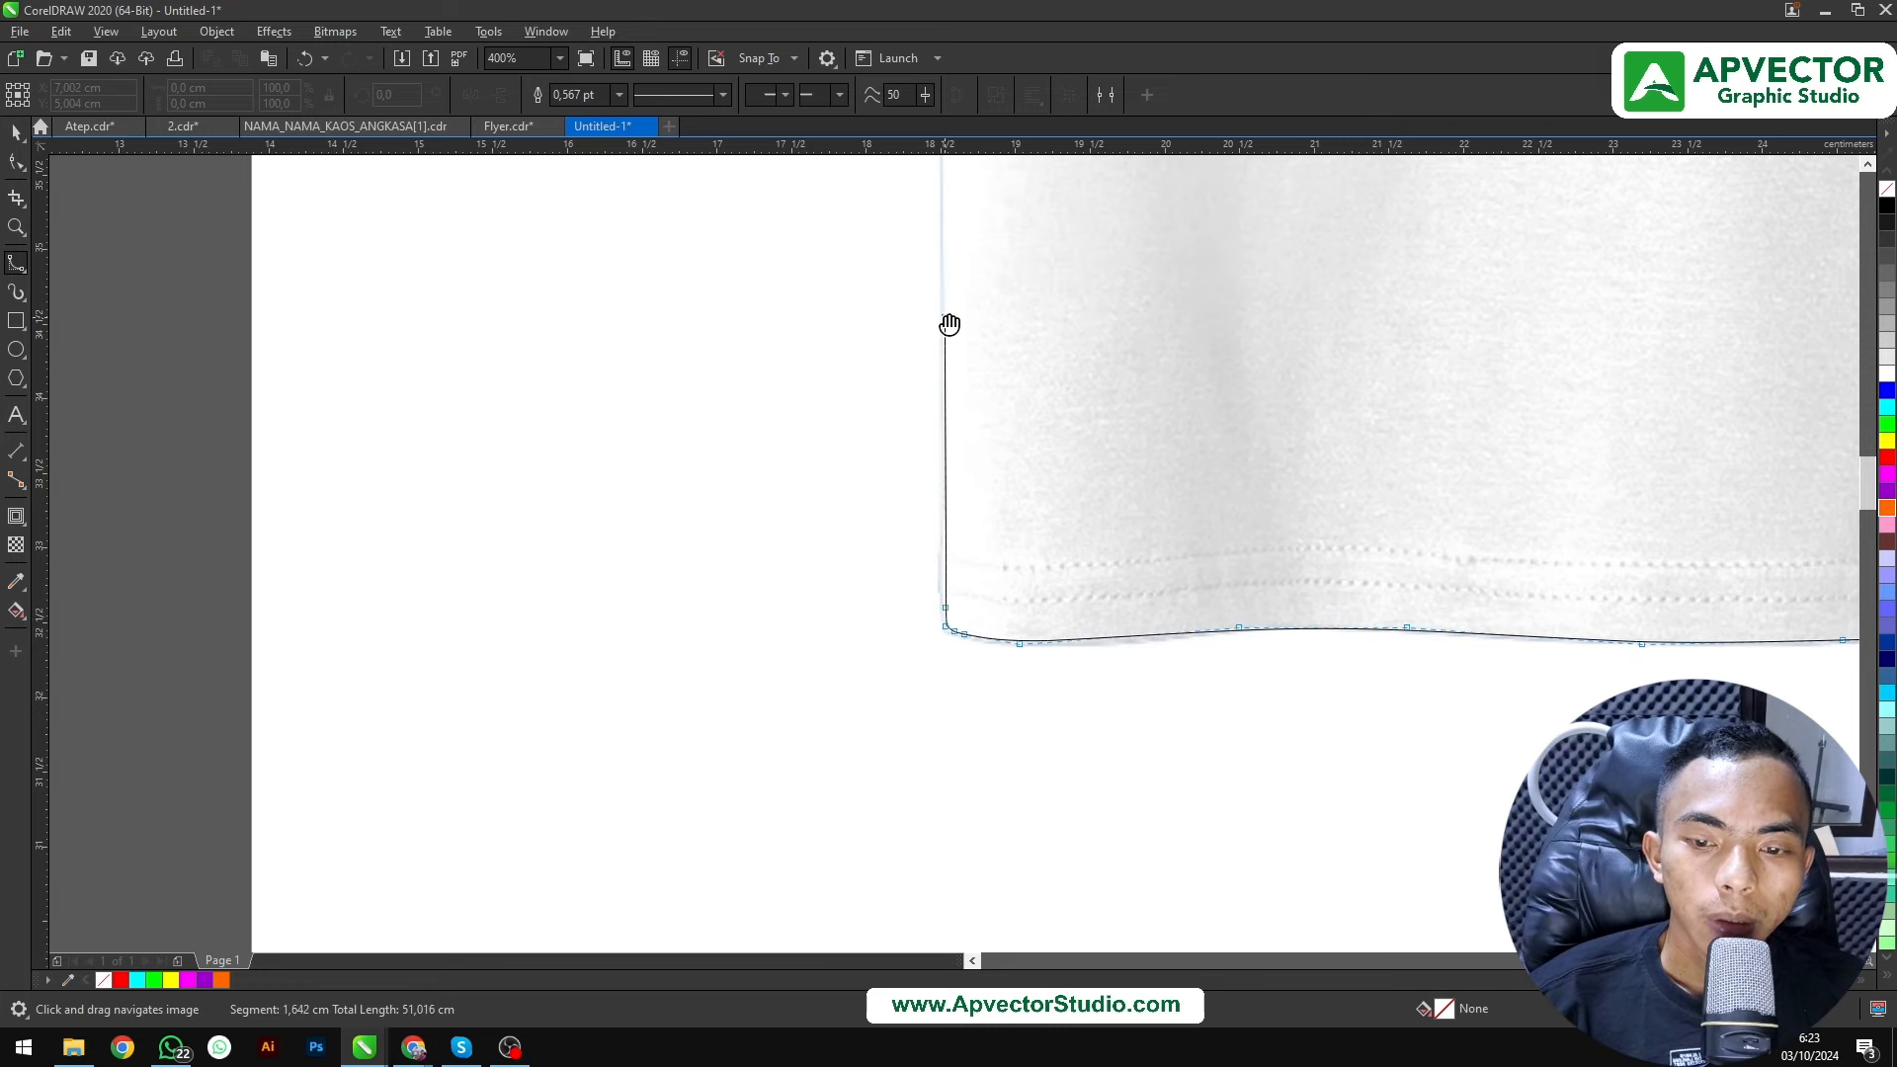
Trace the shirt body's left side edge upward from the hem toward the armpit
{"action": "scroll", "coordinate": [950, 318], "scroll_direction": "up", "scroll_amount": 2}
{"action": "left_click", "coordinate": [982, 644]}
{"action": "left_click_drag", "start_coordinate": [982, 183], "coordinate": [998, 476]}
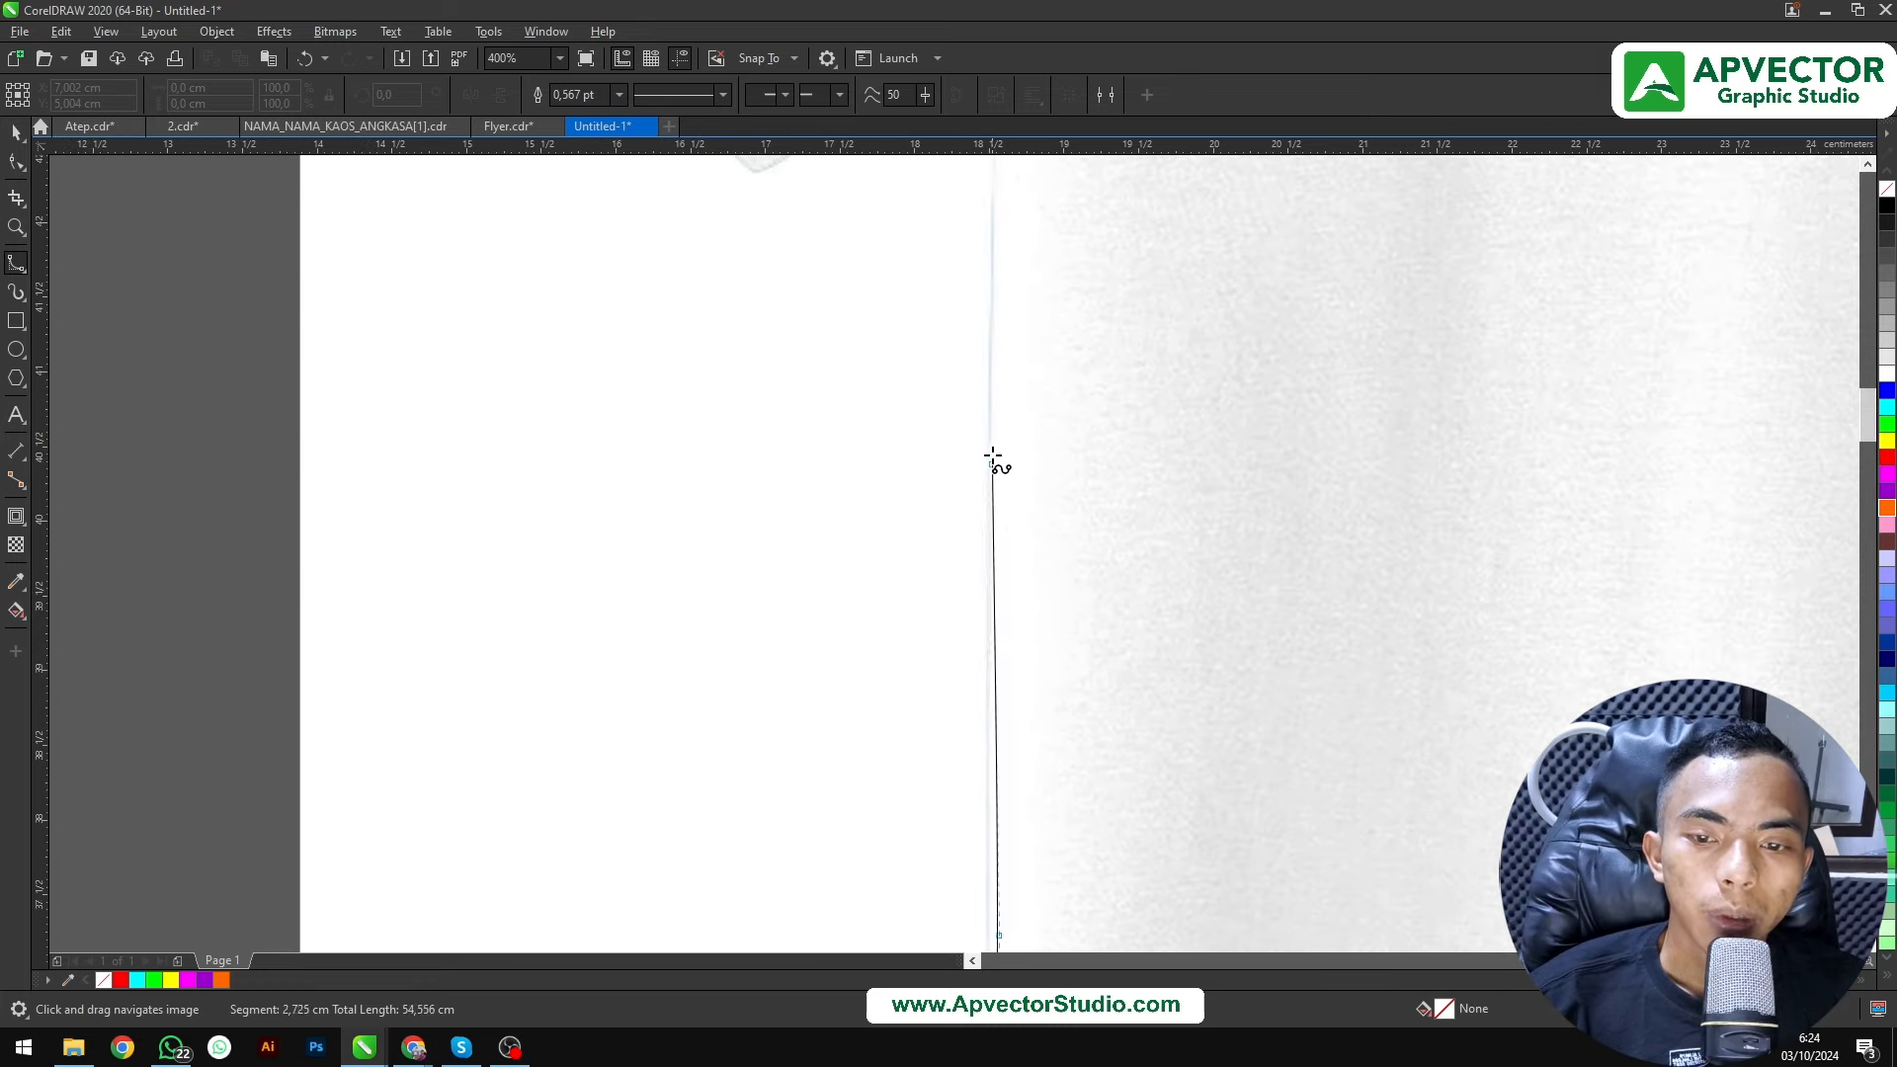
{"action": "left_click", "coordinate": [999, 389]}
{"action": "left_click_drag", "start_coordinate": [991, 235], "coordinate": [1046, 628]}
Trace around the left armpit, along the left sleeve's underside and around the inner cuff corner
{"action": "scroll", "coordinate": [1074, 491], "scroll_direction": "up", "scroll_amount": 2}
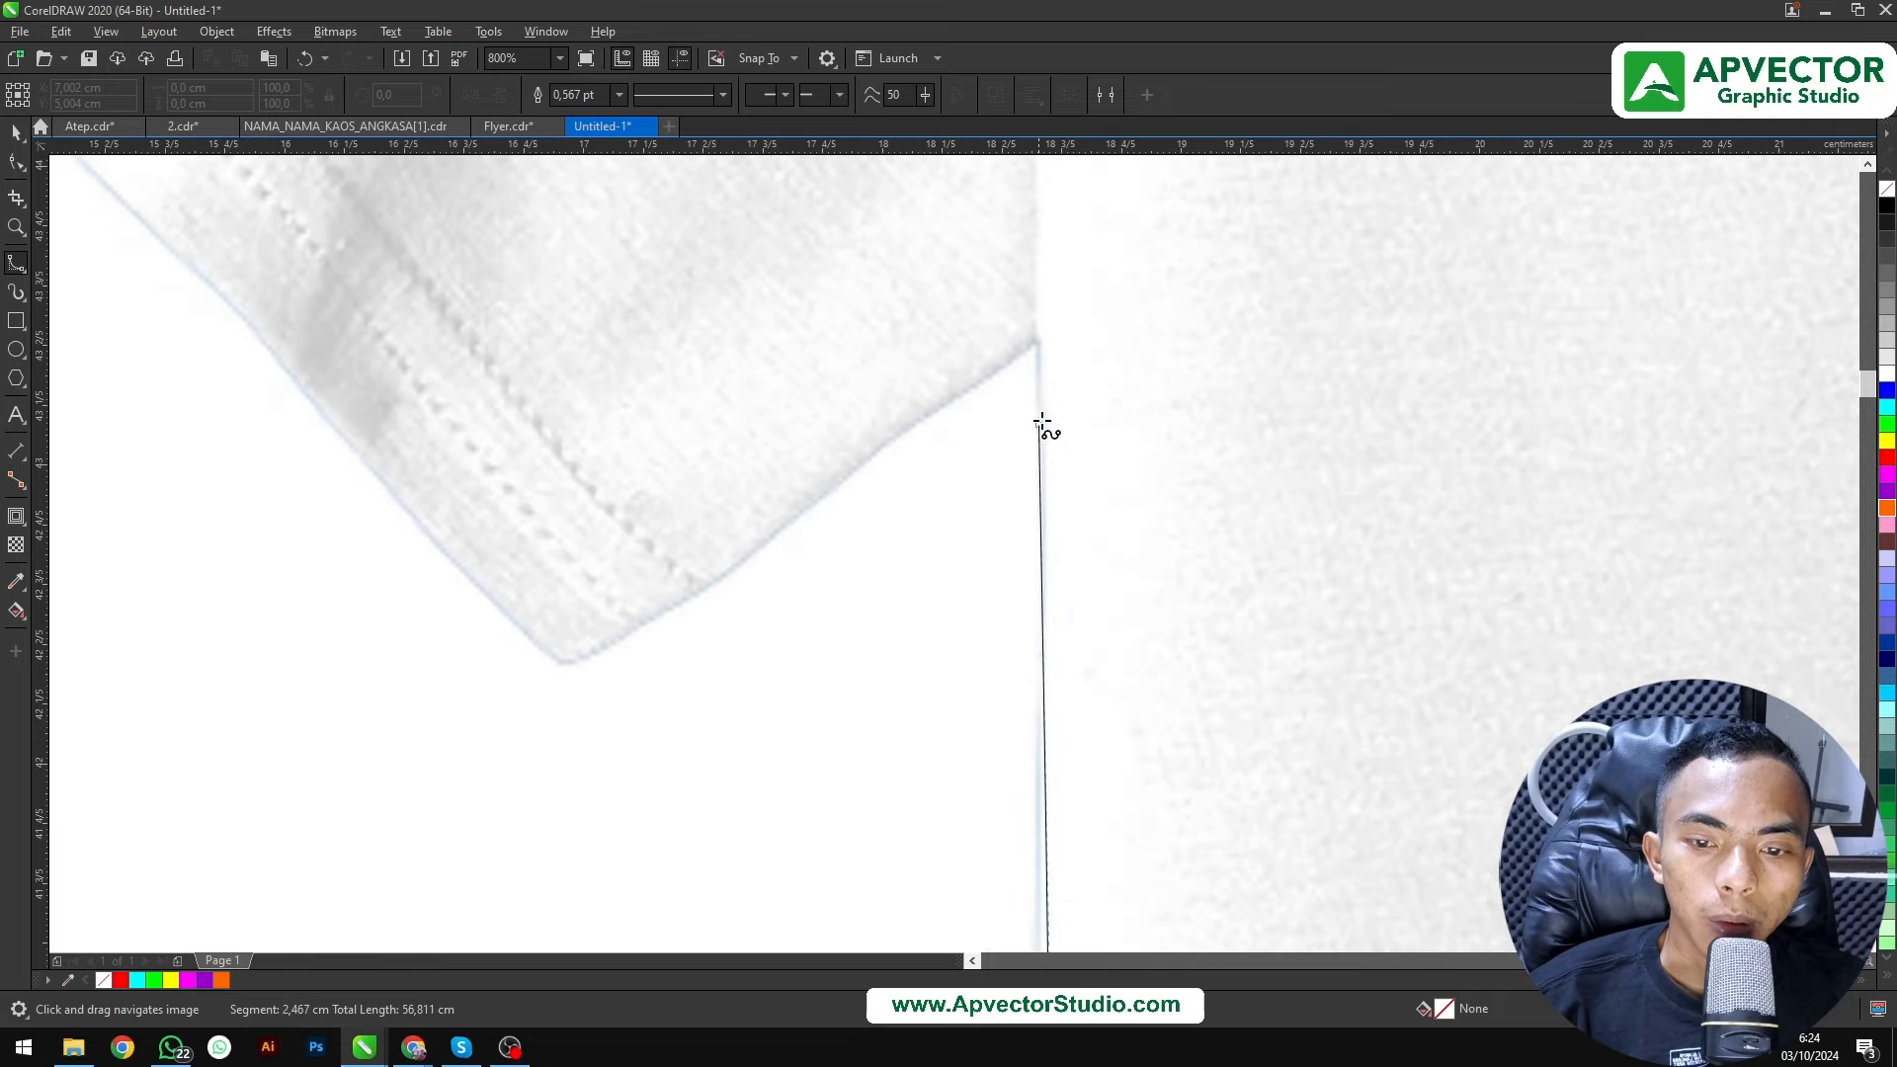
{"action": "left_click", "coordinate": [1050, 393]}
{"action": "left_click", "coordinate": [899, 416]}
{"action": "left_click", "coordinate": [826, 472]}
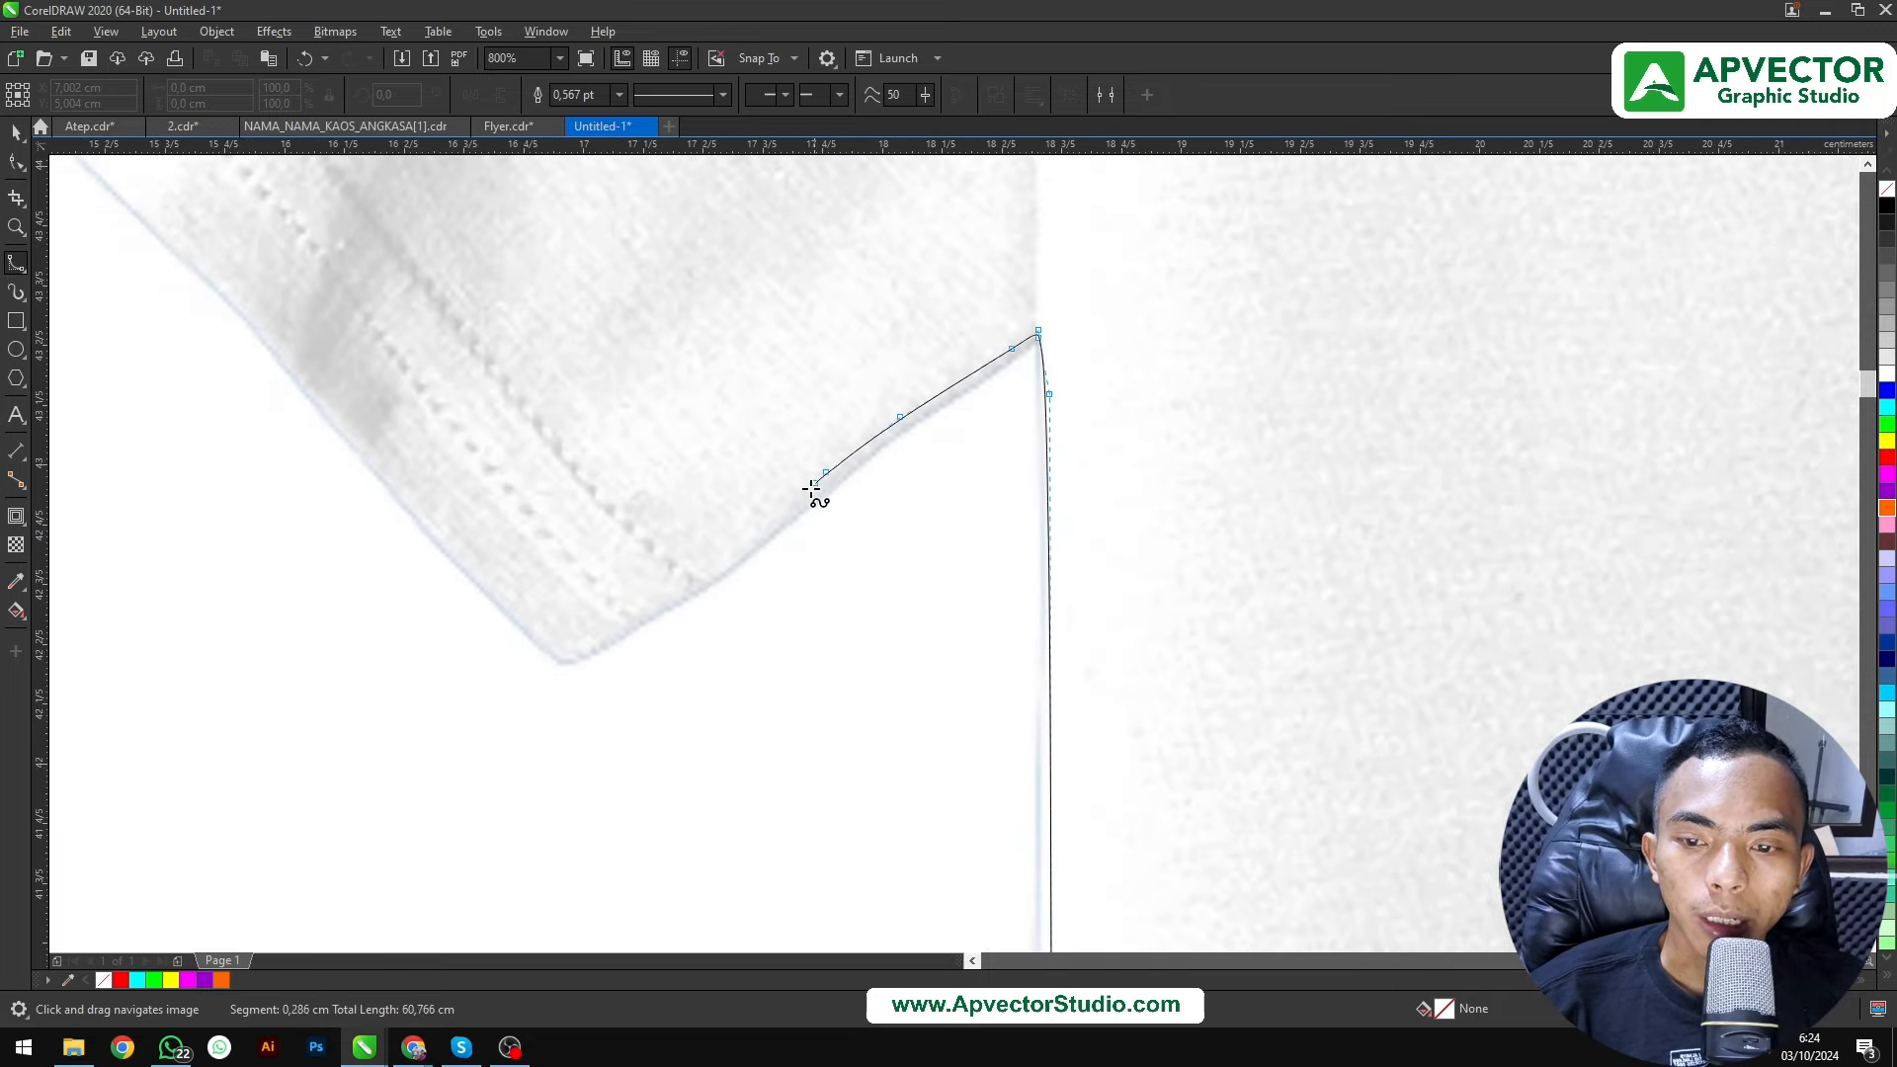
{"action": "left_click", "coordinate": [619, 625]}
{"action": "left_click", "coordinate": [373, 475]}
Trace the left cuff's opening edge up to its outer tip and close the outline on the starting point
{"action": "left_click_drag", "start_coordinate": [379, 477], "coordinate": [1061, 905]}
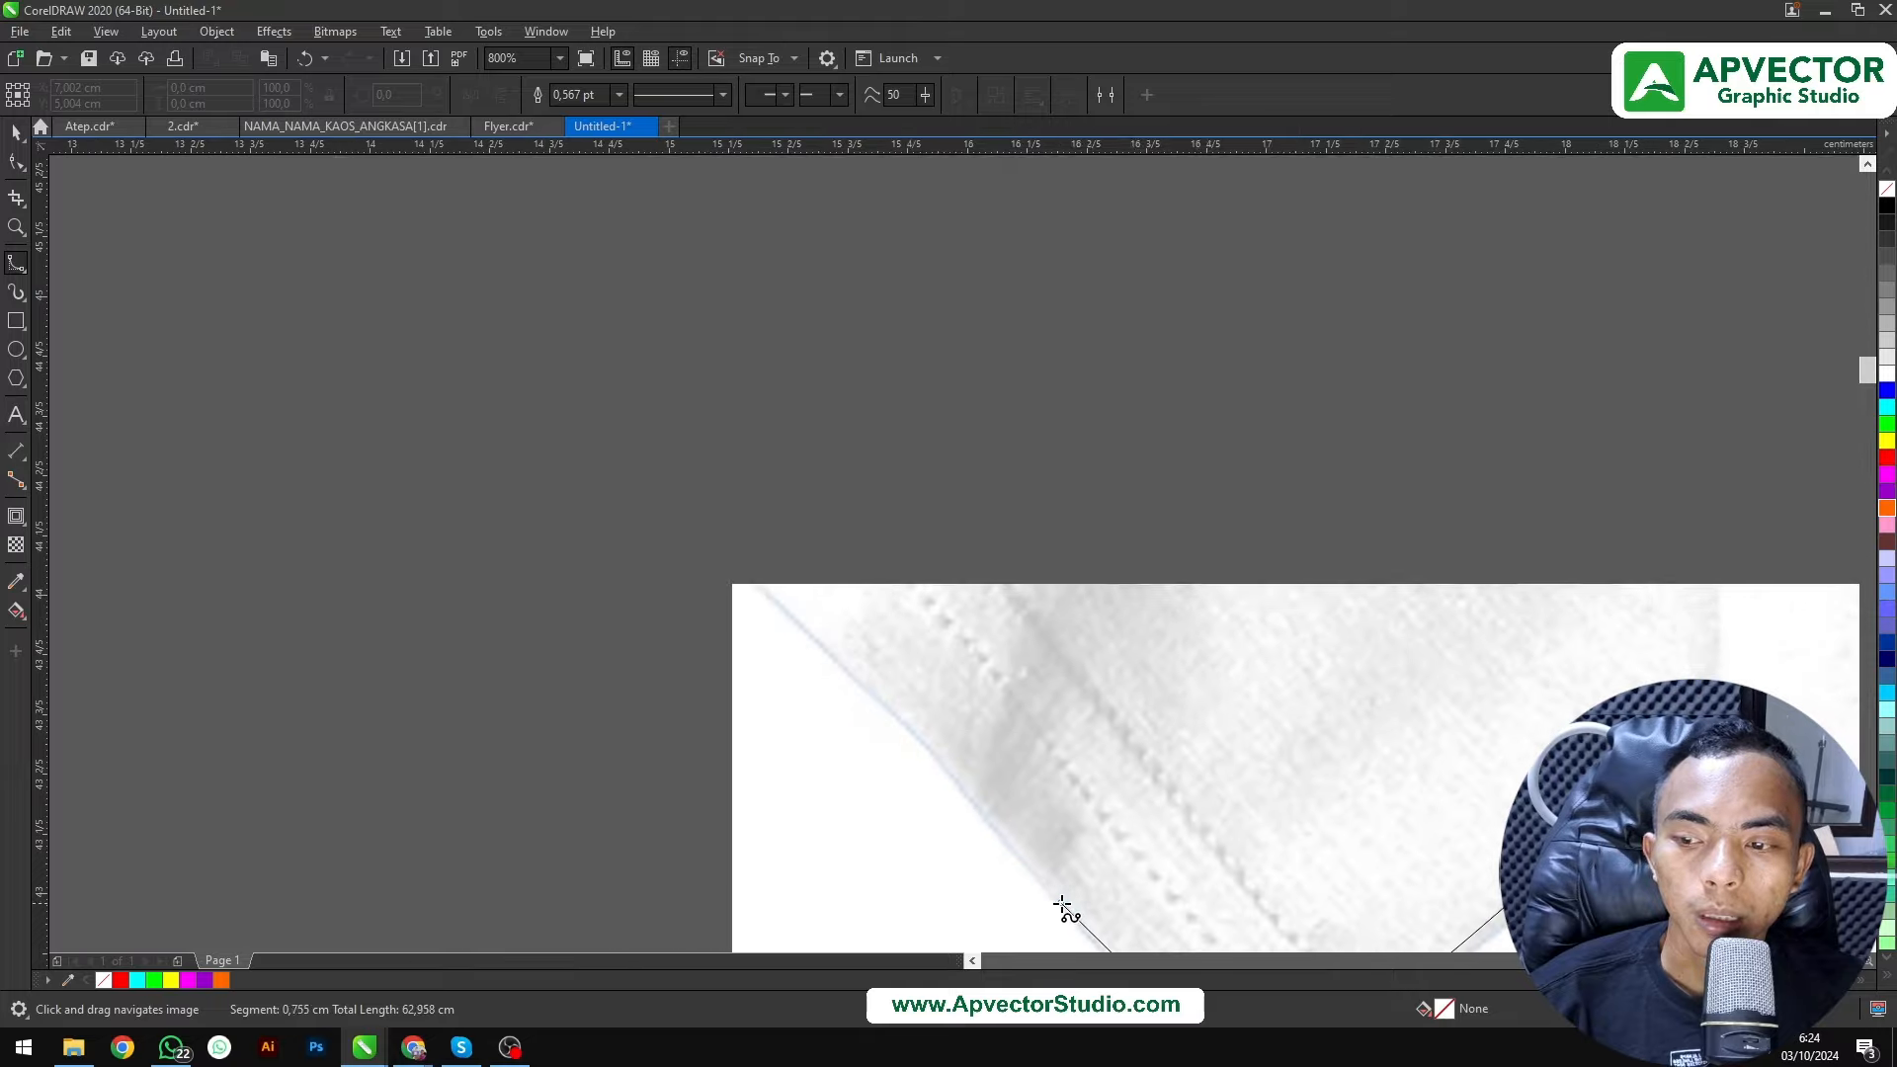
{"action": "left_click", "coordinate": [990, 813]}
{"action": "left_click", "coordinate": [892, 692]}
{"action": "left_click", "coordinate": [796, 603]}
{"action": "left_click_drag", "start_coordinate": [840, 610], "coordinate": [1121, 786]}
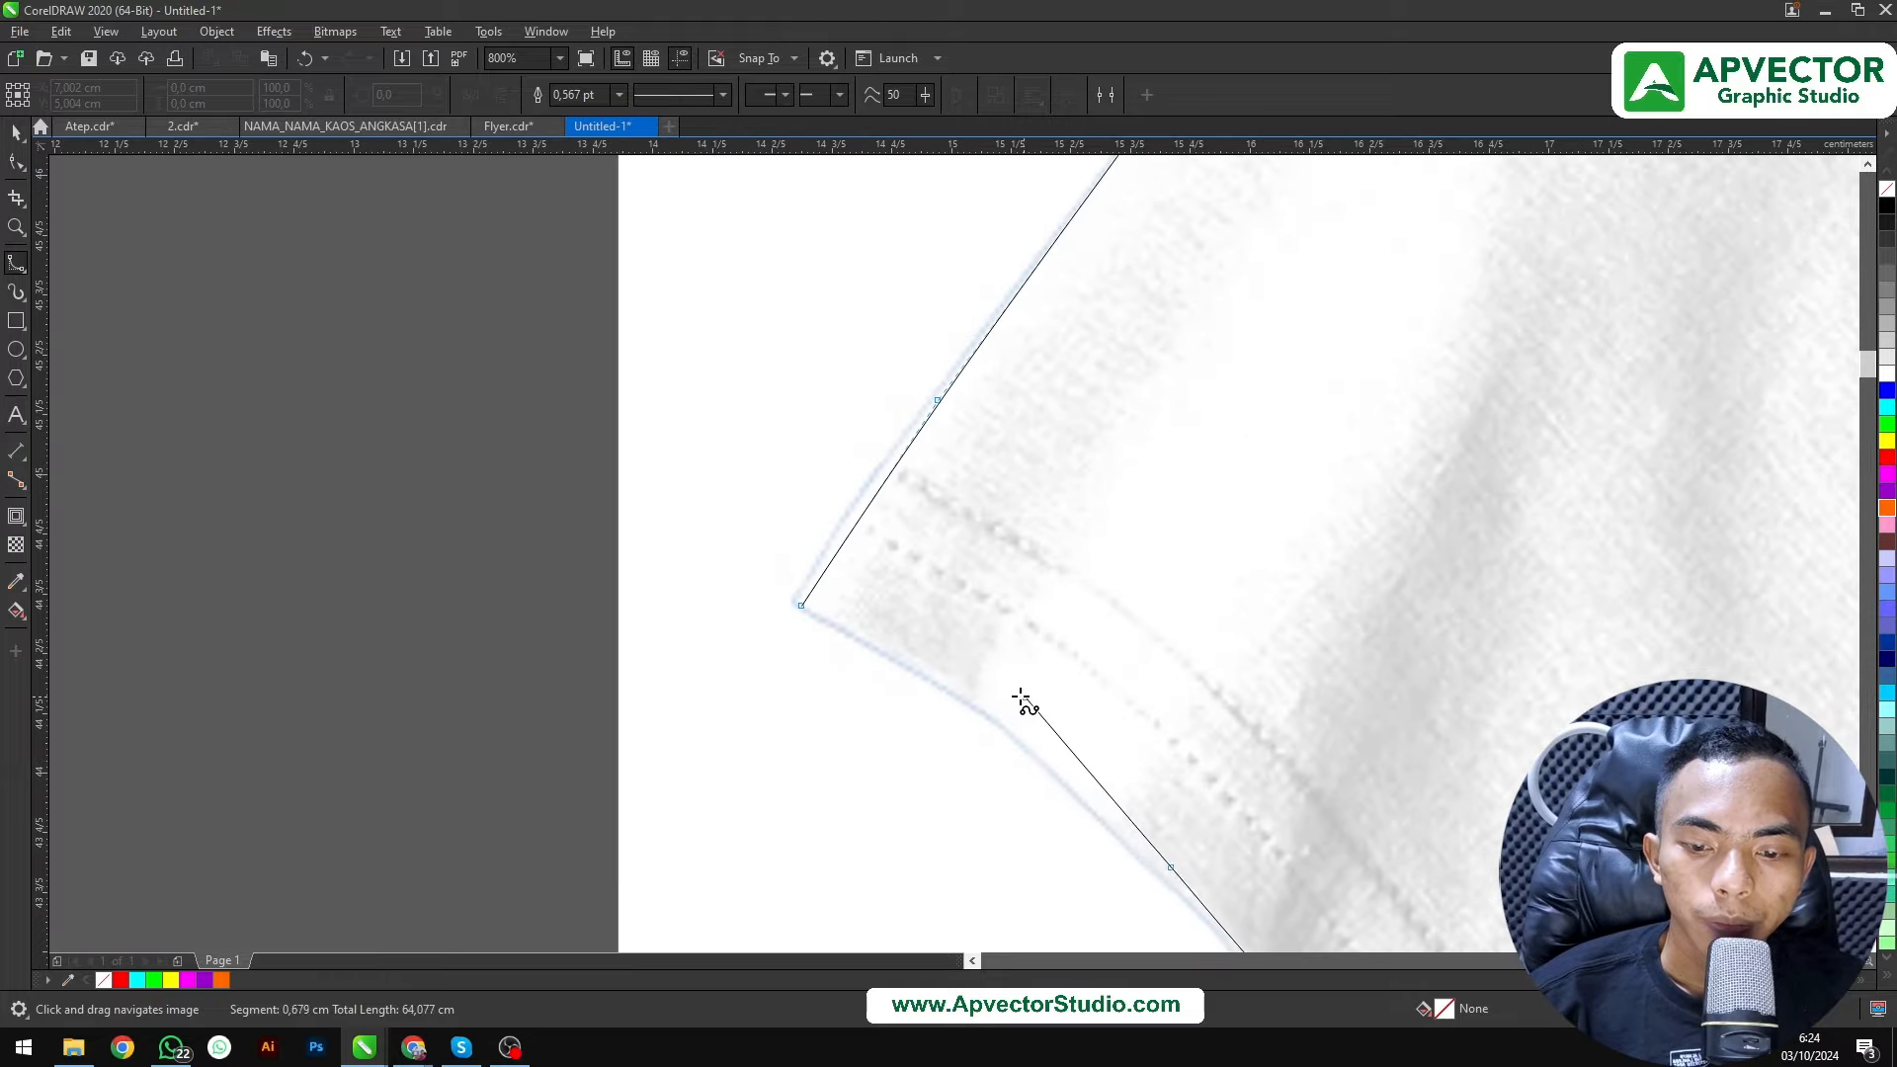
{"action": "scroll", "coordinate": [821, 626], "scroll_direction": "up", "scroll_amount": 2}
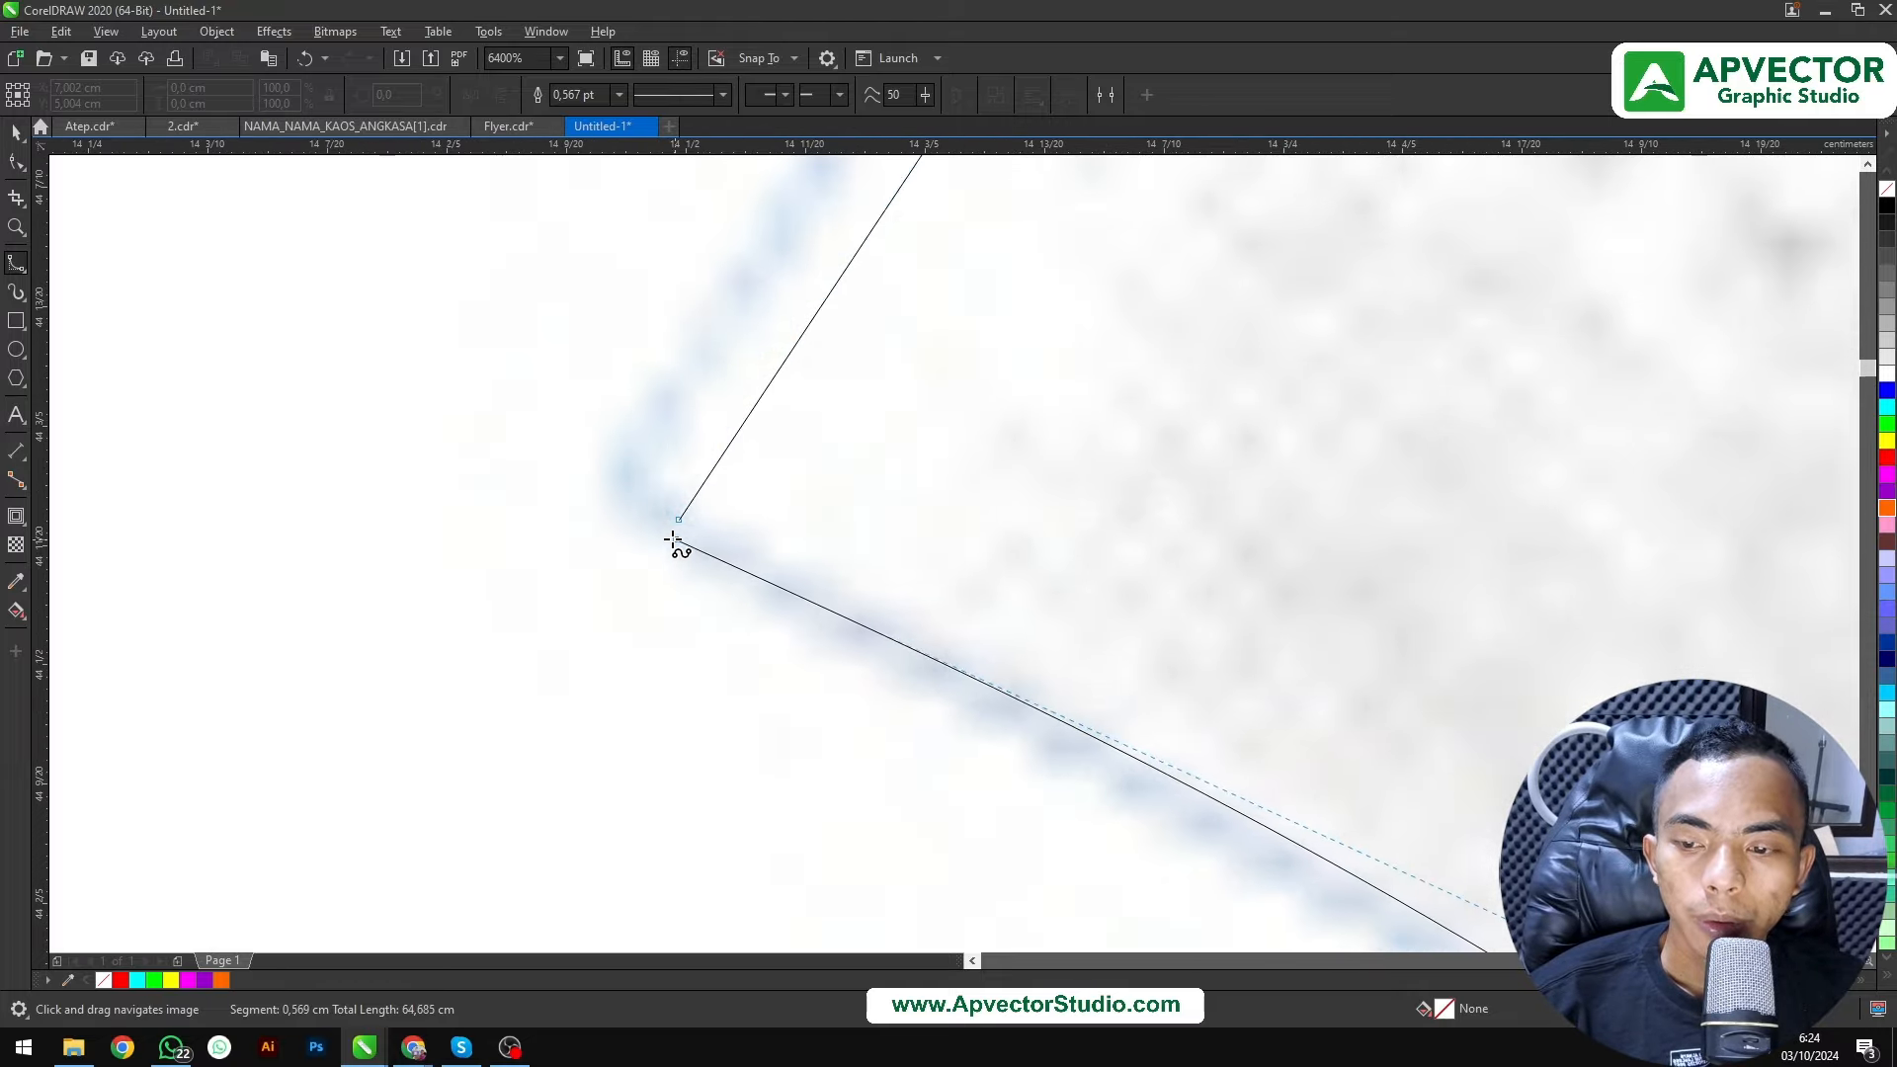
{"action": "left_click", "coordinate": [675, 522]}
Finish with the B-Spline tool and unlock the back-view shirt bitmap
{"action": "scroll", "coordinate": [834, 538], "scroll_direction": "down", "scroll_amount": 2}
{"action": "scroll", "coordinate": [917, 549], "scroll_direction": "down", "scroll_amount": 3}
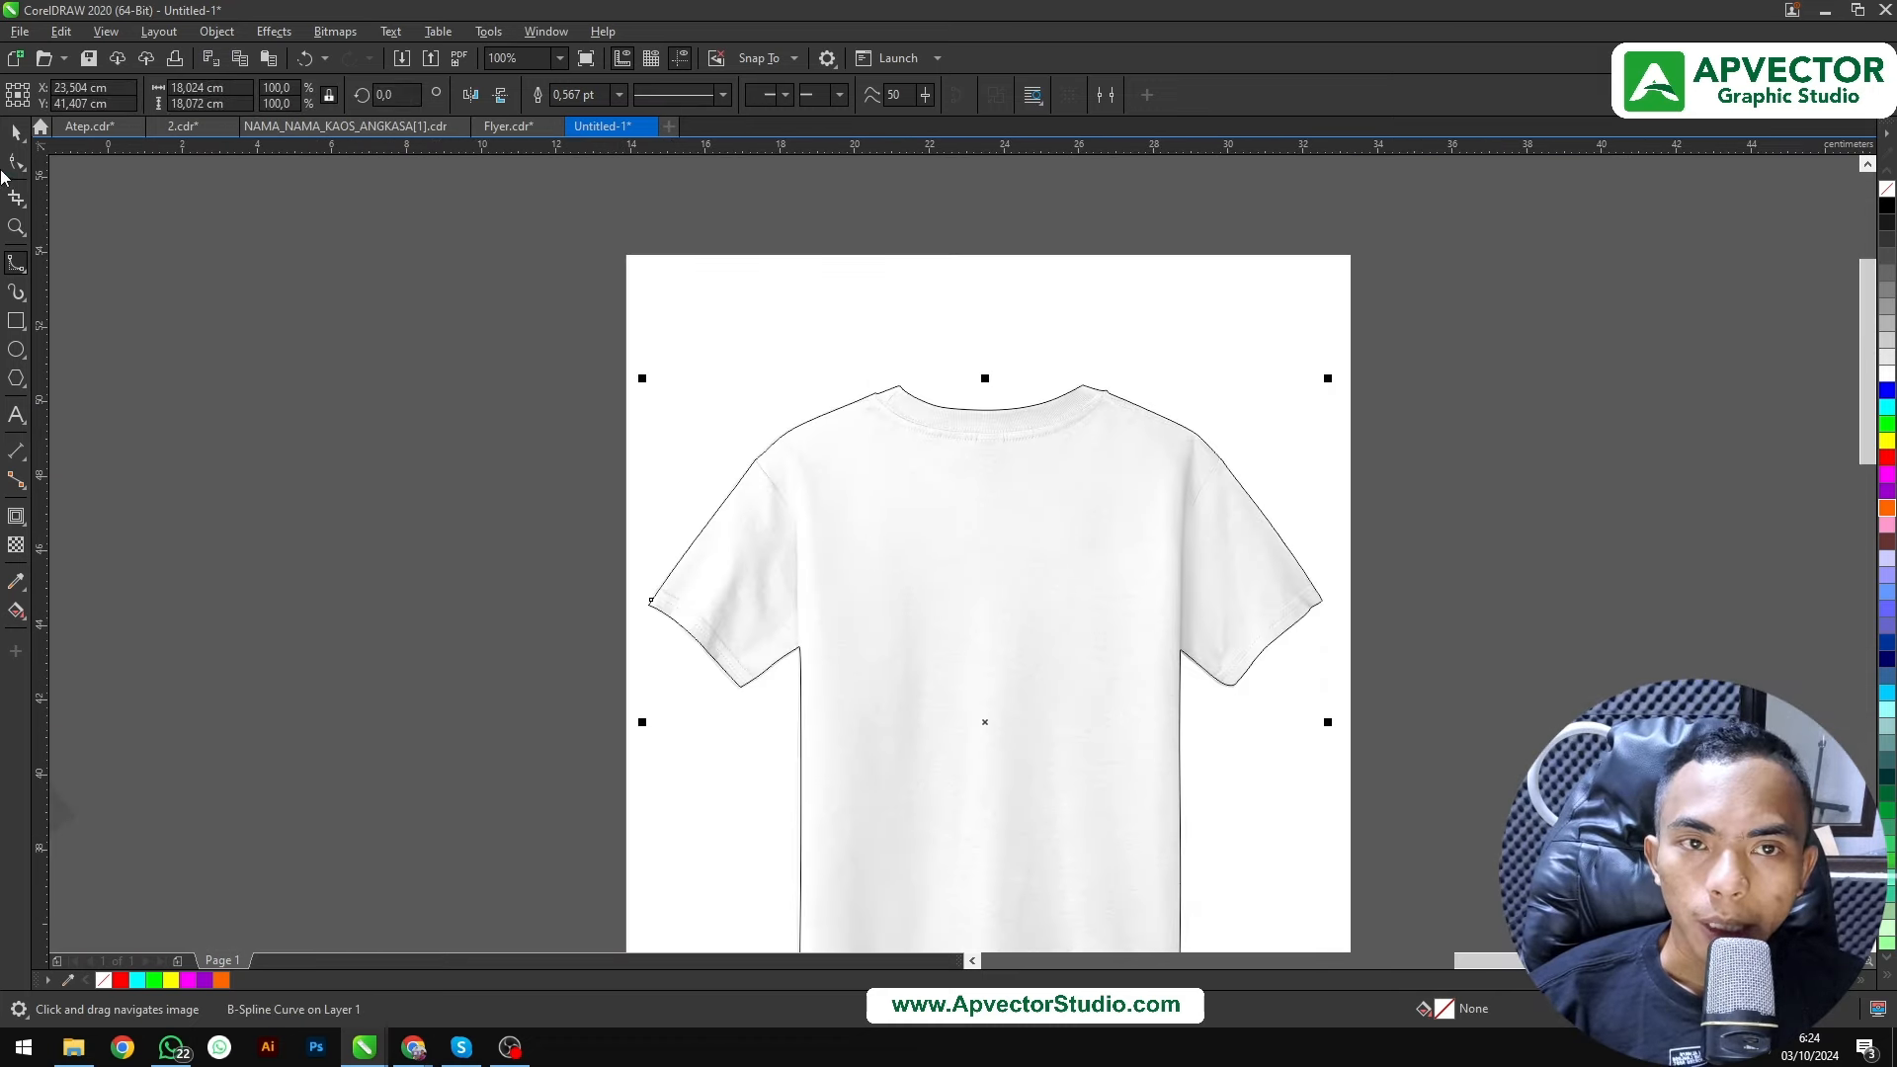
{"action": "left_click", "coordinate": [14, 133]}
{"action": "right_click", "coordinate": [724, 306]}
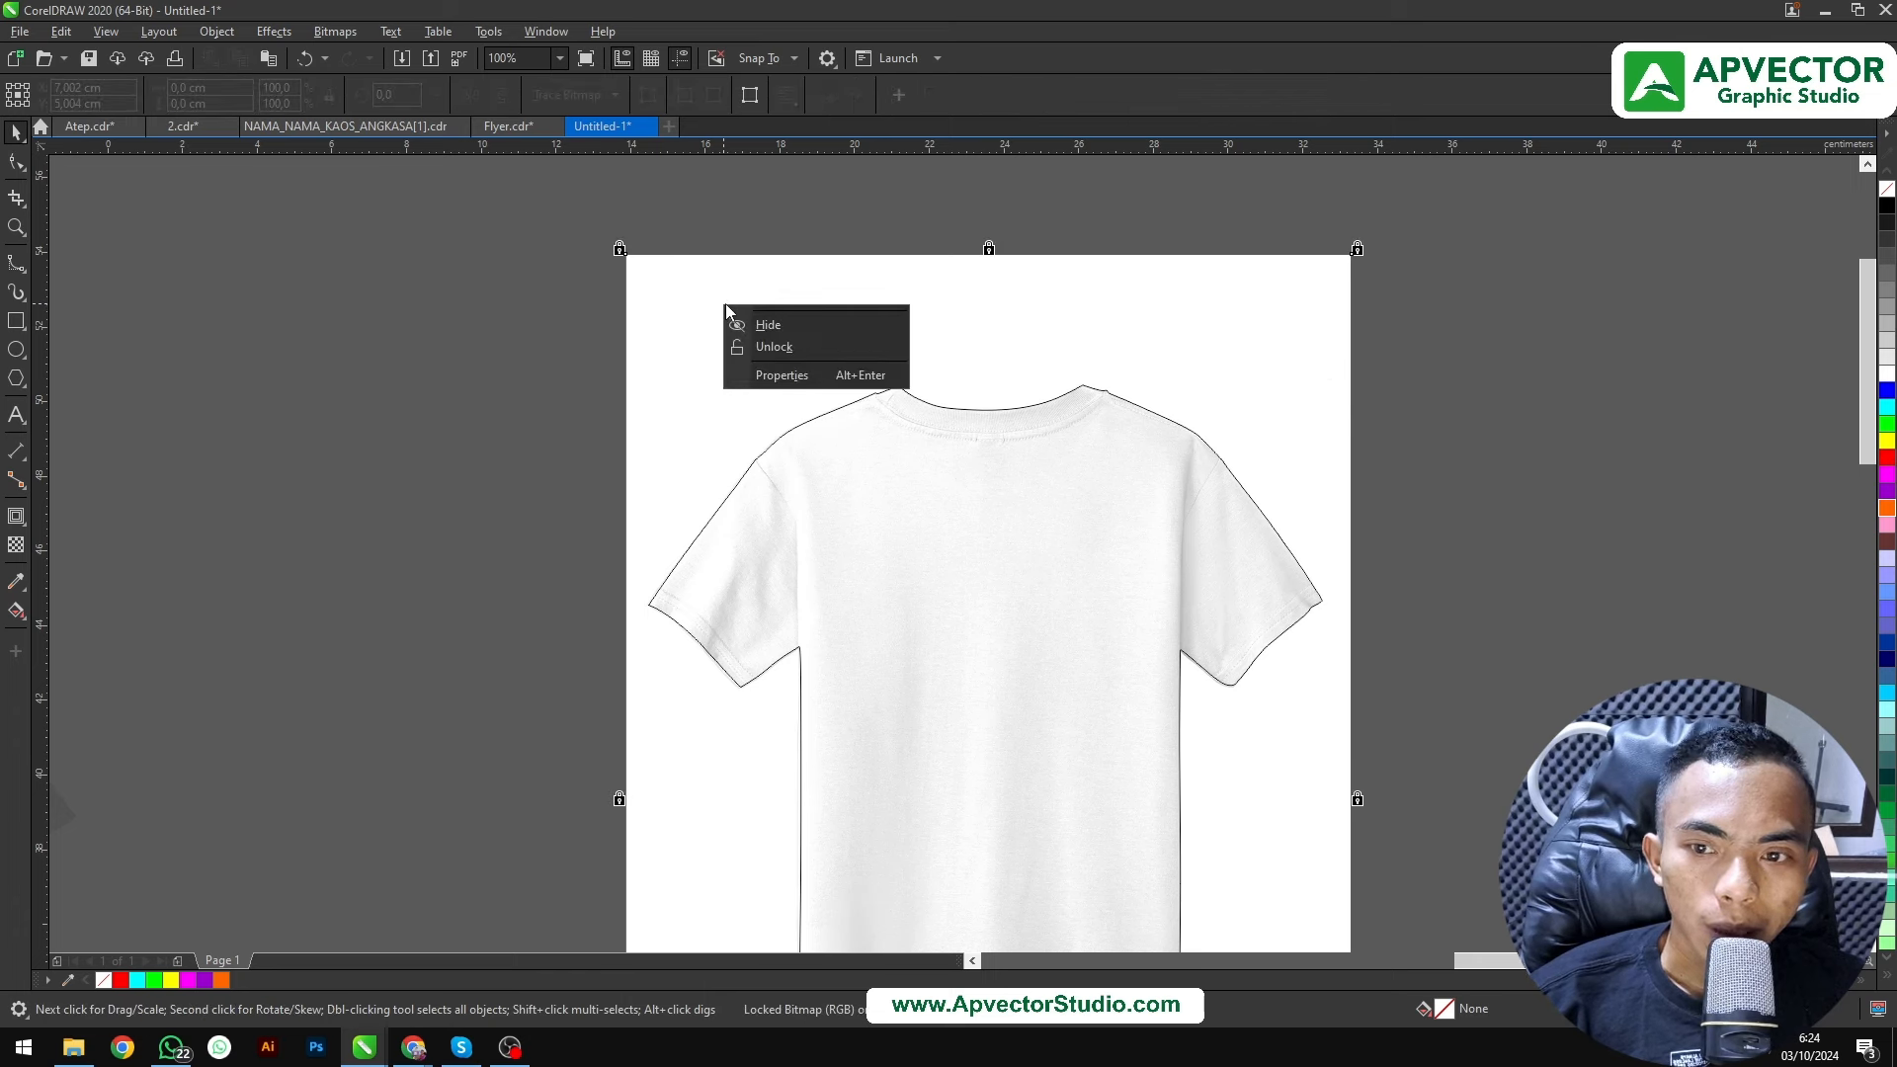
{"action": "left_click", "coordinate": [772, 348]}
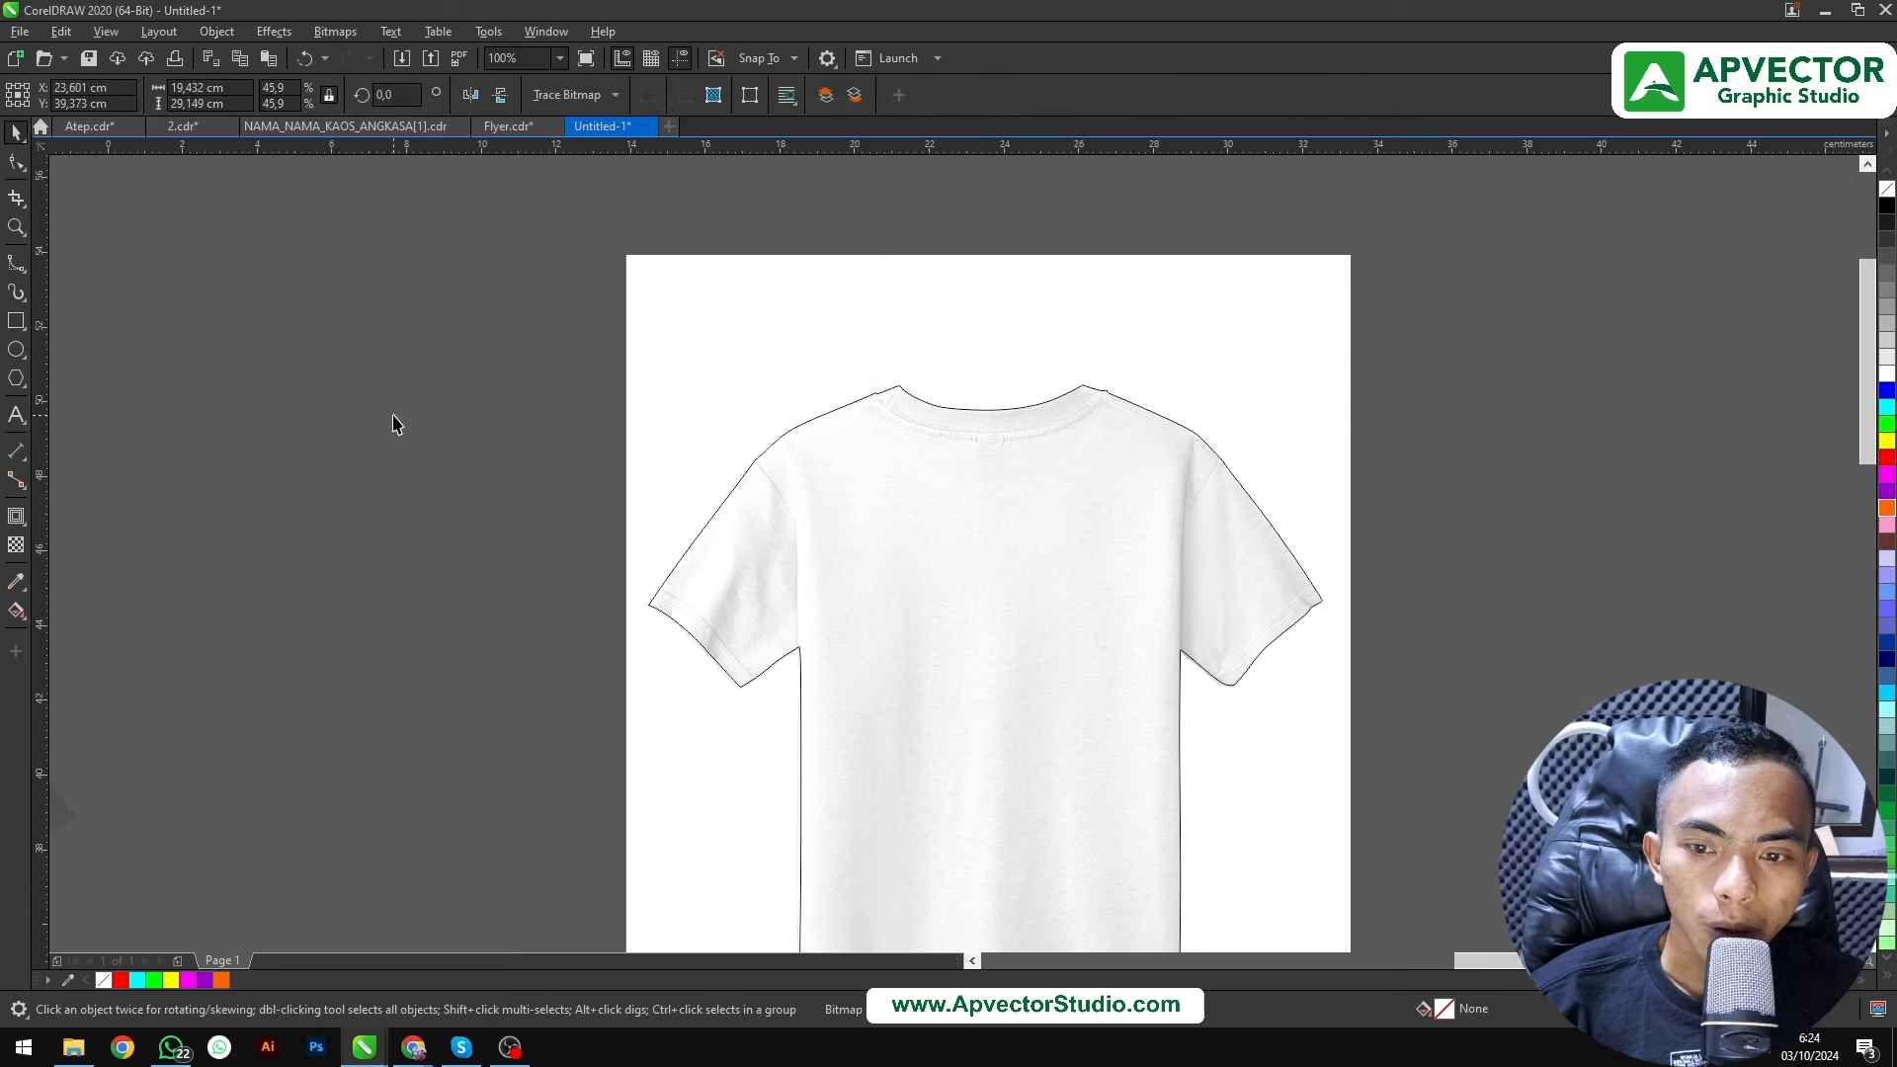
Intersect the closed shirt outline with the back-view bitmap to create a cut-out shirt
{"action": "left_click", "coordinate": [895, 475]}
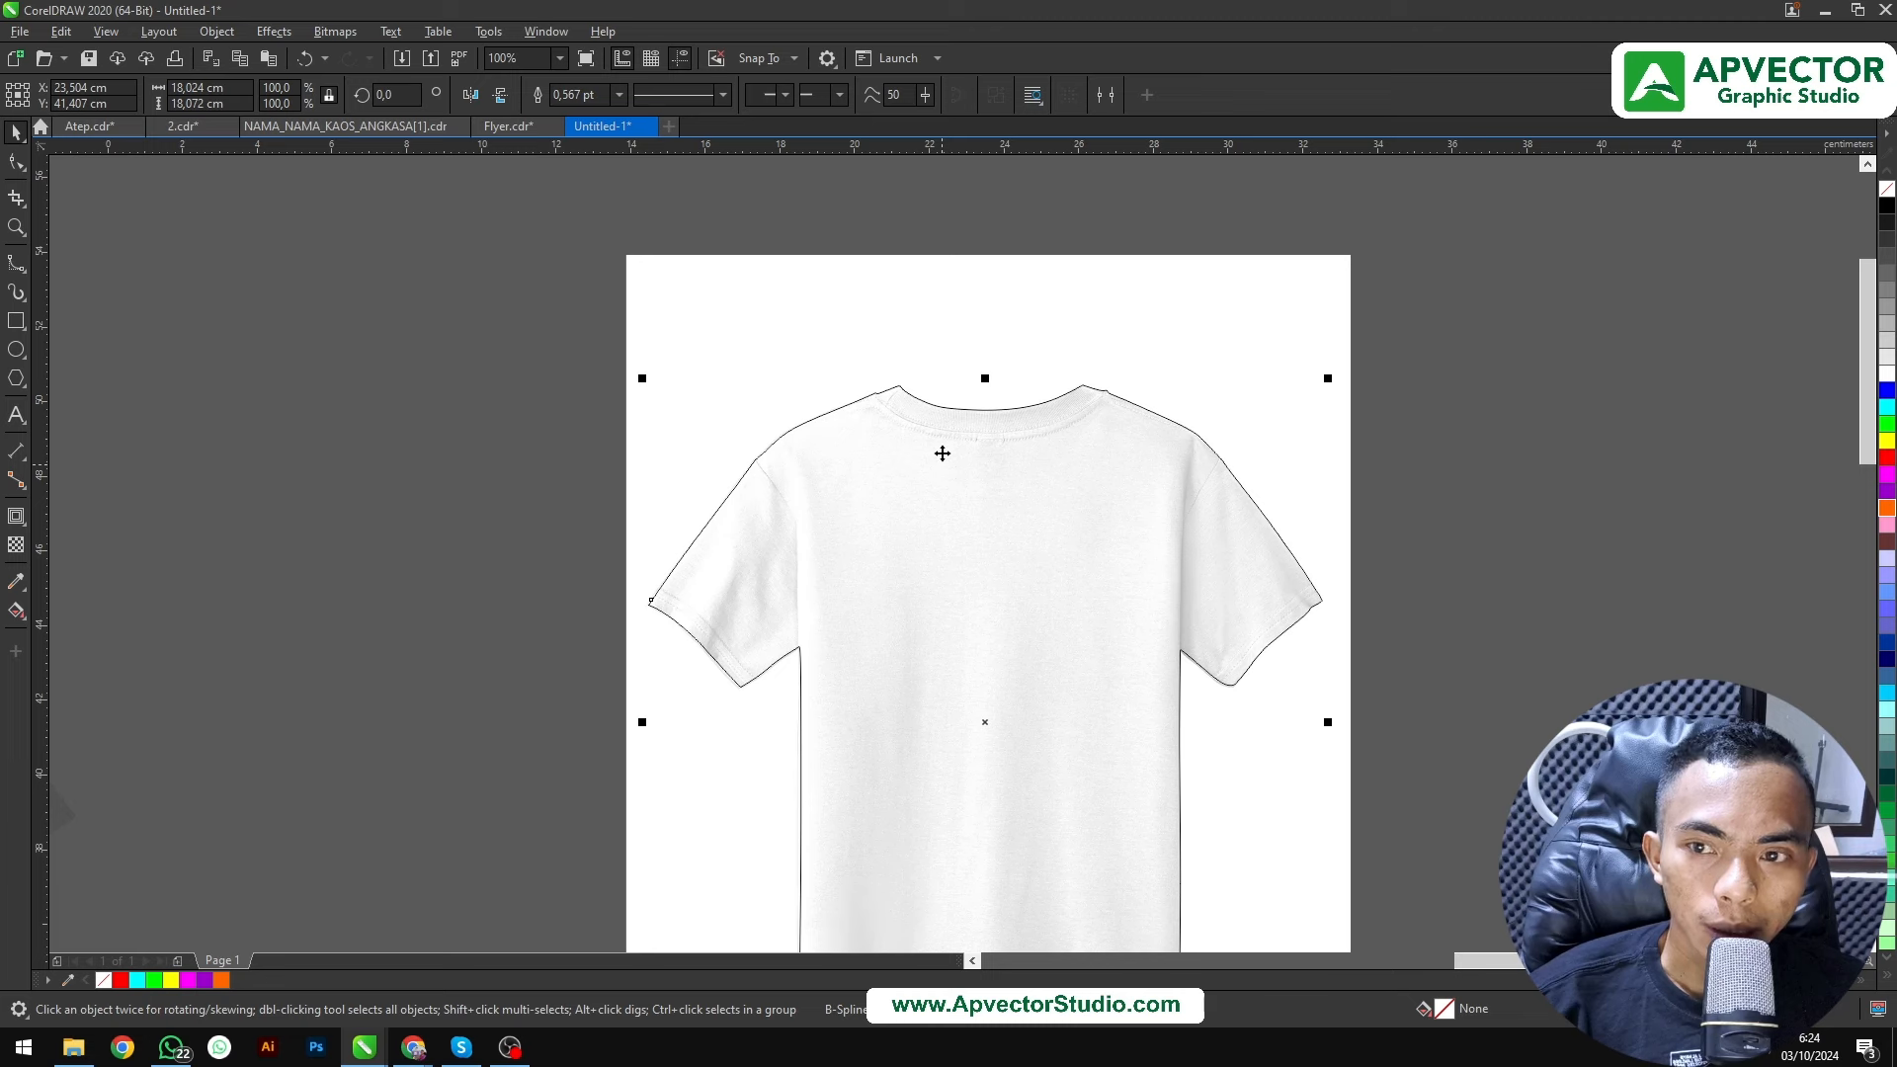
{"action": "left_click", "coordinate": [947, 317], "text": "shift"}
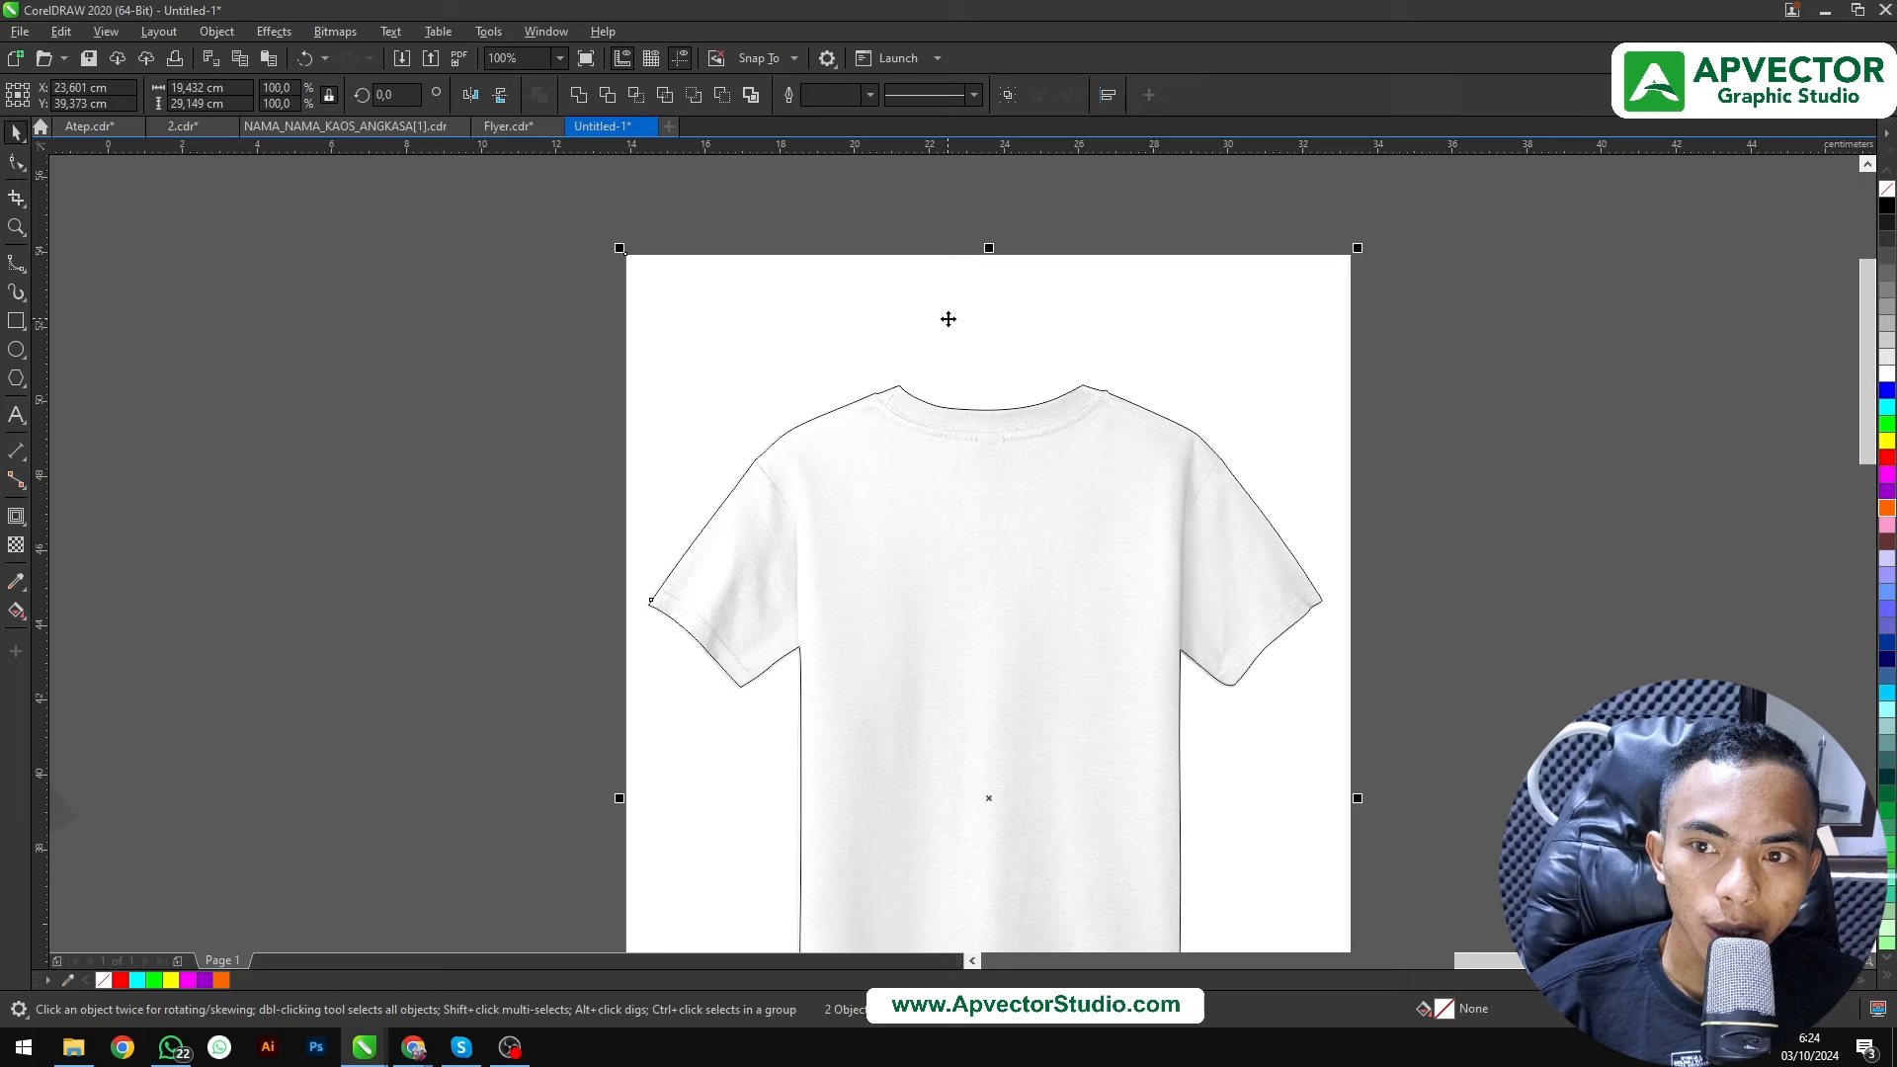
{"action": "left_click", "coordinate": [635, 95]}
{"action": "left_click", "coordinate": [851, 220]}
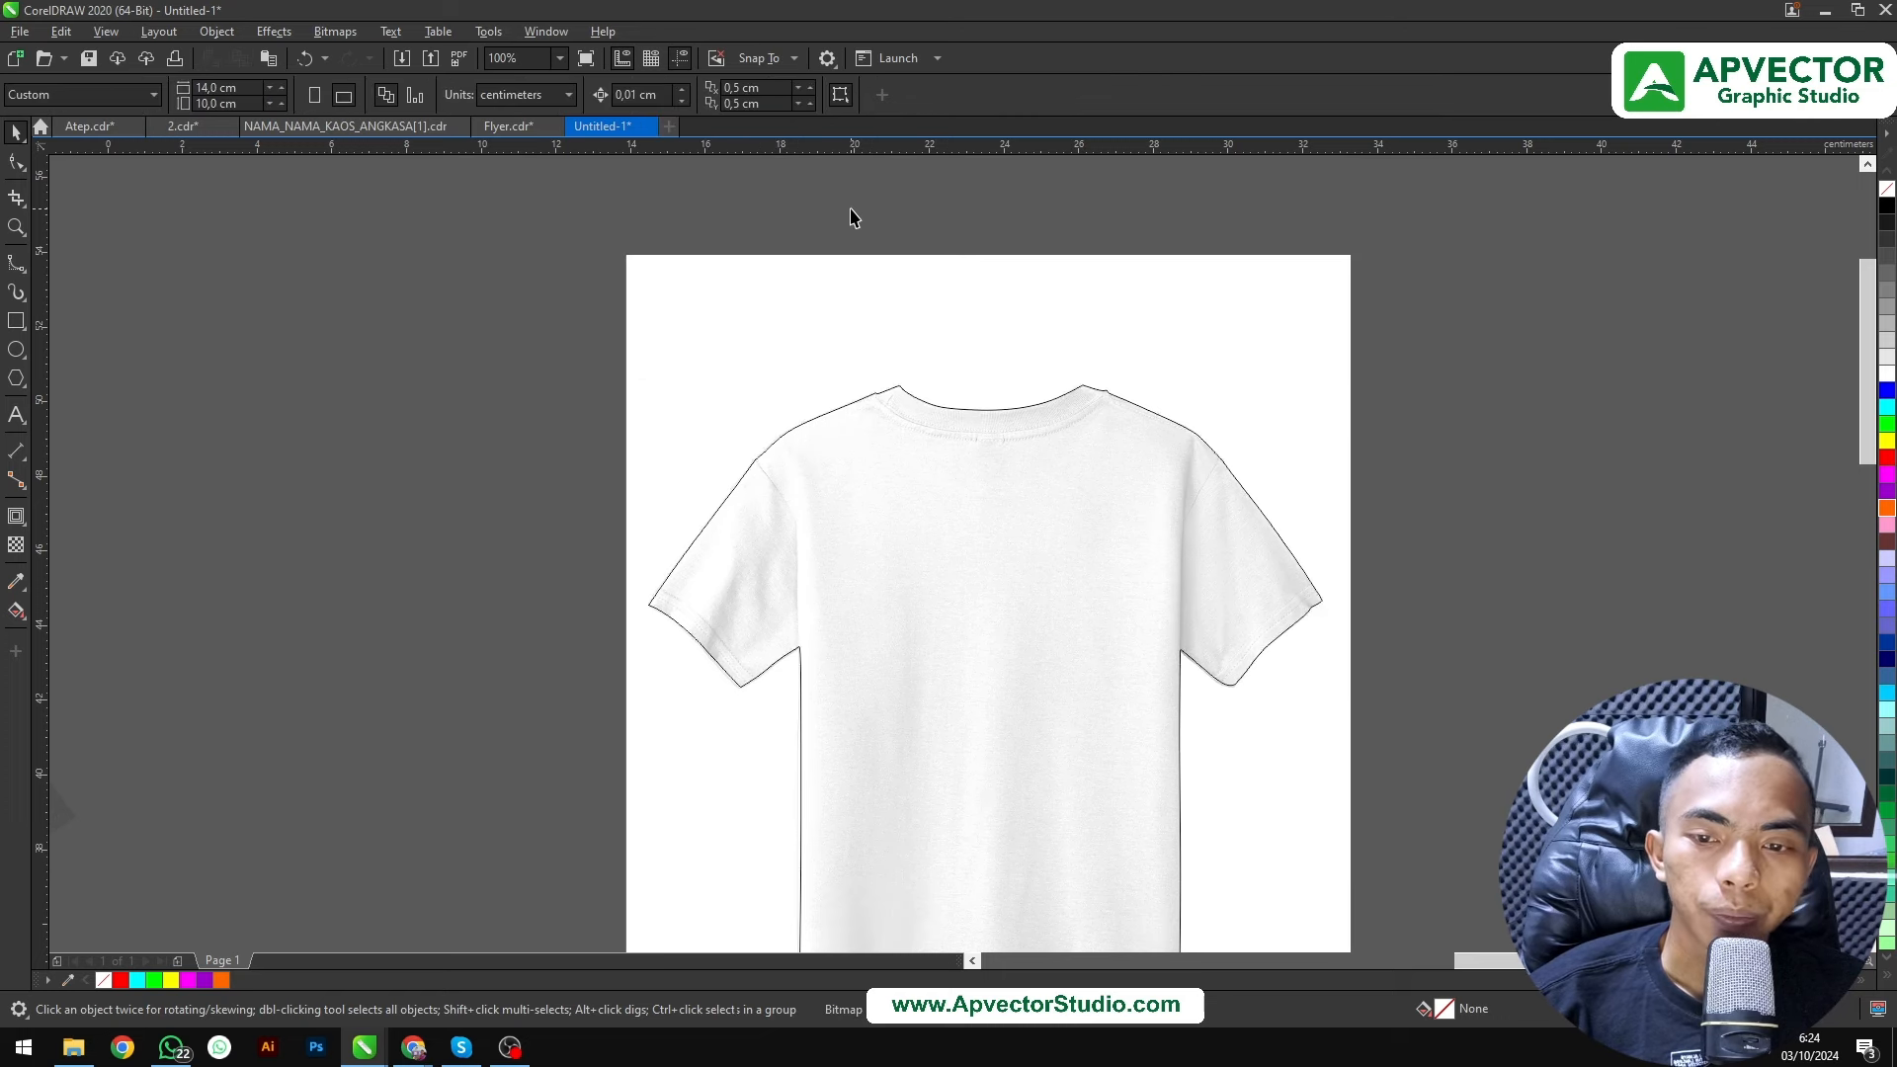
Move the original back-view bitmap about 23 cm to the right, clear of the cut-out shirt
{"action": "scroll", "coordinate": [869, 263], "scroll_direction": "down", "scroll_amount": 1}
{"action": "left_click_drag", "start_coordinate": [870, 266], "coordinate": [1307, 269]}
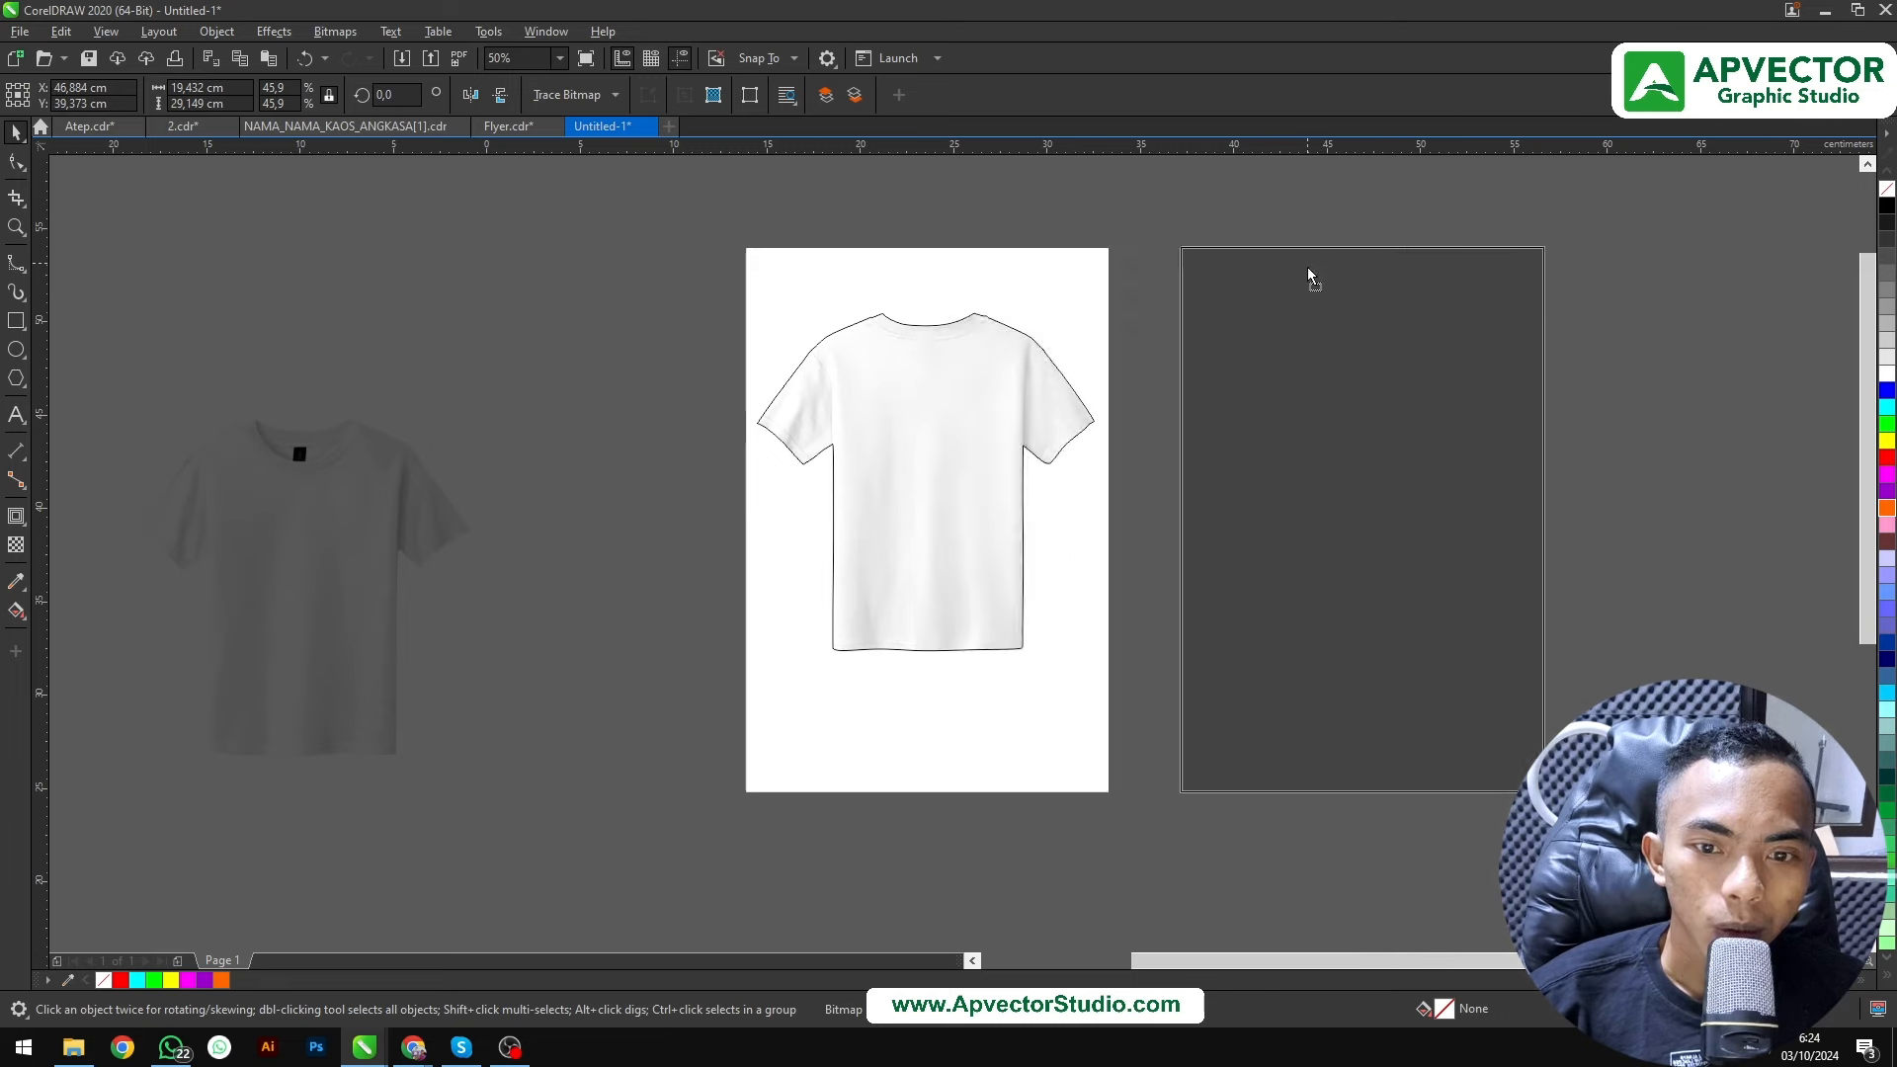
{"action": "left_click", "coordinate": [1136, 316]}
{"action": "left_click_drag", "start_coordinate": [697, 329], "coordinate": [1151, 753]}
{"action": "scroll", "coordinate": [906, 499], "scroll_direction": "up", "scroll_amount": 1}
{"action": "left_click_drag", "start_coordinate": [934, 479], "coordinate": [948, 546]}
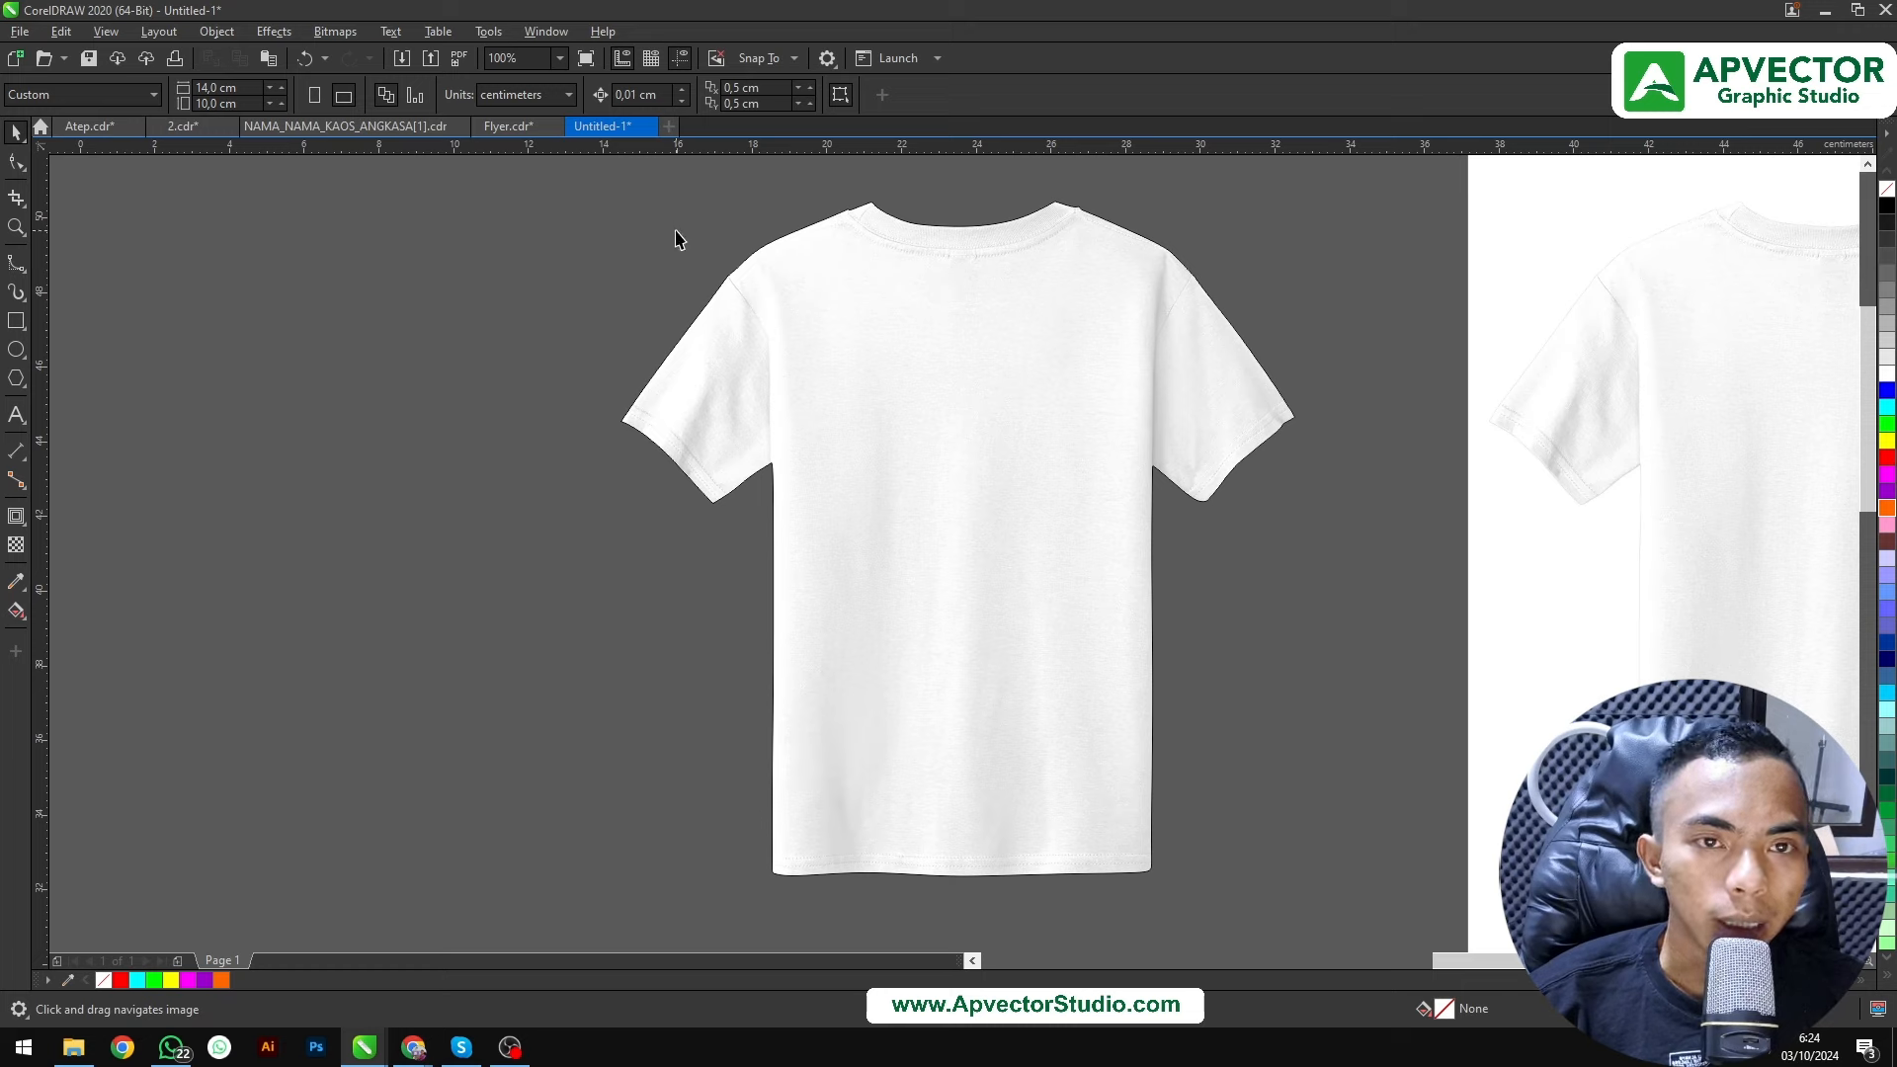
Try moving the cut-out shirt and its outline apart, and undo the moves
{"action": "left_click_drag", "start_coordinate": [891, 329], "coordinate": [1421, 341]}
{"action": "key", "text": "ctrl+z"}
{"action": "key", "text": "ctrl+z"}
{"action": "left_click_drag", "start_coordinate": [870, 373], "coordinate": [743, 376]}
{"action": "key", "text": "ctrl+z"}
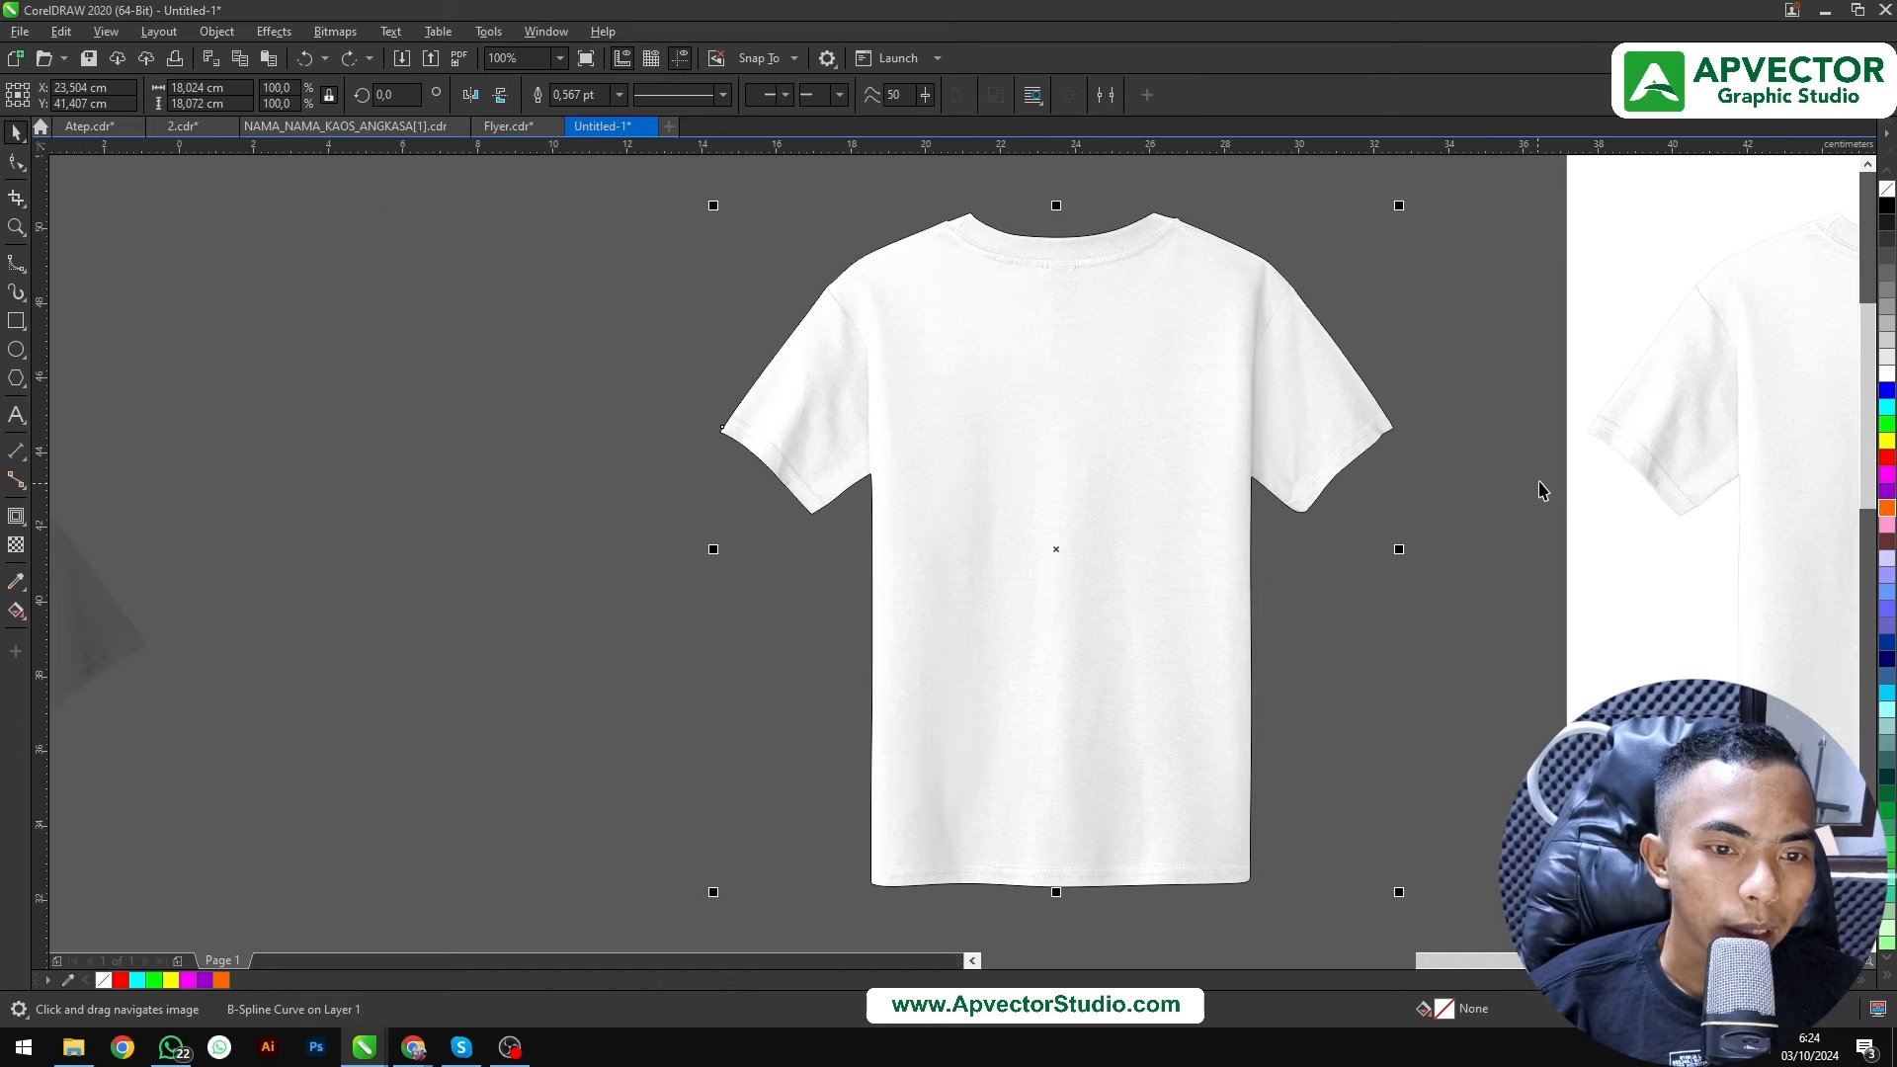
Fill the traced back-view shirt outline with red and remove its black contour line
{"action": "left_click", "coordinate": [1887, 458]}
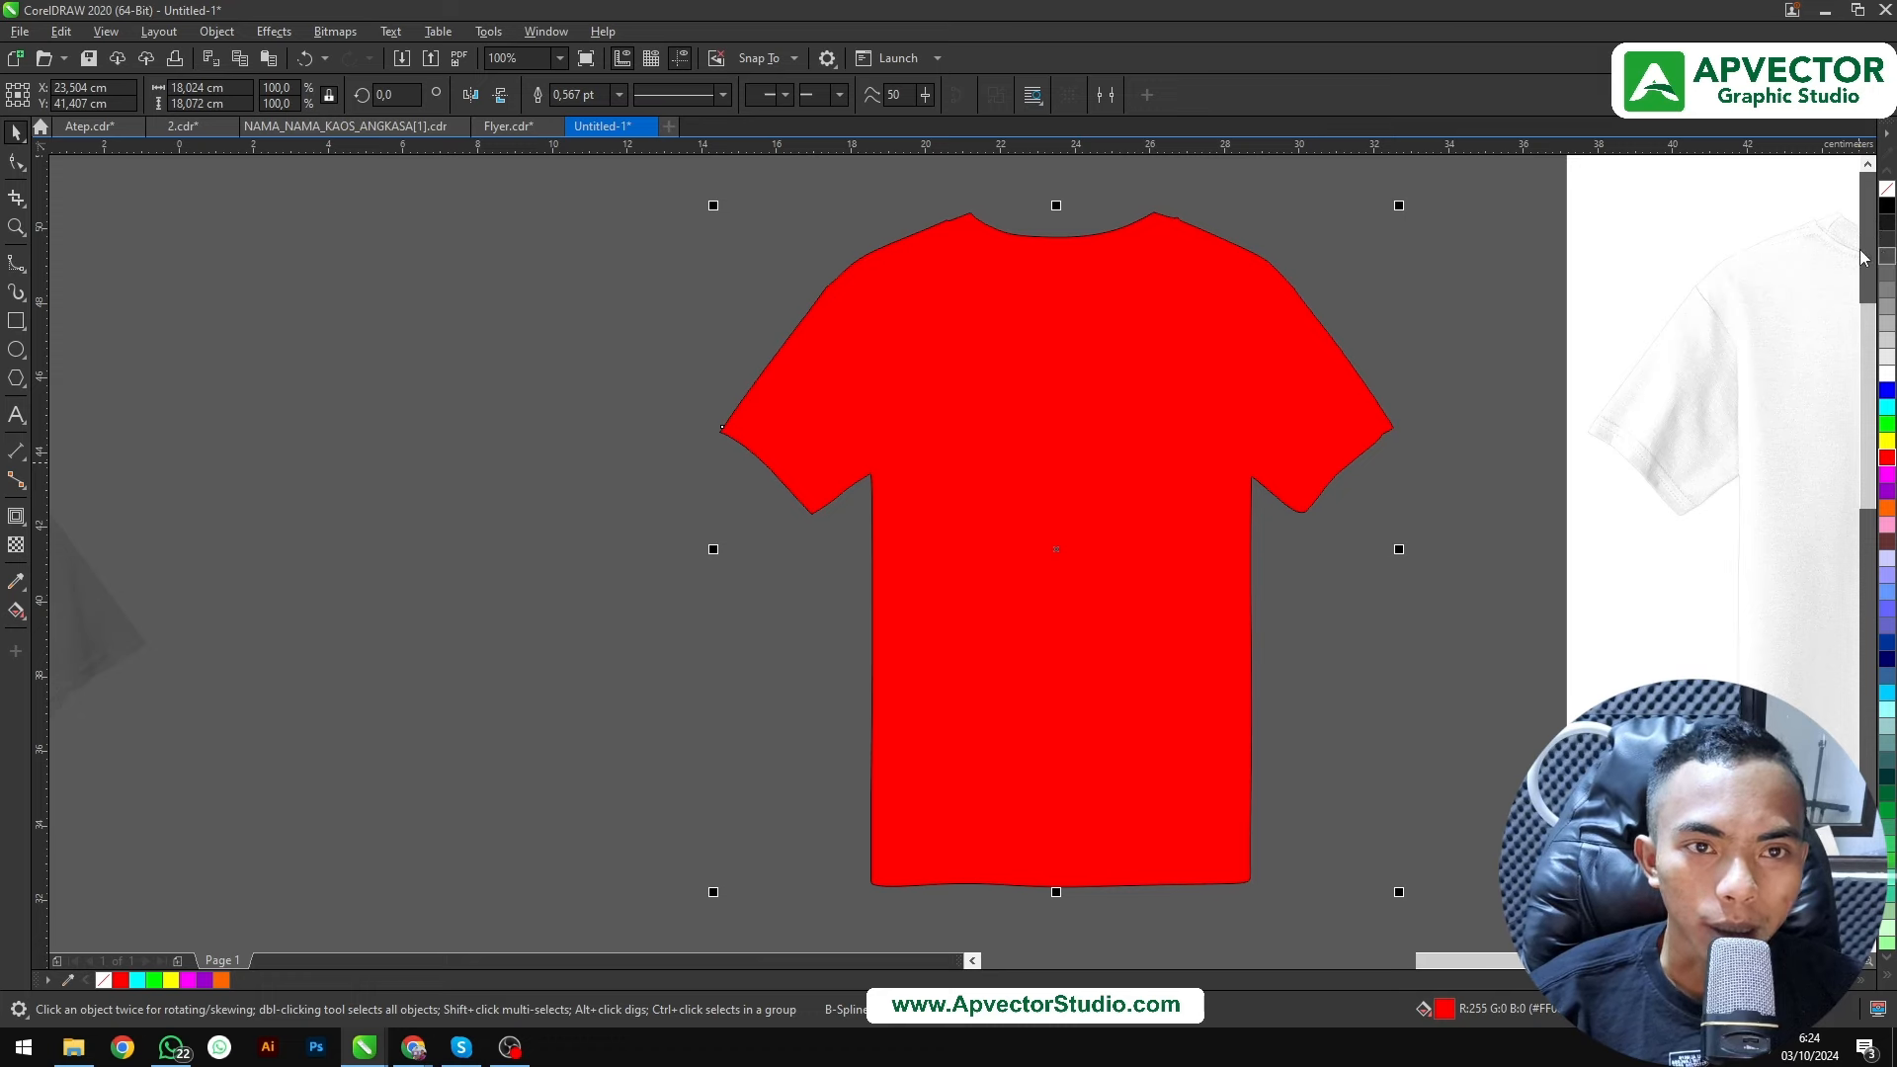
{"action": "scroll", "coordinate": [1235, 235], "scroll_direction": "up", "scroll_amount": 5}
{"action": "scroll", "coordinate": [1083, 255], "scroll_direction": "up", "scroll_amount": 1}
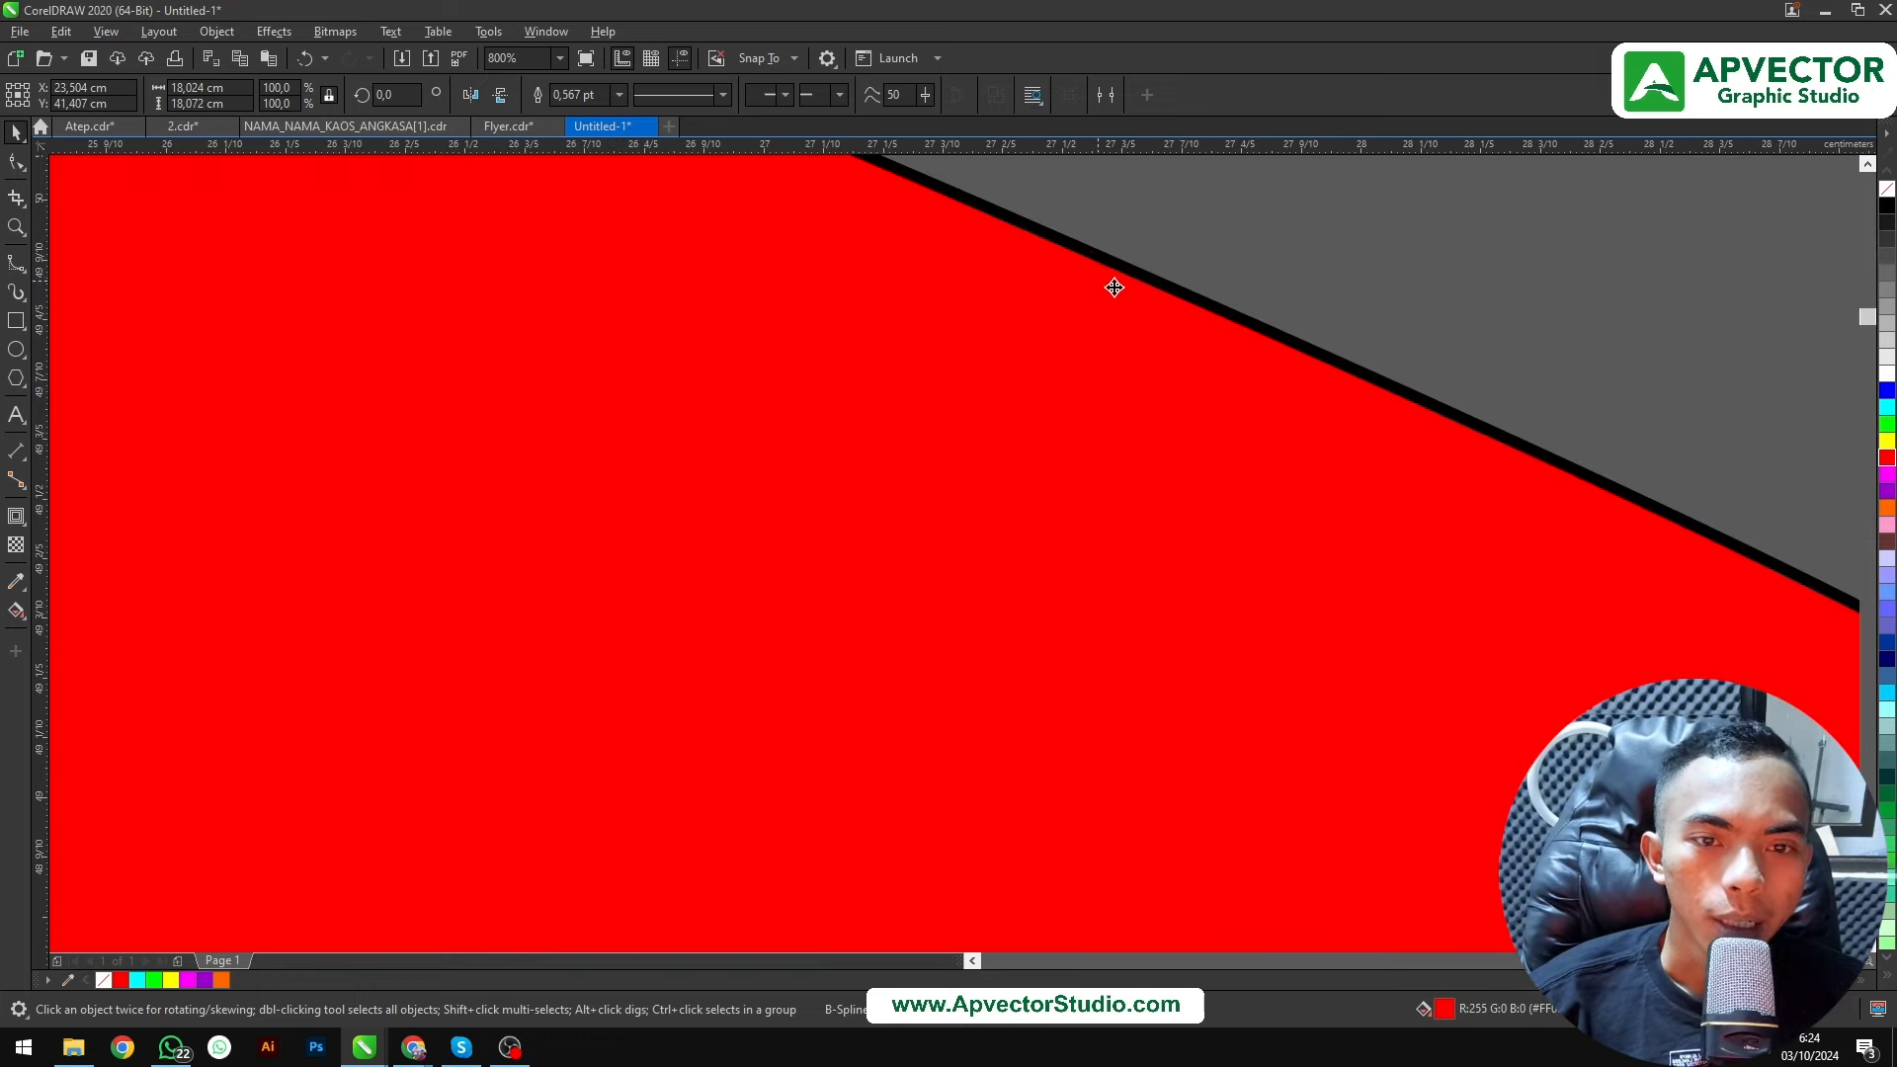
{"action": "right_click", "coordinate": [1885, 198]}
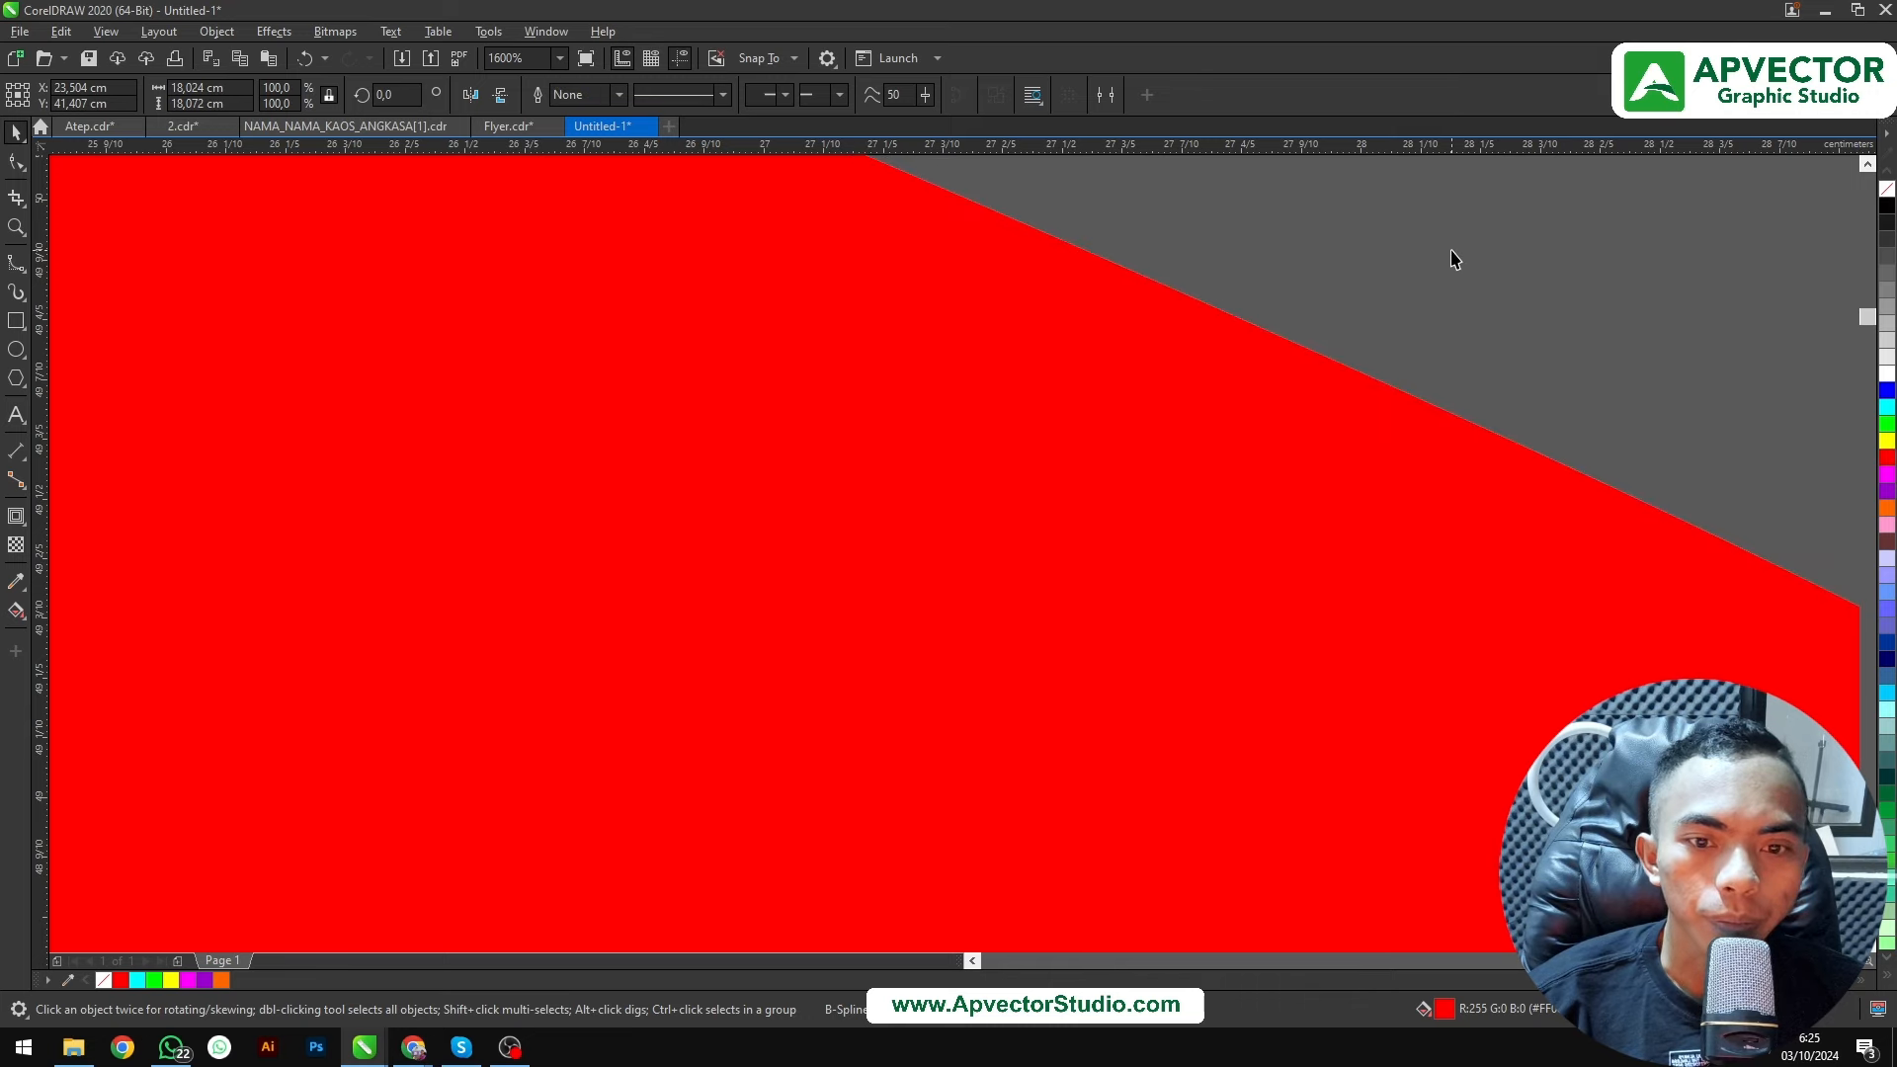
{"action": "left_click", "coordinate": [1452, 254]}
Send the red shirt shape to the back of the page, behind the cut-out shirt bitmap
{"action": "scroll", "coordinate": [1054, 343], "scroll_direction": "down", "scroll_amount": 6}
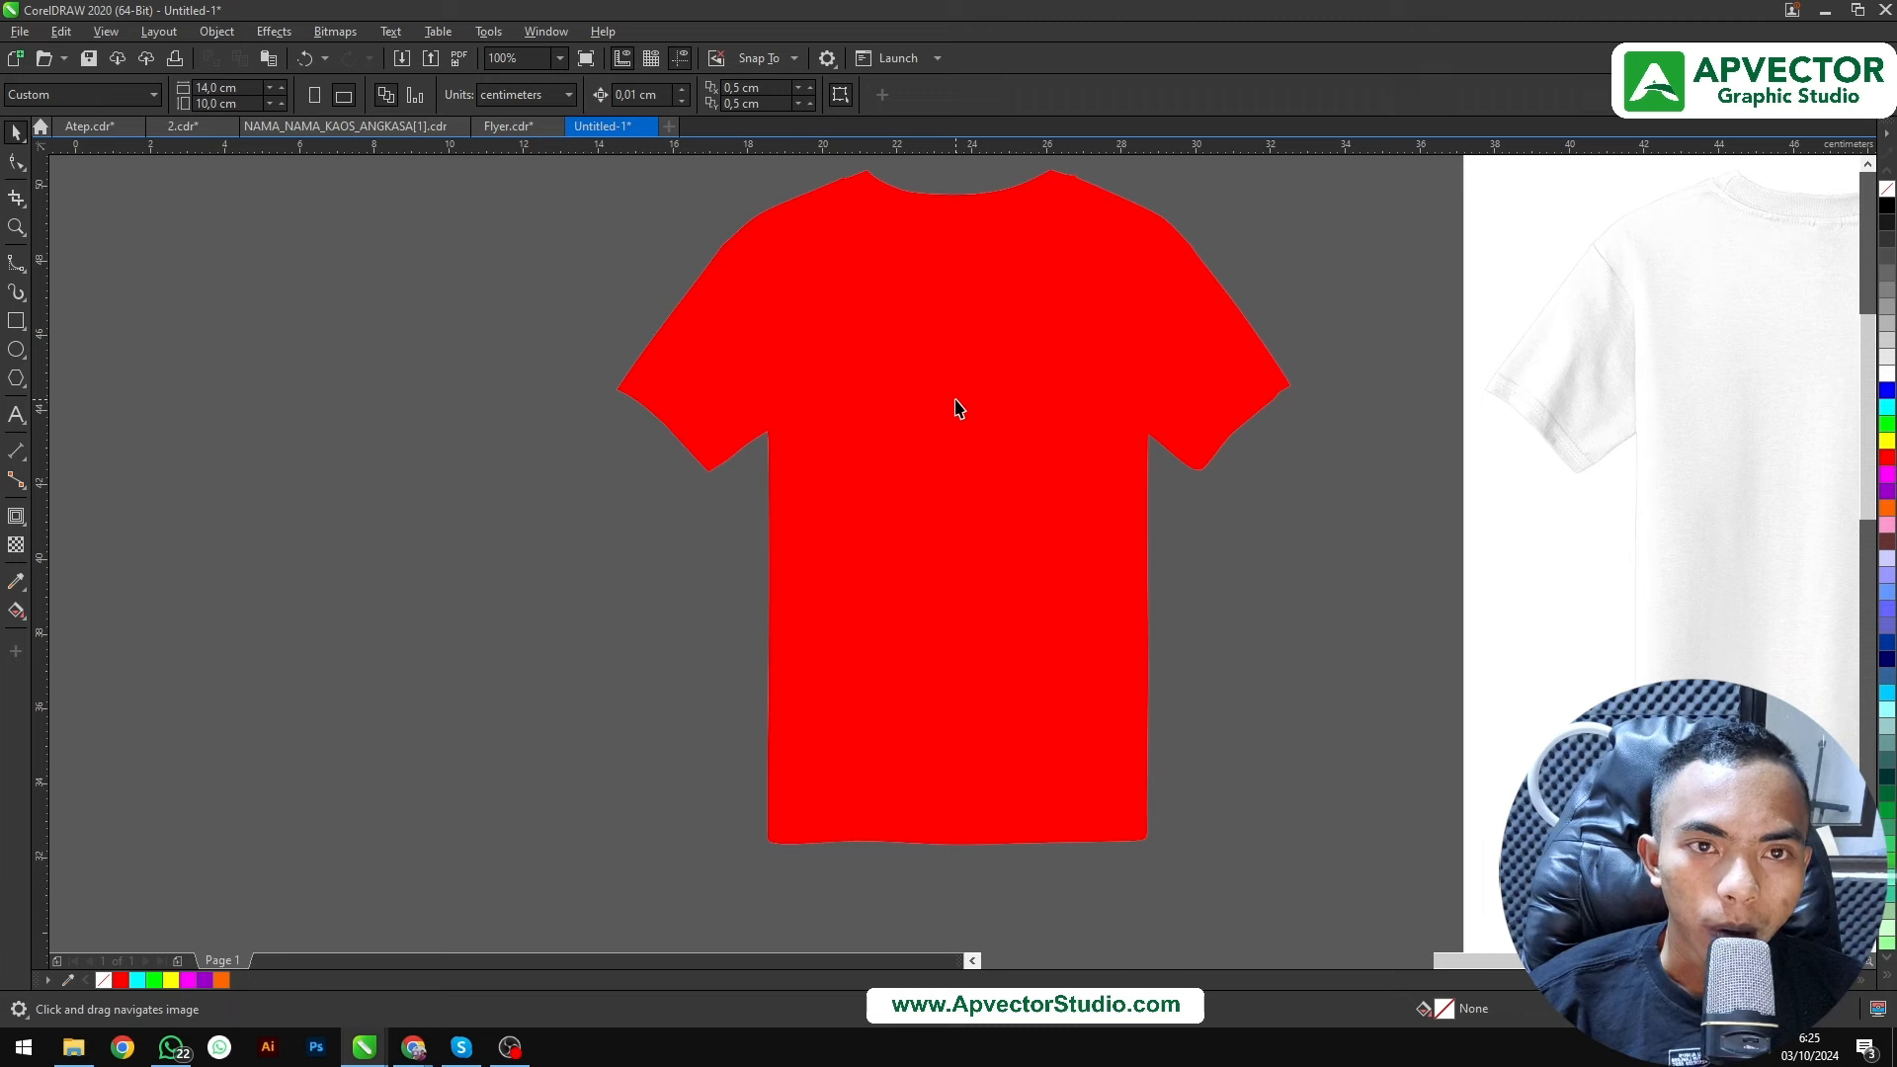
{"action": "right_click", "coordinate": [959, 405]}
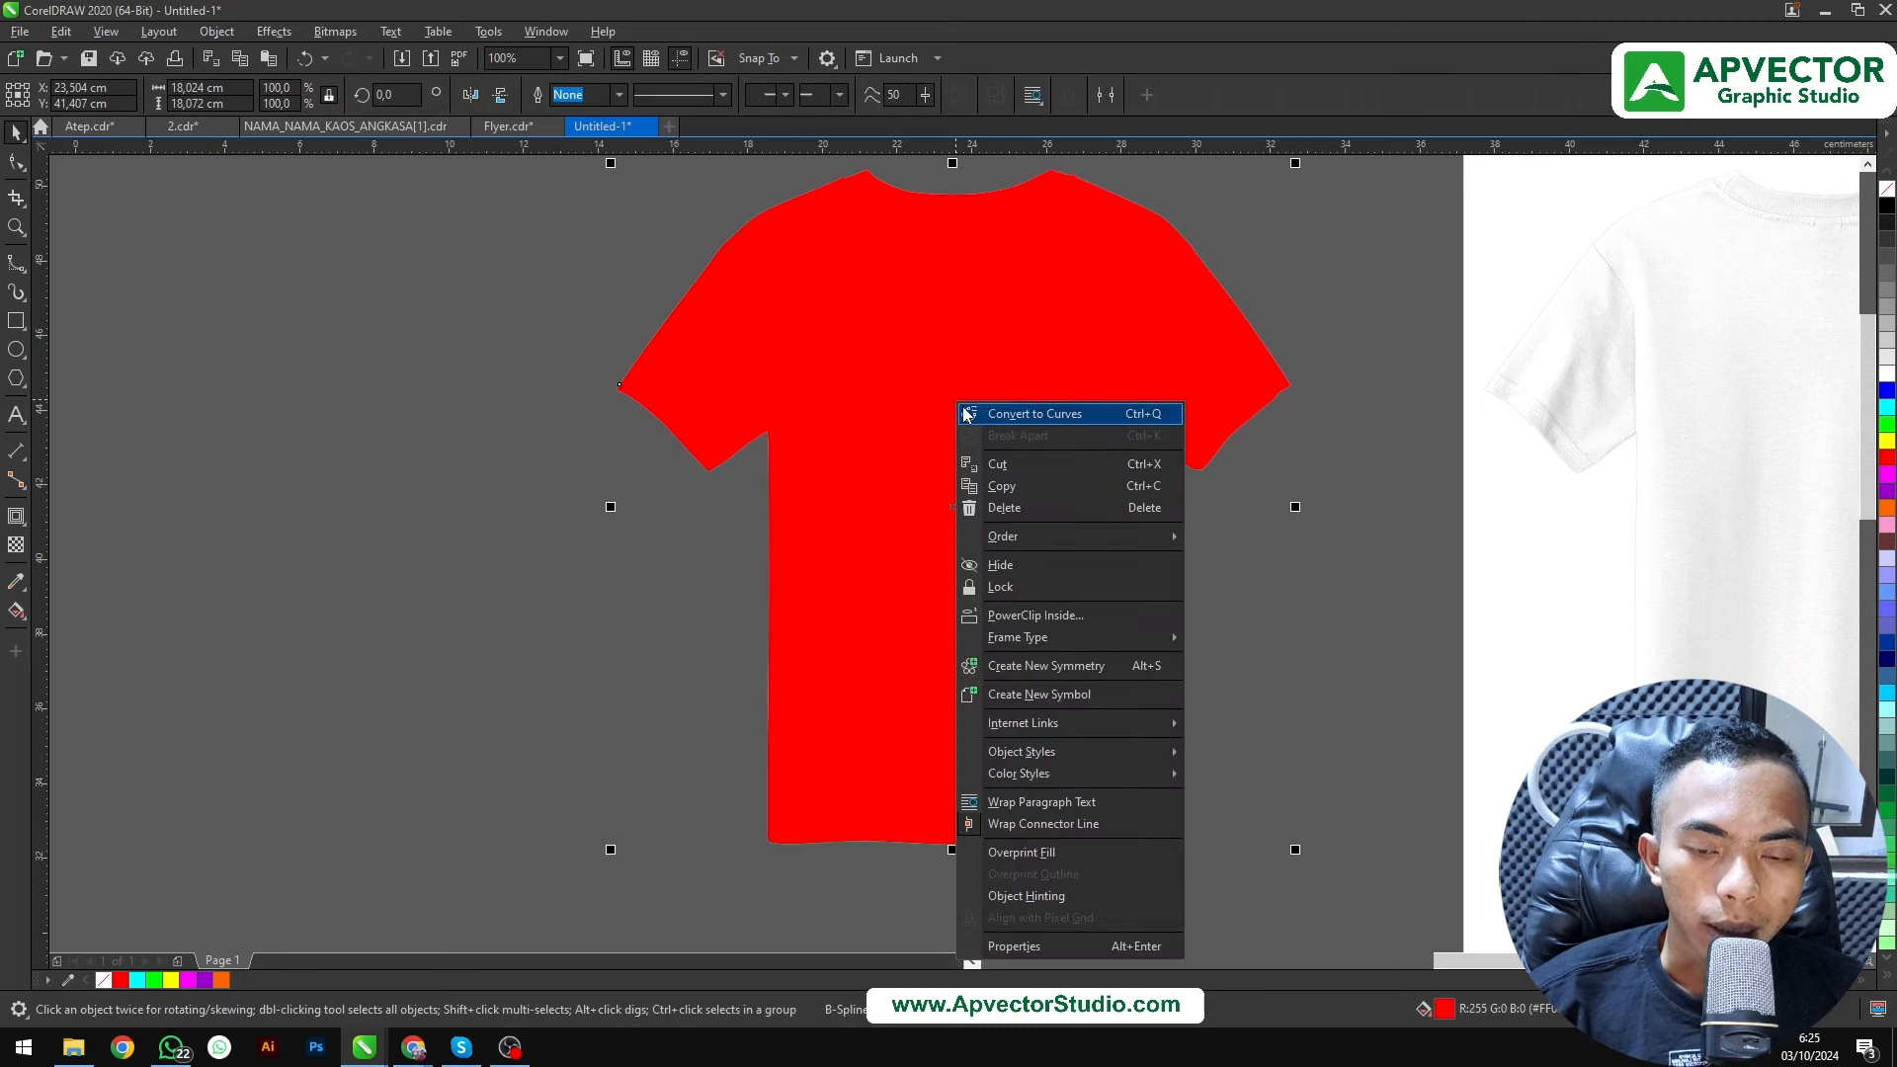
{"action": "mouse_move", "coordinate": [1118, 540]}
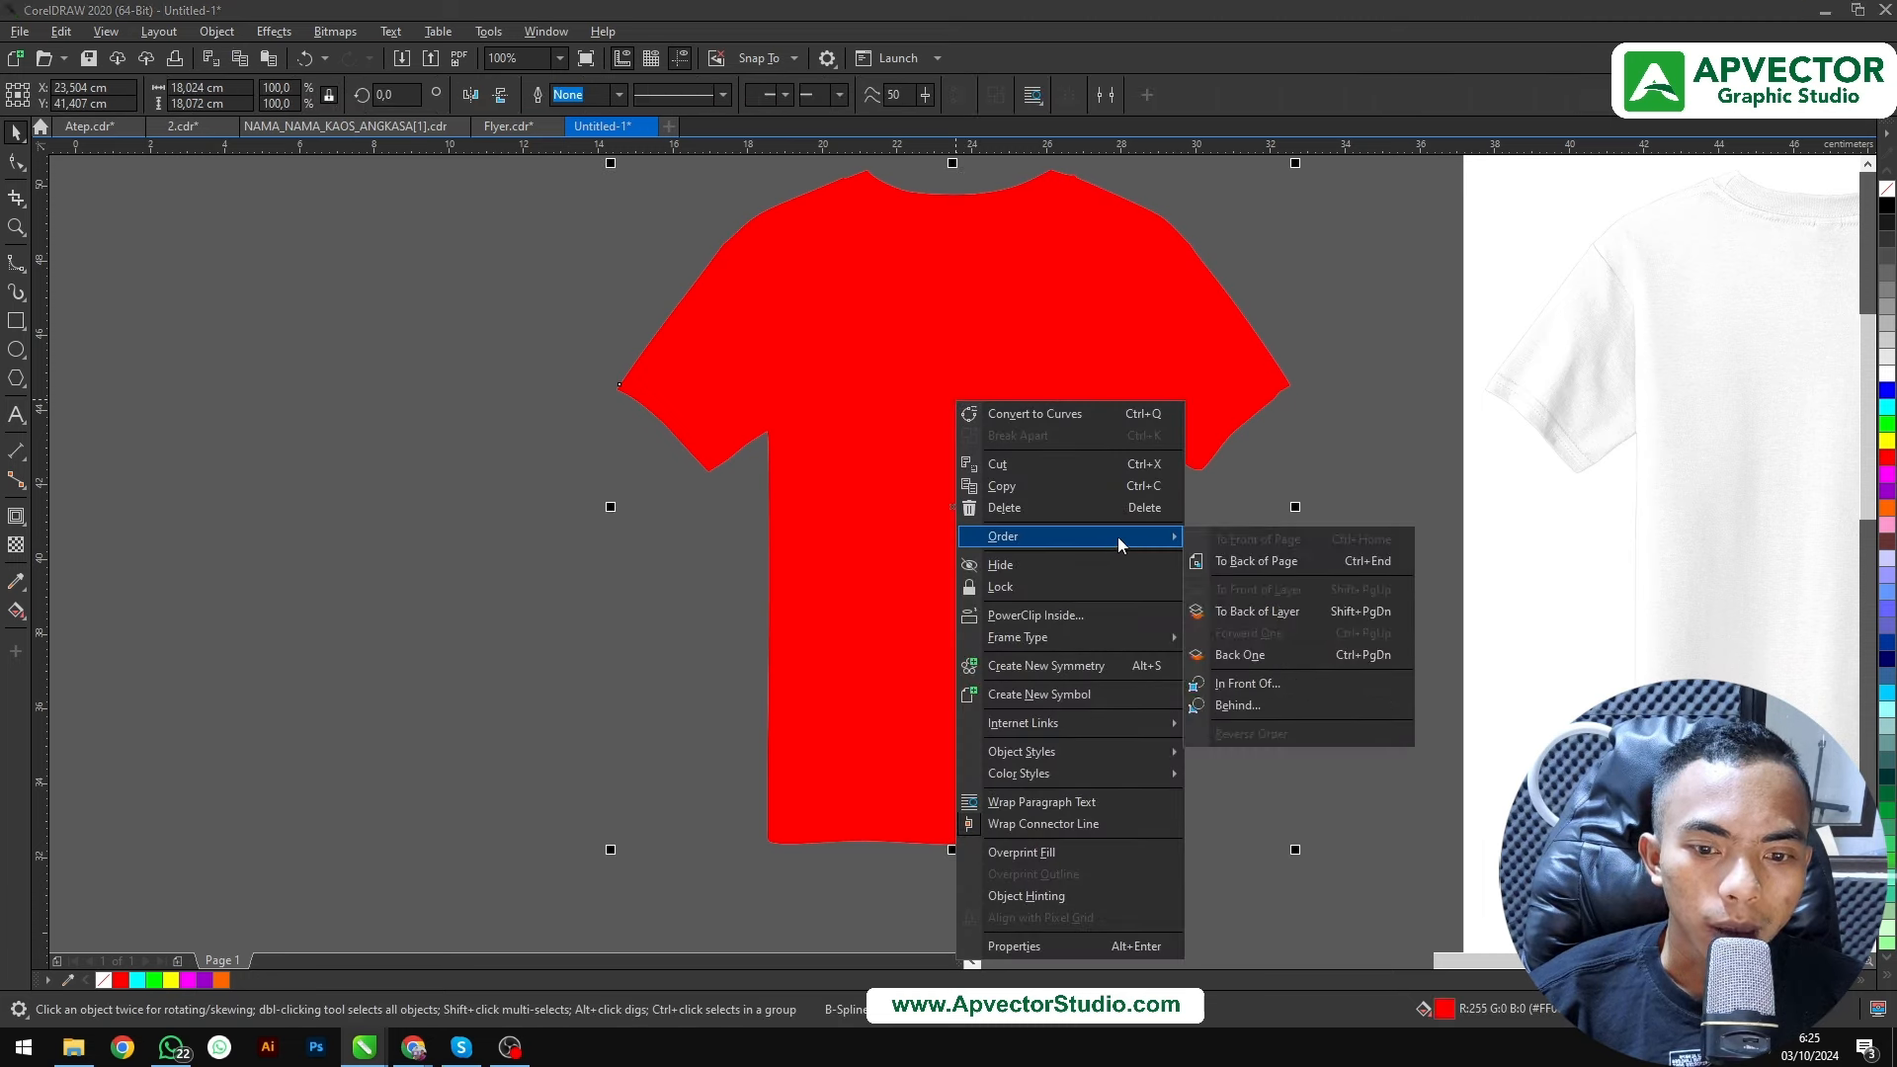
{"action": "left_click", "coordinate": [1271, 560]}
{"action": "scroll", "coordinate": [1307, 538], "scroll_direction": "down", "scroll_amount": 3}
{"action": "scroll", "coordinate": [1316, 568], "scroll_direction": "up", "scroll_amount": 1}
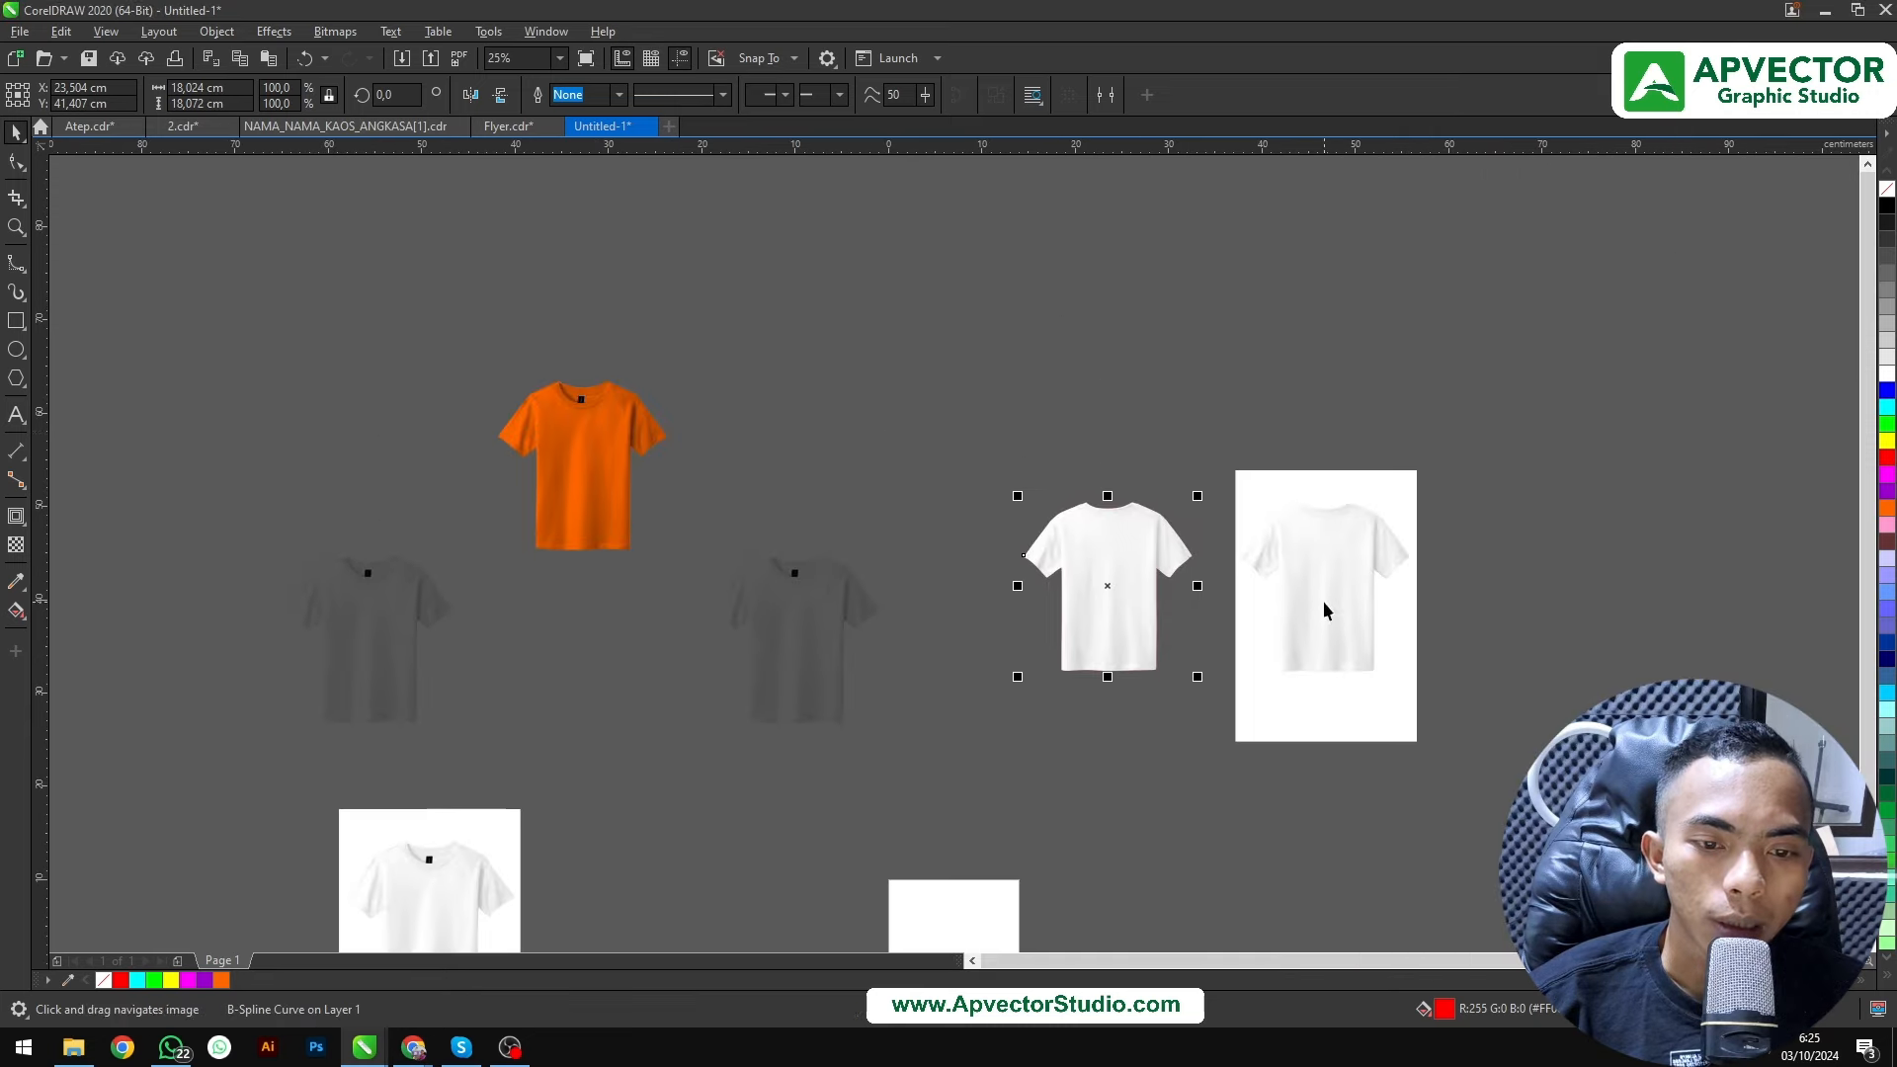
Move the original back-view bitmap about 46 cm left and 32 cm up, clear of the cut-out shirt
{"action": "mouse_move", "coordinate": [1324, 602]}
{"action": "left_mouse_down"}
{"action": "mouse_move", "coordinate": [1023, 344]}
{"action": "mouse_move", "coordinate": [896, 305]}
{"action": "left_mouse_up"}
{"action": "scroll", "coordinate": [1141, 670], "scroll_direction": "up", "scroll_amount": 1}
{"action": "left_click_drag", "start_coordinate": [1382, 757], "coordinate": [850, 259]}
{"action": "left_click_drag", "start_coordinate": [1091, 476], "coordinate": [950, 442]}
{"action": "scroll", "coordinate": [998, 461], "scroll_direction": "up", "scroll_amount": 1}
{"action": "left_click", "coordinate": [1083, 506]}
{"action": "scroll", "coordinate": [870, 460], "scroll_direction": "down", "scroll_amount": 1}
{"action": "scroll", "coordinate": [911, 458], "scroll_direction": "up", "scroll_amount": 1}
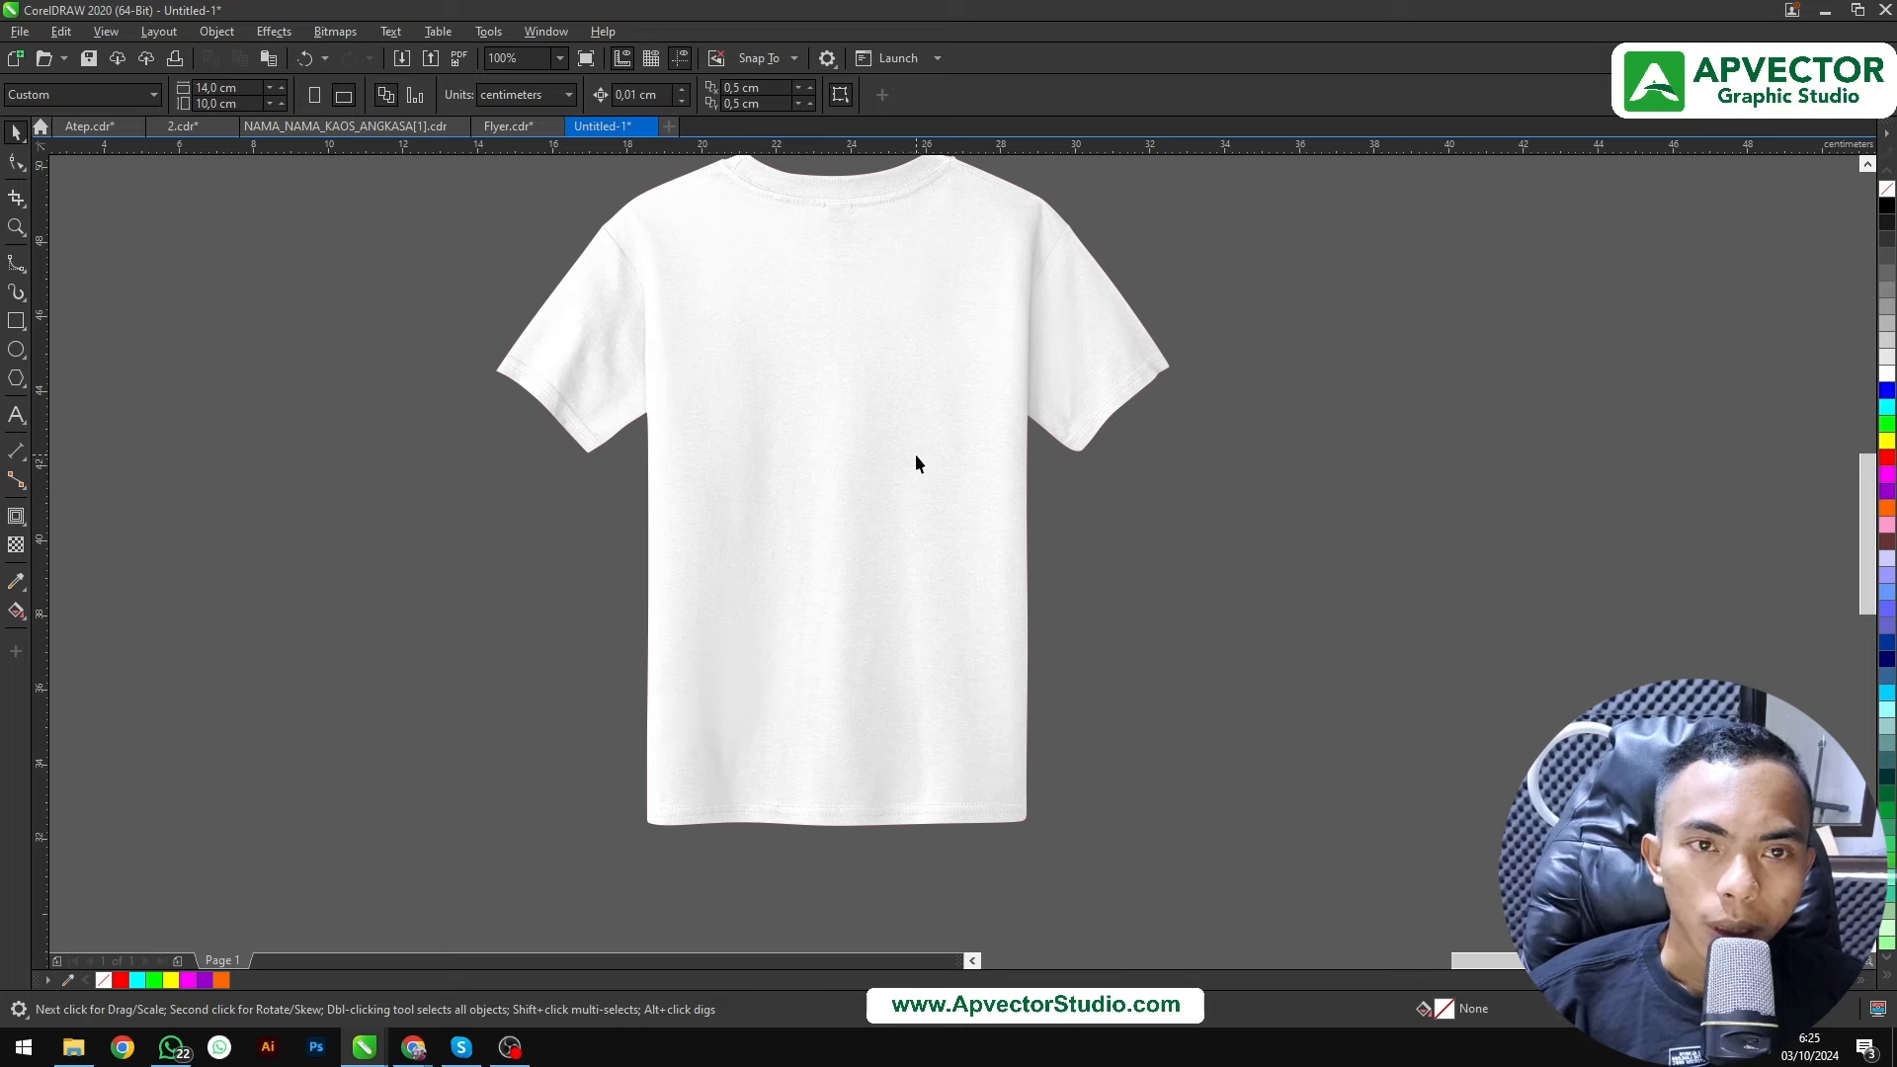
Duplicate the cut-out back-view shirt bitmap twice to the right, spacing the copies about 18.2 cm apart
{"action": "left_click_drag", "start_coordinate": [863, 439], "coordinate": [1438, 469]}
{"action": "key", "text": "F3"}
{"action": "key", "text": "ctrl+e"}
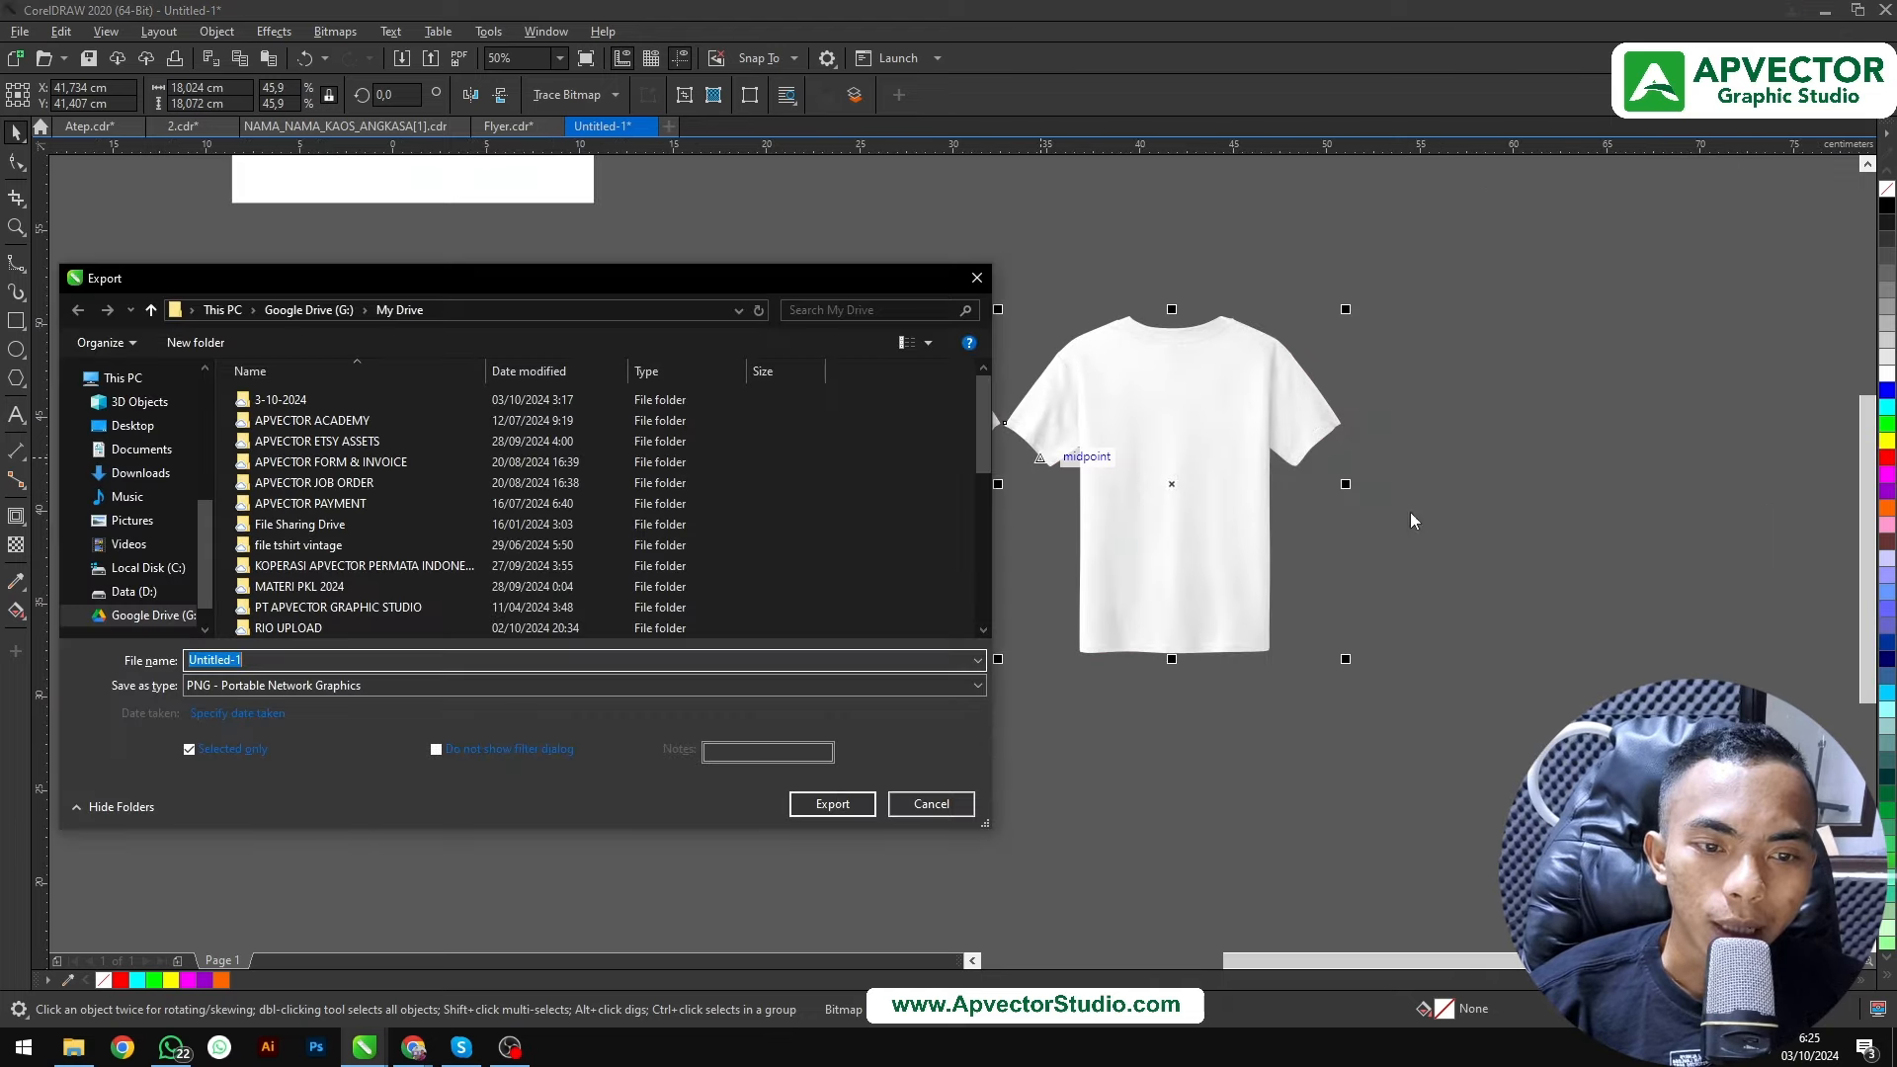
{"action": "left_click", "coordinate": [931, 803]}
{"action": "key", "text": "ctrl+r"}
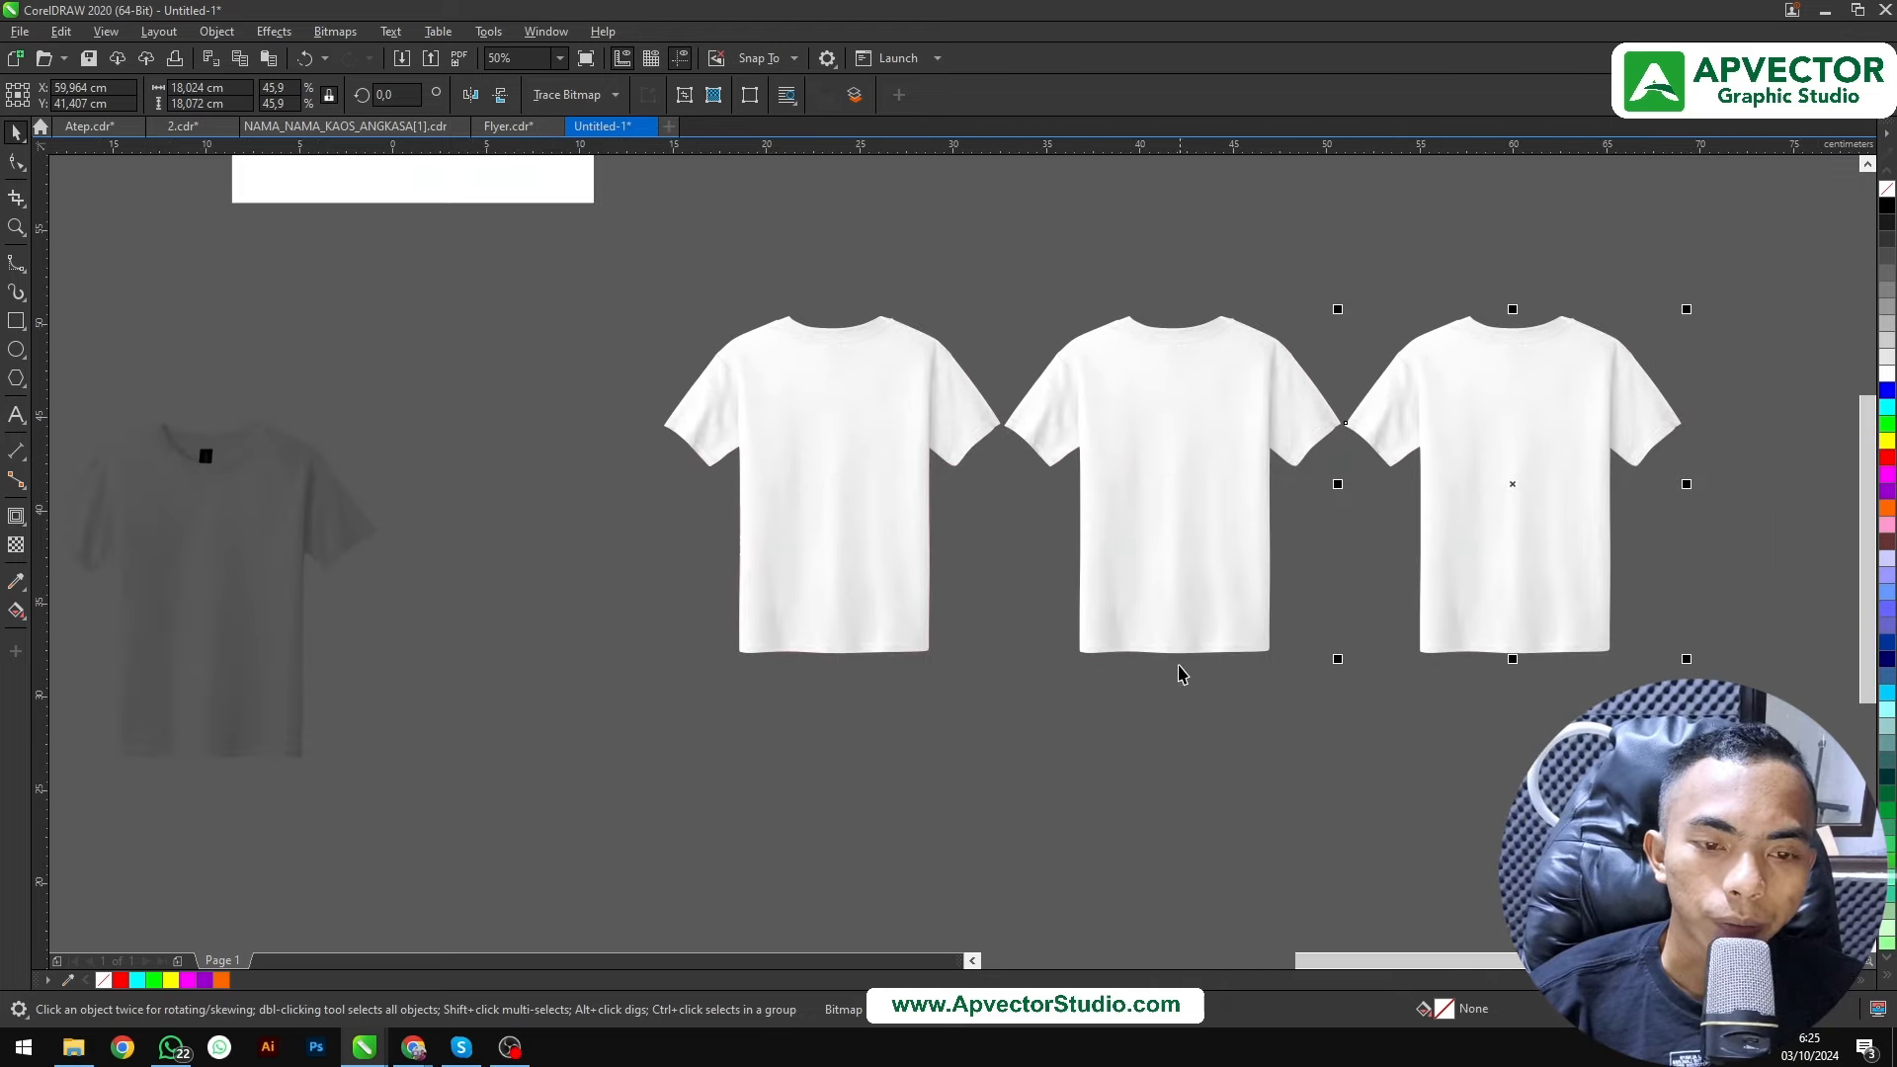
{"action": "left_click", "coordinate": [1042, 686]}
{"action": "scroll", "coordinate": [1045, 664], "scroll_direction": "down", "scroll_amount": 1}
{"action": "scroll", "coordinate": [1057, 639], "scroll_direction": "up", "scroll_amount": 1}
Try moving the third shirt copy onto the middle one, and undo the move
{"action": "left_click", "coordinate": [1476, 551]}
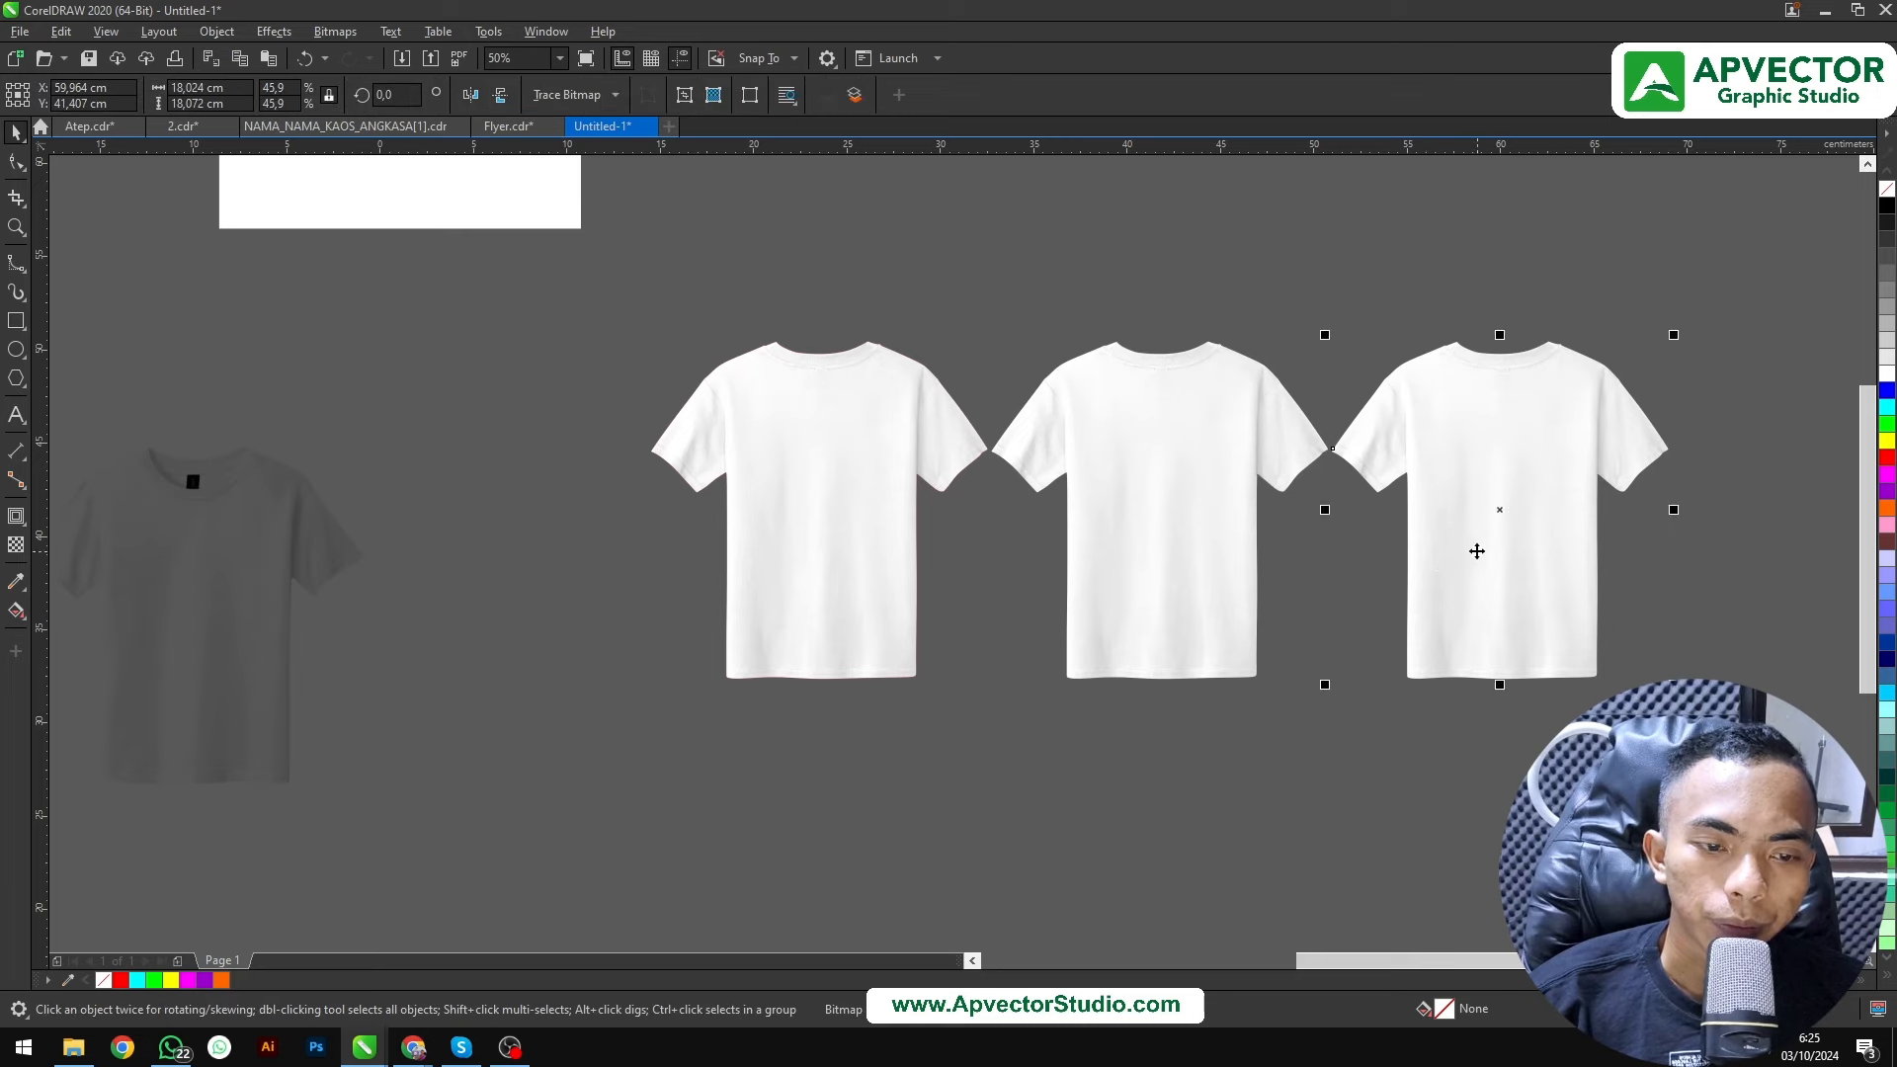
{"action": "left_click_drag", "start_coordinate": [1477, 551], "coordinate": [1142, 537]}
{"action": "left_click_drag", "start_coordinate": [1136, 539], "coordinate": [1150, 540]}
{"action": "key", "text": "ctrl+z"}
{"action": "left_click", "coordinate": [1050, 701]}
{"action": "scroll", "coordinate": [1022, 633], "scroll_direction": "down", "scroll_amount": 1}
{"action": "scroll", "coordinate": [888, 616], "scroll_direction": "up", "scroll_amount": 1}
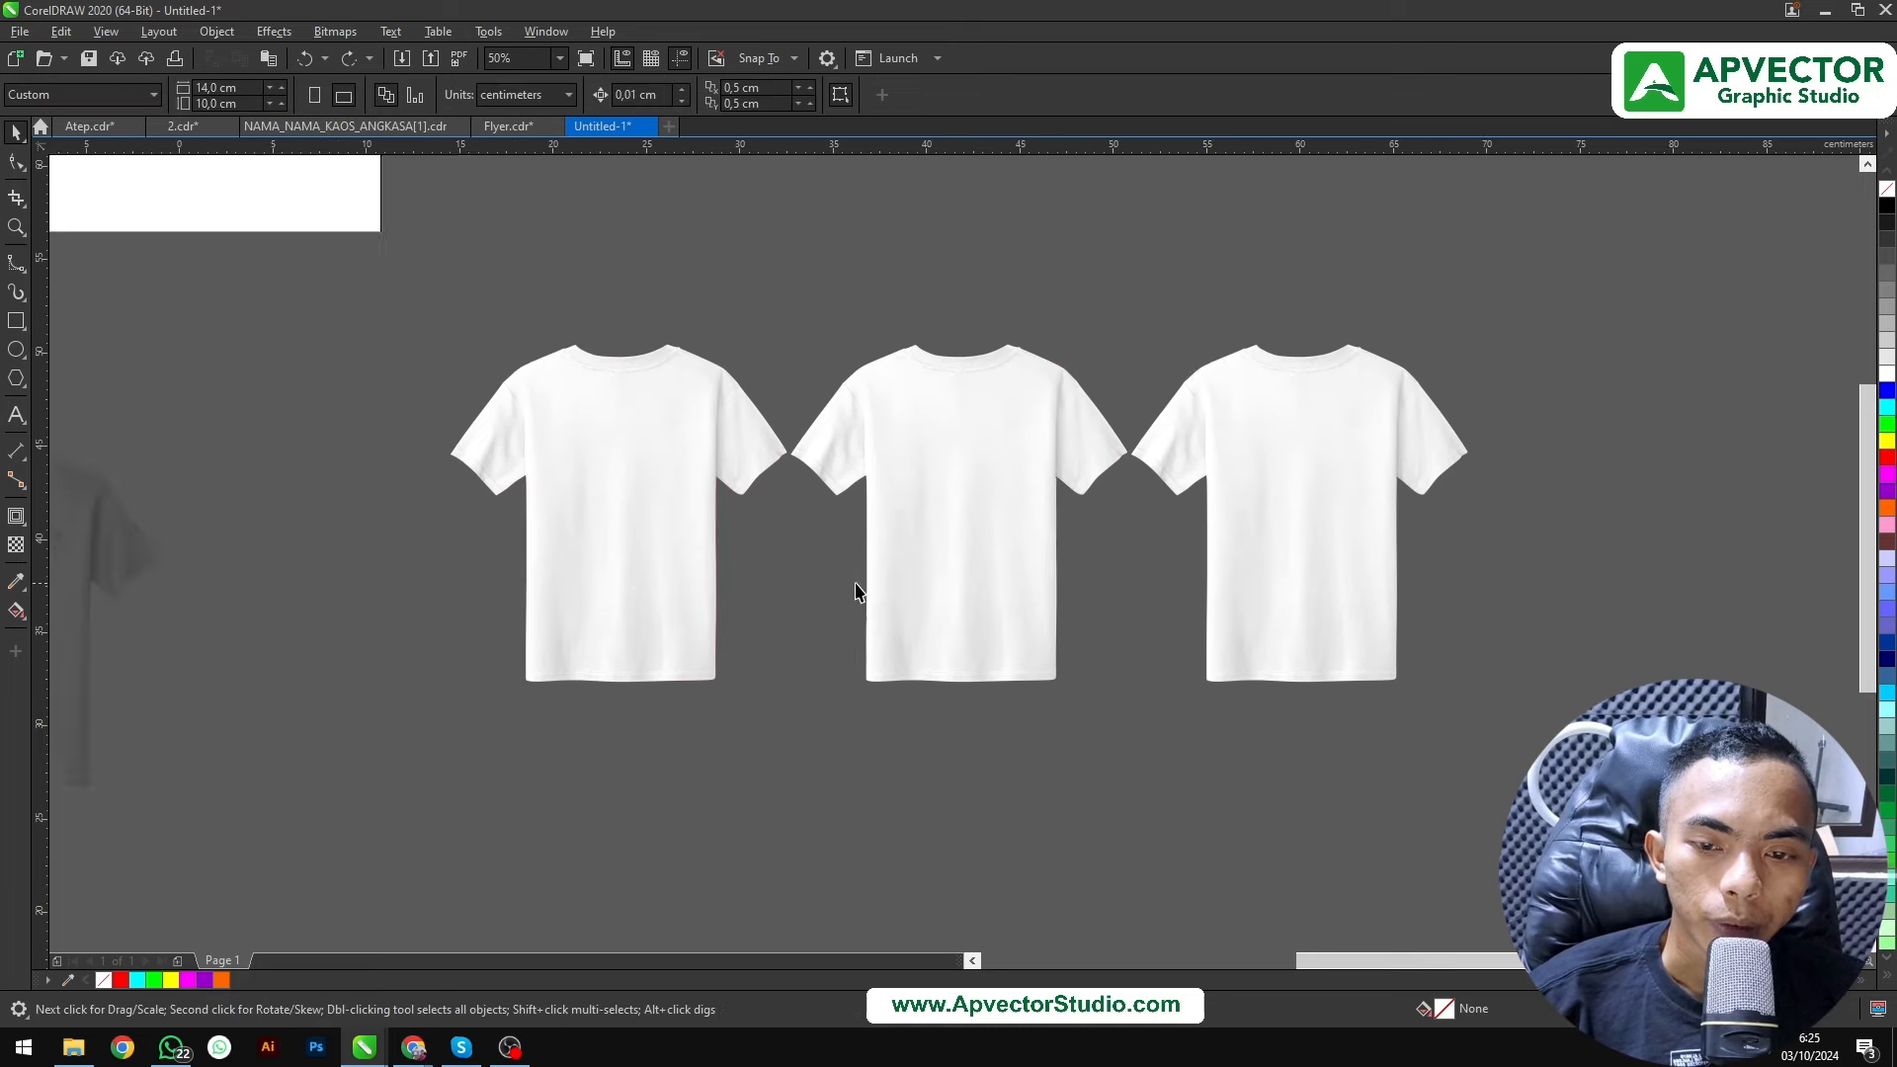
Examine the shading of the finished orange front-view shirt and compare it with the three white back-view shirts
{"action": "left_click_drag", "start_coordinate": [609, 565], "coordinate": [1295, 626]}
{"action": "scroll", "coordinate": [843, 550], "scroll_direction": "down", "scroll_amount": 1}
{"action": "scroll", "coordinate": [834, 537], "scroll_direction": "up", "scroll_amount": 1}
{"action": "scroll", "coordinate": [597, 327], "scroll_direction": "up", "scroll_amount": 1}
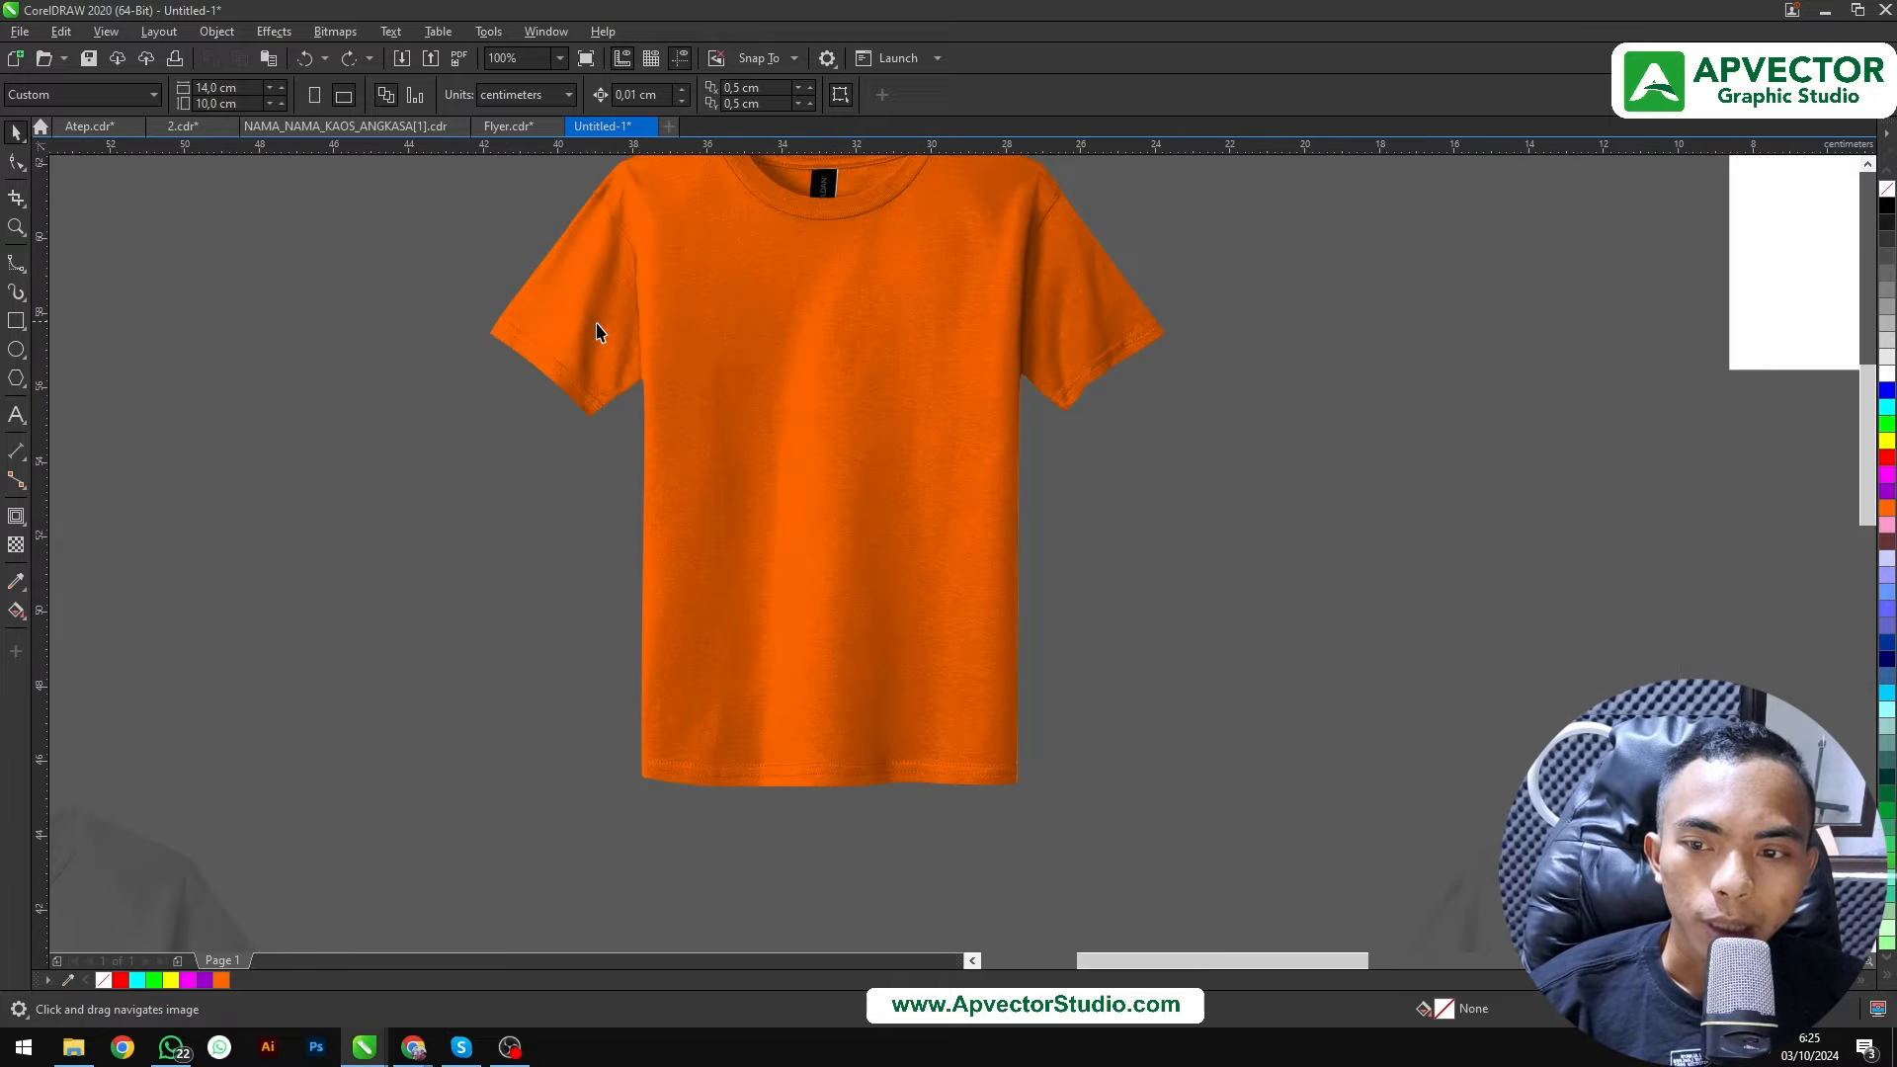
{"action": "left_click_drag", "start_coordinate": [597, 326], "coordinate": [665, 394]}
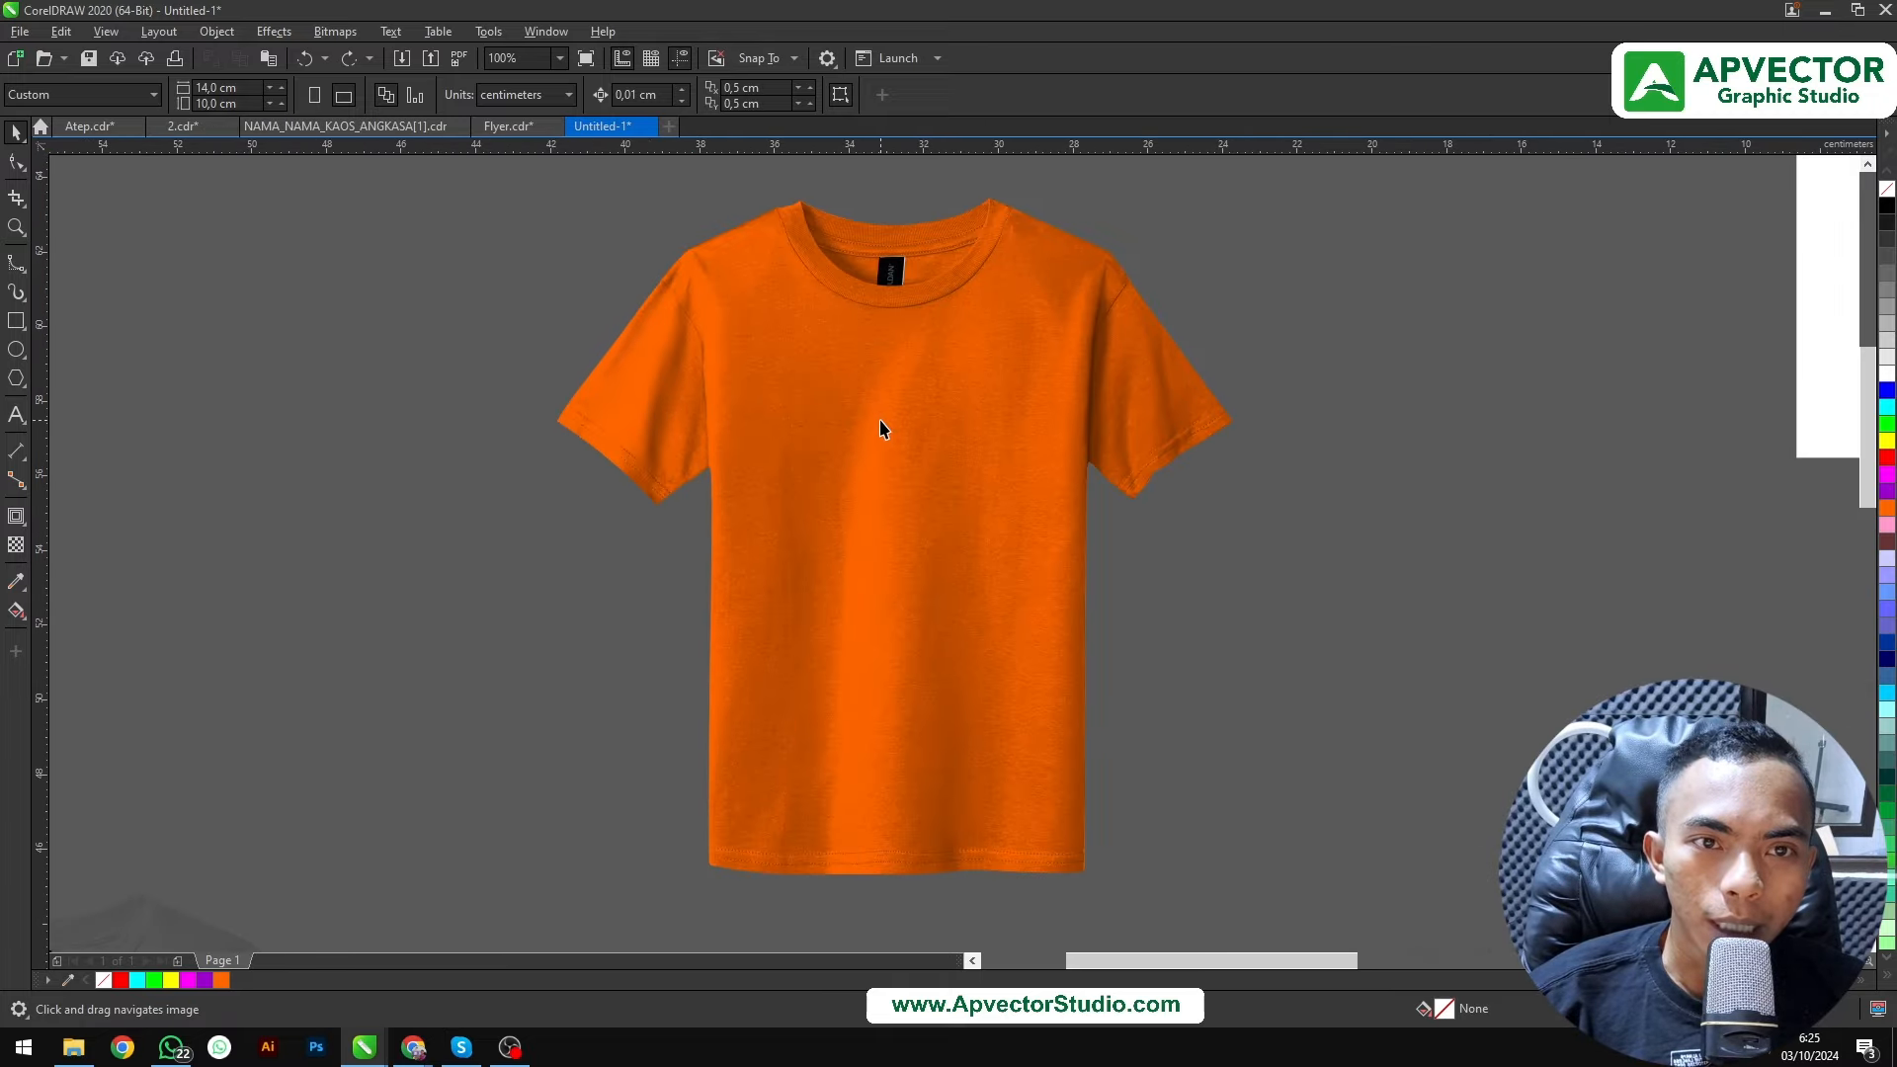
{"action": "scroll", "coordinate": [995, 478], "scroll_direction": "down", "scroll_amount": 1}
{"action": "left_click_drag", "start_coordinate": [932, 474], "coordinate": [351, 330]}
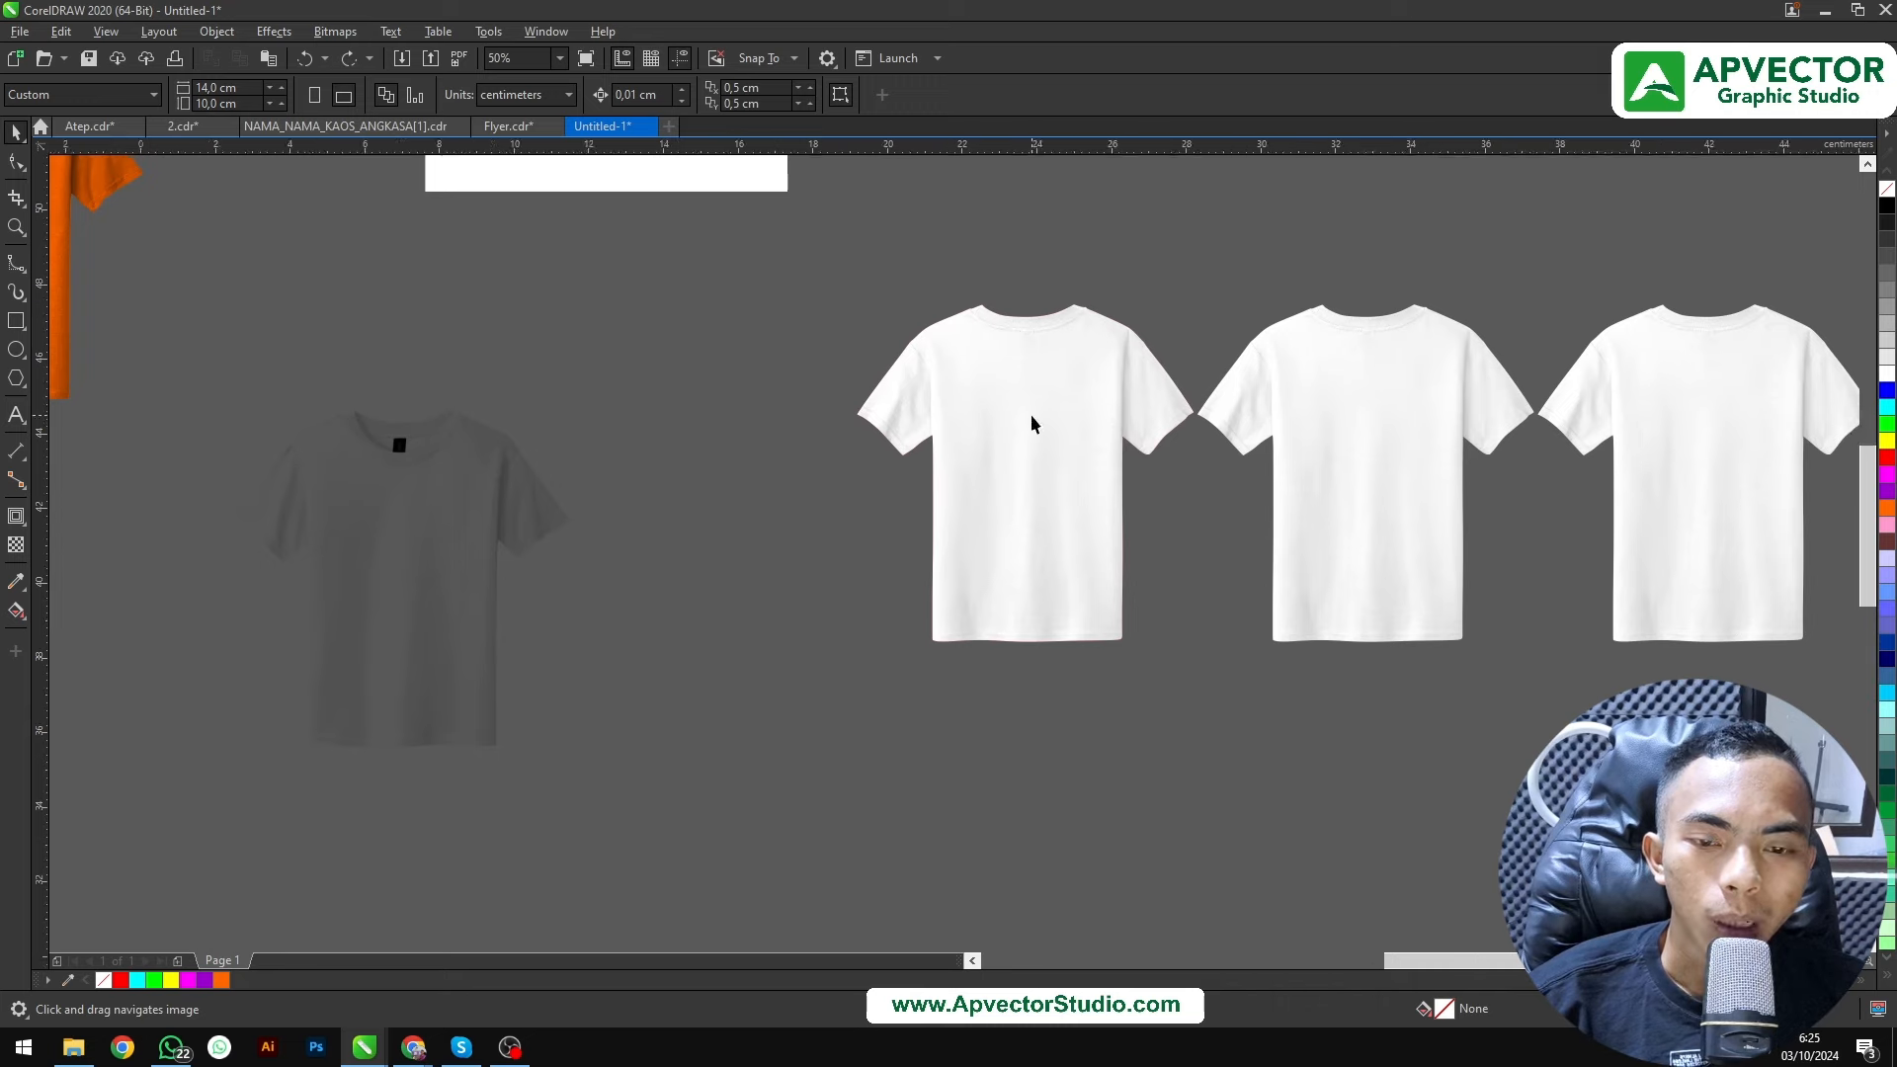
{"action": "scroll", "coordinate": [1030, 423], "scroll_direction": "up", "scroll_amount": 1}
{"action": "scroll", "coordinate": [847, 433], "scroll_direction": "down", "scroll_amount": 1}
{"action": "scroll", "coordinate": [939, 410], "scroll_direction": "up", "scroll_amount": 1}
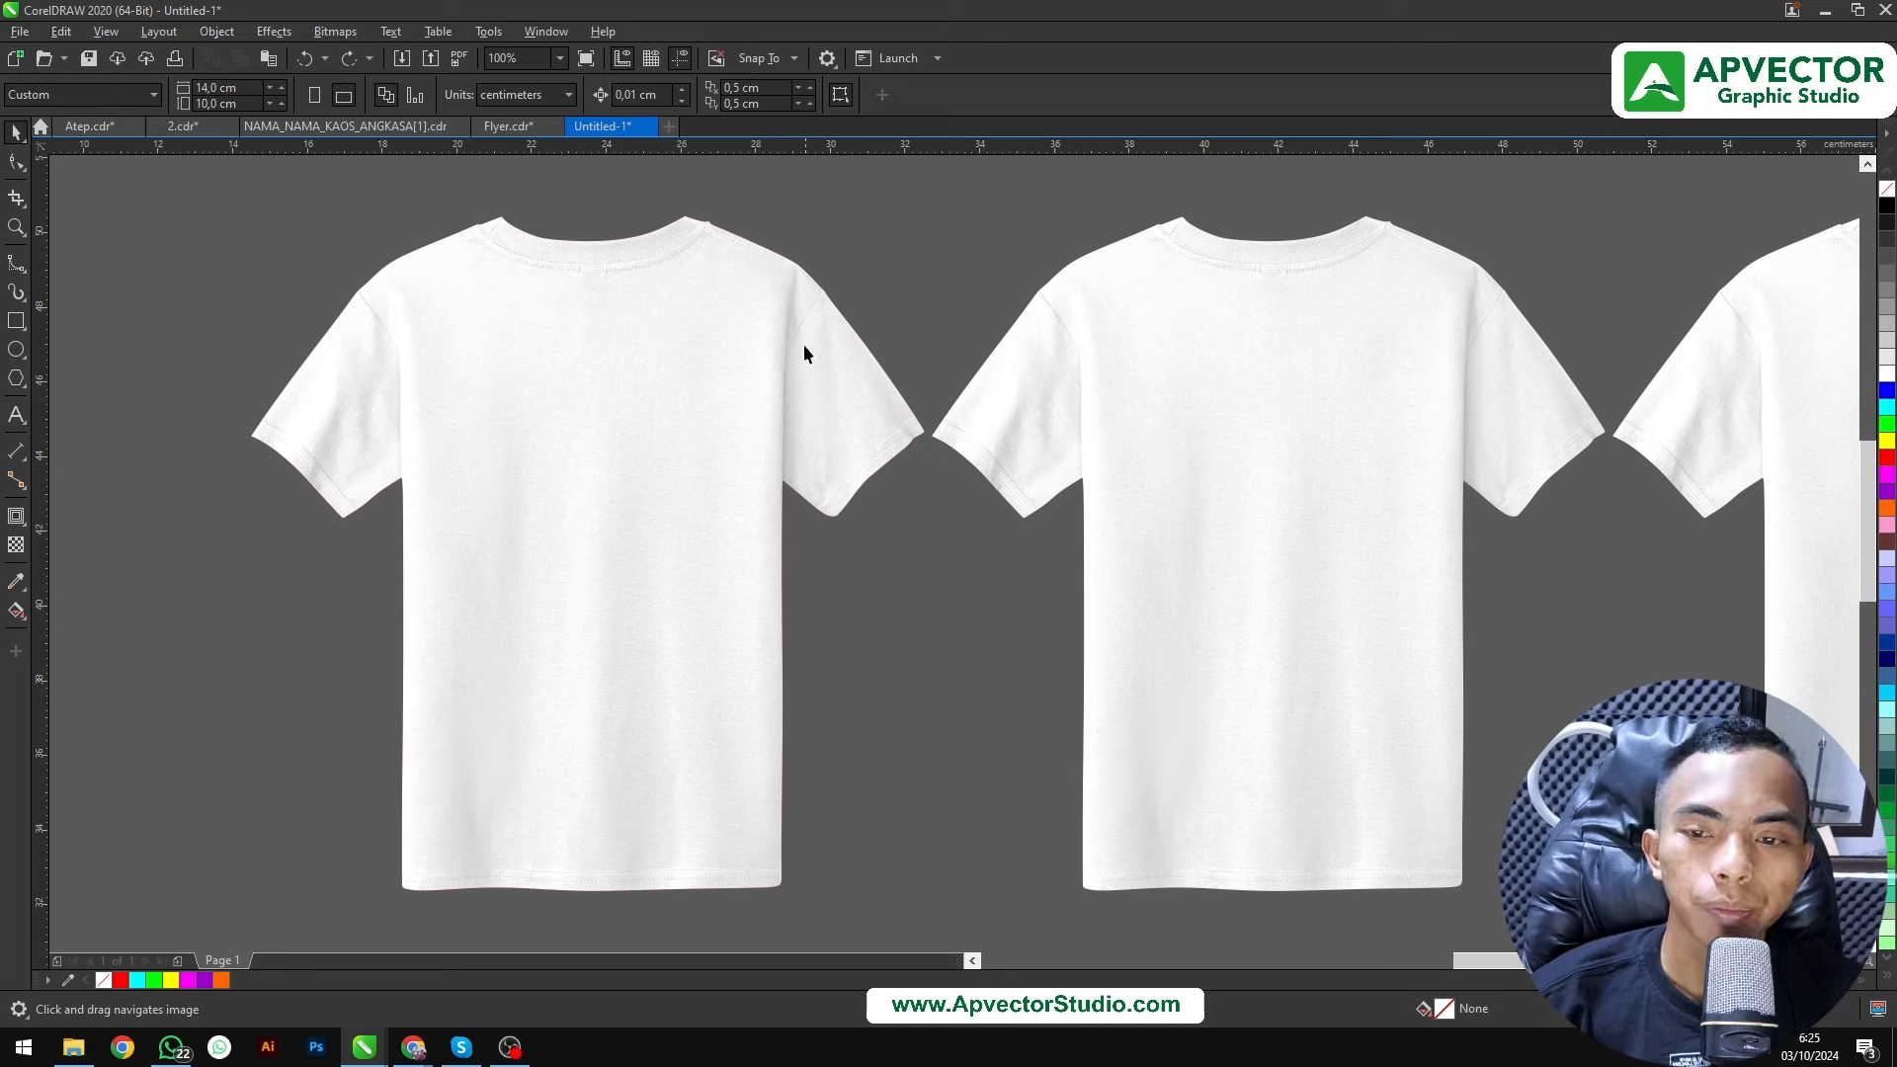
Set the transparency merge mode of the shirt bitmap lying over the red shape to Multiply
{"action": "left_click_drag", "start_coordinate": [649, 362], "coordinate": [926, 317]}
{"action": "left_click", "coordinate": [904, 384]}
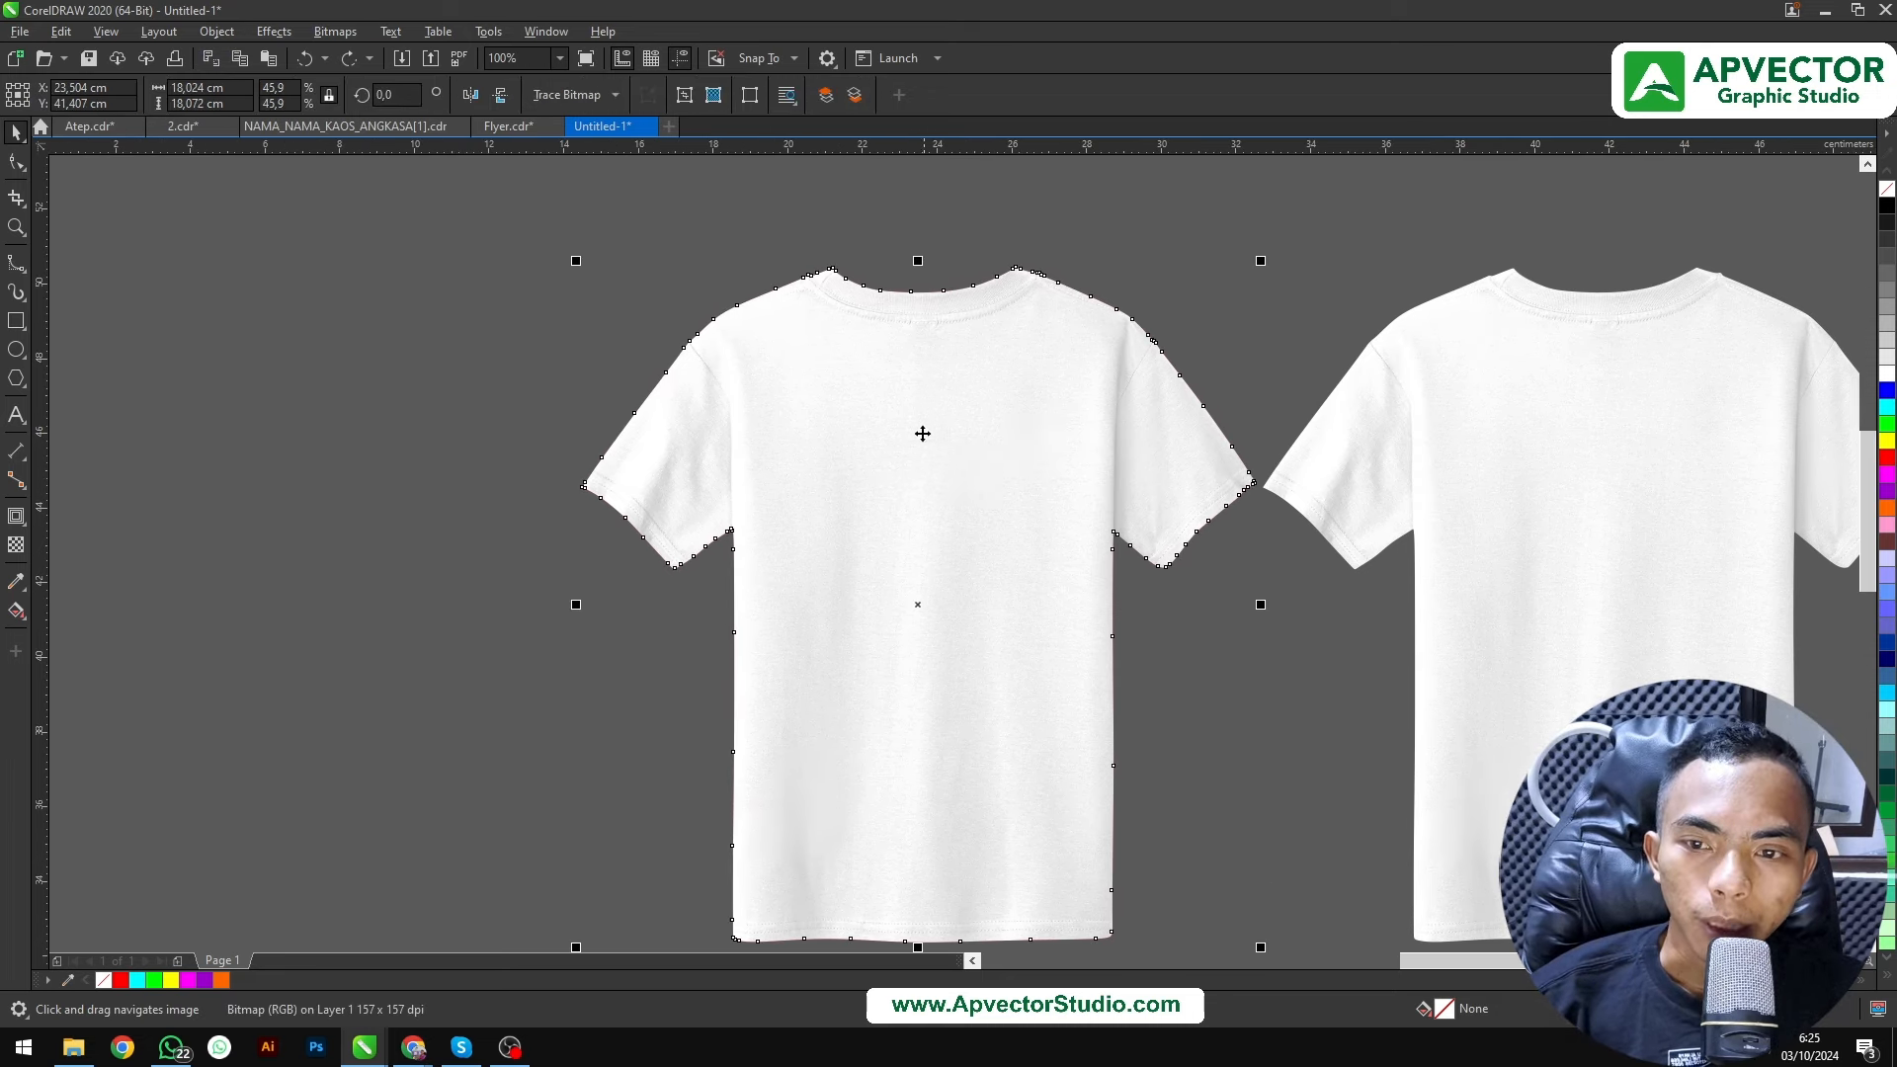
{"action": "left_click", "coordinate": [14, 546]}
{"action": "left_click", "coordinate": [272, 94]}
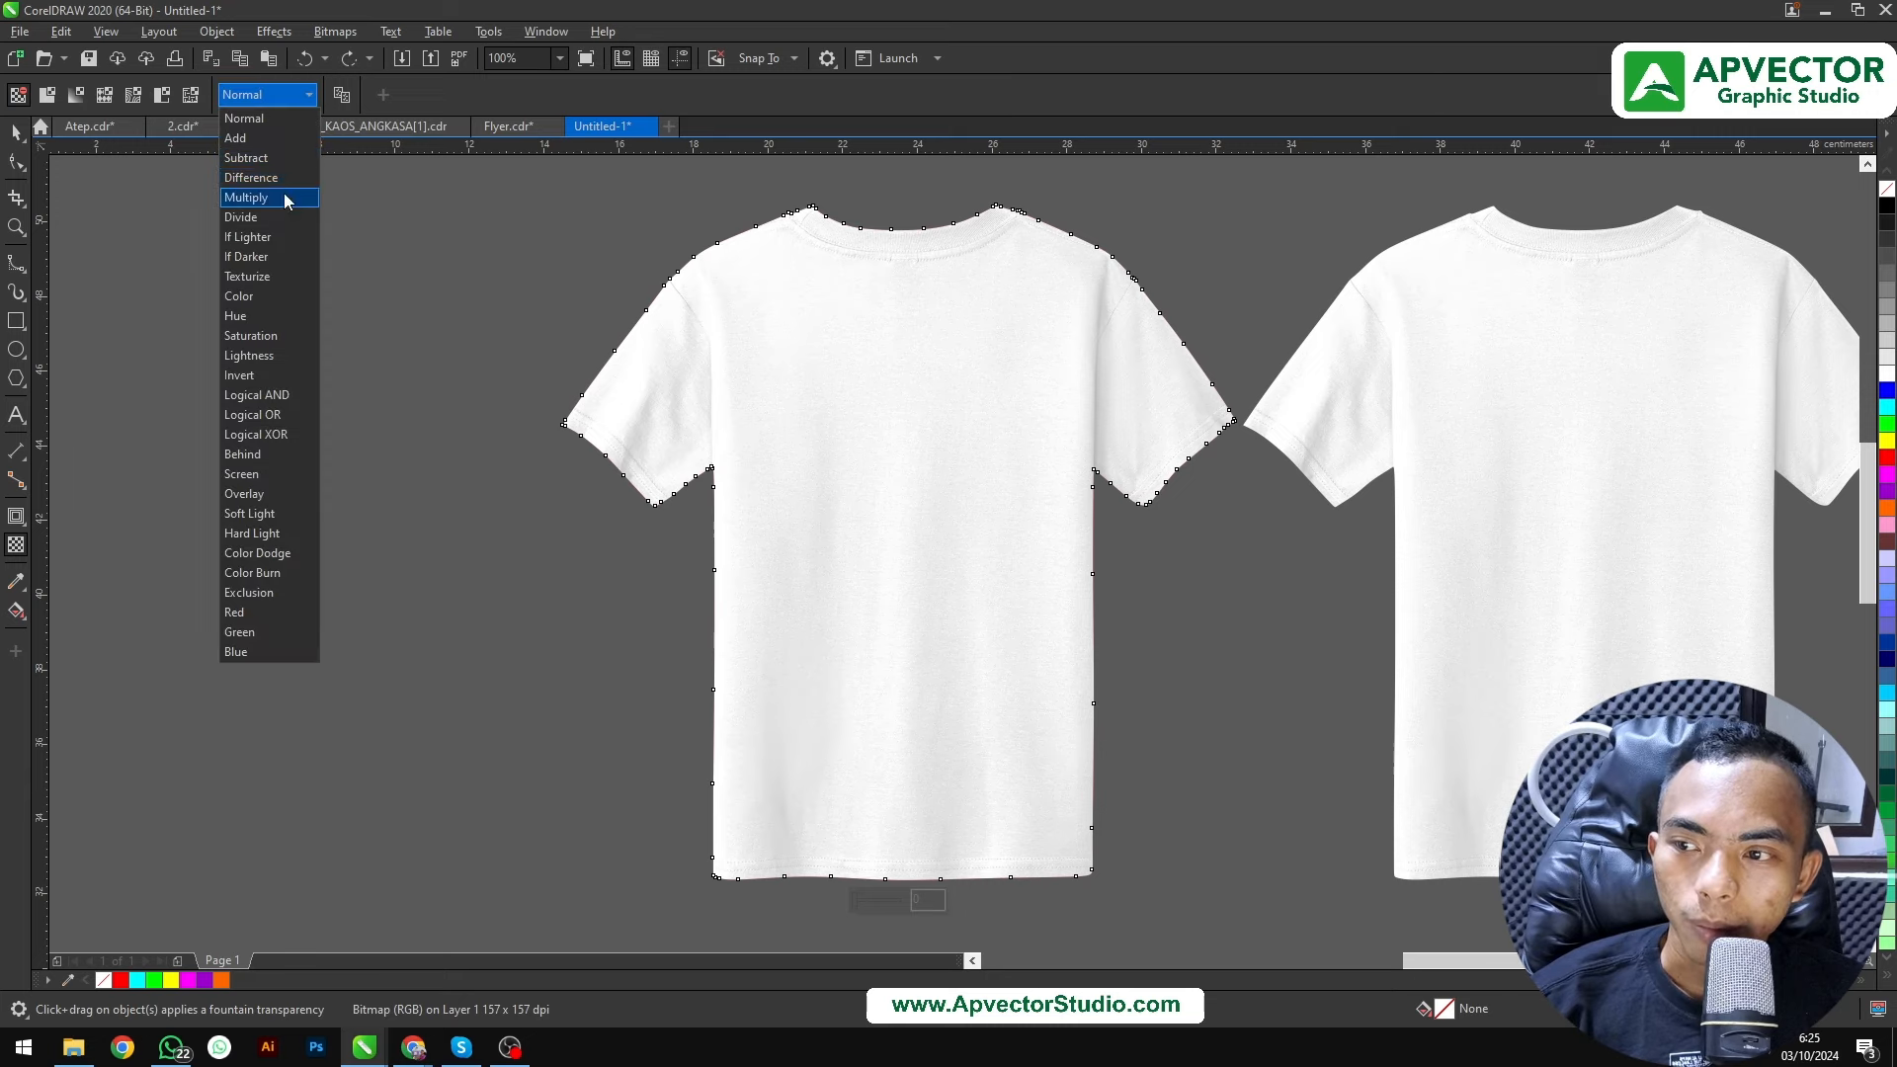
{"action": "left_click", "coordinate": [285, 201]}
{"action": "scroll", "coordinate": [665, 494], "scroll_direction": "down", "scroll_amount": 1}
{"action": "scroll", "coordinate": [969, 618], "scroll_direction": "up", "scroll_amount": 2}
{"action": "left_click_drag", "start_coordinate": [489, 748], "coordinate": [1044, 435]}
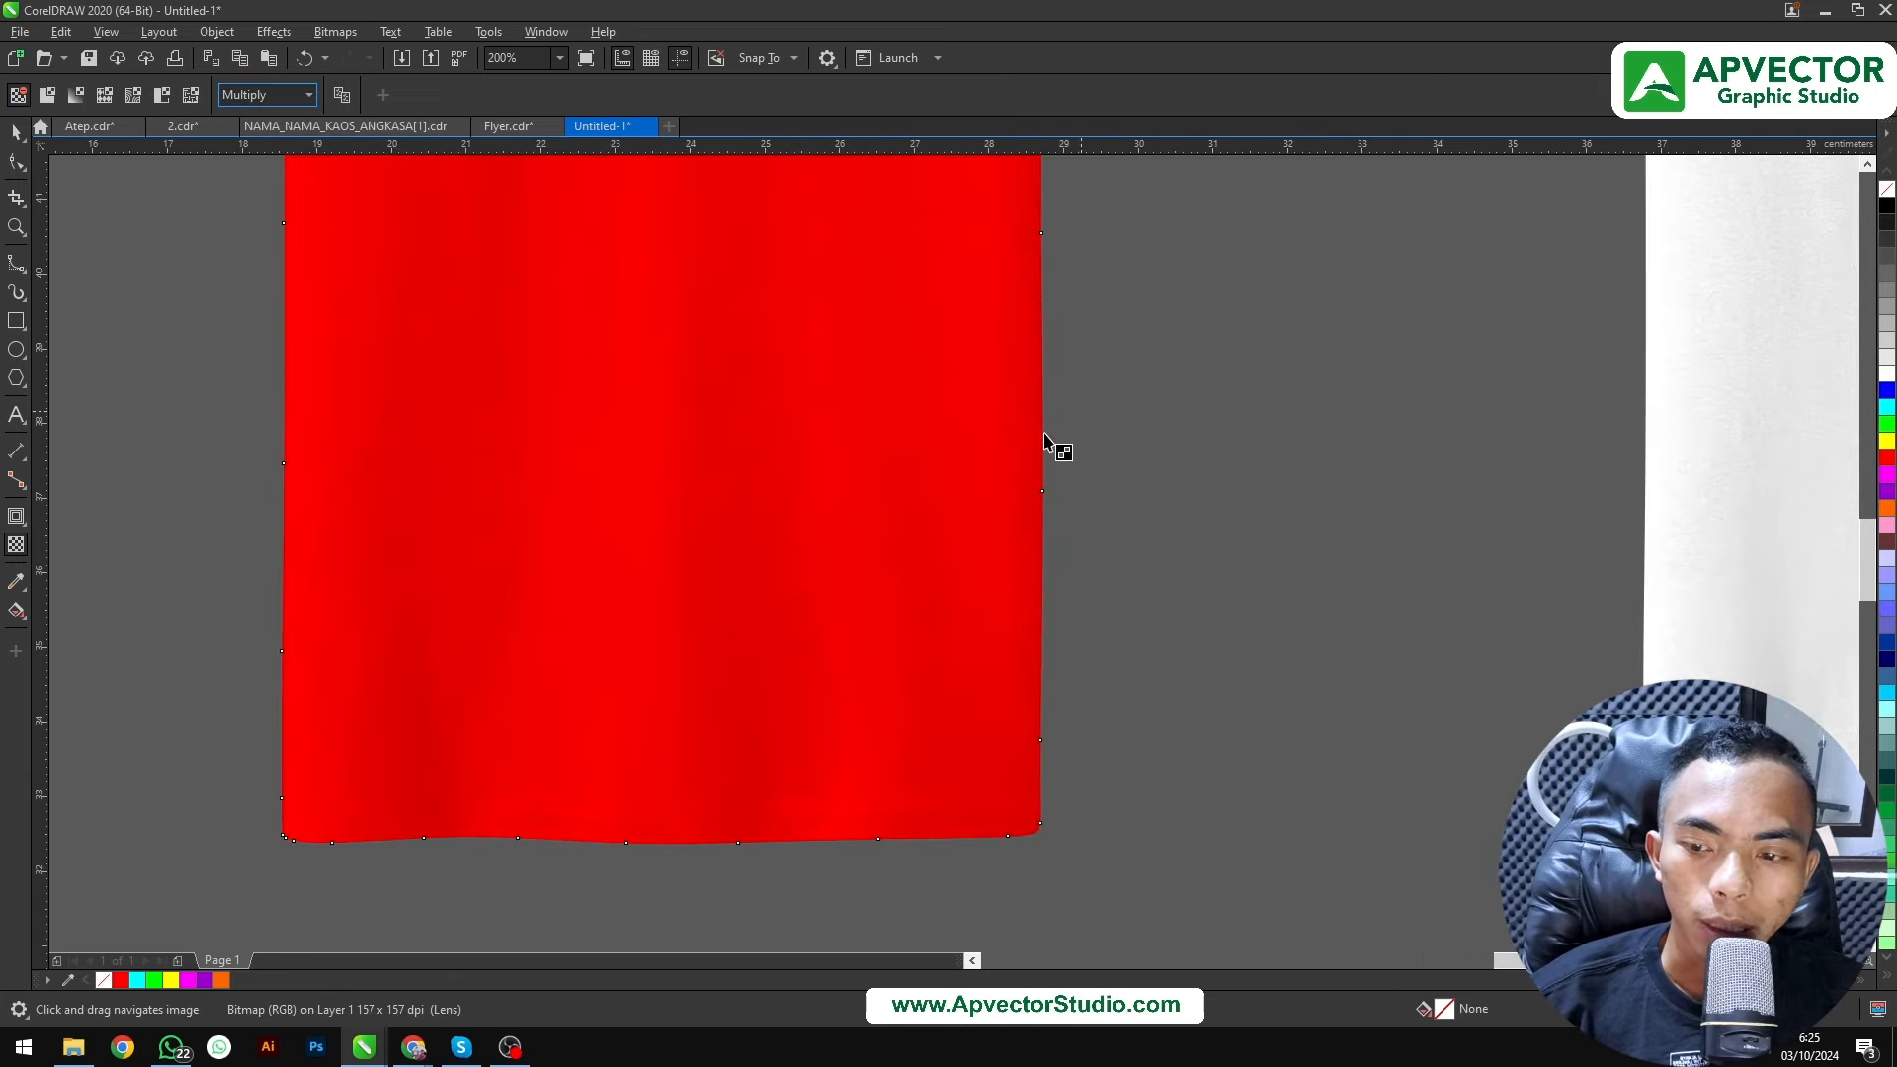
{"action": "scroll", "coordinate": [739, 677], "scroll_direction": "down", "scroll_amount": 1}
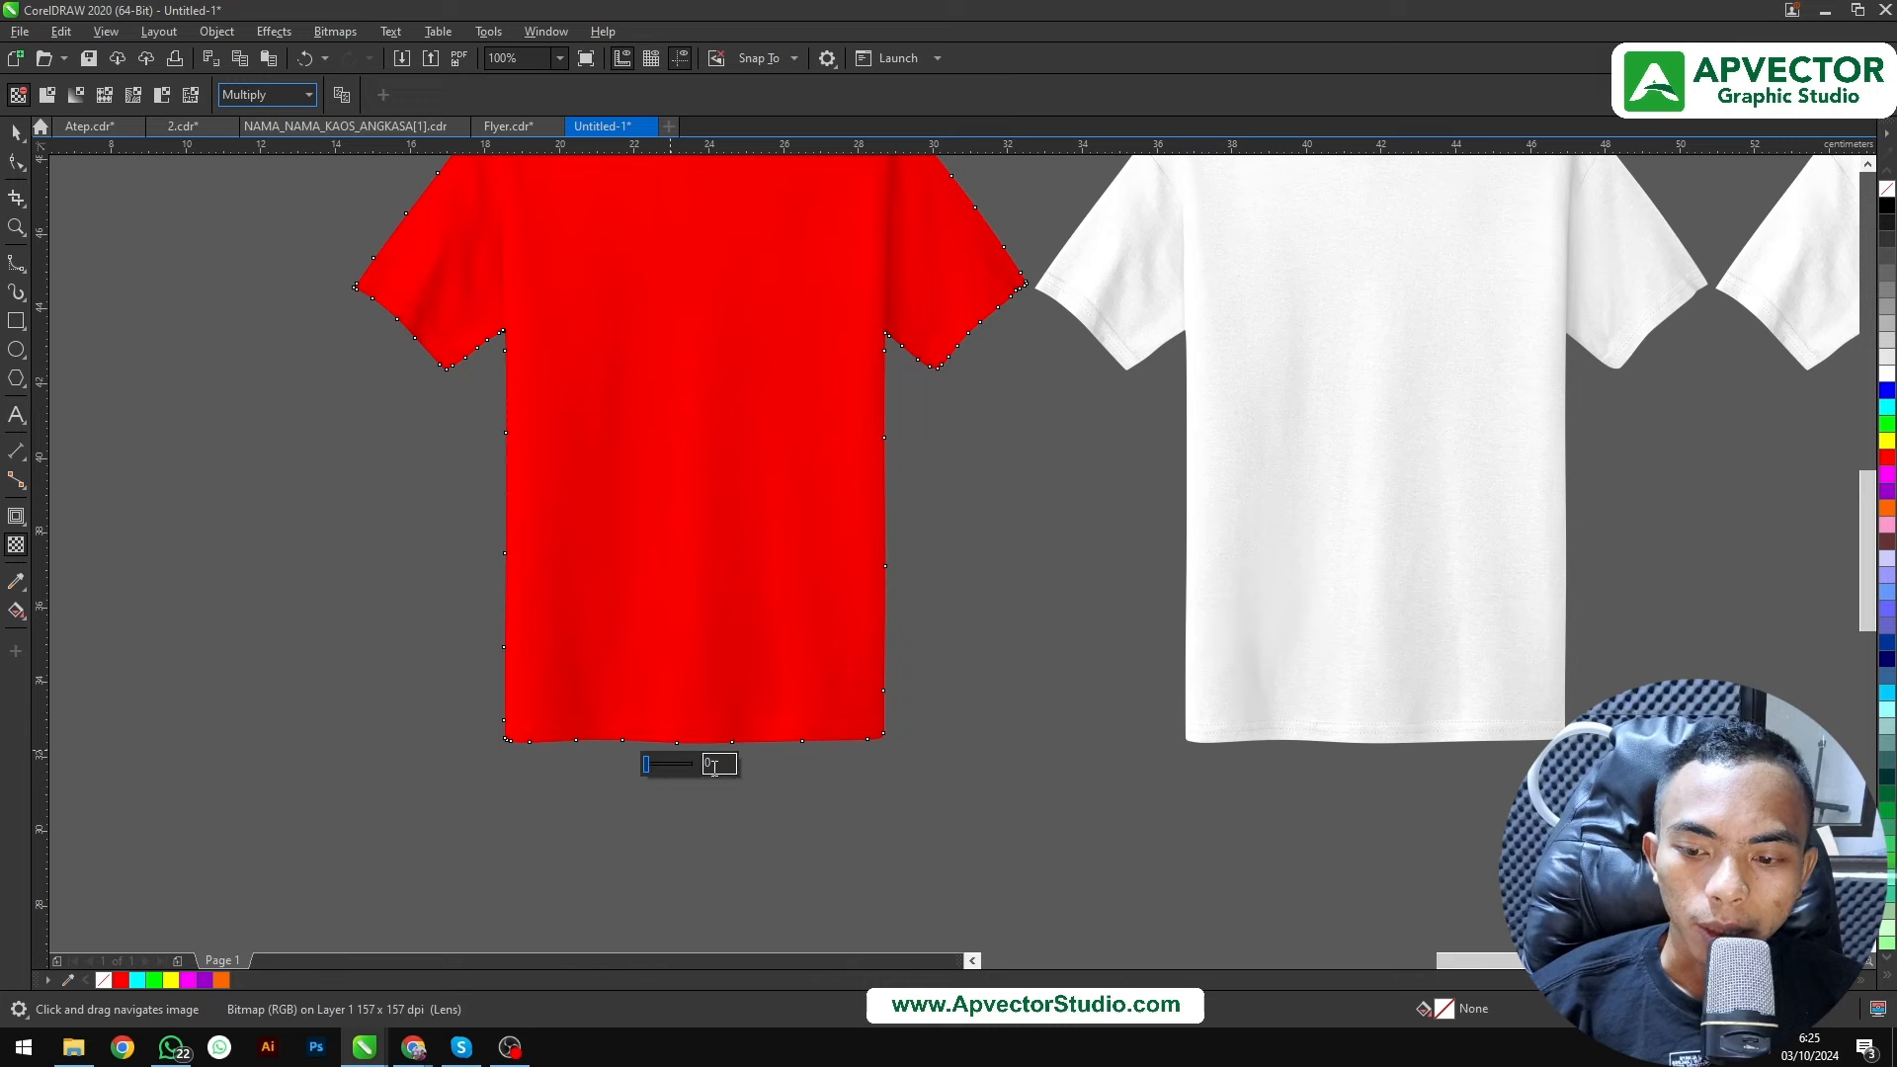
Set the transparency merge mode of the middle back-view shirt copy to Multiply
{"action": "left_click", "coordinate": [1351, 471]}
{"action": "left_click_drag", "start_coordinate": [1191, 400], "coordinate": [890, 549]}
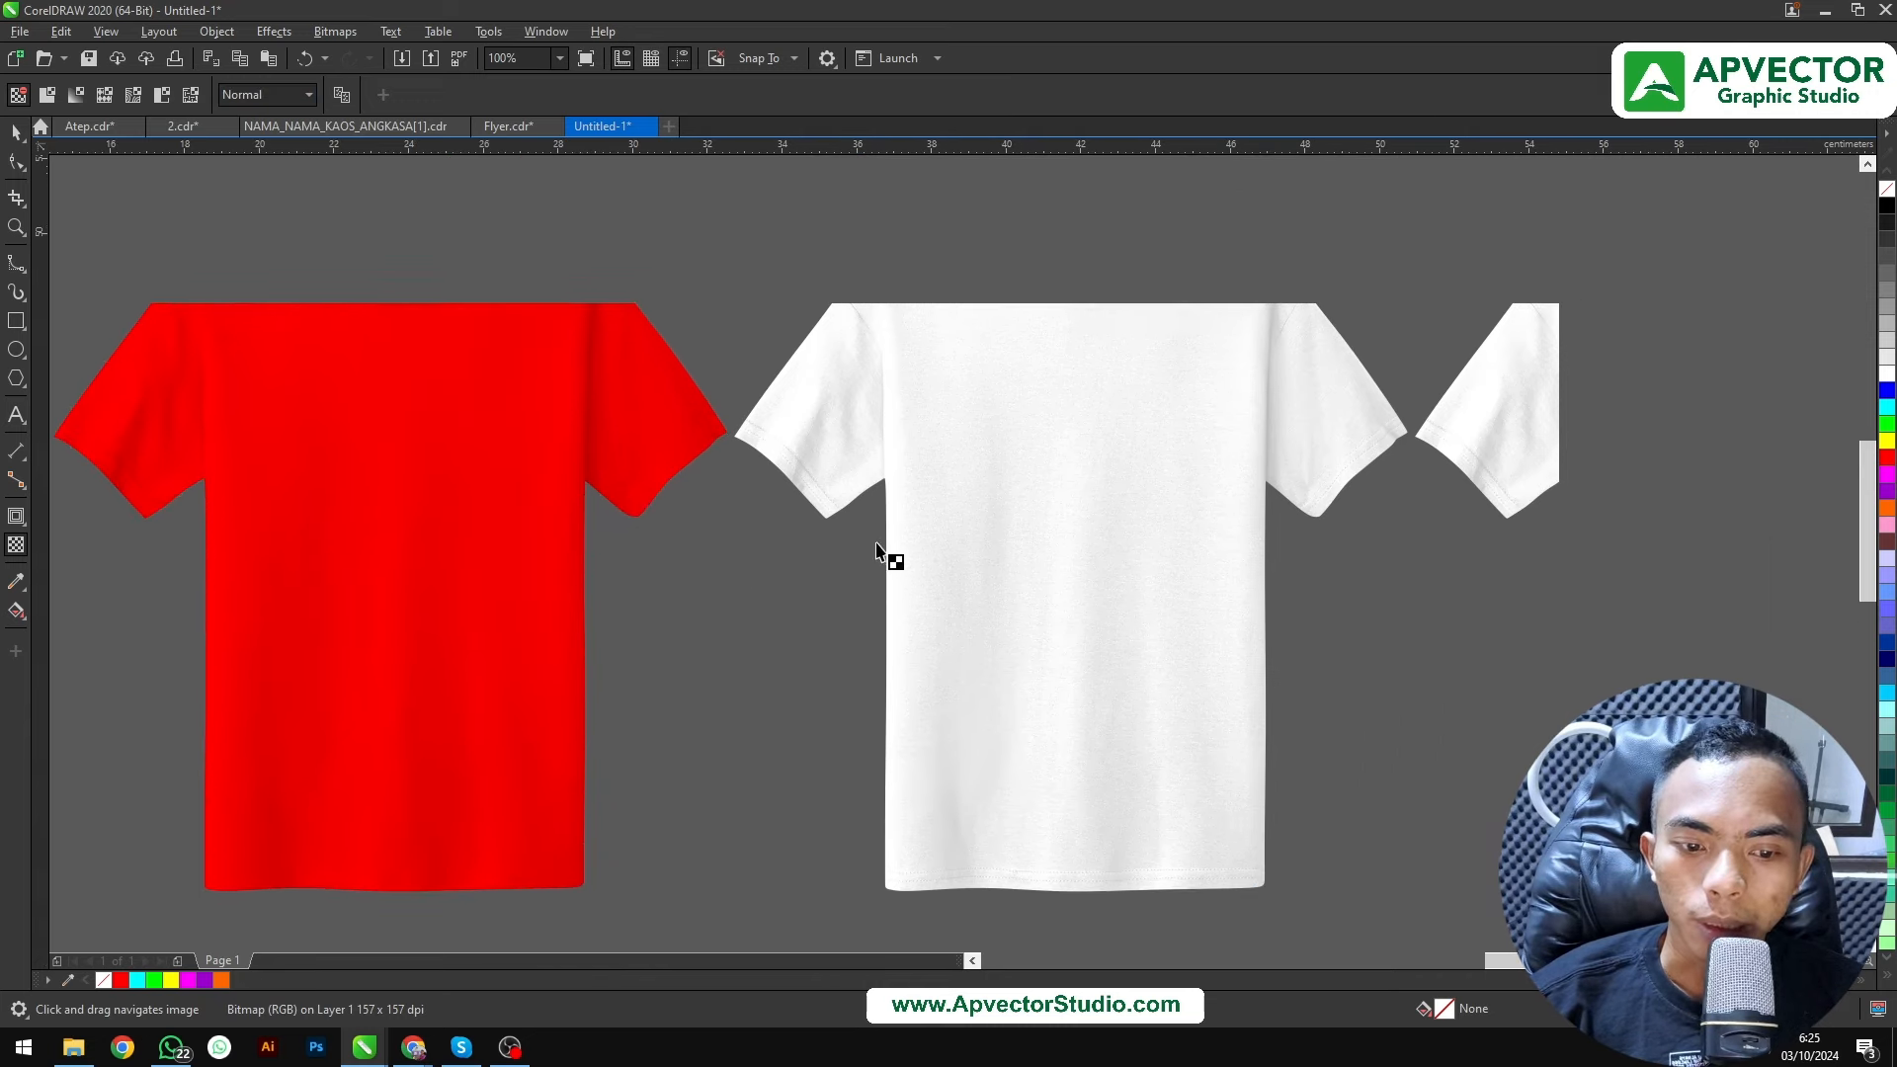
{"action": "left_click", "coordinate": [247, 94]}
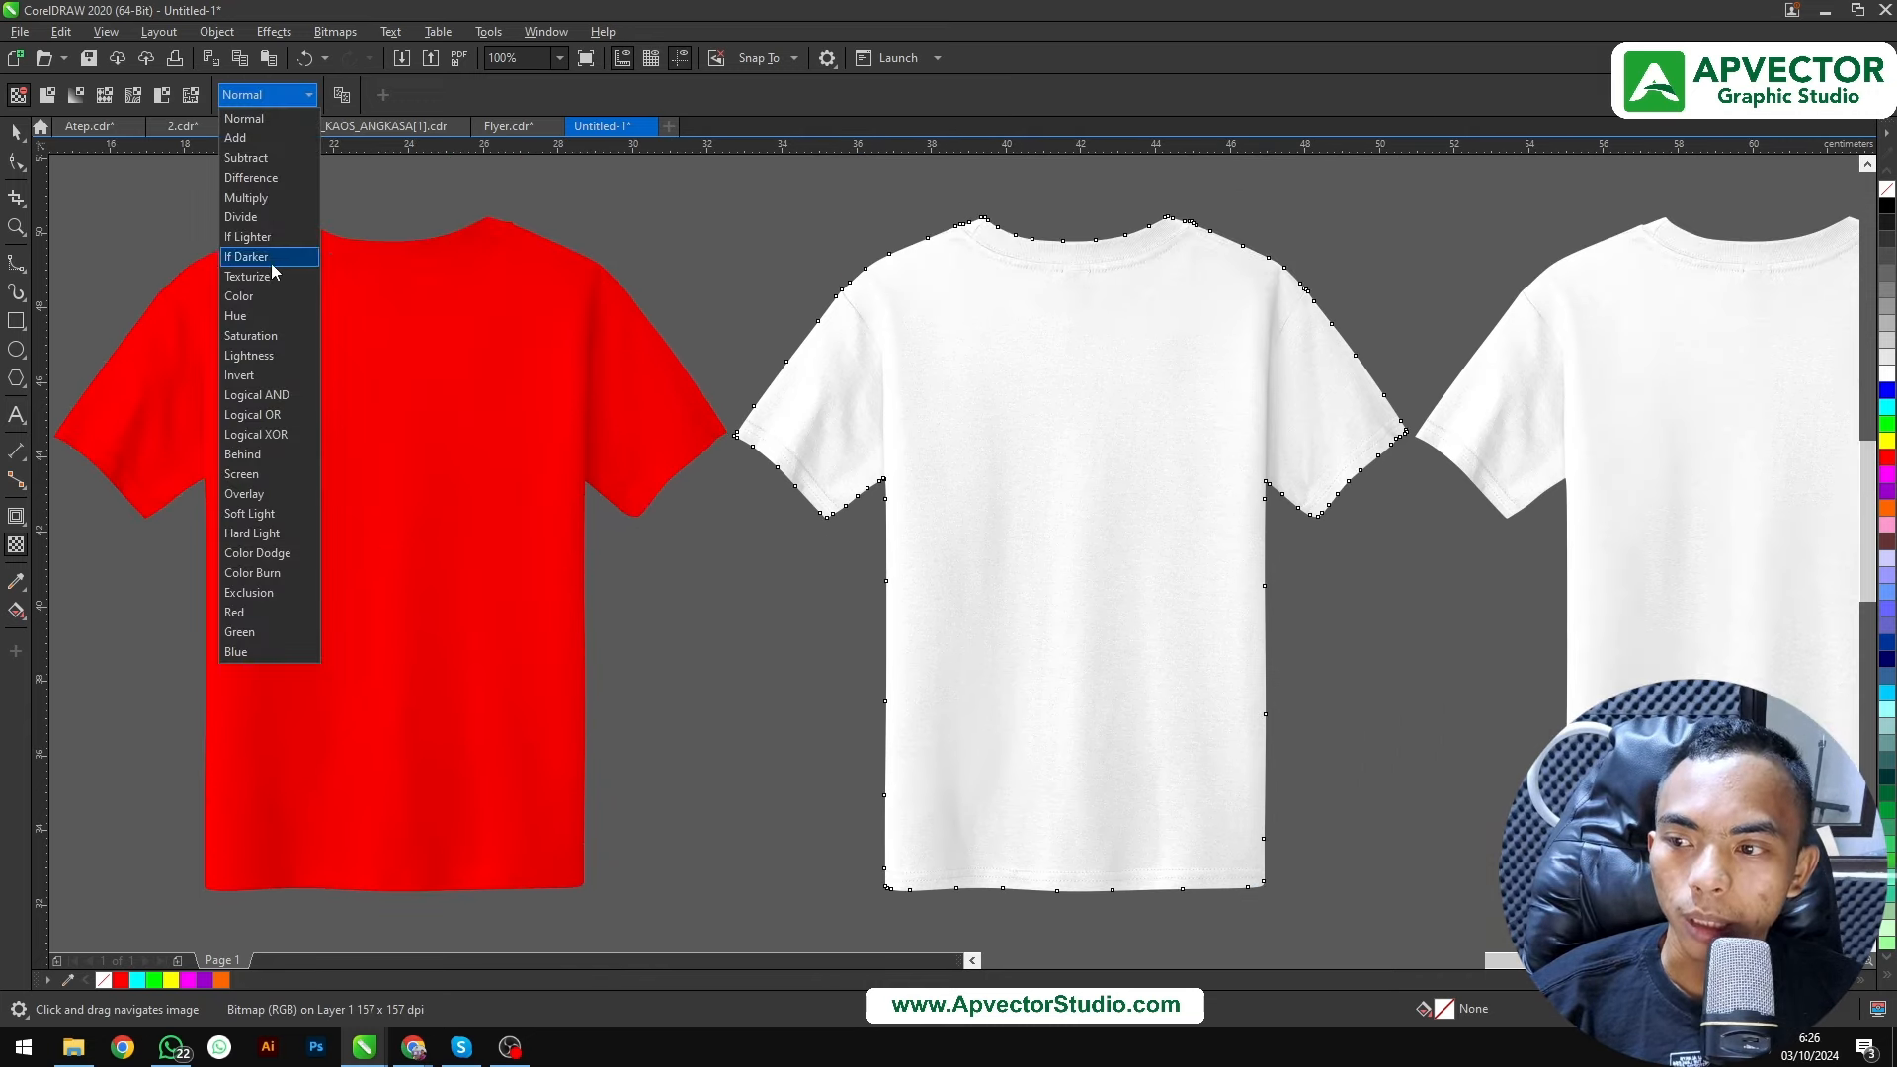
{"action": "left_click", "coordinate": [267, 199]}
{"action": "left_click_drag", "start_coordinate": [1074, 376], "coordinate": [707, 332]}
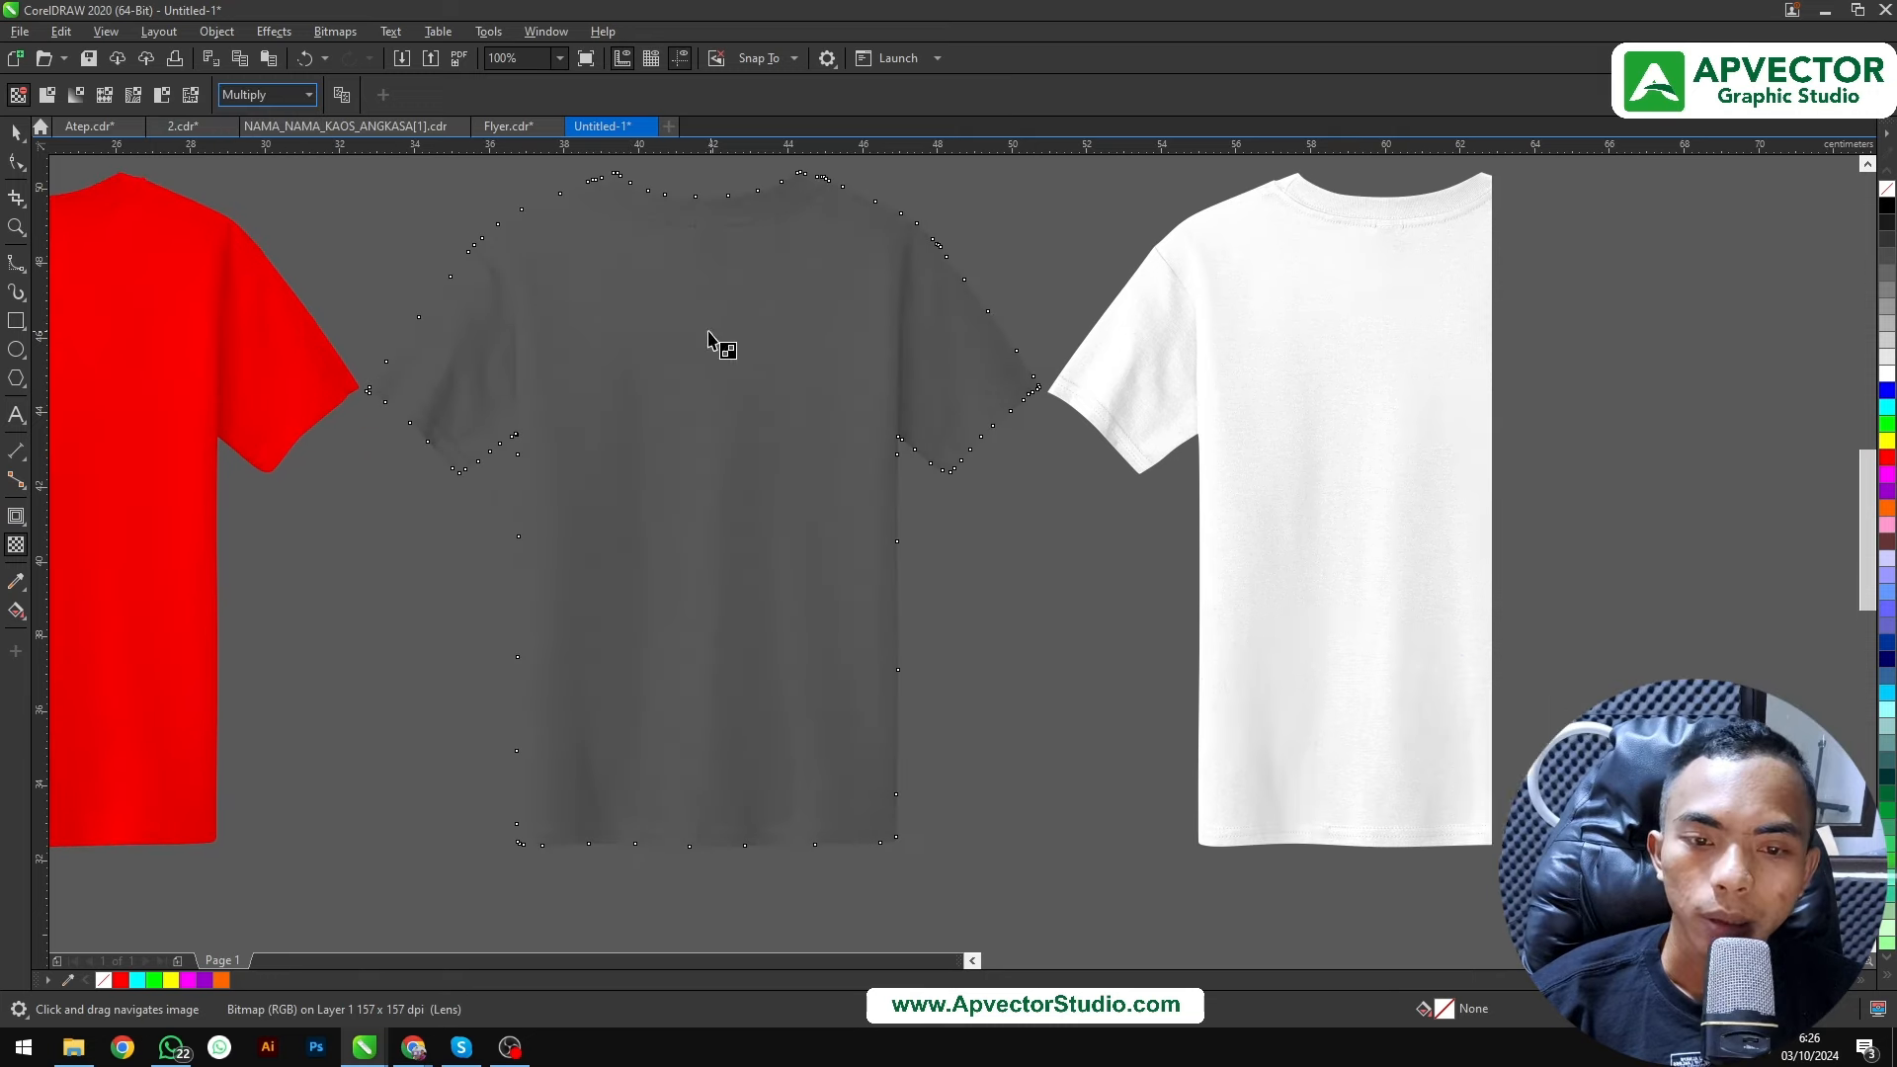
Set the transparency merge mode of the third back-view shirt copy to Multiply and return to the Pick tool
{"action": "left_click", "coordinate": [1355, 380]}
{"action": "left_click", "coordinate": [286, 96]}
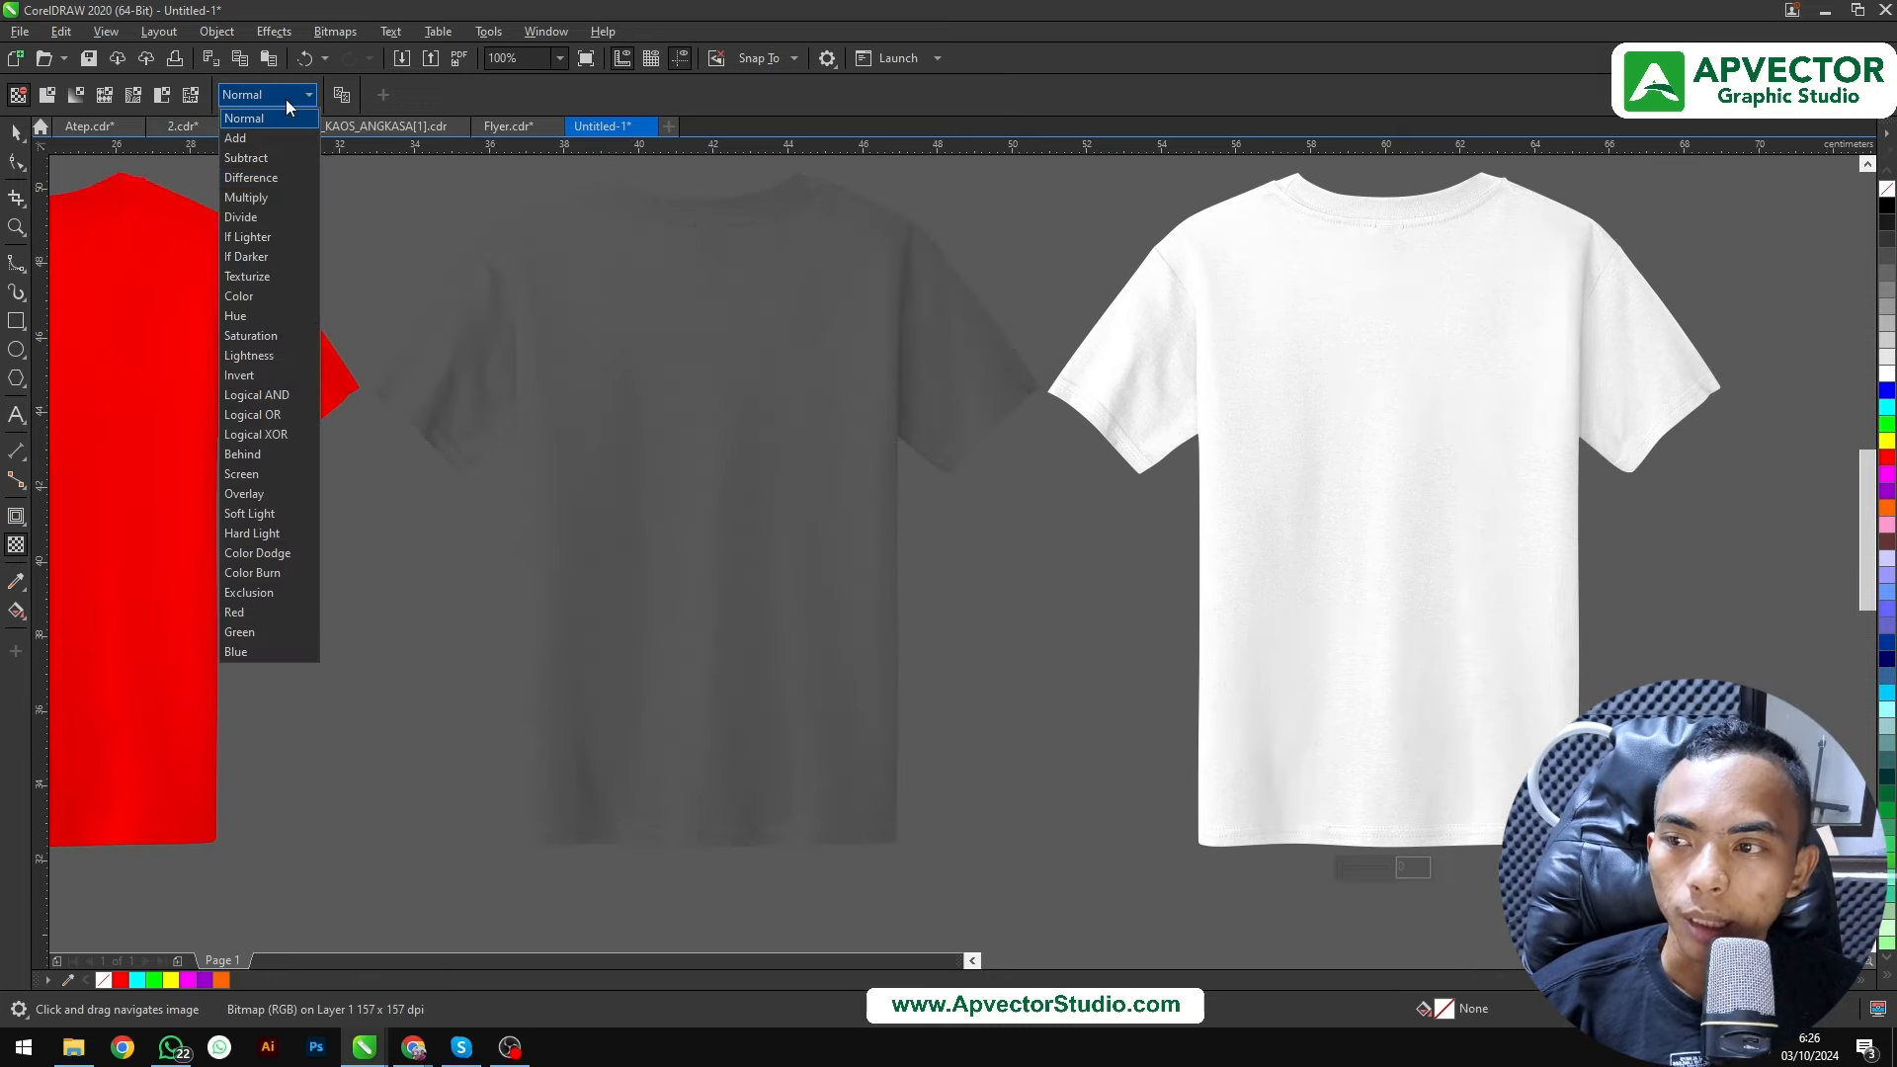
{"action": "left_click", "coordinate": [285, 202]}
{"action": "left_click_drag", "start_coordinate": [691, 315], "coordinate": [1431, 392]}
{"action": "left_click", "coordinate": [16, 132]}
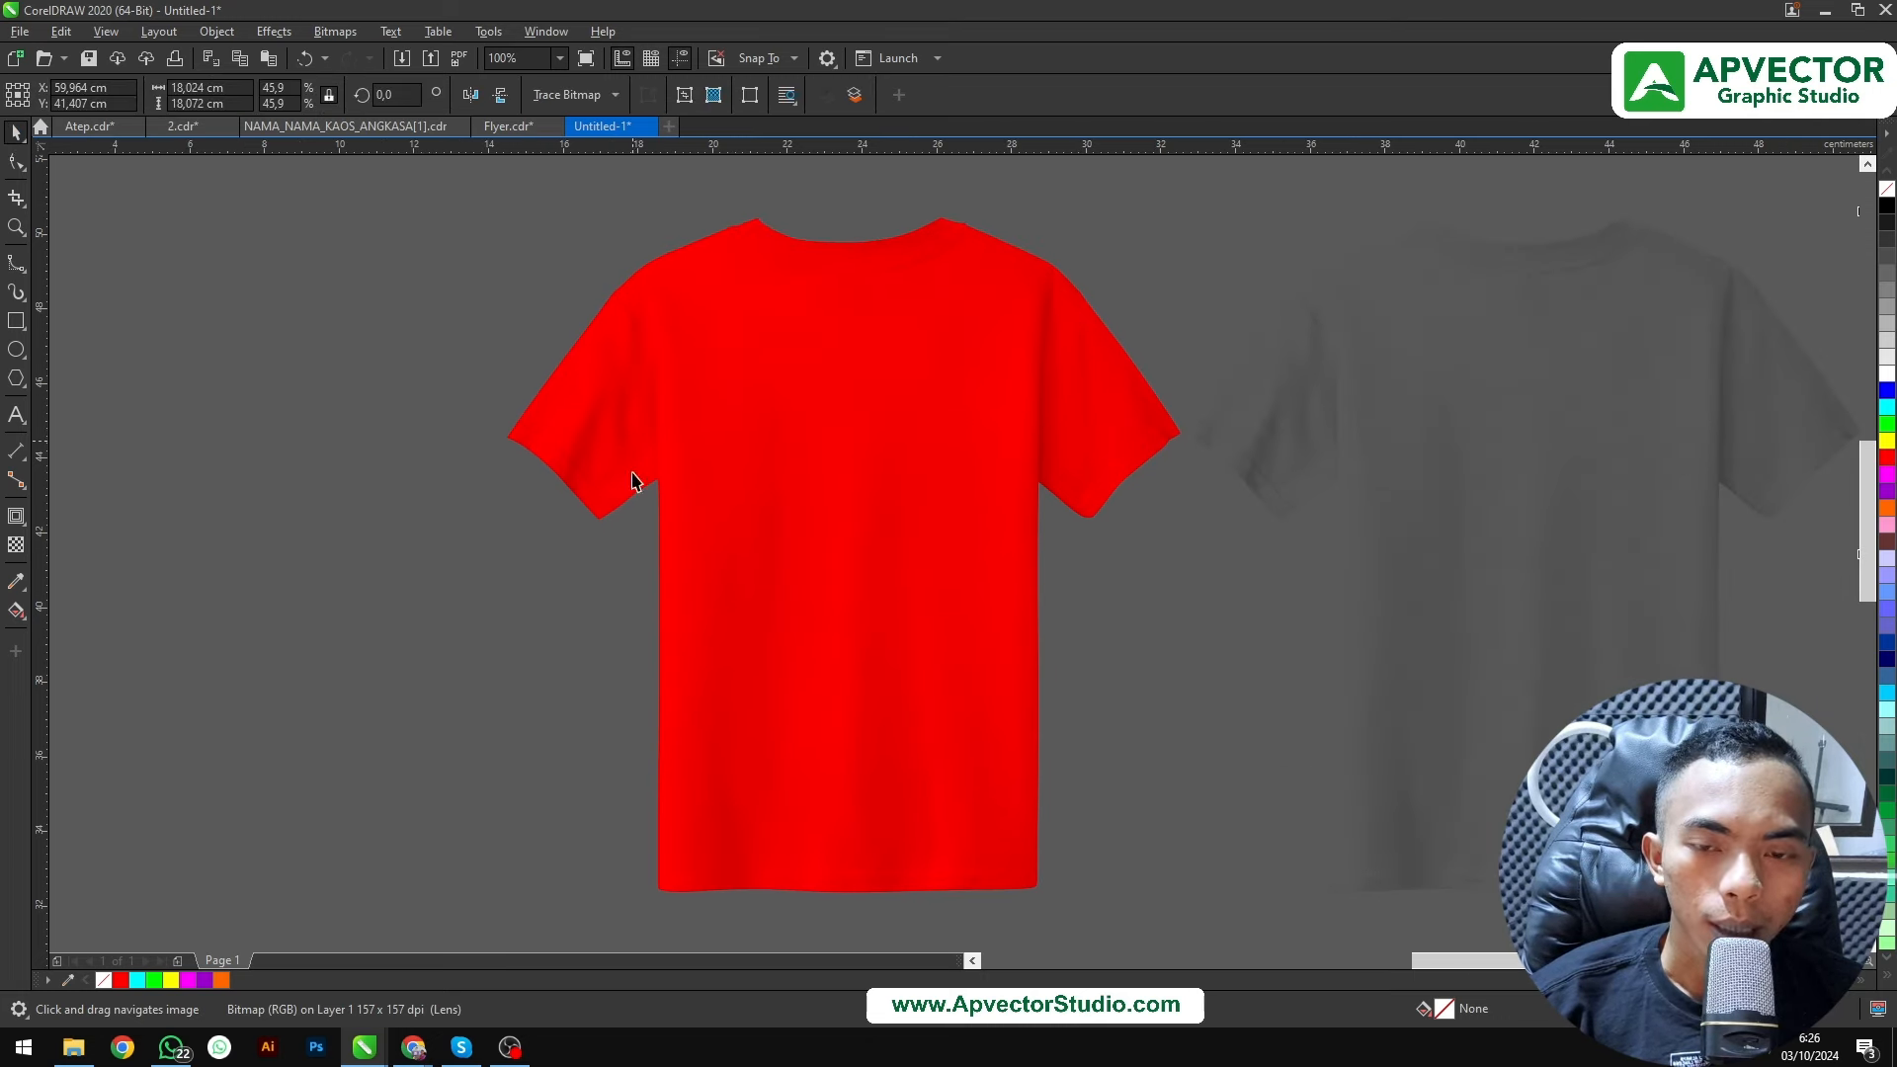
Align the middle Multiply shirt copy to the horizontal centre of the red shirt so it overlays it
{"action": "left_click", "coordinate": [1419, 400]}
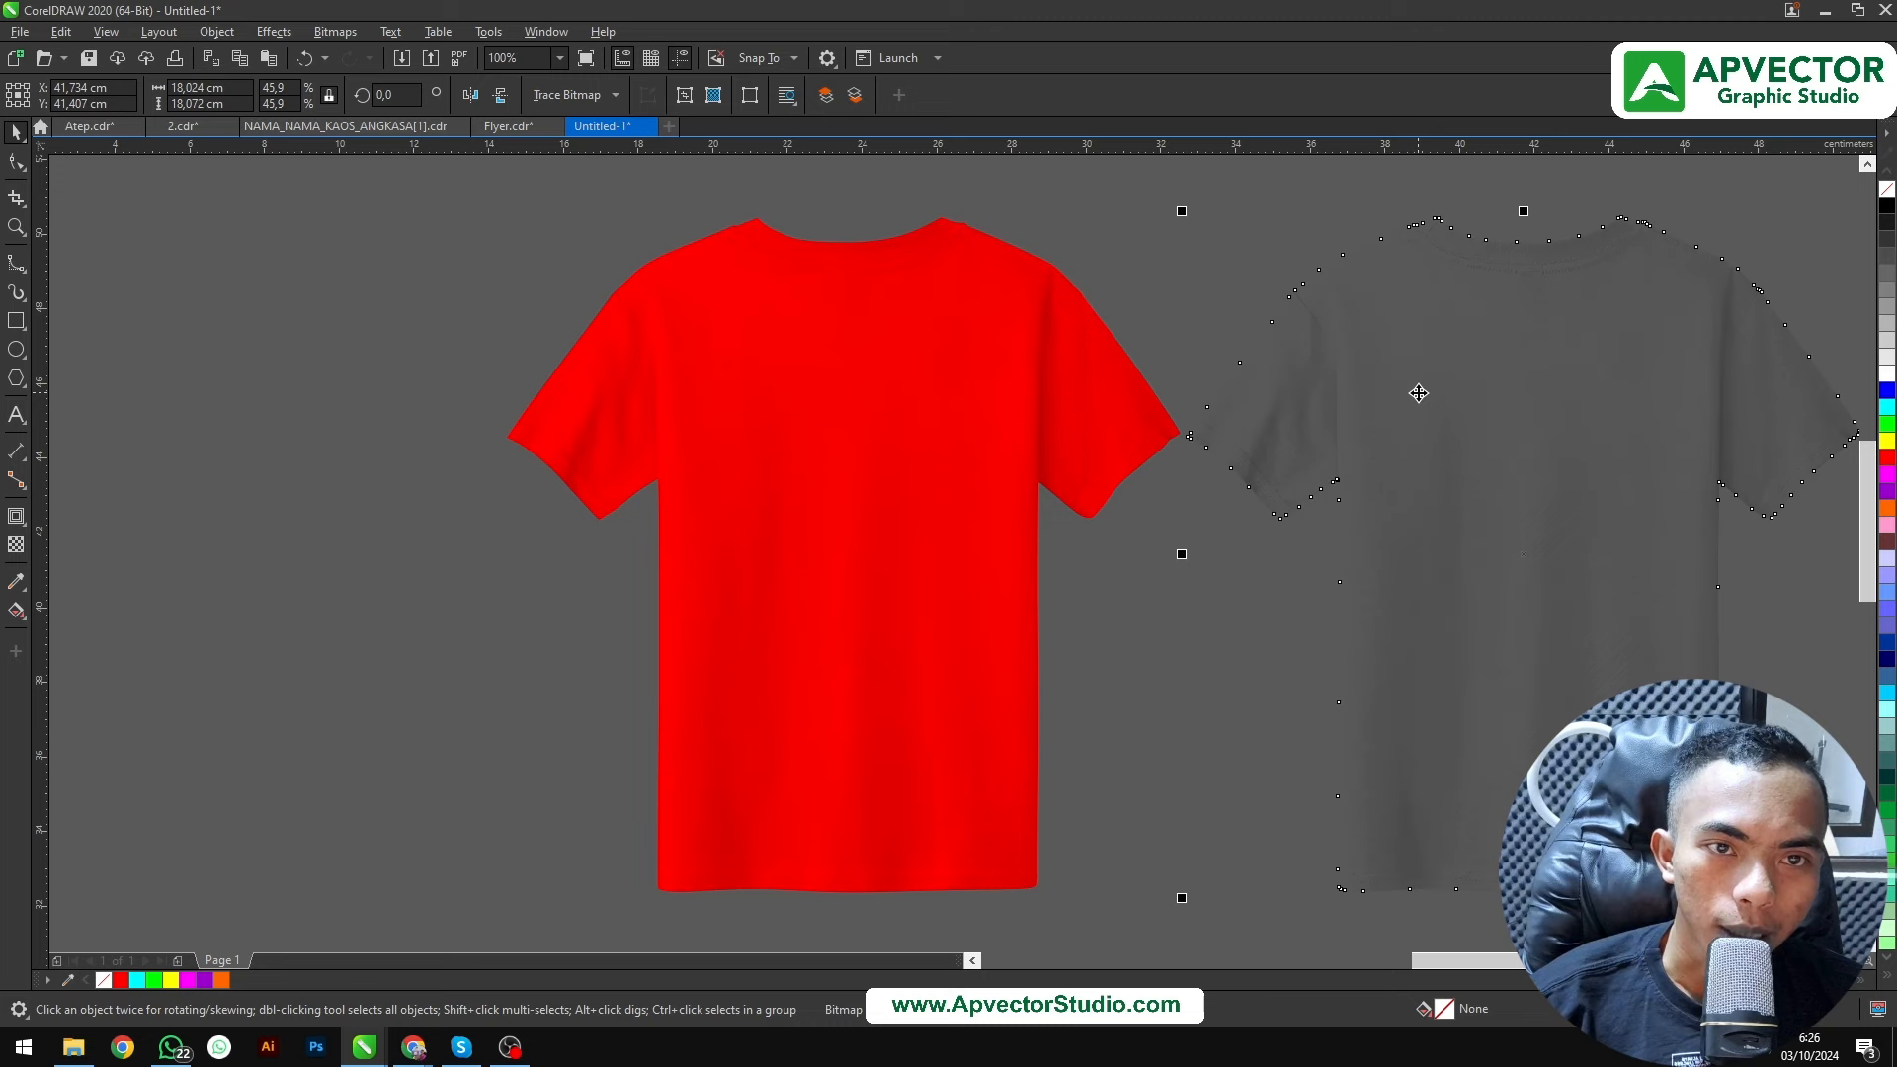
{"action": "left_click", "coordinate": [945, 434], "text": "shift"}
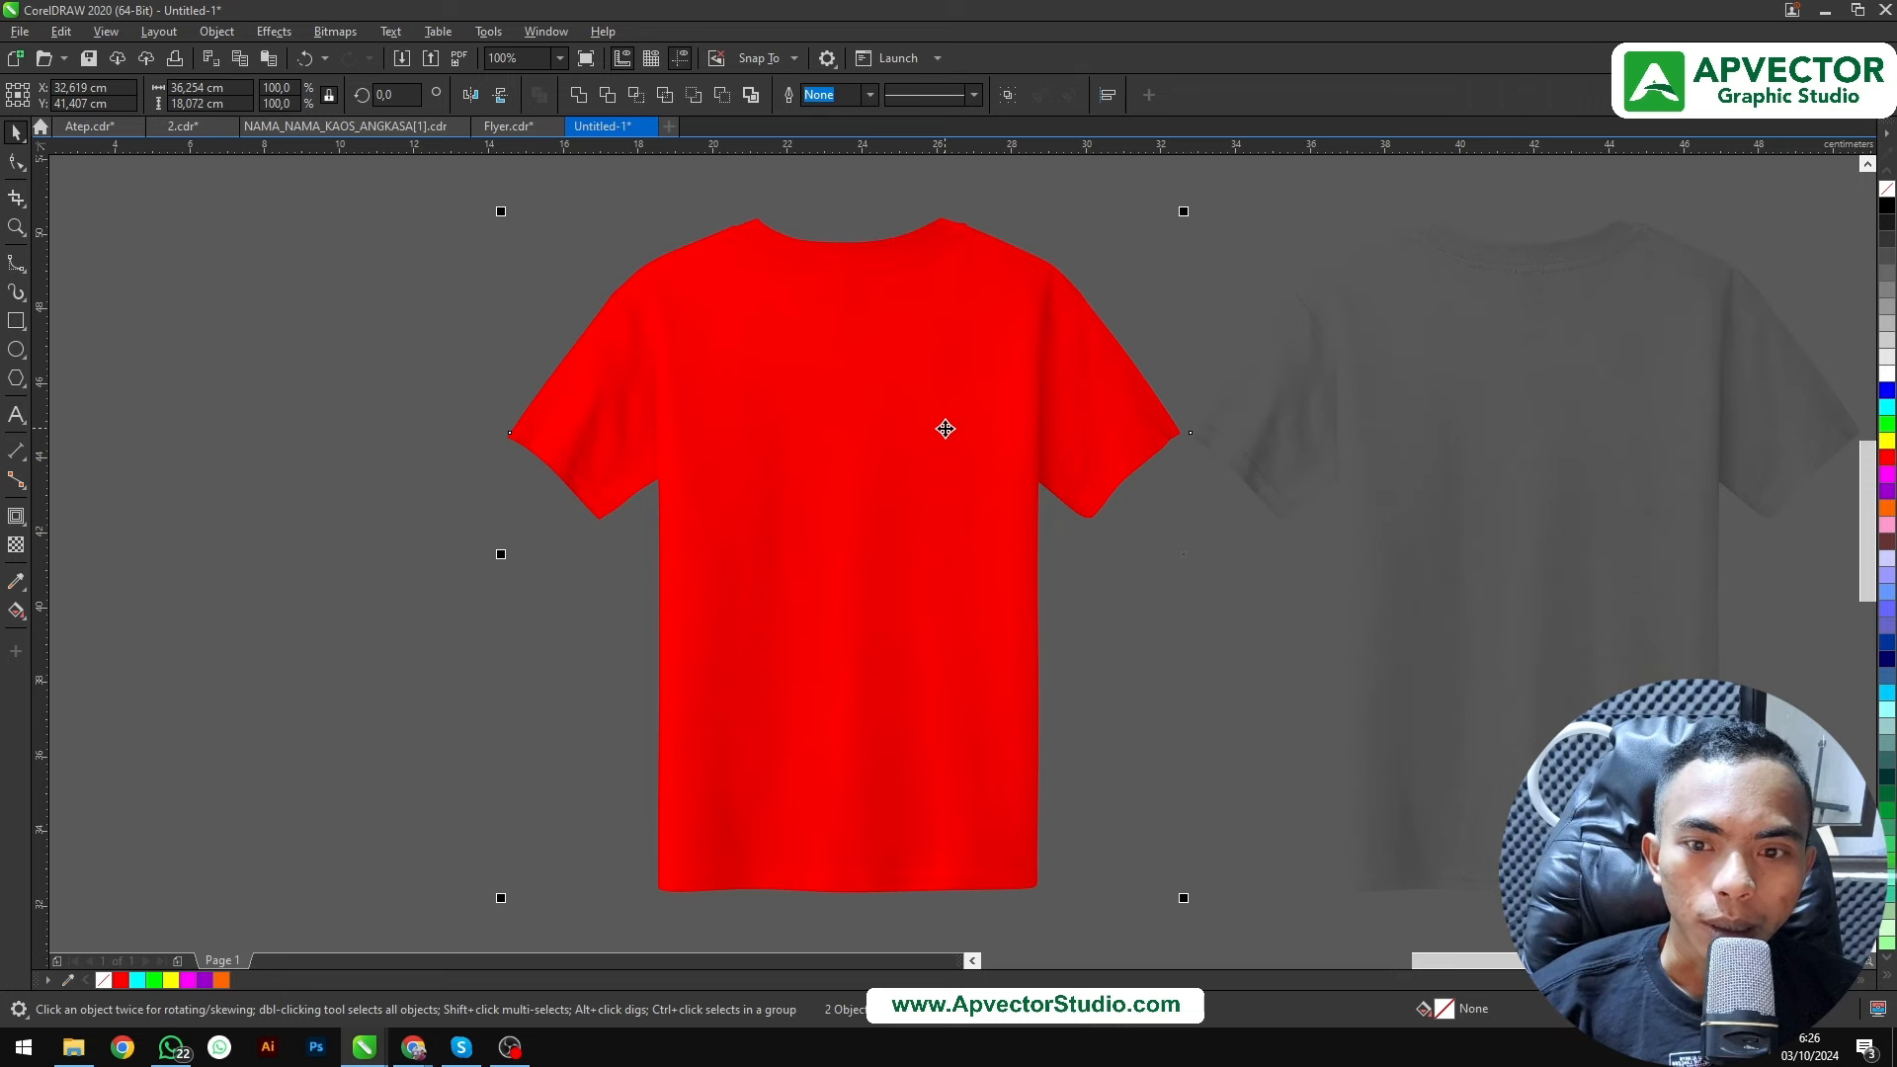
{"action": "key", "text": "c"}
{"action": "scroll", "coordinate": [946, 429], "scroll_direction": "down", "scroll_amount": 1}
Align the remaining Multiply shirt copy to the horizontal centre of the red shirt and deselect everything
{"action": "left_click", "coordinate": [1556, 427]}
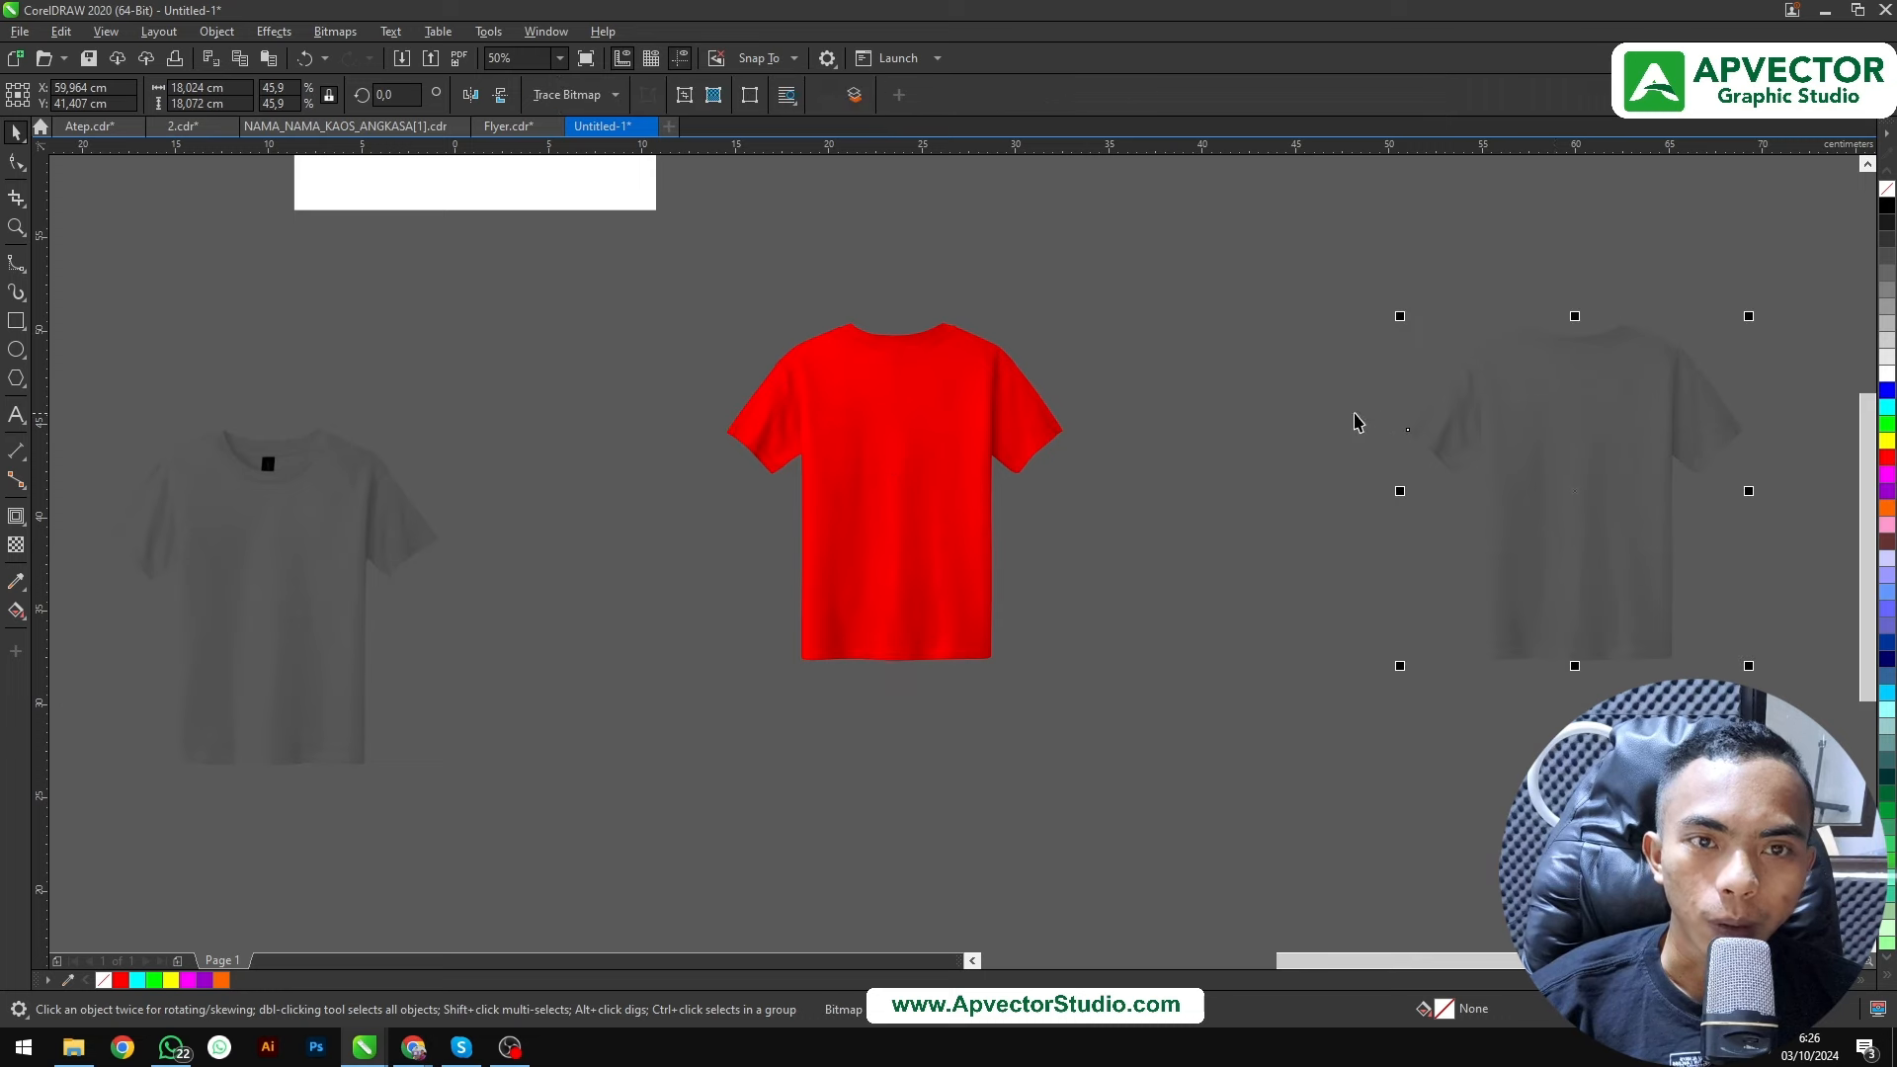
{"action": "left_click", "coordinate": [951, 429], "text": "shift"}
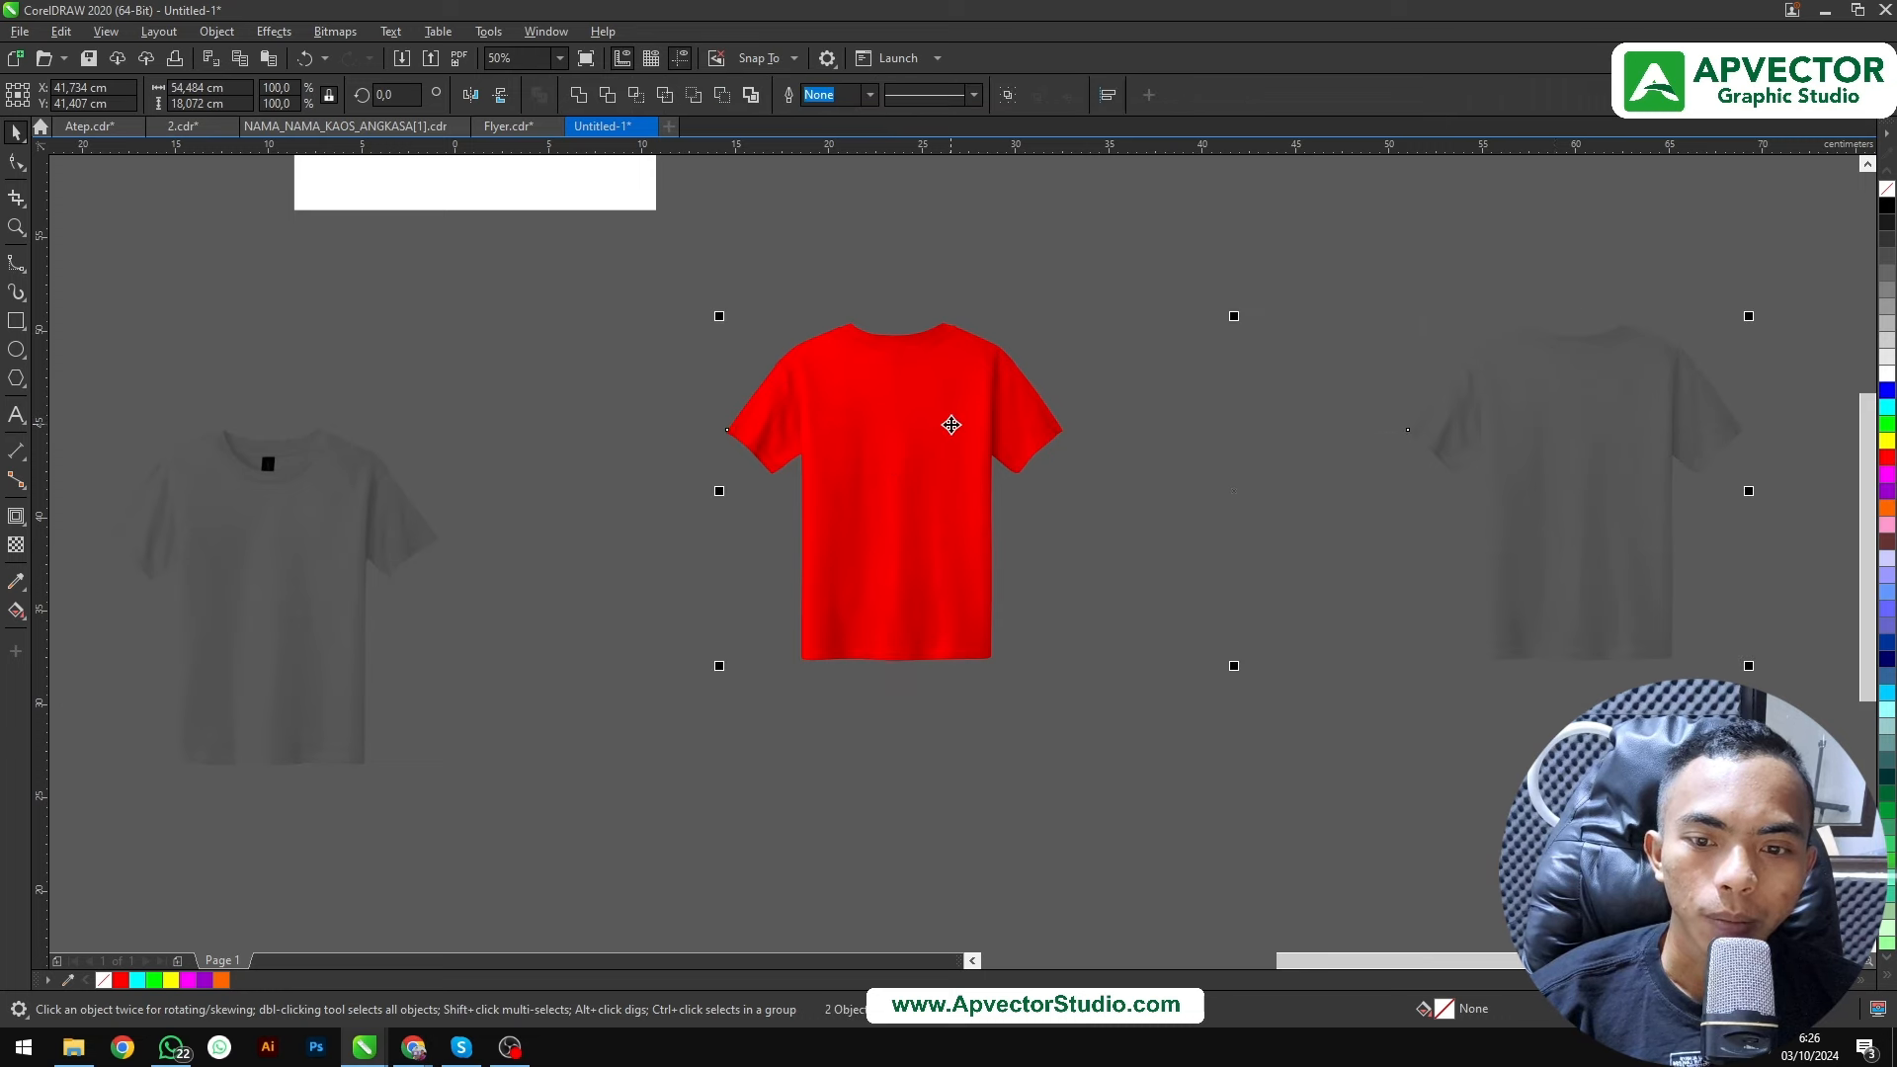
{"action": "key", "text": "c"}
{"action": "left_click", "coordinate": [1180, 490]}
{"action": "scroll", "coordinate": [919, 460], "scroll_direction": "down", "scroll_amount": 1}
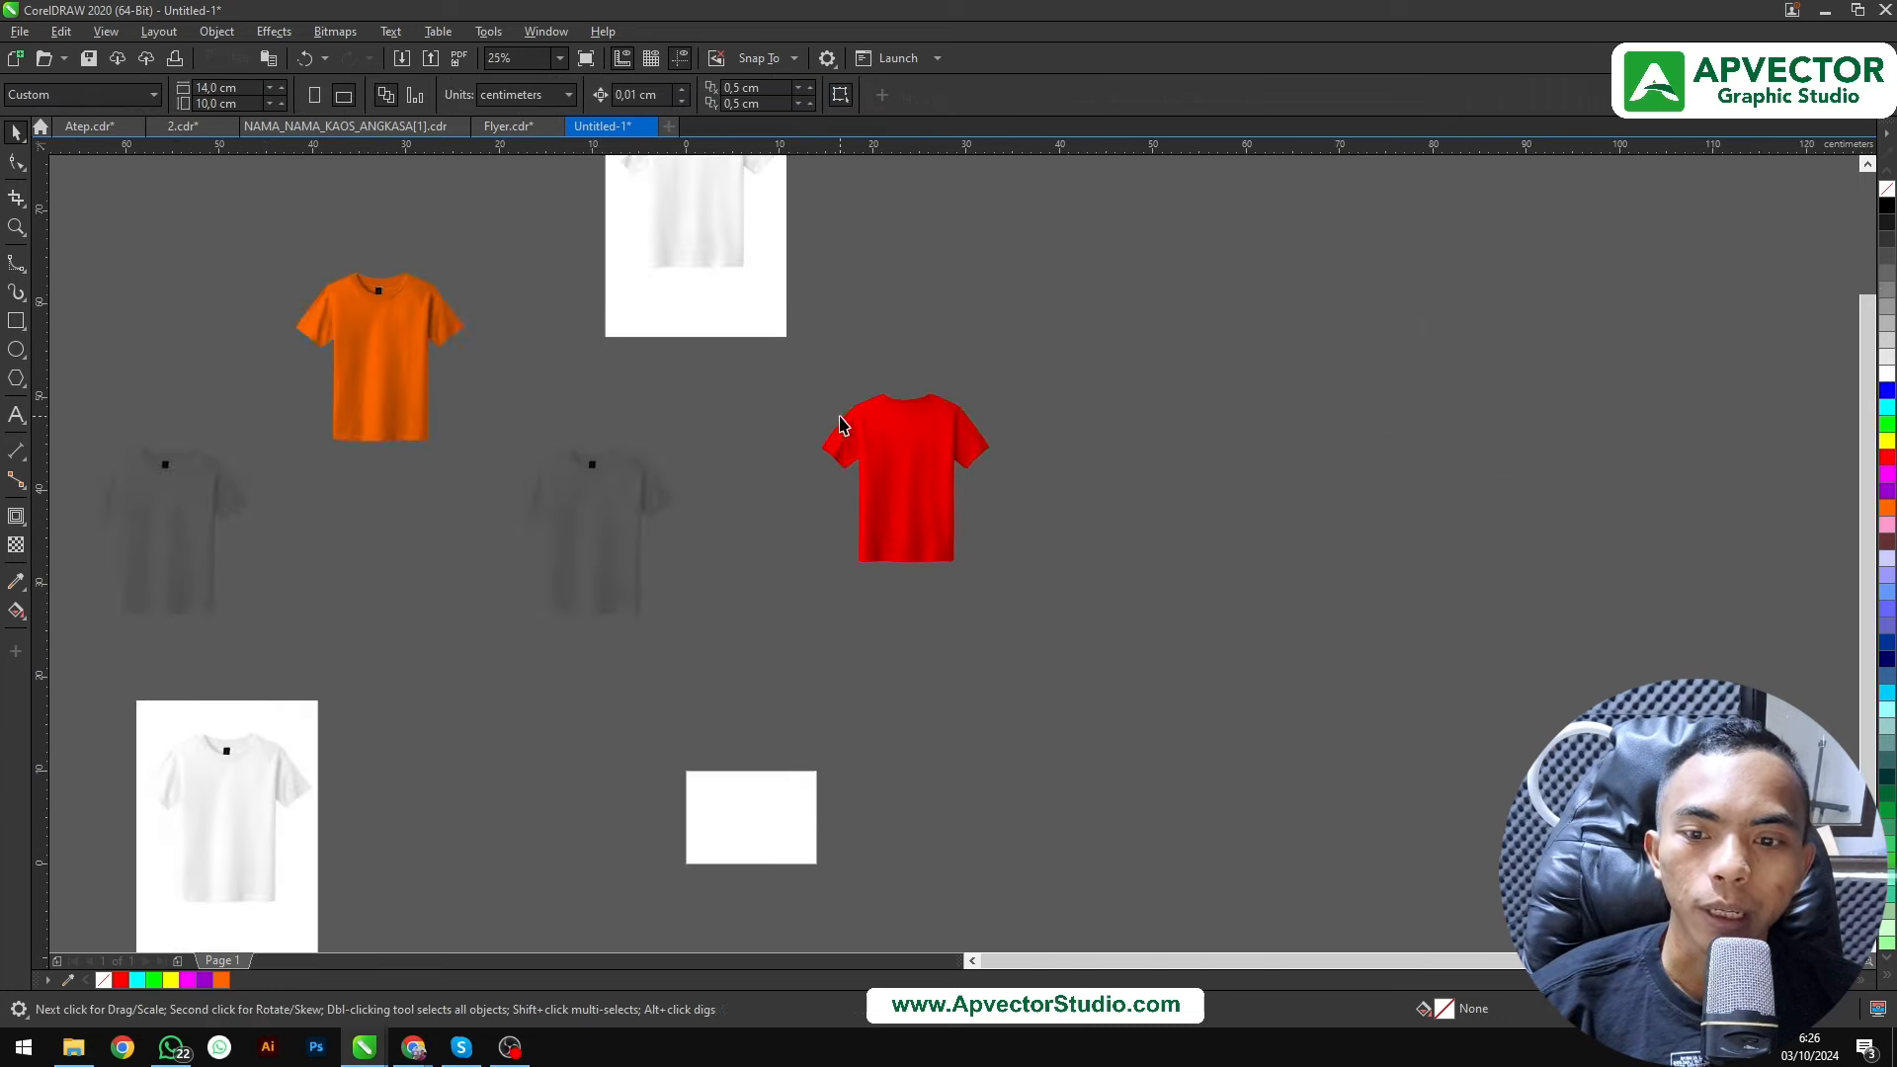
Move the orange front-view shirt directly beside the red back-view shirt, on its right
{"action": "left_click_drag", "start_coordinate": [547, 400], "coordinate": [722, 407]}
{"action": "left_click_drag", "start_coordinate": [563, 393], "coordinate": [1266, 512]}
{"action": "scroll", "coordinate": [1223, 505], "scroll_direction": "up", "scroll_amount": 1}
Group the four objects of the red back-view shirt and move the group to the right of the orange shirt
{"action": "left_click_drag", "start_coordinate": [714, 661], "coordinate": [1118, 247]}
{"action": "left_click_drag", "start_coordinate": [996, 369], "coordinate": [878, 344]}
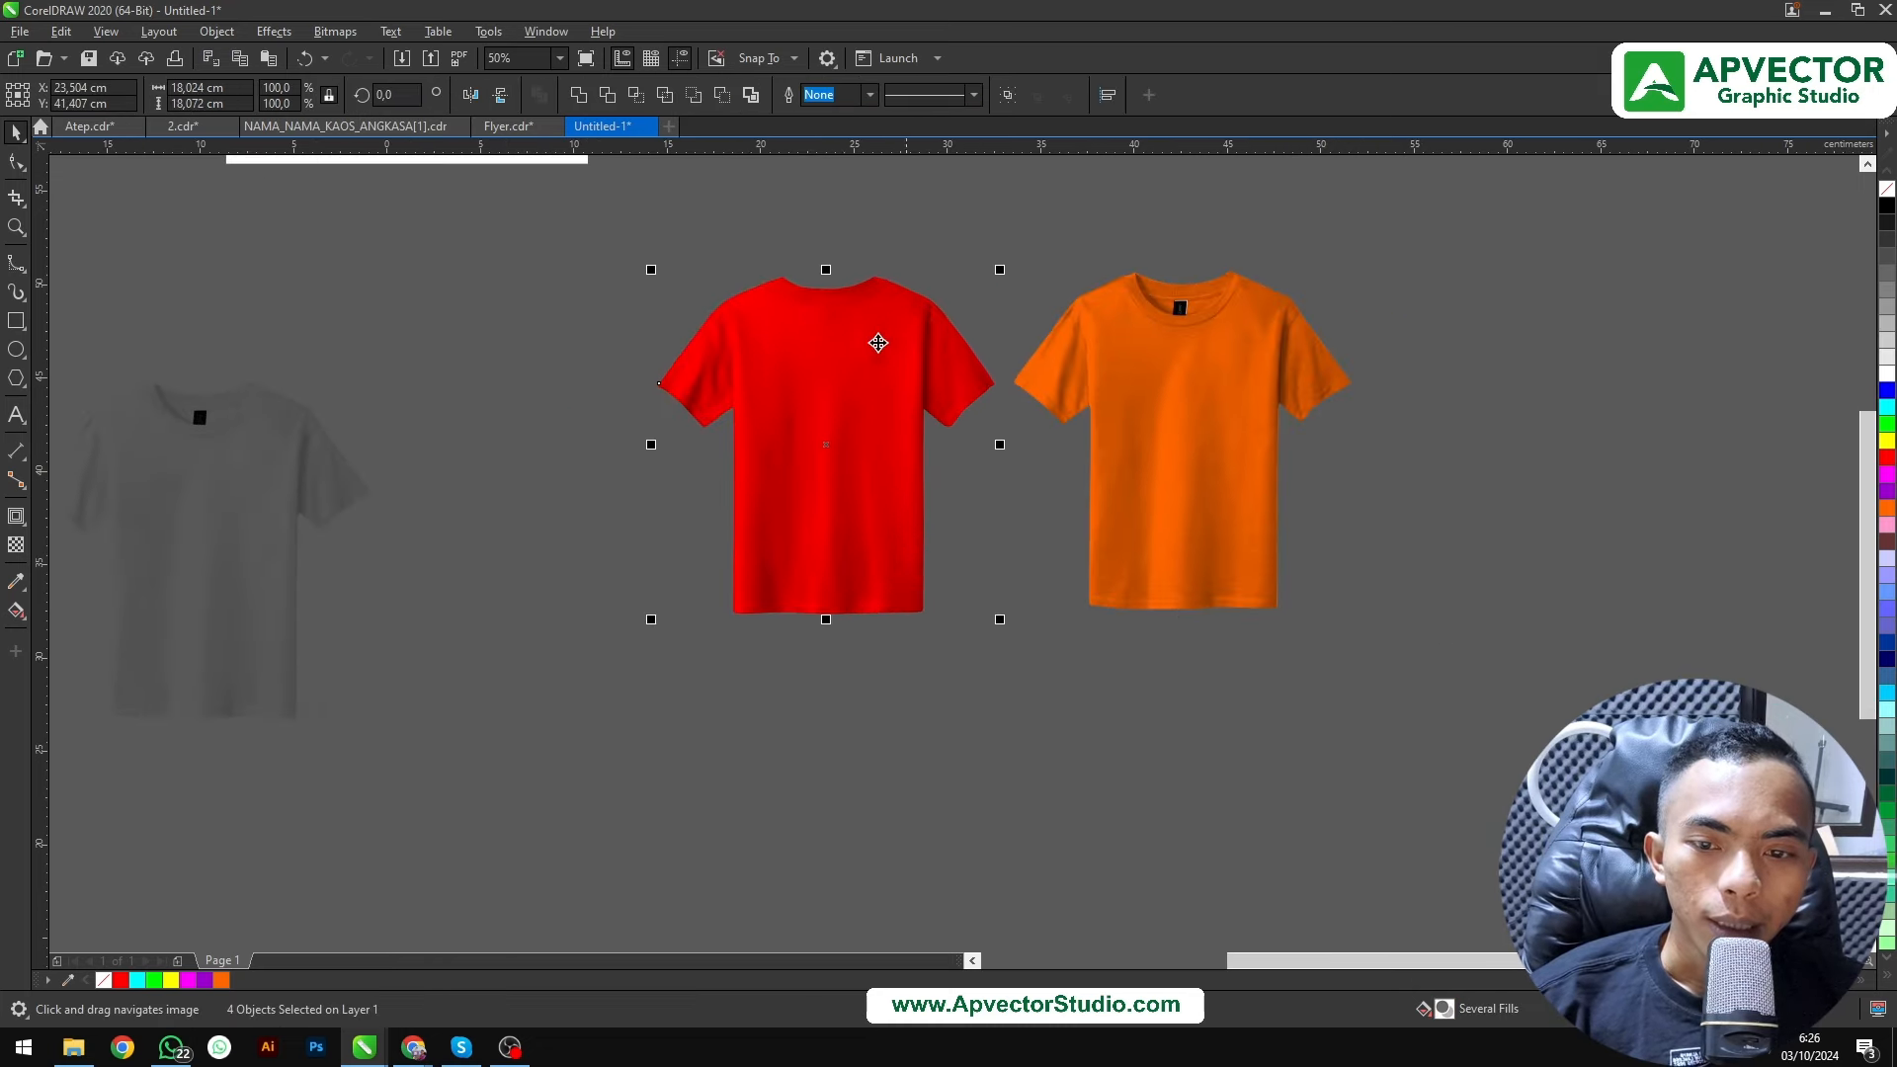
{"action": "key", "text": "ctrl+g"}
{"action": "left_click_drag", "start_coordinate": [781, 431], "coordinate": [1189, 458]}
{"action": "scroll", "coordinate": [1130, 400], "scroll_direction": "up", "scroll_amount": 1}
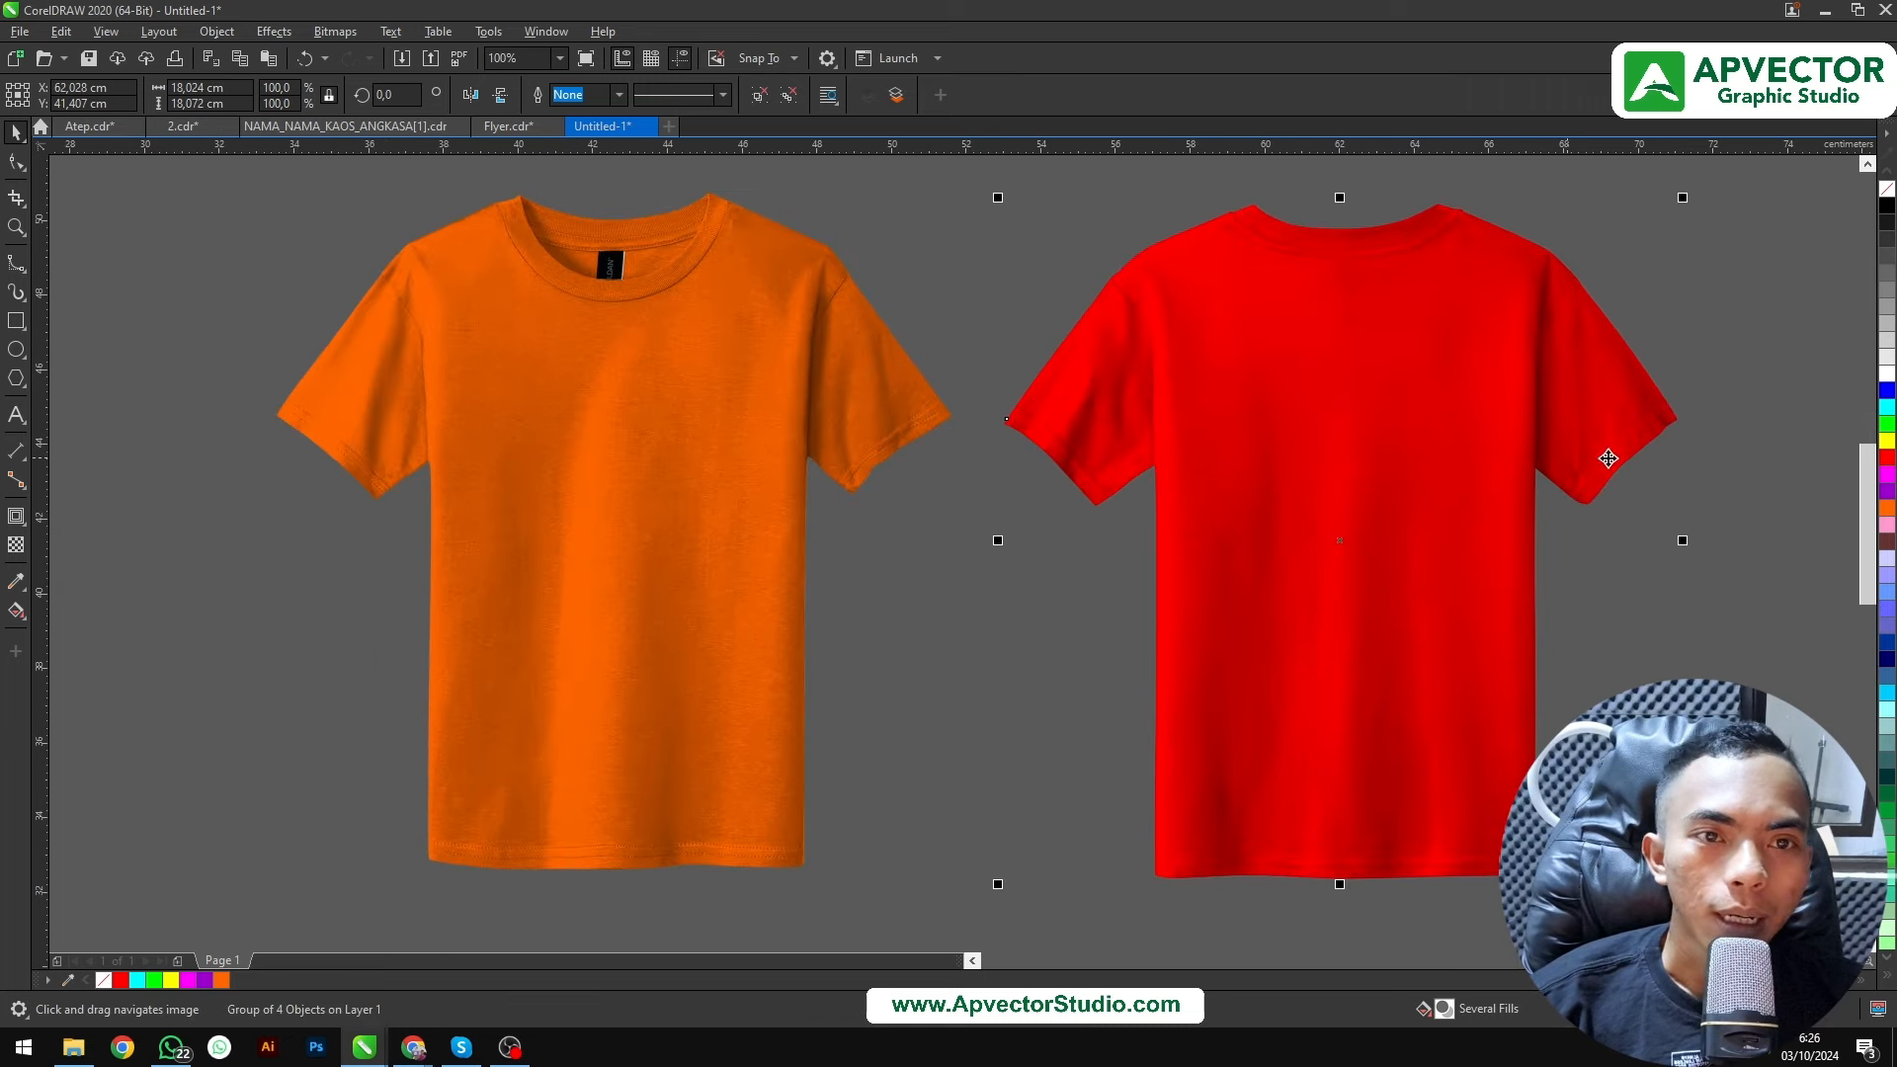
Recolour the grouped back-view shirt orange (R255 G102 B0) and shift it about 0.6 cm left and 0.5 cm up
{"action": "left_click", "coordinate": [1889, 512]}
{"action": "left_click", "coordinate": [1662, 593]}
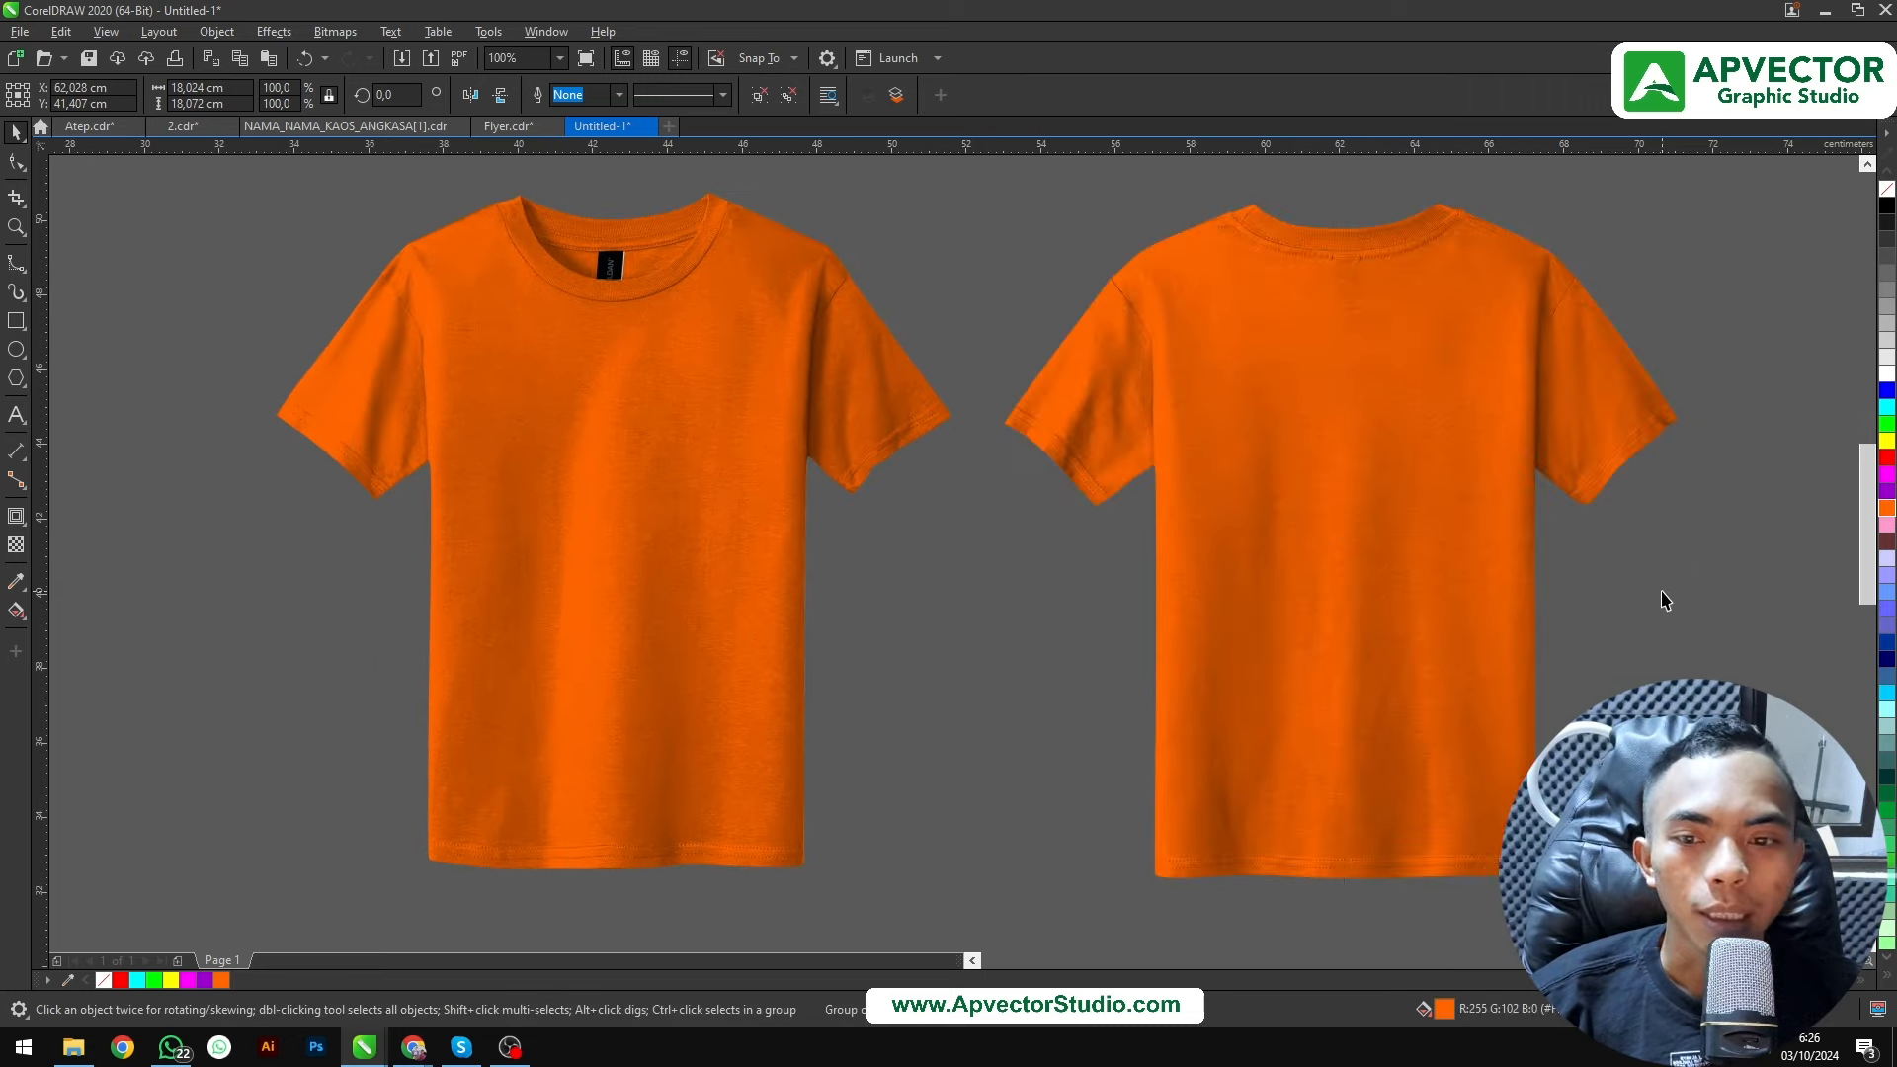
{"action": "left_click_drag", "start_coordinate": [1327, 580], "coordinate": [1305, 562]}
{"action": "scroll", "coordinate": [1305, 560], "scroll_direction": "down", "scroll_amount": 1}
{"action": "key", "text": "x"}
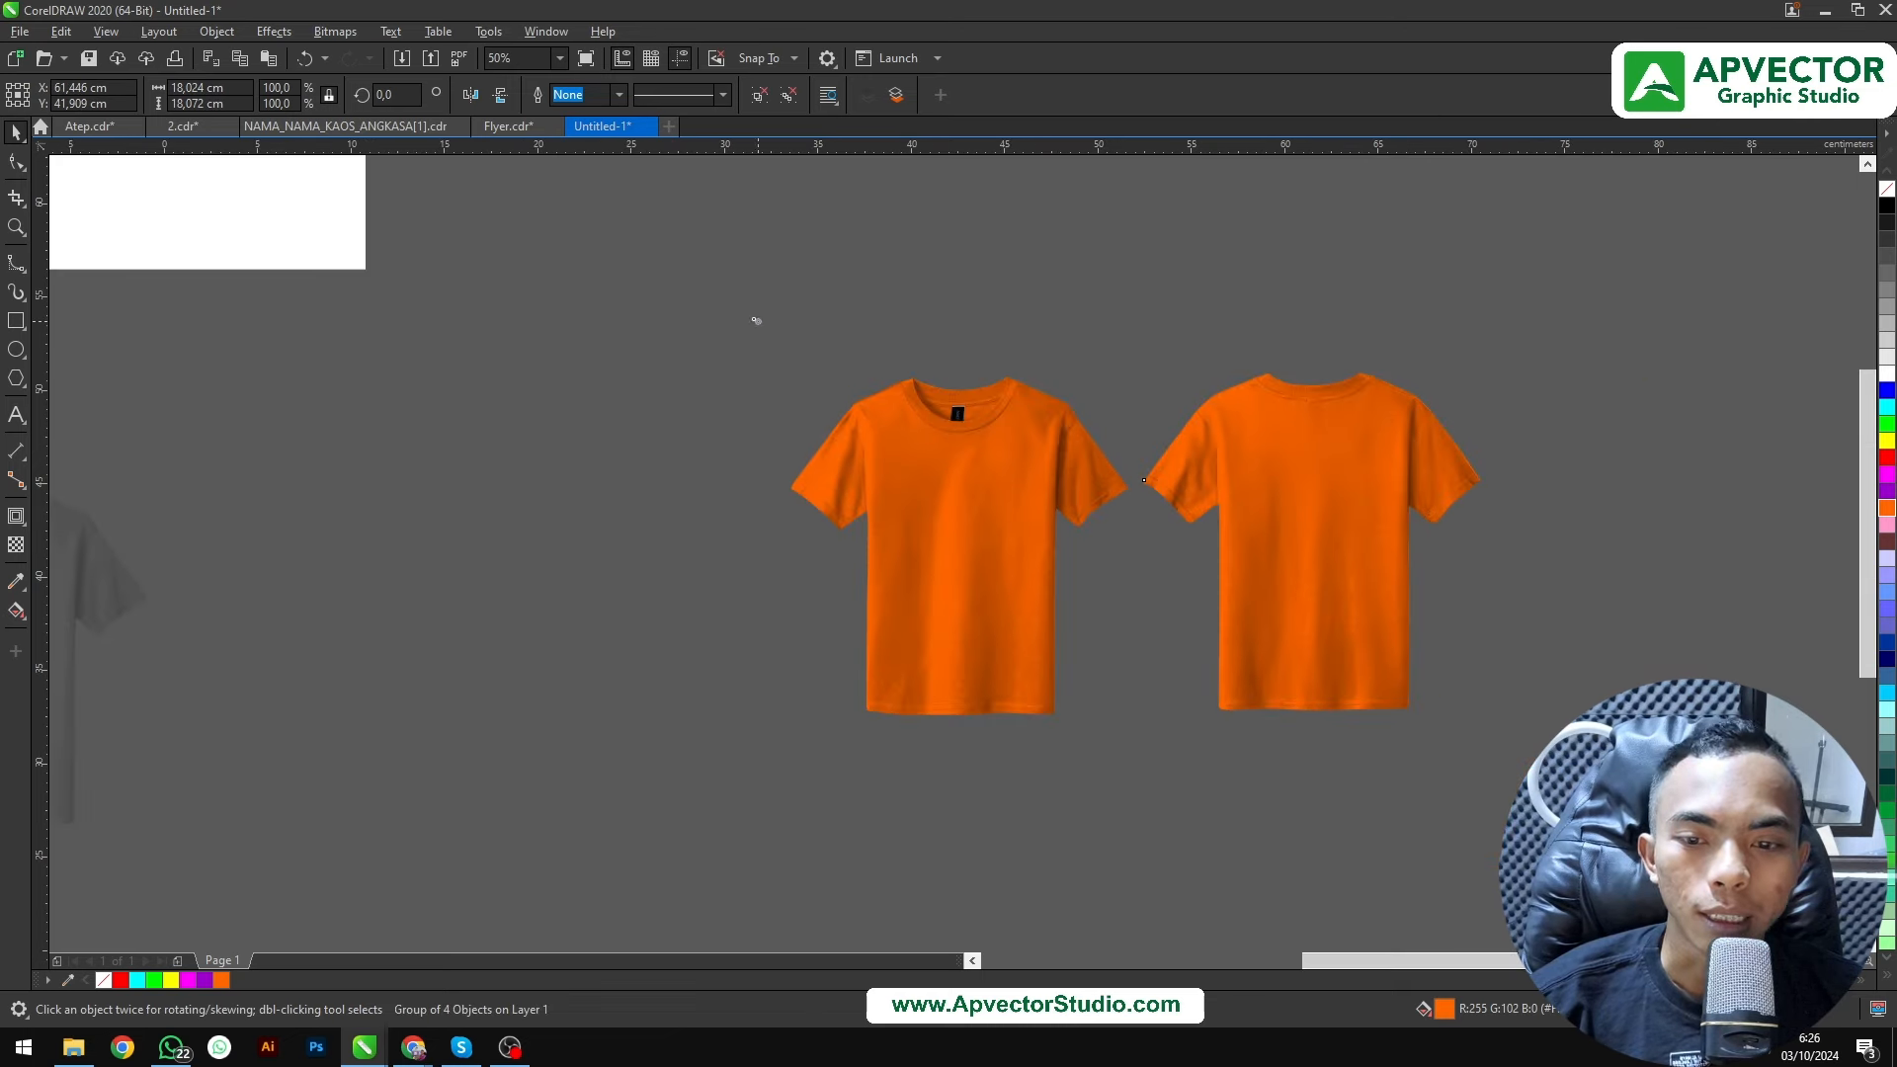
{"action": "key", "text": "z"}
{"action": "left_click_drag", "start_coordinate": [755, 328], "coordinate": [1531, 754]}
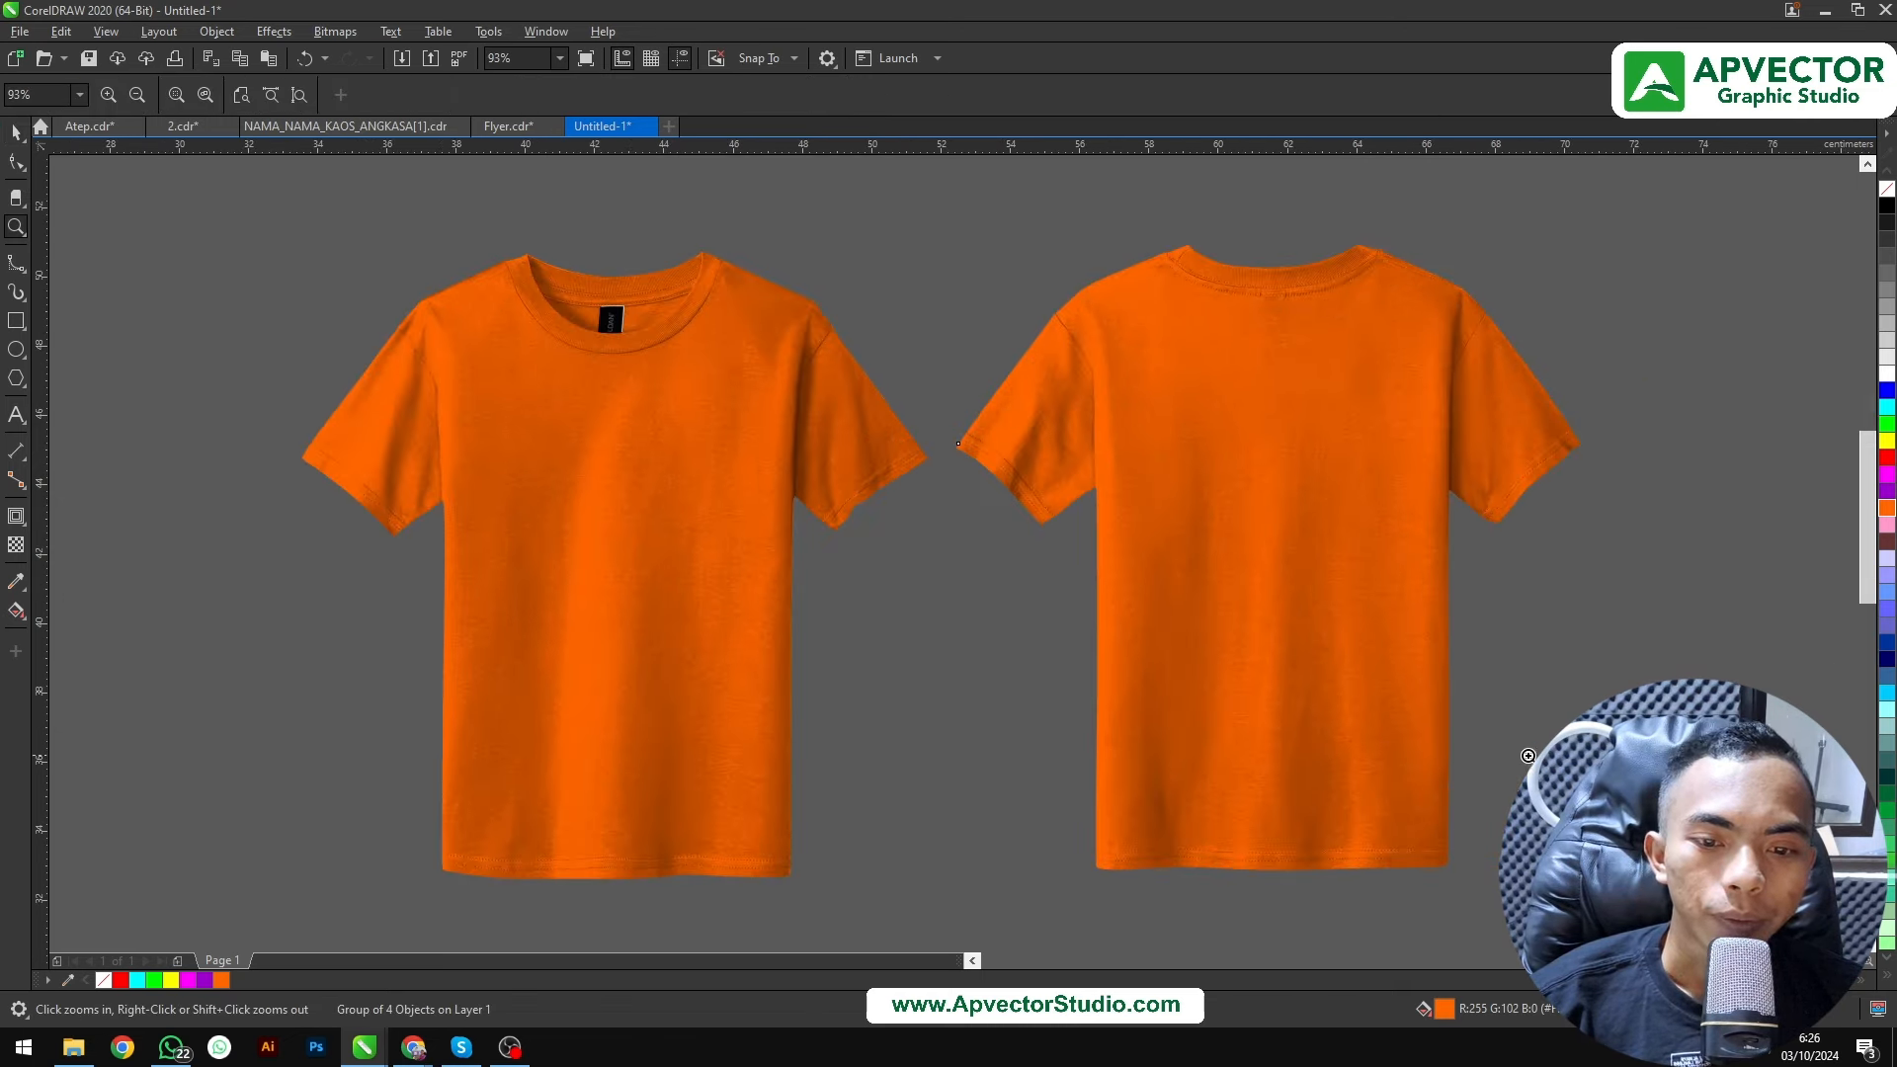
{"action": "left_click", "coordinate": [16, 132]}
{"action": "left_click", "coordinate": [84, 227]}
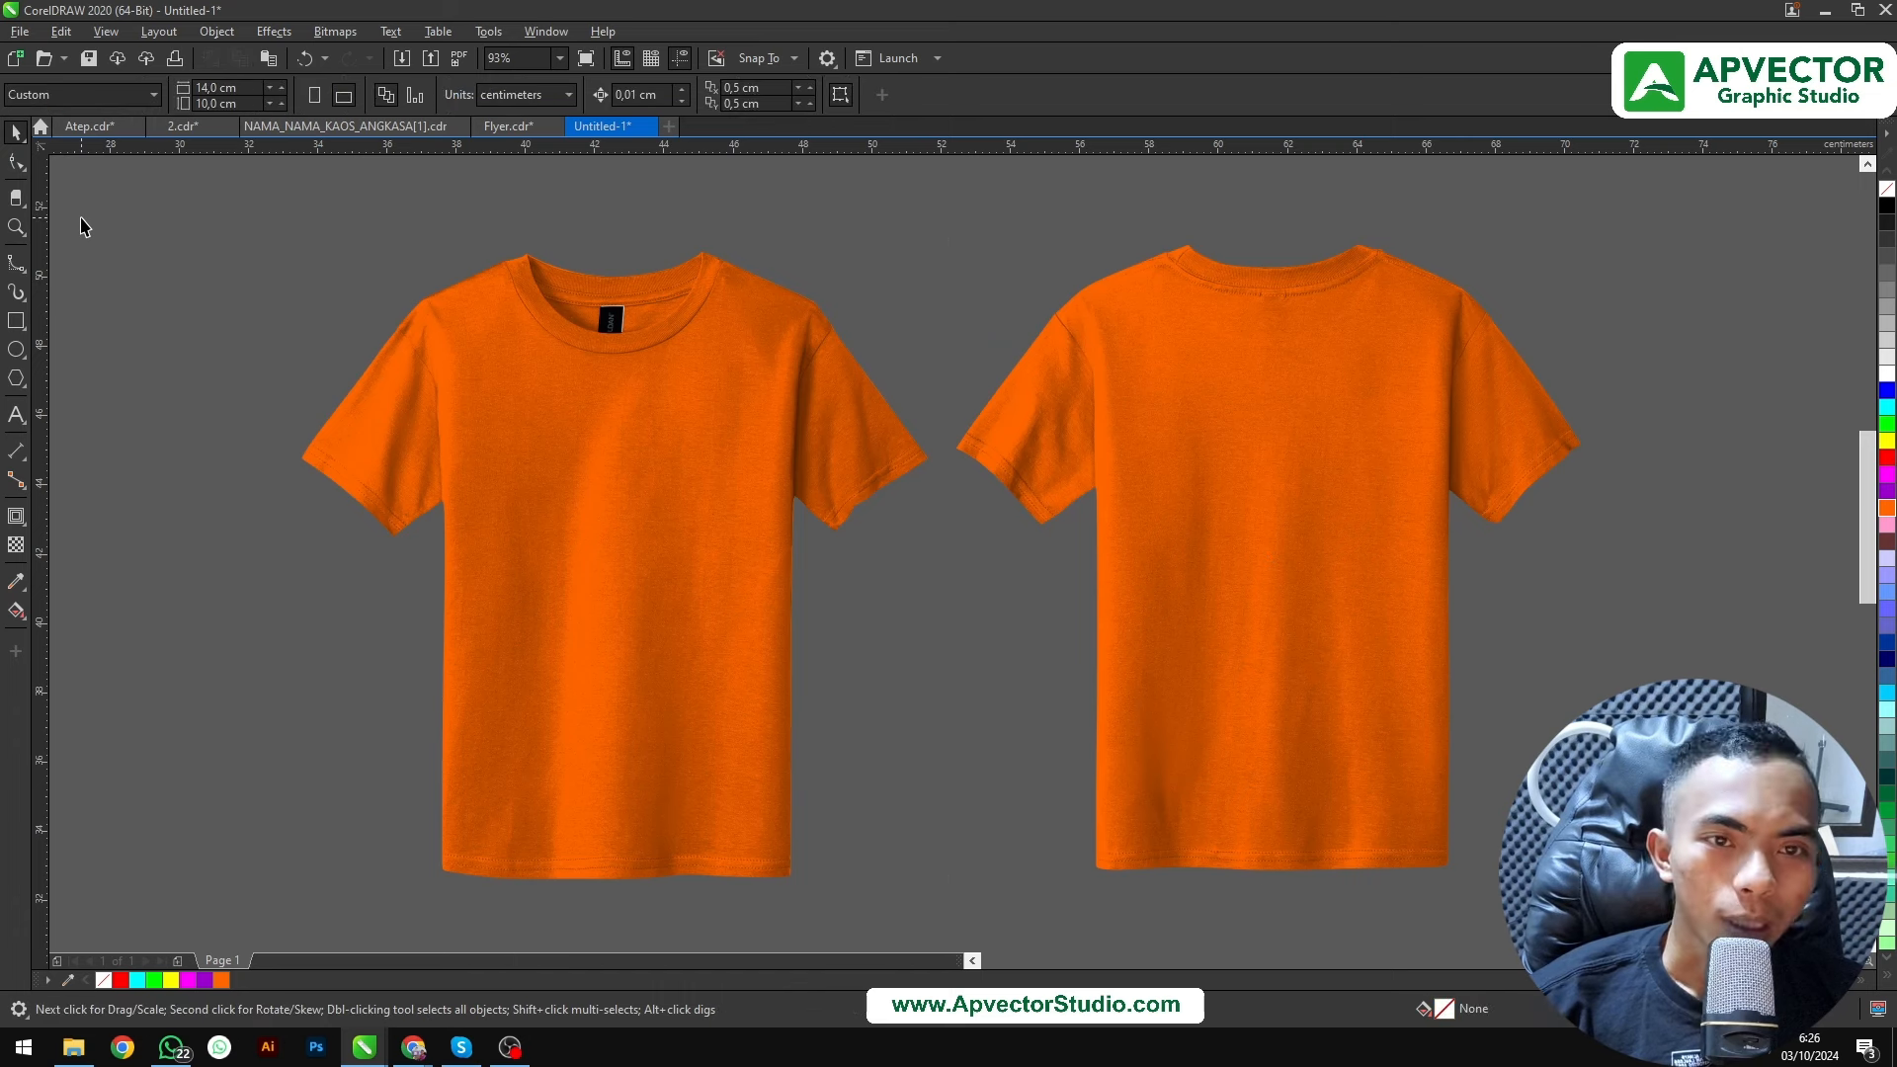